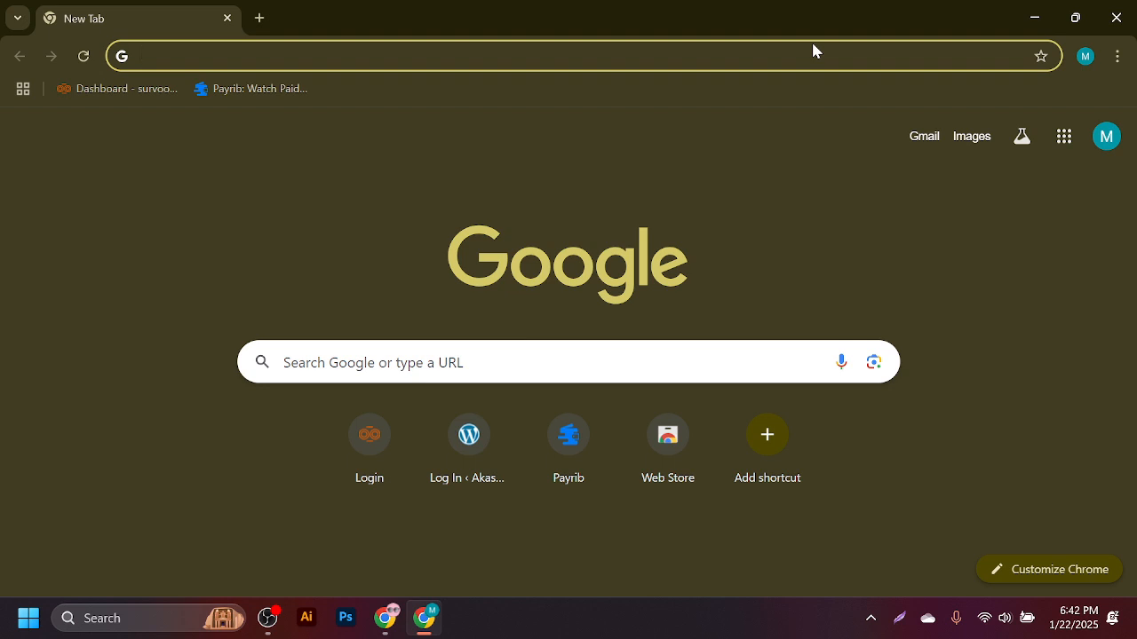
# - Paste the site address, append 'WP-', and go to the site's wp-admin dashboard
pyautogui.write('https://dev-usatop.pantheonsite.io/')
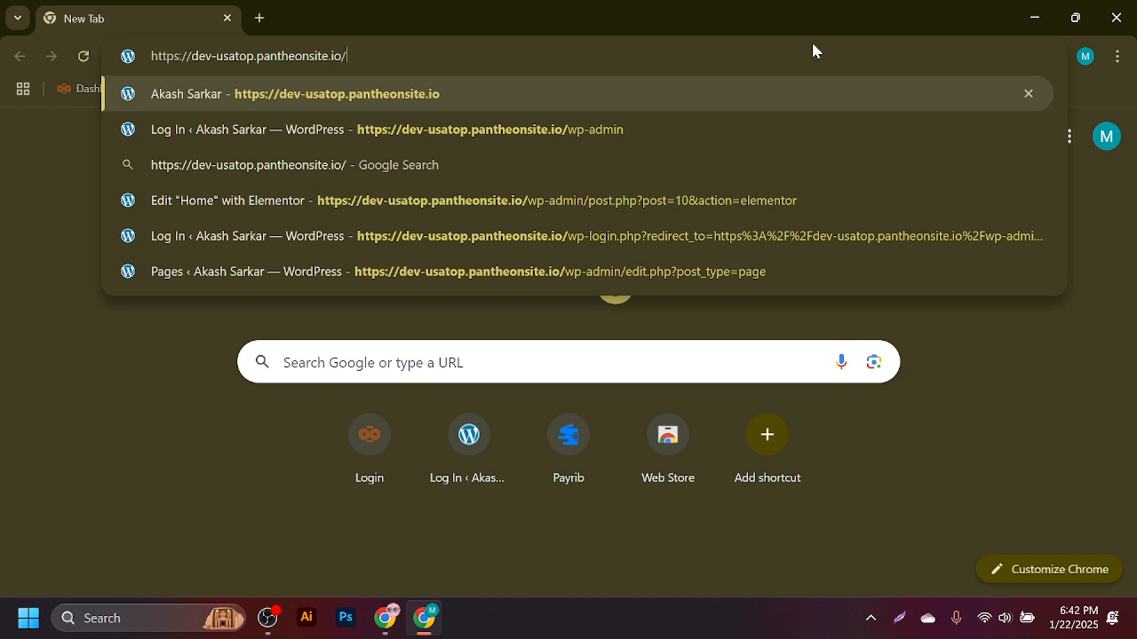
pyautogui.write('WP')
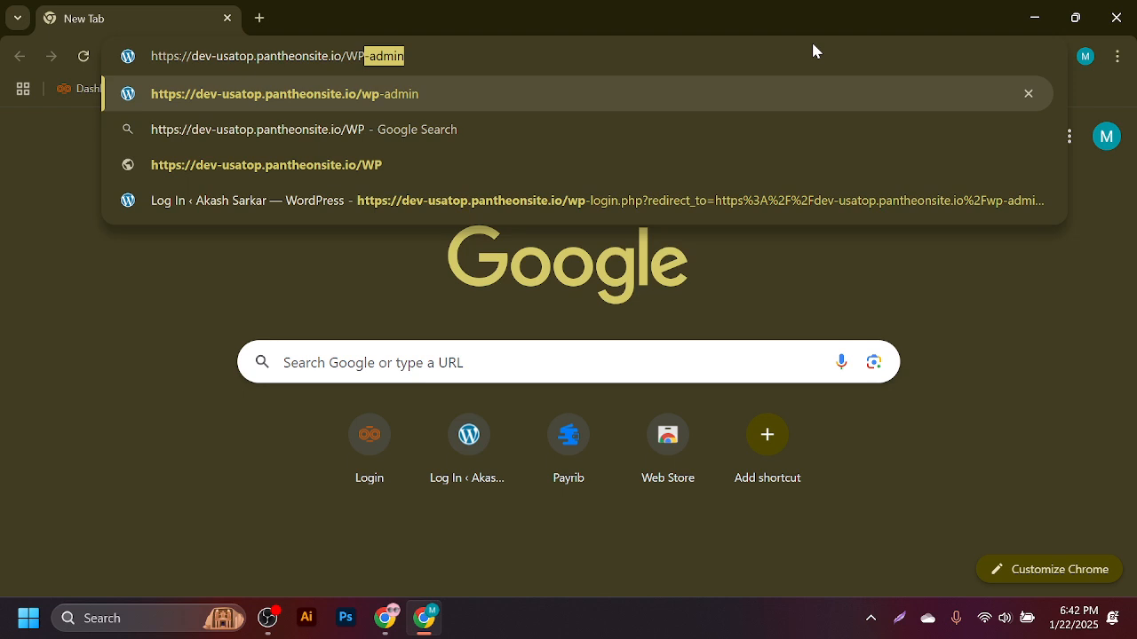
pyautogui.write('-')
pyautogui.press('Return')
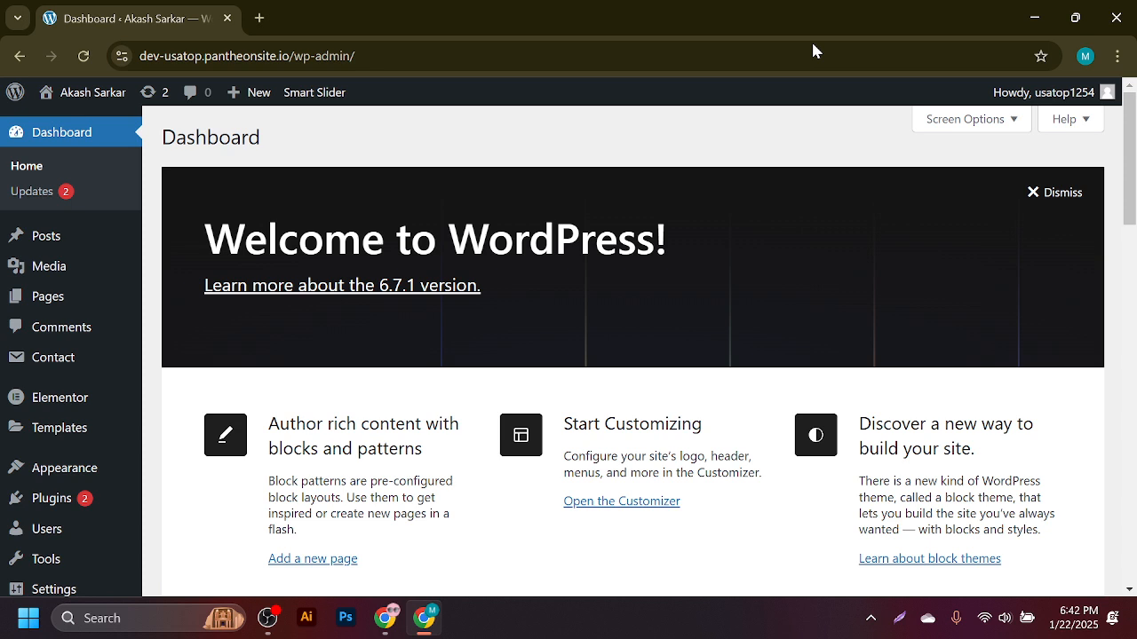
# - In a new tab, search Google for 'on page seo wordpress plugin'
pyautogui.click(258, 17)
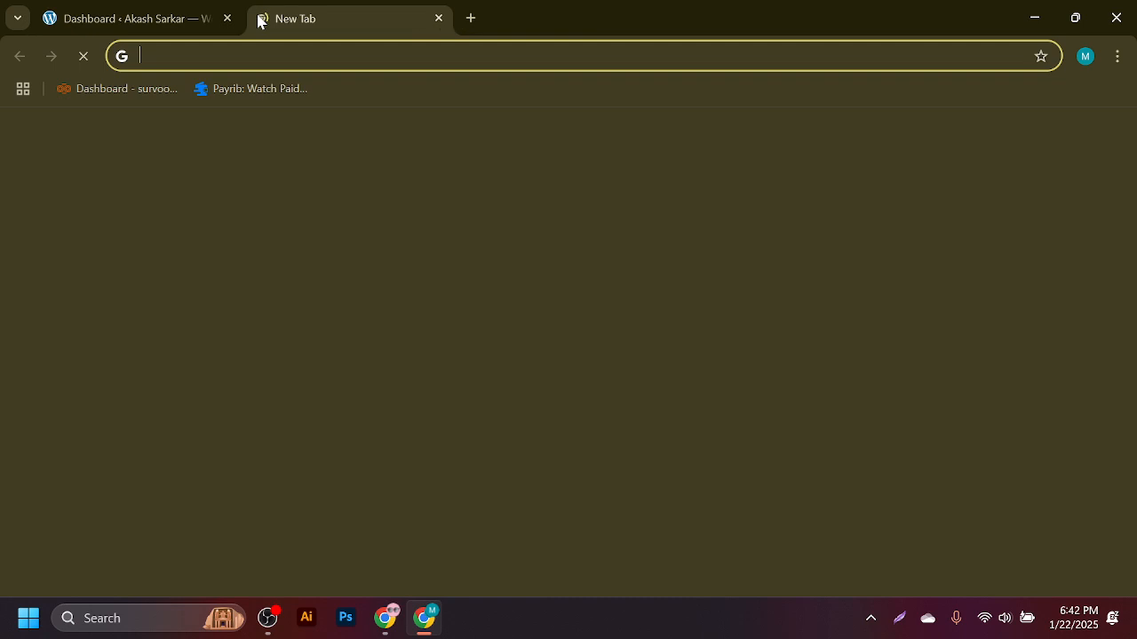
pyautogui.click(435, 366)
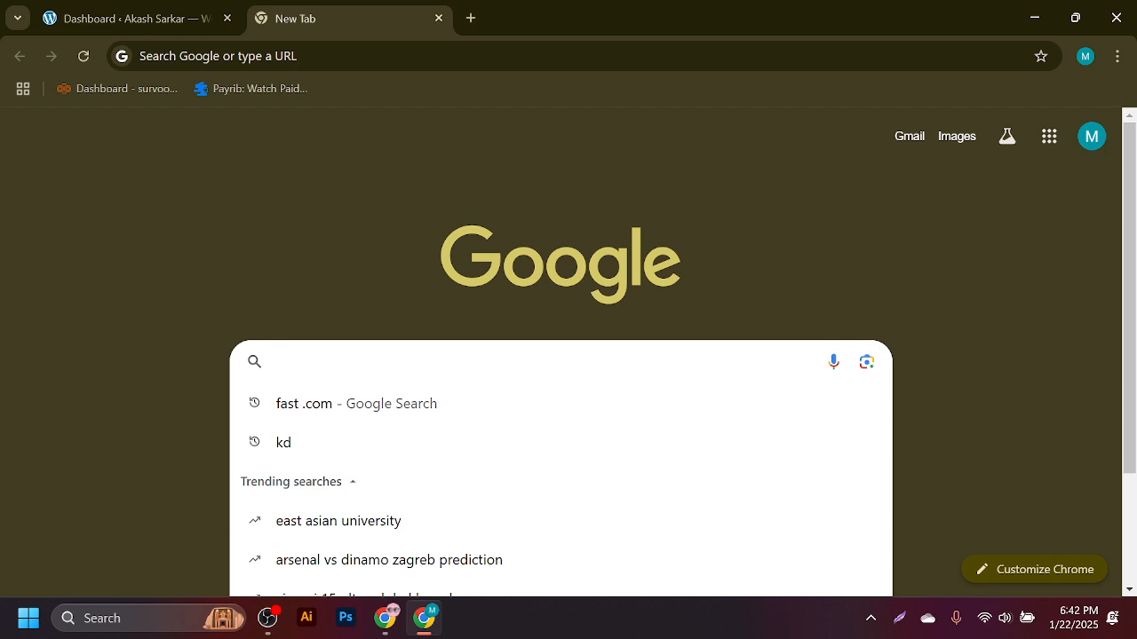
pyautogui.write('OP')
pyautogui.press('BackSpace')
pyautogui.write('N')
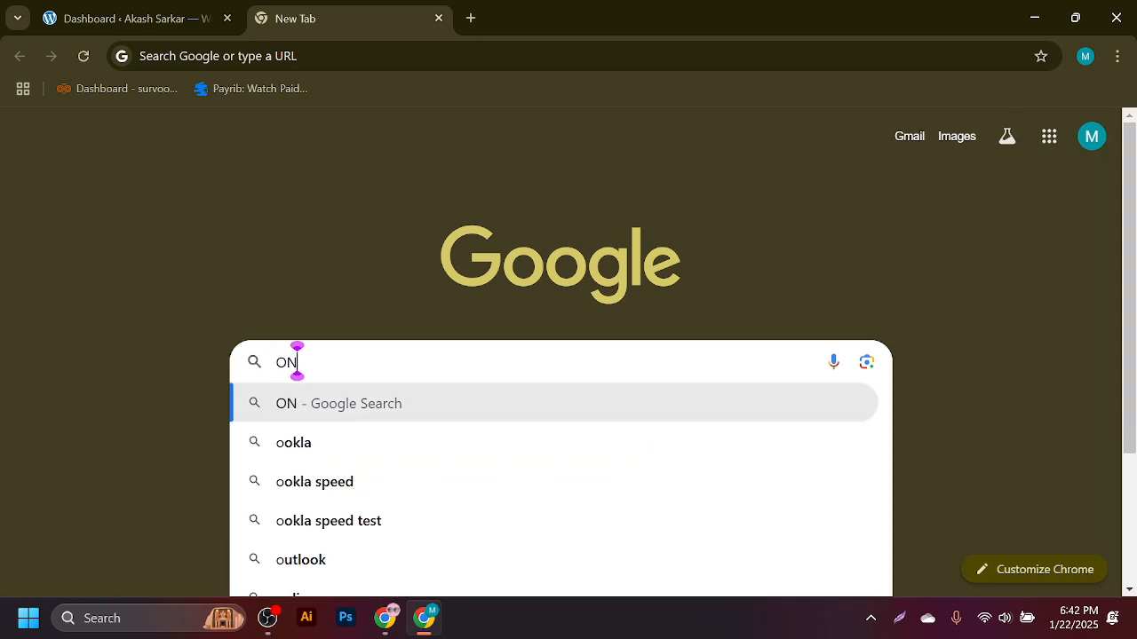
pyautogui.write(' PA')
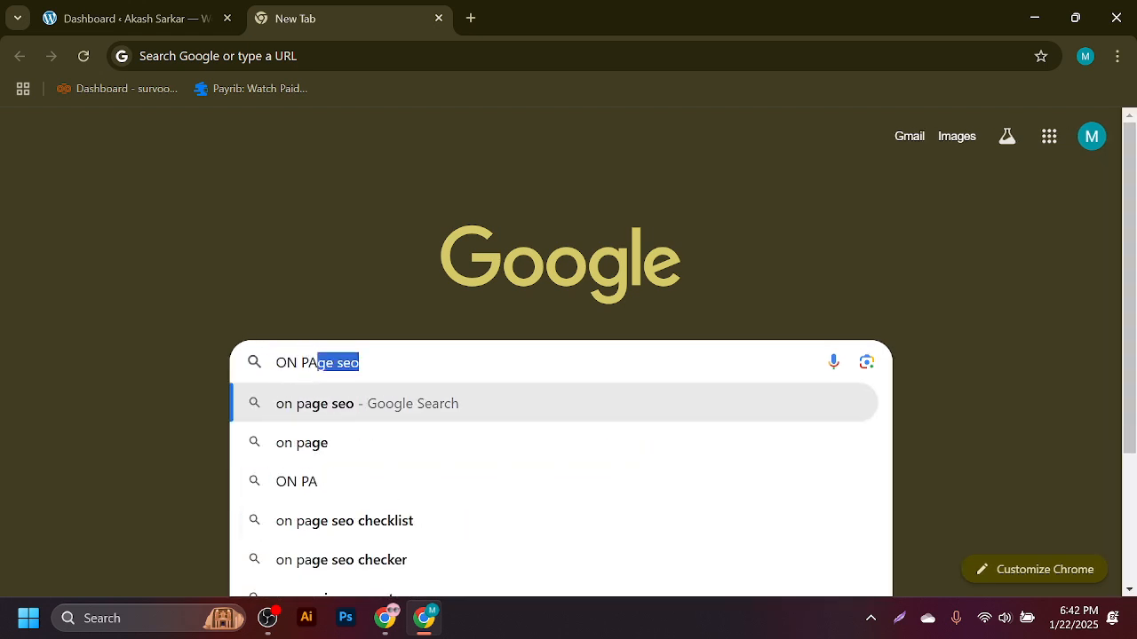
pyautogui.write('G')
pyautogui.press('BackSpace')
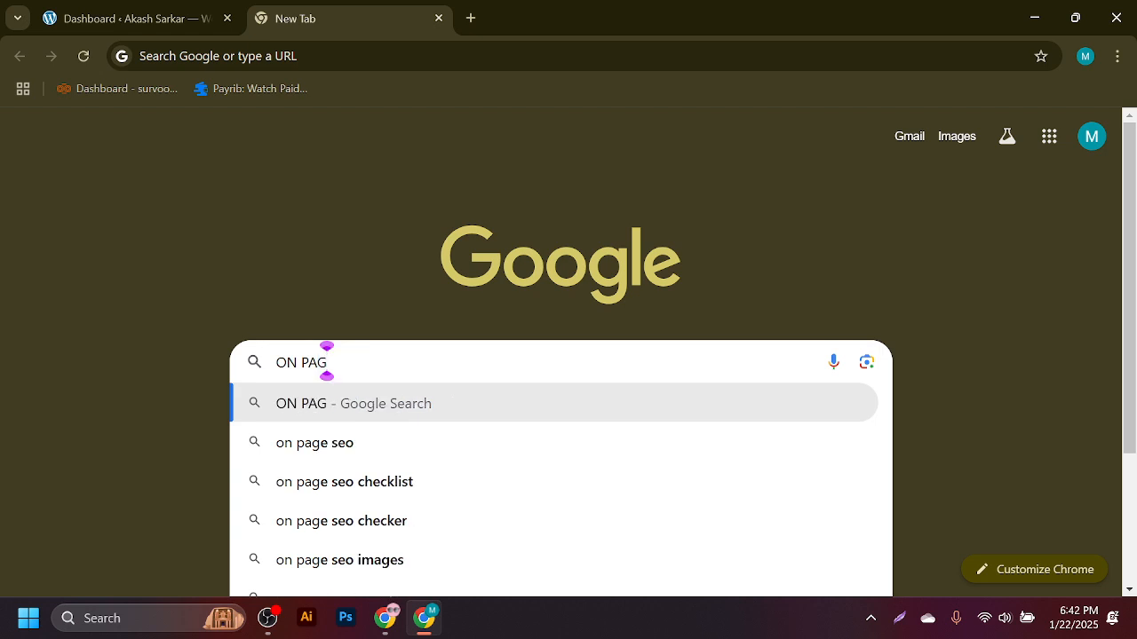
pyautogui.press('BackSpace')
pyautogui.press('BackSpace')
pyautogui.press('BackSpace')
pyautogui.press('BackSpace')
pyautogui.press('BackSpace')
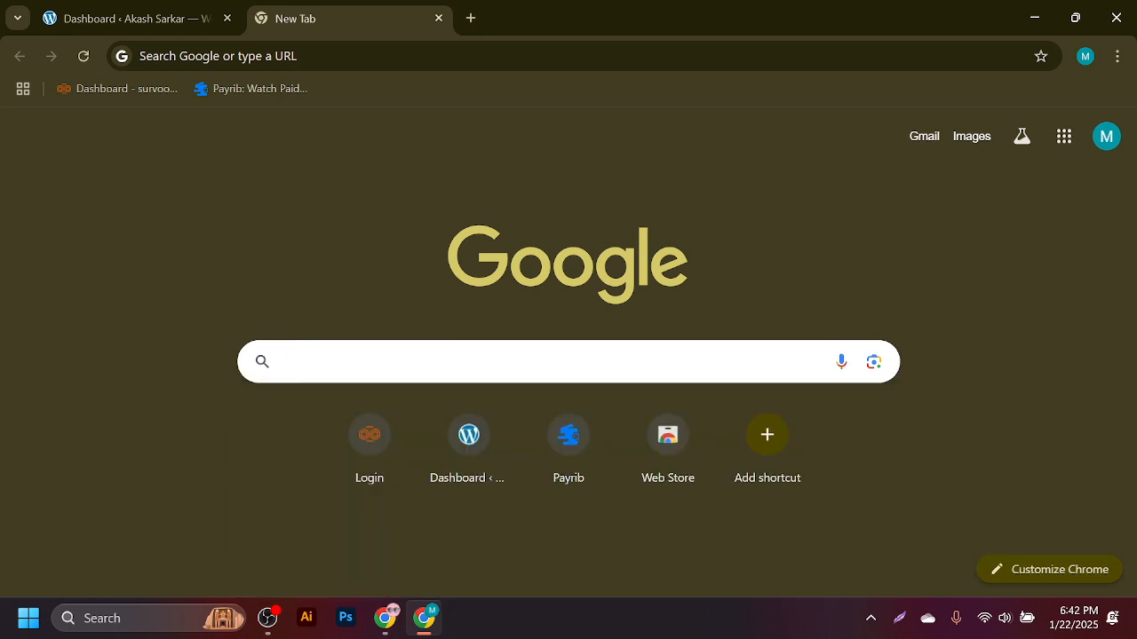
pyautogui.write('o')
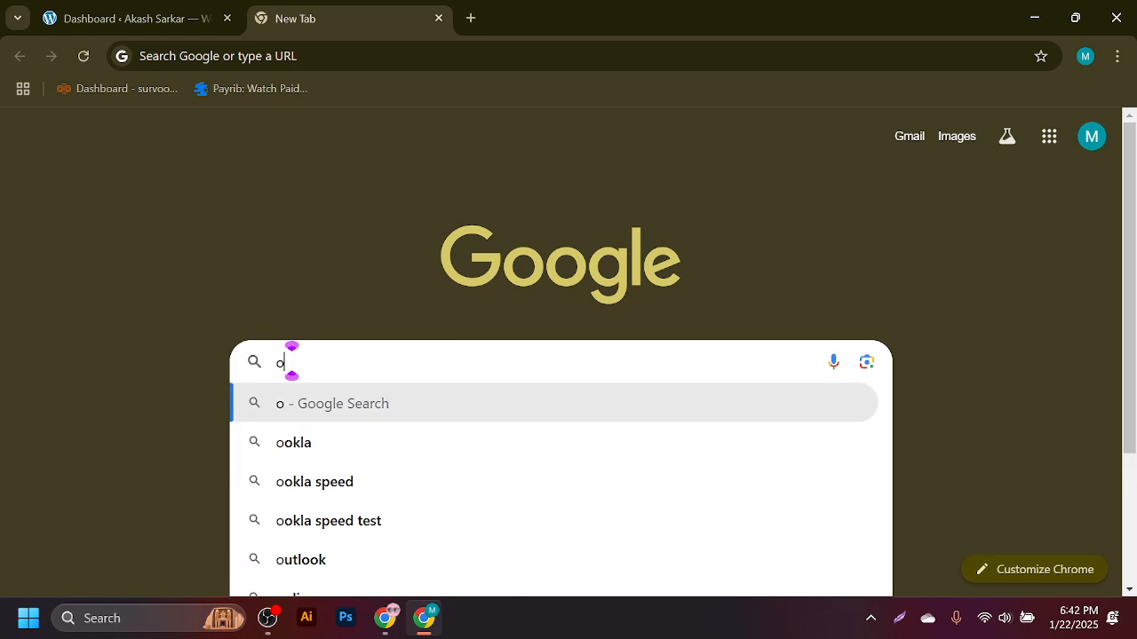
pyautogui.write('n page ')
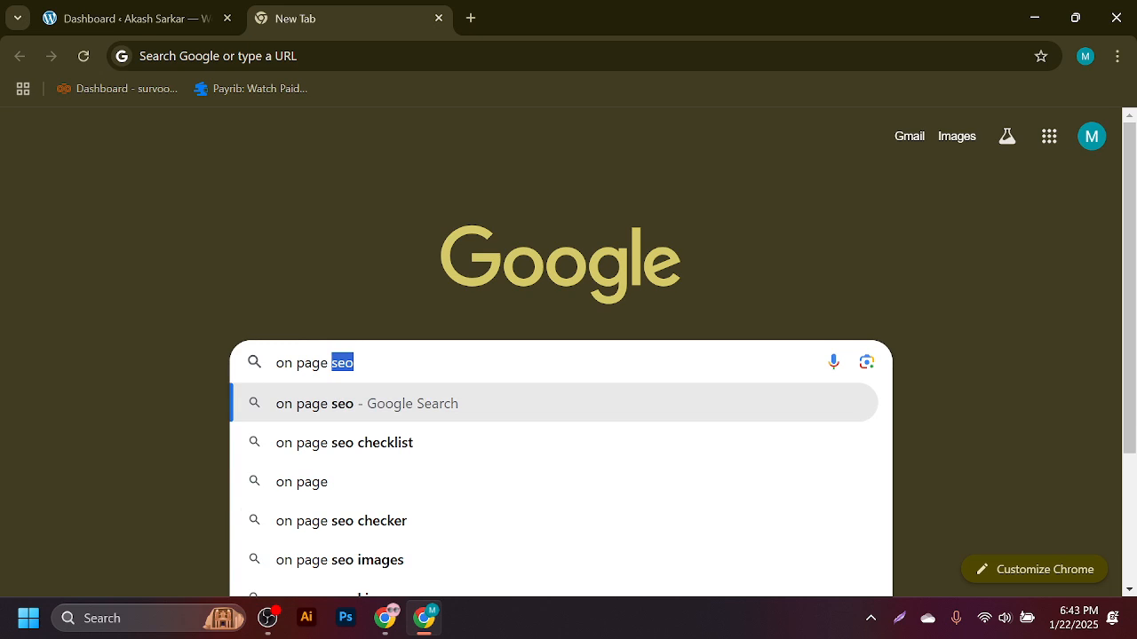
pyautogui.write('o')
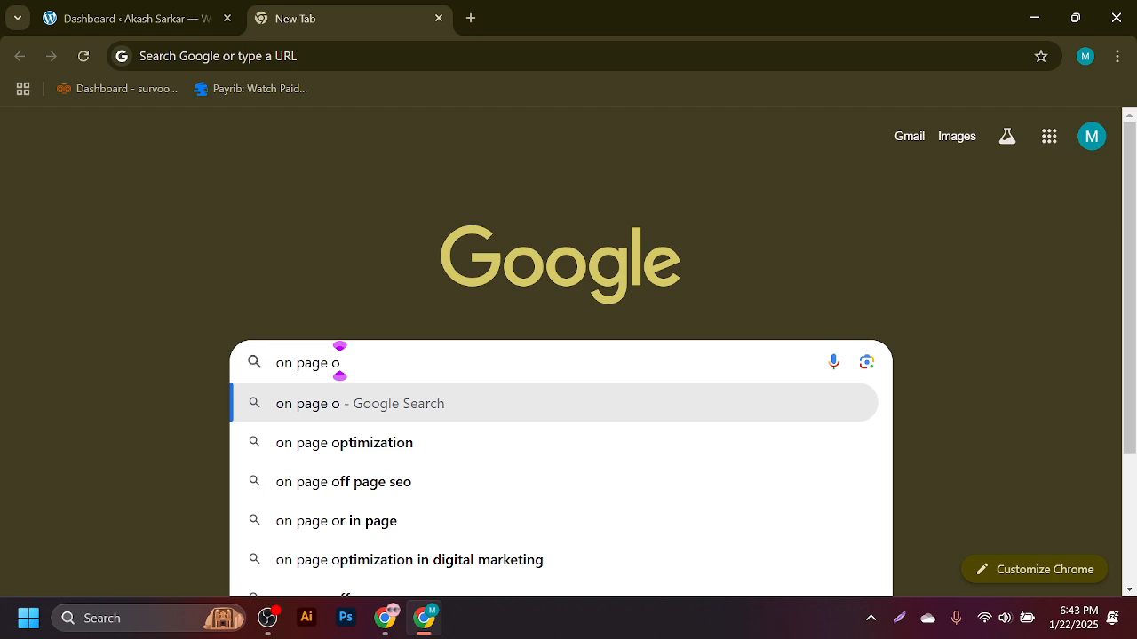
pyautogui.press('Down')
pyautogui.press('Down')
pyautogui.press('Down')
pyautogui.press('Up')
pyautogui.press('Up')
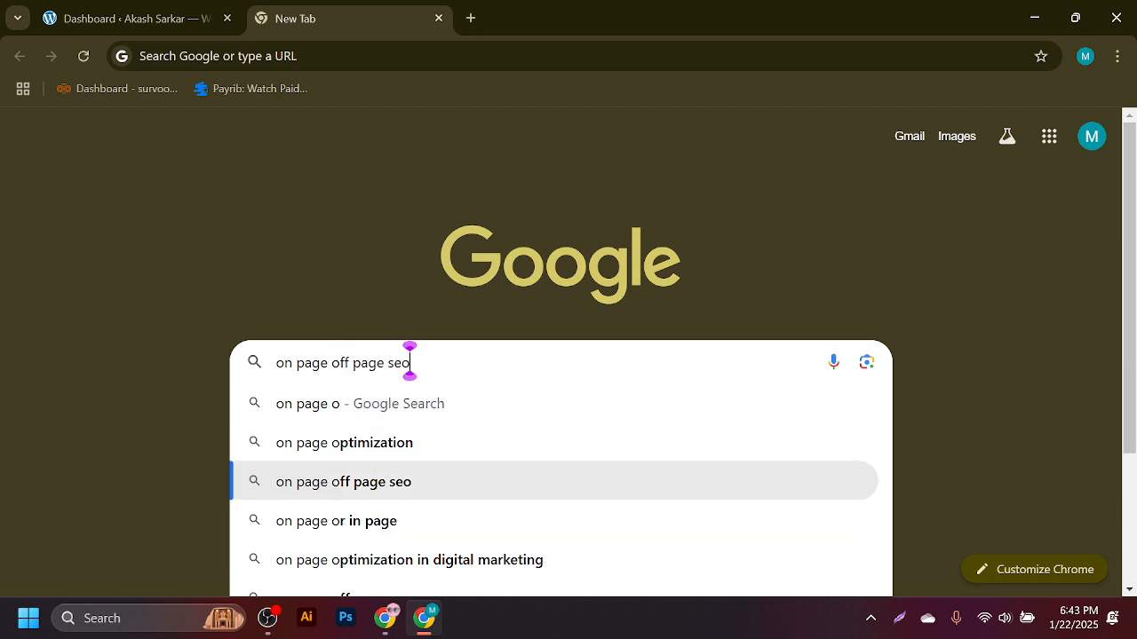
pyautogui.write('ptimization')
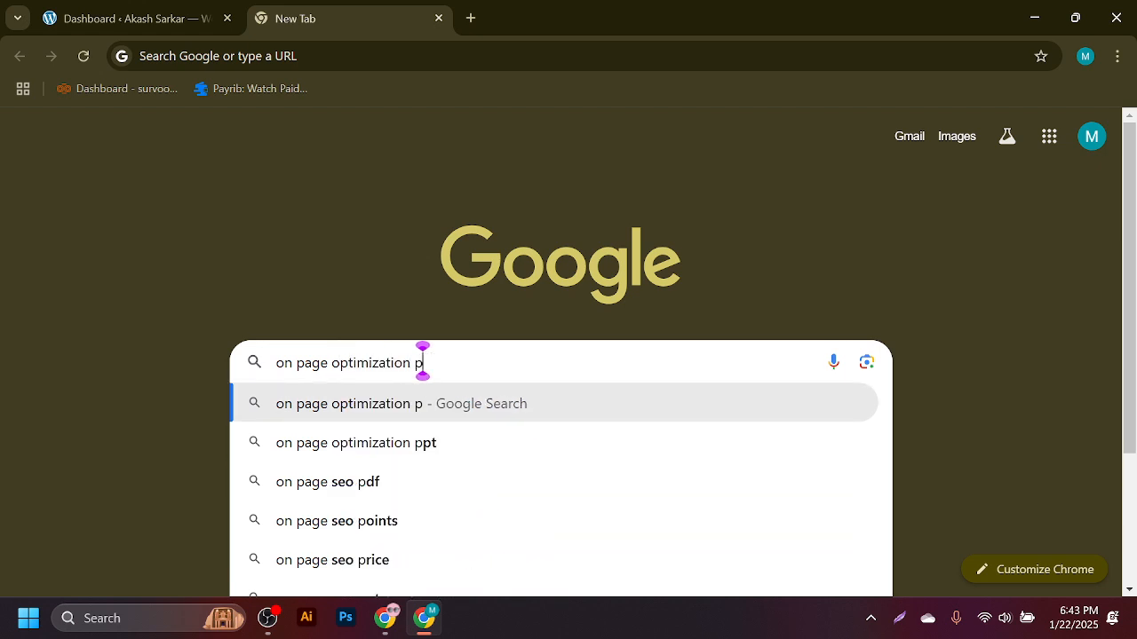
pyautogui.write('lu')
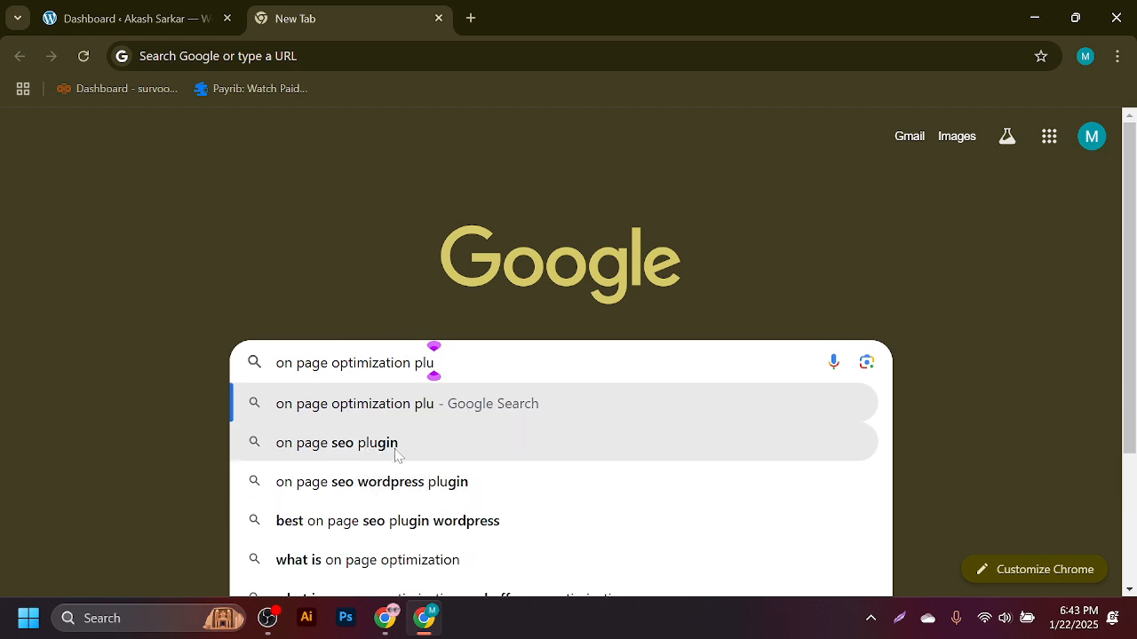
pyautogui.click(462, 482)
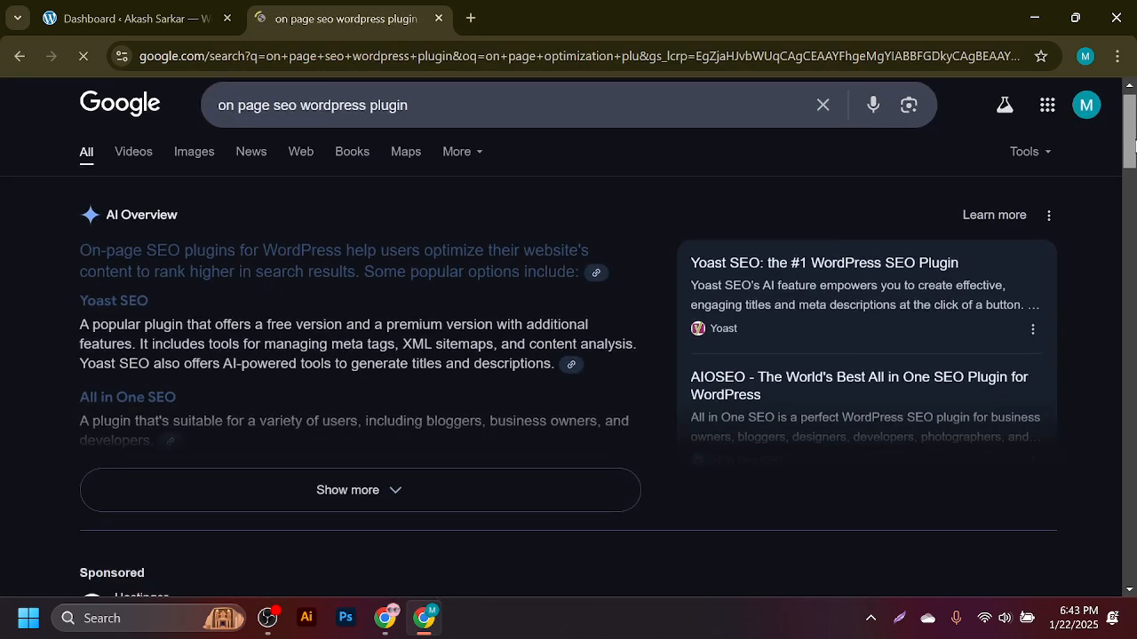
pyautogui.scroll(-4, 568, 355)
pyautogui.scroll(-3, 568, 355)
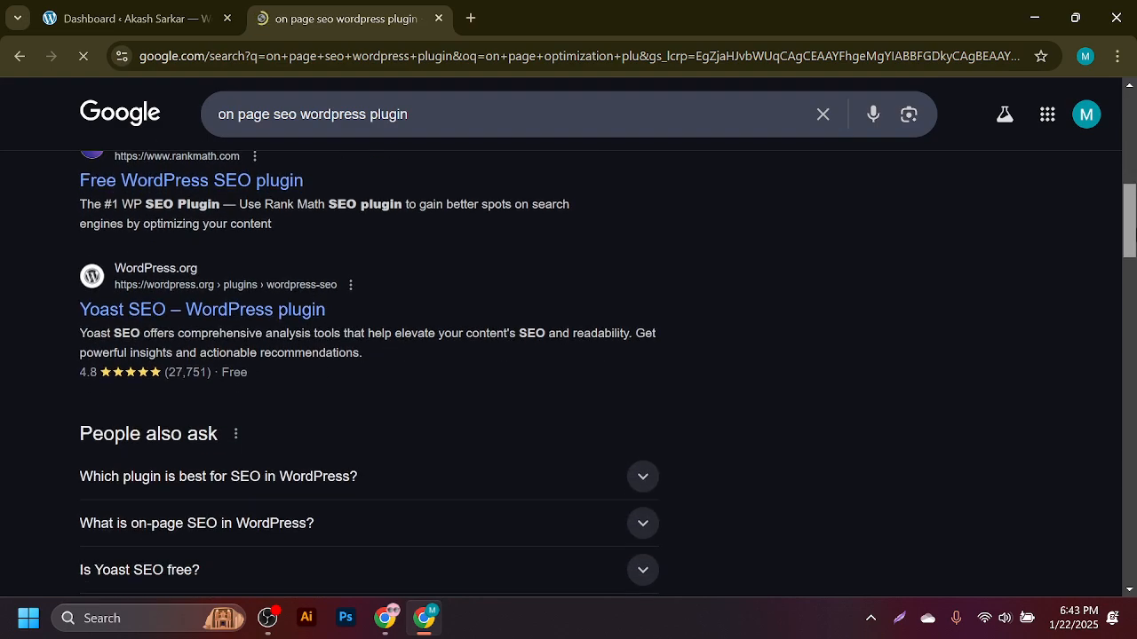
pyautogui.scroll(2, 568, 355)
pyautogui.scroll(-1, 568, 356)
pyautogui.scroll(3, 568, 355)
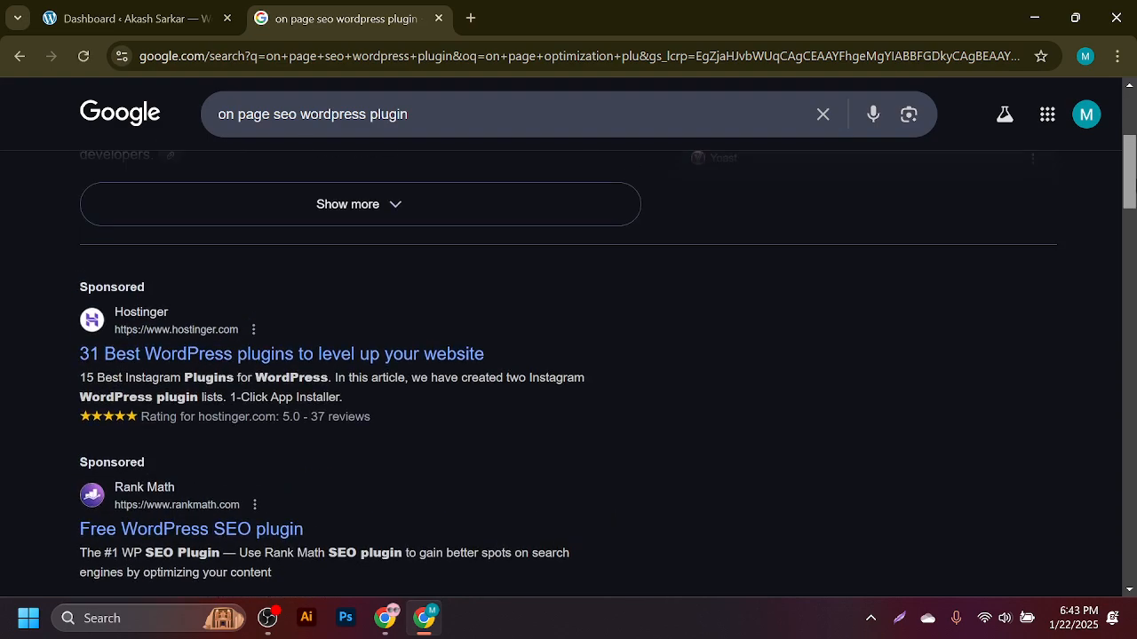
pyautogui.scroll(-10, 568, 355)
pyautogui.scroll(-6, 568, 355)
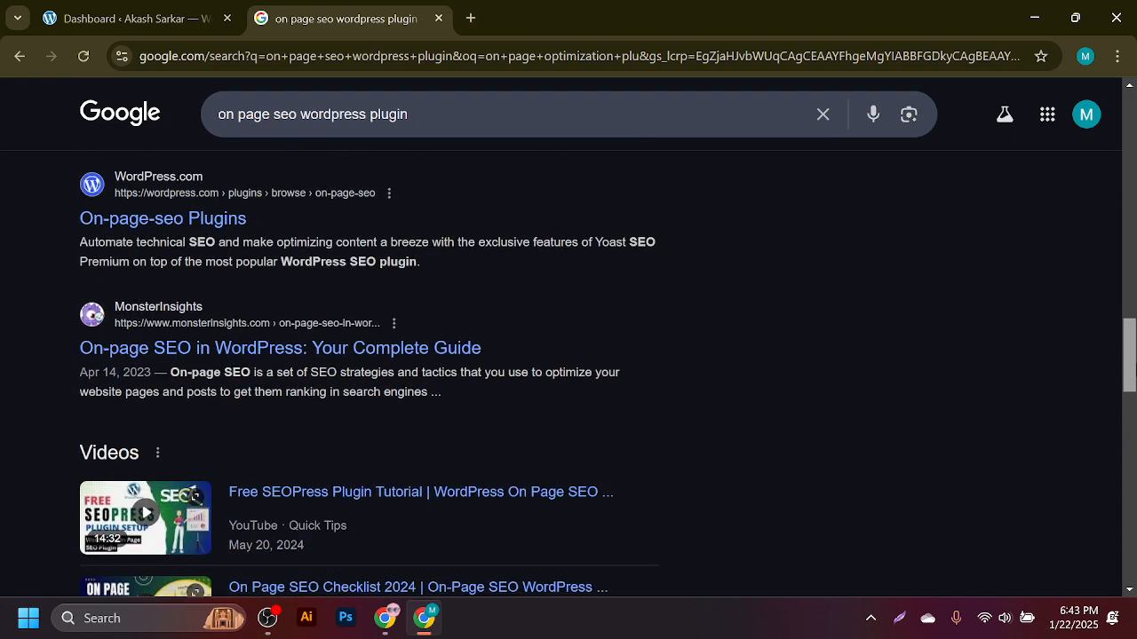
pyautogui.scroll(-2, 569, 355)
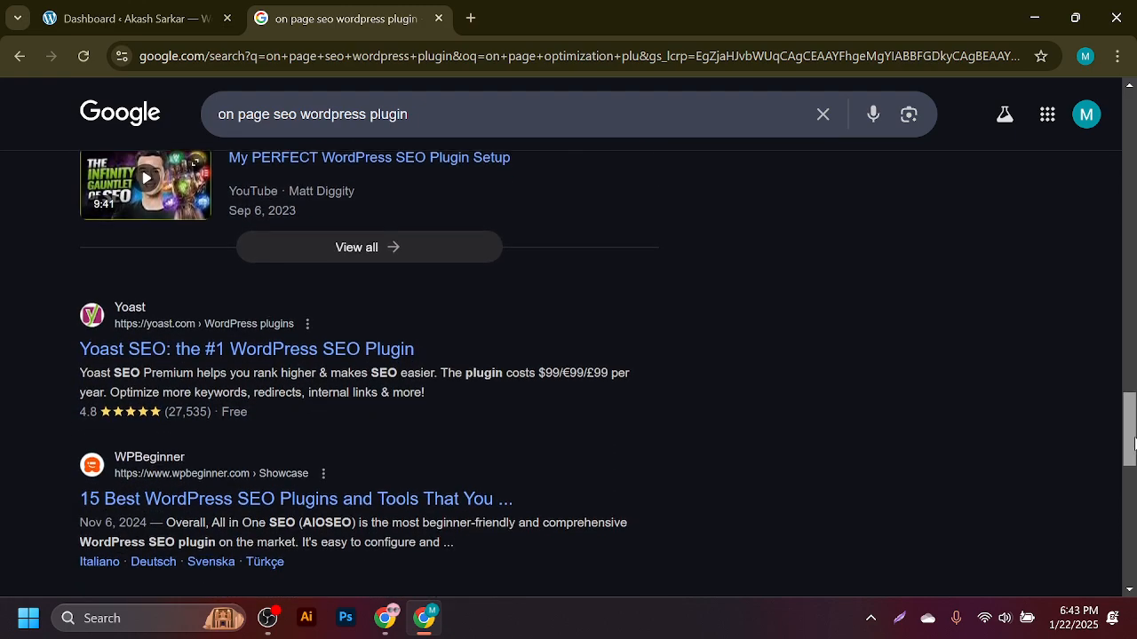
pyautogui.scroll(10, 569, 356)
pyautogui.scroll(-3, 569, 355)
pyautogui.moveTo(1128, 277); pyautogui.dragTo(1127, 138)
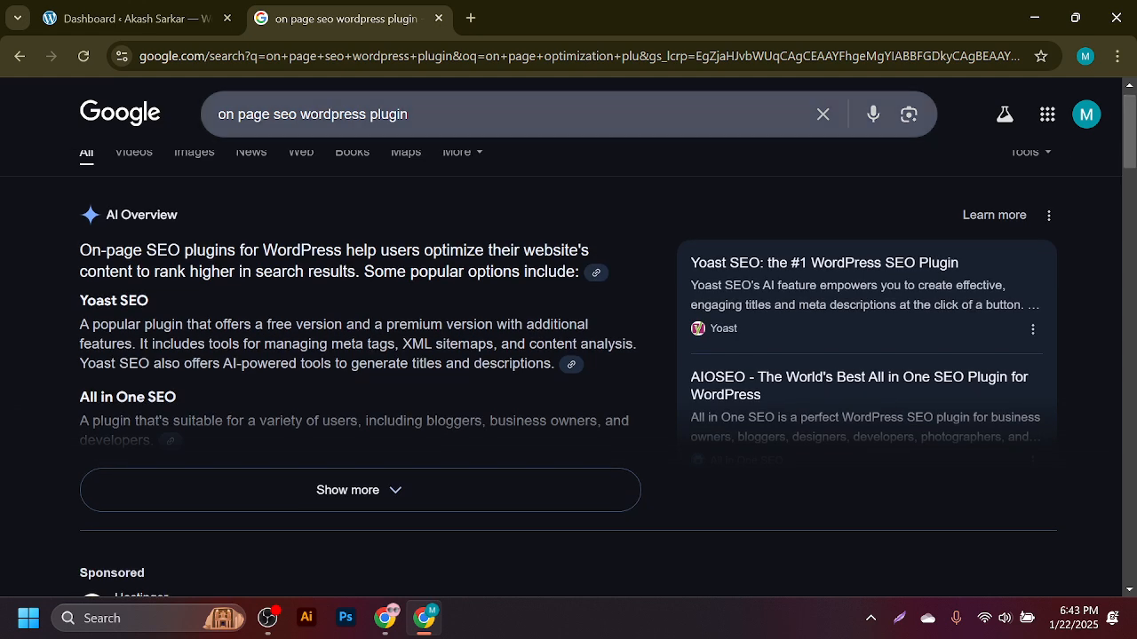
pyautogui.doubleClick(284, 114)
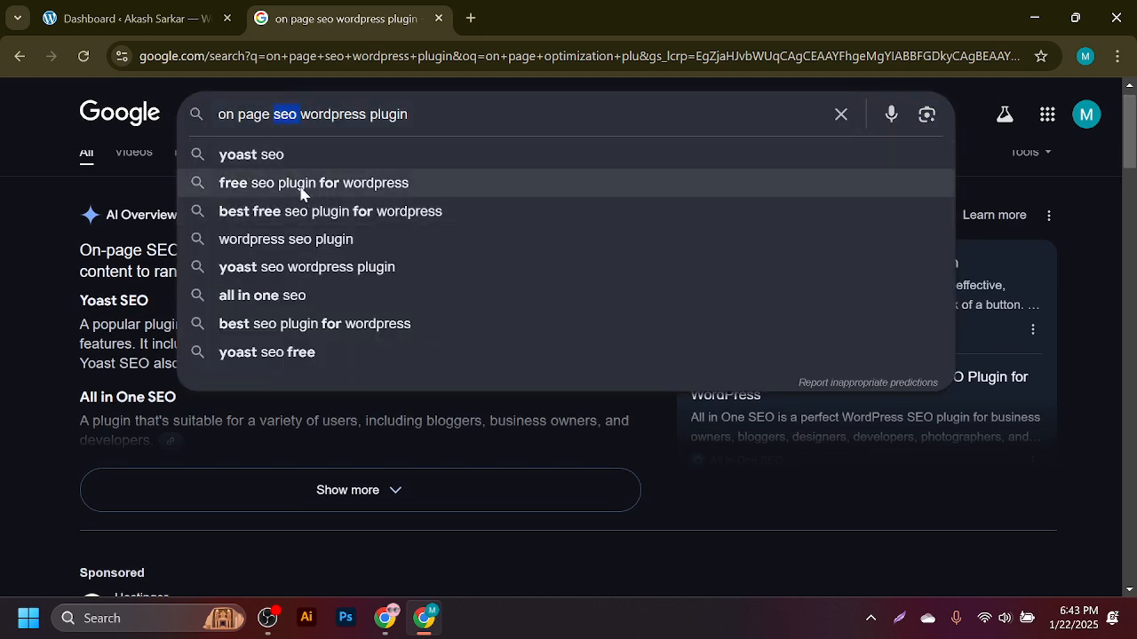
# - Search Google for 'best free seo plugin for wordpress' and highlight Yoast SEO and Rank Math SEO
pyautogui.click(330, 218)
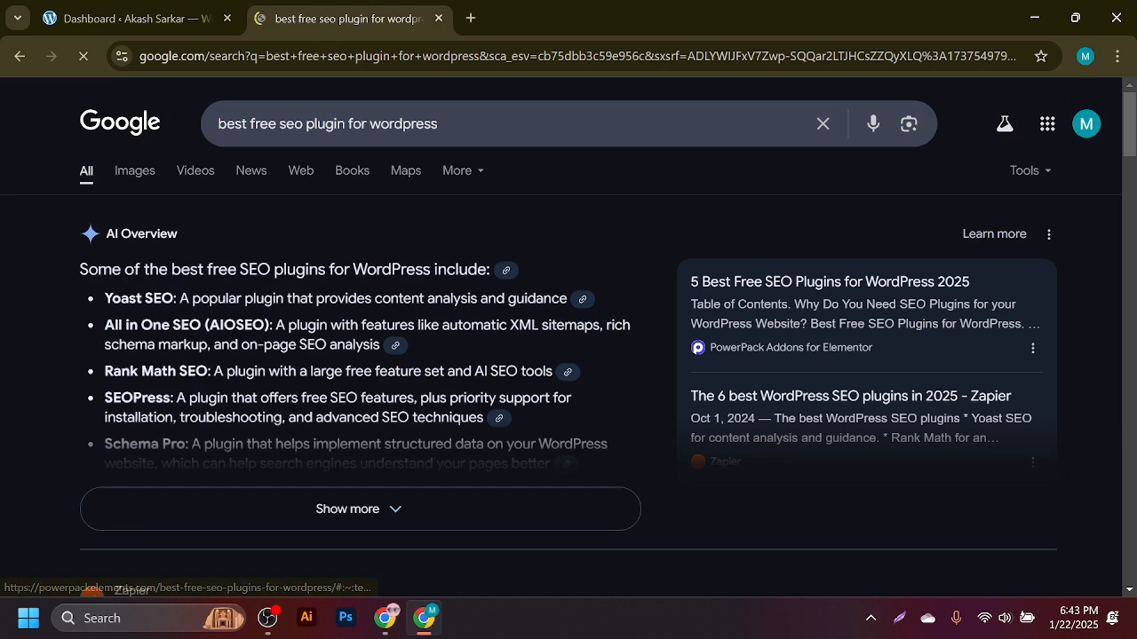
pyautogui.moveTo(113, 299); pyautogui.dragTo(177, 299)
pyautogui.moveTo(105, 371); pyautogui.dragTo(197, 400)
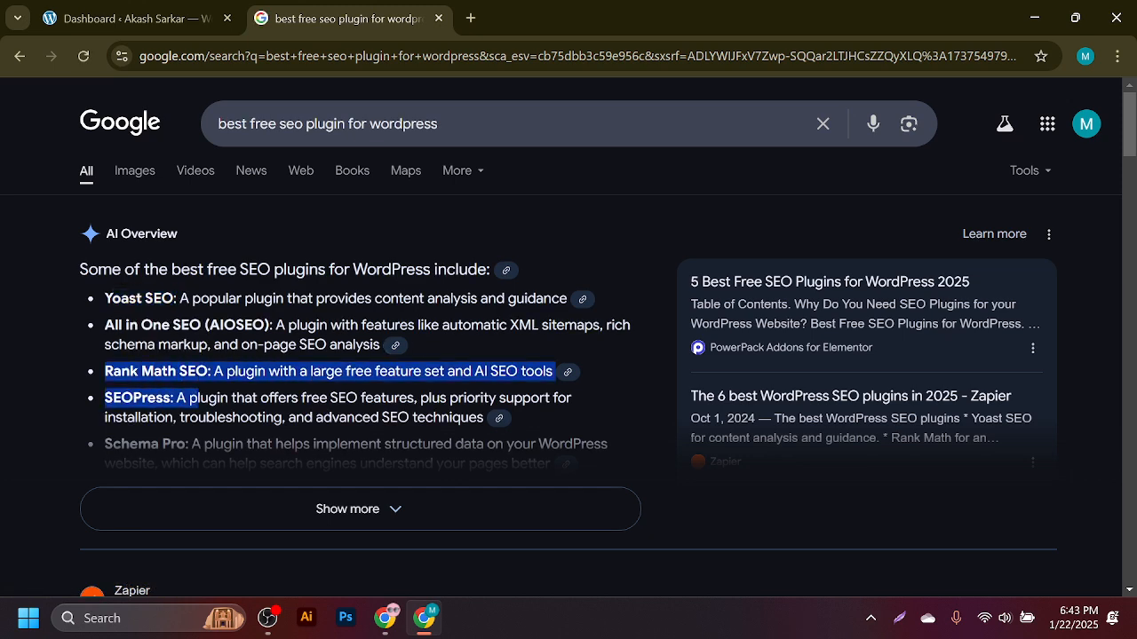
pyautogui.scroll(-3, 197, 399)
pyautogui.scroll(3, 197, 399)
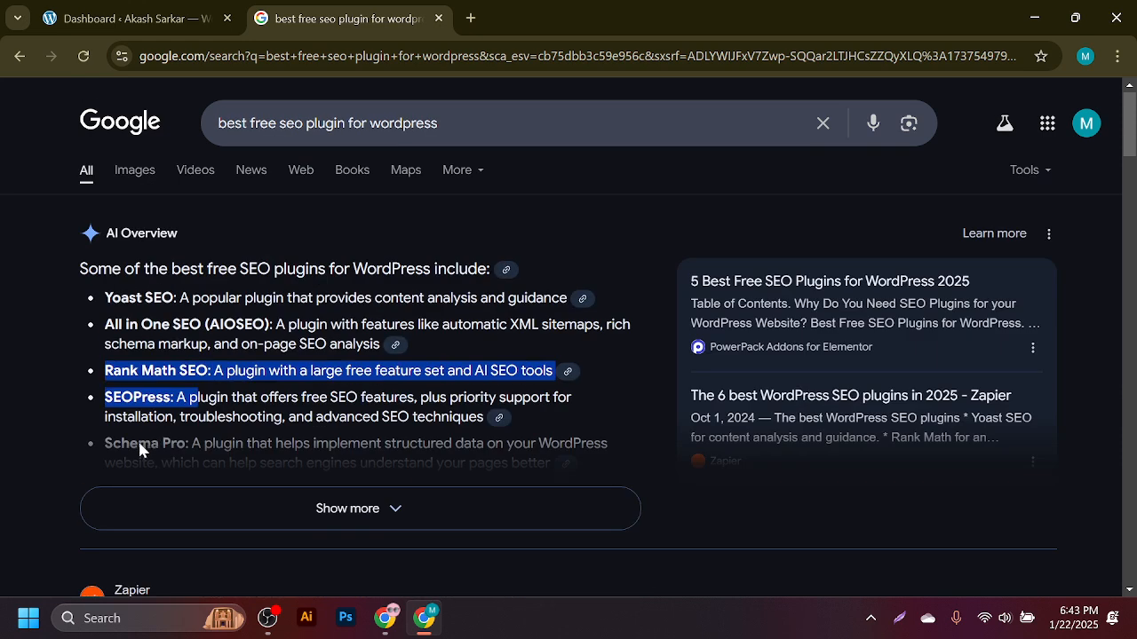
# - Expand the AI Overview, highlight Yoast SEO and Rank Math SEO, and return to the dashboard
pyautogui.click(112, 442)
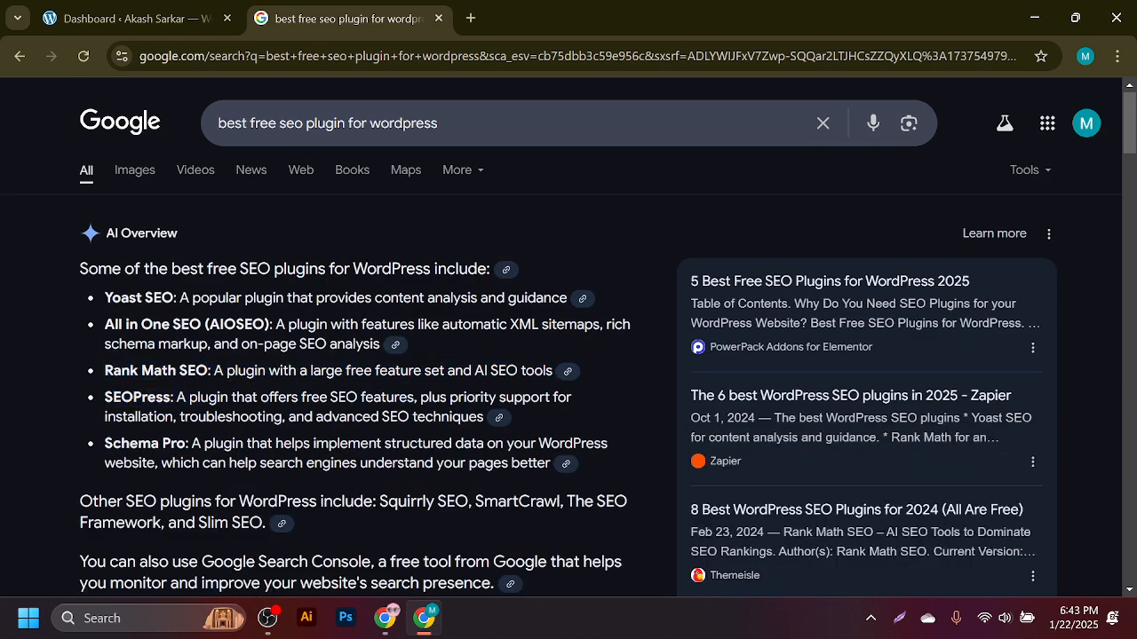
pyautogui.moveTo(104, 300); pyautogui.dragTo(177, 301)
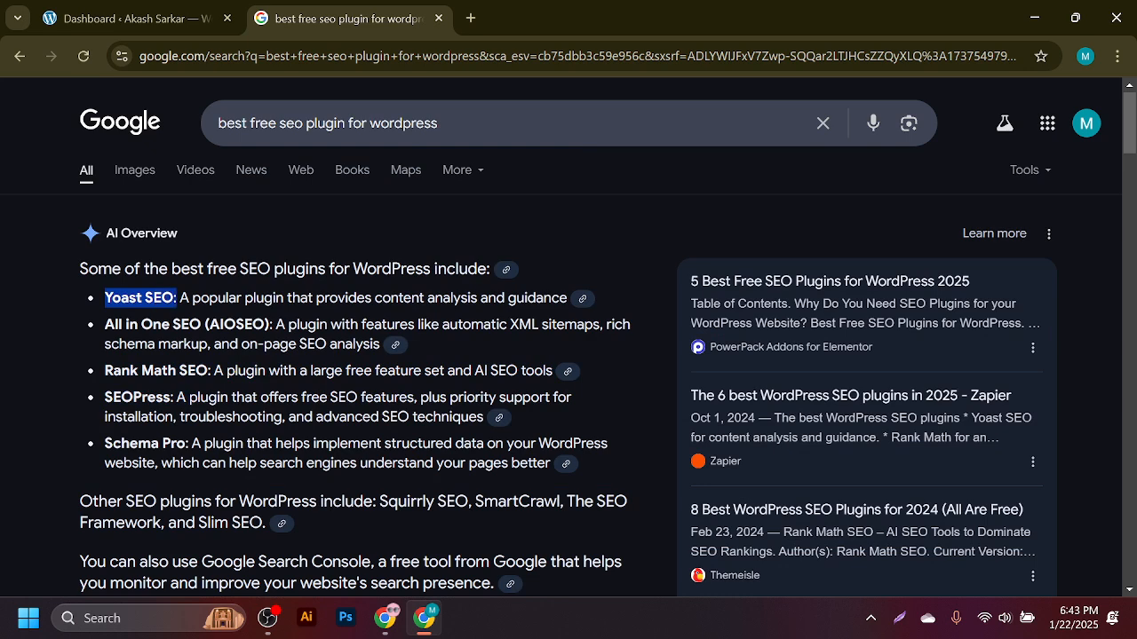
pyautogui.moveTo(105, 371); pyautogui.dragTo(208, 372)
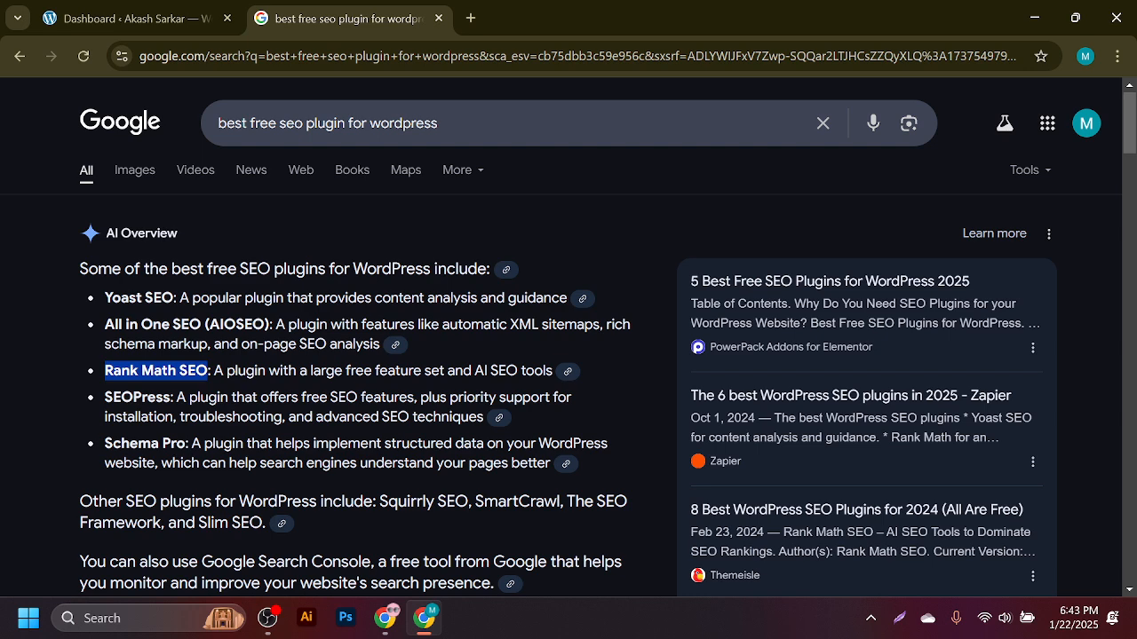
pyautogui.click(174, 9)
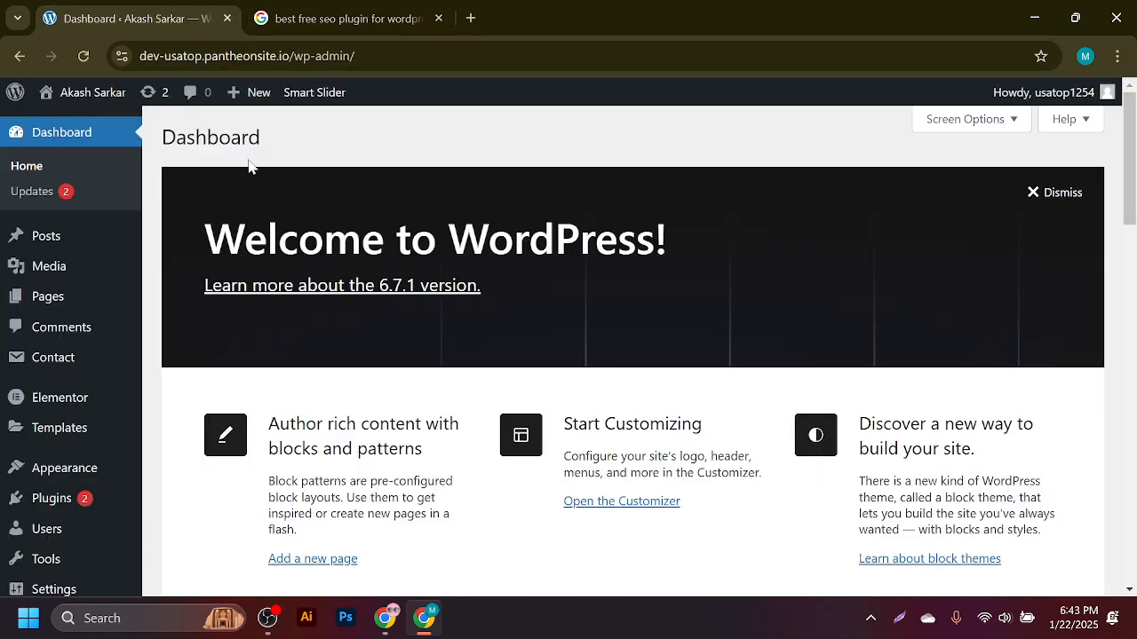
# - Open Pages > All Pages from the WordPress admin sidebar and scroll the list
pyautogui.click(361, 9)
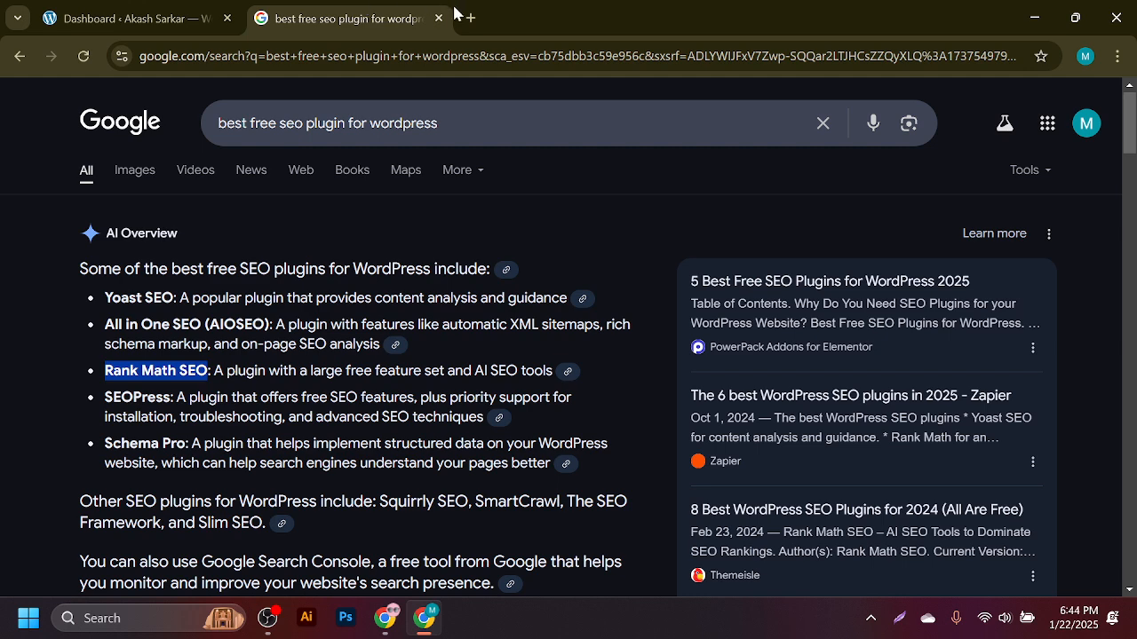
pyautogui.click(233, 5)
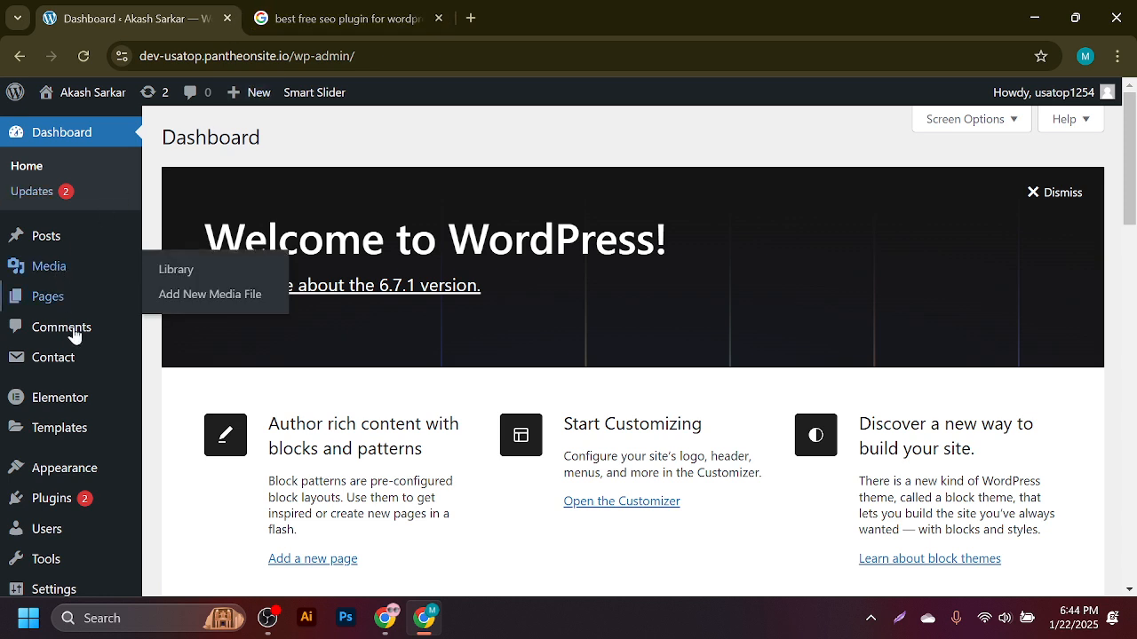
pyautogui.moveTo(25, 302)
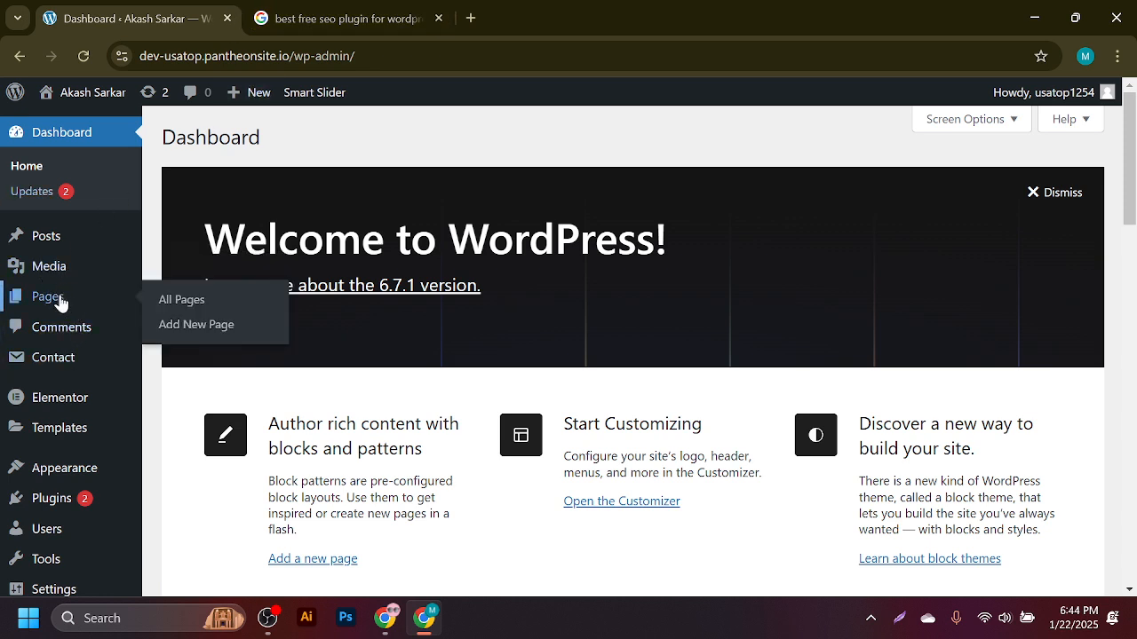
pyautogui.click(192, 305)
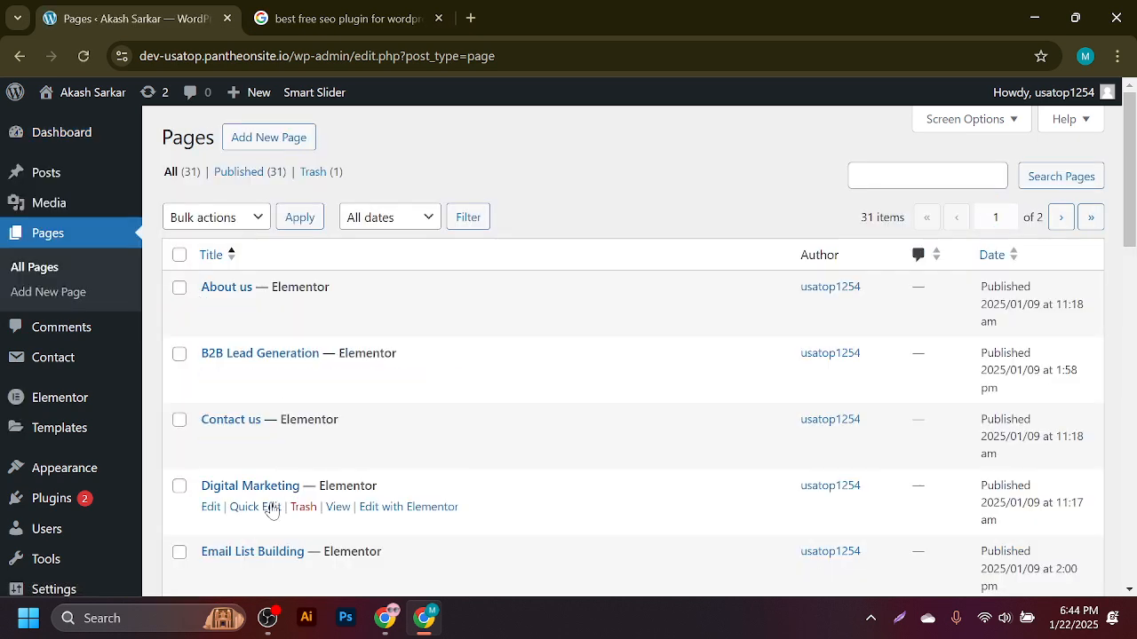
pyautogui.scroll(-6, 269, 505)
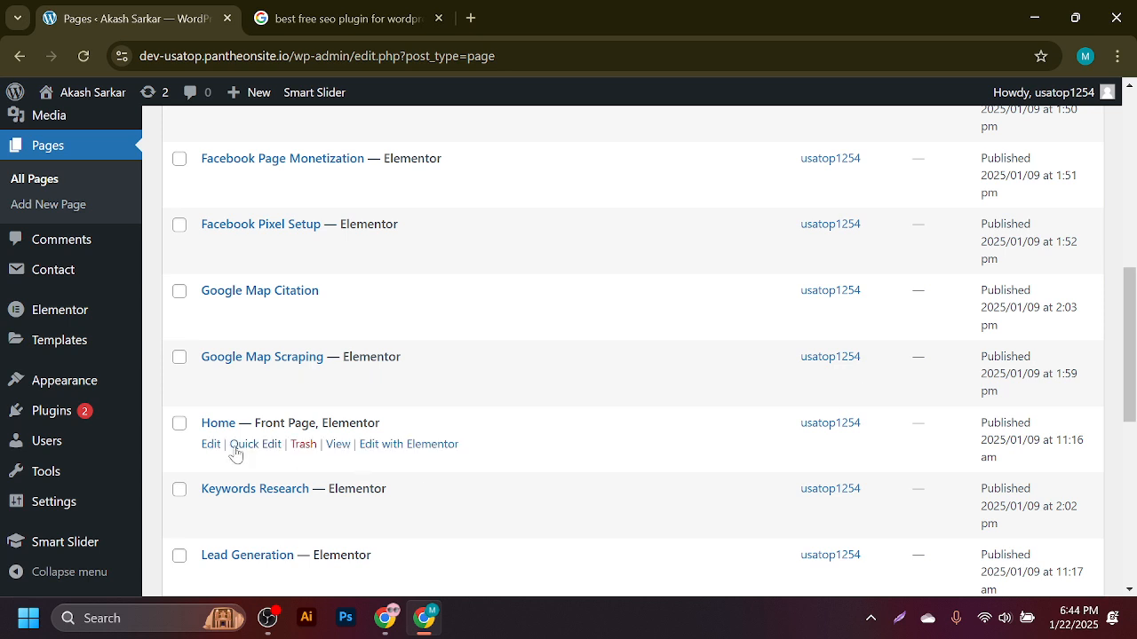
# - Open the Home page with Elementor in a new tab and check it loading
pyautogui.click(408, 447)
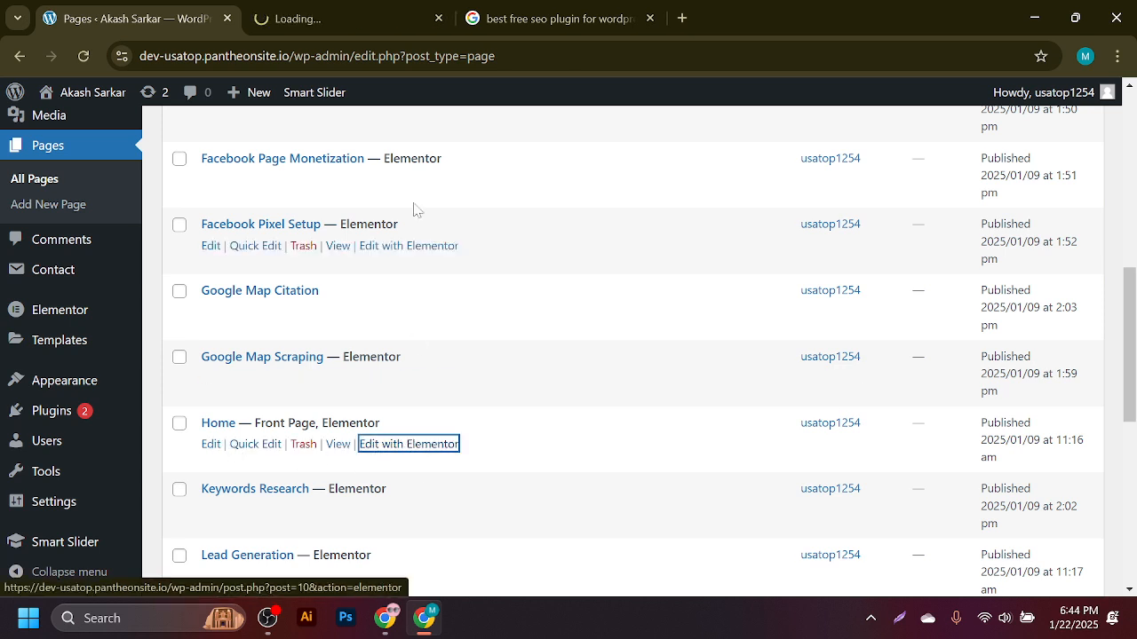
pyautogui.click(395, 11)
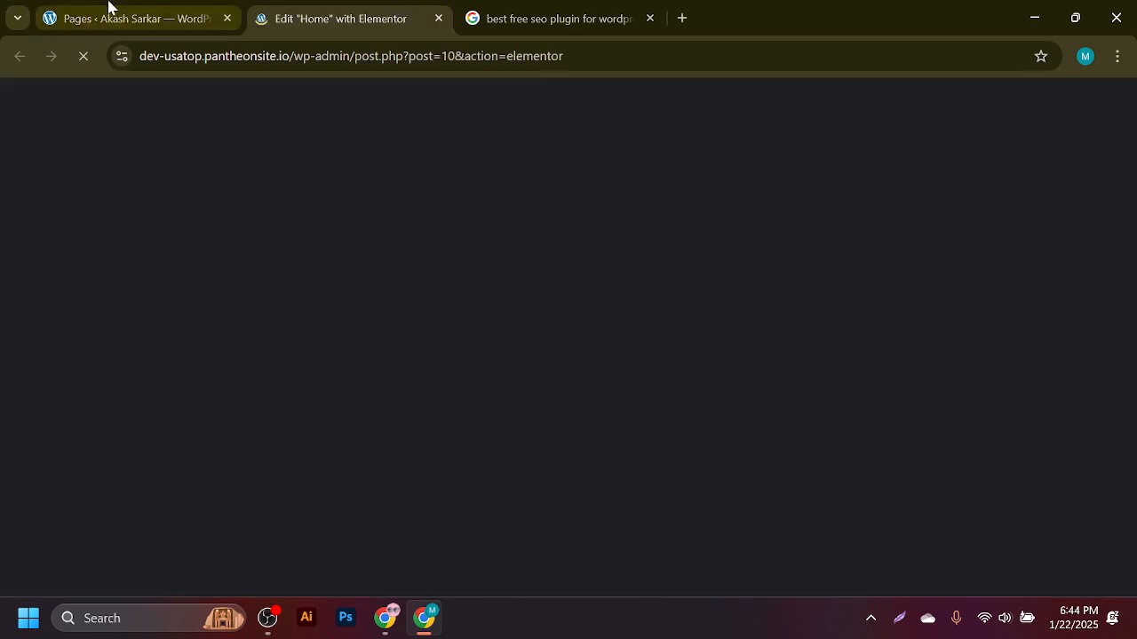
pyautogui.click(108, 9)
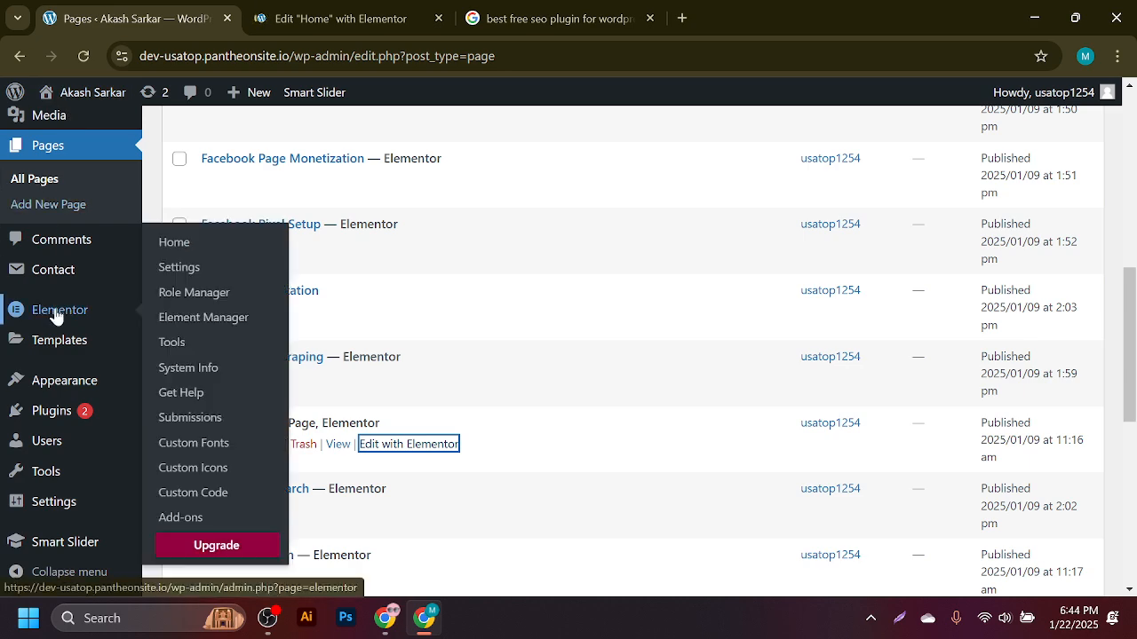
pyautogui.click(346, 18)
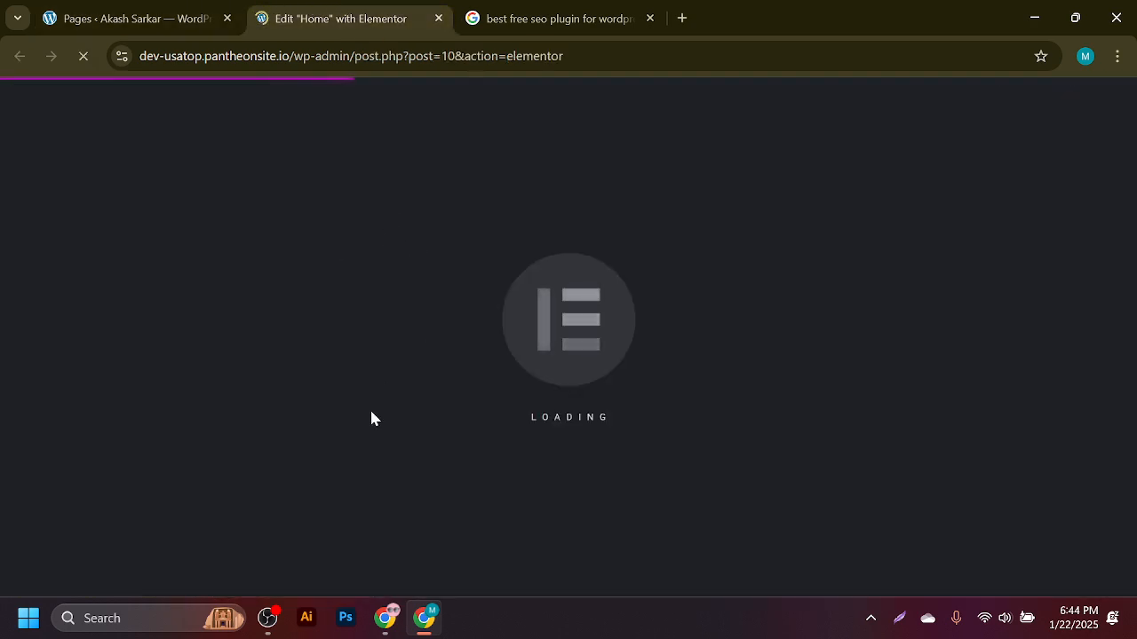
# - From the pages list, open Plugins > Add New Plugin in a background tab
pyautogui.click(138, 13)
pyautogui.moveTo(51, 418)
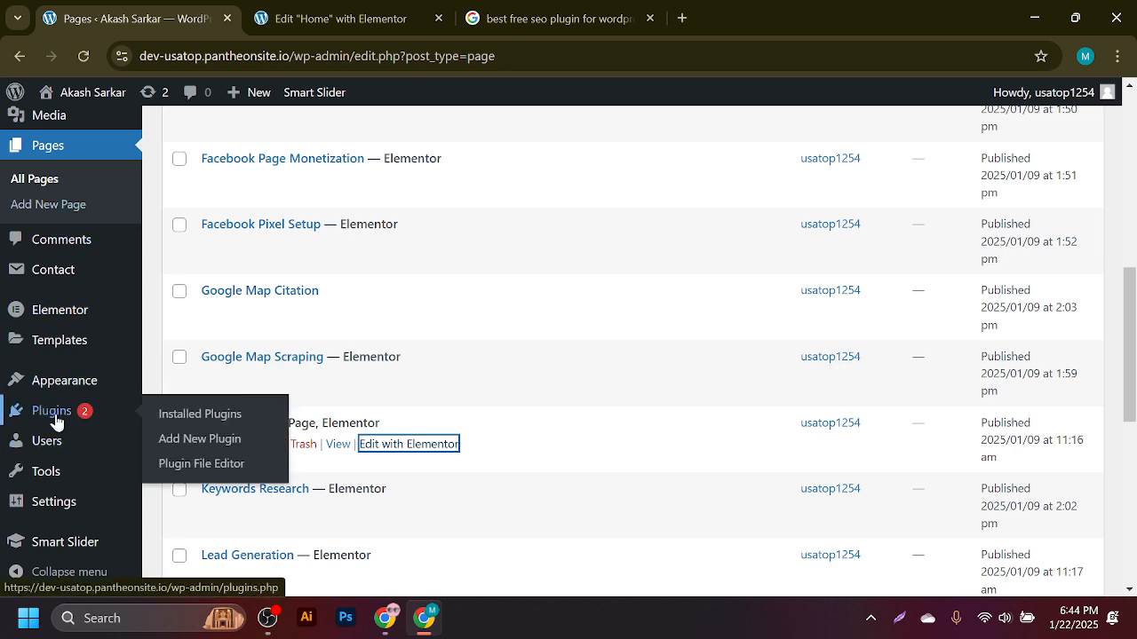
pyautogui.middleClick(188, 440)
# - Copy the plugin name 'Yoast SEO' from the Google results
pyautogui.click(553, 8)
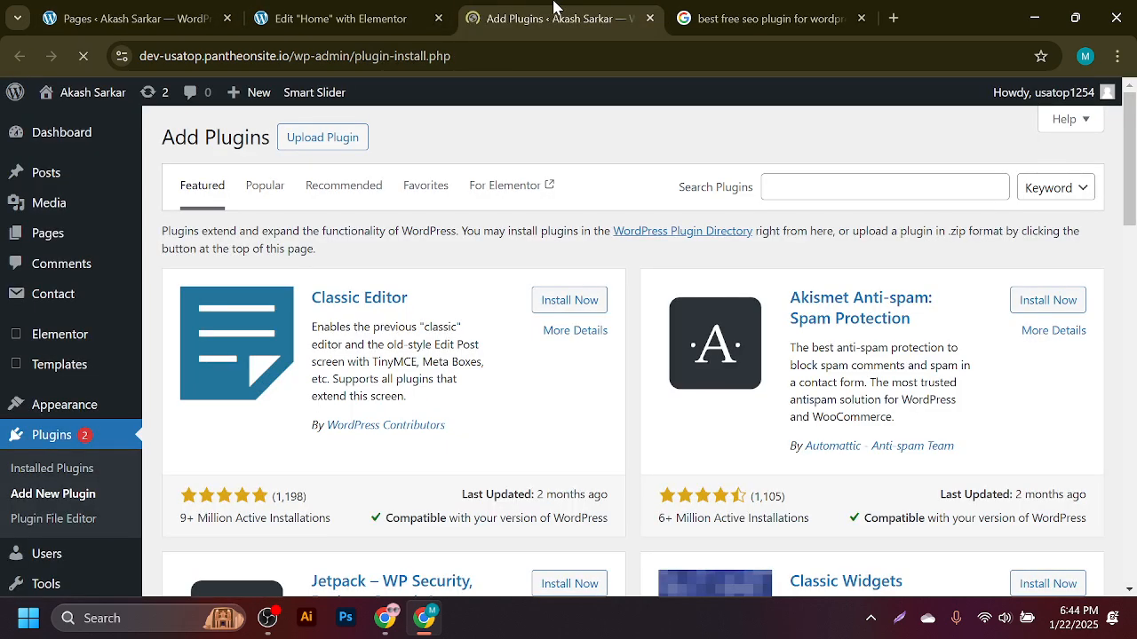
pyautogui.click(711, 16)
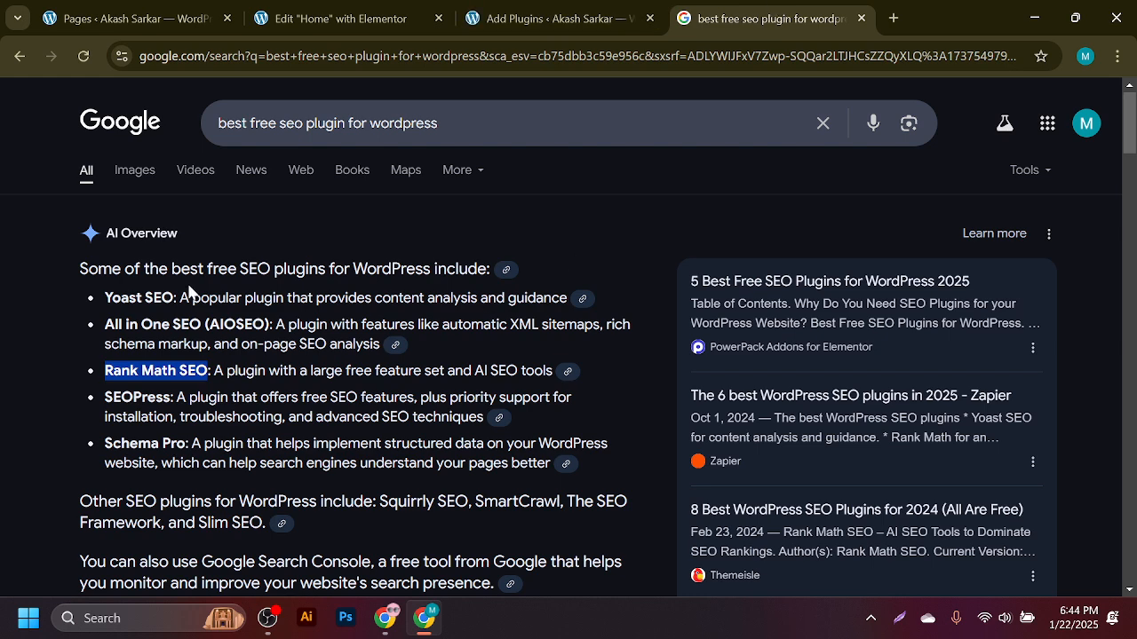
pyautogui.moveTo(174, 299); pyautogui.dragTo(105, 299)
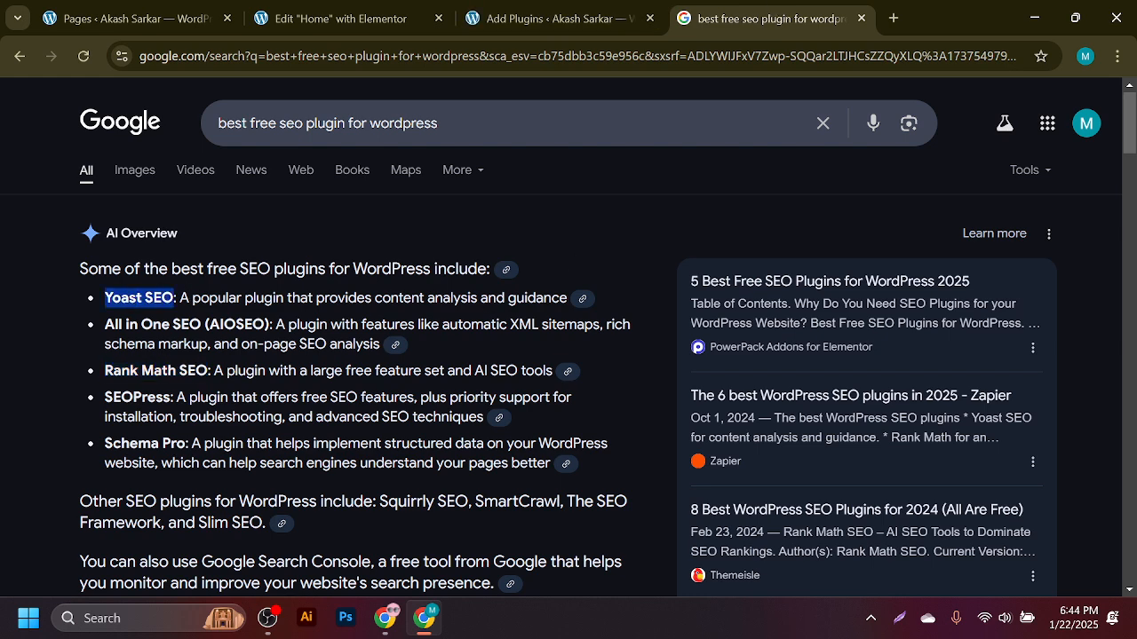
pyautogui.rightClick(115, 296)
pyautogui.click(202, 304)
# - Search the WordPress plugin directory for 'Yoast SEO' and scroll through the results
pyautogui.click(519, 14)
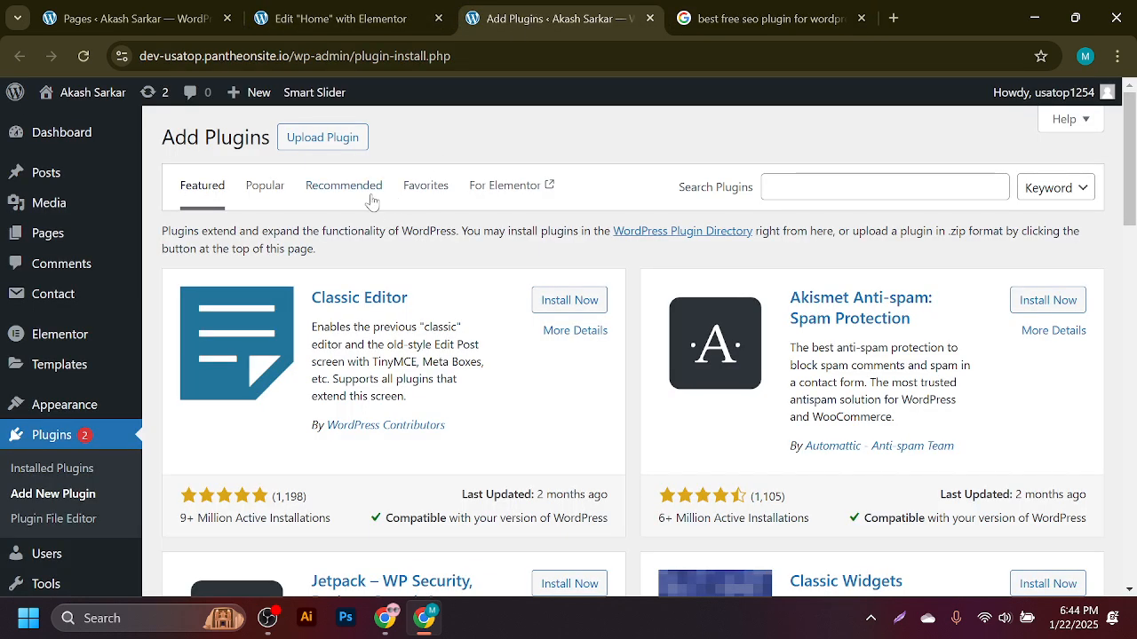
pyautogui.click(786, 187)
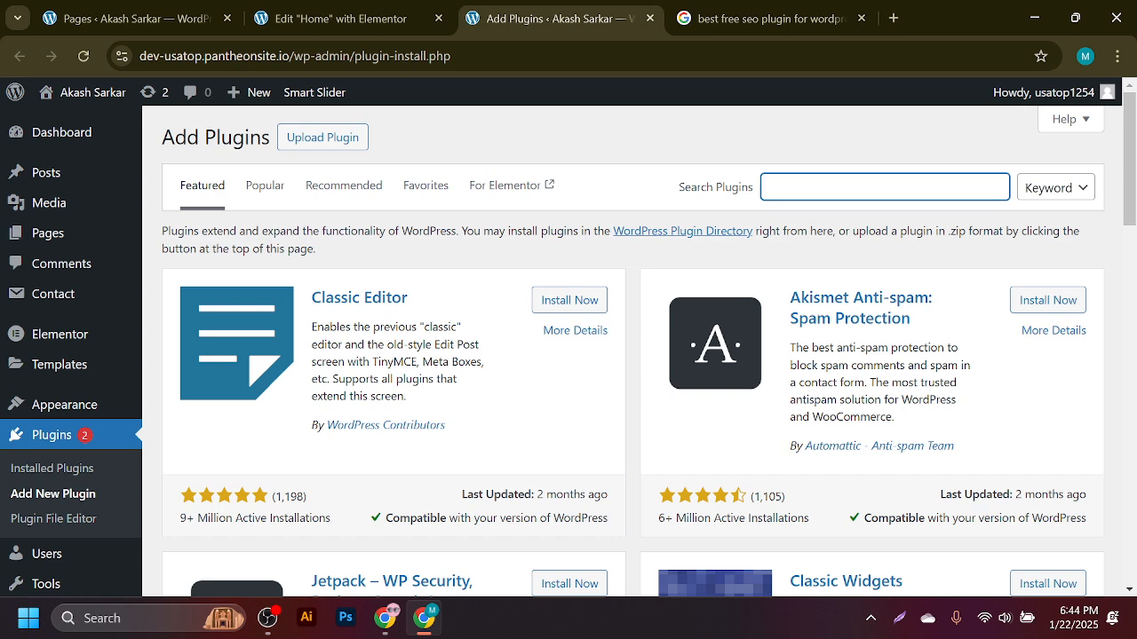
pyautogui.hotkey('ctrl', 'v')
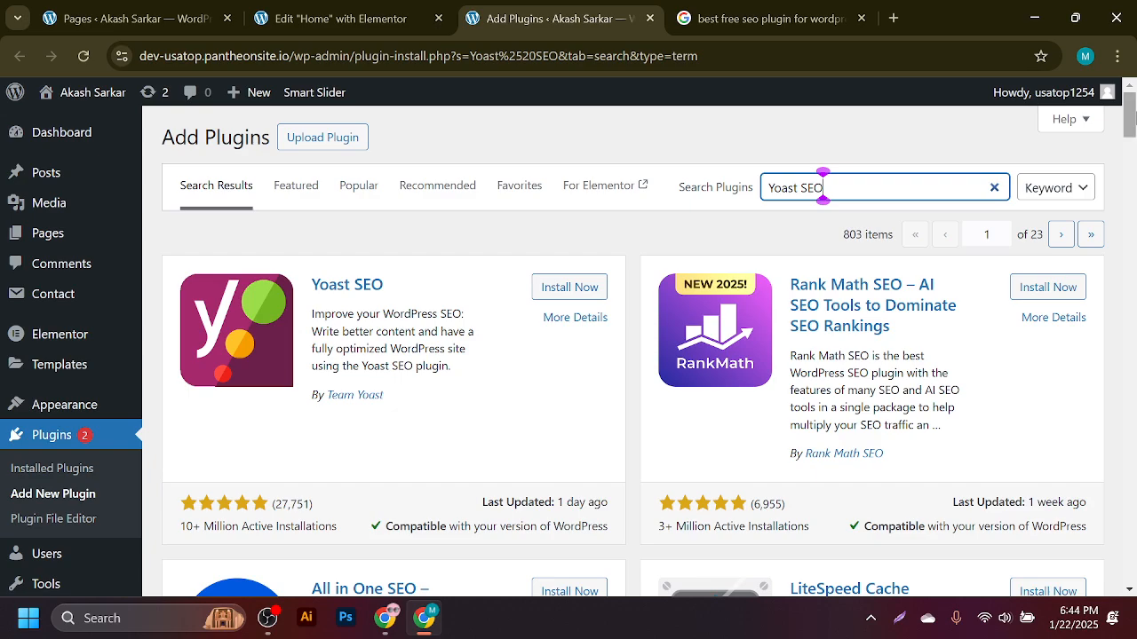
pyautogui.scroll(-3, 822, 187)
pyautogui.scroll(-10, 822, 188)
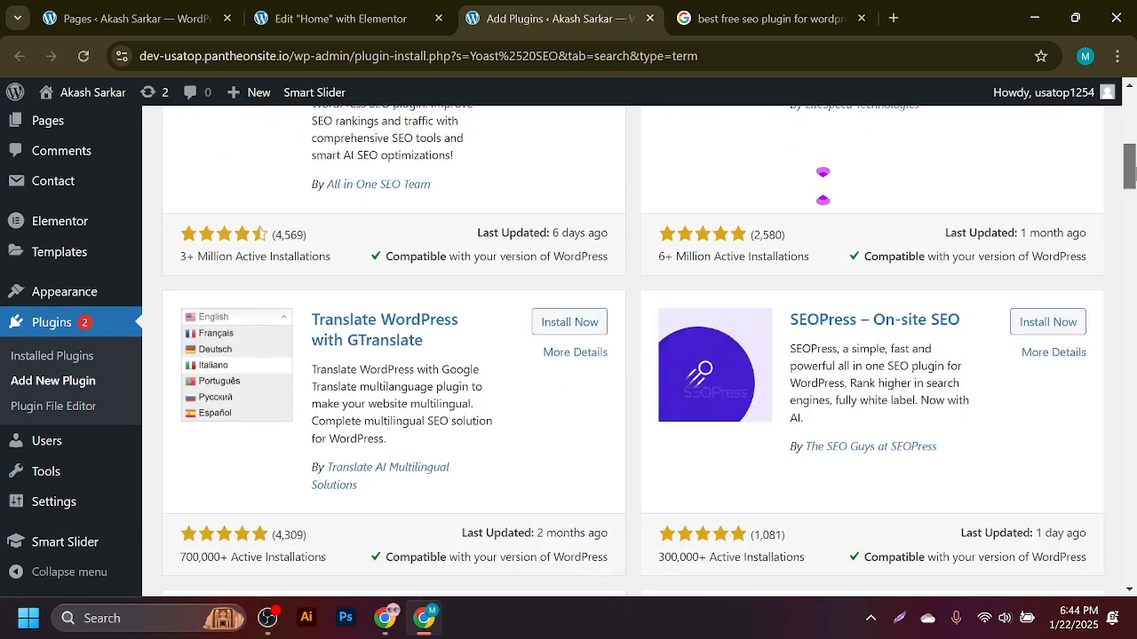
pyautogui.scroll(8, 567, 245)
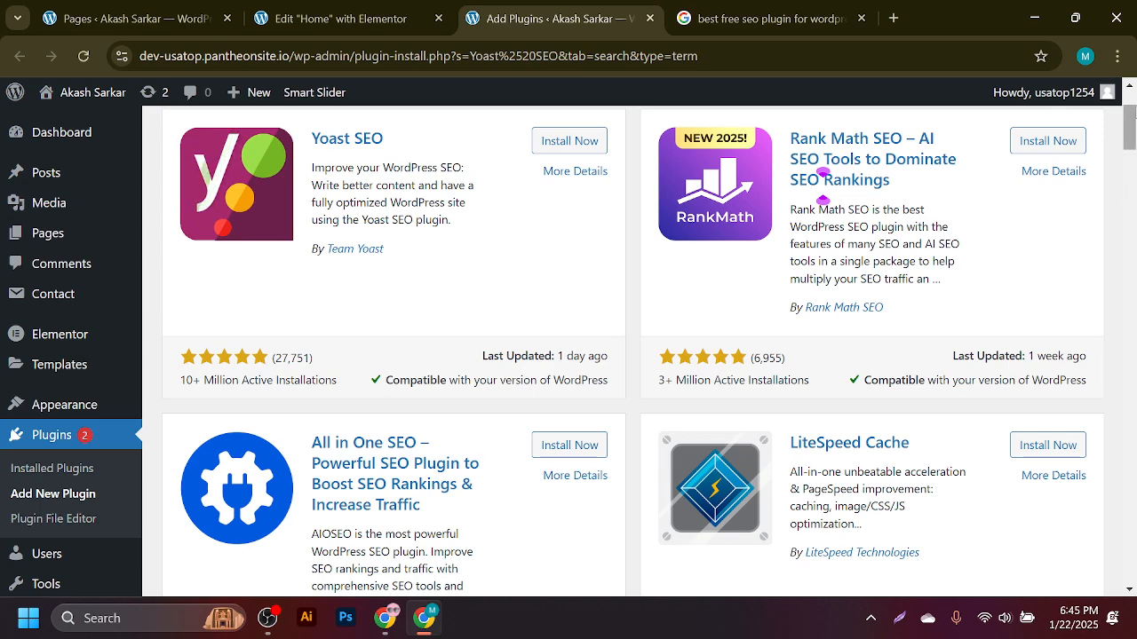
pyautogui.scroll(-3, 823, 187)
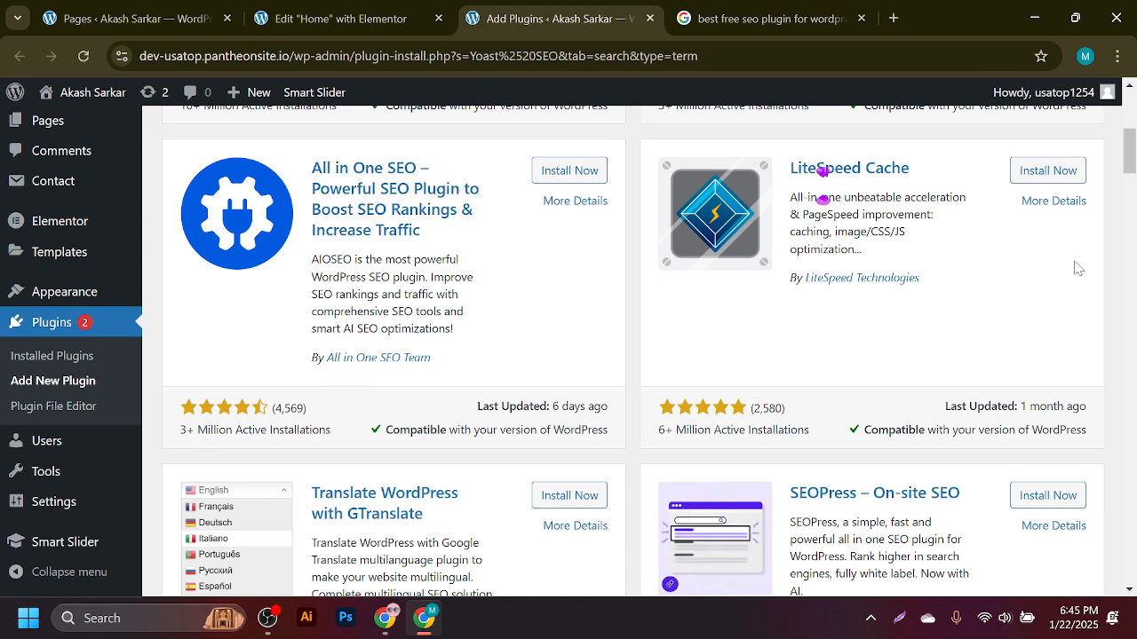
pyautogui.scroll(-3, 822, 177)
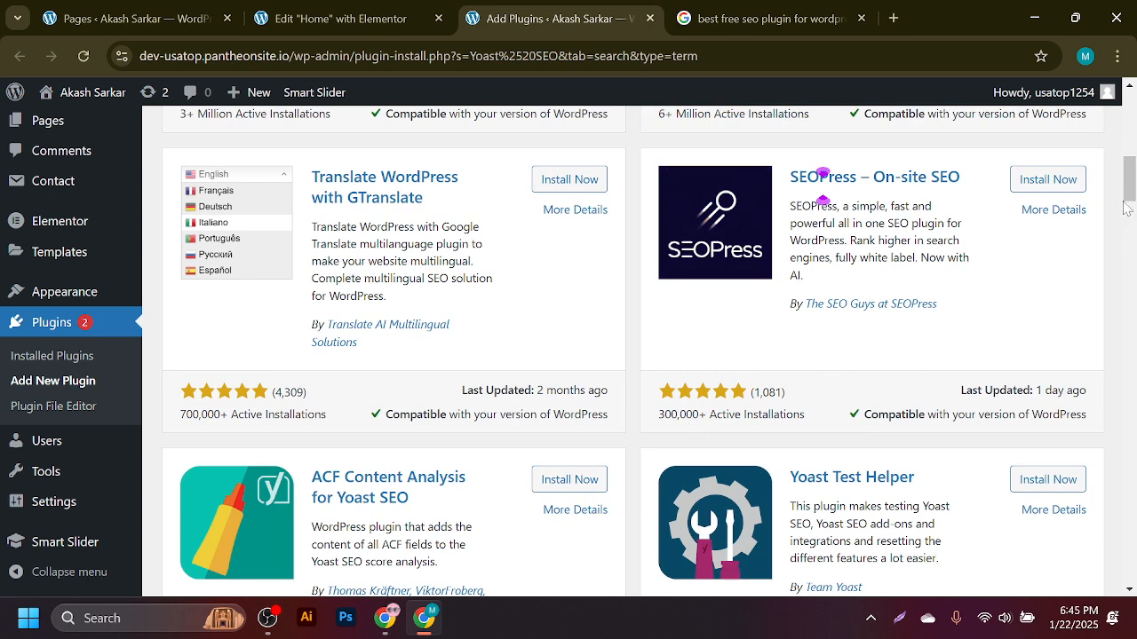
pyautogui.moveTo(1126, 207); pyautogui.dragTo(1133, 118)
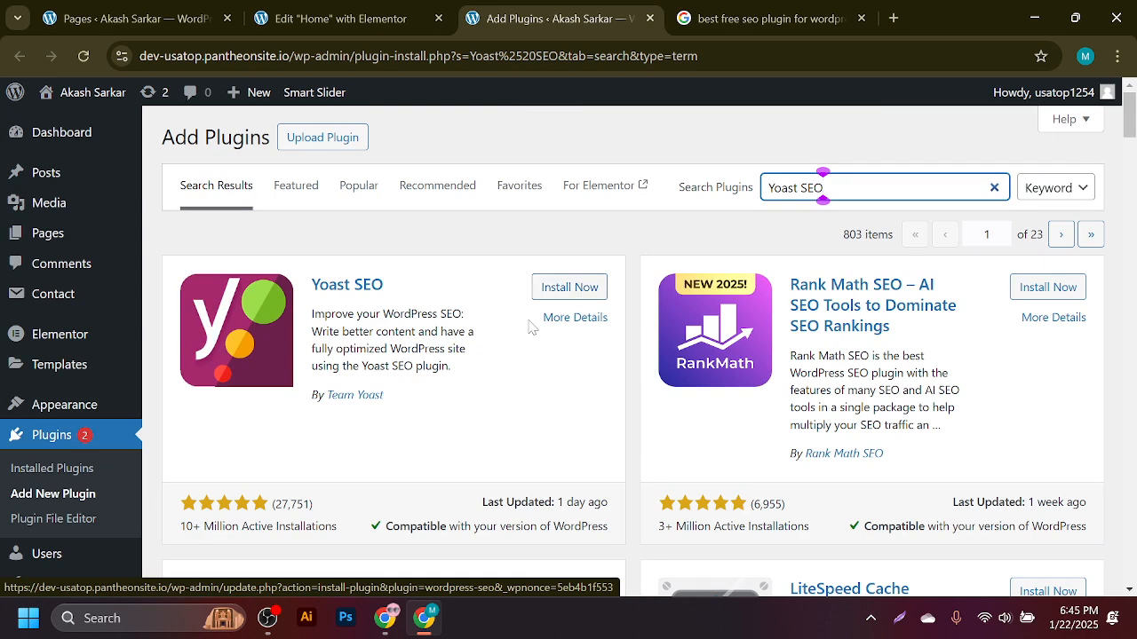
pyautogui.click(398, 619)
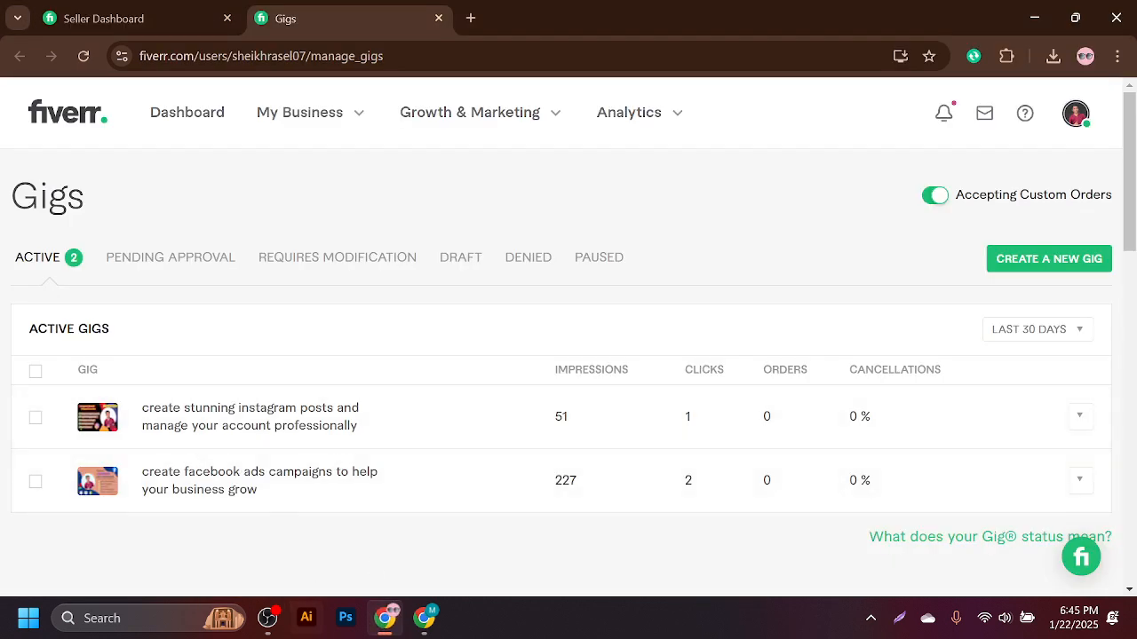
# - Open an Incognito window and go to the Fiverr Seller Dashboard bookmark
pyautogui.click(267, 618)
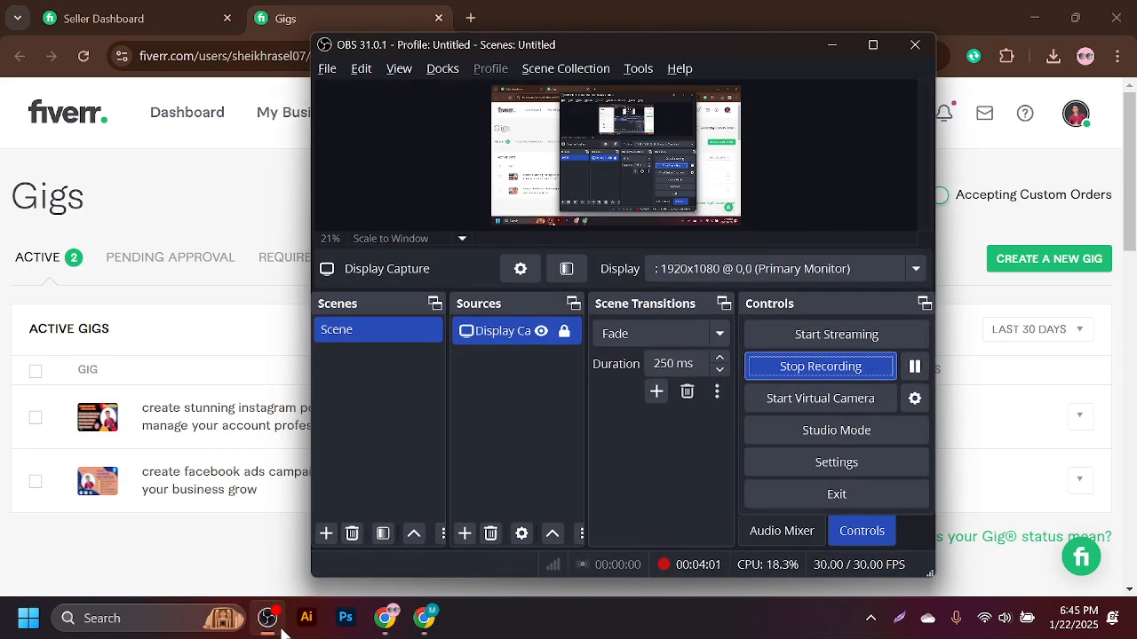
pyautogui.click(268, 618)
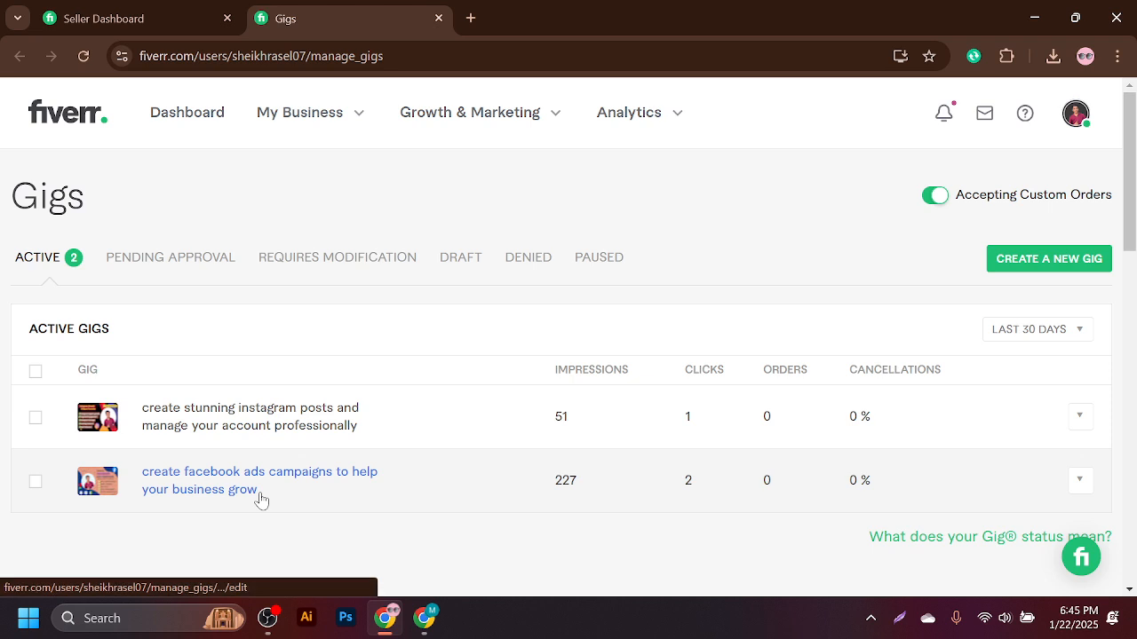
pyautogui.hotkey('ctrl', 'shift', 'n')
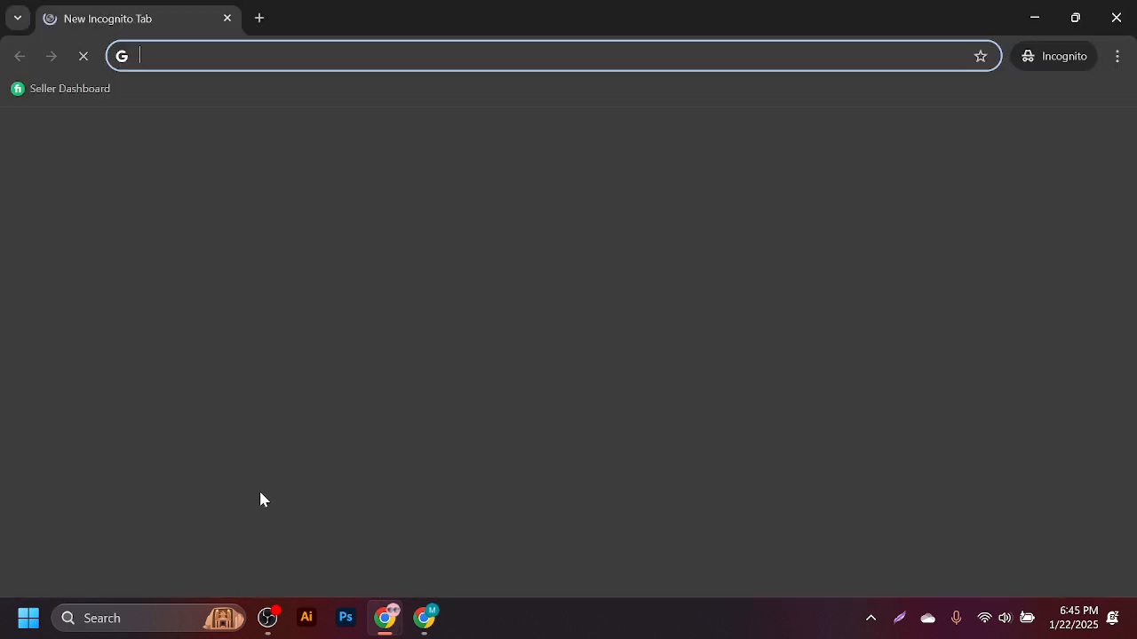
pyautogui.click(88, 90)
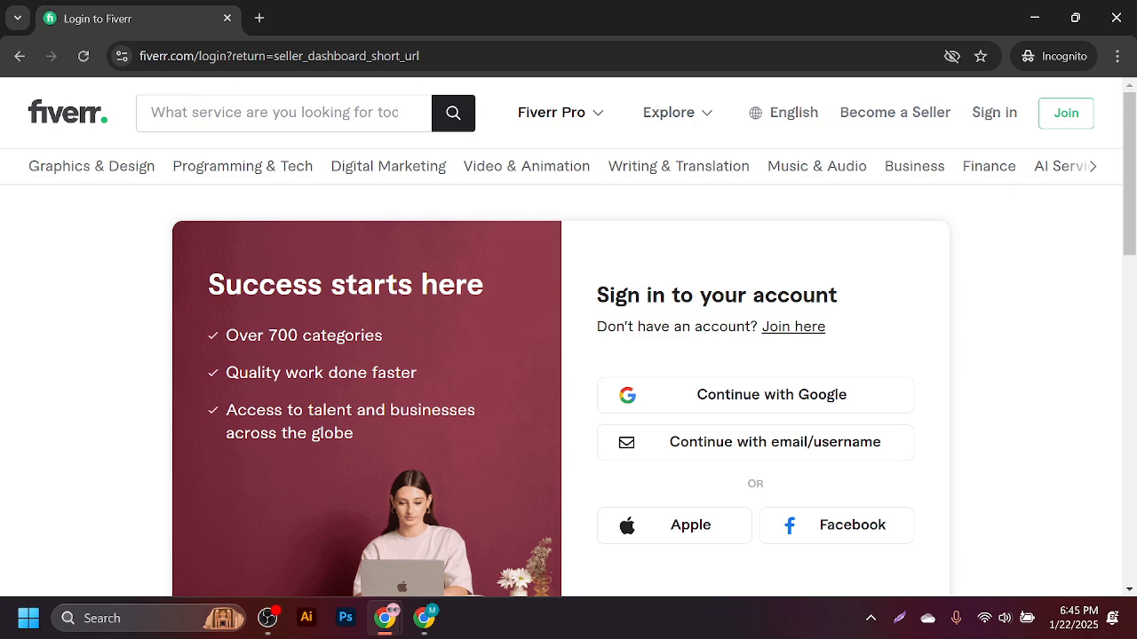
# - Search Fiverr for 'wordpress onpage seo with yoast' using the search suggestion
pyautogui.click(151, 112)
pyautogui.write('on')
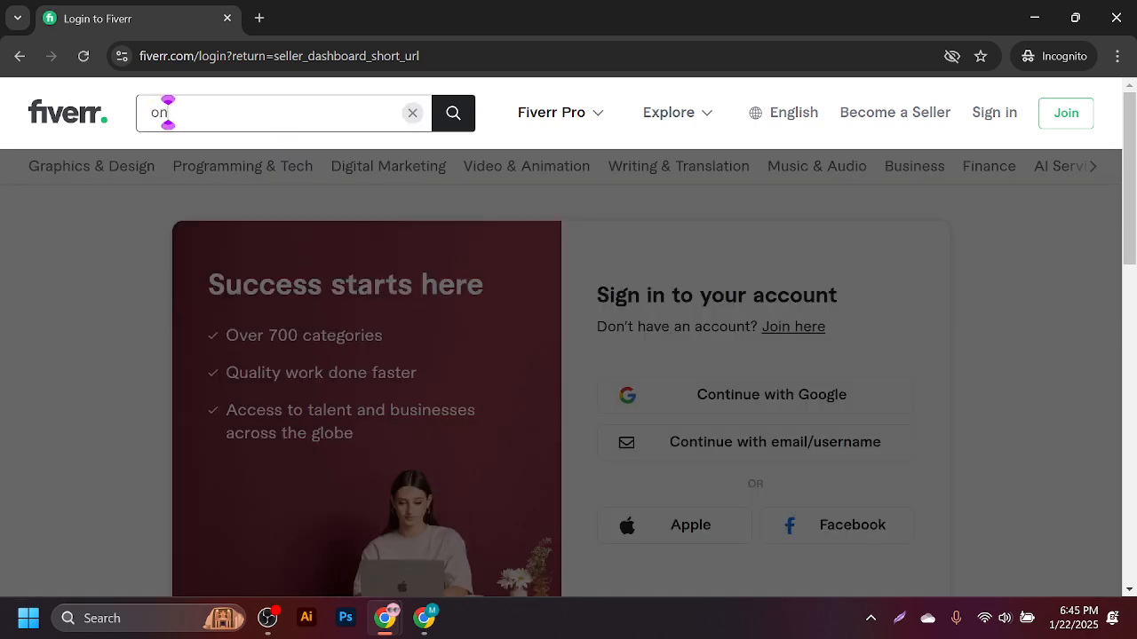
pyautogui.write(' page')
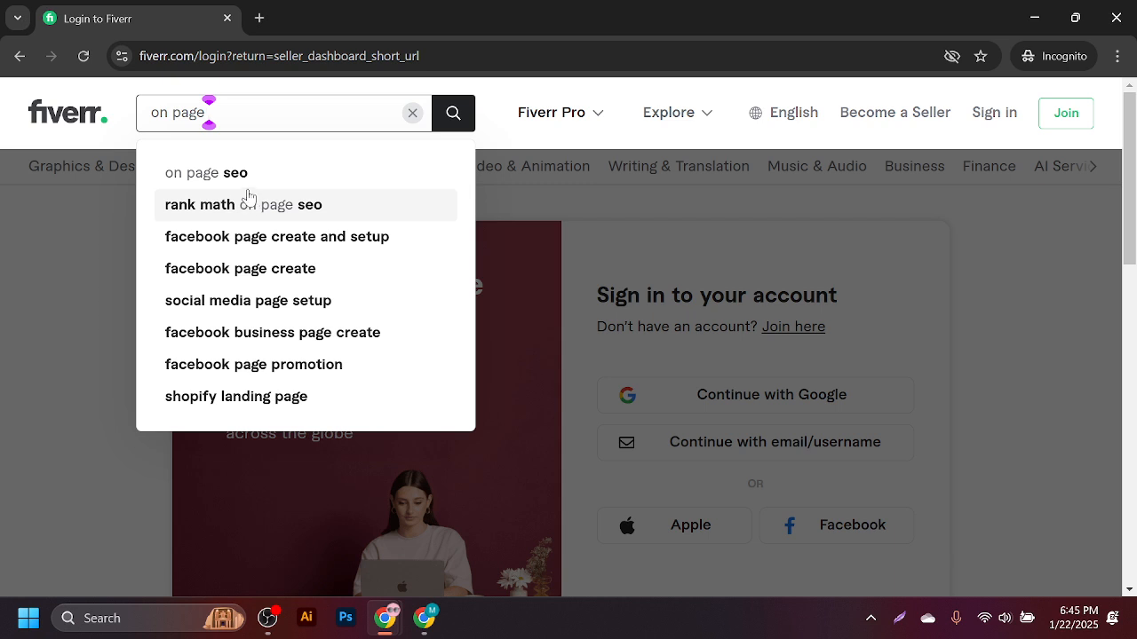
pyautogui.hotkey('ctrl', 'v')
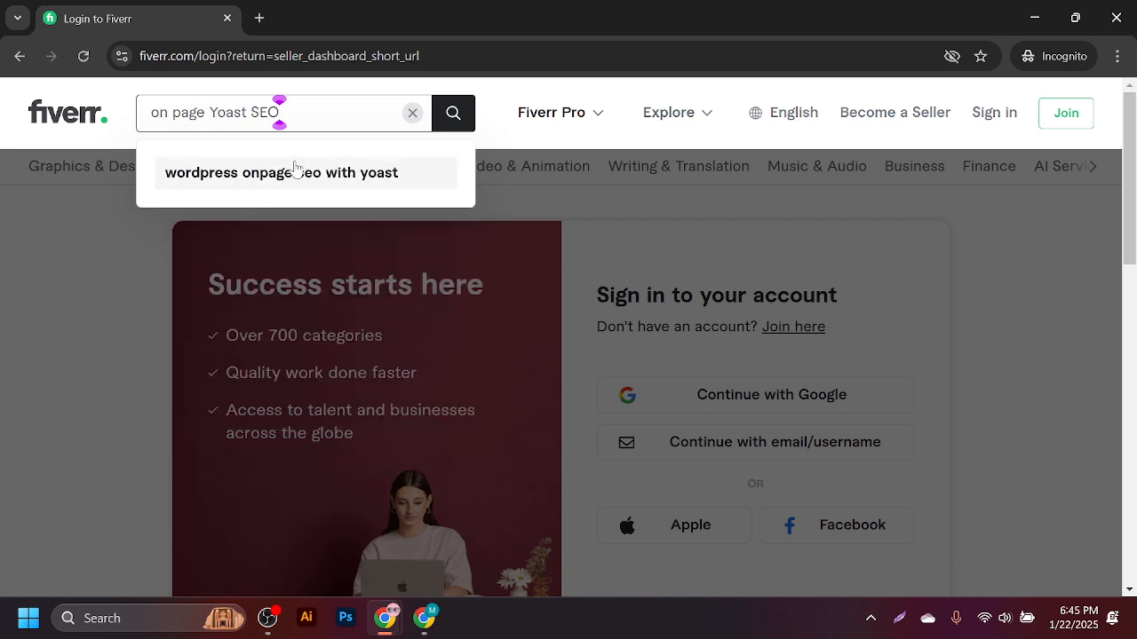
pyautogui.press('BackSpace')
pyautogui.press('BackSpace')
pyautogui.press('BackSpace')
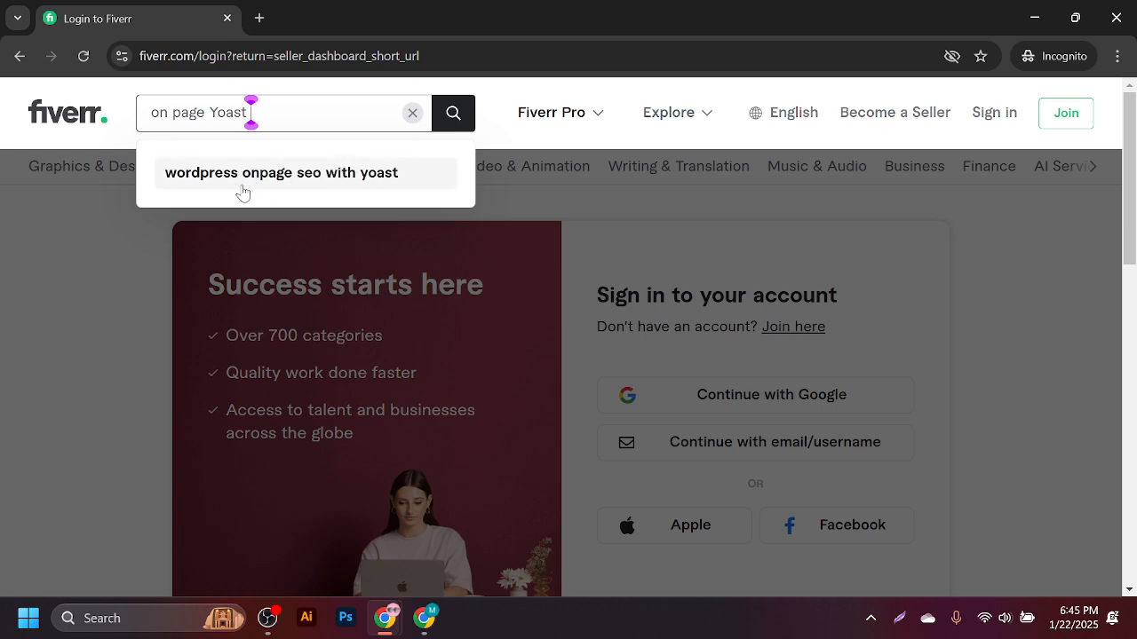
pyautogui.click(338, 176)
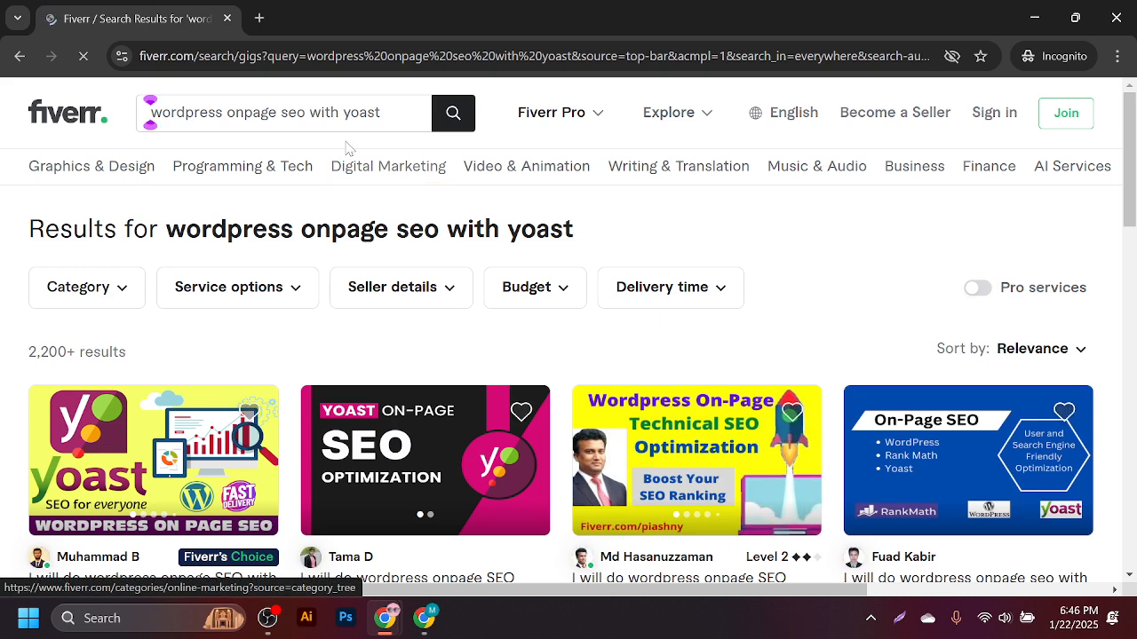
# - Open three gigs from the results in background tabs, dismissing the sign-up prompt
pyautogui.scroll(-3, 343, 307)
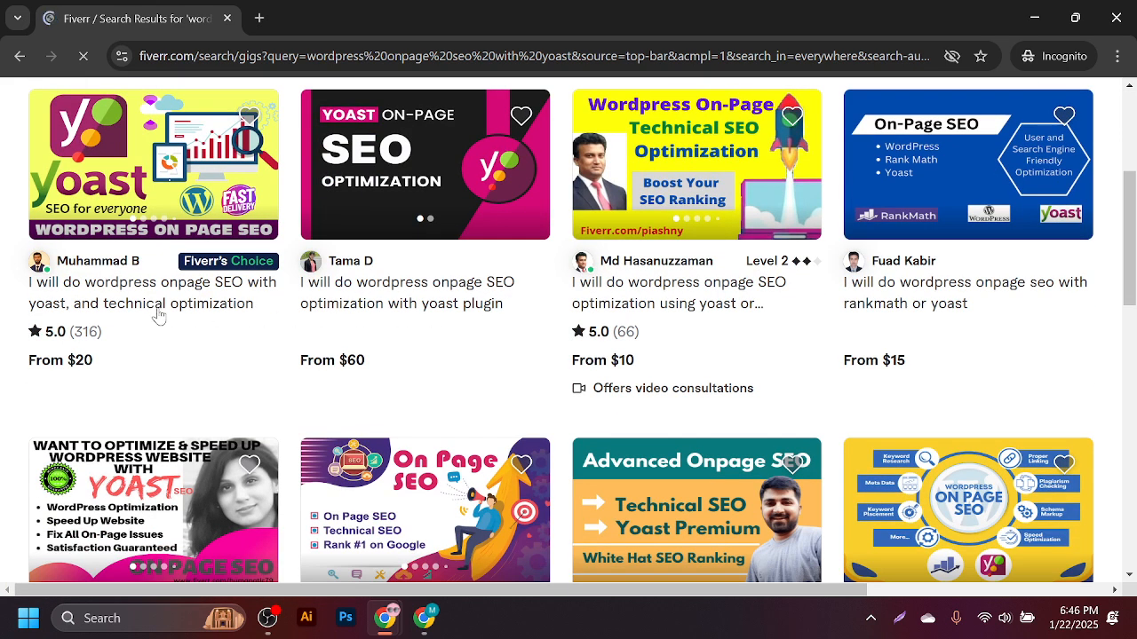
pyautogui.middleClick(254, 303)
pyautogui.middleClick(391, 303)
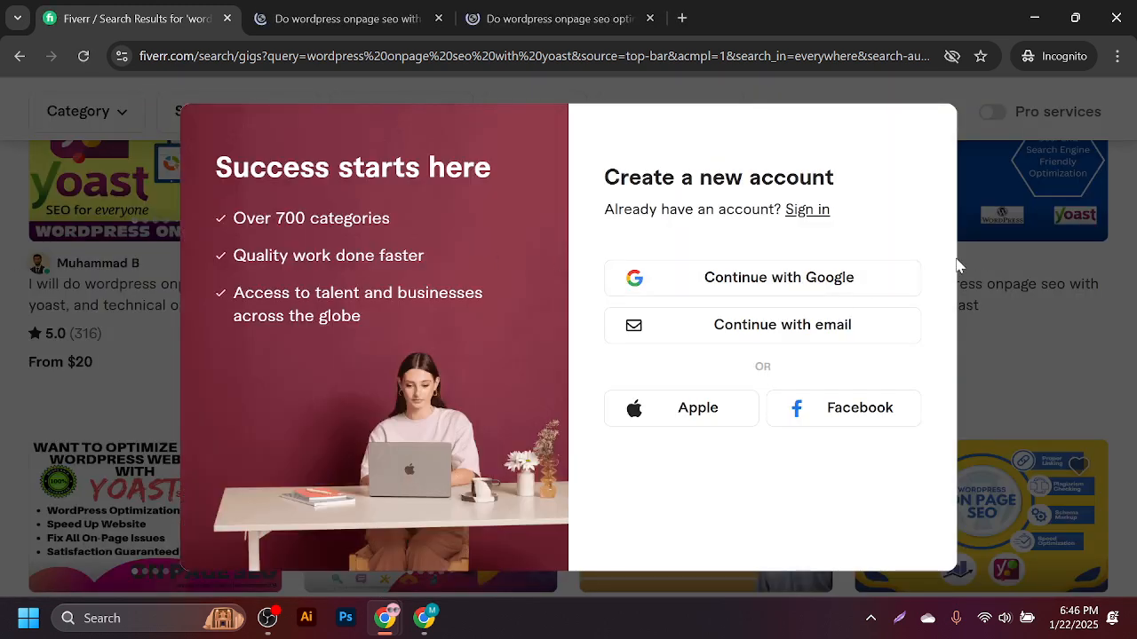
pyautogui.click(982, 289)
pyautogui.middleClick(940, 298)
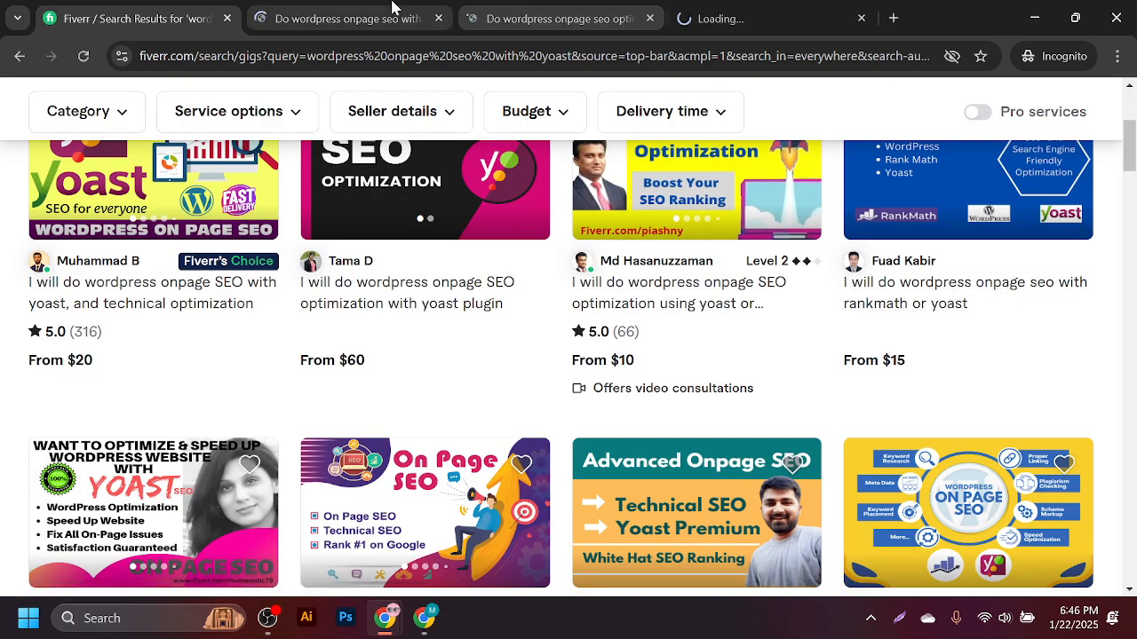
pyautogui.click(393, 9)
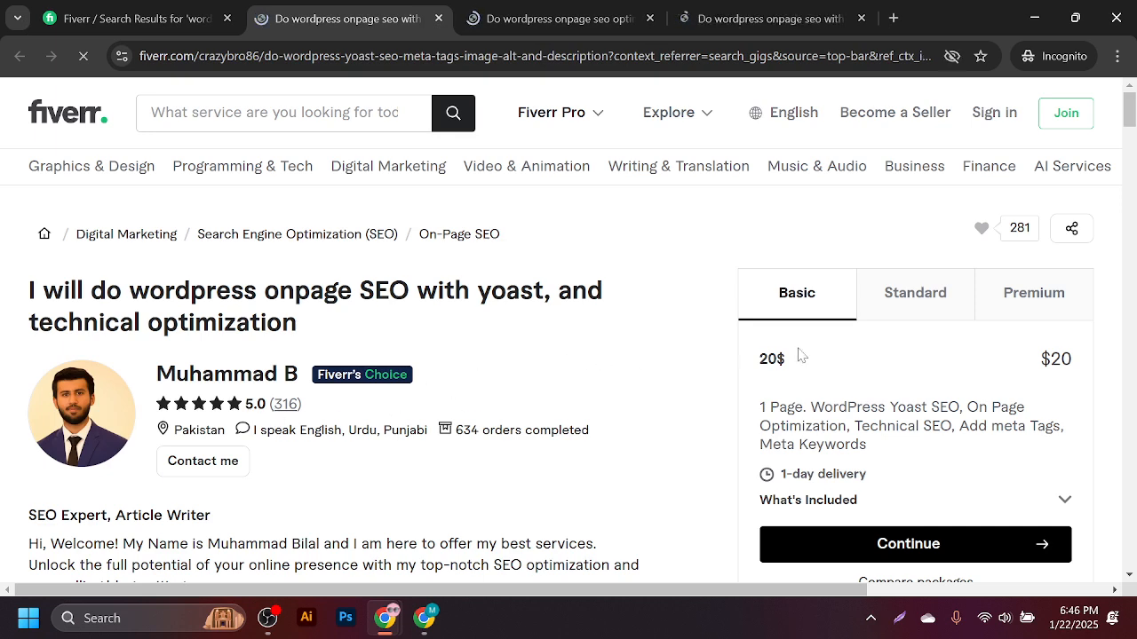
pyautogui.click(123, 9)
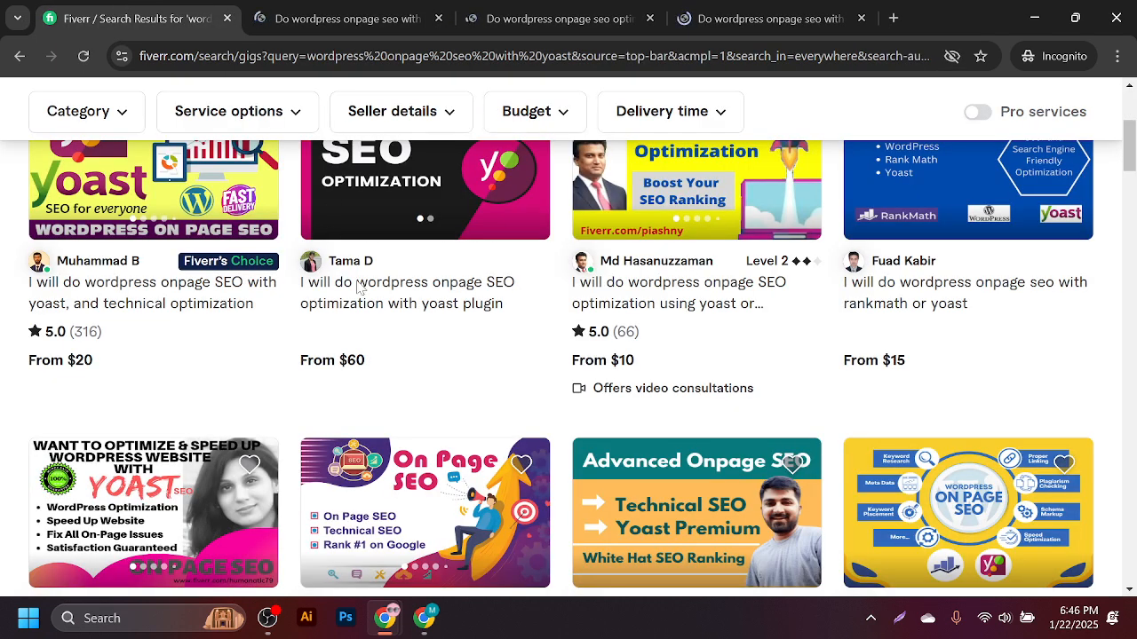
pyautogui.scroll(5, 358, 286)
# - Edit the query down to 'on page seo' and run the search
pyautogui.click(219, 113)
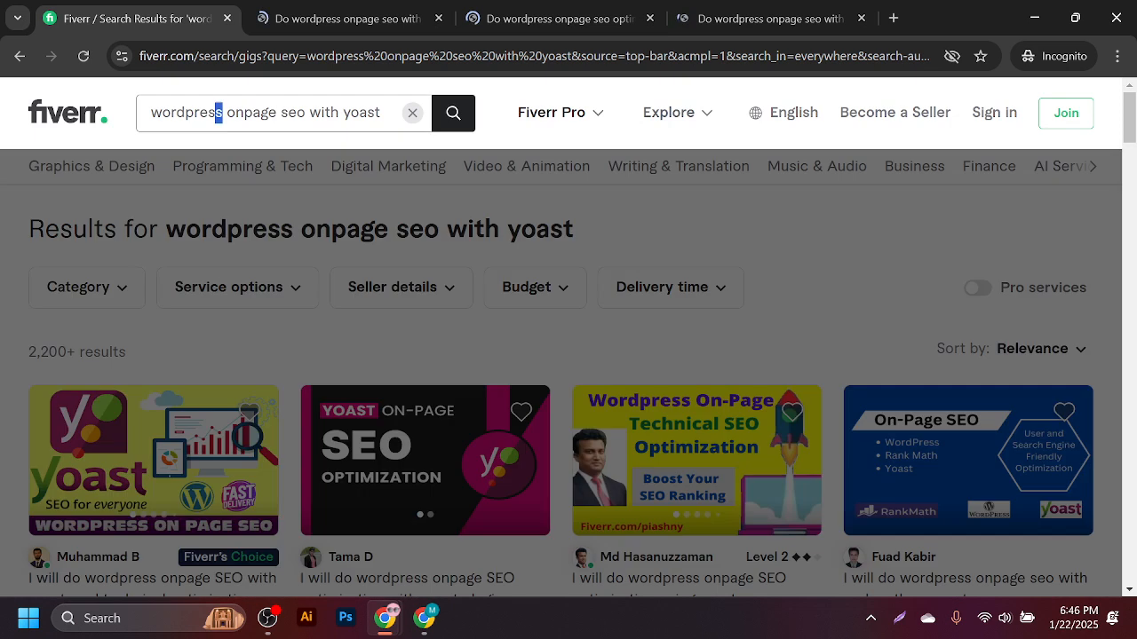
pyautogui.doubleClick(219, 112)
pyautogui.press('BackSpace')
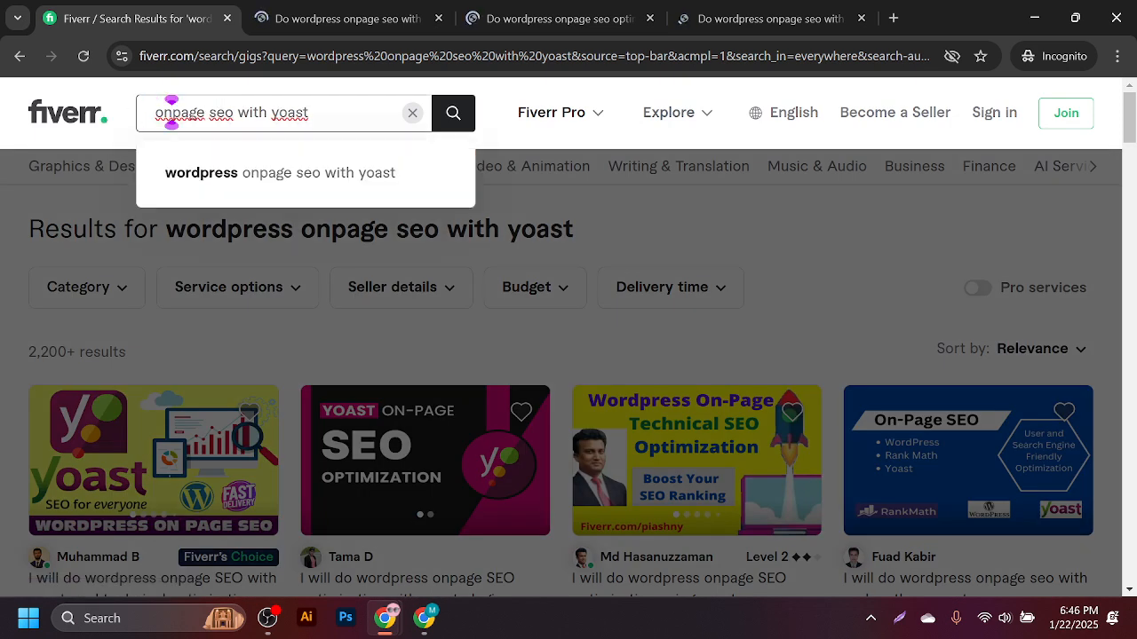
pyautogui.click(172, 111)
pyautogui.moveTo(242, 112); pyautogui.dragTo(313, 112)
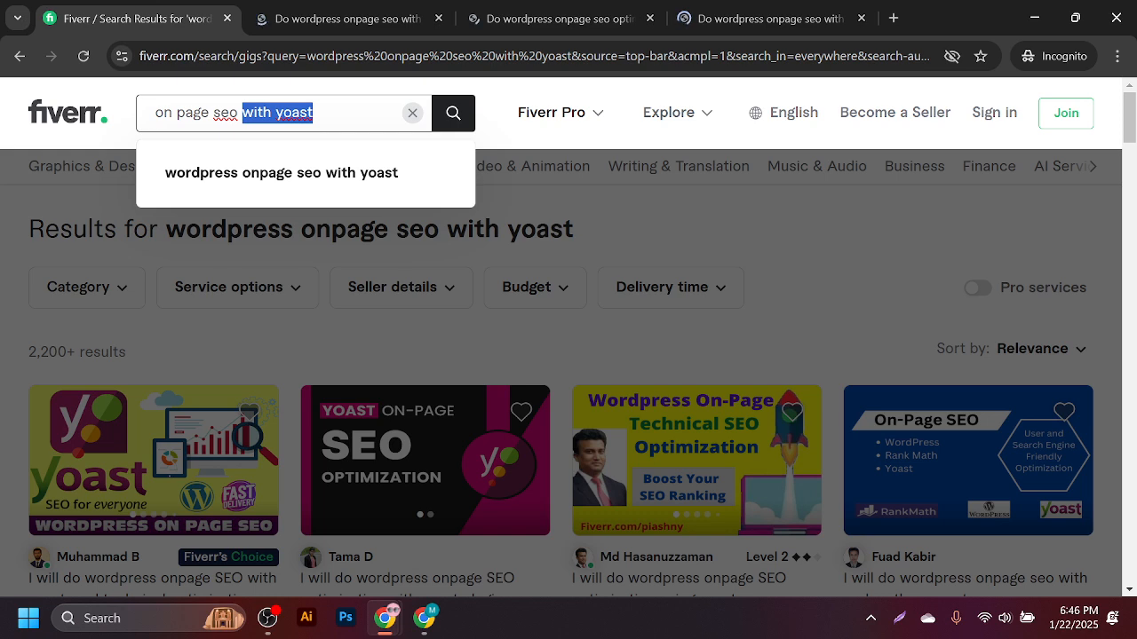
pyautogui.press('BackSpace')
pyautogui.press('Return')
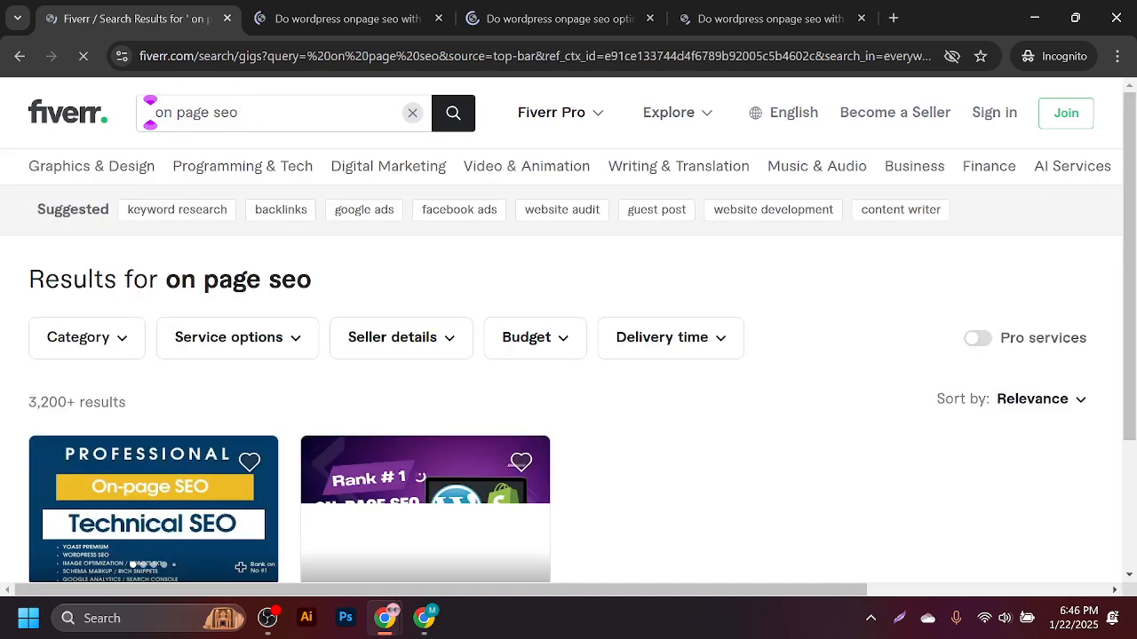
# - Close the three previously opened gig tabs
pyautogui.click(353, 11)
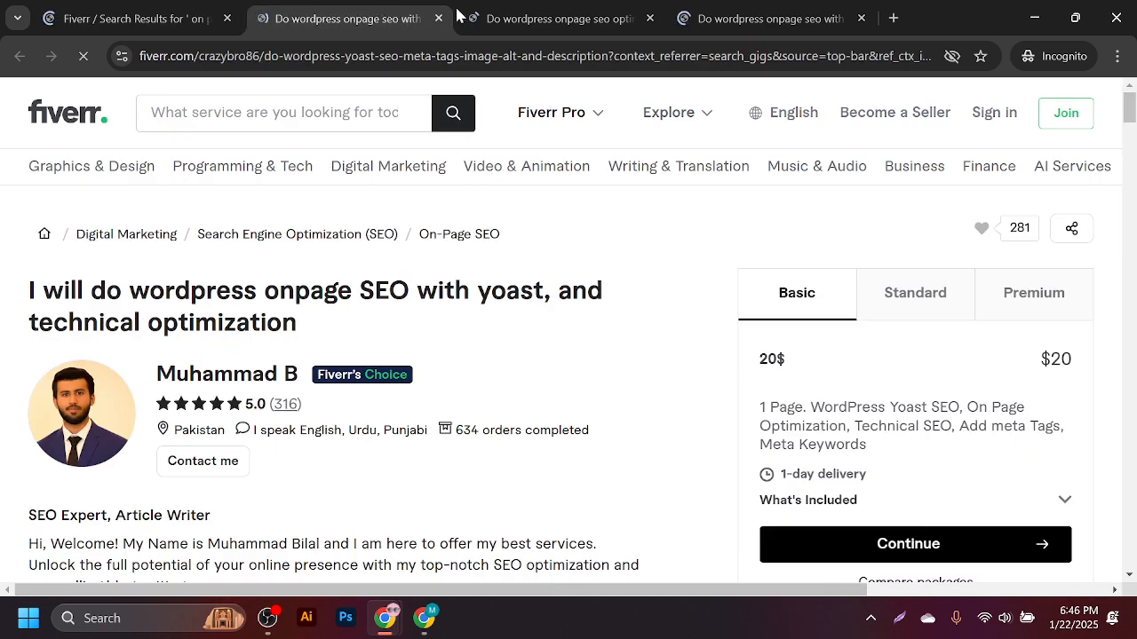
pyautogui.click(438, 18)
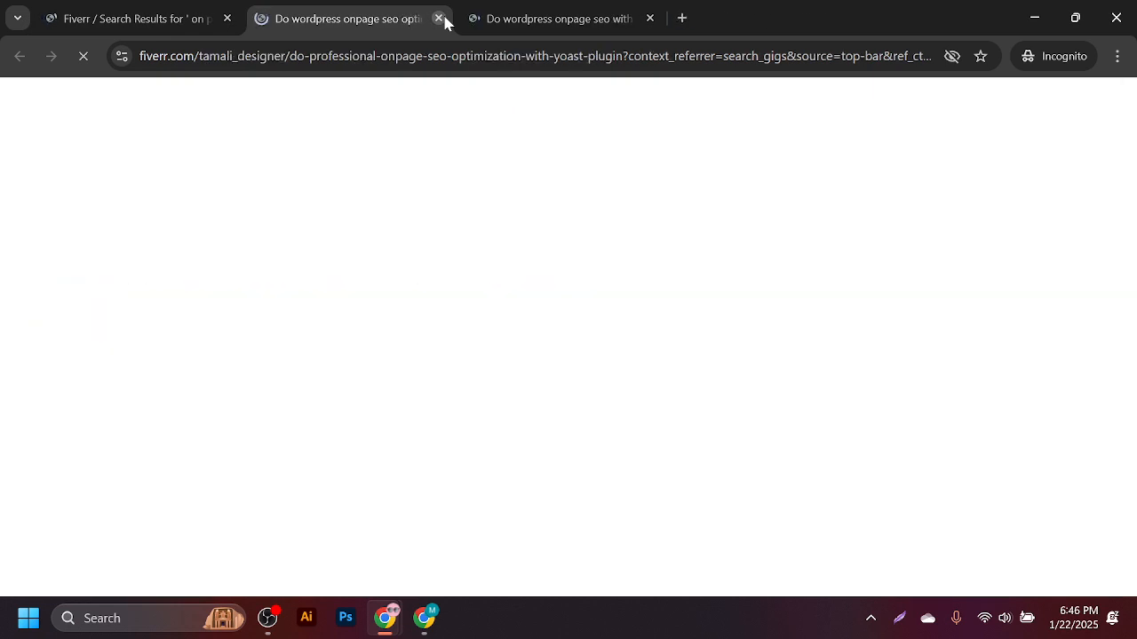
pyautogui.click(438, 18)
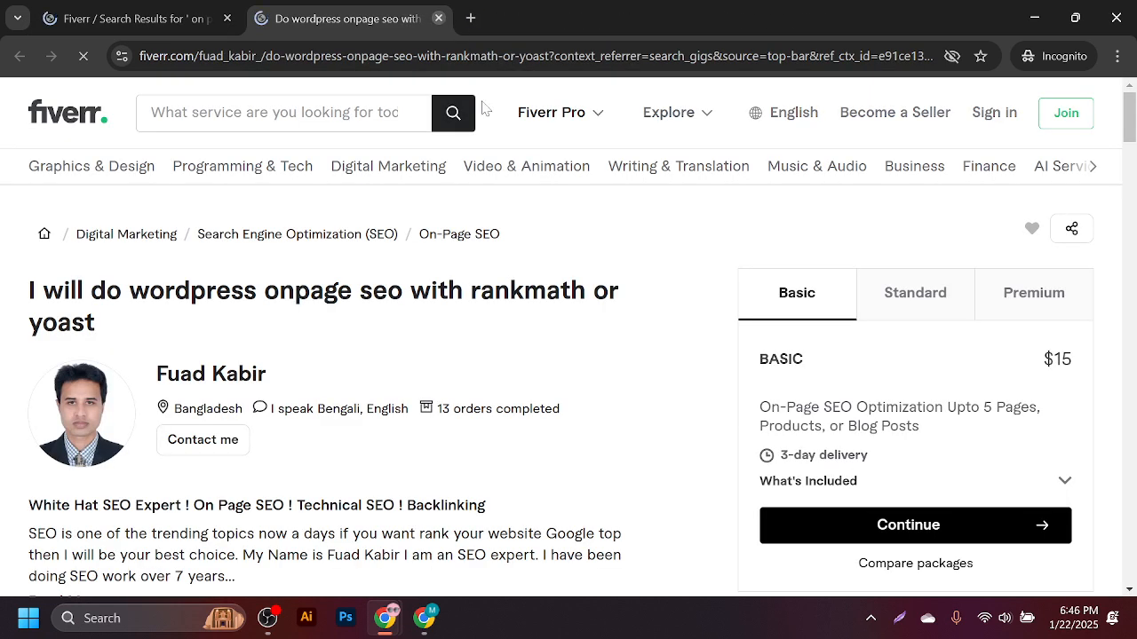
pyautogui.click(439, 18)
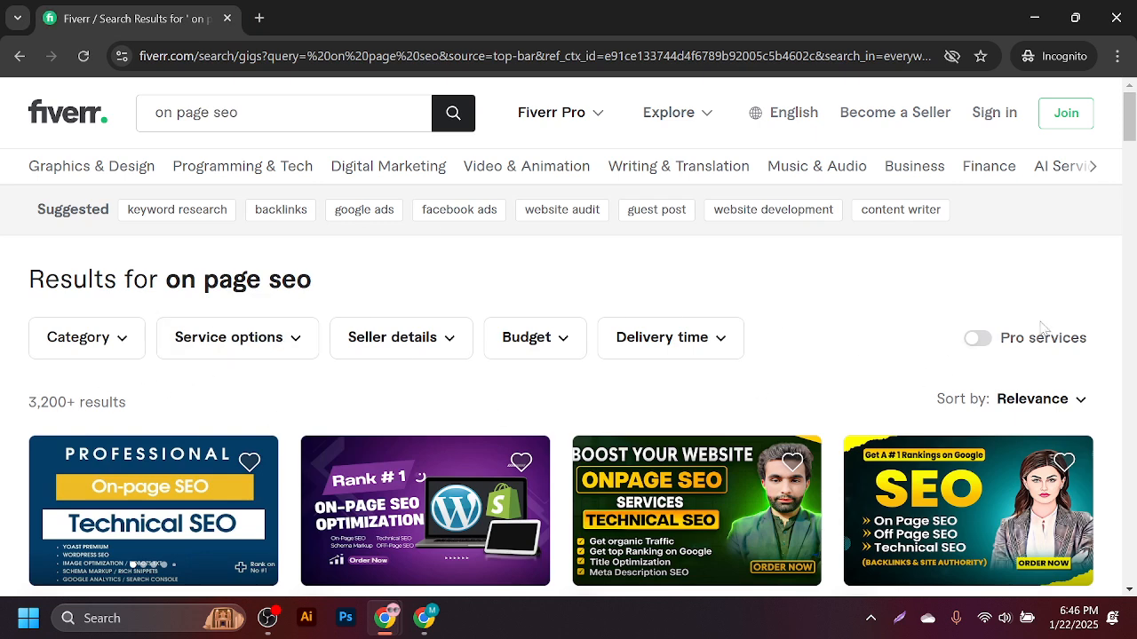
# - Browse the 'on page seo' results and open two gigs in background tabs
pyautogui.moveTo(1129, 139); pyautogui.dragTo(1133, 191)
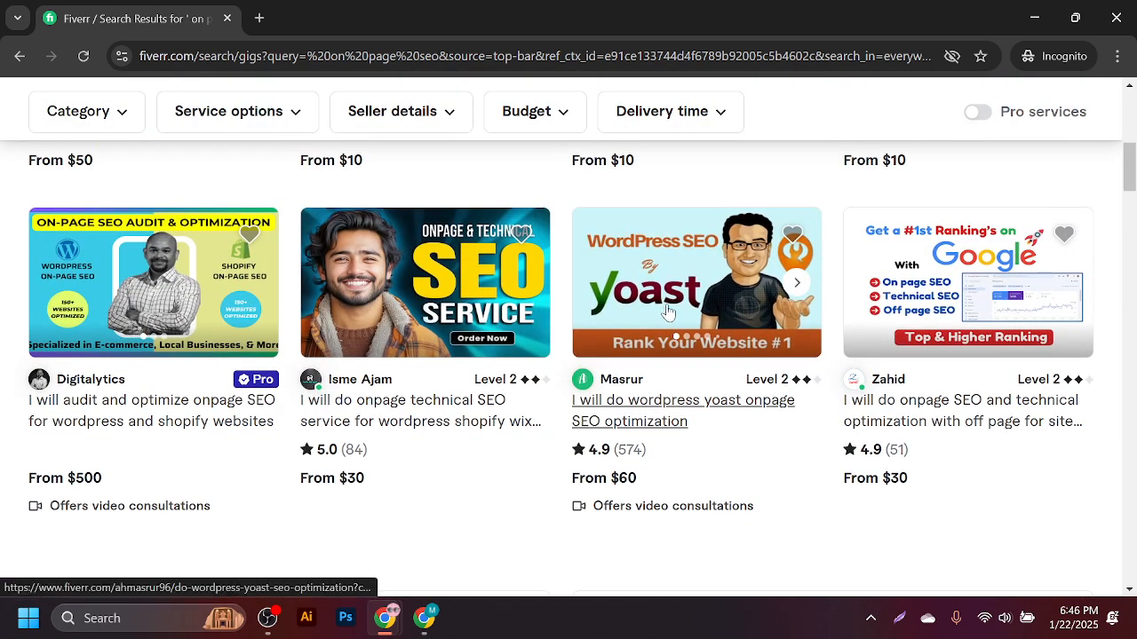
pyautogui.scroll(-5, 371, 354)
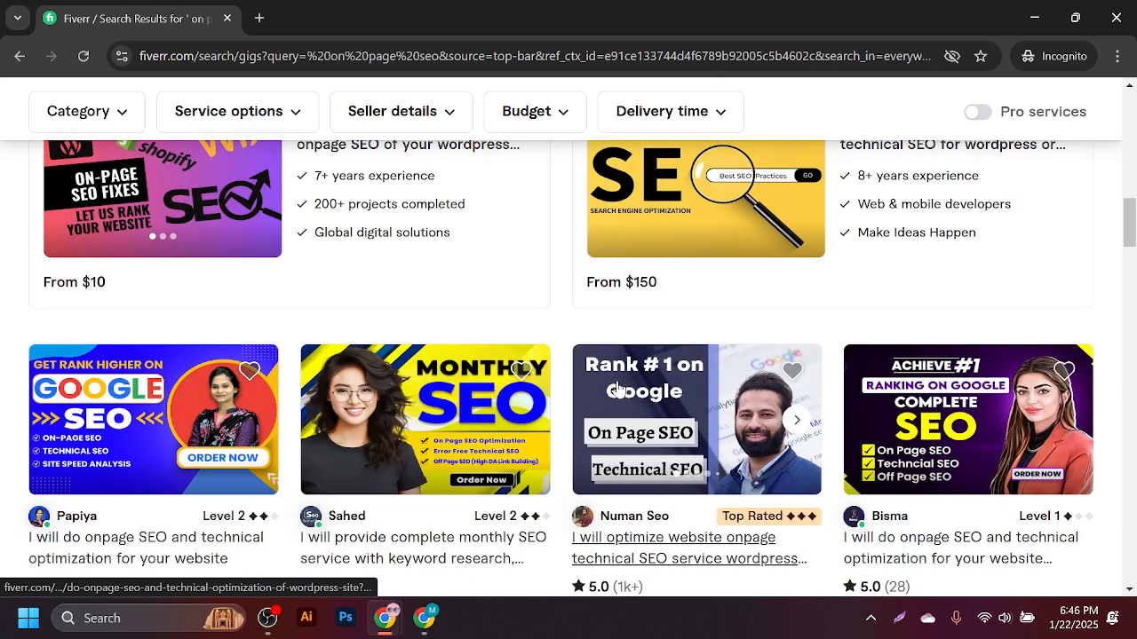
pyautogui.scroll(6, 295, 401)
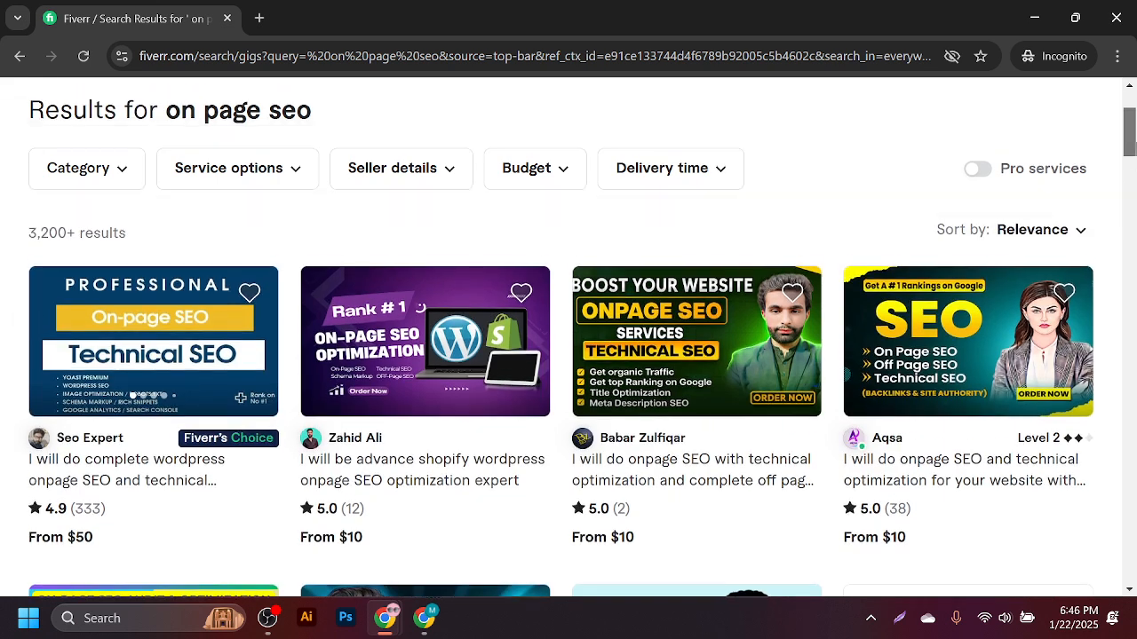
pyautogui.middleClick(384, 471)
pyautogui.middleClick(637, 468)
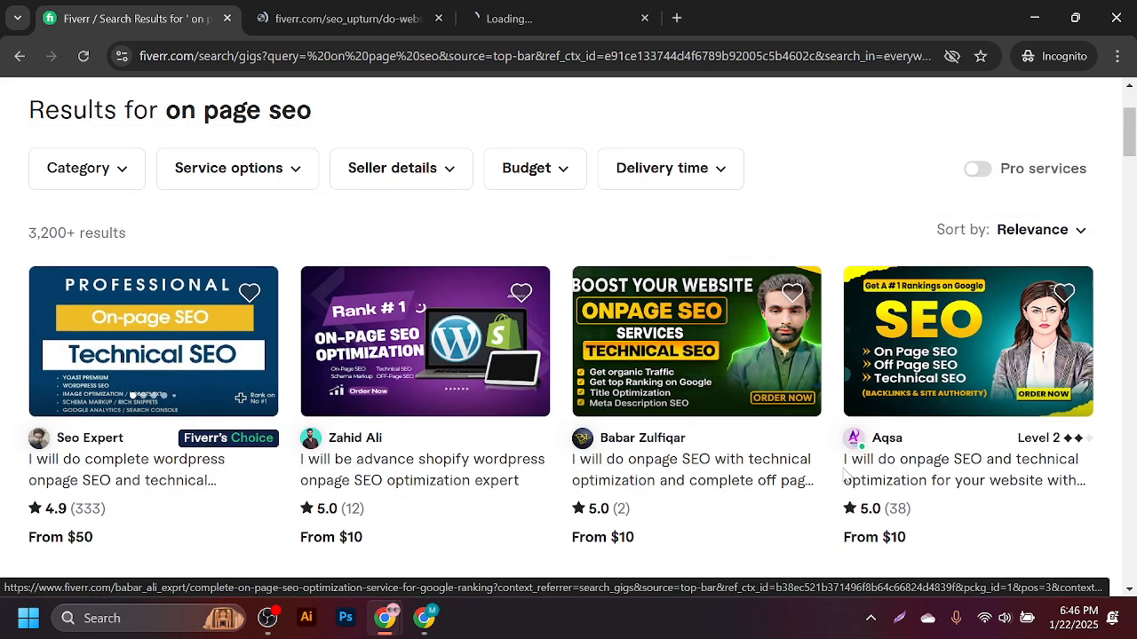
# - Compare the opened Fiverr SEO gigs, checking the Shopify WordPress SEO gig's Standard package
pyautogui.middleClick(906, 477)
pyautogui.click(293, 16)
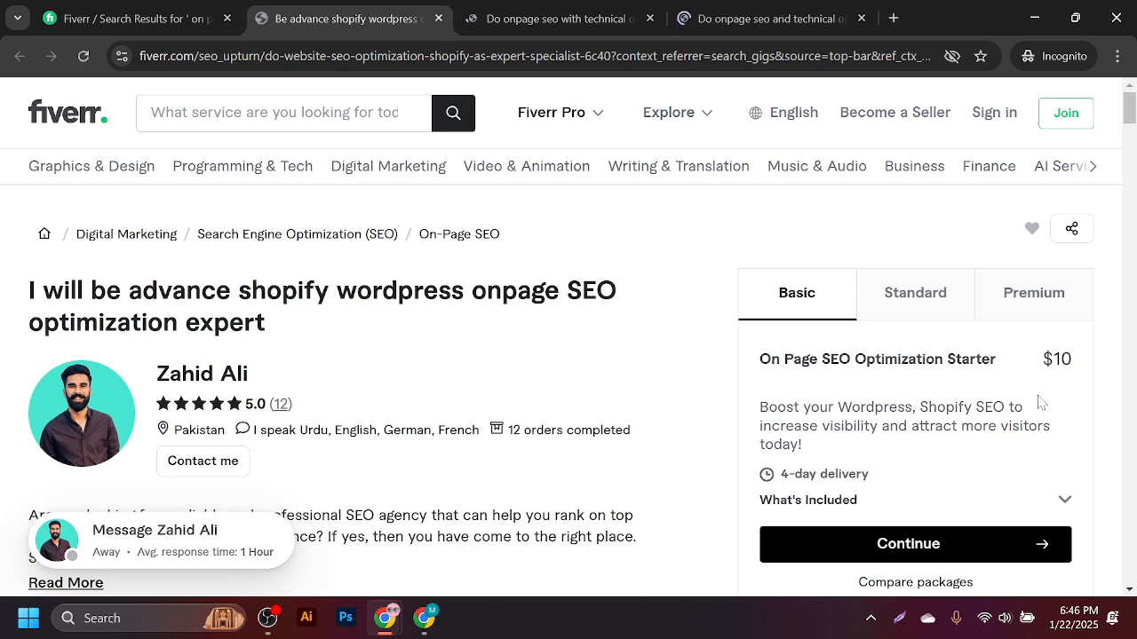
pyautogui.click(929, 294)
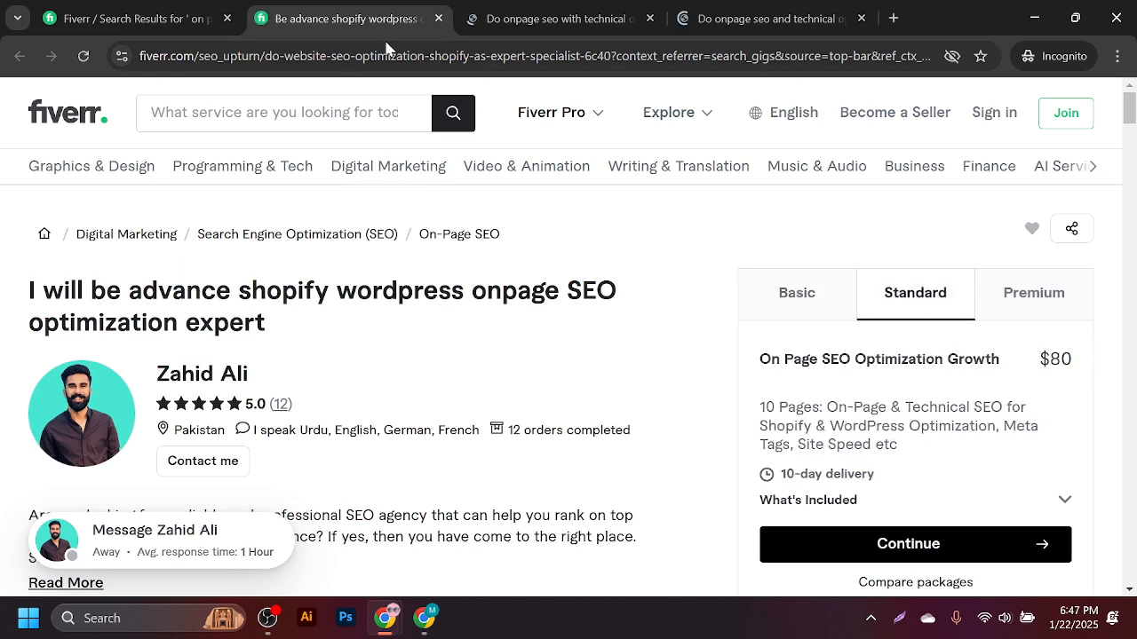
pyautogui.click(506, 13)
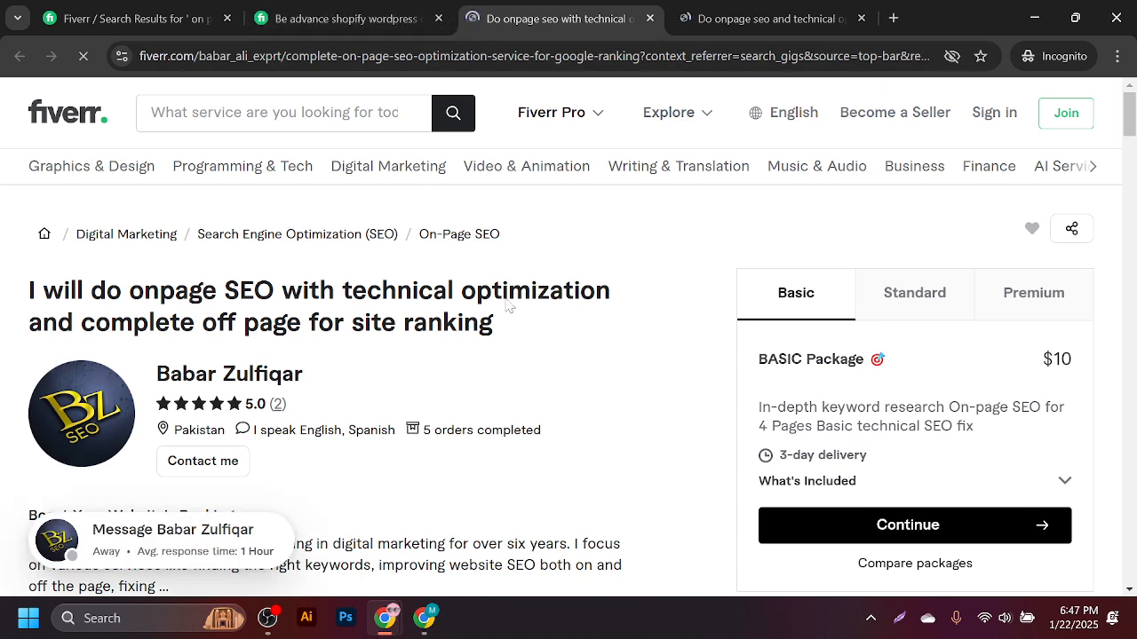
pyautogui.click(438, 18)
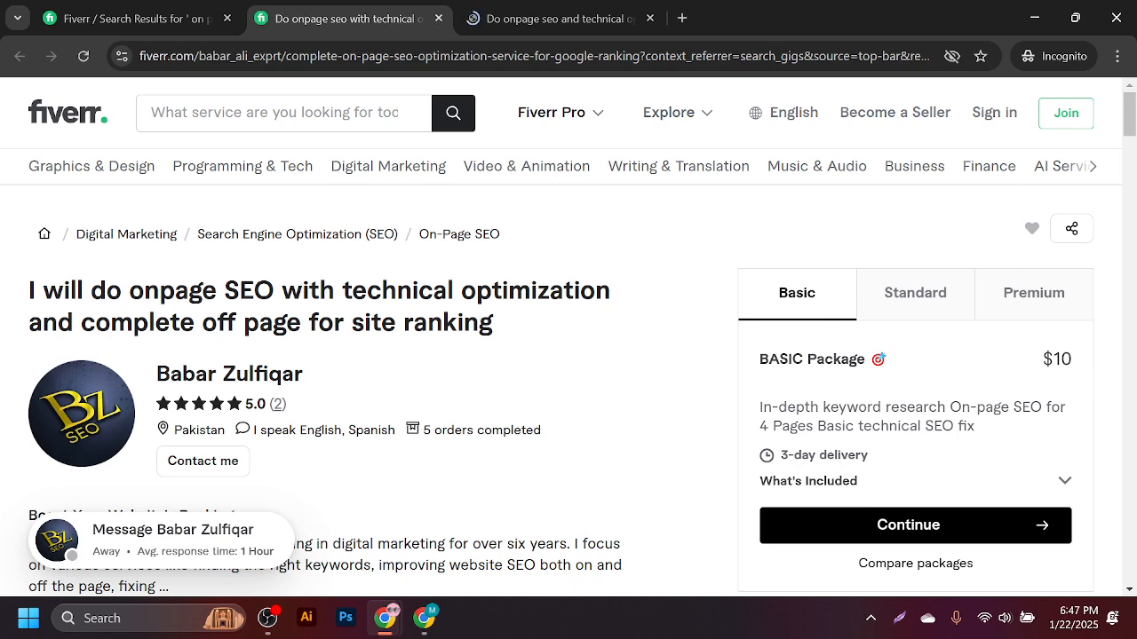
pyautogui.click(545, 11)
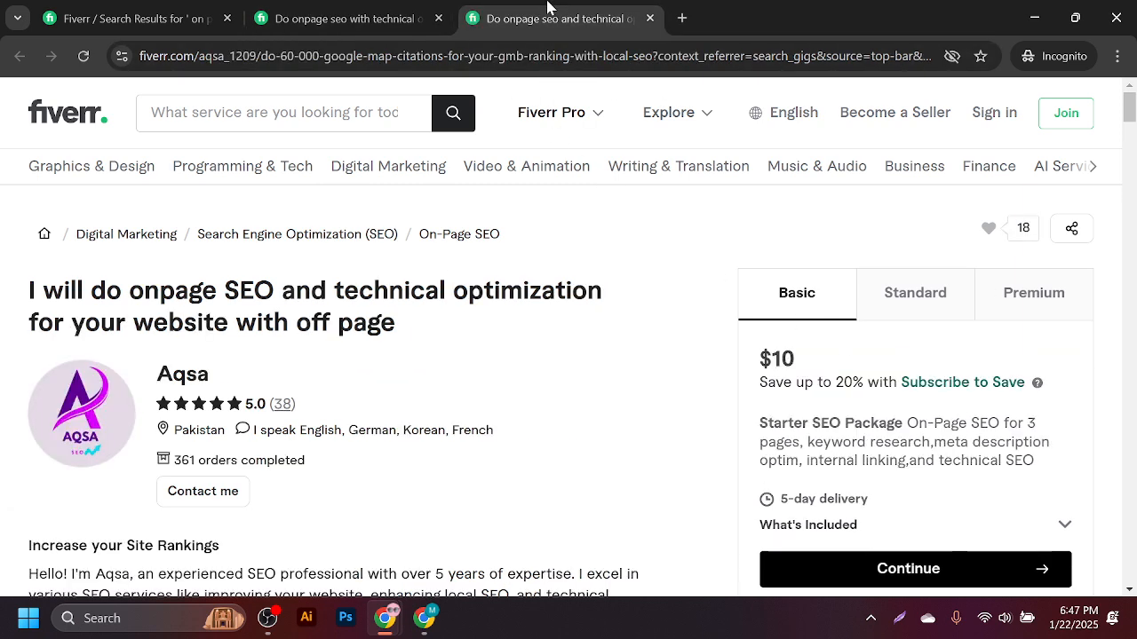
pyautogui.click(371, 11)
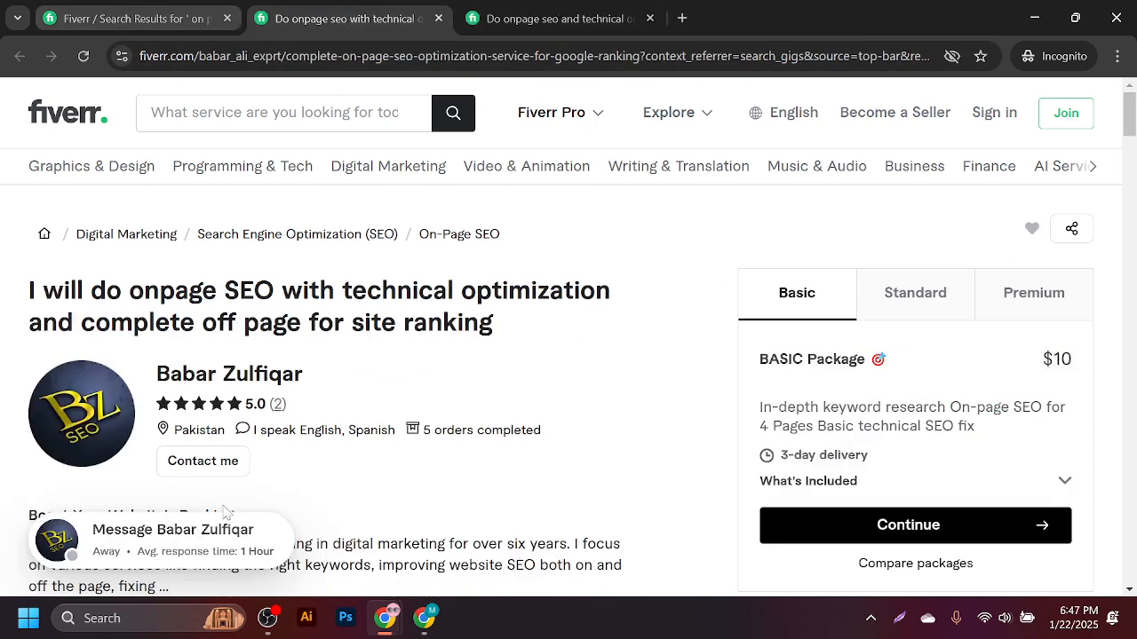
pyautogui.click(74, 11)
pyautogui.scroll(-5, 430, 369)
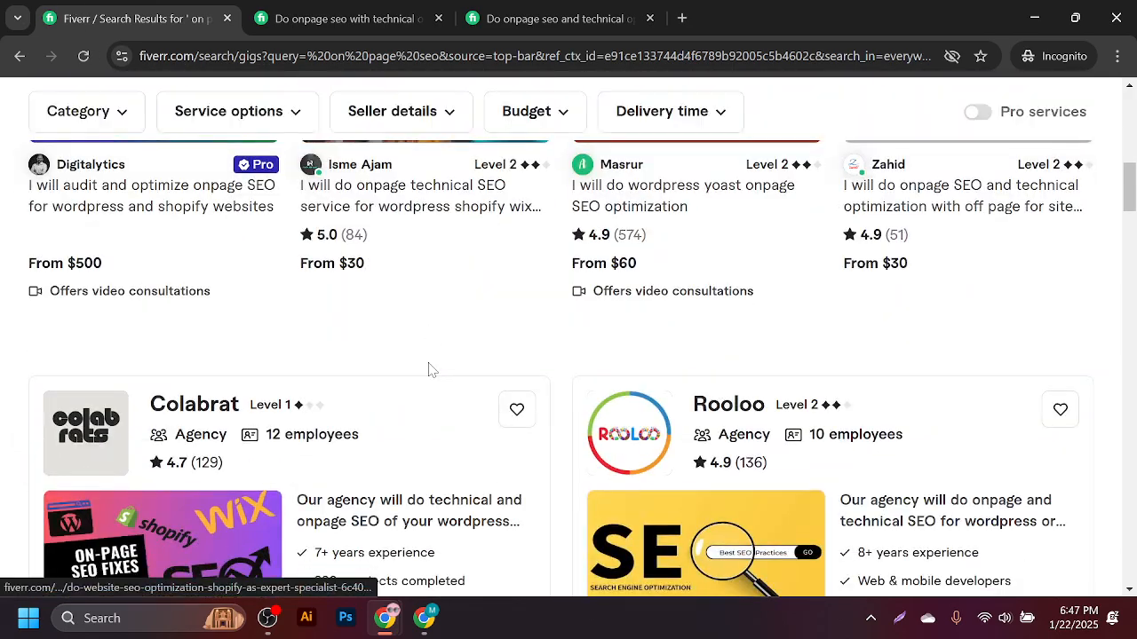
pyautogui.scroll(-5, 435, 374)
pyautogui.scroll(-3, 435, 384)
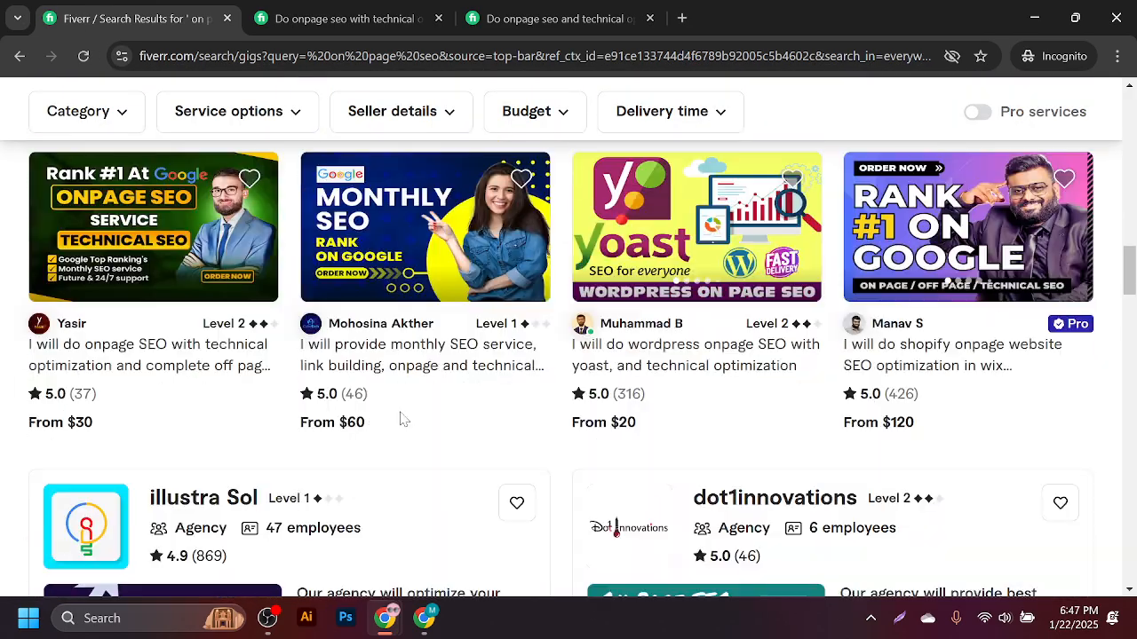
pyautogui.click(273, 9)
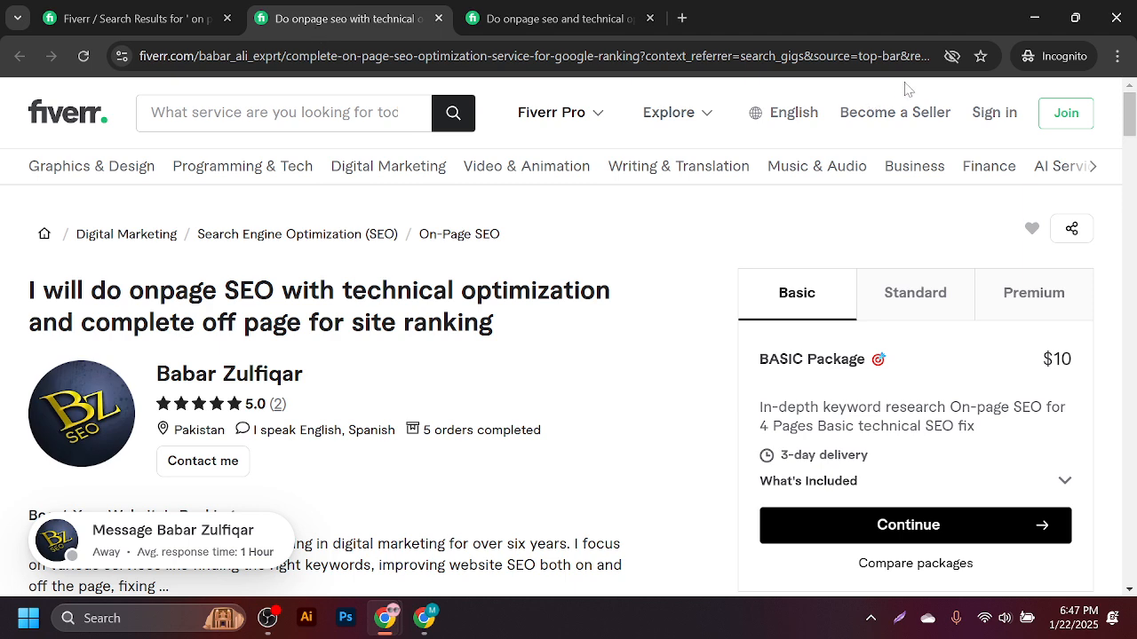
# - Close the remaining gig tabs and the Incognito window, then minimize the Fiverr window
pyautogui.click(439, 19)
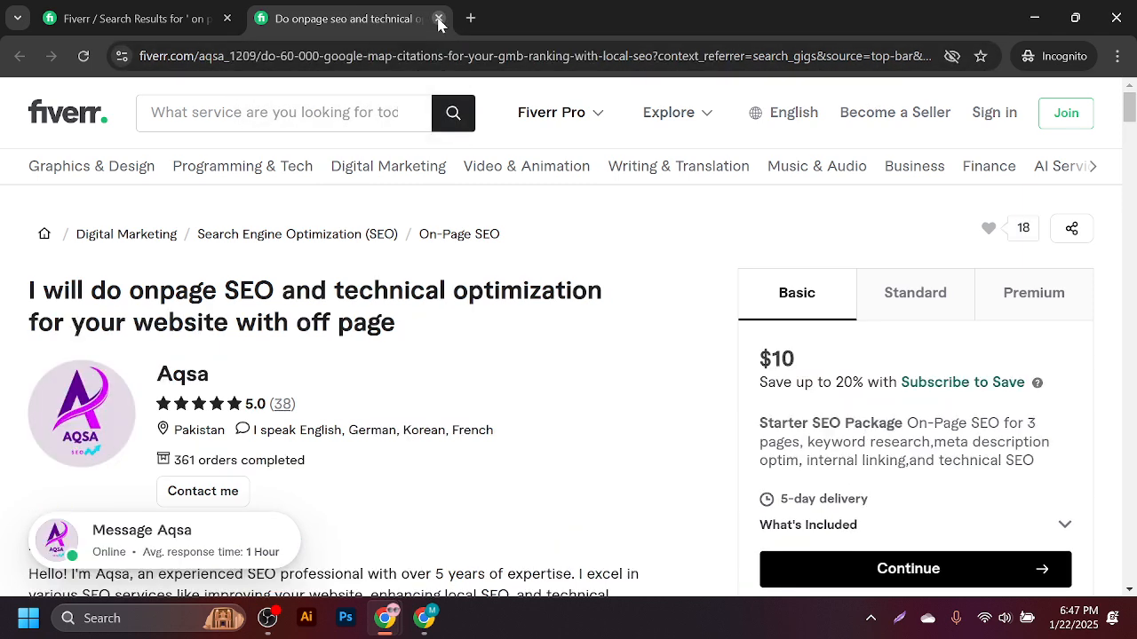
pyautogui.click(438, 19)
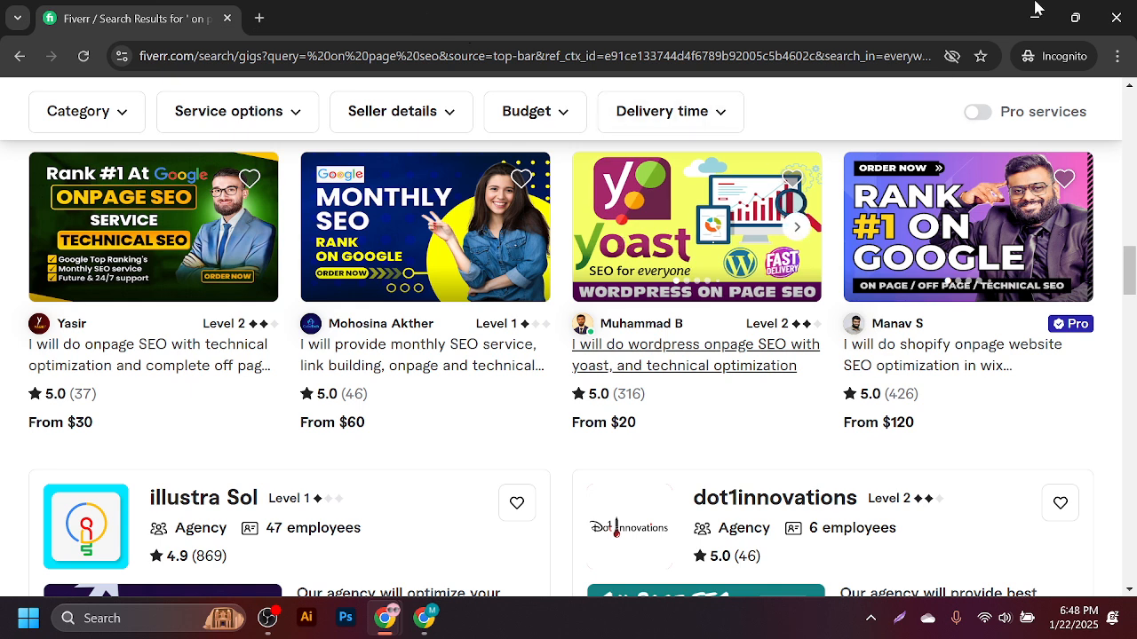
pyautogui.click(1116, 18)
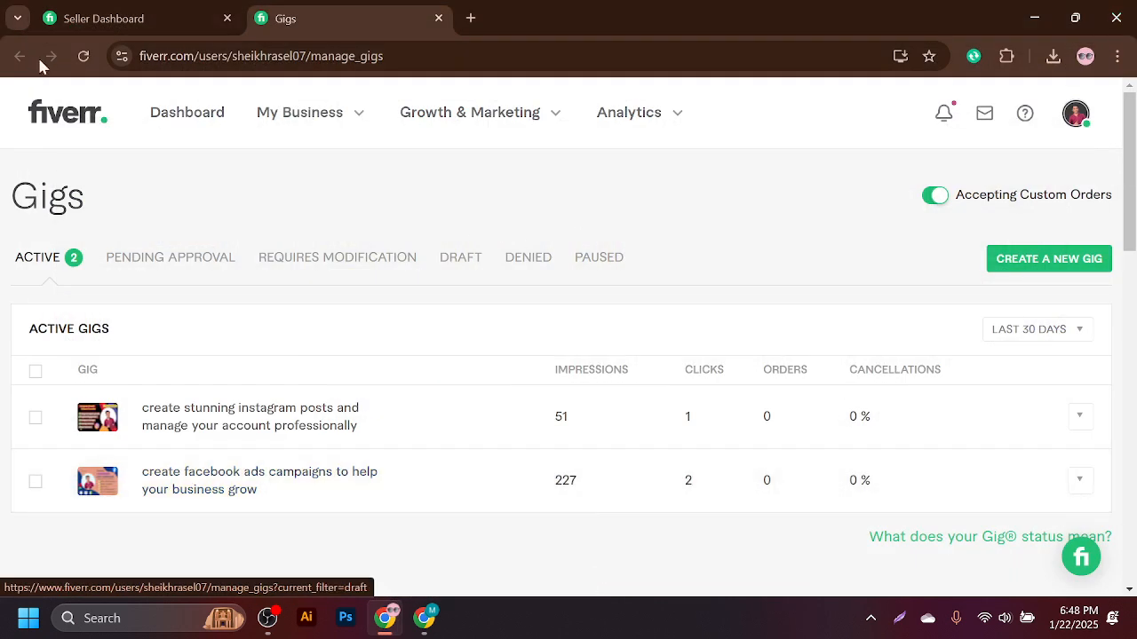
pyautogui.click(1034, 15)
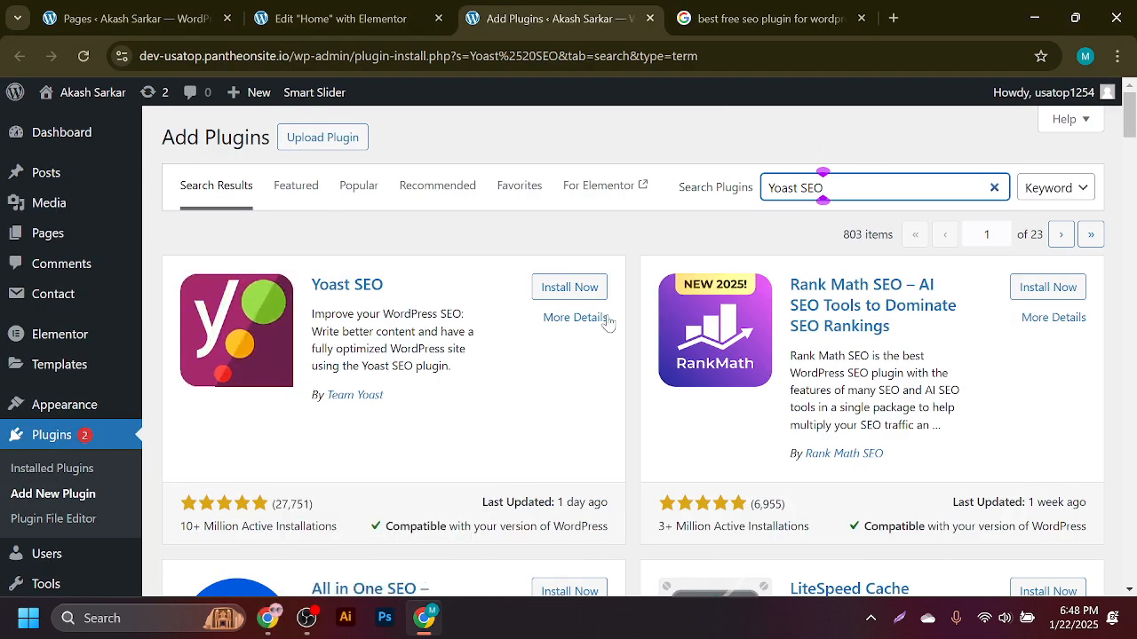
# - Install and activate the Yoast SEO plugin, then start its first-time configuration
pyautogui.click(567, 287)
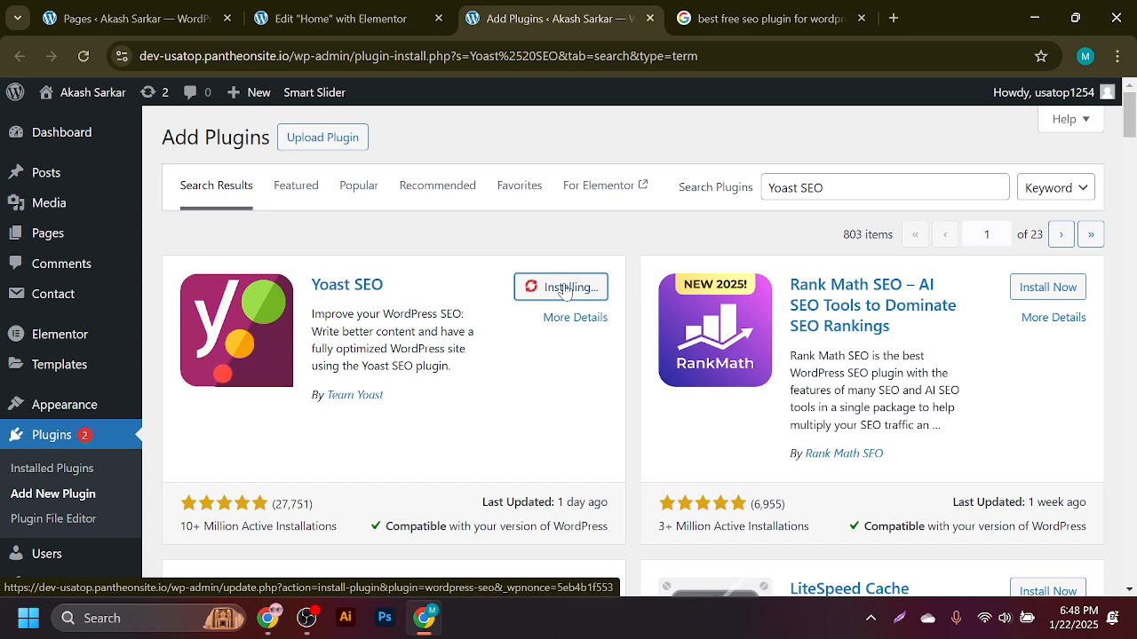
pyautogui.click(843, 19)
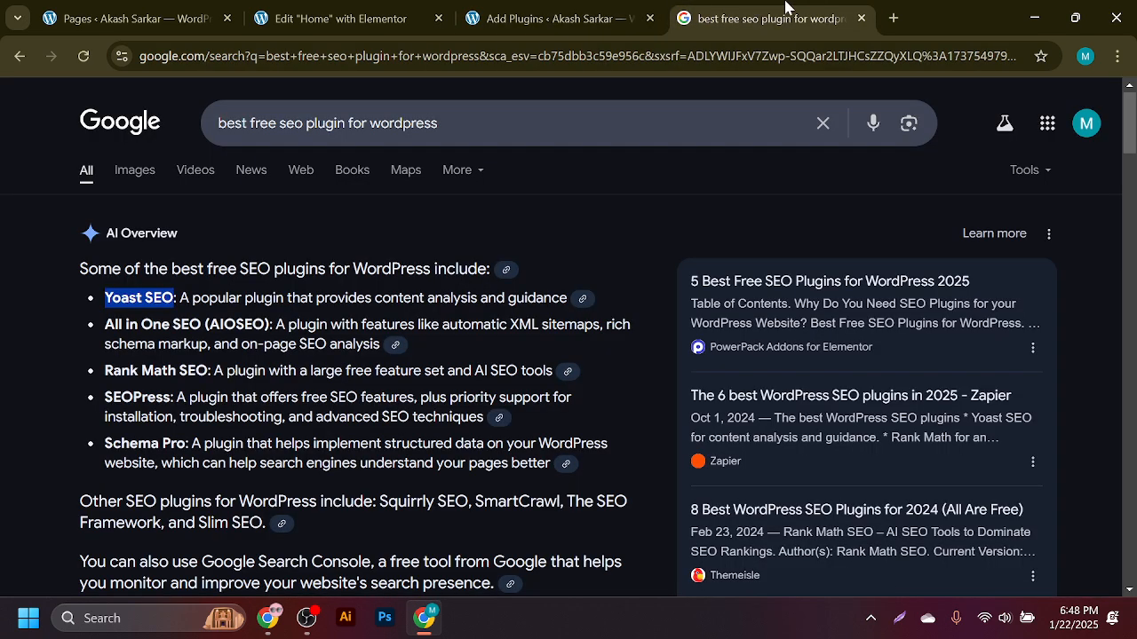
pyautogui.click(862, 18)
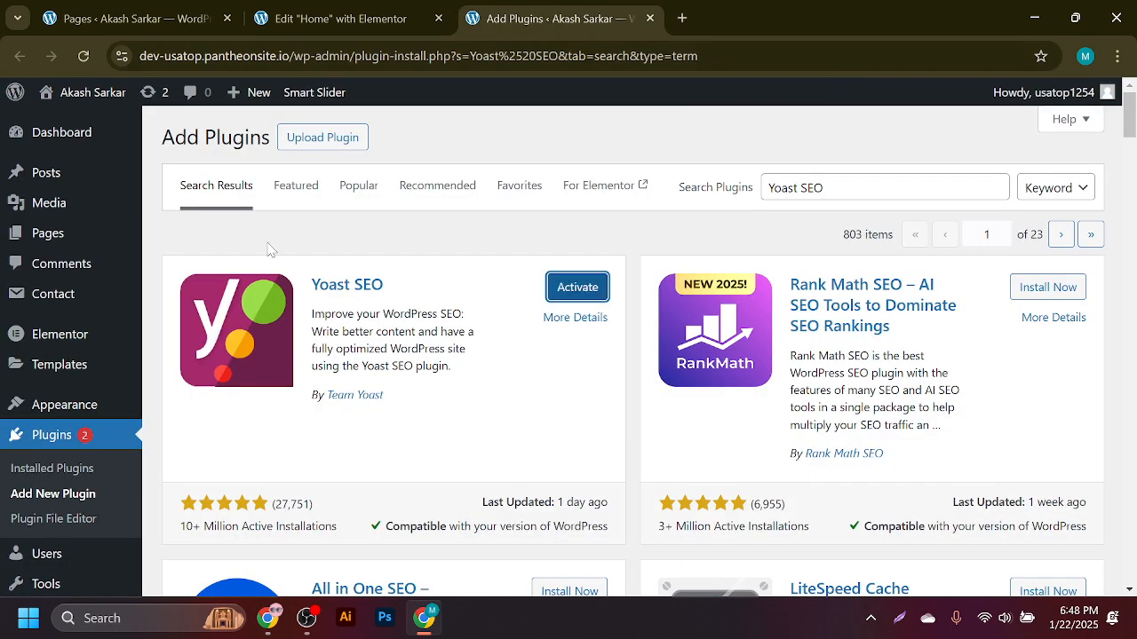
pyautogui.click(569, 294)
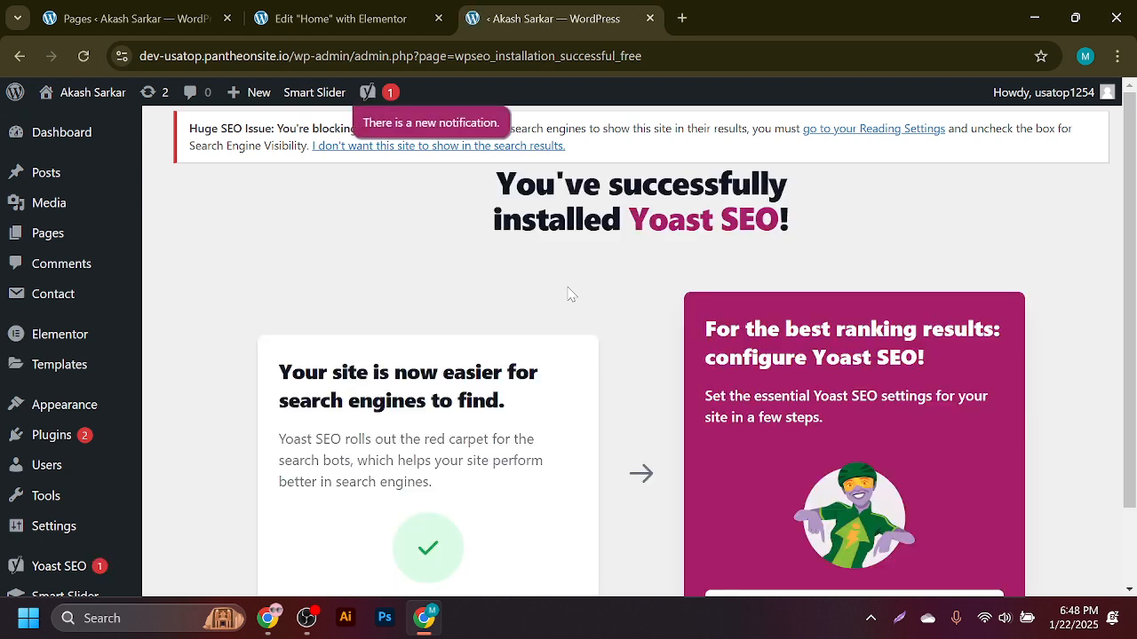
pyautogui.scroll(-2, 448, 491)
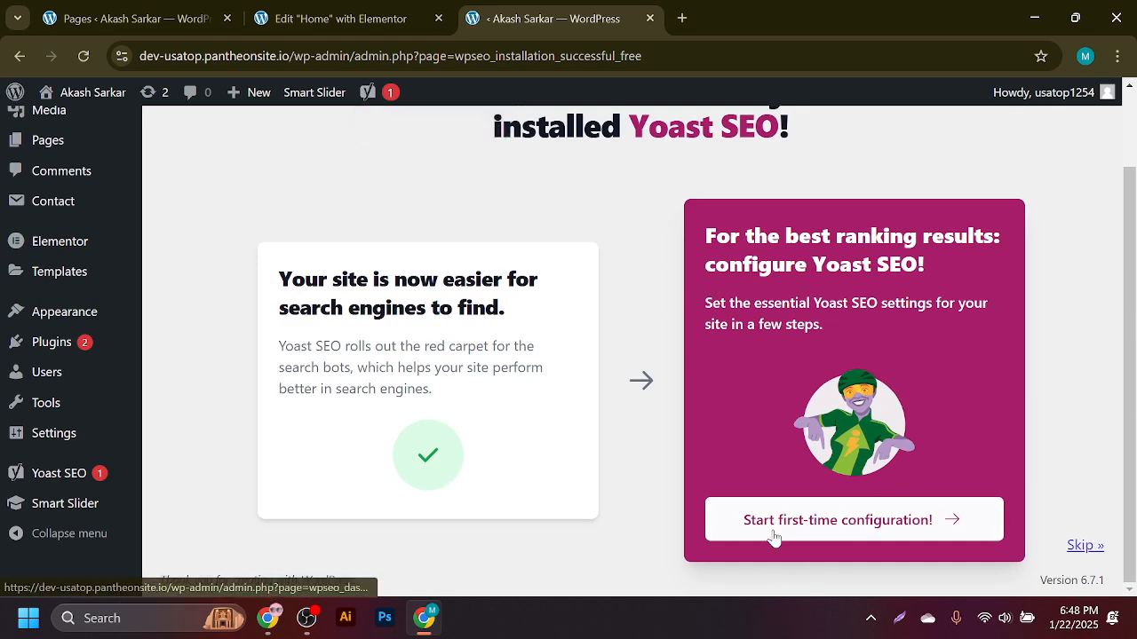
pyautogui.click(874, 526)
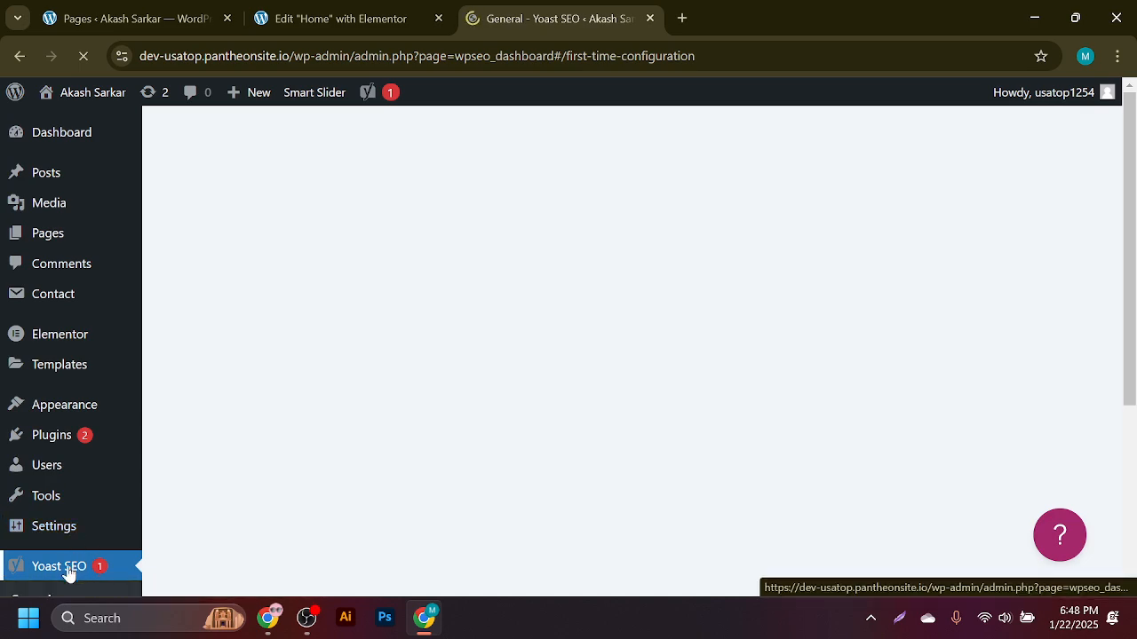
# - Close the Yoast AI upsell popup and continue past SEO data optimization to the Organization/Person choice
pyautogui.scroll(-2, 641, 413)
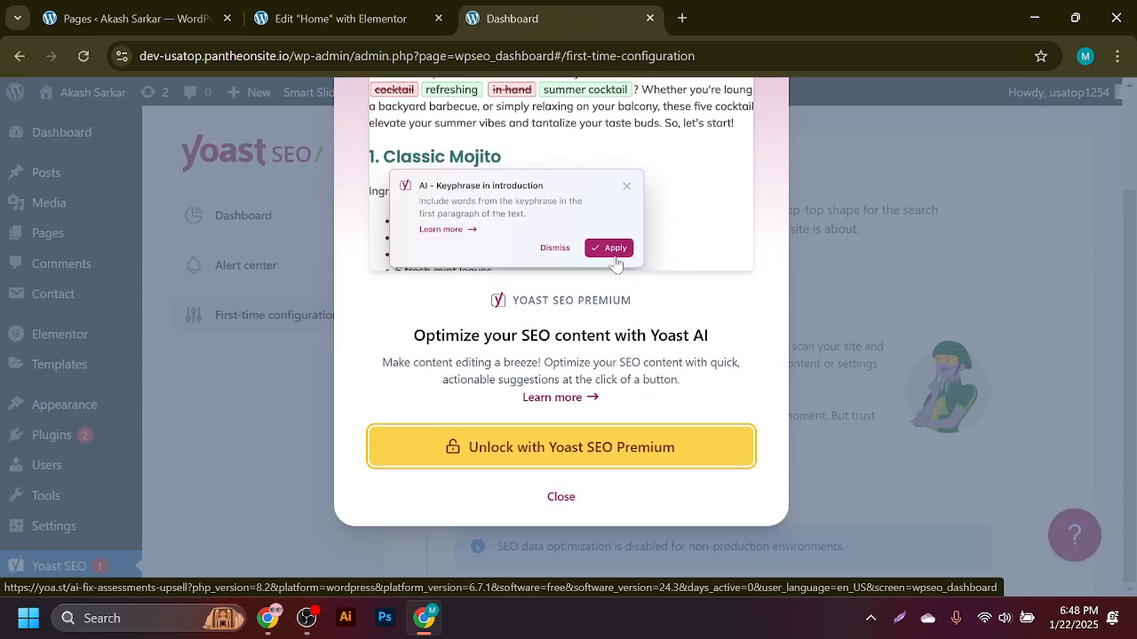
pyautogui.click(562, 500)
pyautogui.scroll(-4, 578, 453)
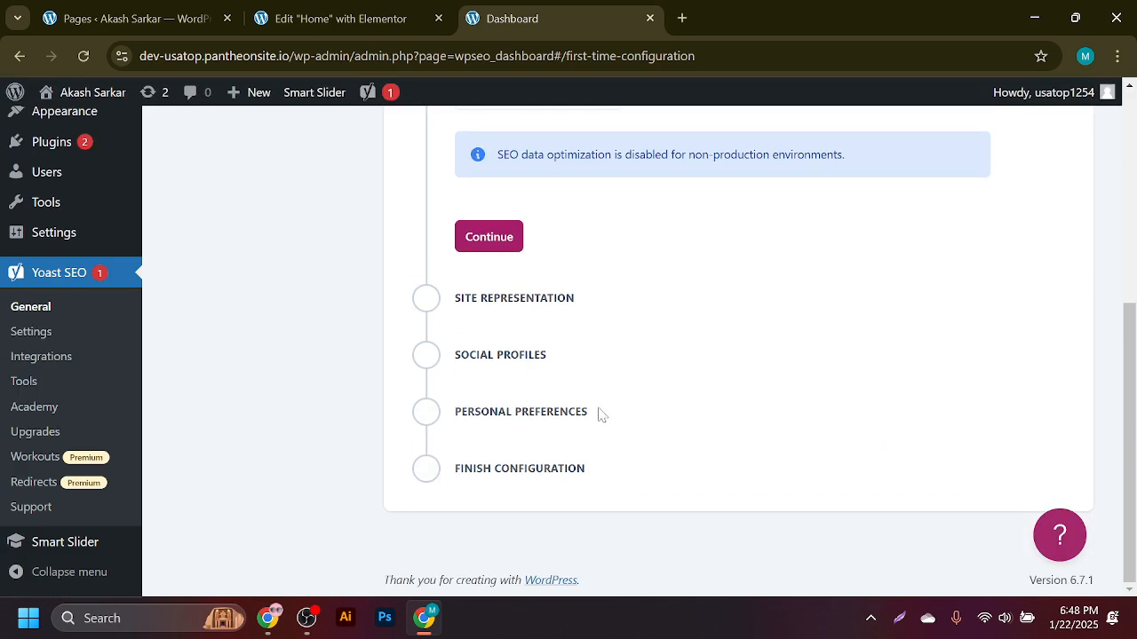
pyautogui.scroll(3, 533, 400)
pyautogui.scroll(-3, 461, 378)
pyautogui.scroll(3, 726, 347)
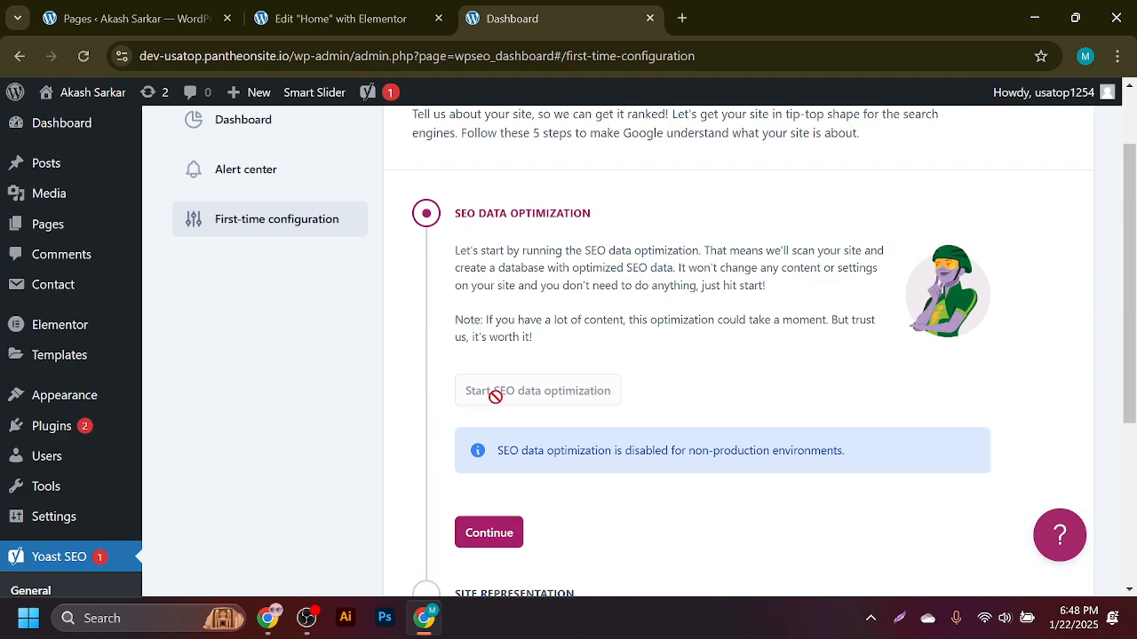
pyautogui.scroll(-3, 493, 498)
pyautogui.click(473, 248)
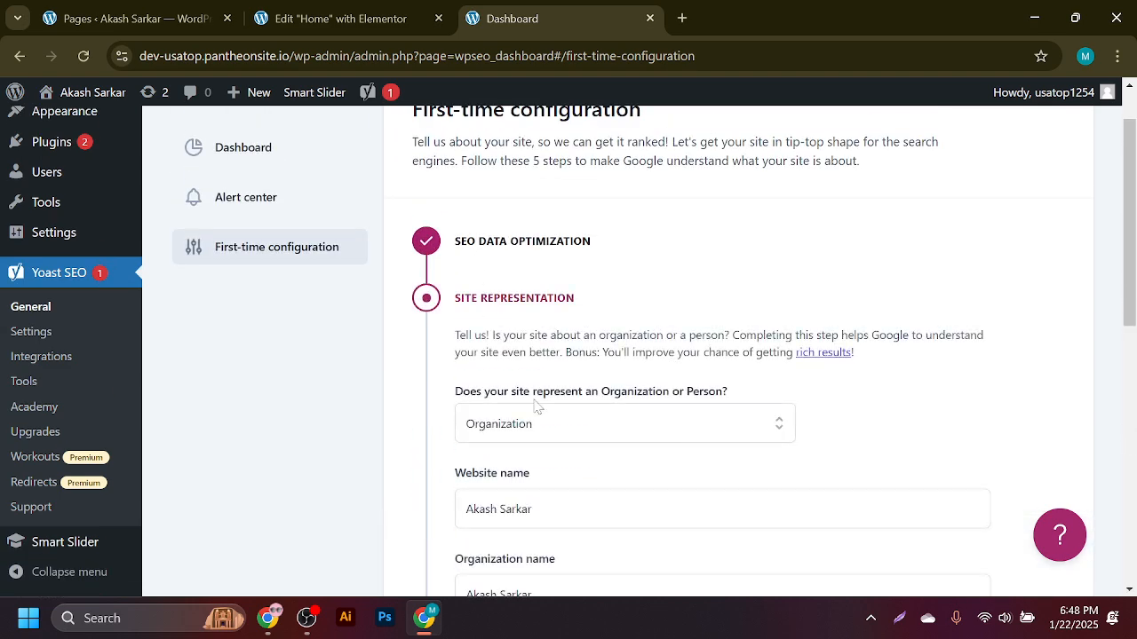
pyautogui.click(539, 426)
# - Set the site representation to Person instead of Organization
pyautogui.scroll(-3, 633, 427)
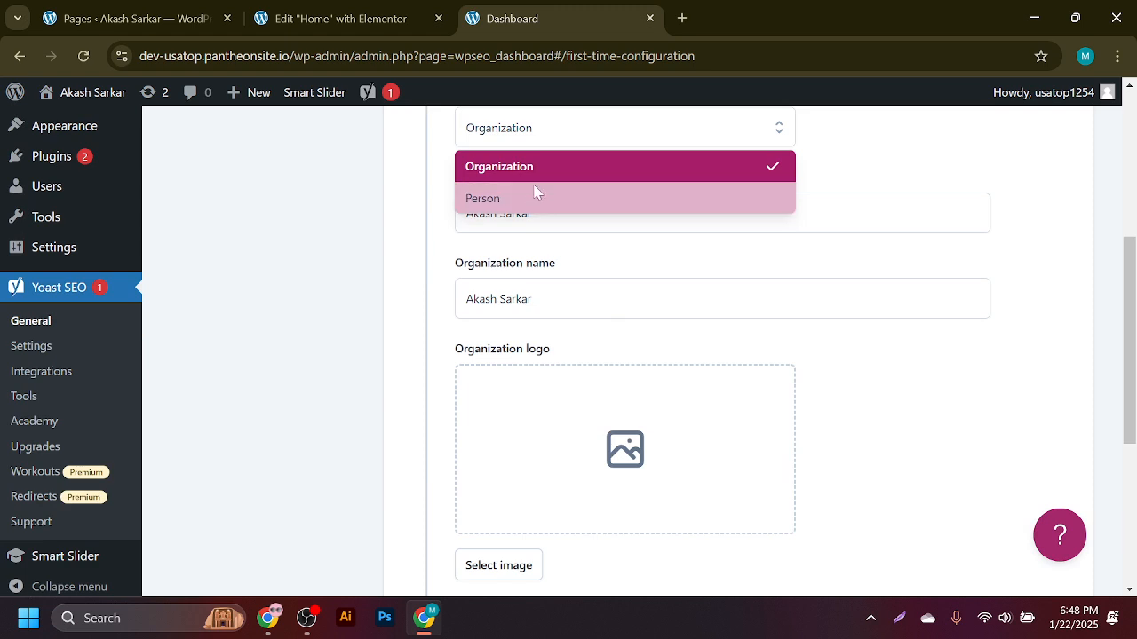
pyautogui.click(513, 202)
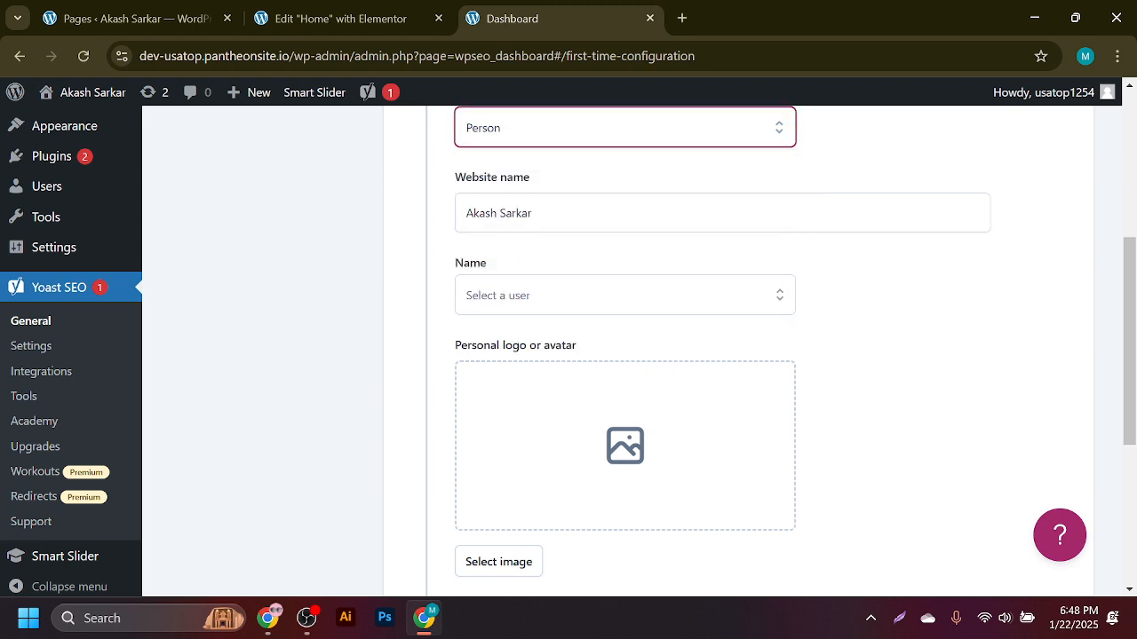
pyautogui.click(542, 142)
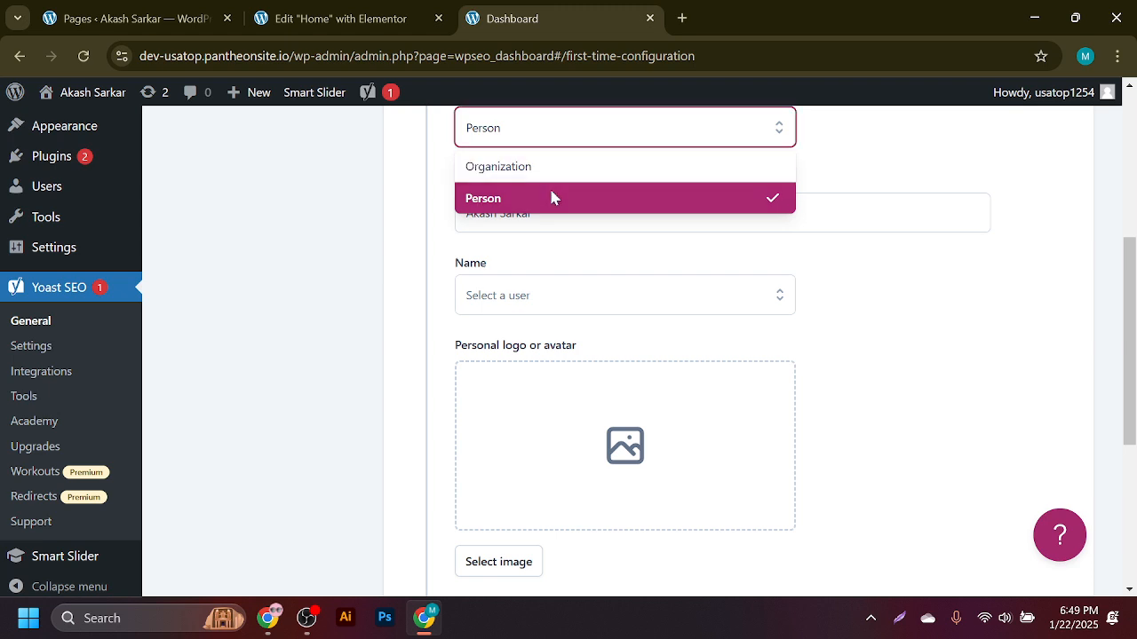
pyautogui.click(549, 187)
# - Pick the site's user in the Name dropdown and attempt to save
pyautogui.click(531, 213)
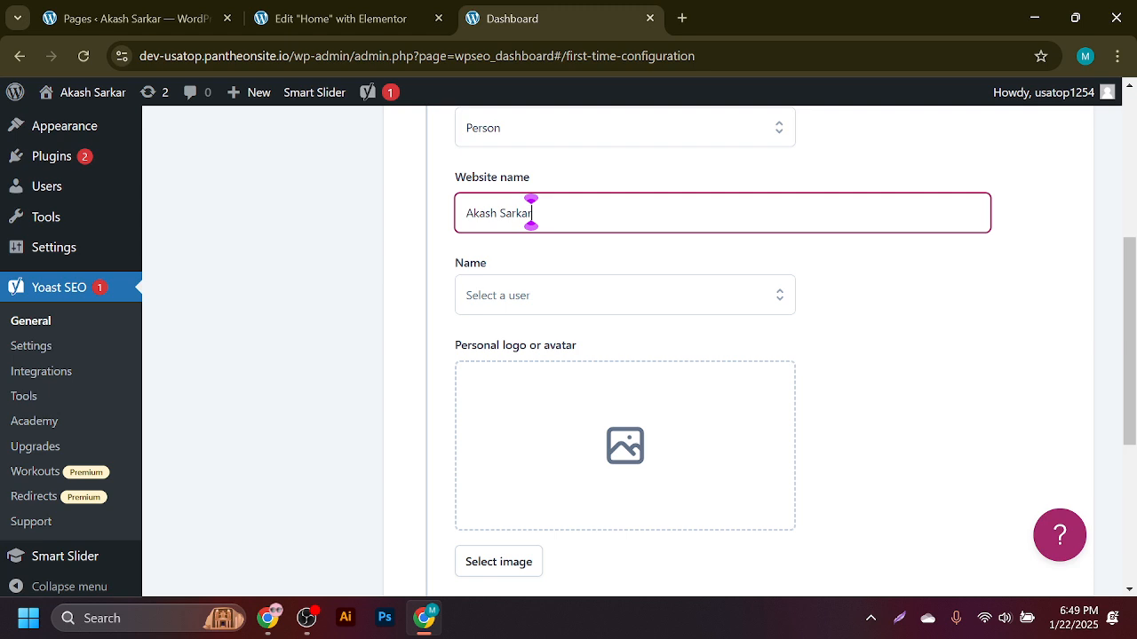
pyautogui.click(537, 306)
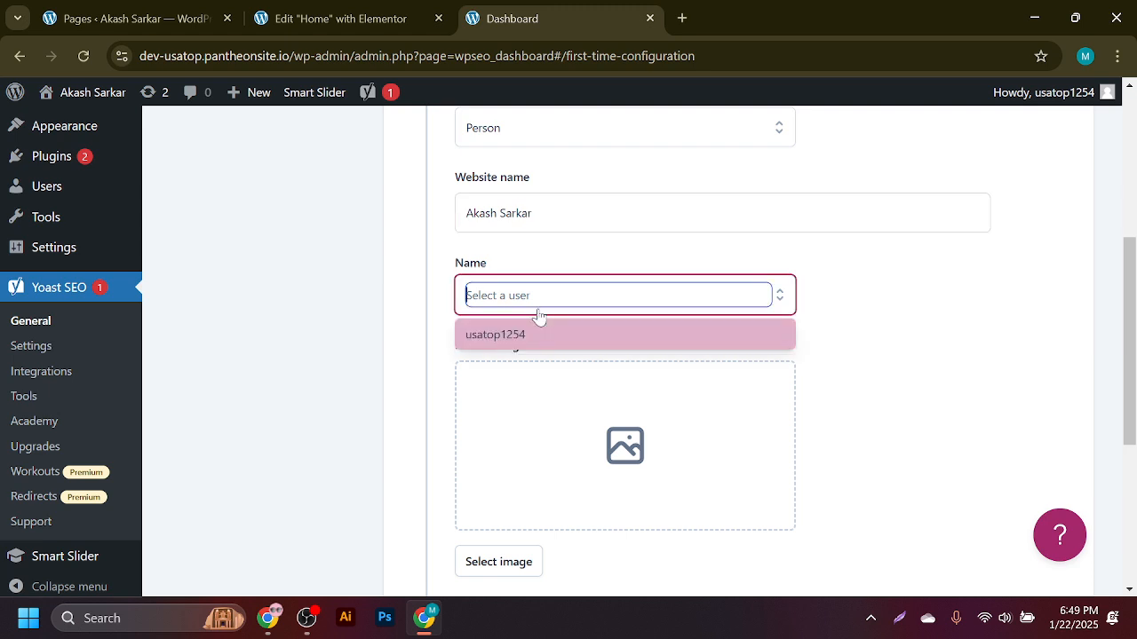
pyautogui.click(475, 339)
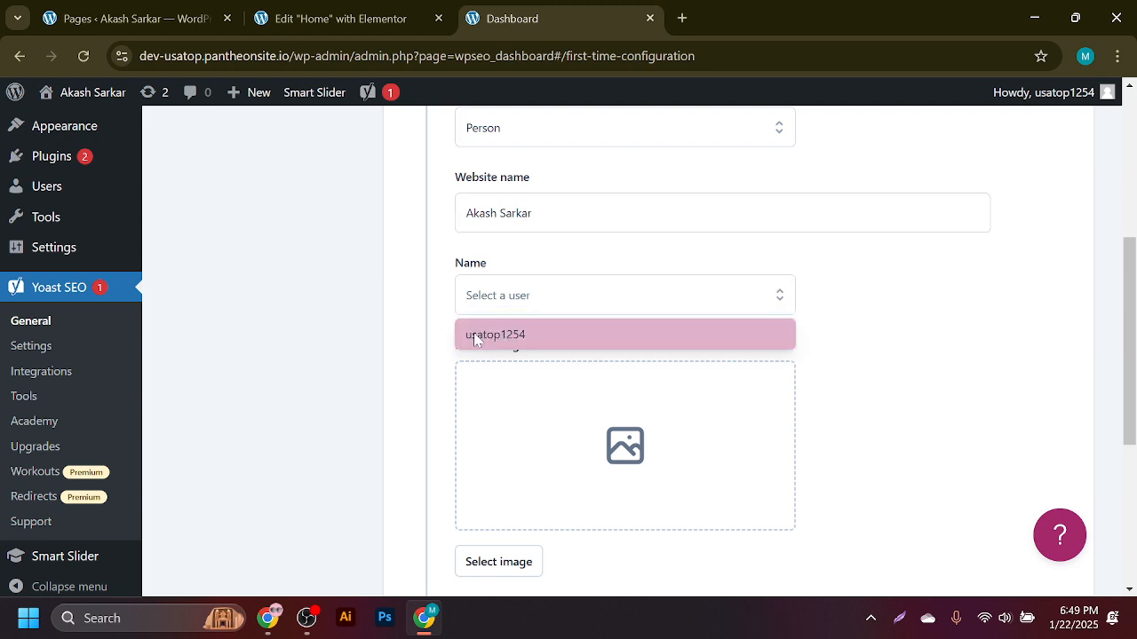
pyautogui.click(525, 297)
pyautogui.hotkey('ctrl', 'a')
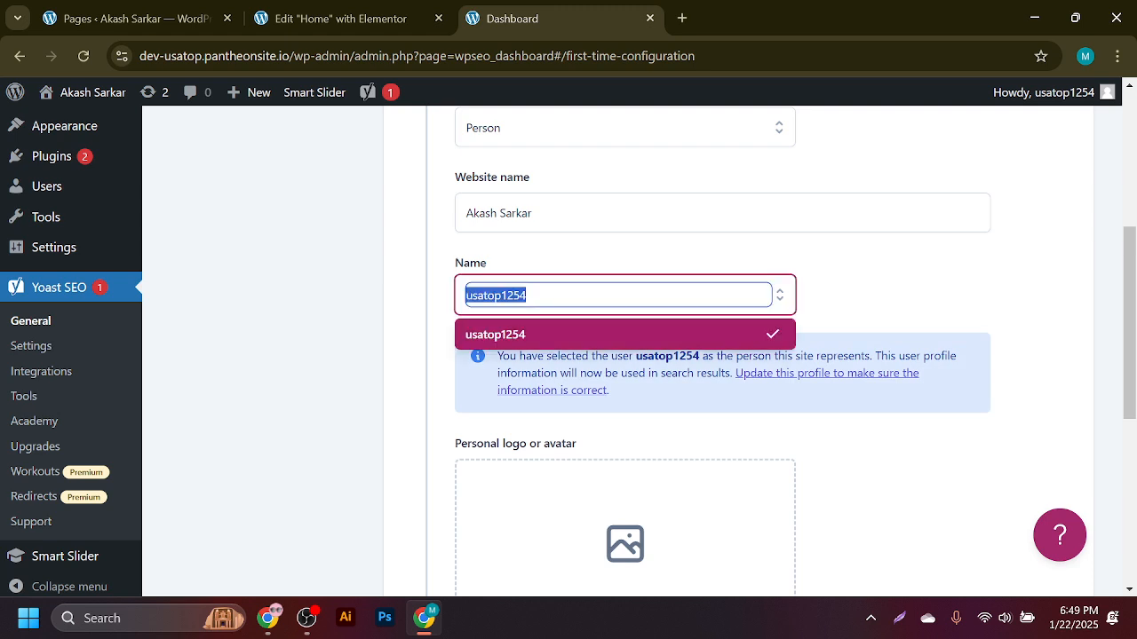
pyautogui.press('BackSpace')
pyautogui.hotkey('ctrl', 'a')
pyautogui.click(416, 325)
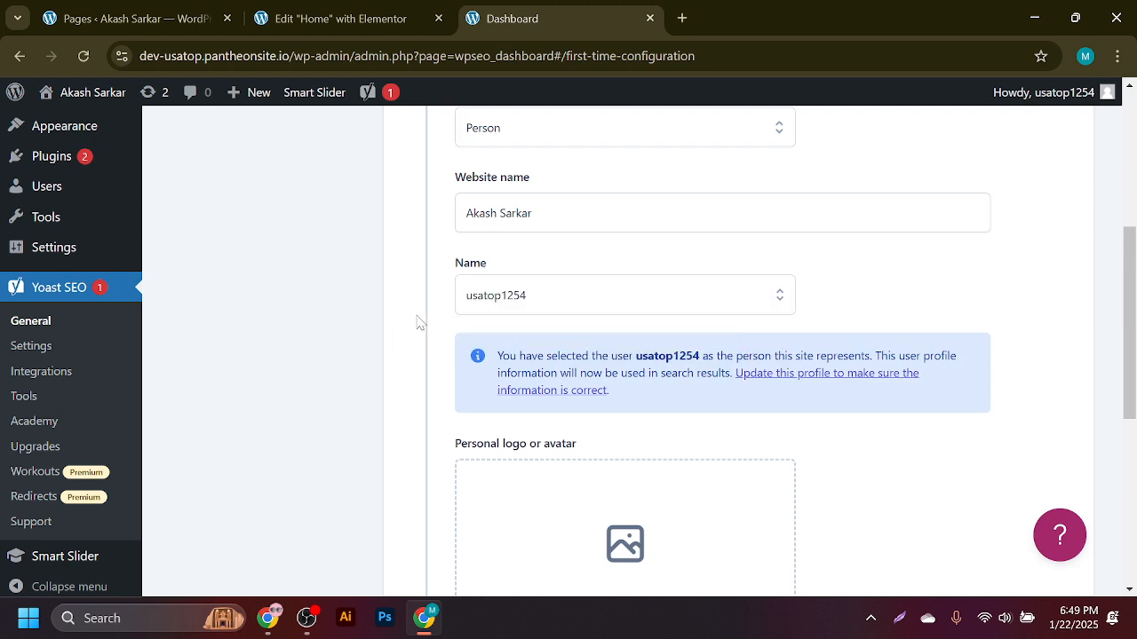
pyautogui.scroll(-3, 495, 312)
pyautogui.scroll(-2, 613, 291)
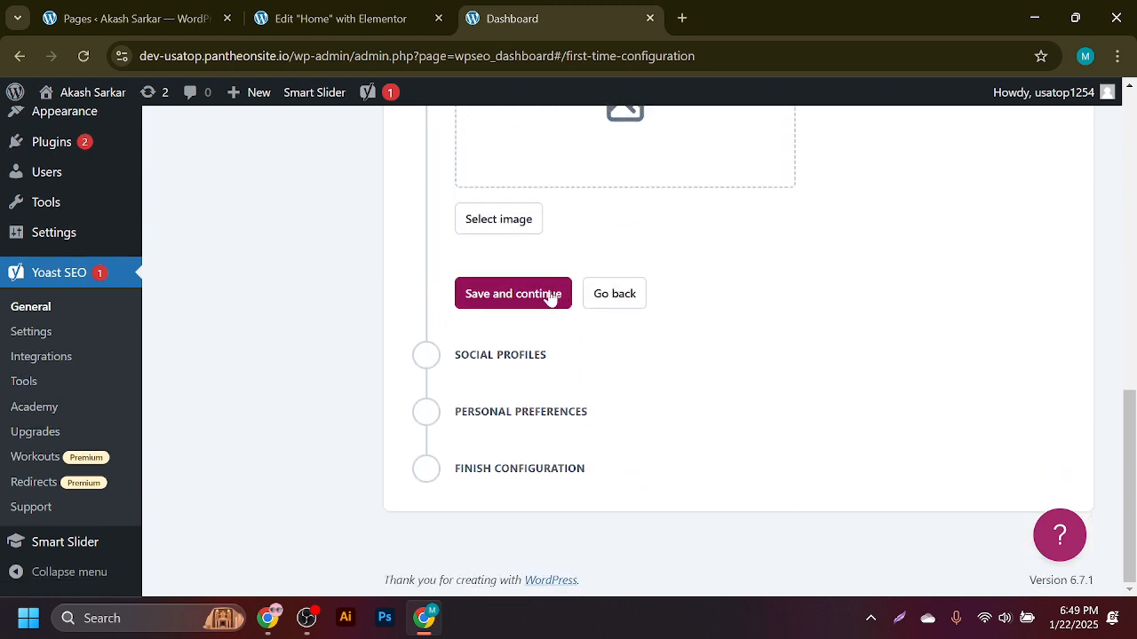
pyautogui.click(502, 299)
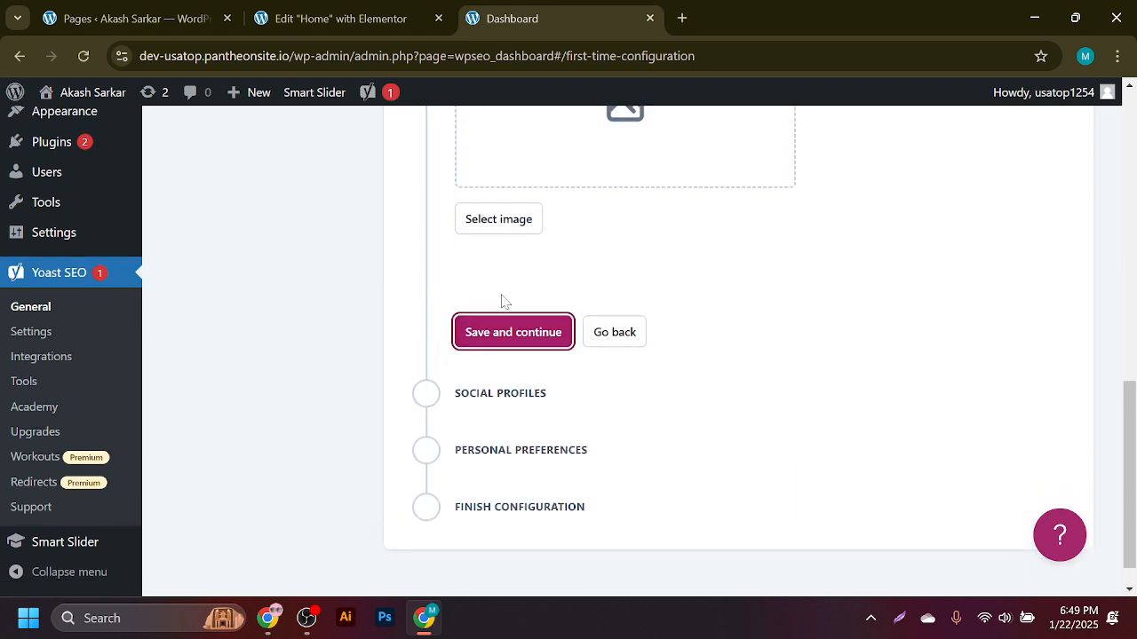
# - Keep the same user in the Name field and save the Person site representation
pyautogui.scroll(-2, 495, 382)
pyautogui.scroll(6, 515, 330)
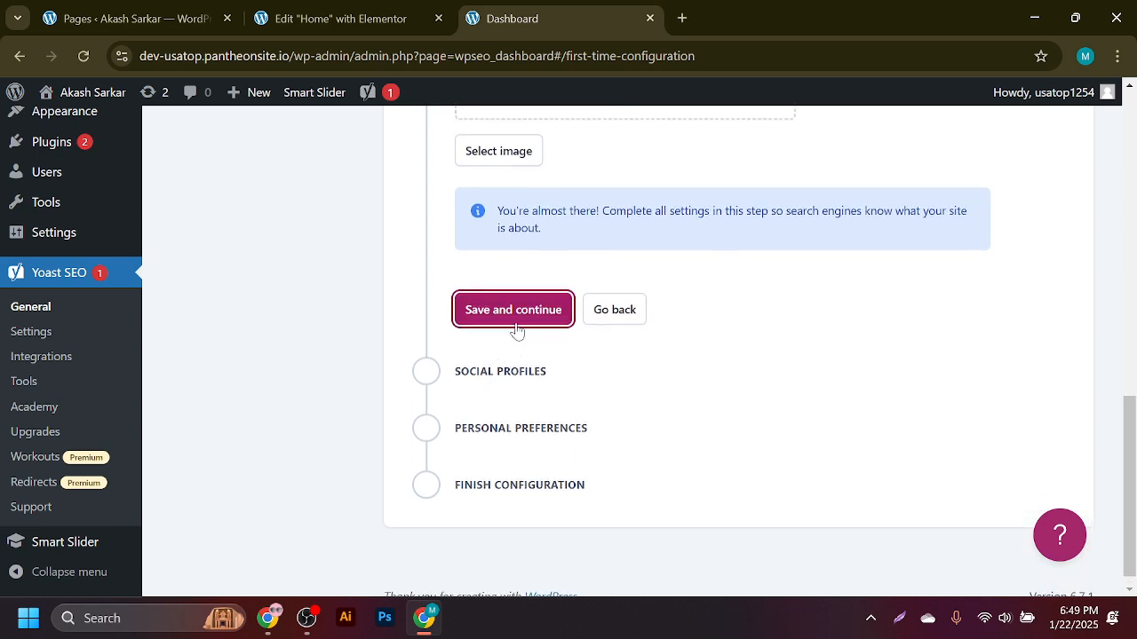
pyautogui.click(531, 279)
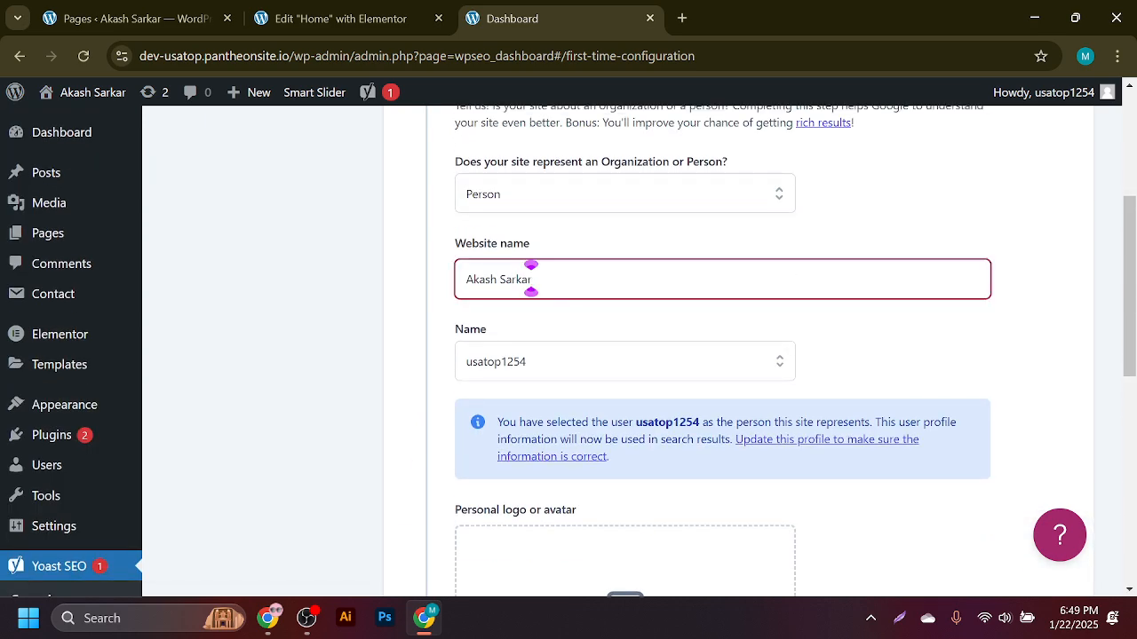
pyautogui.press('Tab')
pyautogui.press('BackSpace')
pyautogui.click(879, 375)
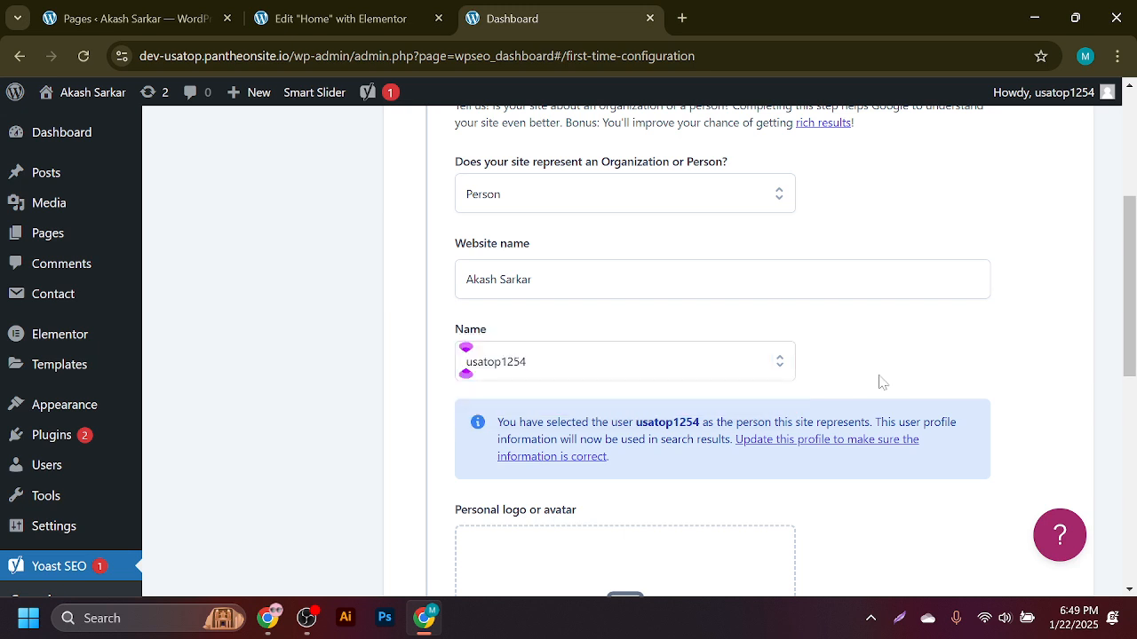
pyautogui.click(706, 368)
pyautogui.click(699, 403)
pyautogui.scroll(-4, 586, 406)
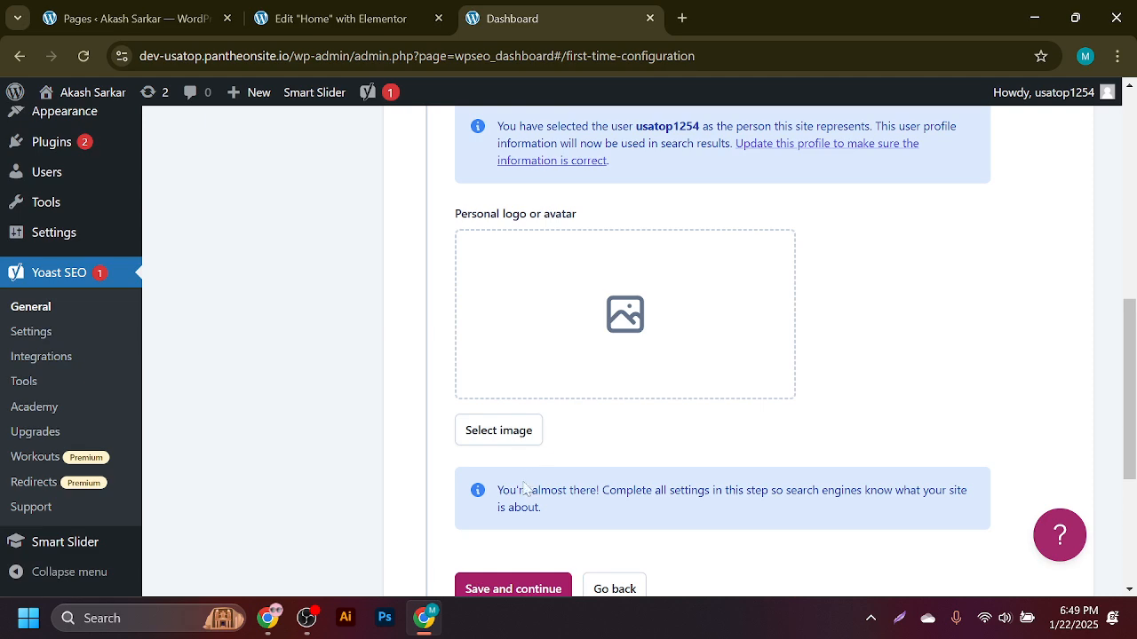
pyautogui.scroll(-3, 521, 486)
pyautogui.click(501, 294)
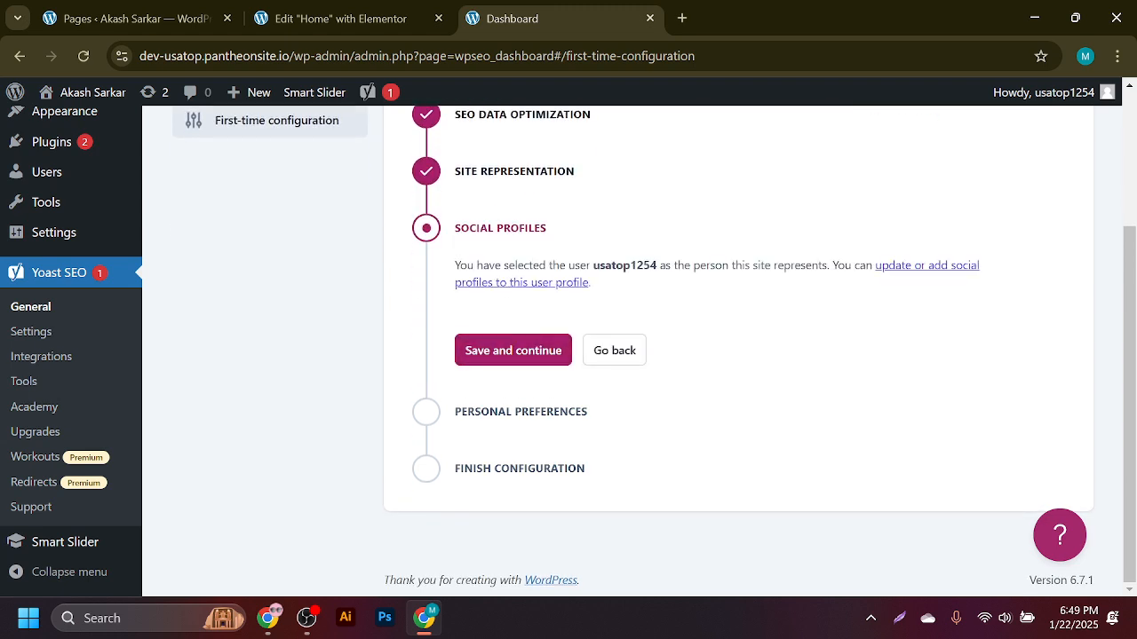
# - Skip social profiles and subscribe an email address to Yoast's free weekly SEO tips
pyautogui.click(533, 357)
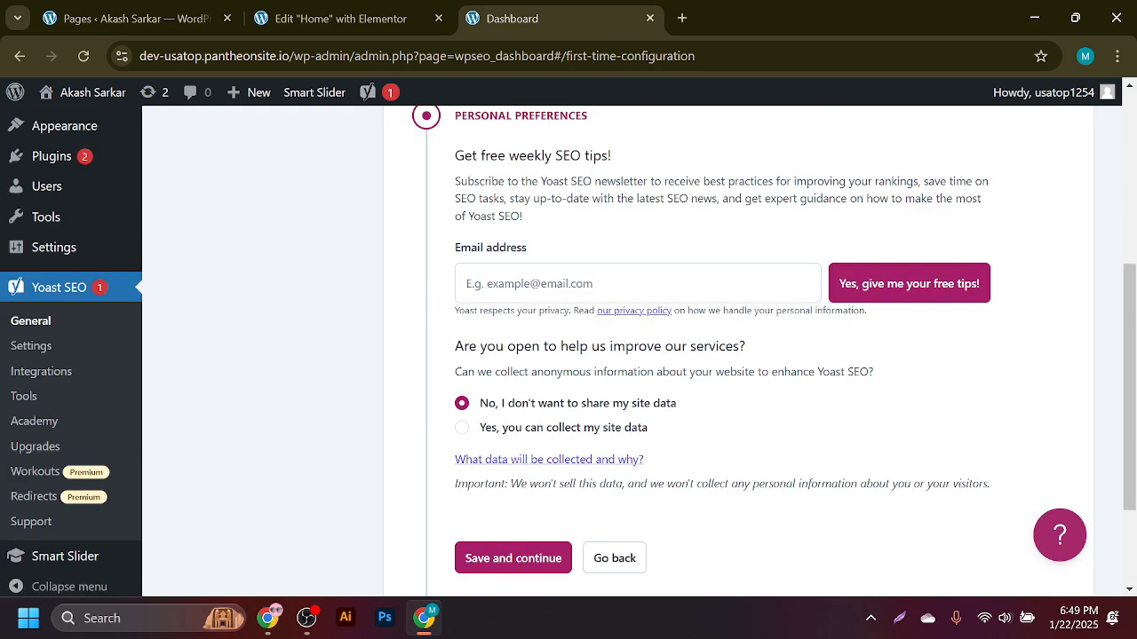
pyautogui.click(621, 283)
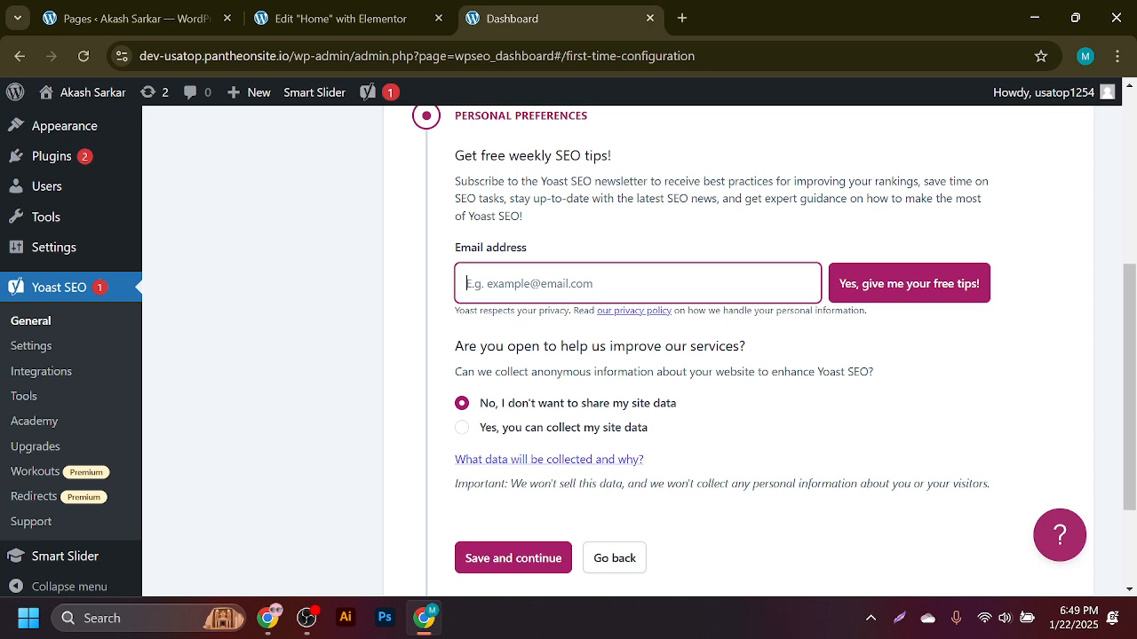
pyautogui.click(681, 18)
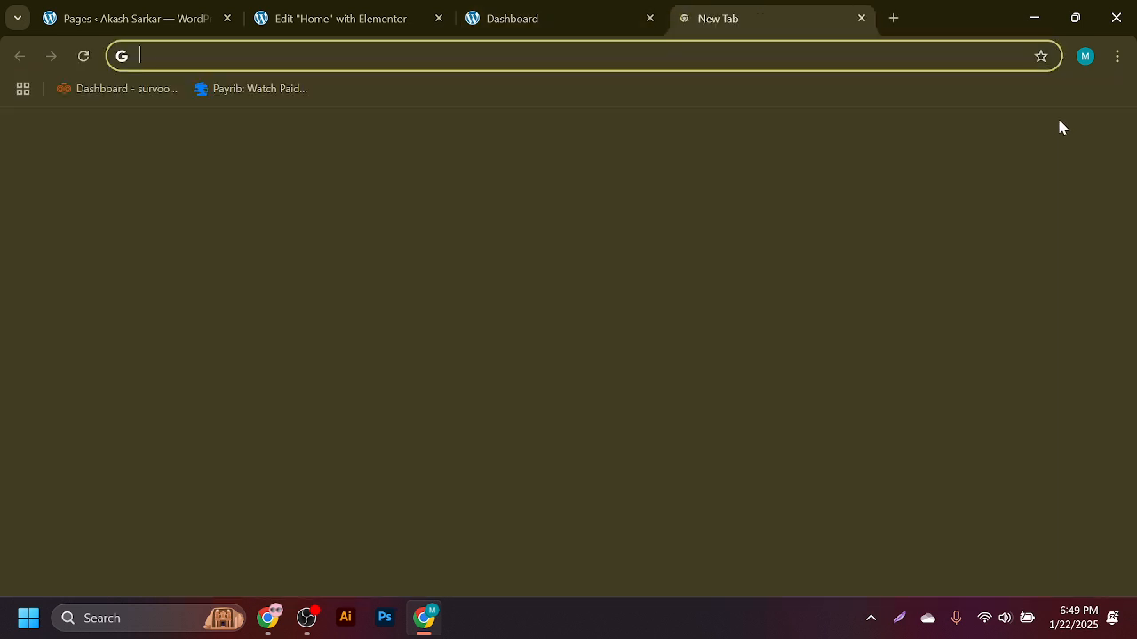
pyautogui.click(578, 11)
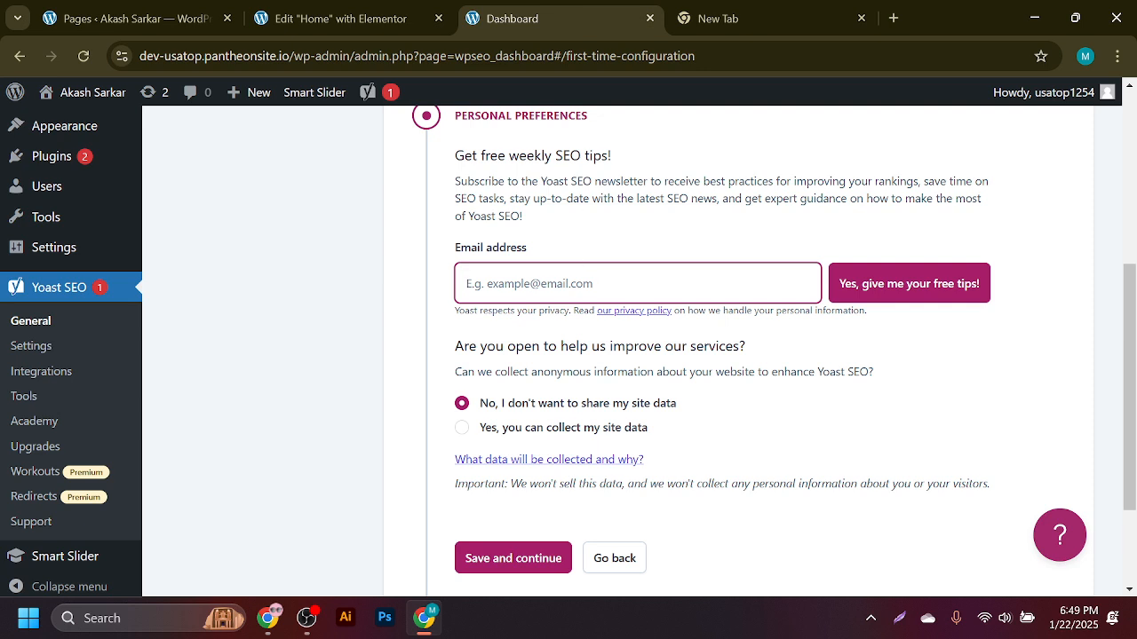
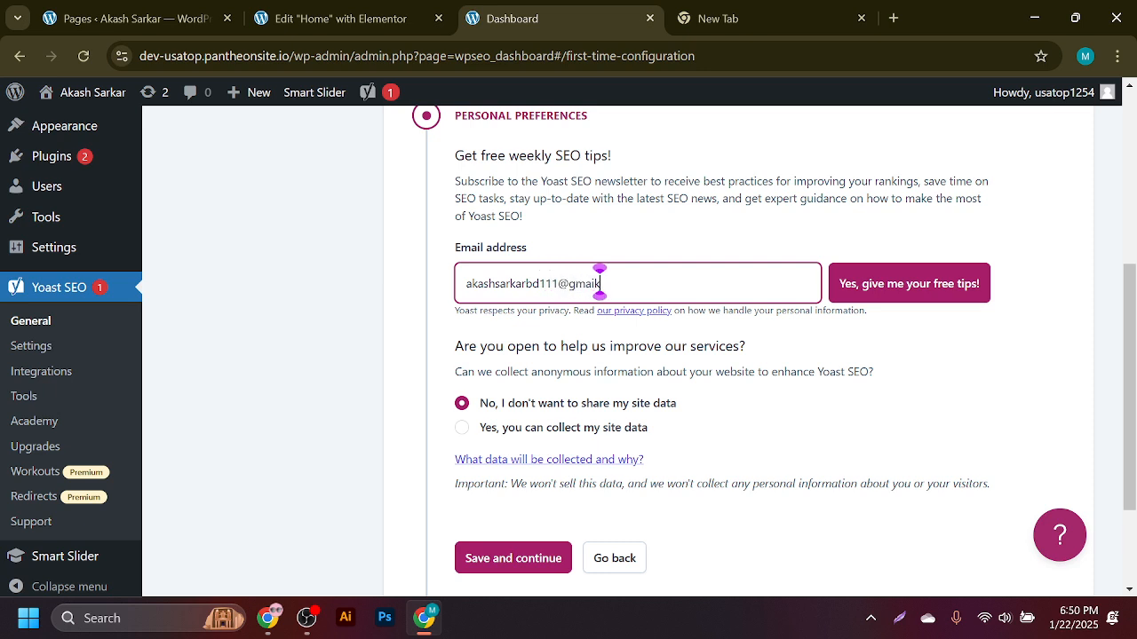
pyautogui.click(870, 286)
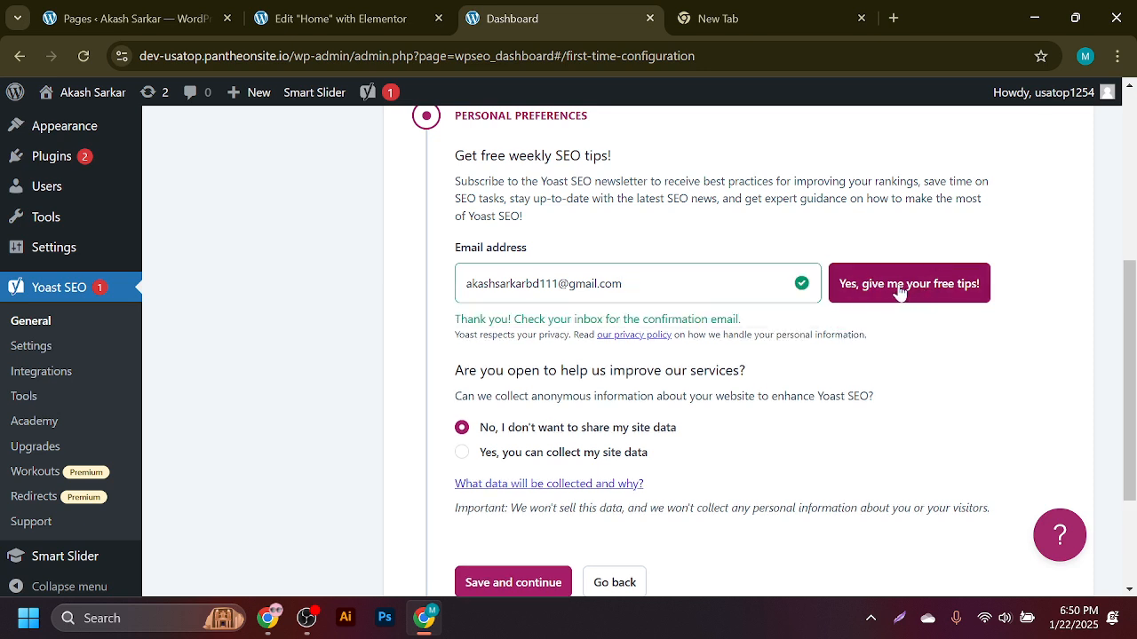
# - Save the remaining preferences and go to the Yoast SEO dashboard
pyautogui.scroll(-2, 622, 413)
pyautogui.click(559, 411)
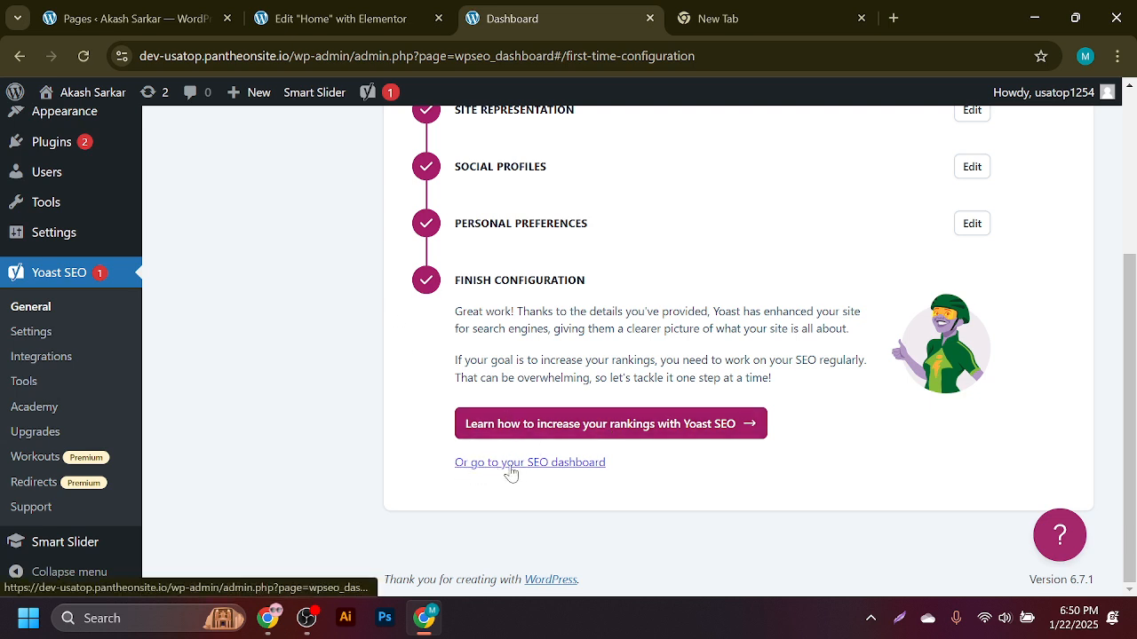
pyautogui.click(561, 463)
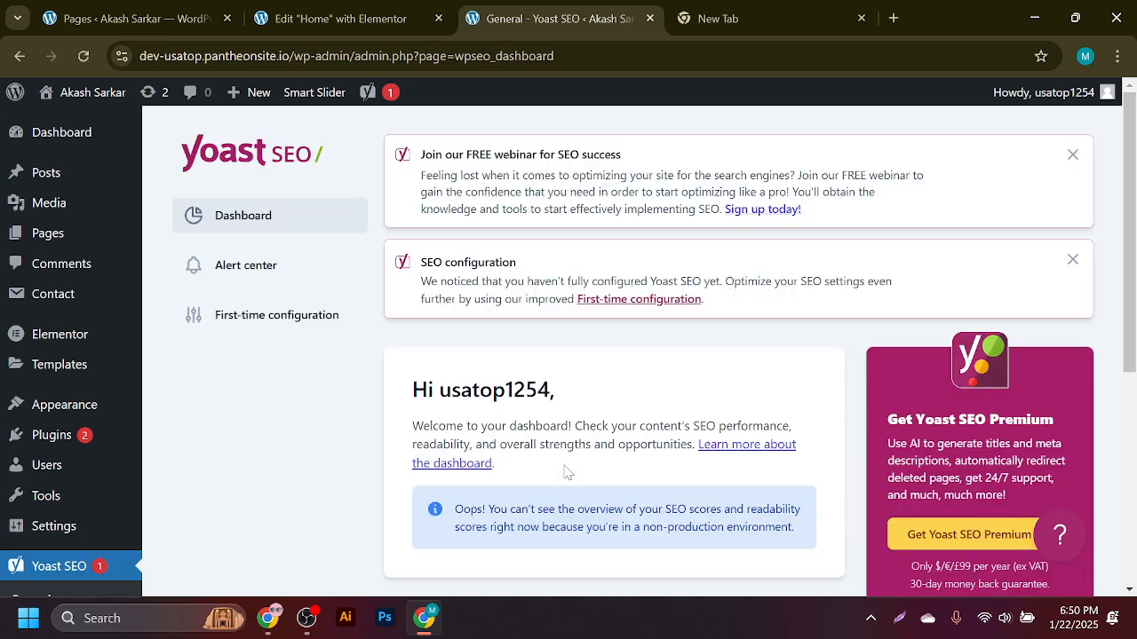
pyautogui.scroll(-5, 567, 473)
pyautogui.scroll(5, 675, 457)
pyautogui.click(1073, 155)
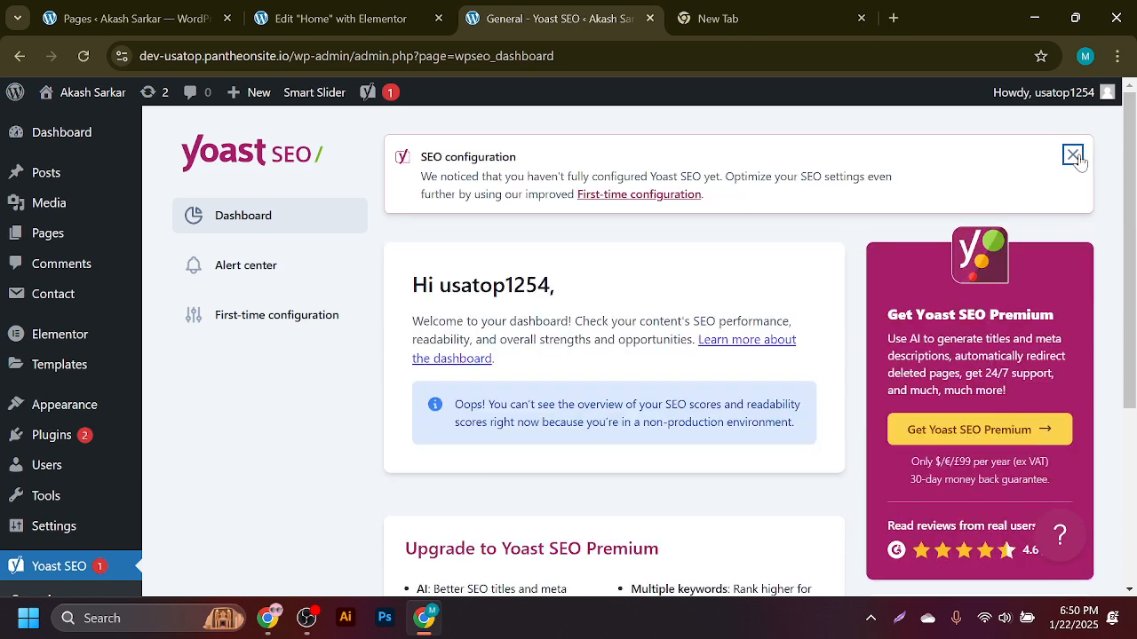
pyautogui.click(1073, 154)
pyautogui.scroll(-3, 587, 398)
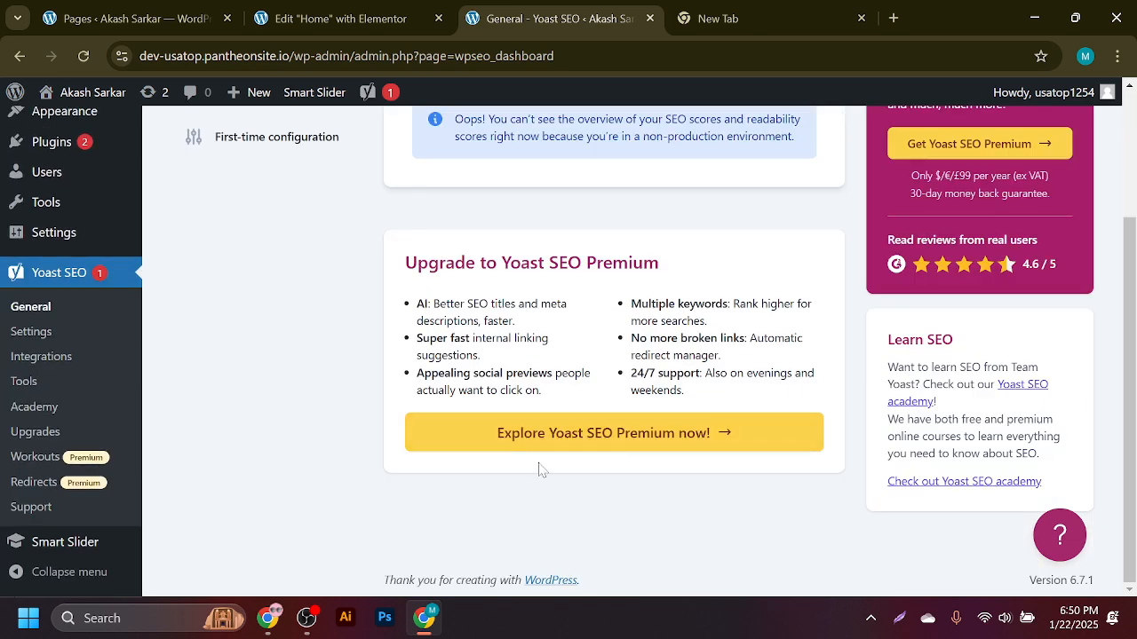
pyautogui.scroll(3, 408, 445)
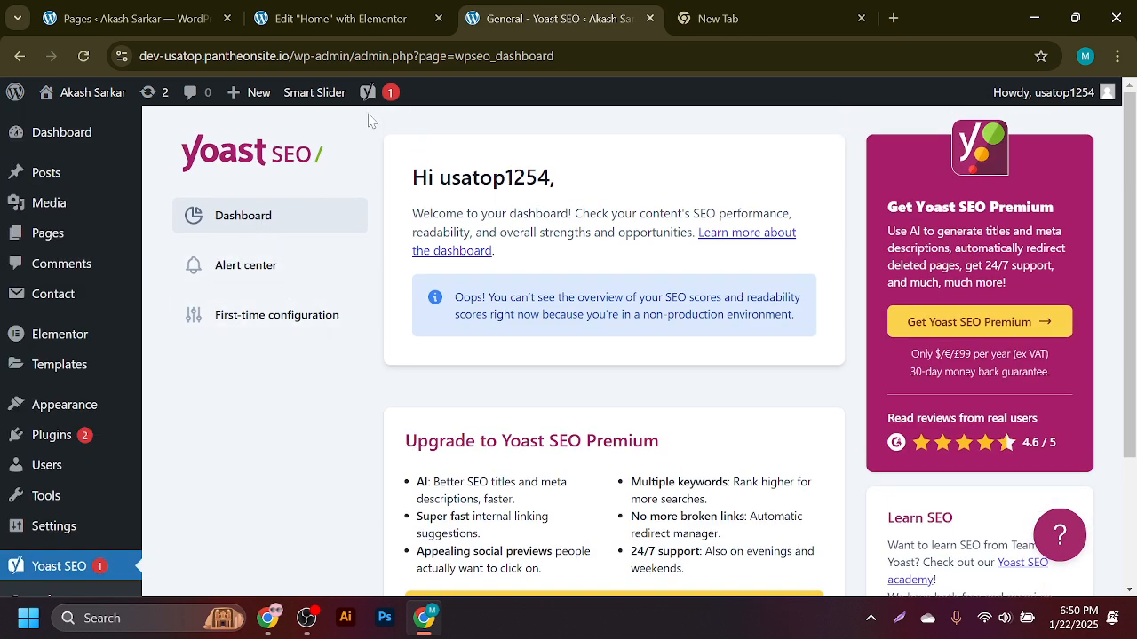
pyautogui.click(306, 7)
pyautogui.click(542, 8)
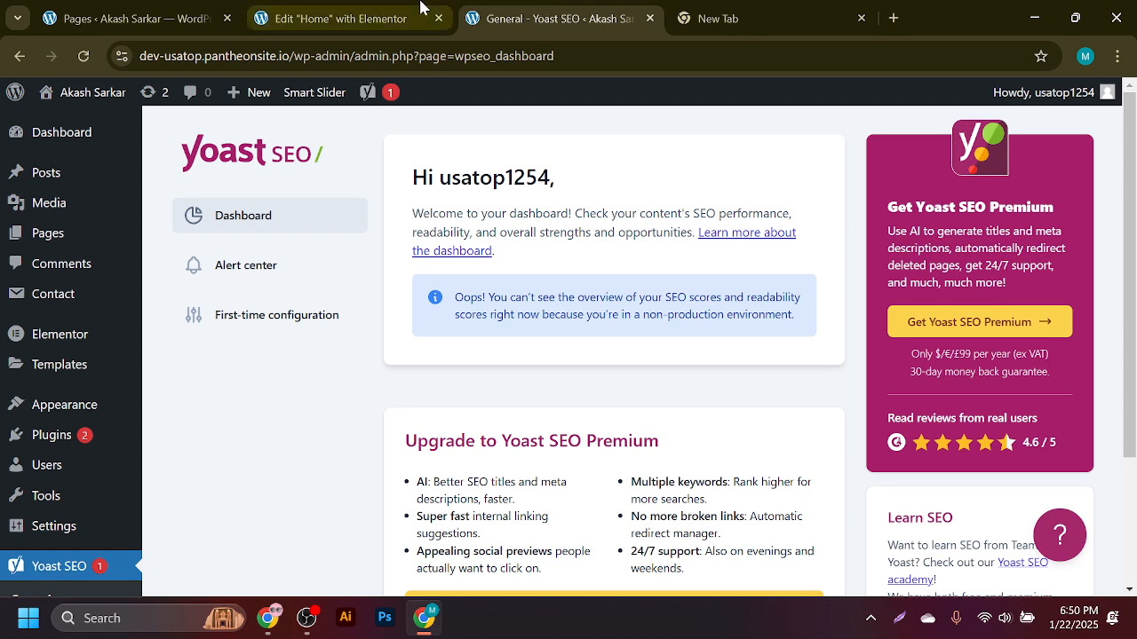
pyautogui.click(447, 9)
# - Reload the Home page's Elementor editor tab and dismiss the Yoast SEO for Elementor notice with Got it
pyautogui.click(575, 7)
pyautogui.click(425, 14)
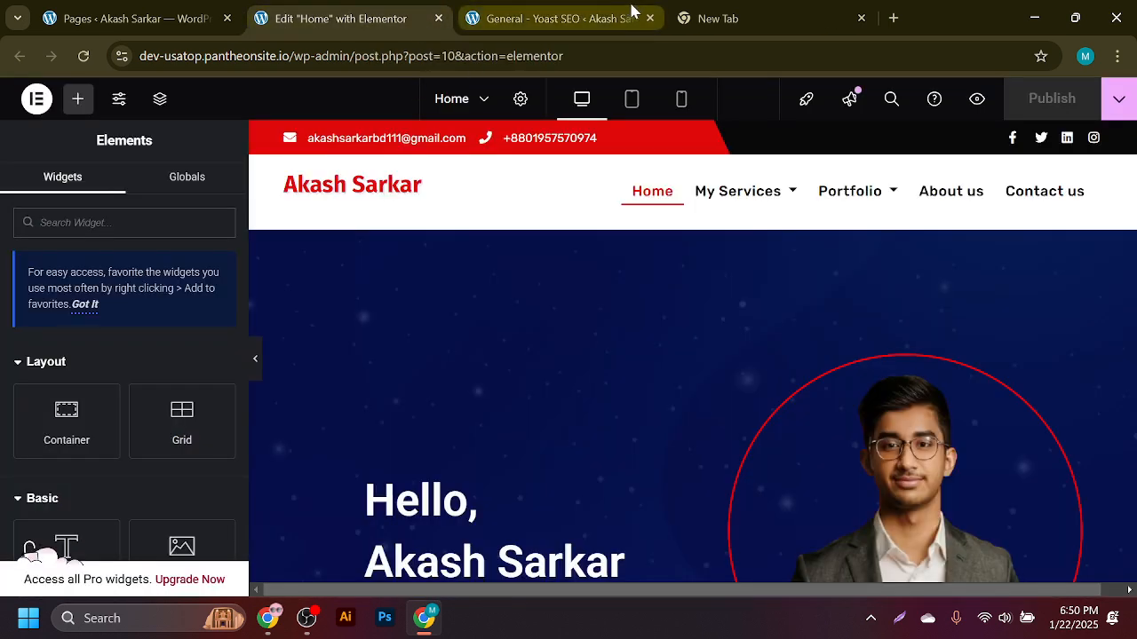
pyautogui.click(568, 16)
pyautogui.click(349, 25)
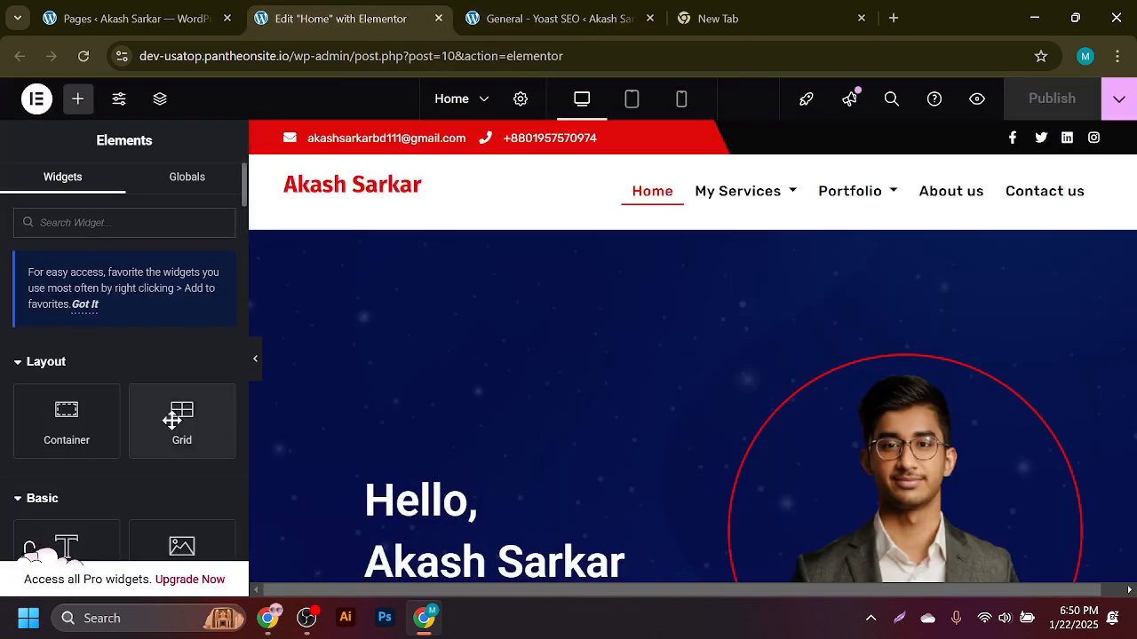
pyautogui.click(82, 55)
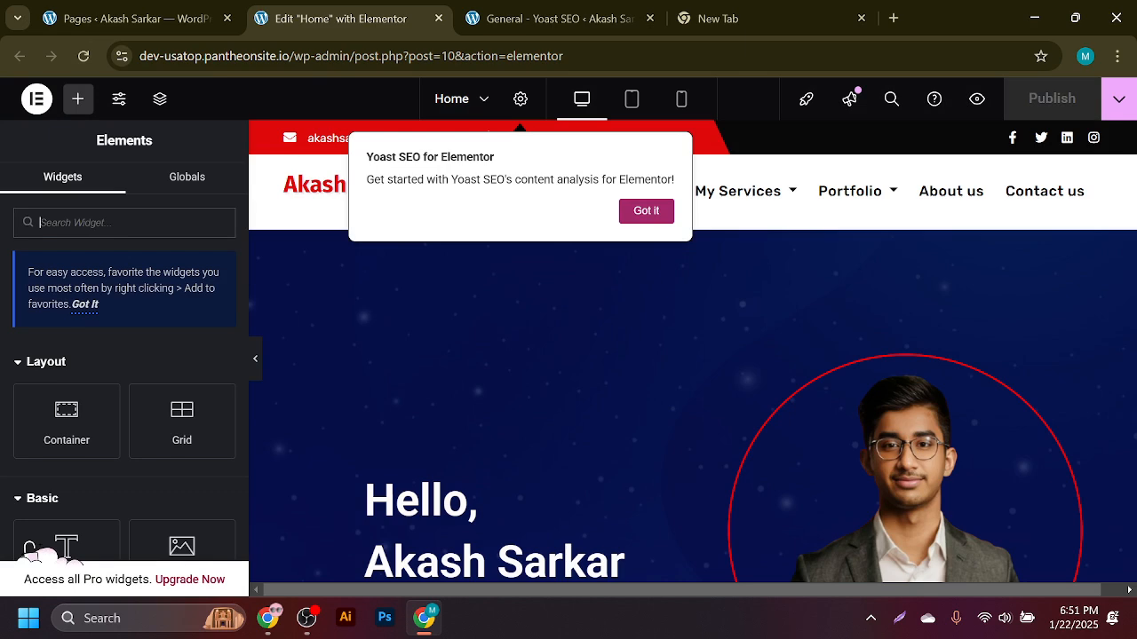
pyautogui.click(647, 211)
# - Browse the Globals and Widgets lists in the Elements panel, then reload the Home editor
pyautogui.scroll(-5, 203, 331)
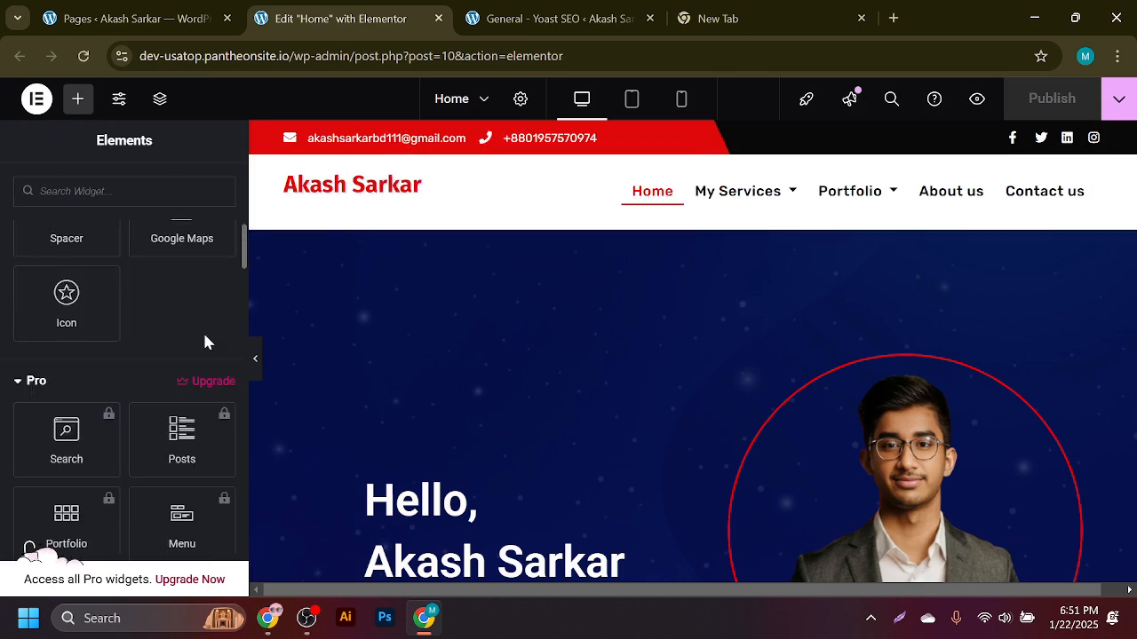
pyautogui.scroll(5, 195, 318)
pyautogui.click(196, 183)
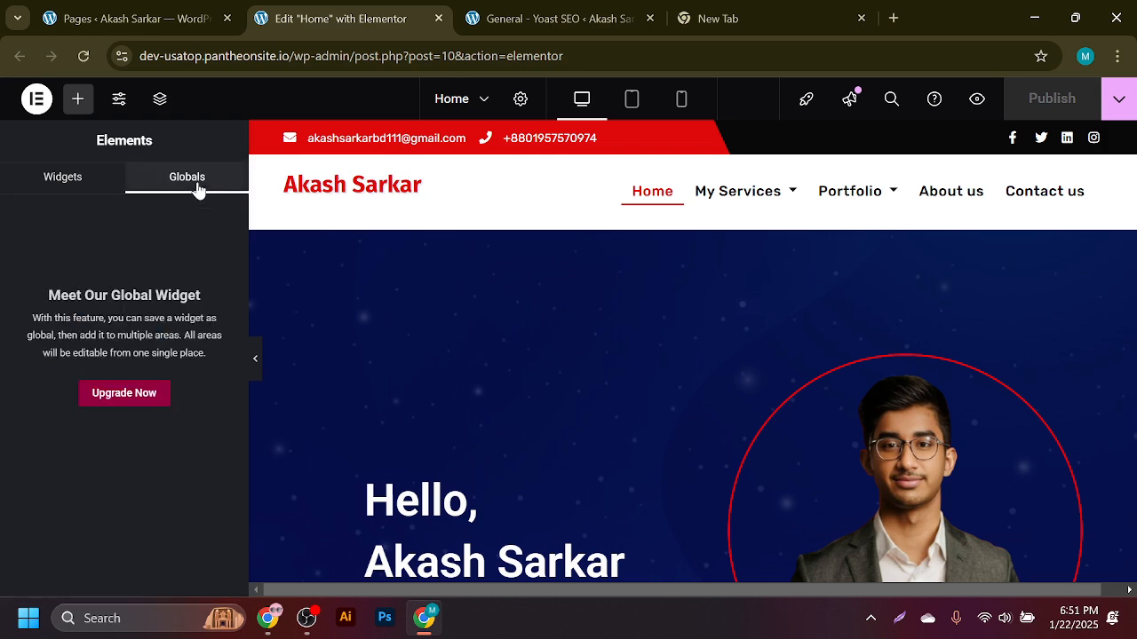
pyautogui.click(88, 182)
pyautogui.scroll(-15, 173, 267)
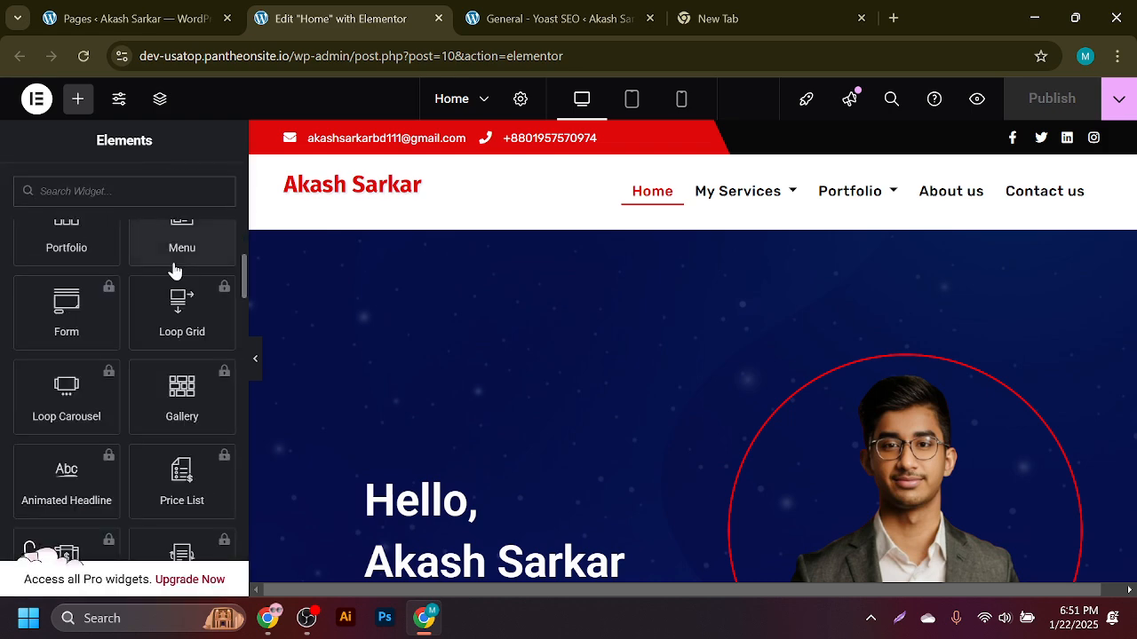
pyautogui.scroll(-10, 155, 344)
pyautogui.scroll(3, 154, 343)
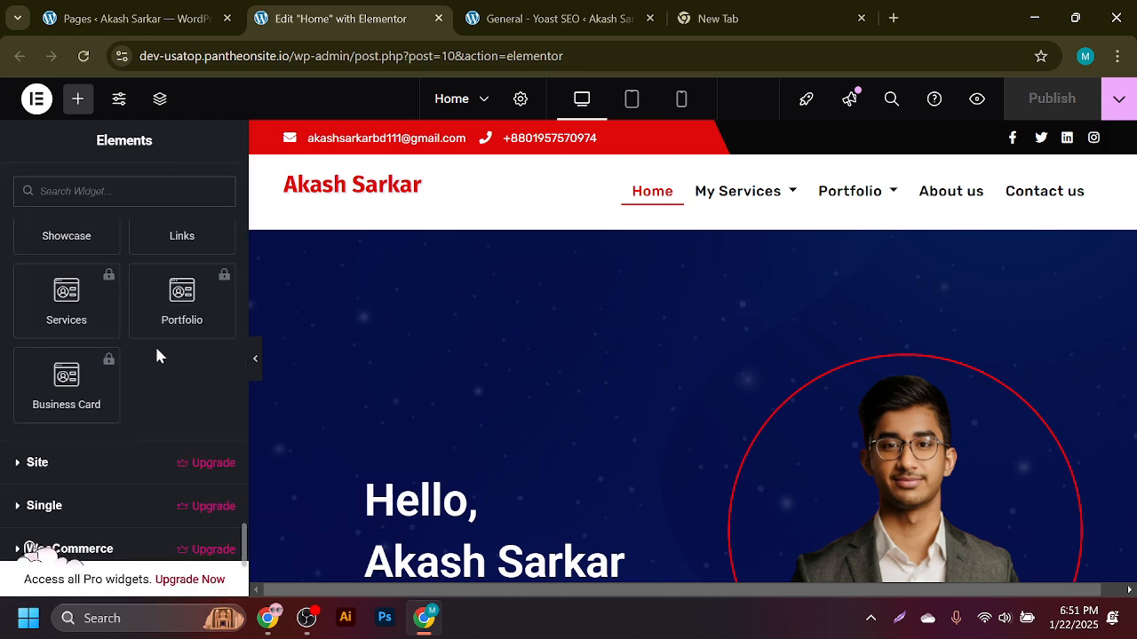
pyautogui.scroll(-3, 154, 344)
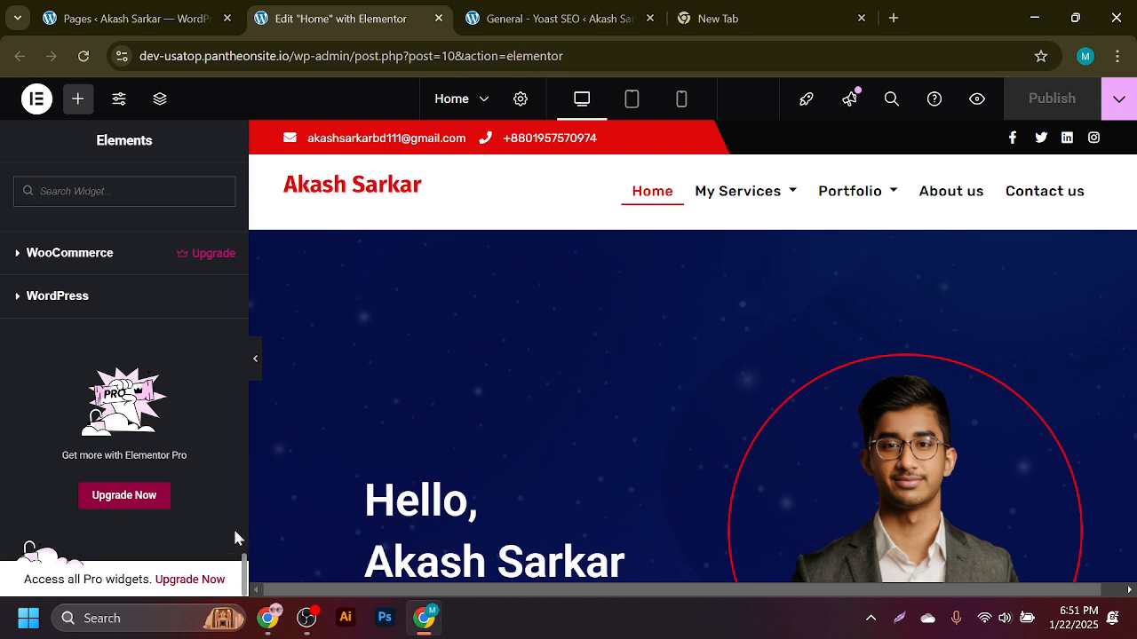
pyautogui.scroll(3, 236, 526)
pyautogui.scroll(10, 218, 503)
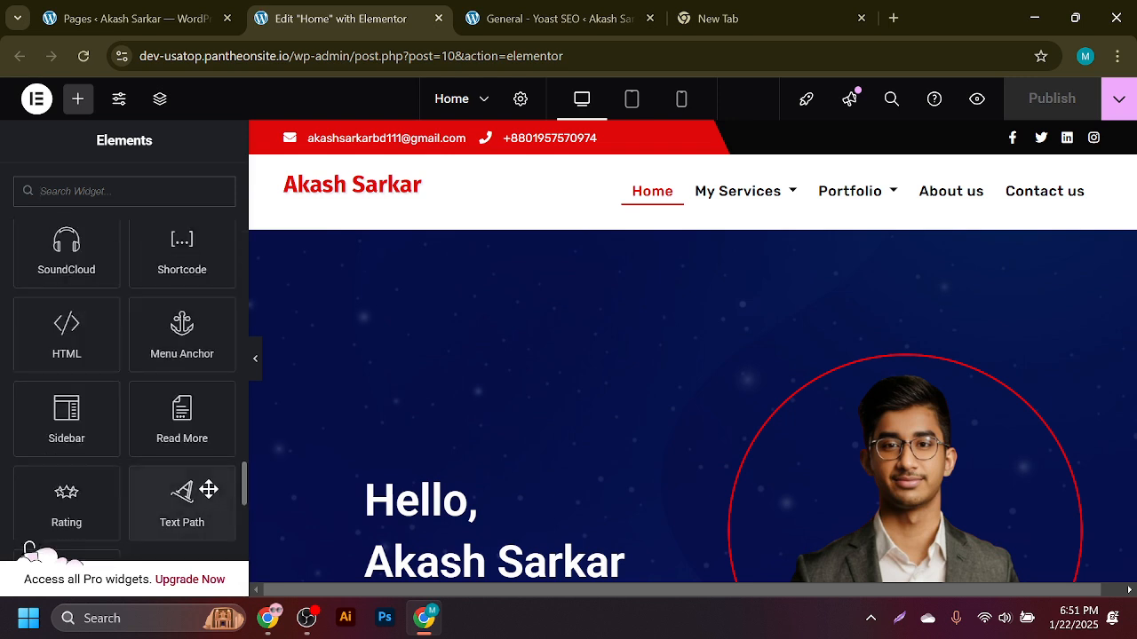
pyautogui.scroll(8, 206, 497)
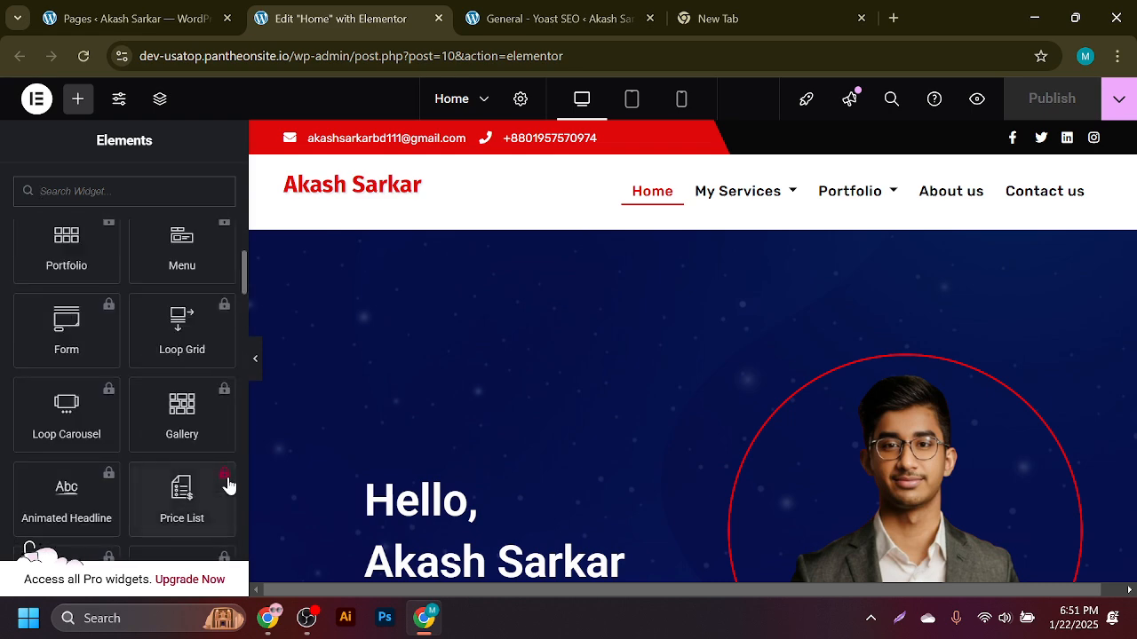
pyautogui.scroll(10, 204, 246)
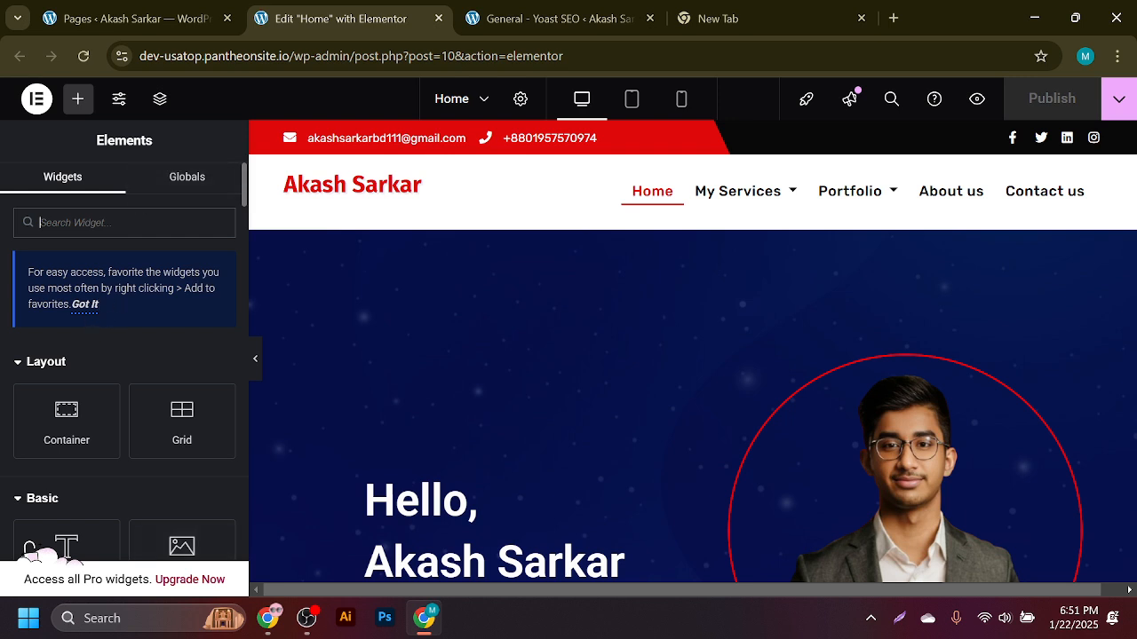
pyautogui.click(81, 56)
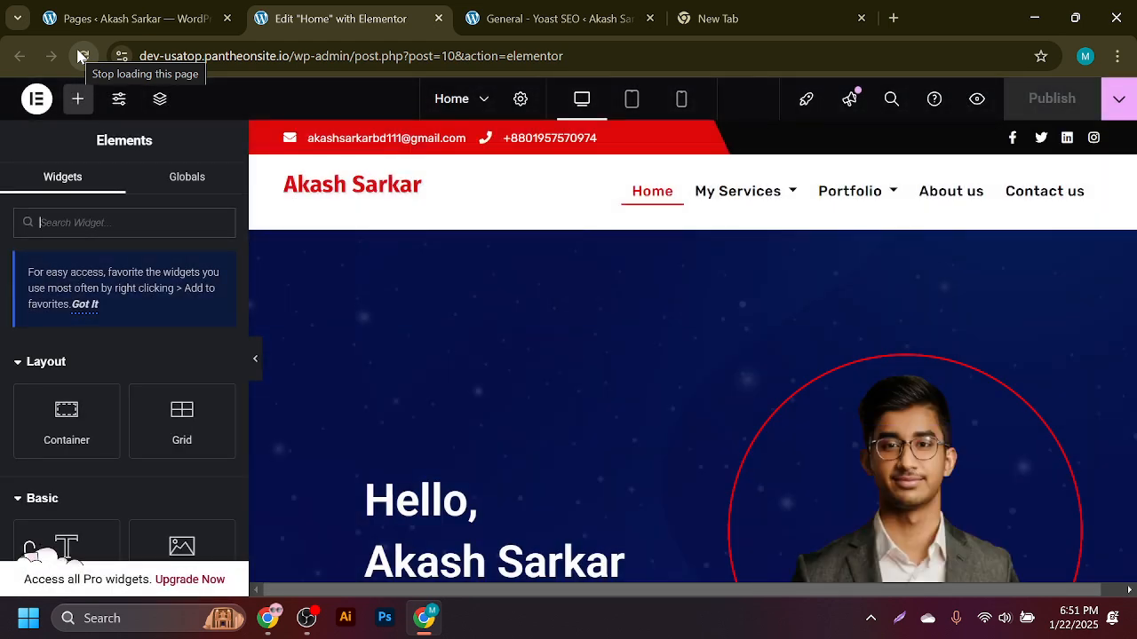
# - Collapse the Layout and Basic widget categories in the Elements panel
pyautogui.scroll(-3, 183, 278)
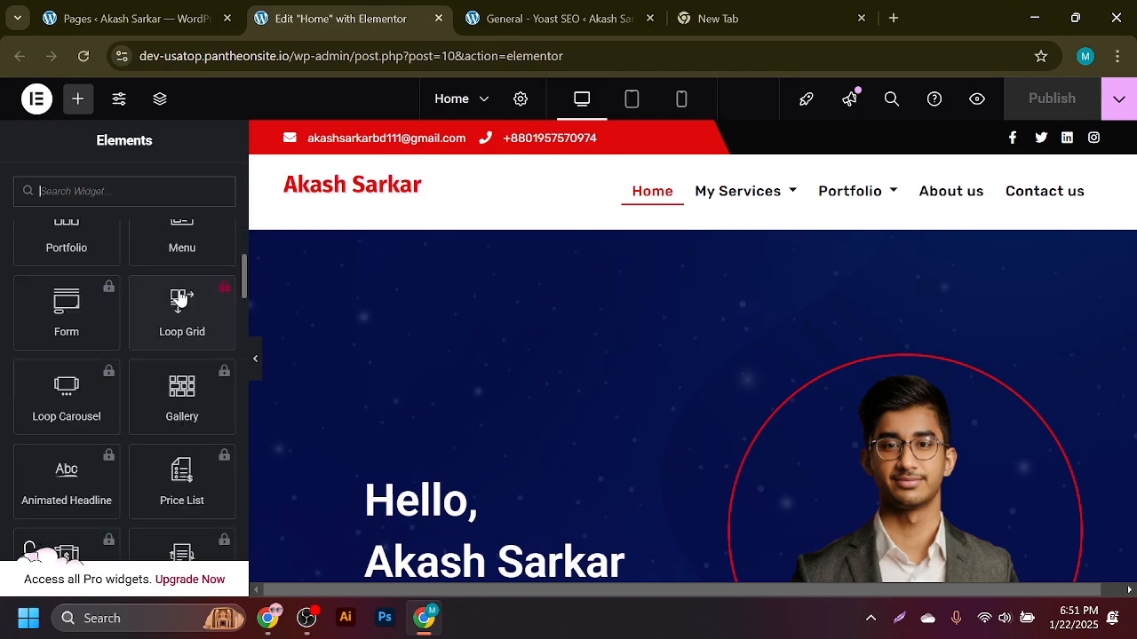
pyautogui.scroll(10, 174, 316)
pyautogui.scroll(-8, 1124, 229)
pyautogui.scroll(-10, 1092, 252)
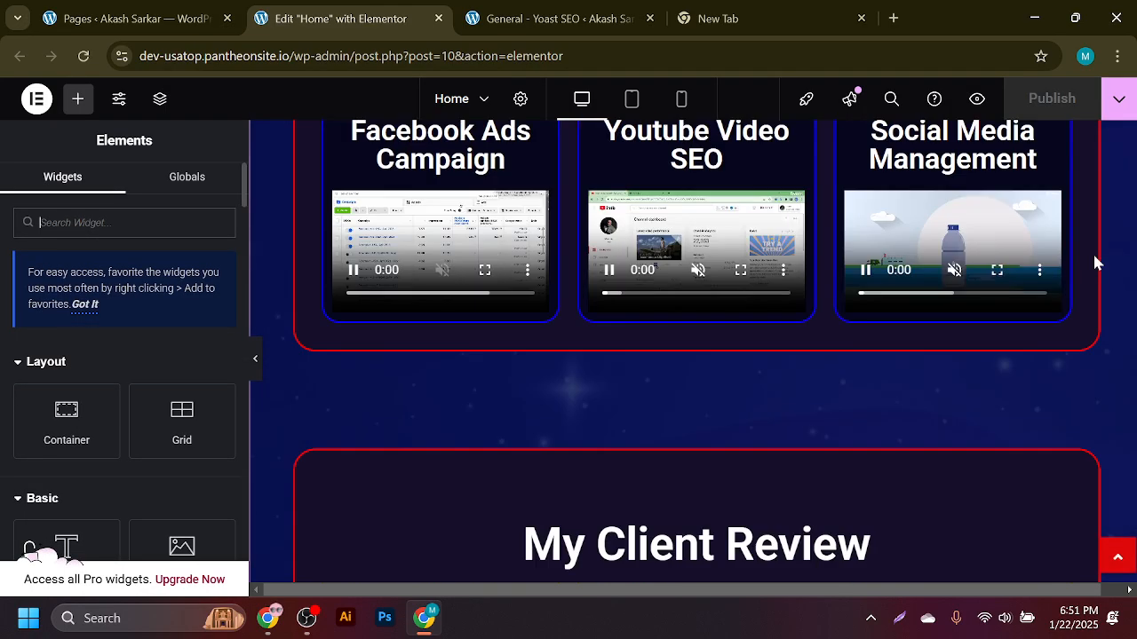
pyautogui.scroll(8, 730, 299)
pyautogui.scroll(15, 730, 307)
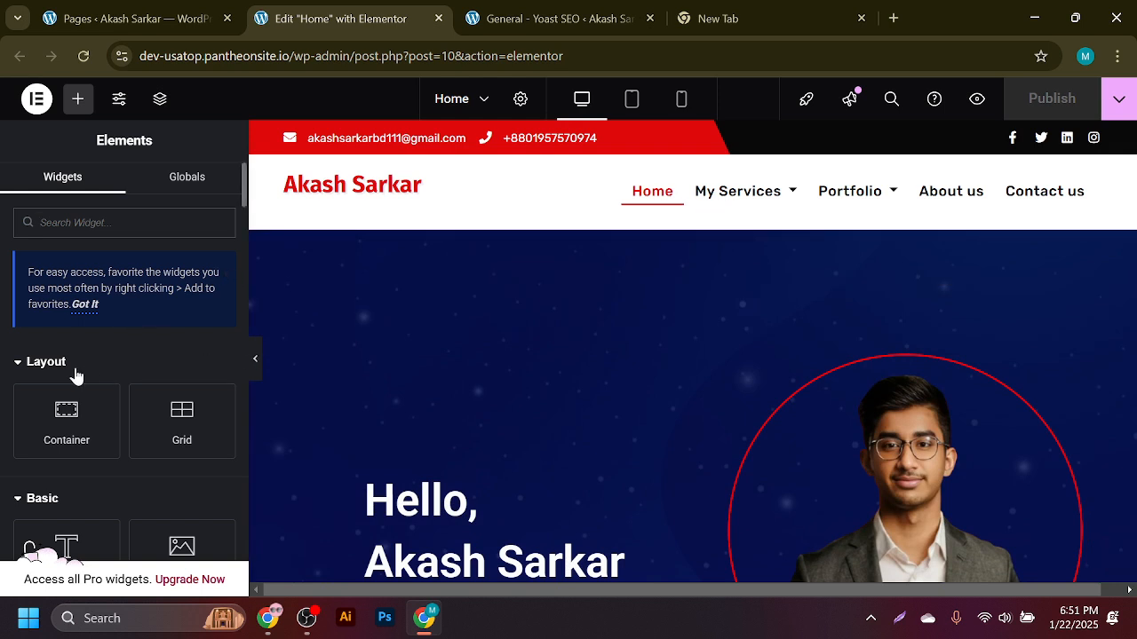
pyautogui.click(39, 364)
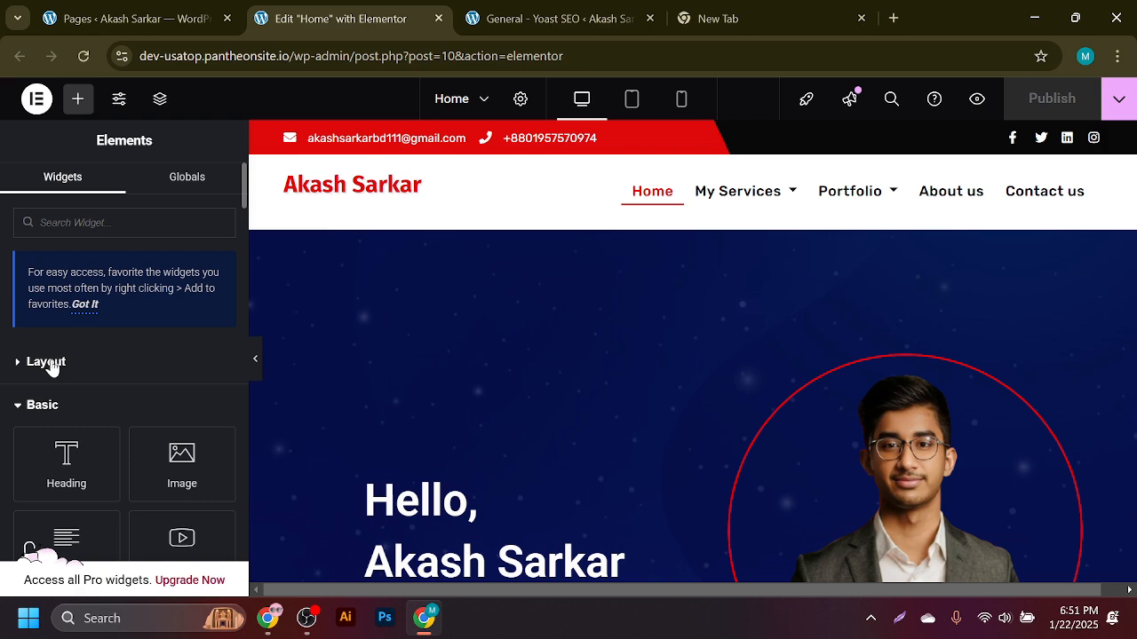
pyautogui.click(52, 364)
pyautogui.click(51, 364)
pyautogui.click(53, 409)
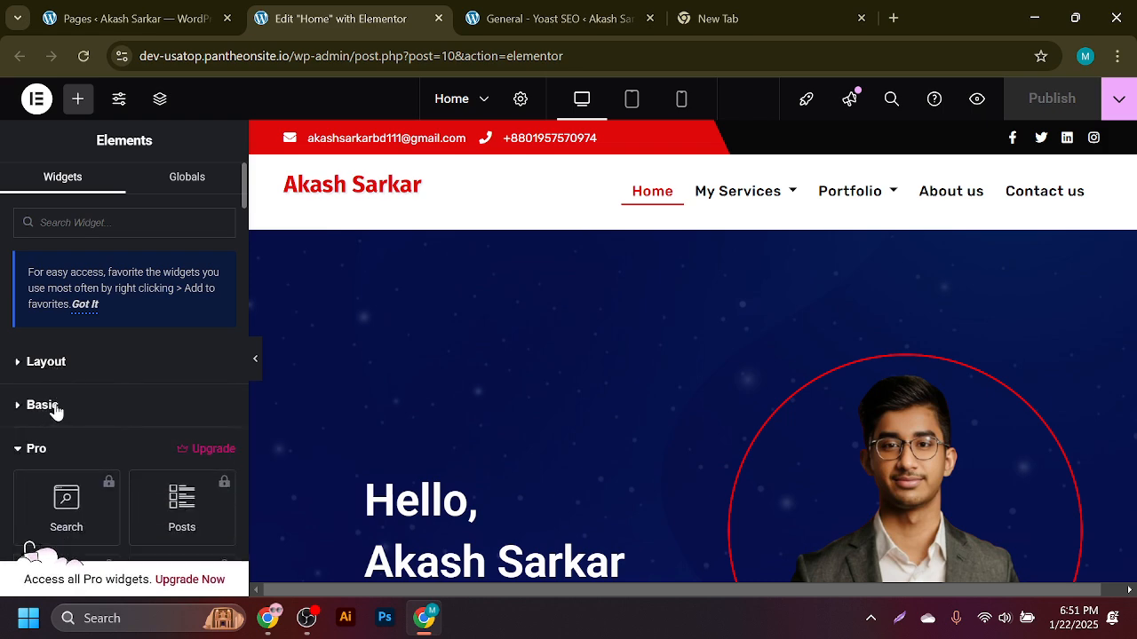
# - Toggle the Globals section and back to Widgets, then return to the WordPress Pages list
pyautogui.scroll(-15, 69, 396)
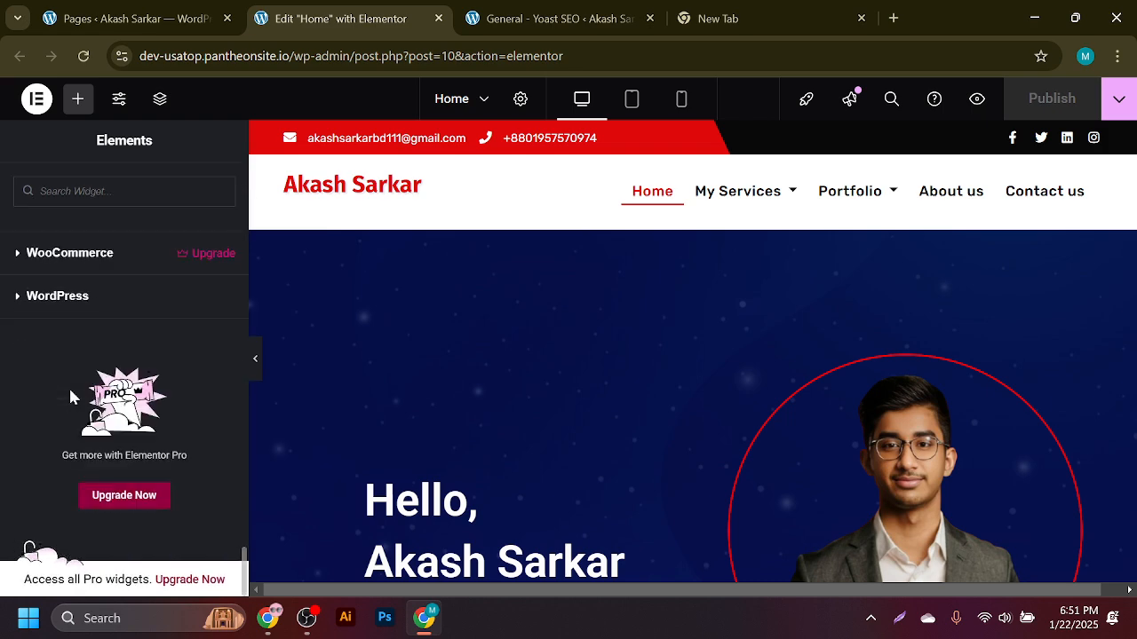
pyautogui.scroll(15, 89, 337)
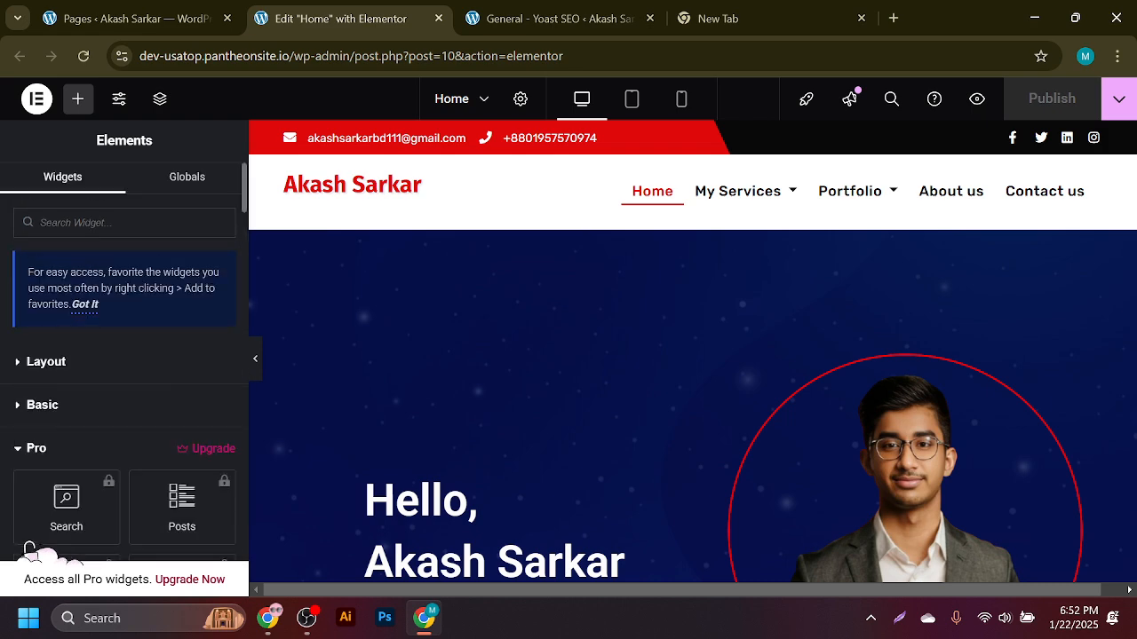
pyautogui.click(114, 227)
pyautogui.click(180, 189)
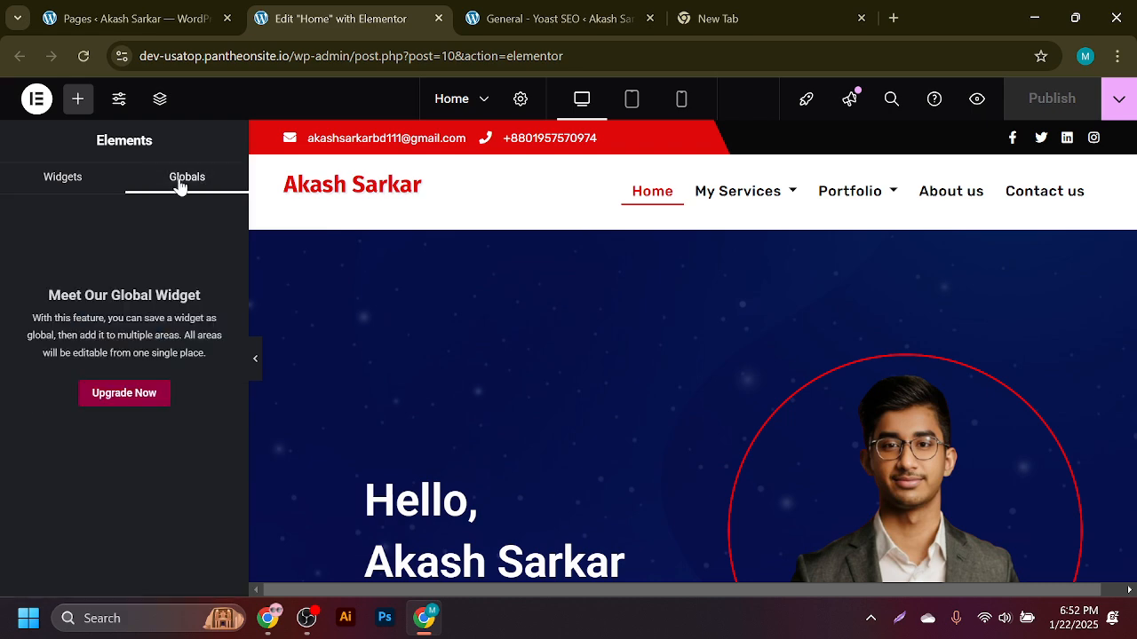
pyautogui.click(81, 182)
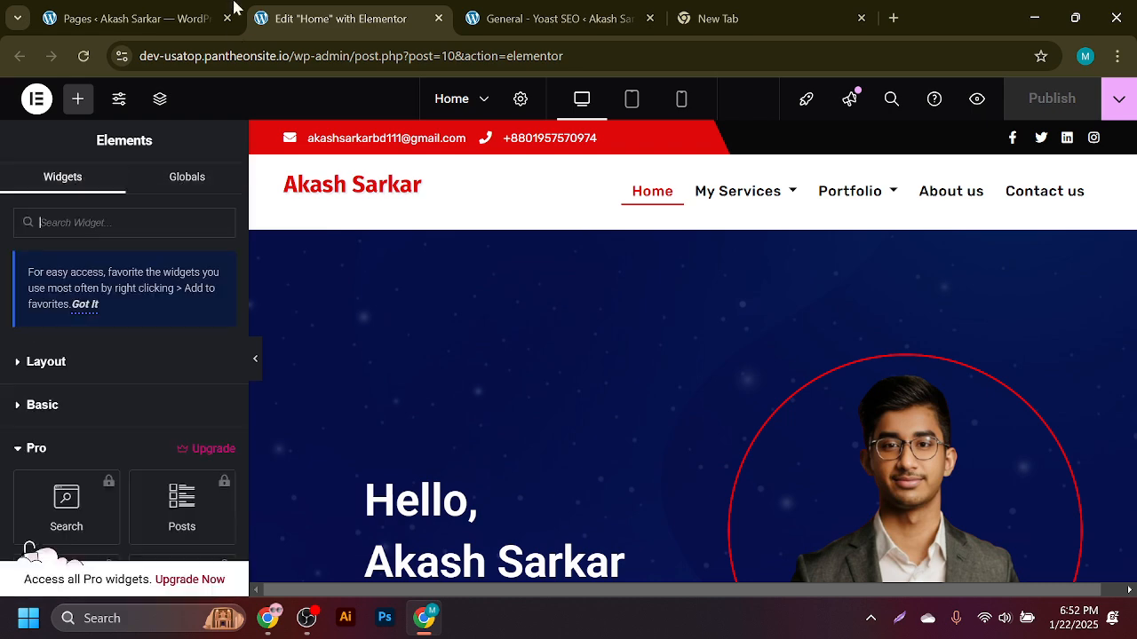
pyautogui.click(164, 13)
# - Reopen Home in Elementor in a new tab, closing the old editor, Yoast dashboard and blank tabs
pyautogui.scroll(-3, 470, 415)
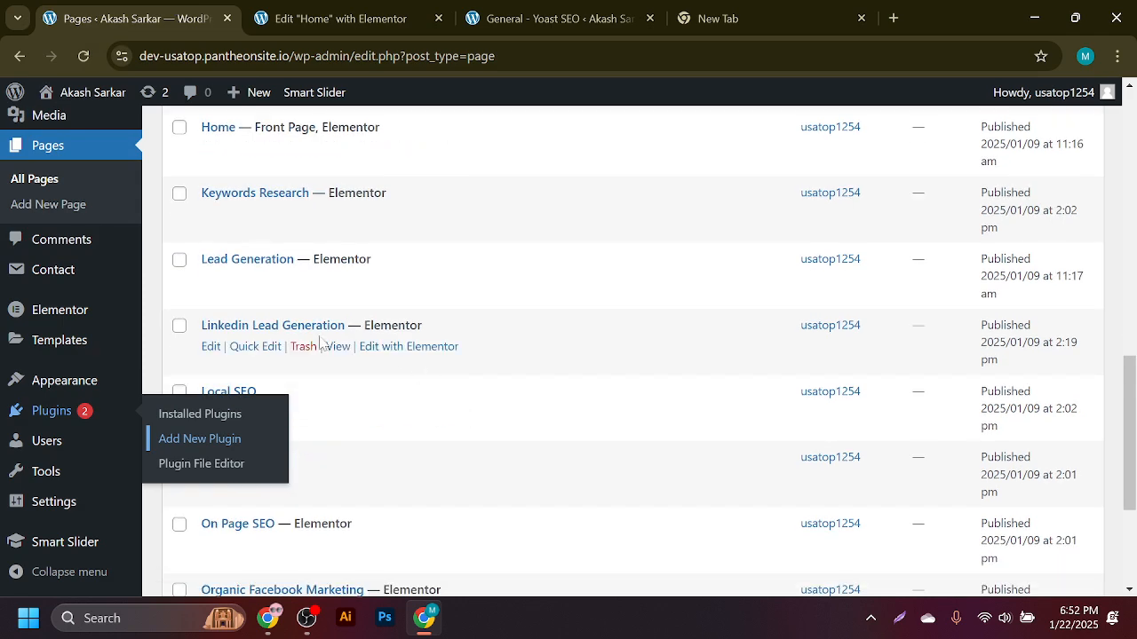
pyautogui.scroll(-4, 231, 352)
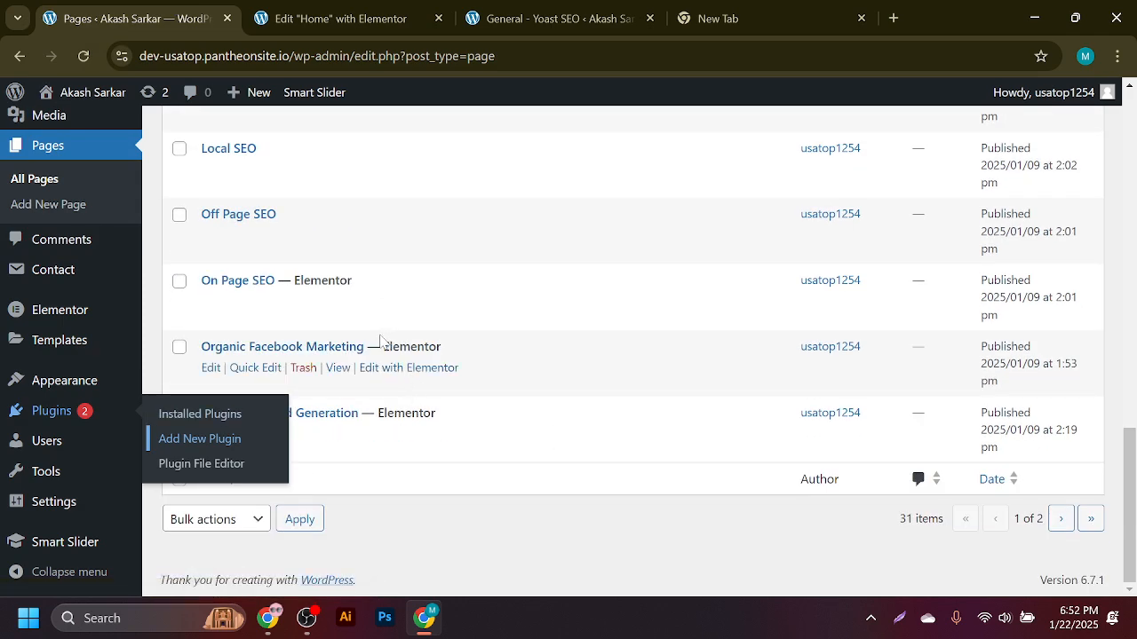
pyautogui.scroll(3, 382, 342)
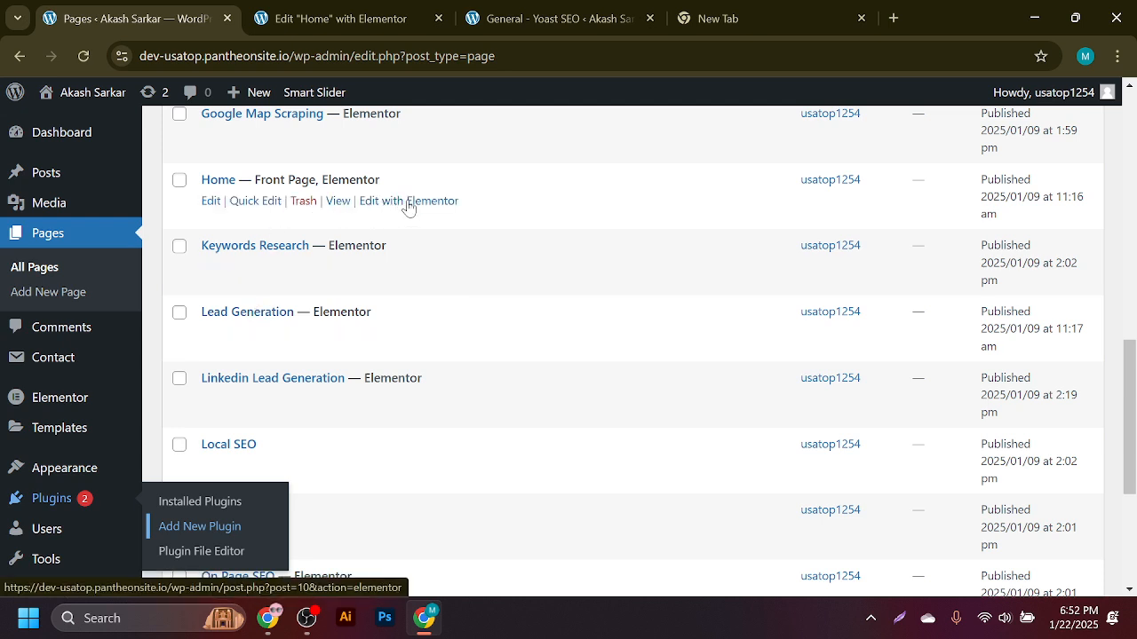
pyautogui.keyDown('ctrl'); pyautogui.click(388, 207); pyautogui.keyUp('ctrl')
pyautogui.click(436, 9)
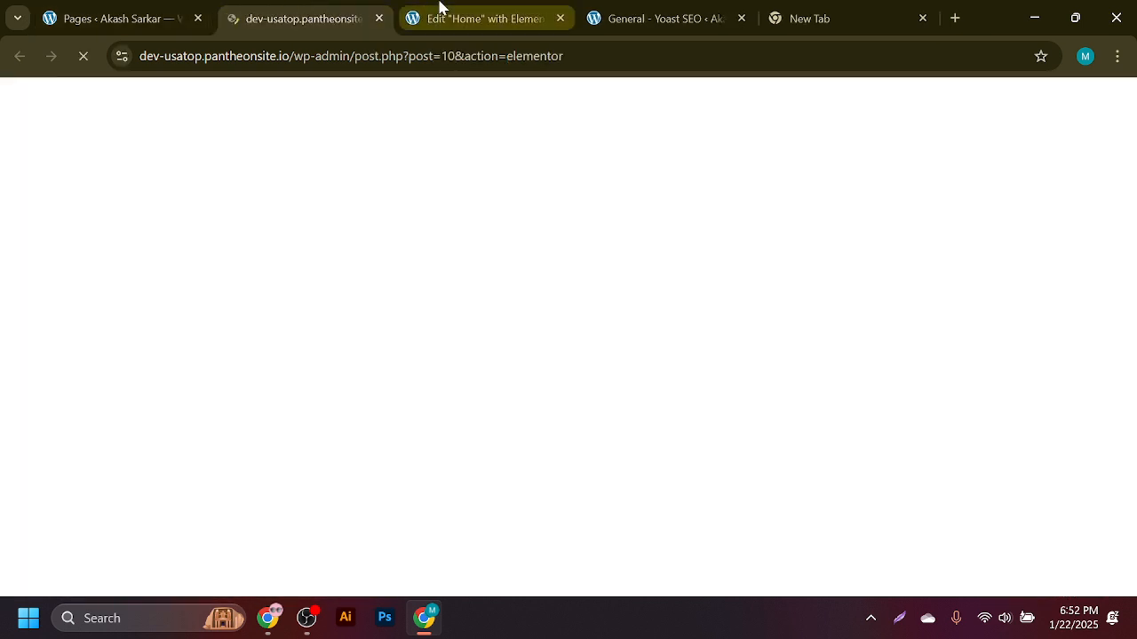
pyautogui.click(558, 18)
pyautogui.click(558, 18)
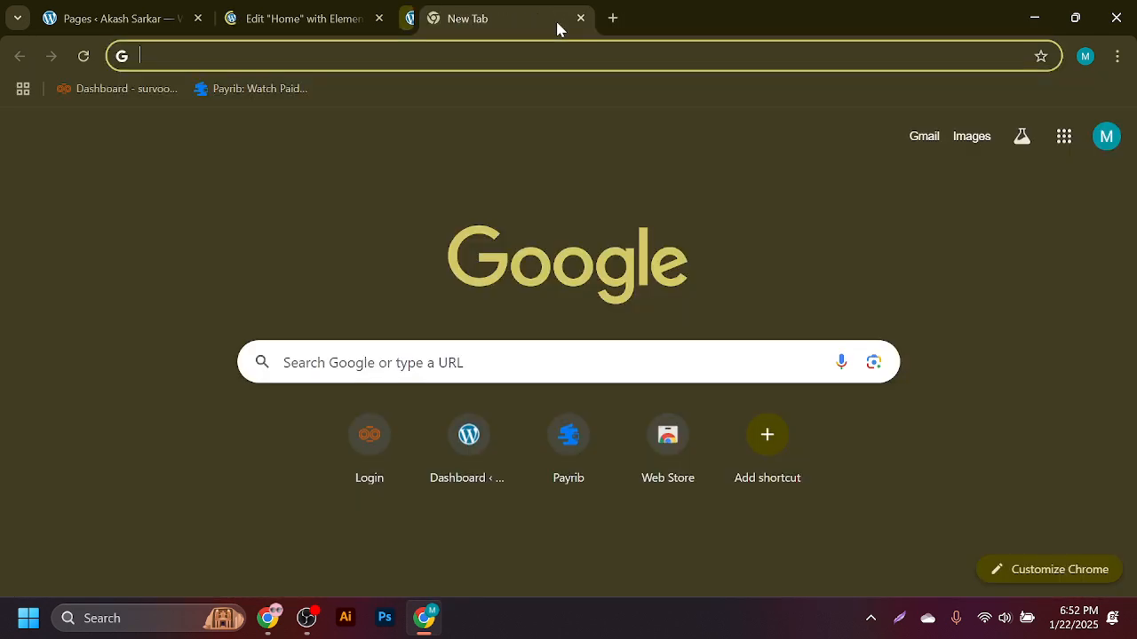
pyautogui.click(391, 11)
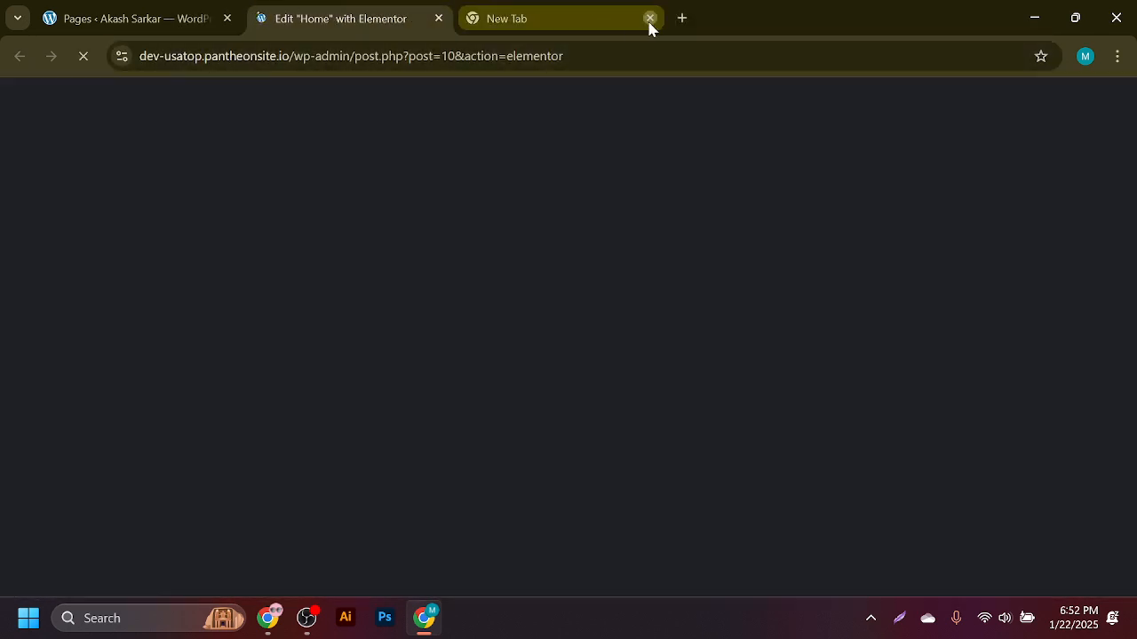
pyautogui.click(649, 18)
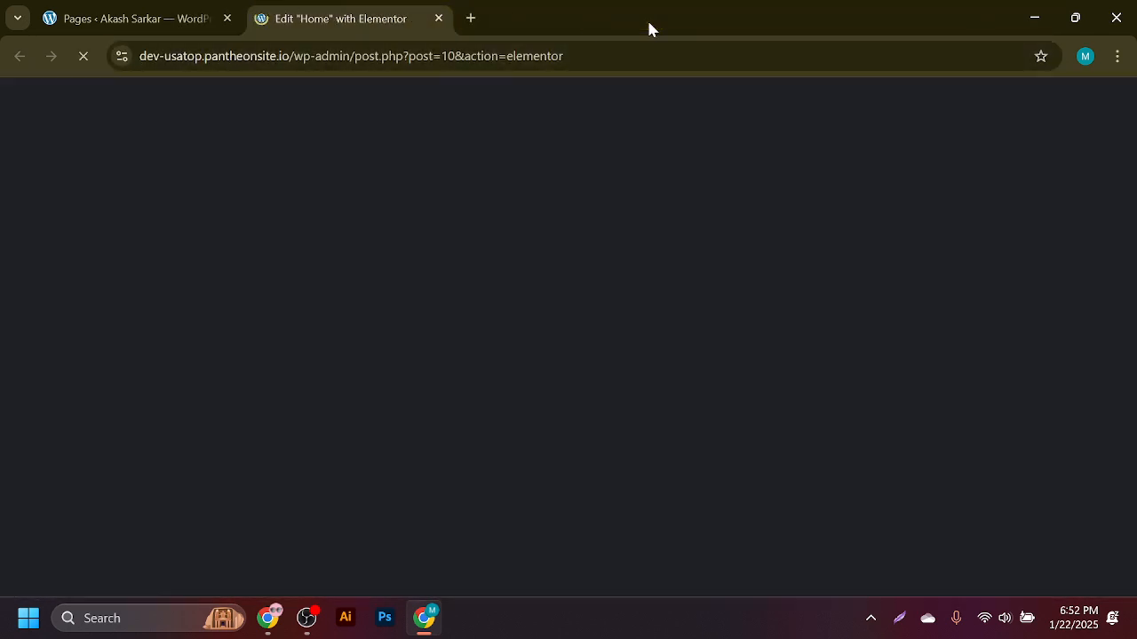
pyautogui.click(196, 11)
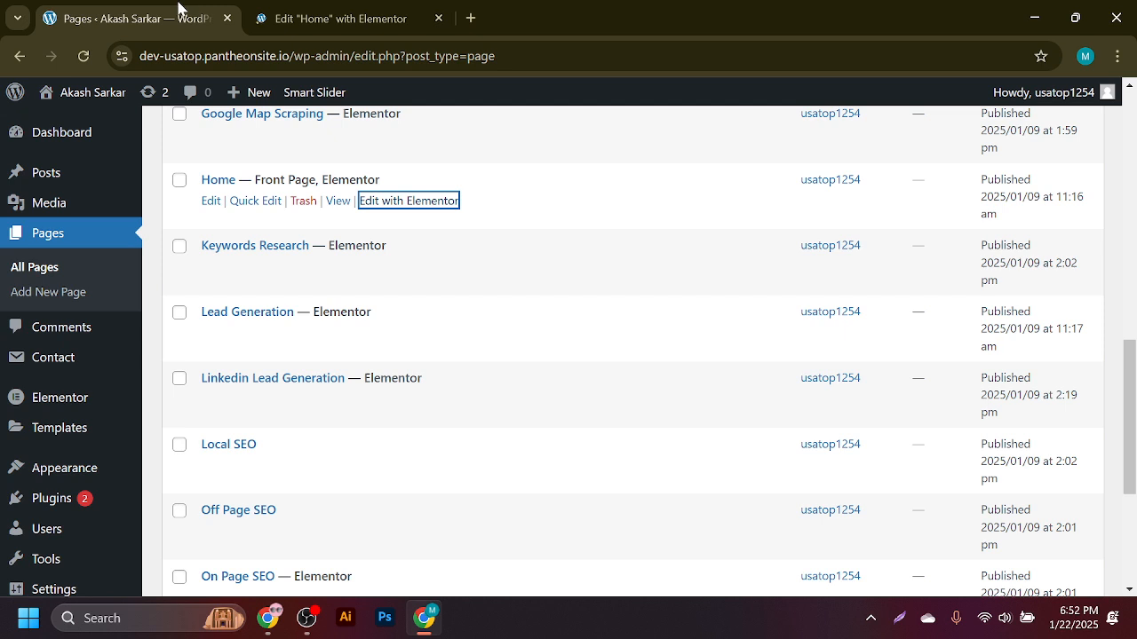
# - Open the Home page's block editor in a new tab and show its Yoast SEO panel
pyautogui.middleClick(211, 202)
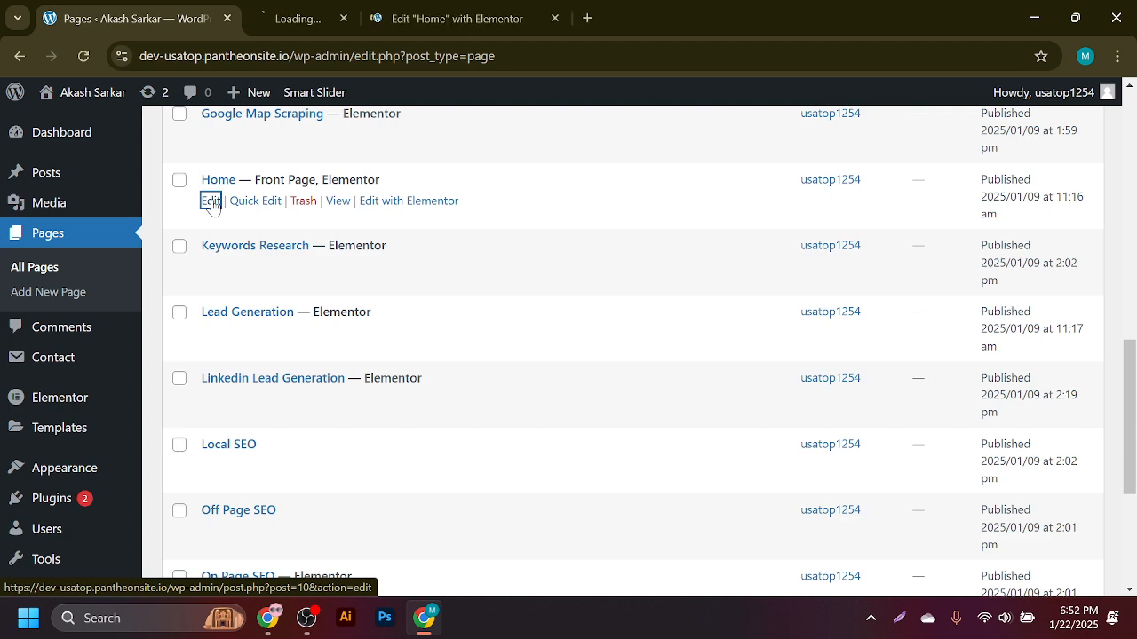
pyautogui.click(335, 8)
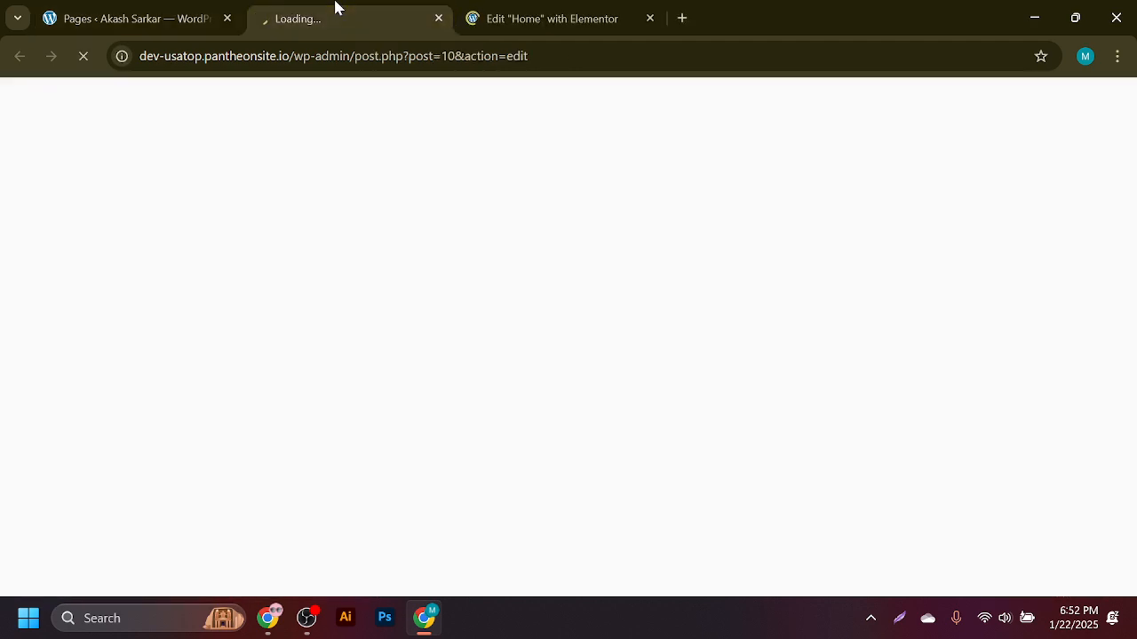
pyautogui.click(531, 9)
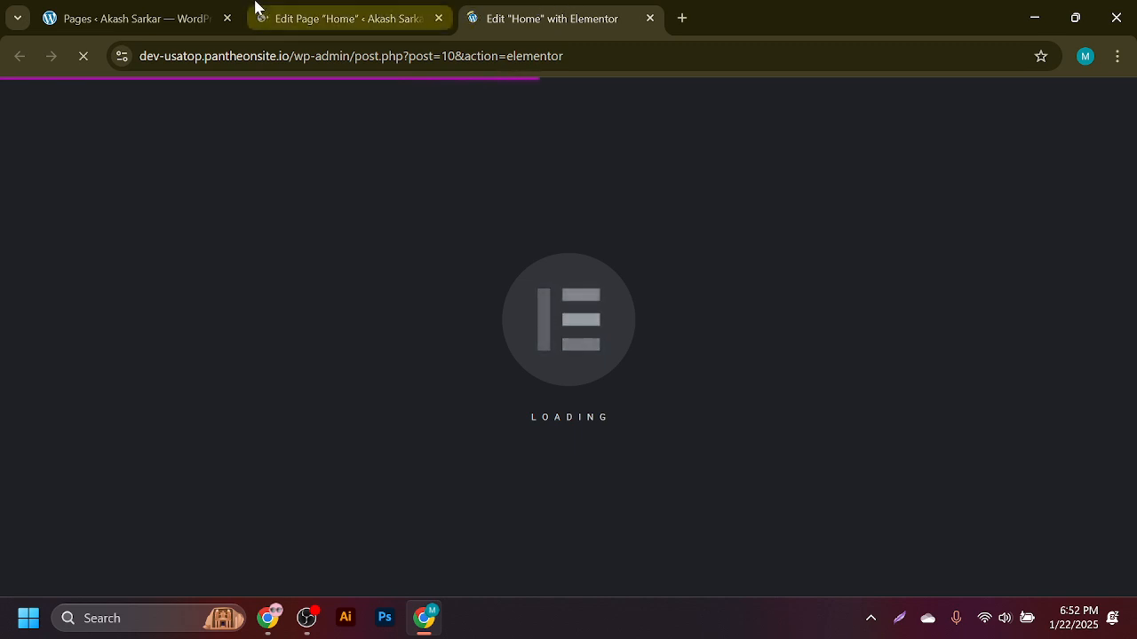
pyautogui.click(312, 4)
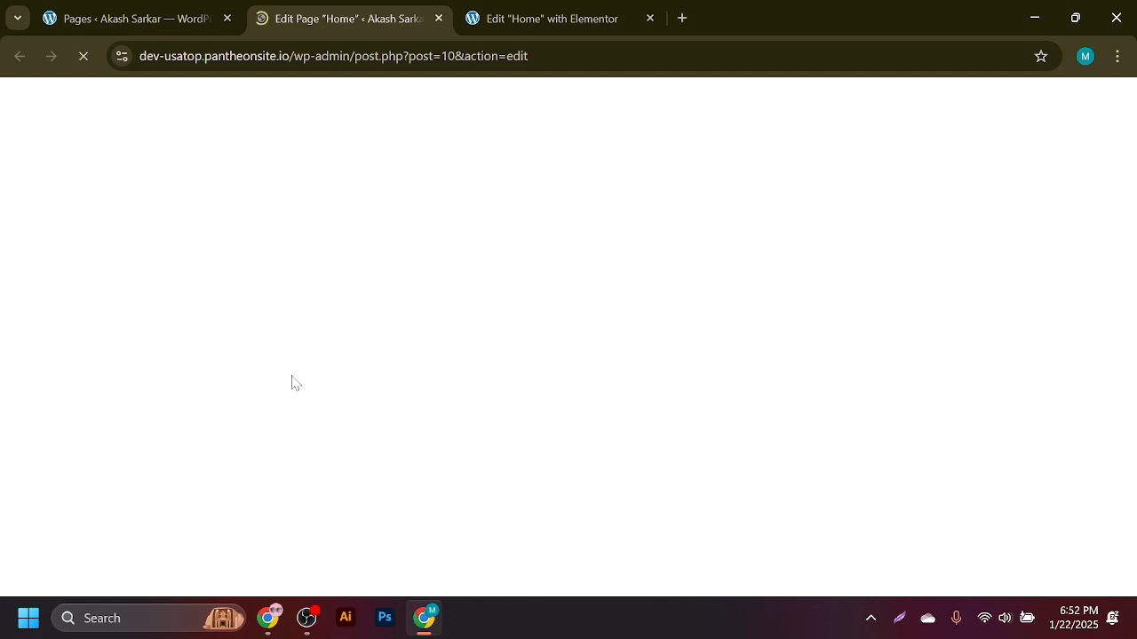
pyautogui.click(565, 9)
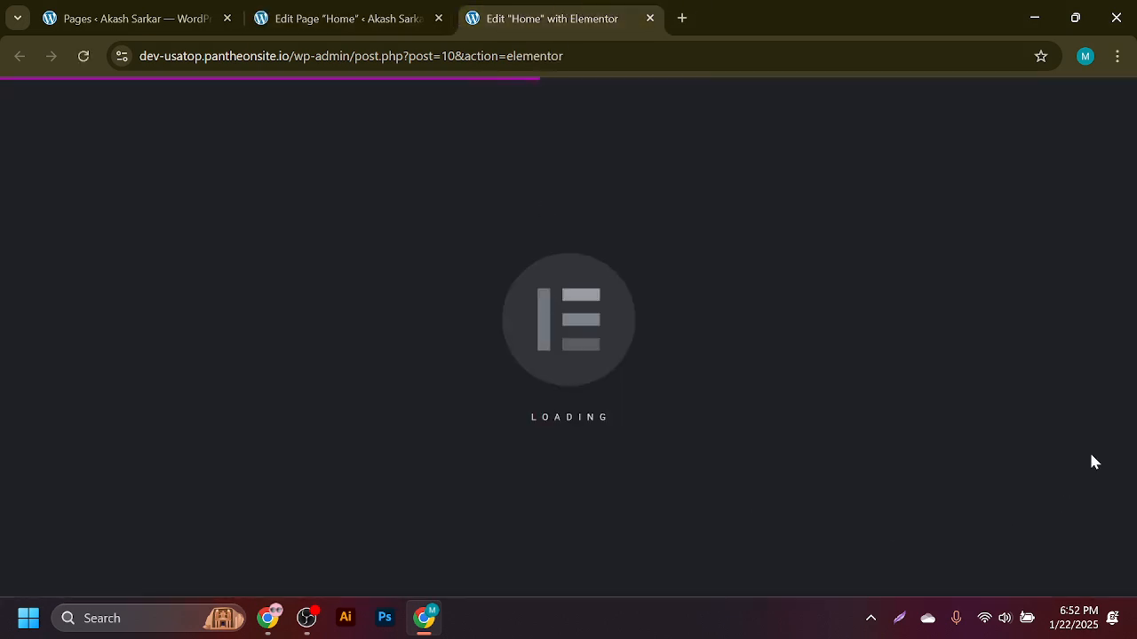
pyautogui.click(343, 9)
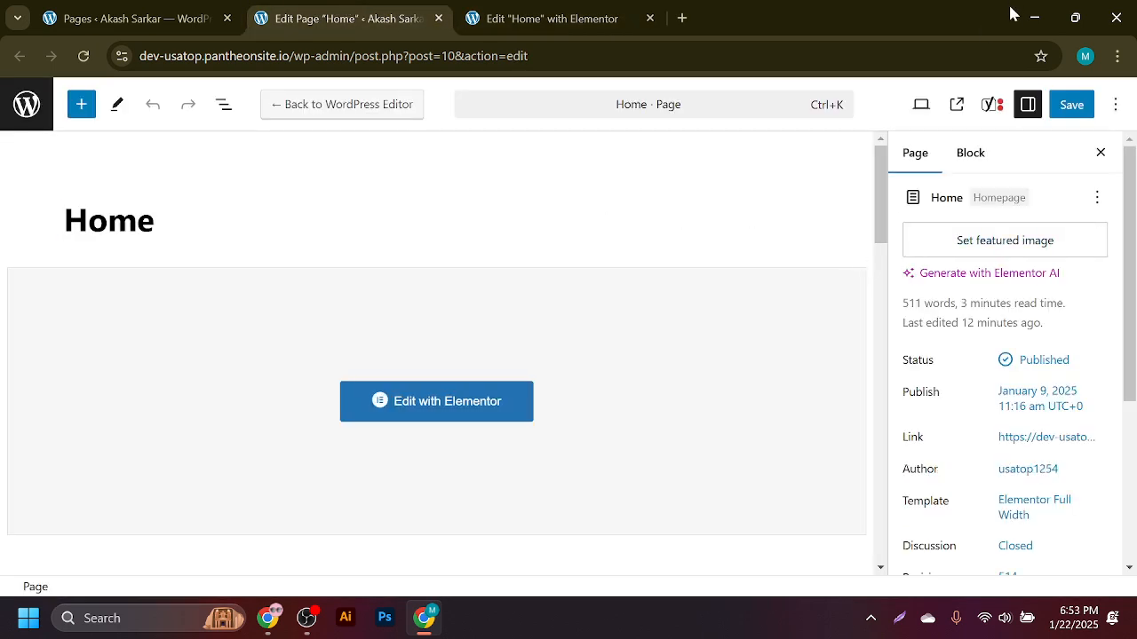
pyautogui.click(993, 105)
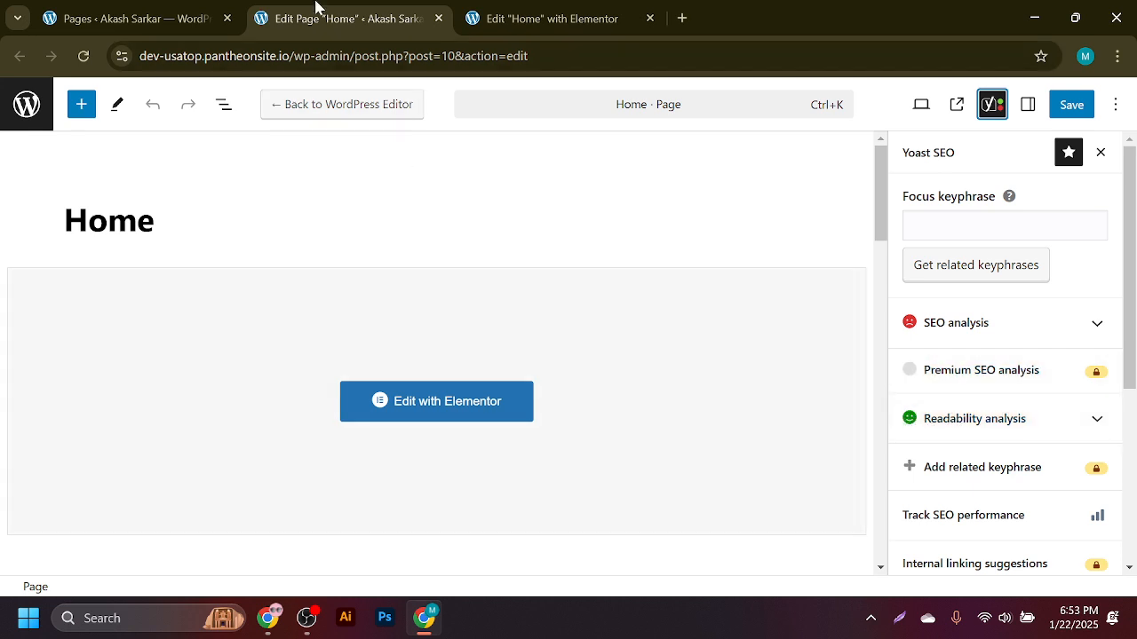
# - Switch back to the Home page in Elementor and scroll through its canvas
pyautogui.click(479, 13)
pyautogui.scroll(-20, 173, 279)
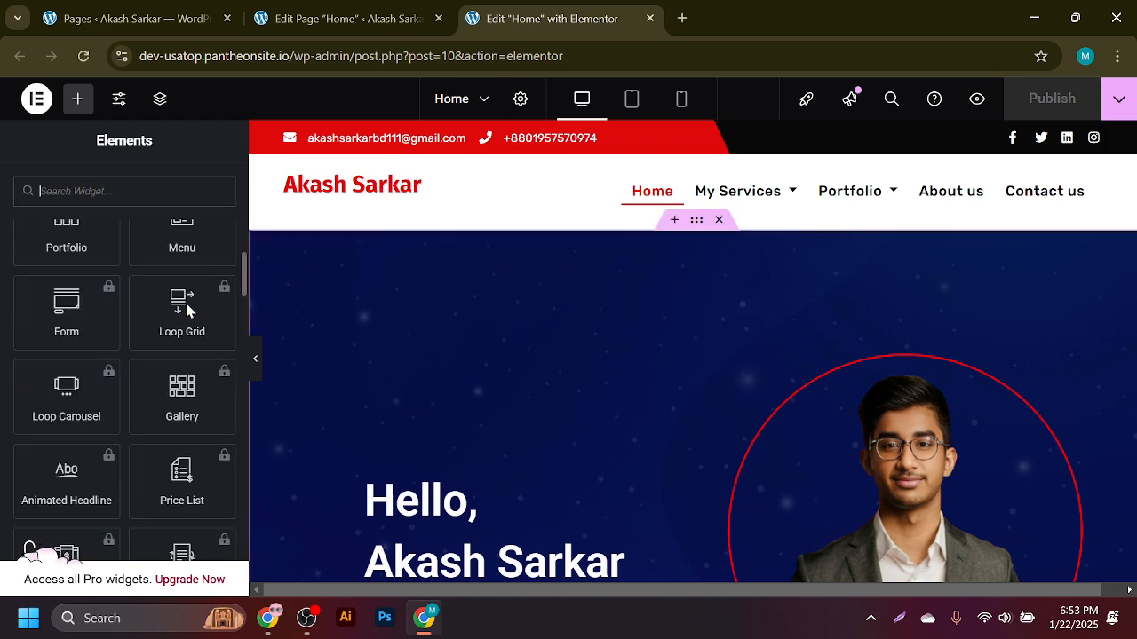
pyautogui.scroll(20, 180, 441)
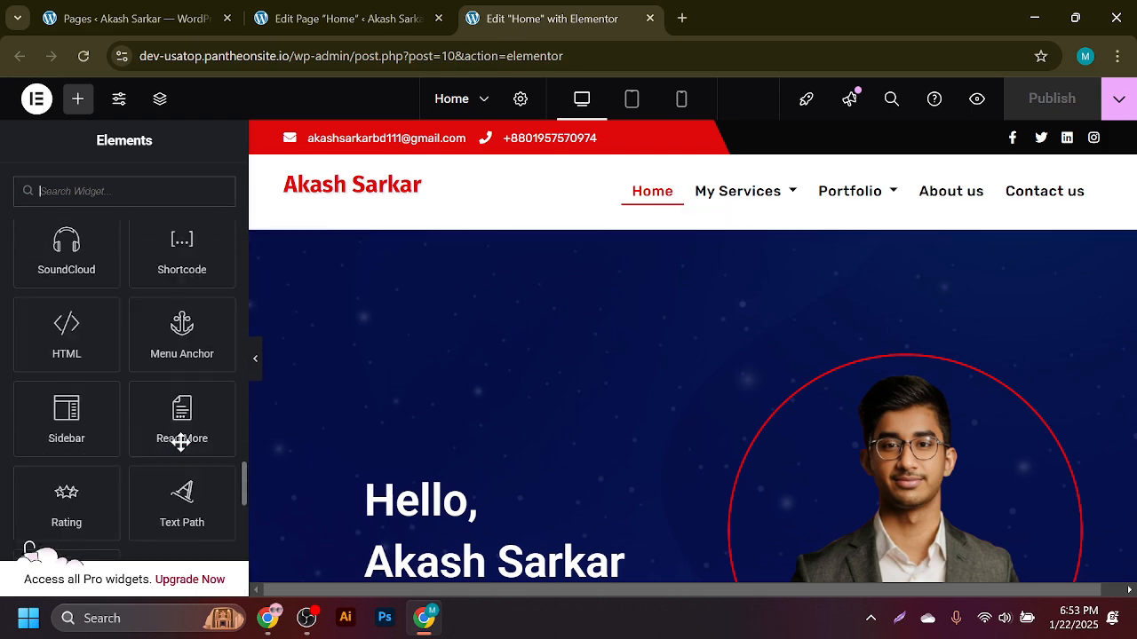
pyautogui.scroll(-3, 417, 404)
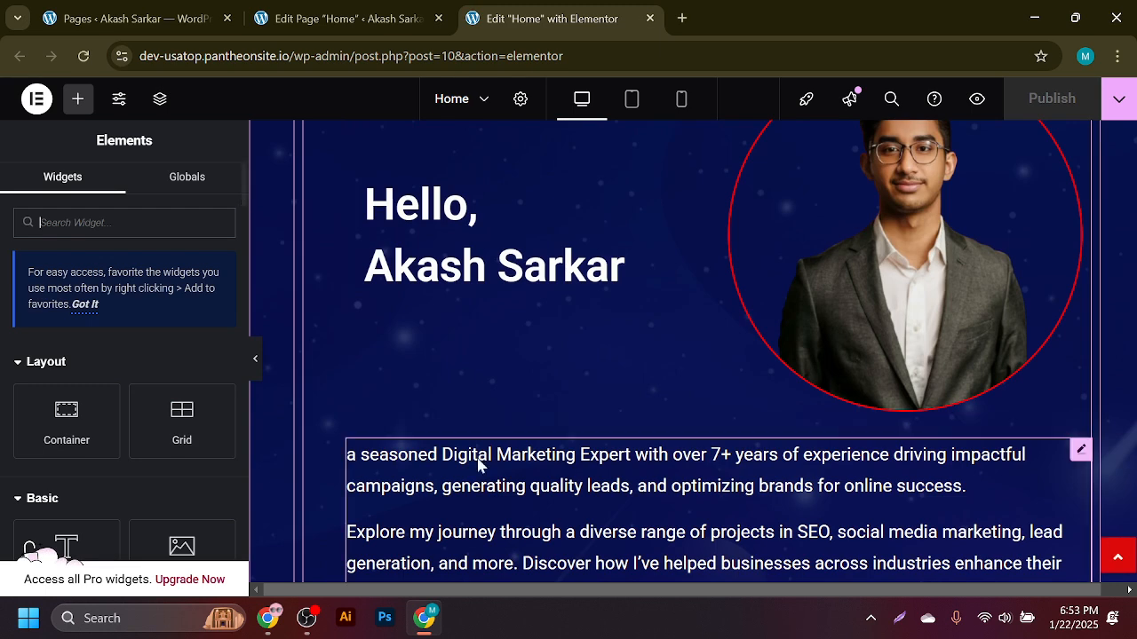
# - Expand the Home page's Yoast SEO analysis, scroll through its results, and select the Focus keyphrase field
pyautogui.click(347, 18)
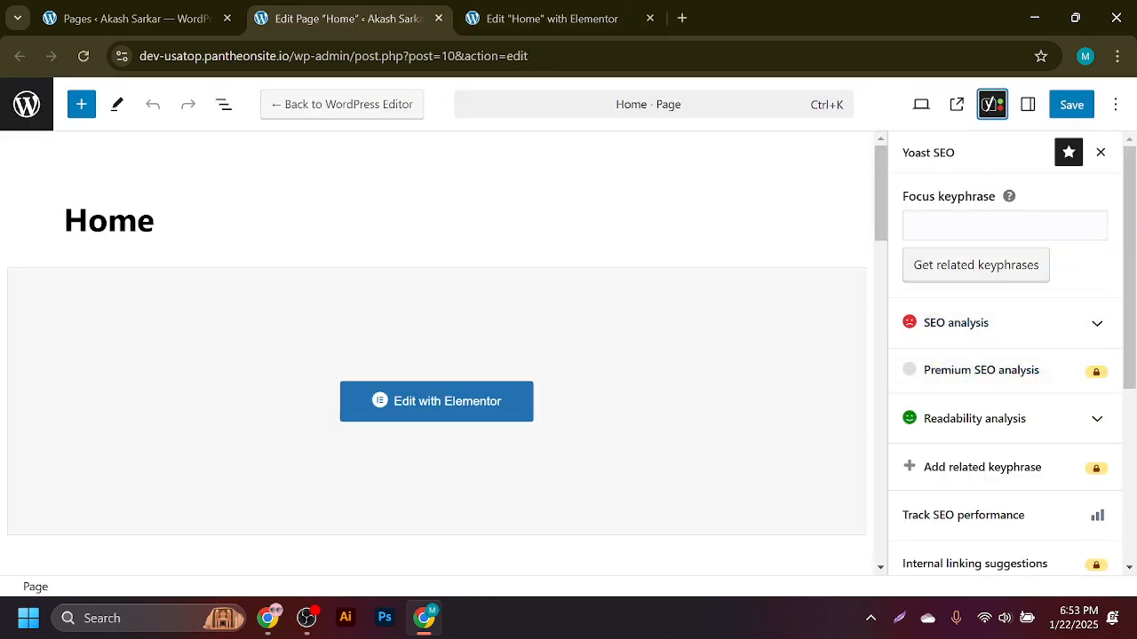
pyautogui.click(992, 325)
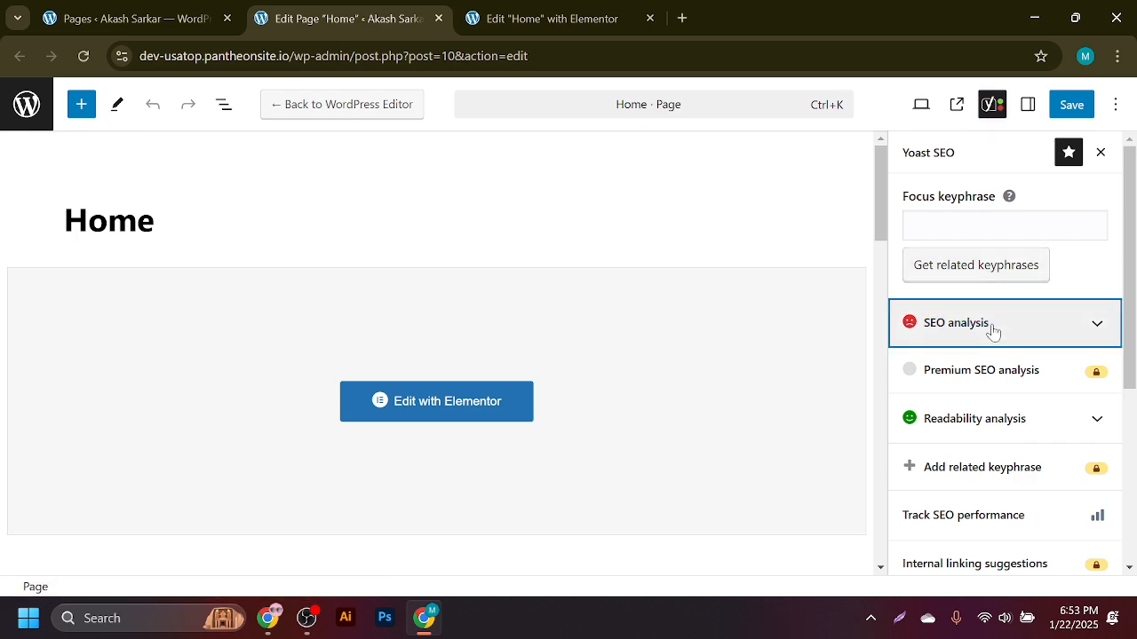
pyautogui.scroll(-3, 994, 327)
pyautogui.scroll(-5, 995, 326)
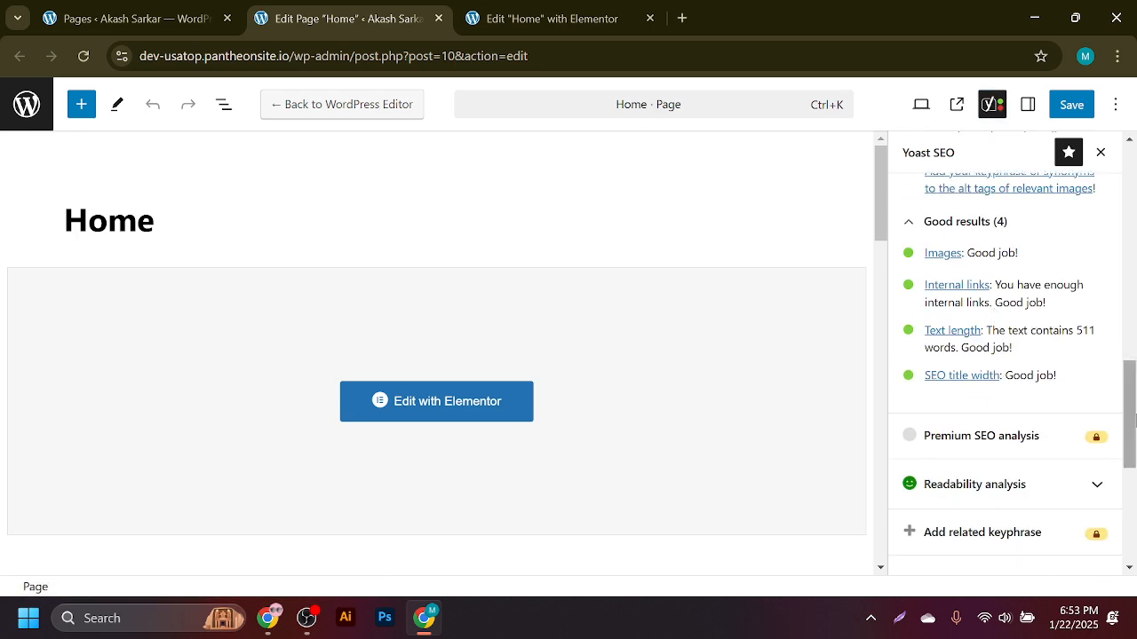
pyautogui.moveTo(1131, 432); pyautogui.dragTo(1133, 218)
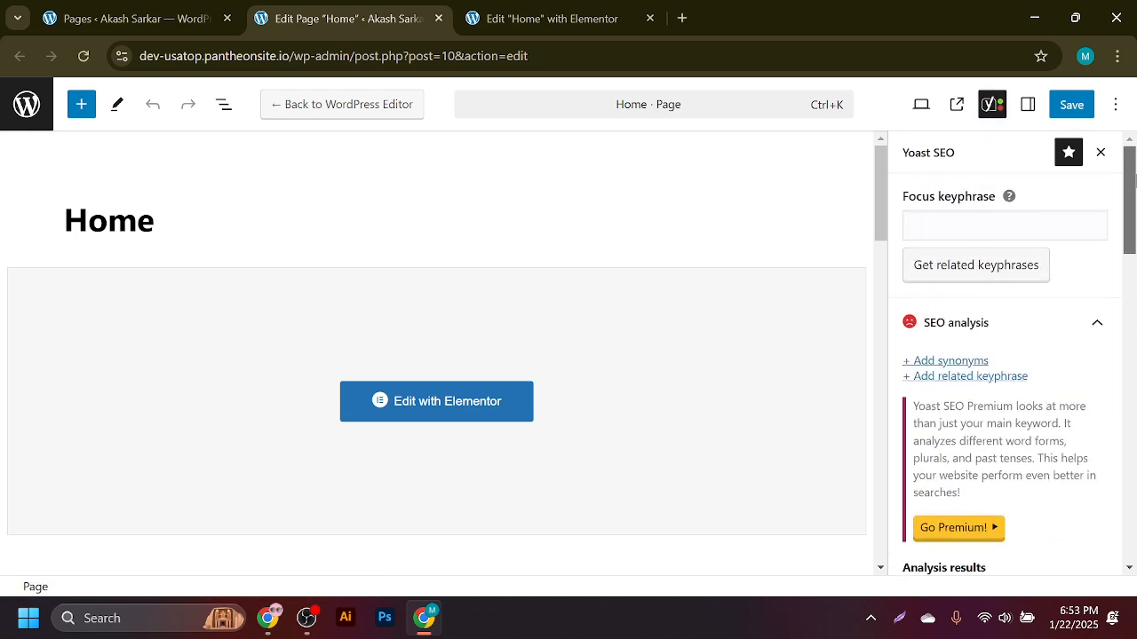
pyautogui.click(910, 225)
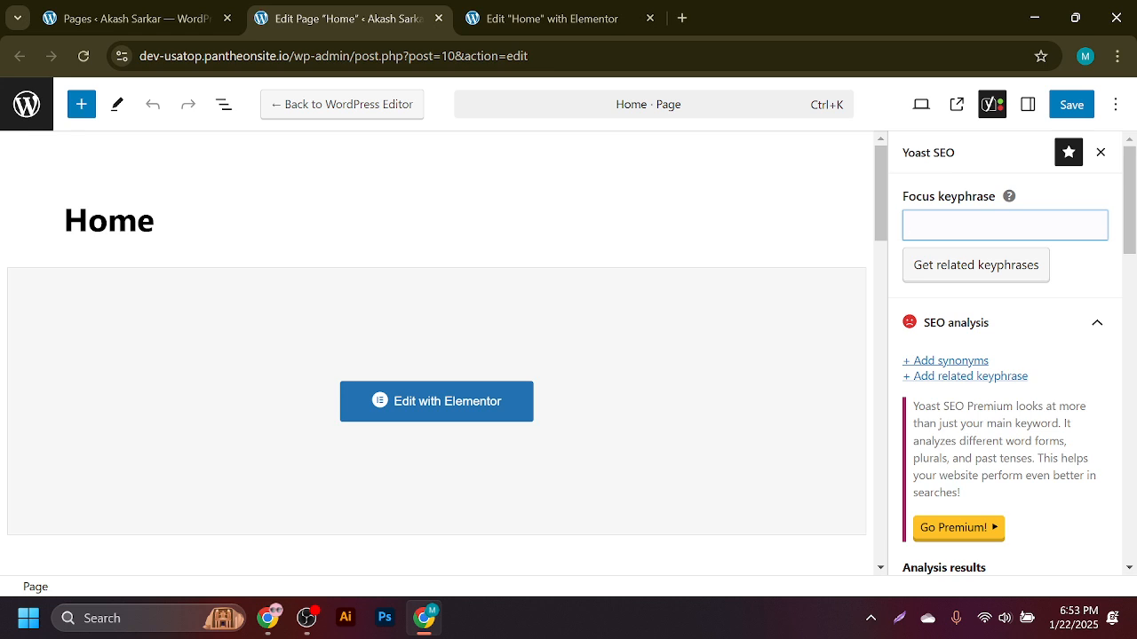
pyautogui.click(581, 11)
# - Open a new blank browser tab for a Google search
pyautogui.click(683, 18)
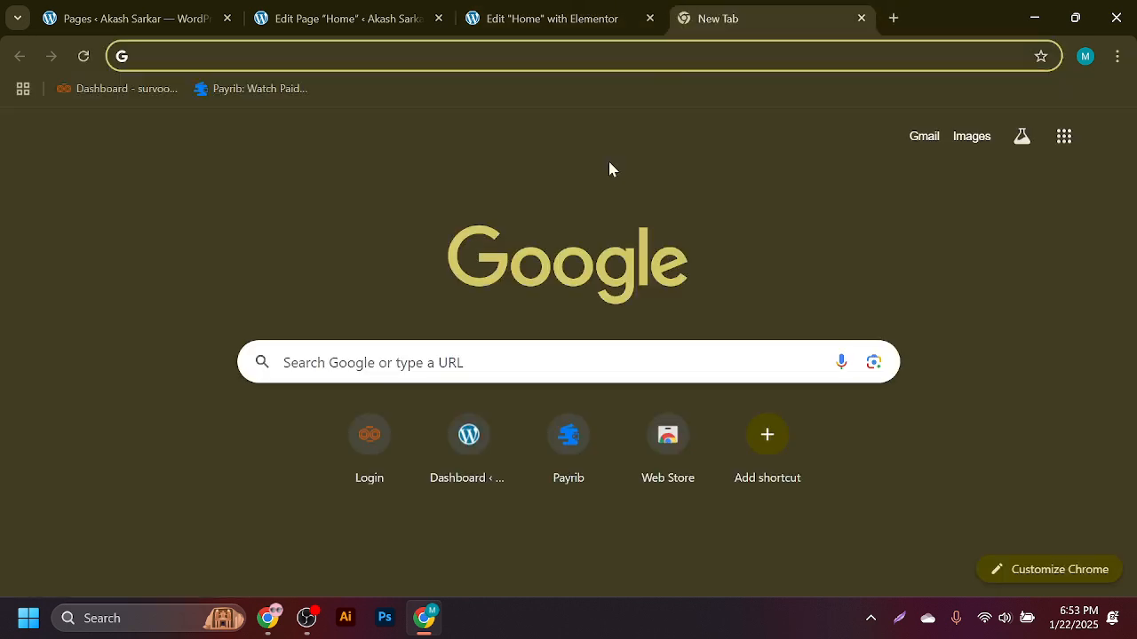
pyautogui.click(533, 55)
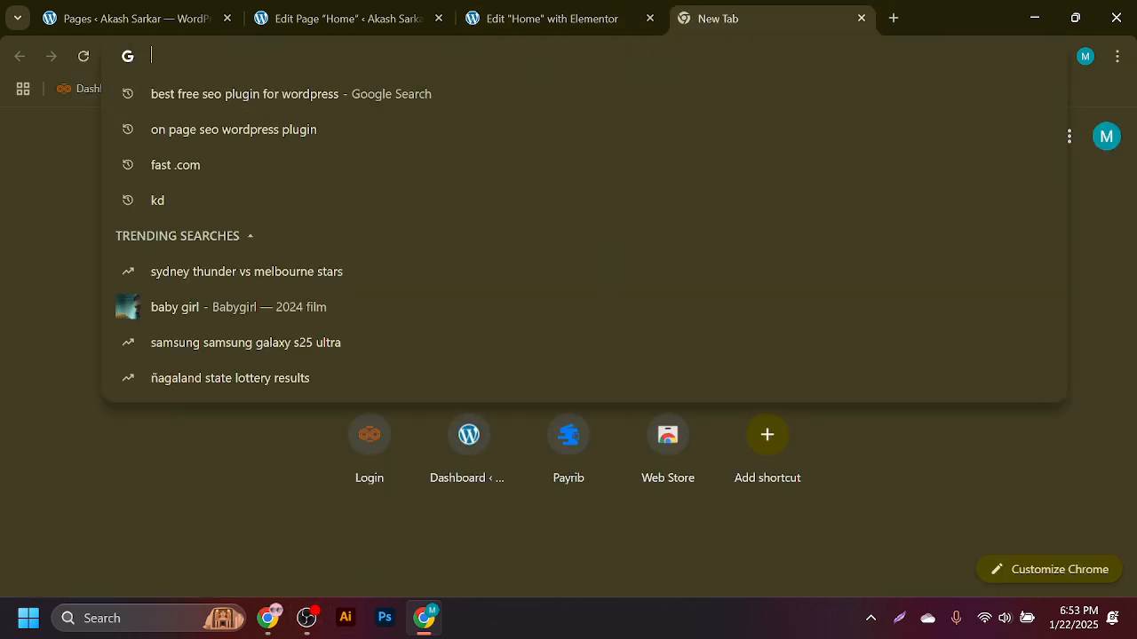
pyautogui.click(2, 229)
pyautogui.click(267, 56)
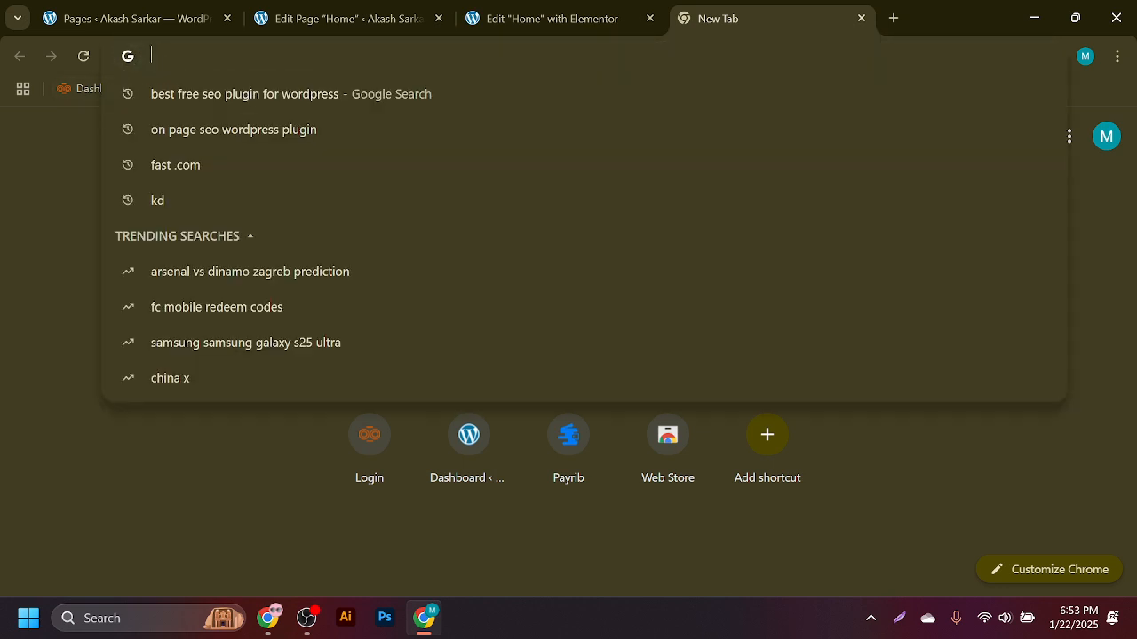
pyautogui.click(196, 9)
pyautogui.click(371, 9)
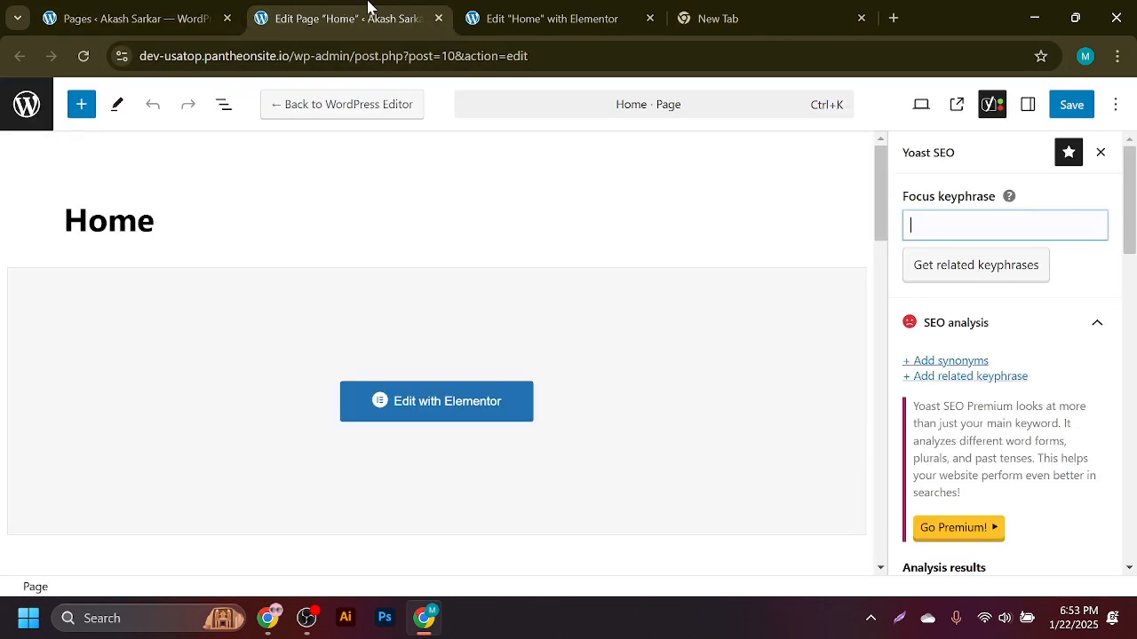
pyautogui.click(718, 11)
# - Search Google for 'best digital marketing agency in usa' and select the phrase to copy
pyautogui.click(400, 363)
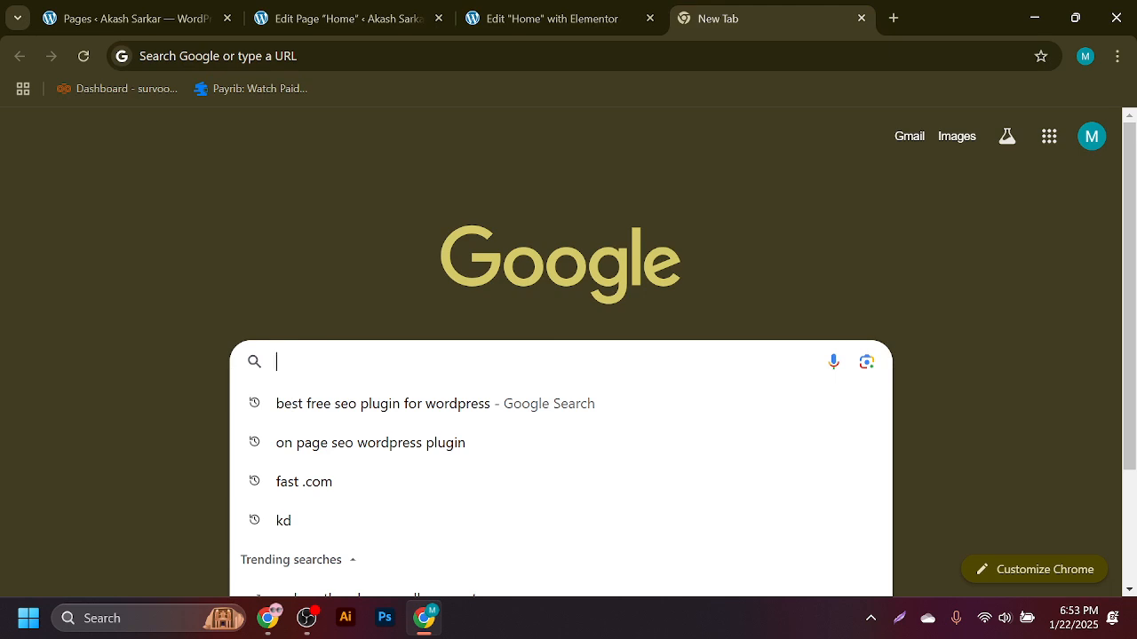
pyautogui.write('Best')
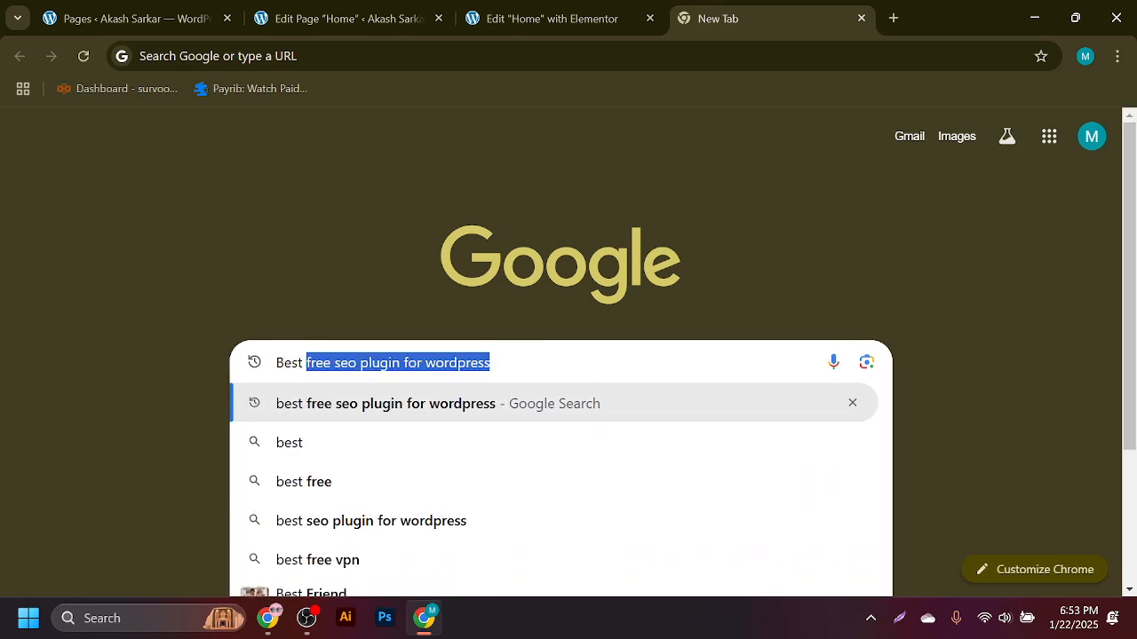
pyautogui.write(' bi')
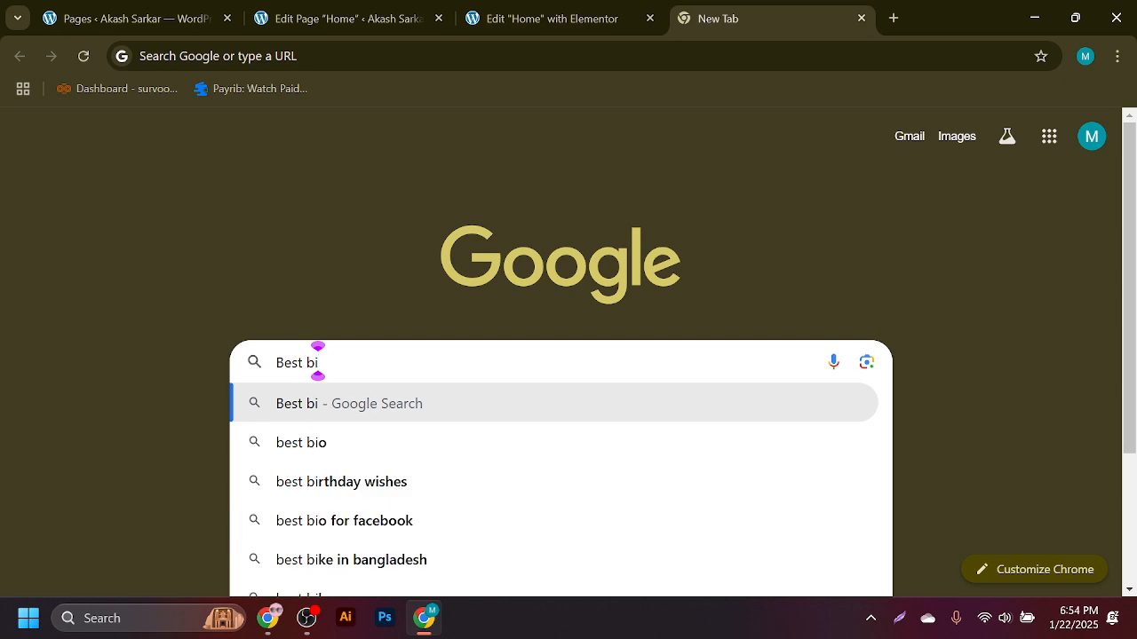
pyautogui.press('BackSpace')
pyautogui.press('BackSpace')
pyautogui.press('BackSpace')
pyautogui.write('di')
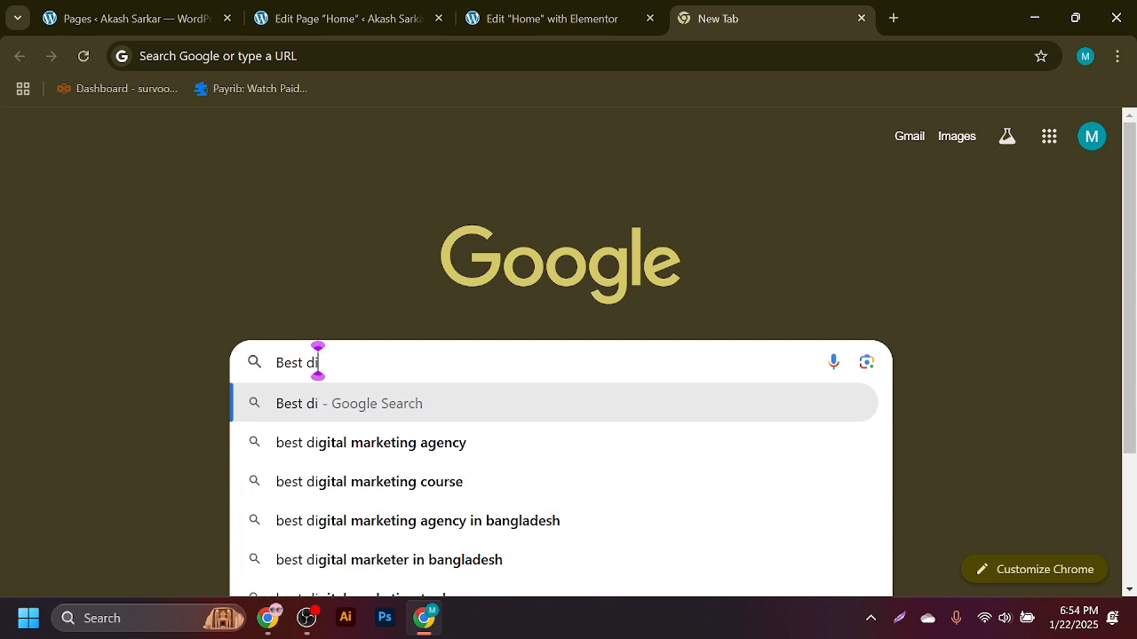
pyautogui.press('Down')
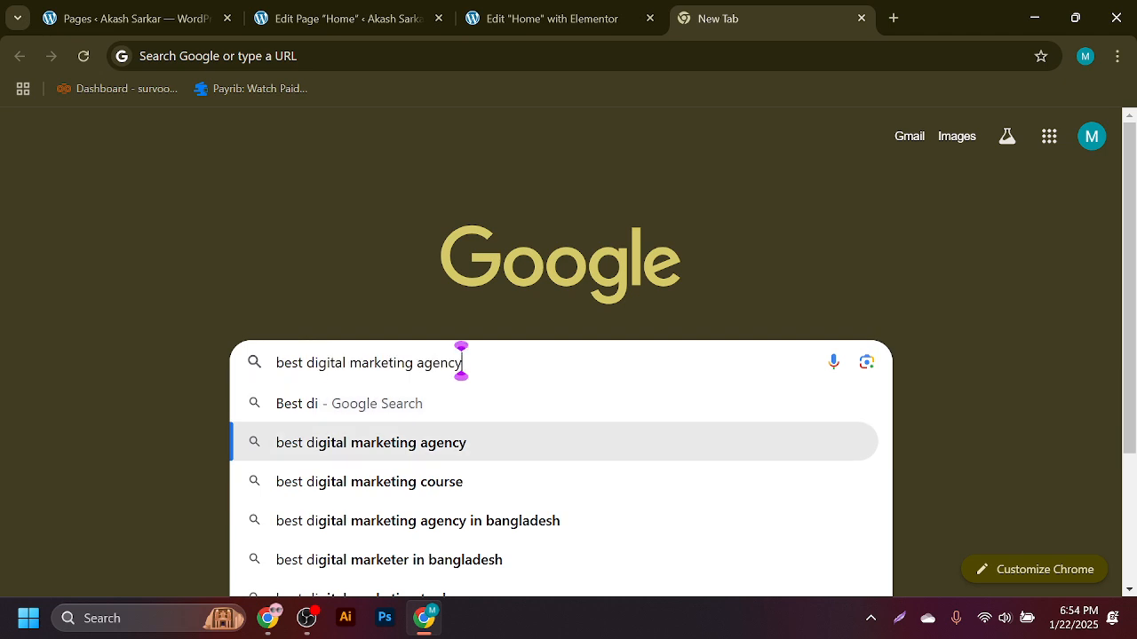
pyautogui.write('i')
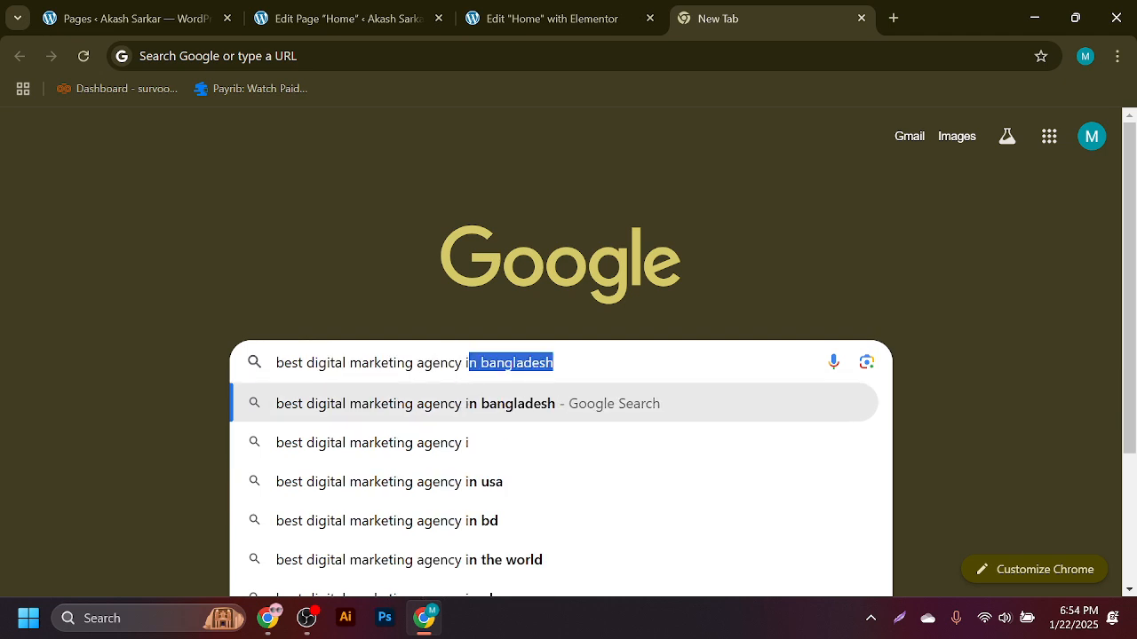
pyautogui.write('n usa')
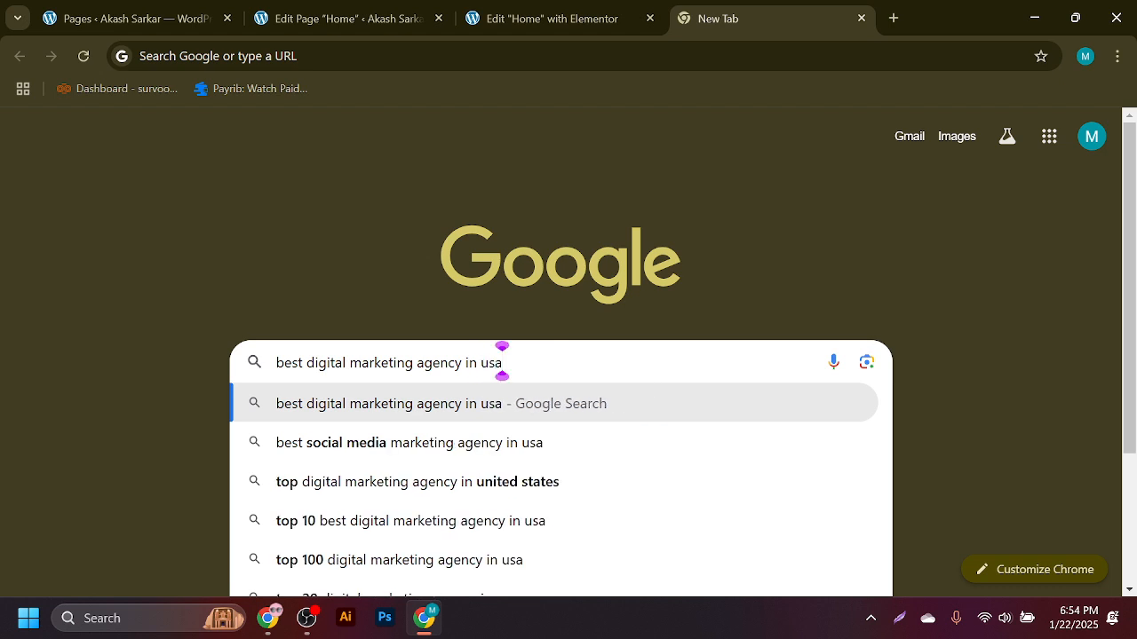
pyautogui.hotkey('ctrl', 'a')
pyautogui.hotkey('ctrl', 'c')
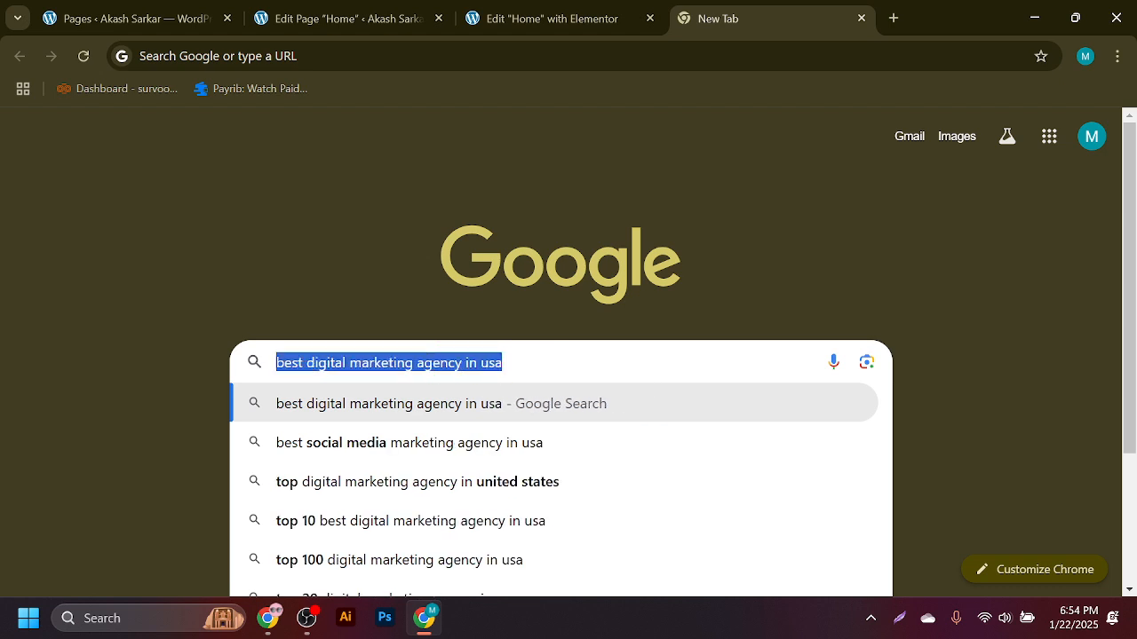
pyautogui.click(429, 10)
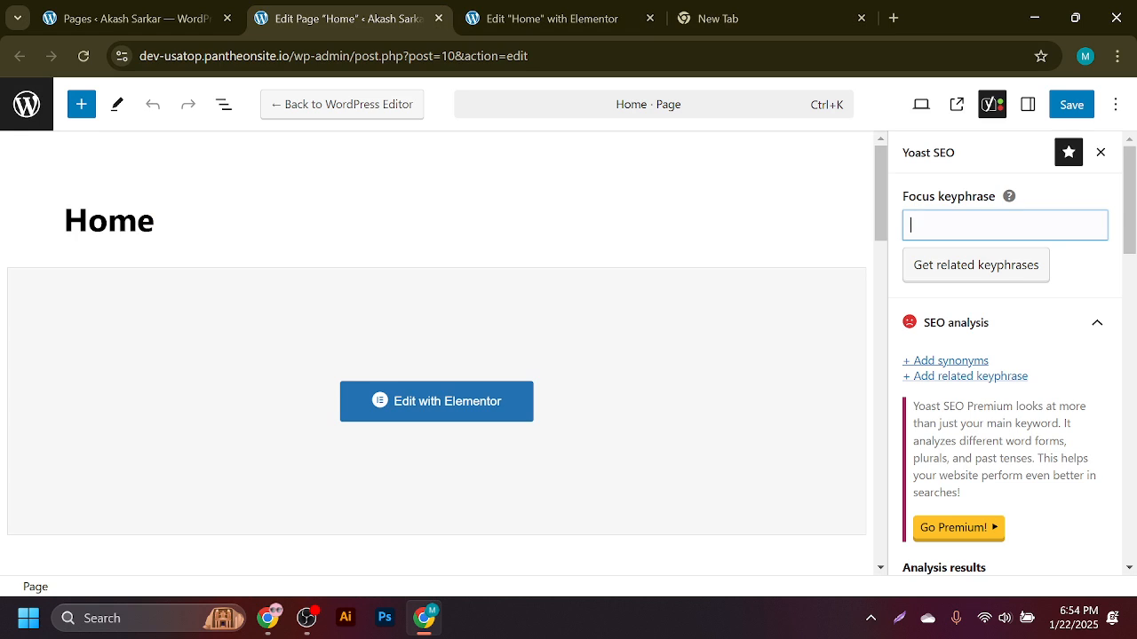
# - Paste 'best digital marketing agency in usa' as the Focus keyphrase
pyautogui.hotkey('ctrl', 'v')
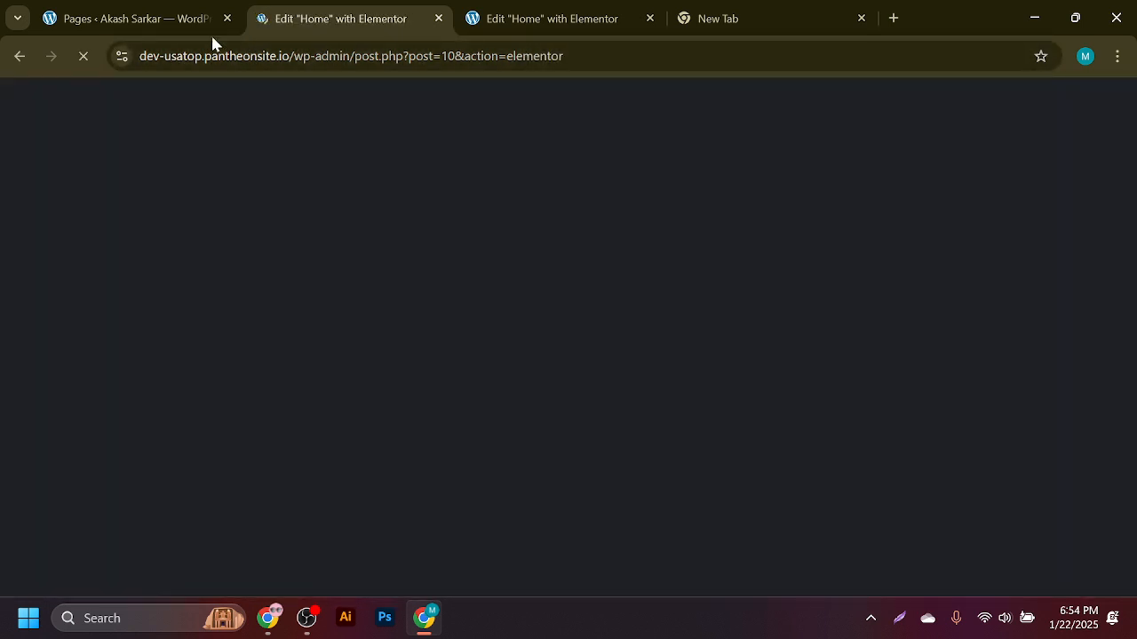
pyautogui.click(209, 19)
pyautogui.click(294, 9)
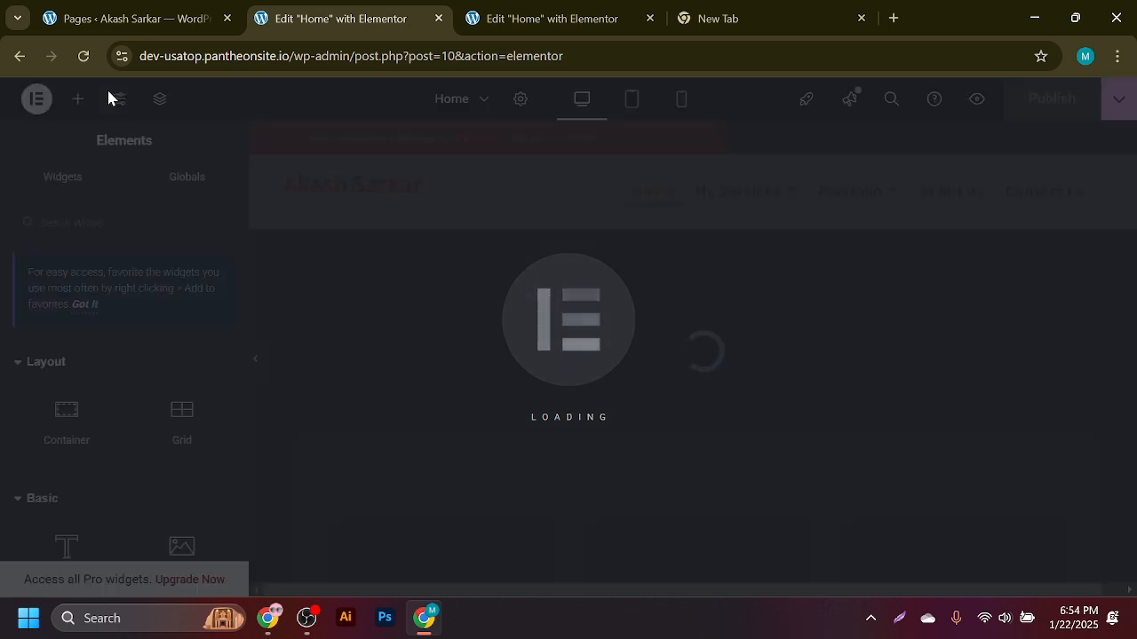
# - Leave the Elementor page and go back to the Home page's block editor
pyautogui.scroll(-7, 178, 246)
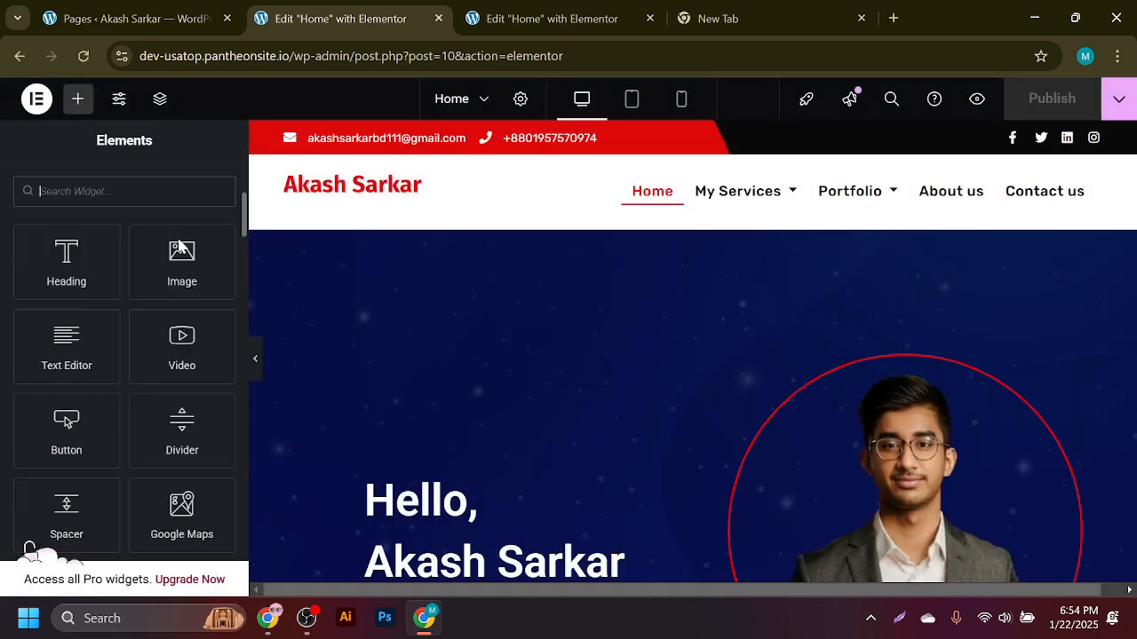
pyautogui.scroll(-10, 598, 317)
pyautogui.scroll(10, 432, 347)
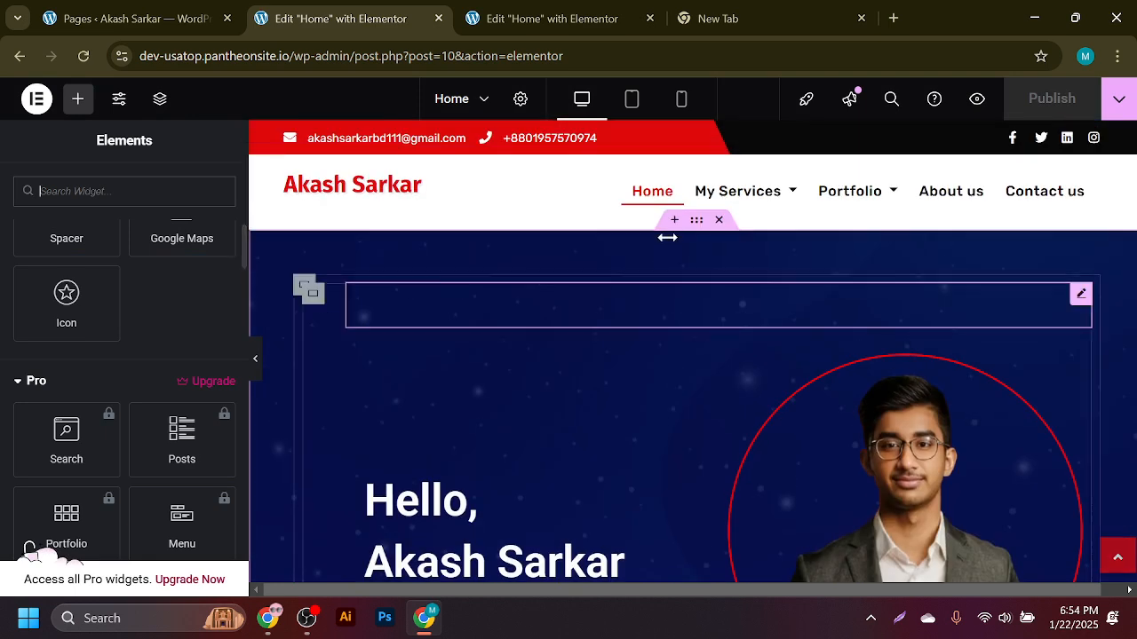
pyautogui.click(483, 100)
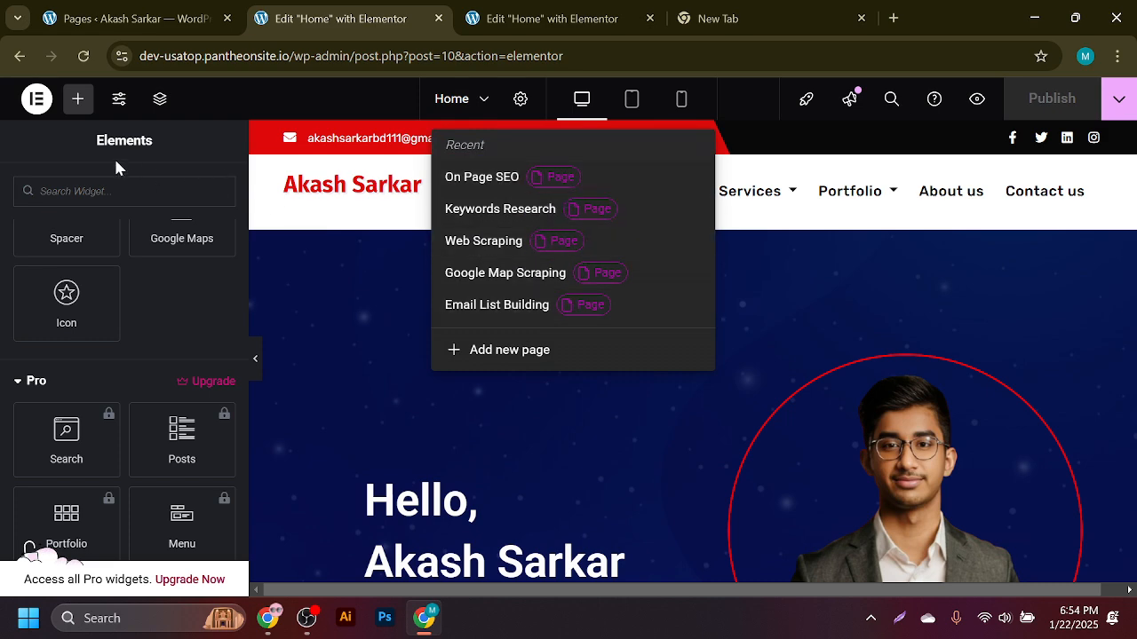
pyautogui.click(13, 59)
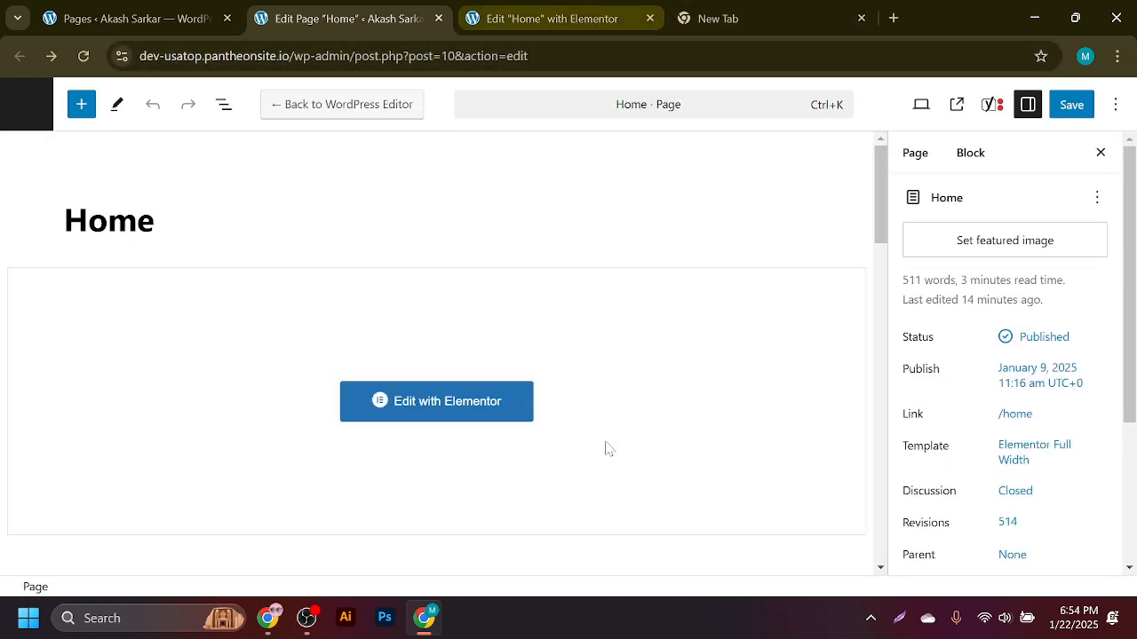
# - Enter 'best digital marketing agency in usa' in Yoast's Focus keyphrase field and request related keyphrases
pyautogui.click(988, 105)
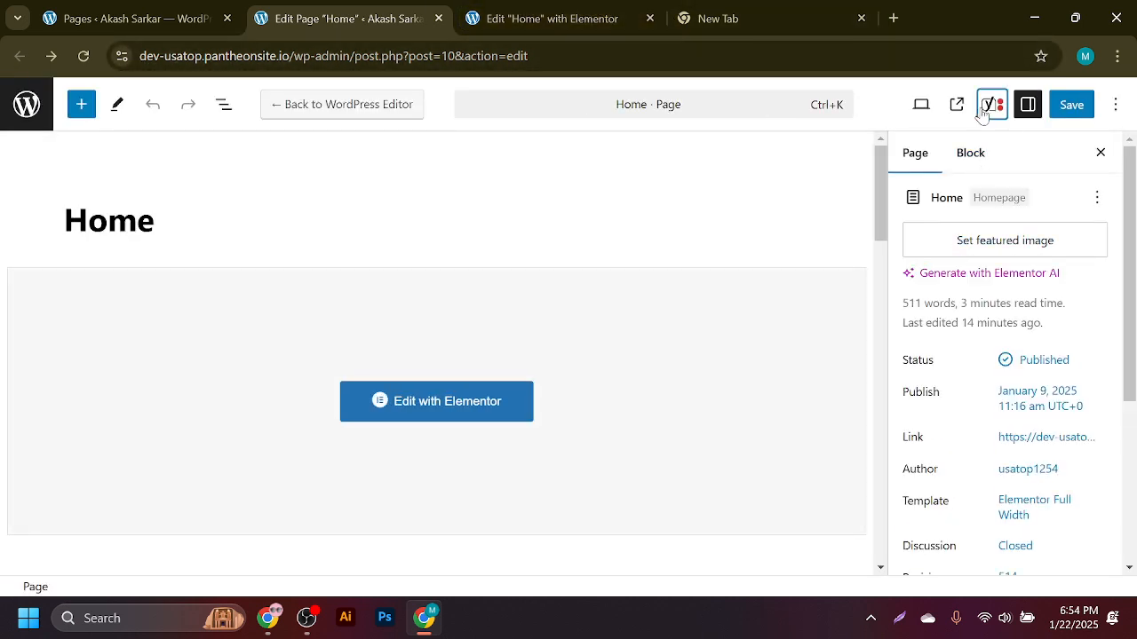
pyautogui.click(974, 226)
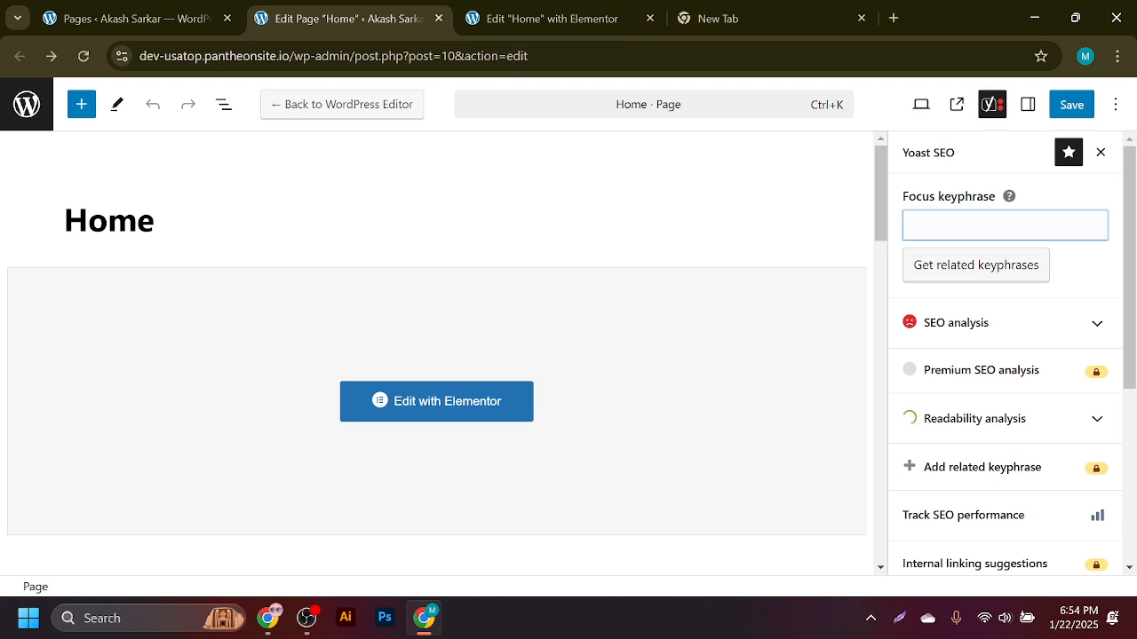
pyautogui.hotkey('ctrl', 'v')
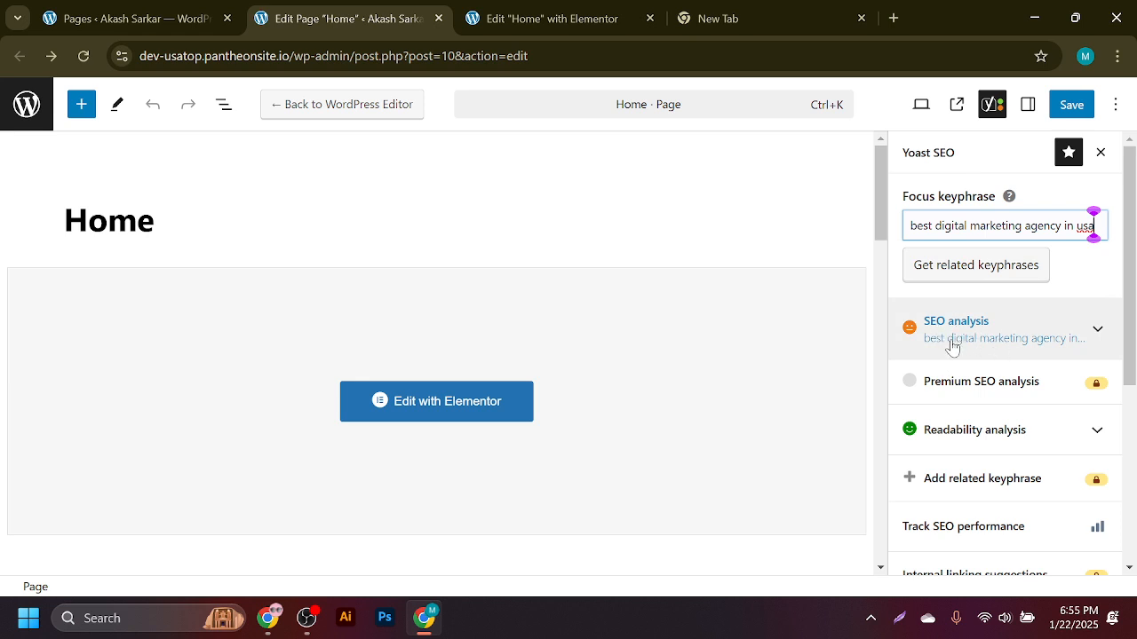
pyautogui.tripleClick(995, 226)
pyautogui.hotkey('ctrl', 'c')
pyautogui.press('BackSpace')
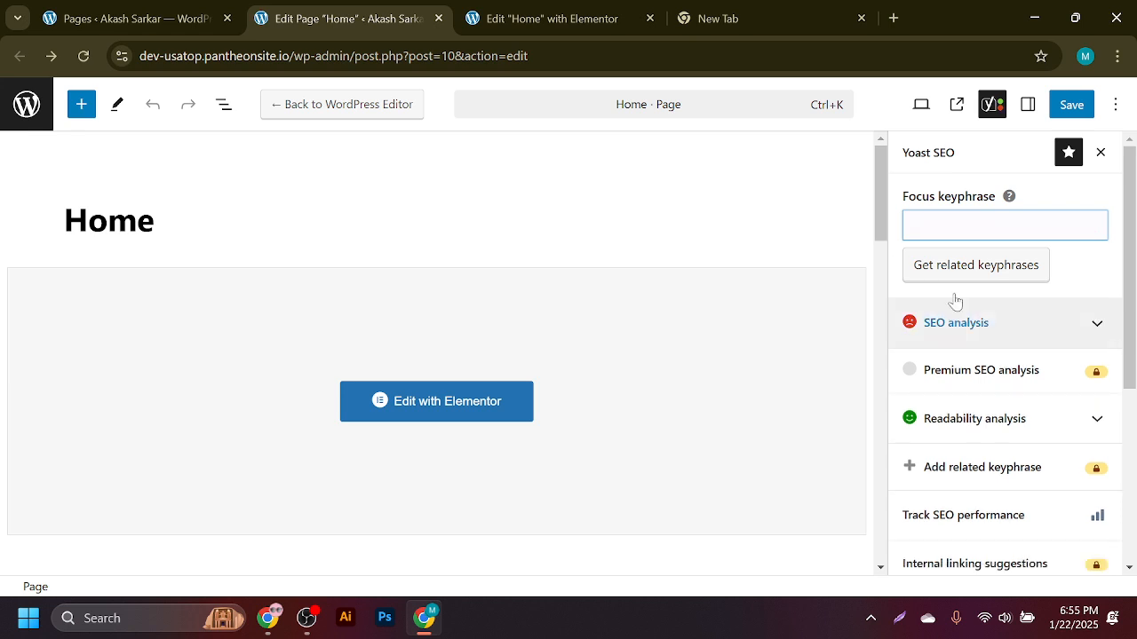
pyautogui.hotkey('ctrl', 'v')
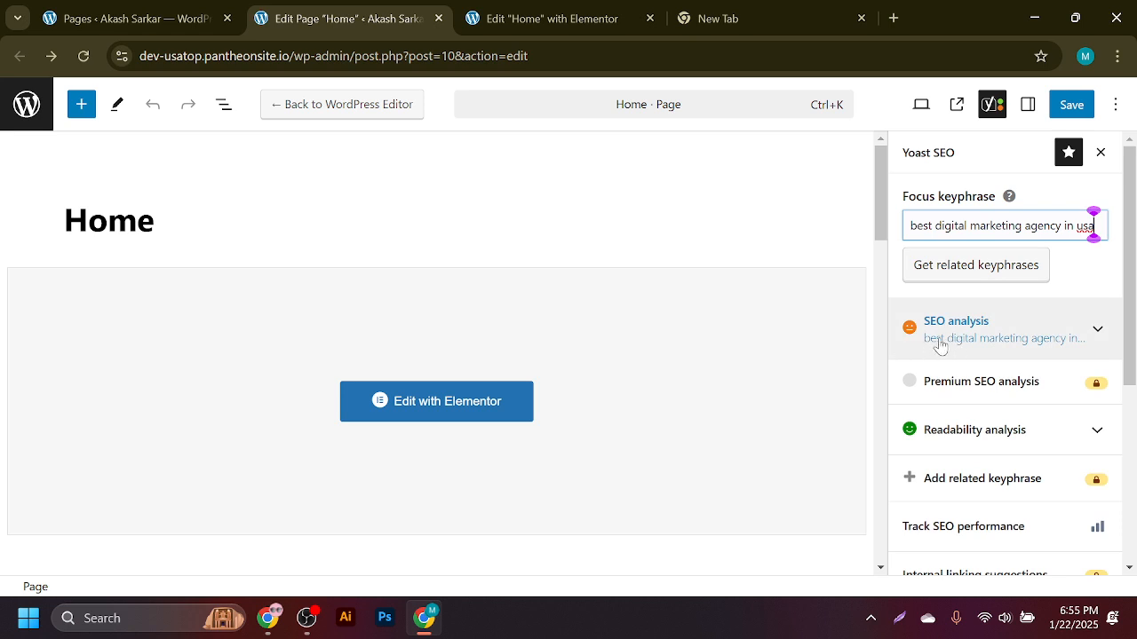
pyautogui.click(970, 272)
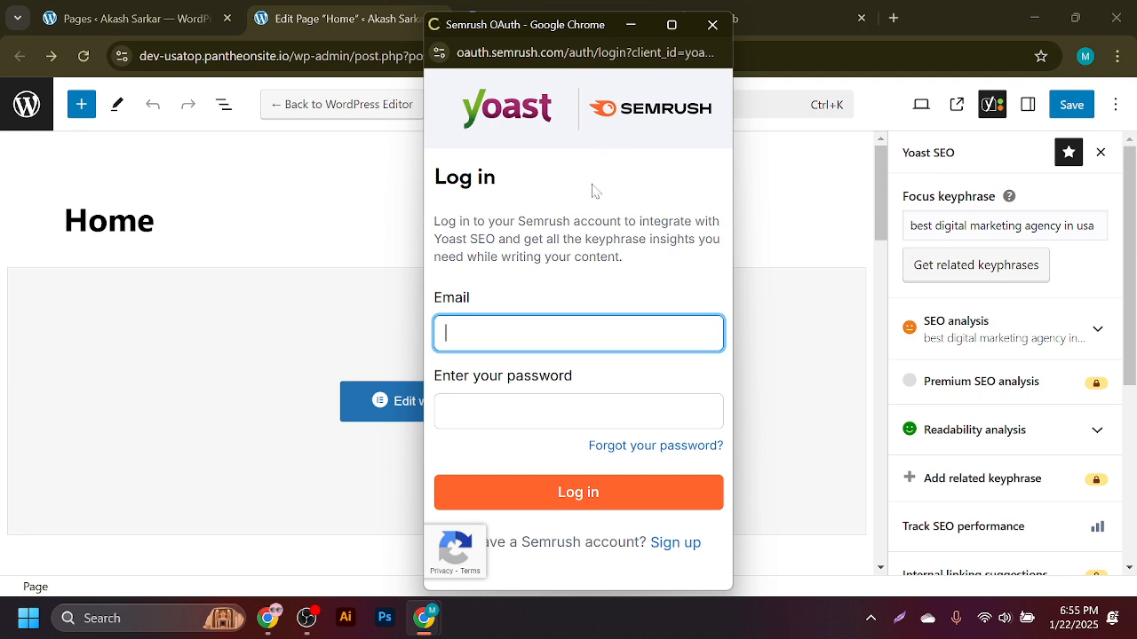
# - Dismiss the Semrush sign-in popup and update the Home page with its new keyphrase
pyautogui.click(711, 25)
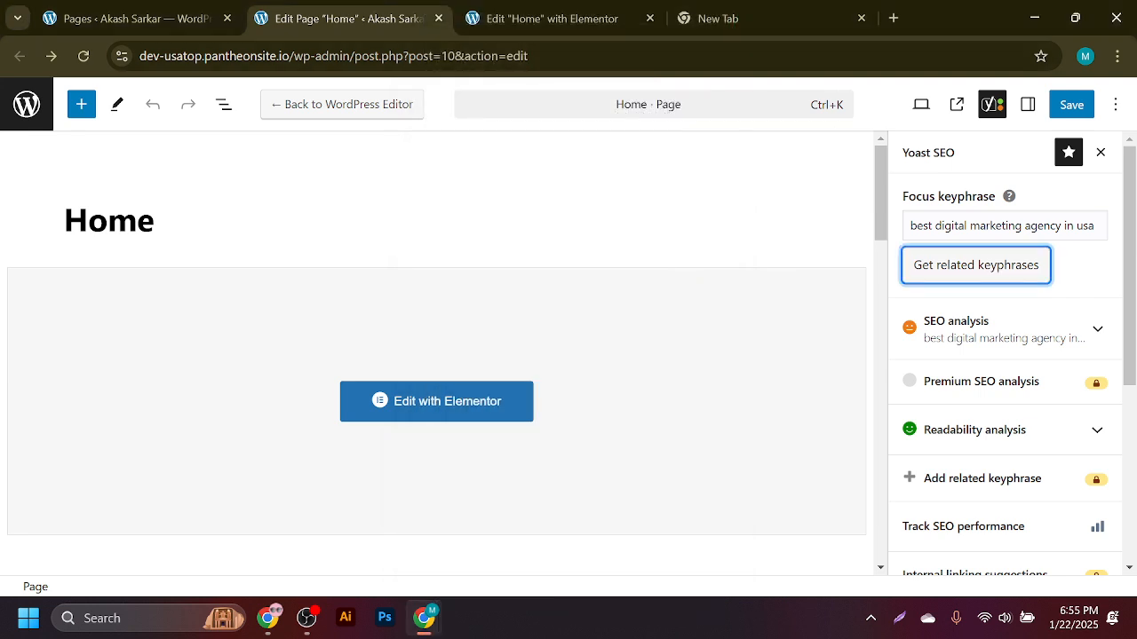
pyautogui.click(1072, 279)
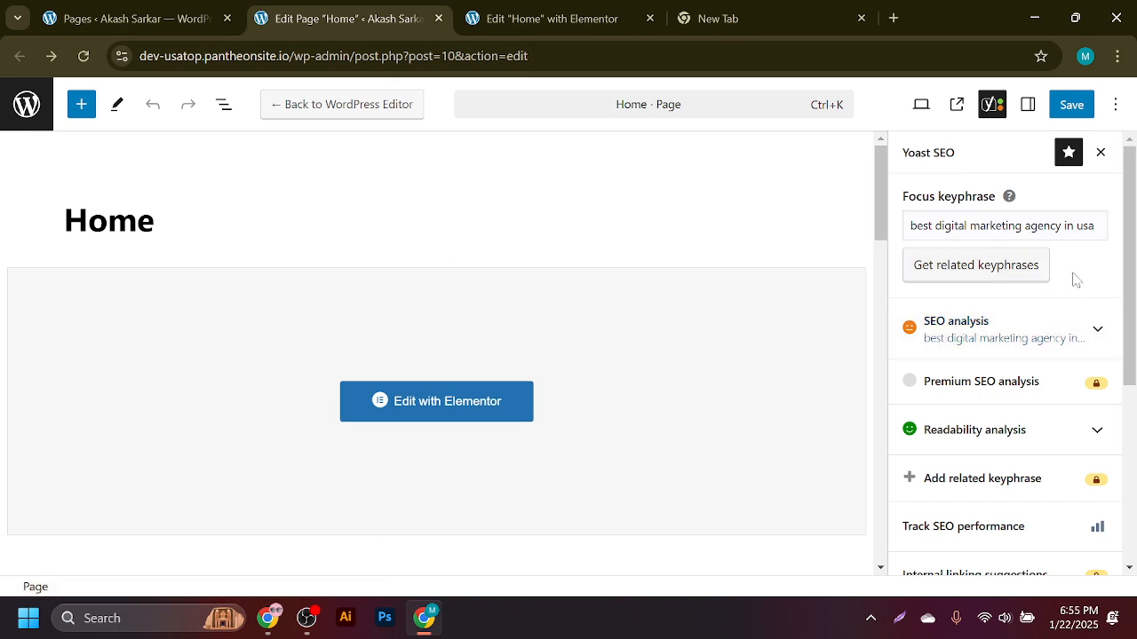
pyautogui.click(1069, 105)
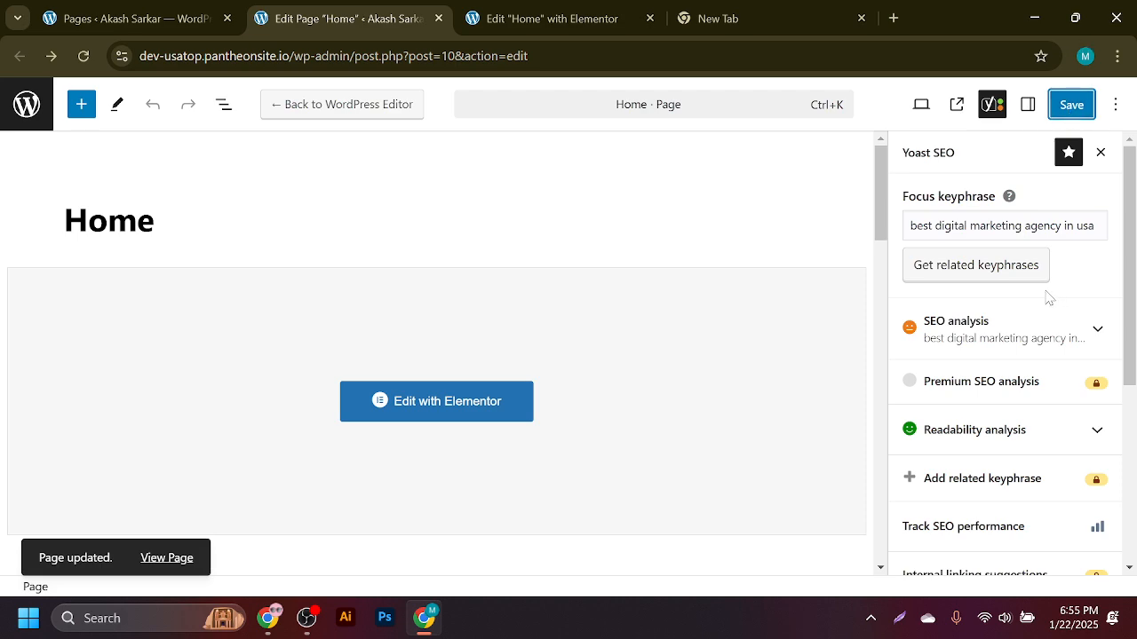
pyautogui.click(1048, 340)
# - Scroll through the Yoast SEO problems list, including Keyphrase distribution
pyautogui.scroll(-3, 1002, 363)
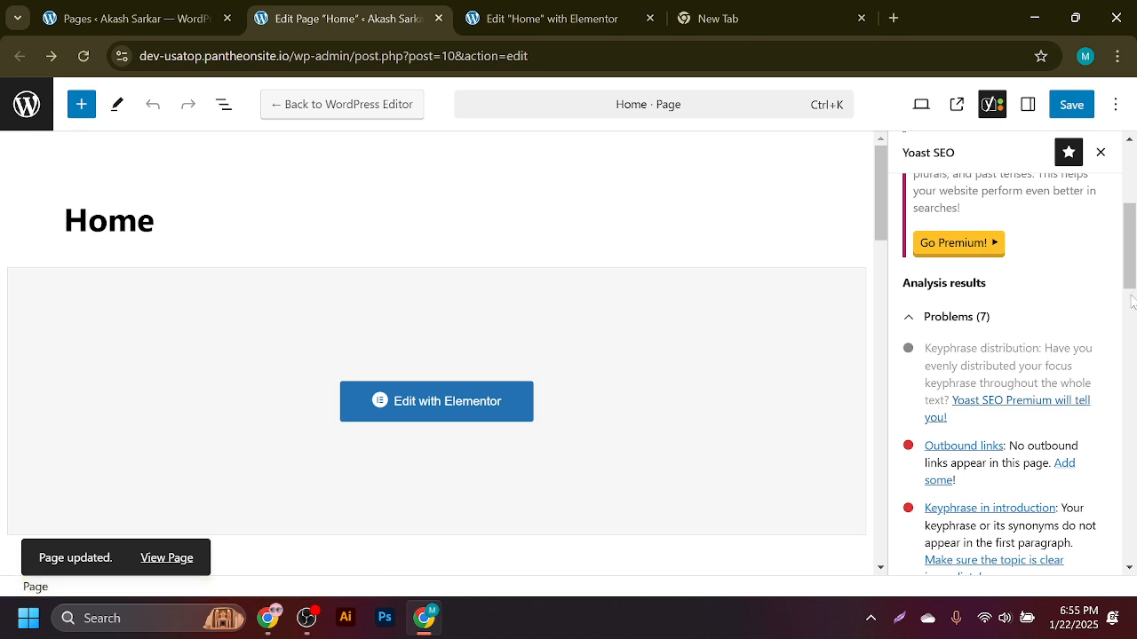
pyautogui.scroll(-1, 1077, 289)
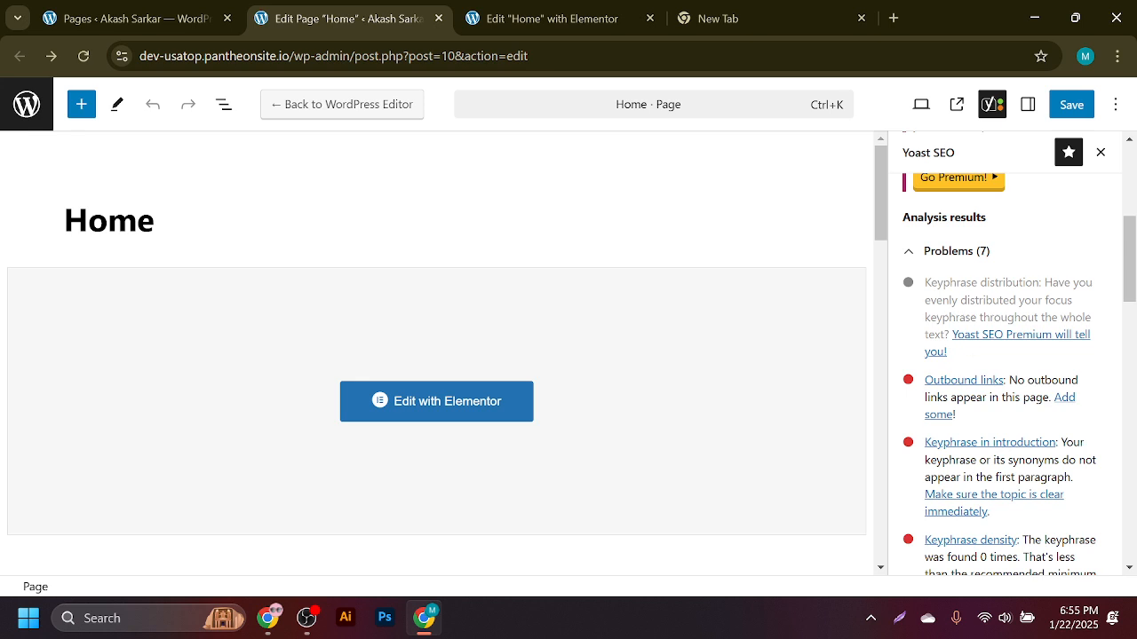
pyautogui.moveTo(924, 282); pyautogui.dragTo(1038, 282)
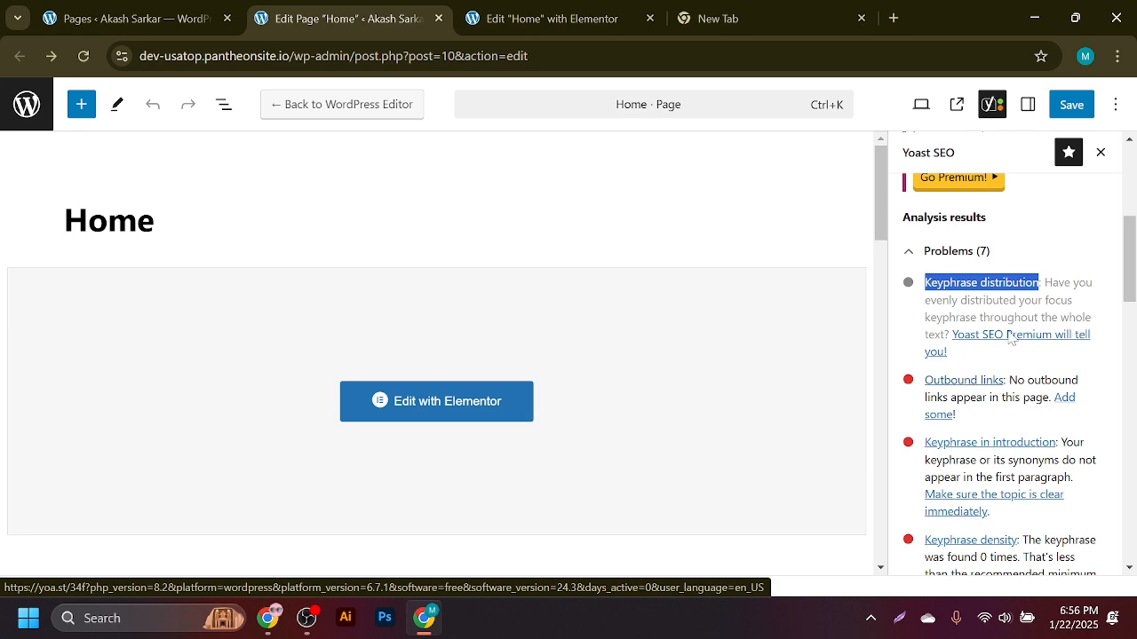
pyautogui.moveTo(1130, 254)
pyautogui.mouseDown()
pyautogui.moveTo(1134, 449)
pyautogui.moveTo(1134, 227)
pyautogui.moveTo(1133, 261)
pyautogui.mouseUp()
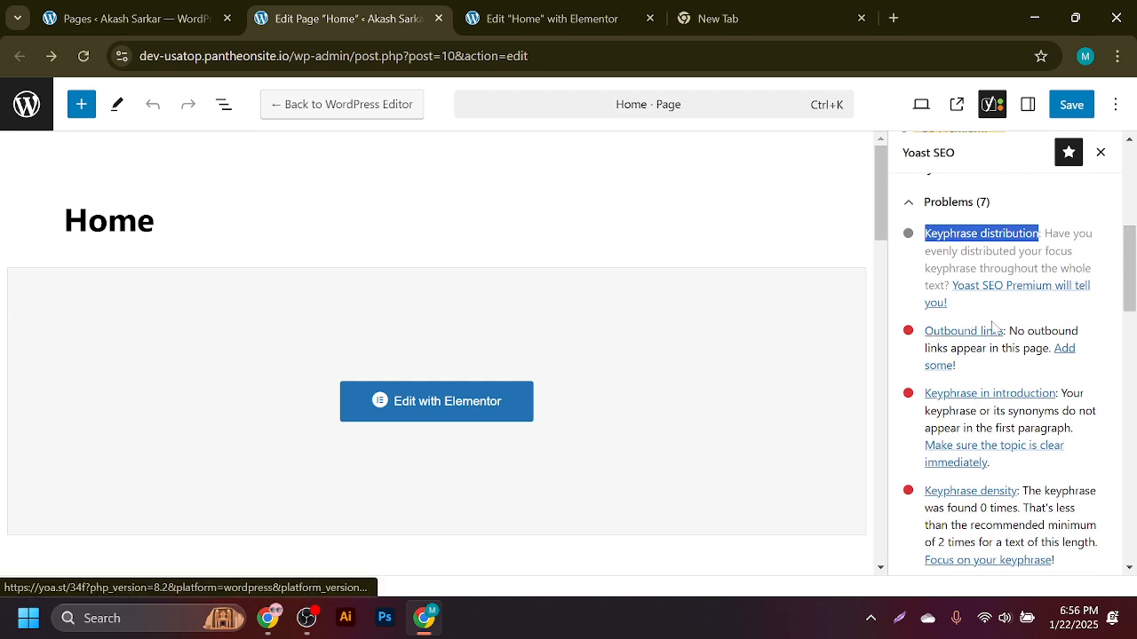
pyautogui.moveTo(1134, 278); pyautogui.dragTo(1135, 289)
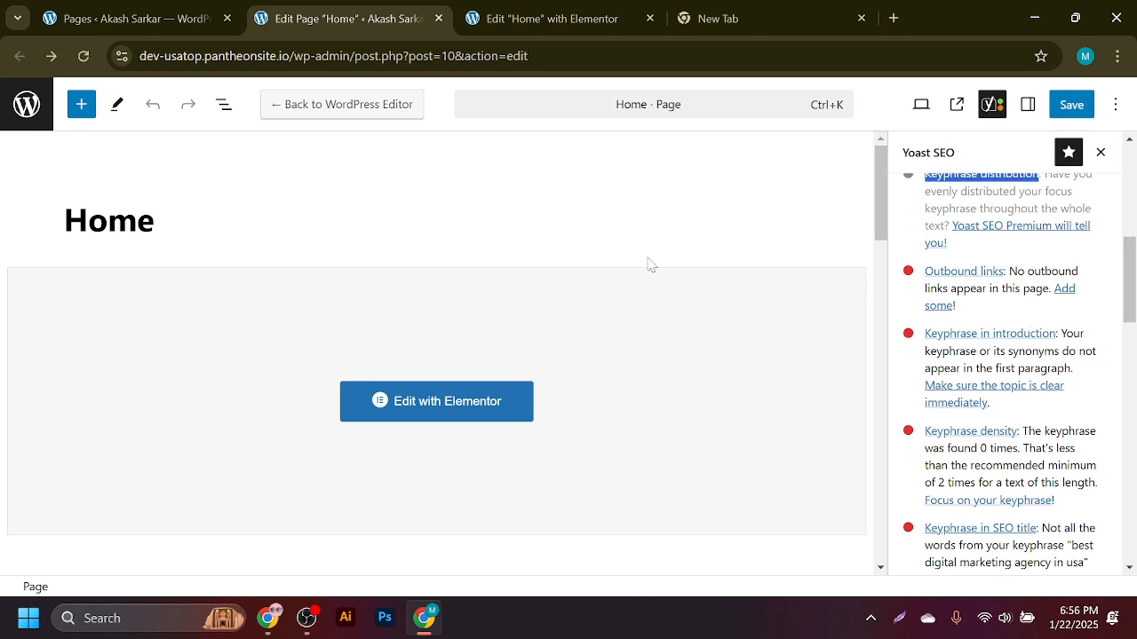
# - Open the live site from the admin bar's Visit Site in a new tab placed last
pyautogui.click(119, 11)
pyautogui.click(404, 11)
pyautogui.click(493, 20)
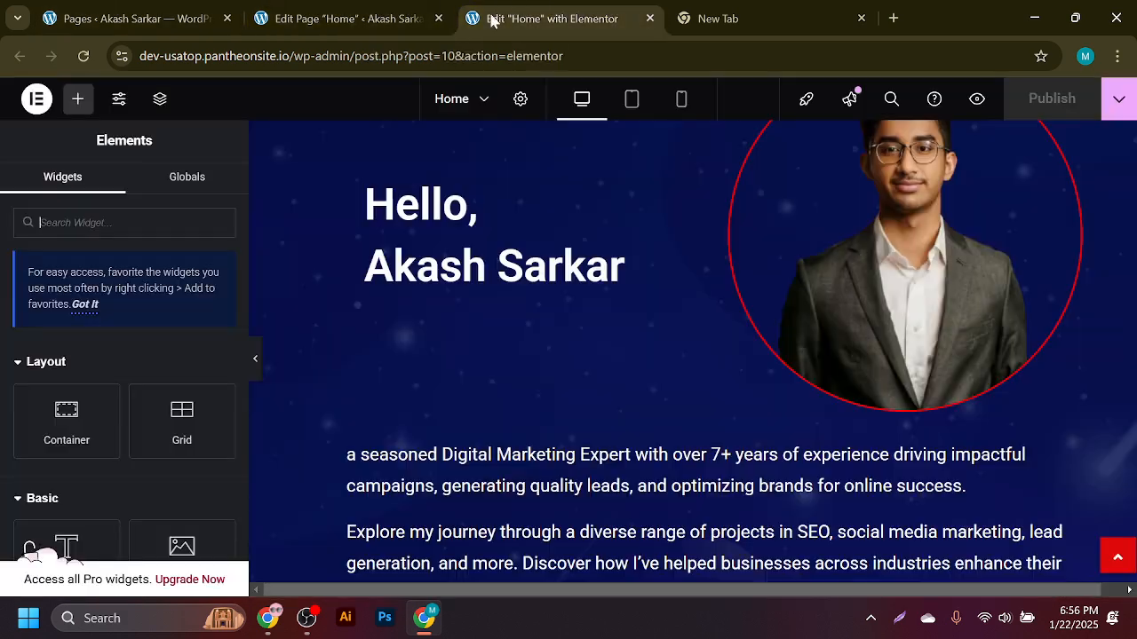
pyautogui.click(135, 10)
pyautogui.moveTo(101, 99)
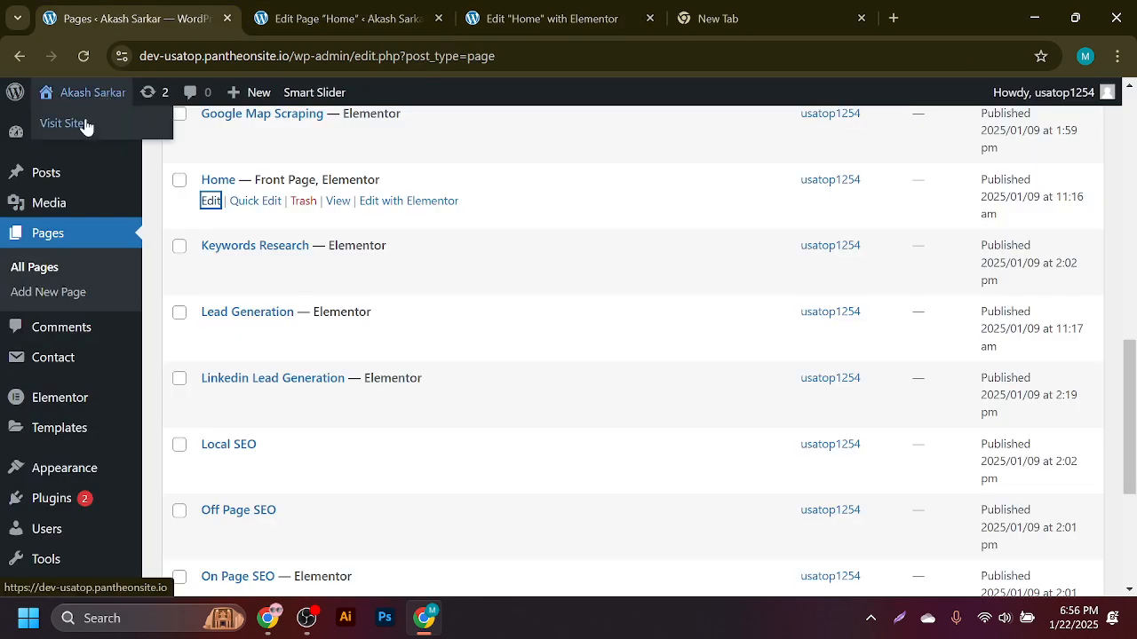
pyautogui.middleClick(85, 126)
pyautogui.moveTo(284, 13); pyautogui.dragTo(754, 7)
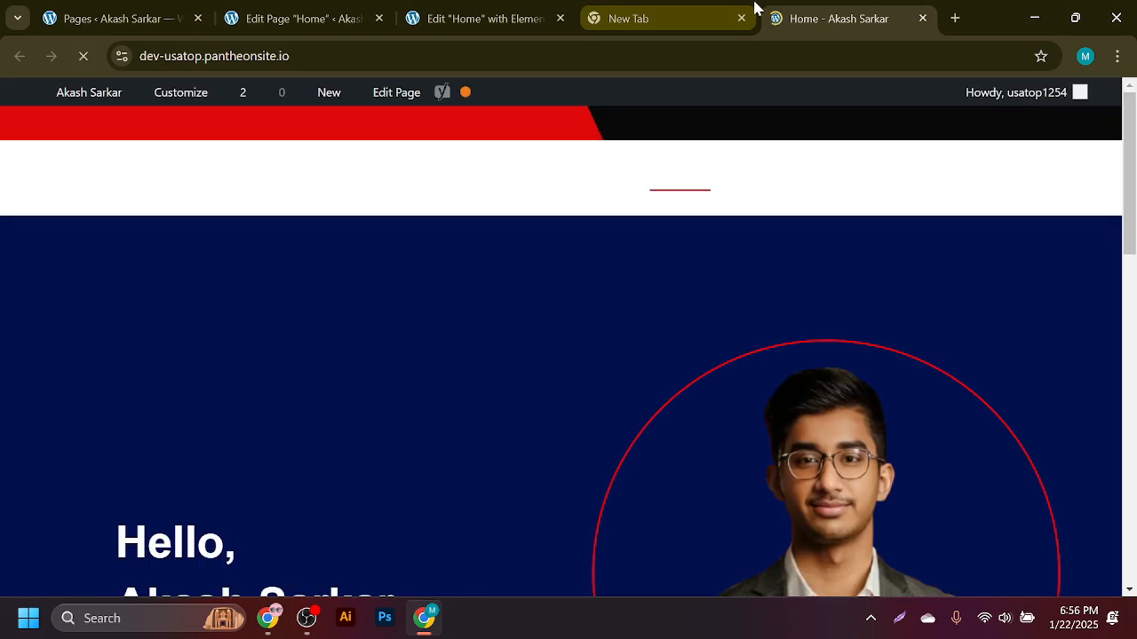
# - Scroll the live home page, open its Contact us page, then return to the admin Pages list
pyautogui.scroll(-3, 649, 285)
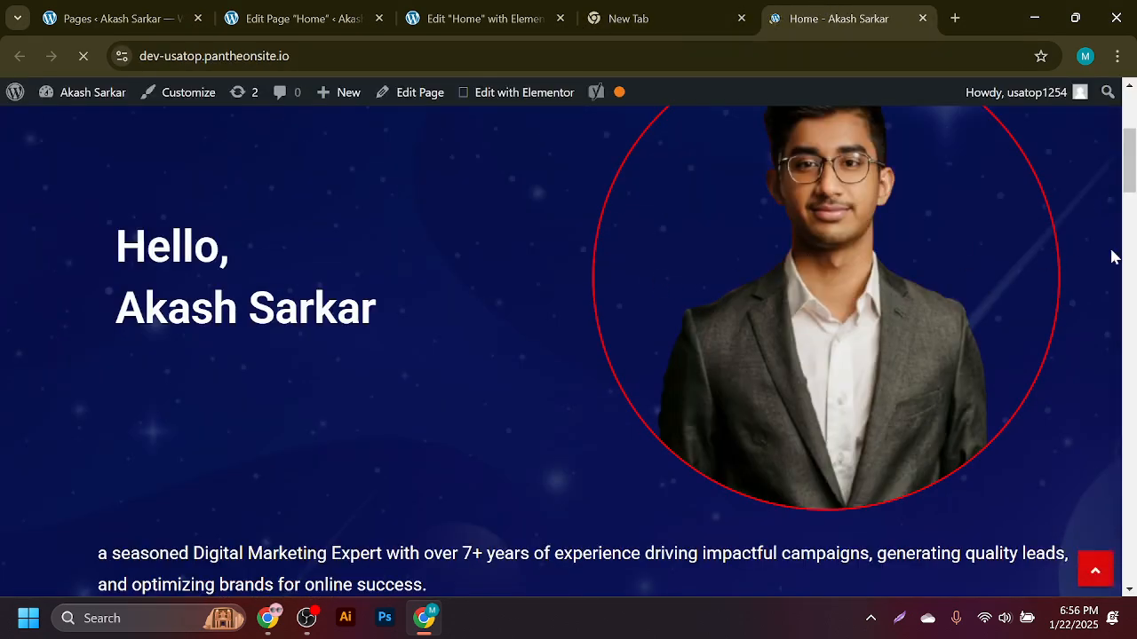
pyautogui.moveTo(1130, 167); pyautogui.dragTo(1132, 221)
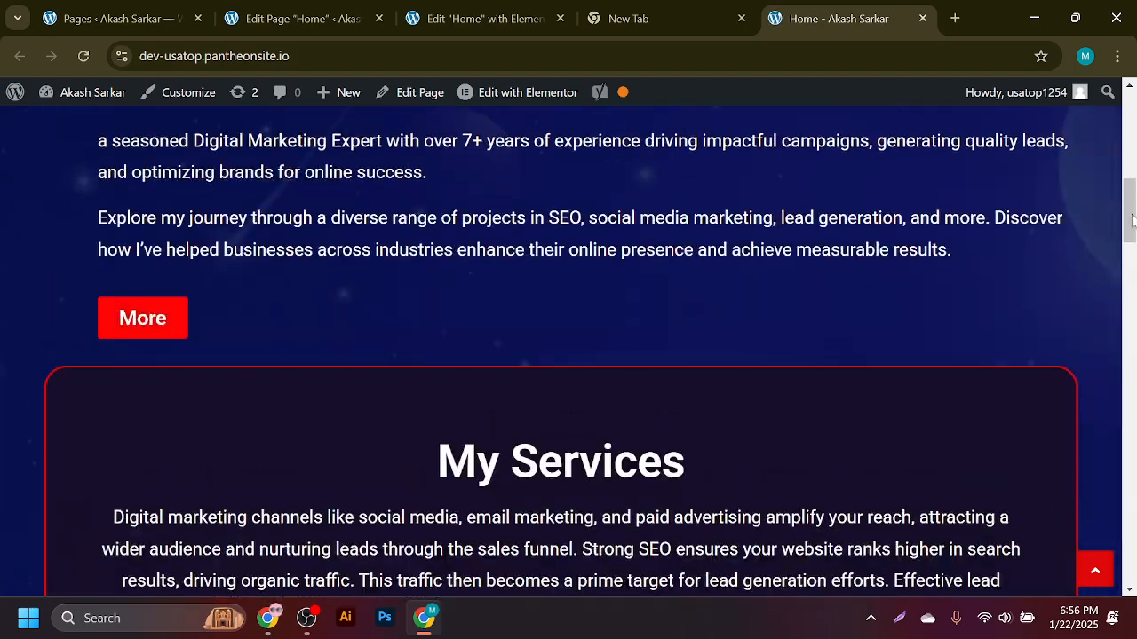
pyautogui.click(146, 320)
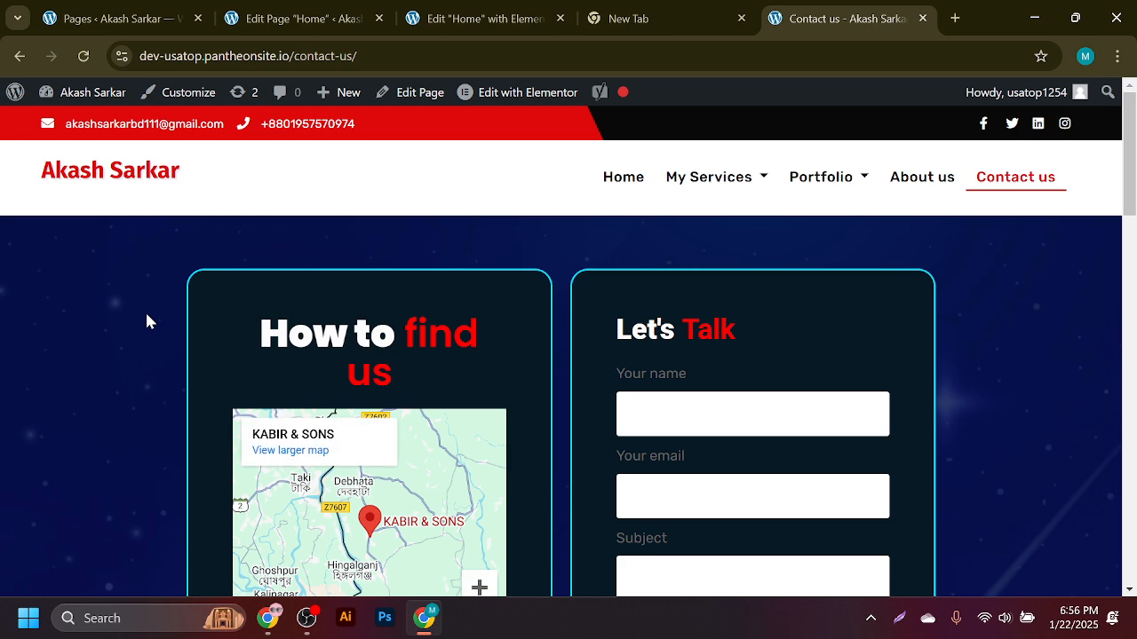
pyautogui.click(80, 9)
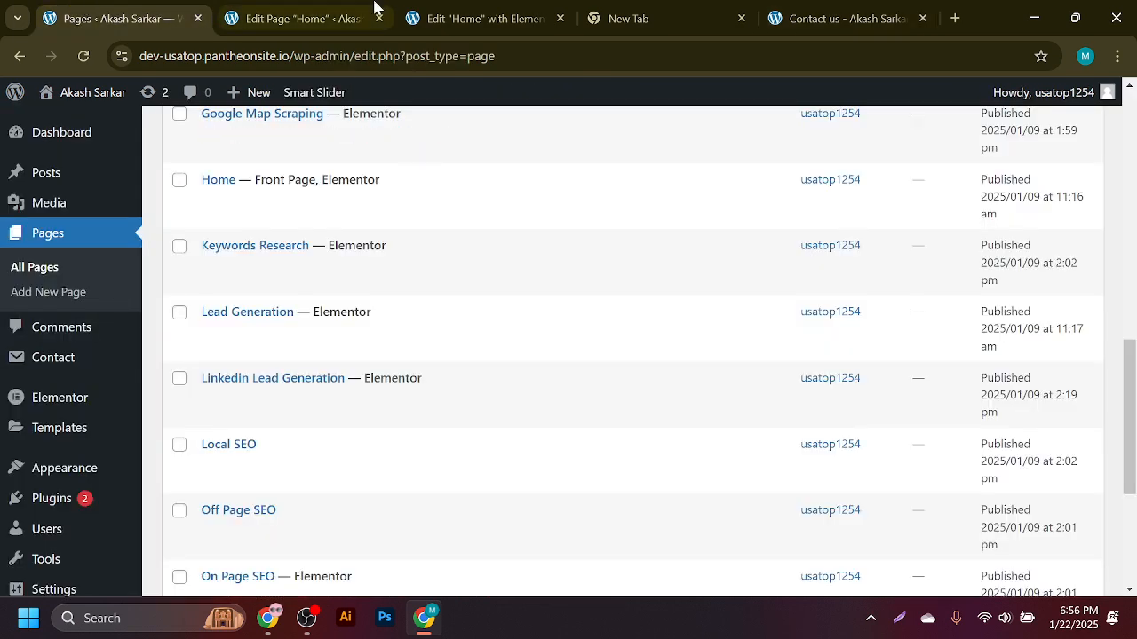
# - Test the Facebook and Twitter header icons on the live Contact us page
pyautogui.click(330, 11)
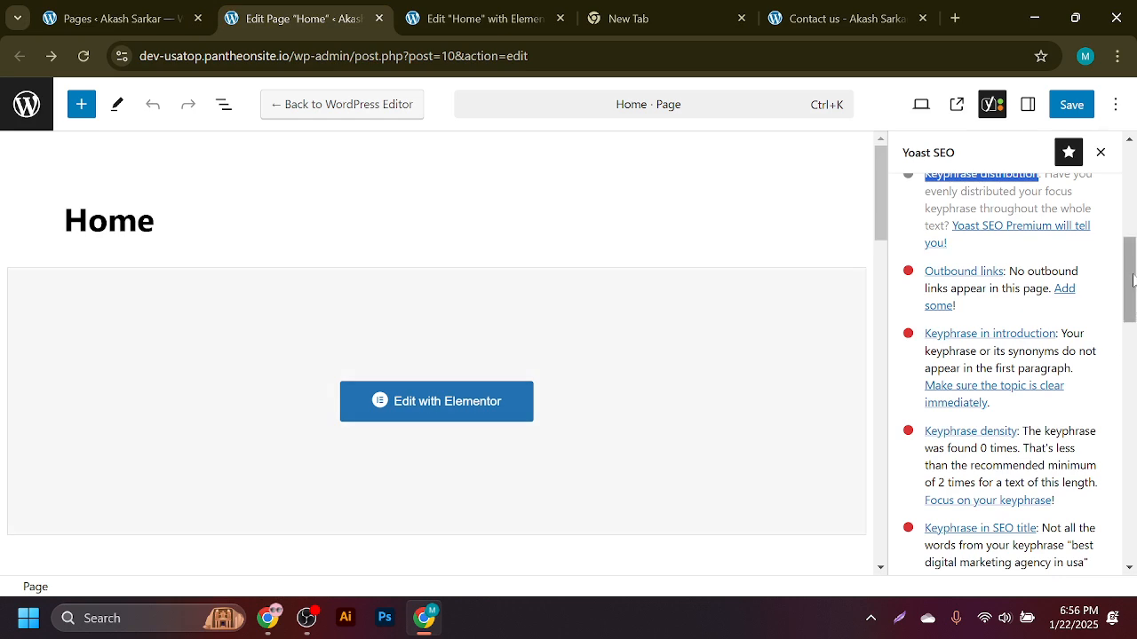
pyautogui.moveTo(1132, 279); pyautogui.dragTo(1135, 121)
pyautogui.click(436, 11)
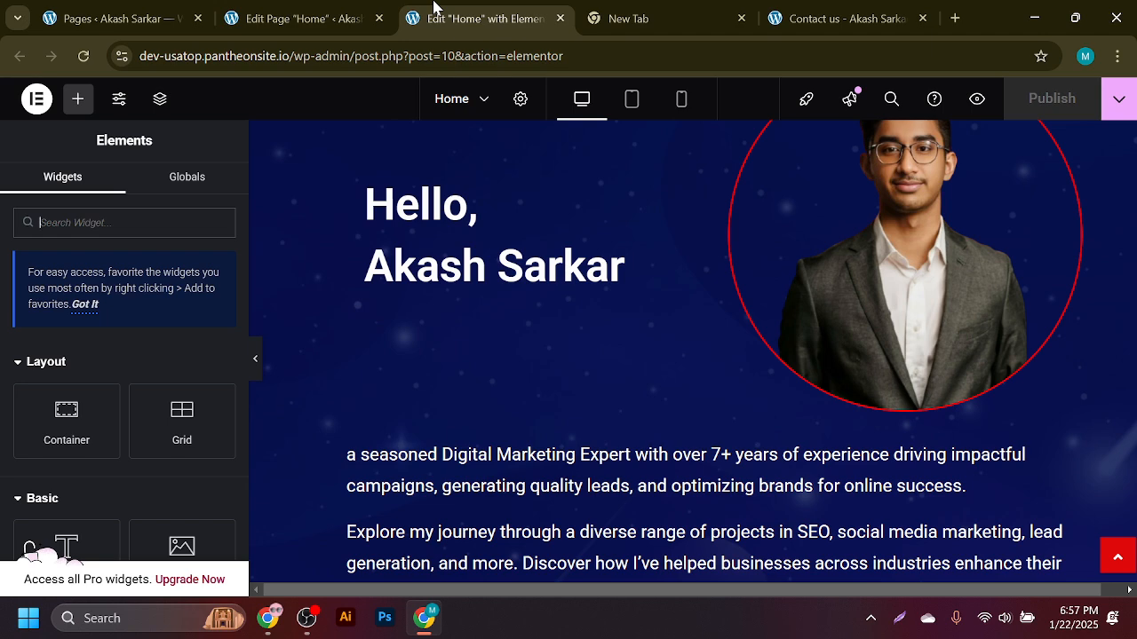
pyautogui.click(844, 13)
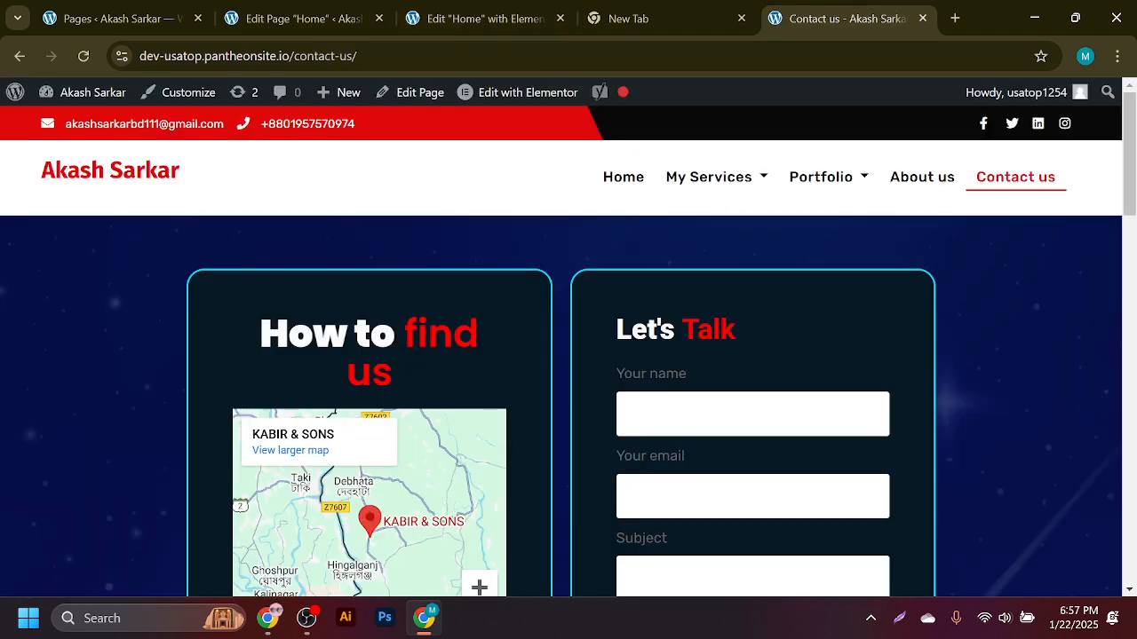
pyautogui.click(982, 123)
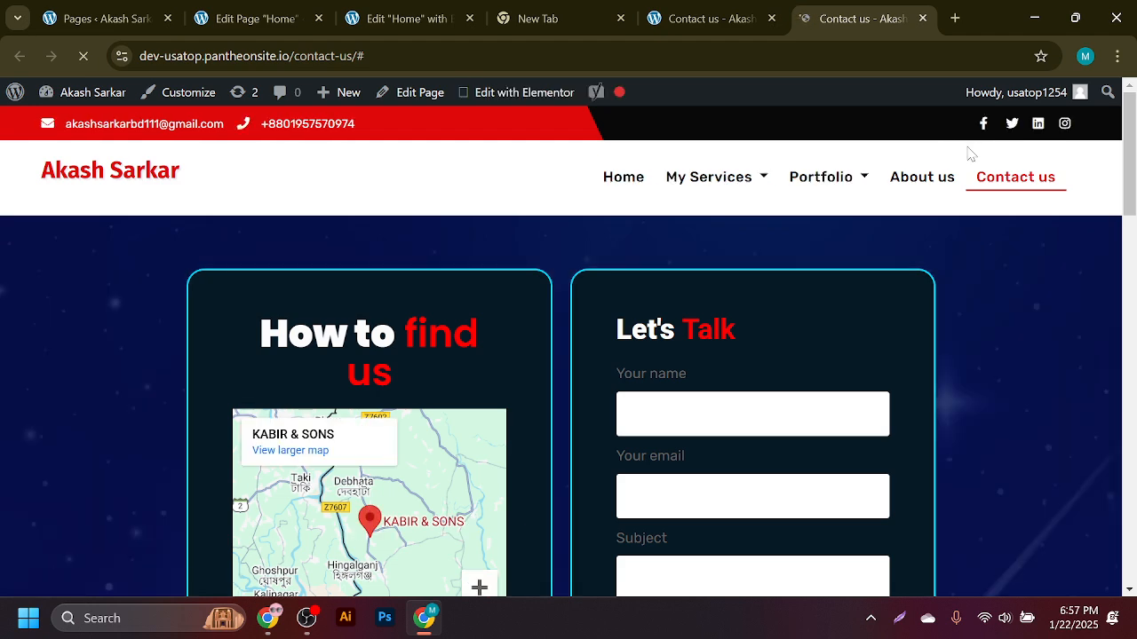
pyautogui.click(1010, 124)
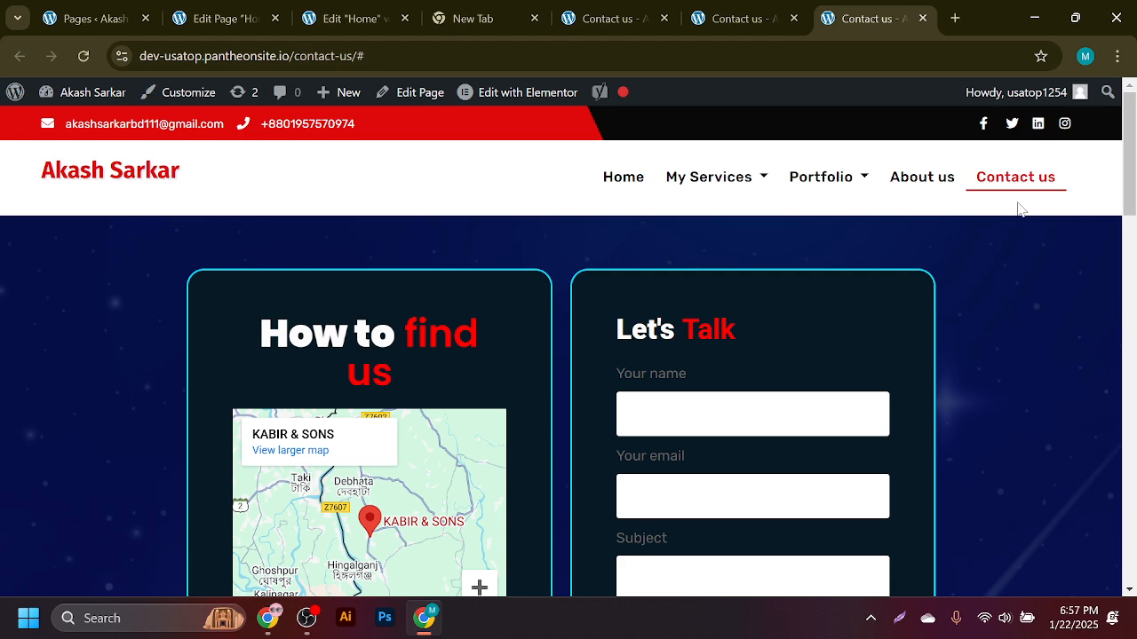
# - Revisit the Home page's Yoast outbound-link problem, then bring the Fiverr window forward
pyautogui.click(75, 8)
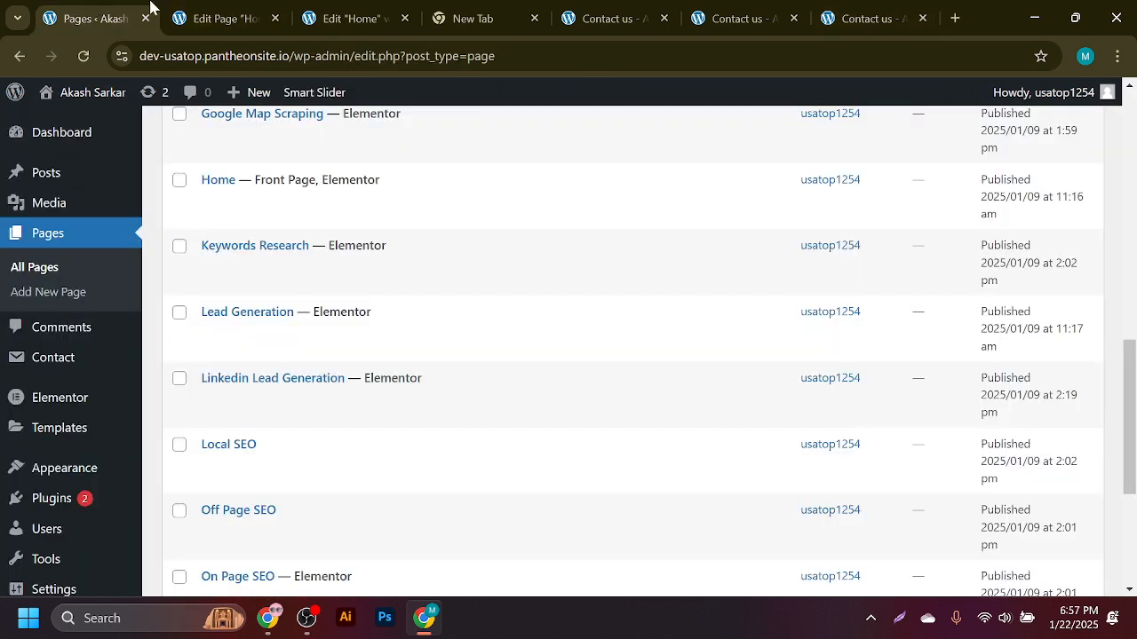
pyautogui.click(213, 10)
pyautogui.scroll(-3, 977, 401)
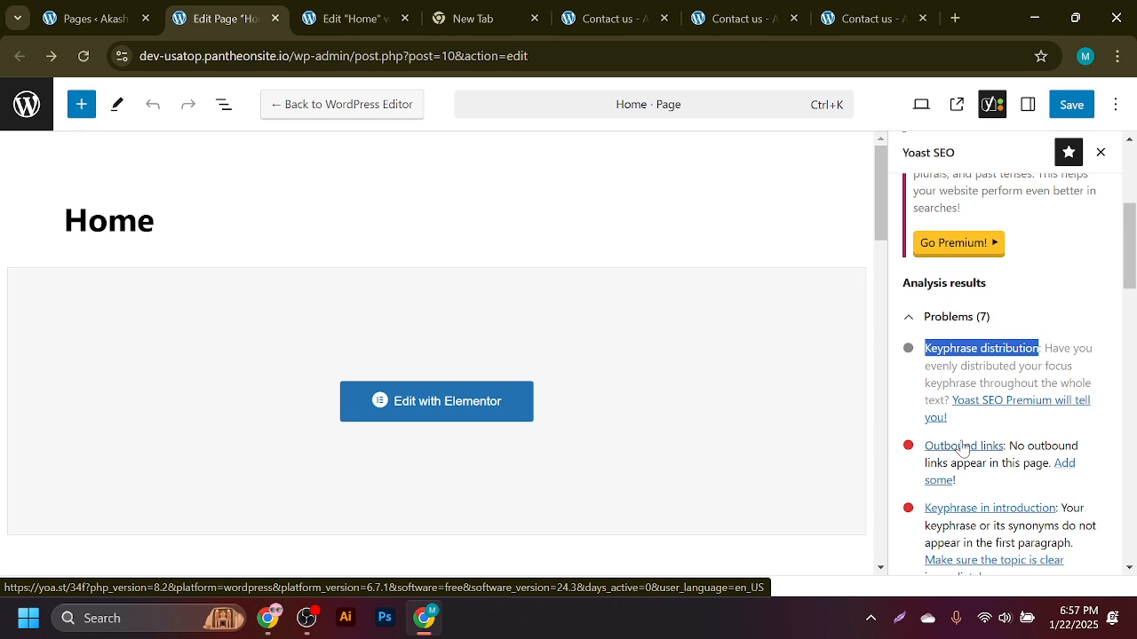
pyautogui.click(268, 619)
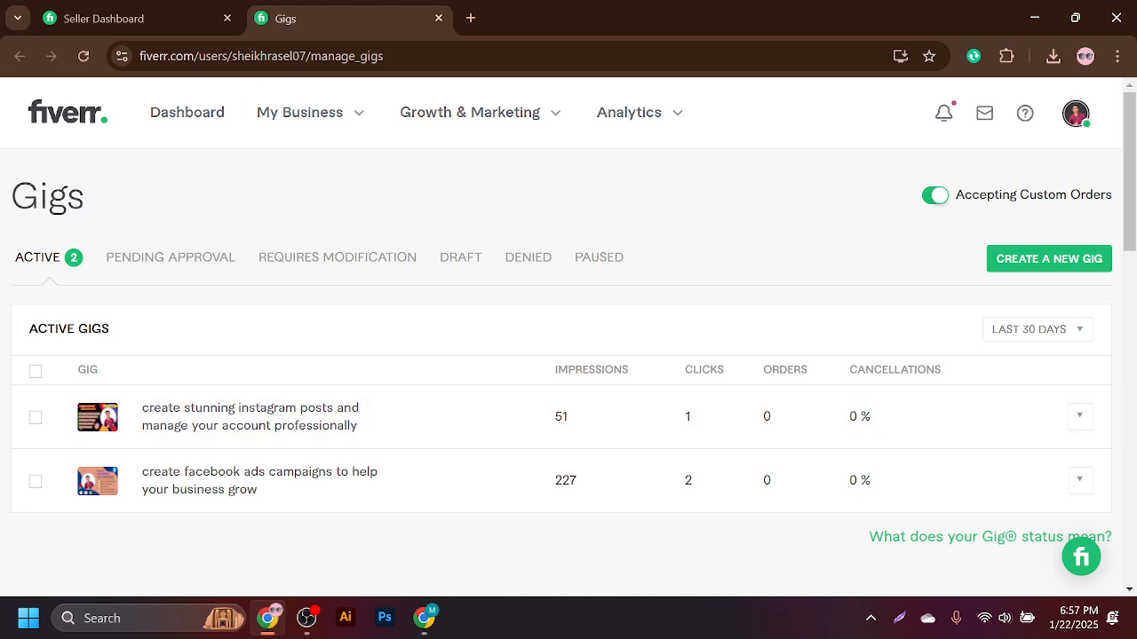
# - Load the seller's public Fiverr profile by entering their username in the URL, and select its address
pyautogui.moveTo(198, 56); pyautogui.dragTo(494, 27)
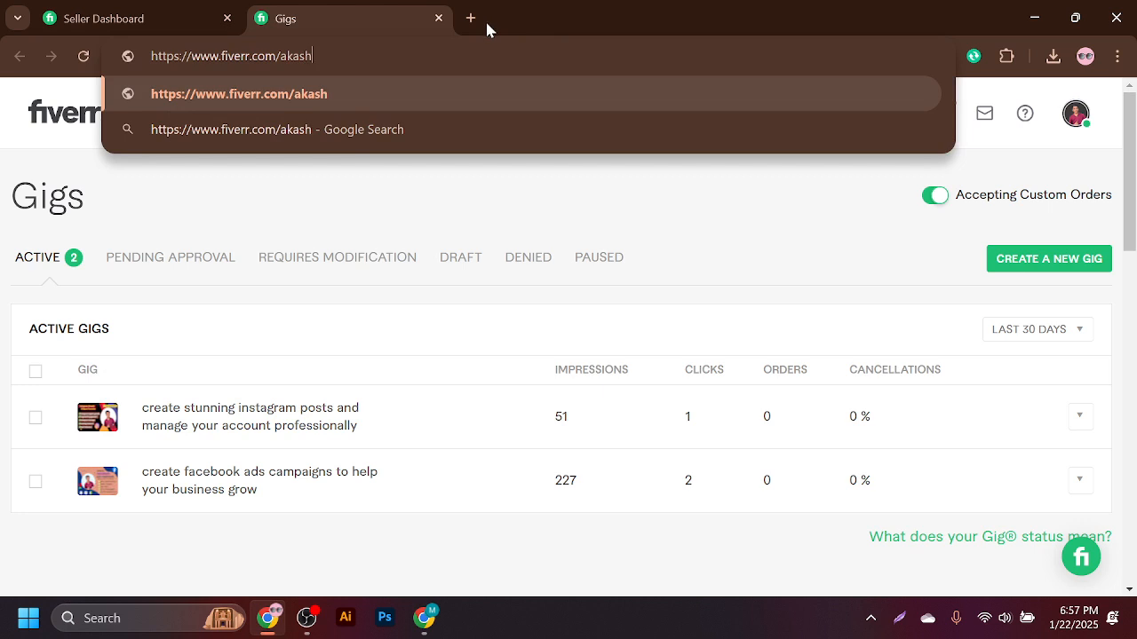
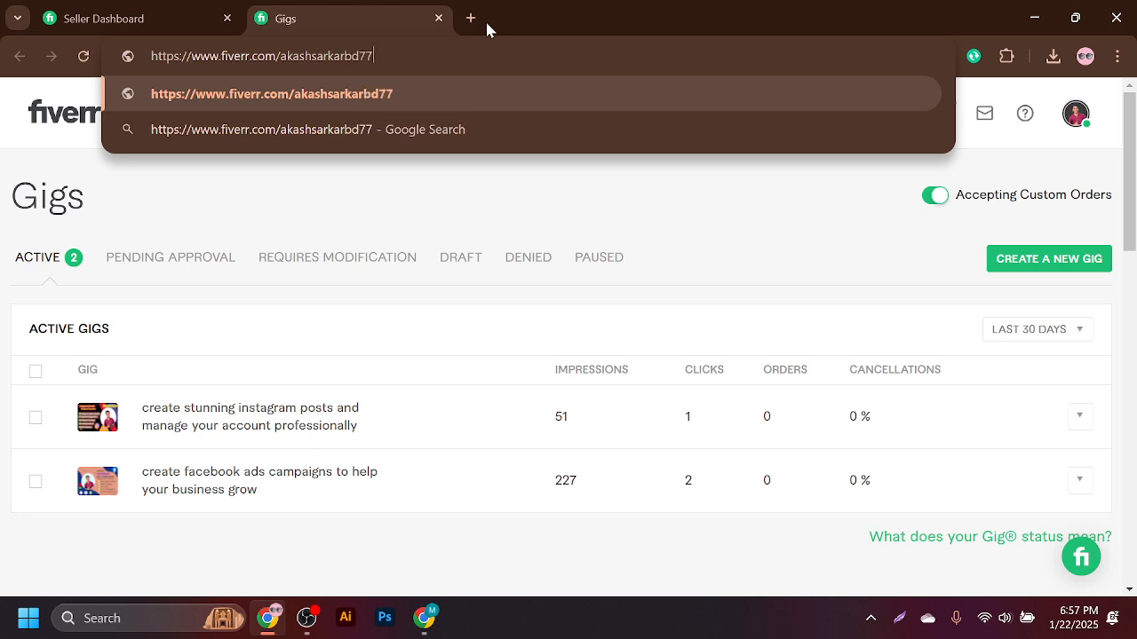
pyautogui.press('Return')
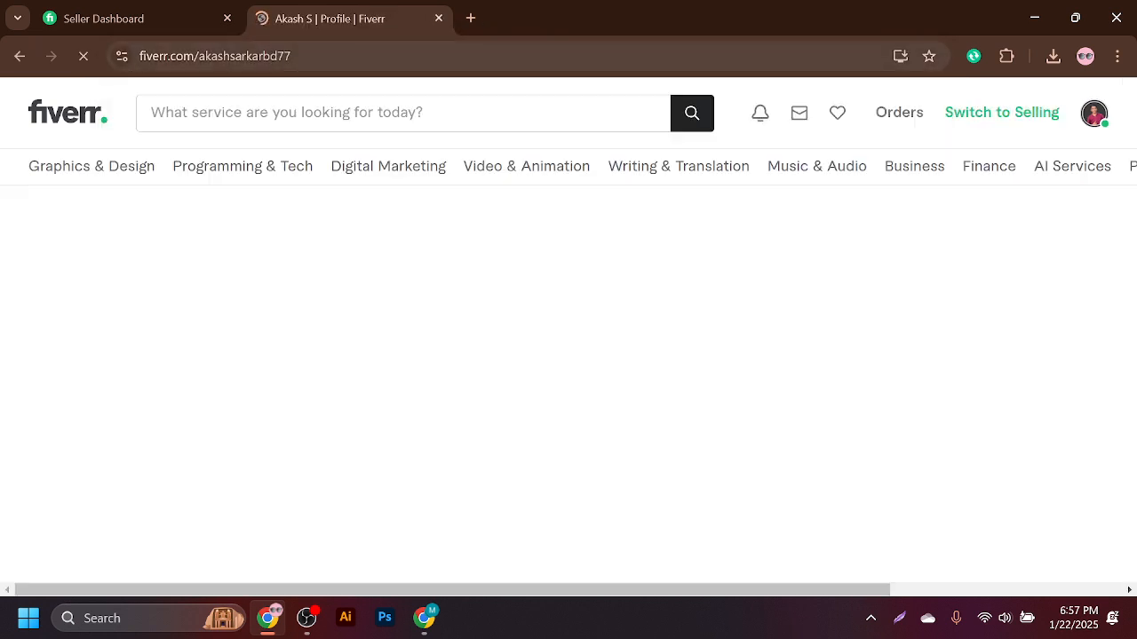
pyautogui.click(426, 56)
pyautogui.hotkey('ctrl', 'c')
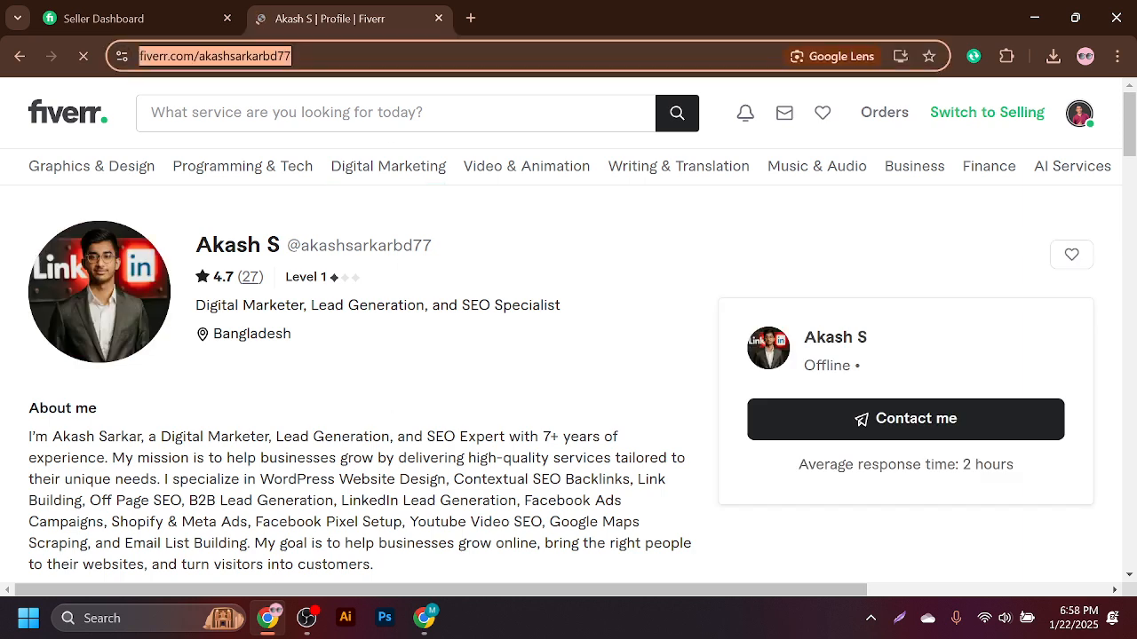
pyautogui.click(423, 620)
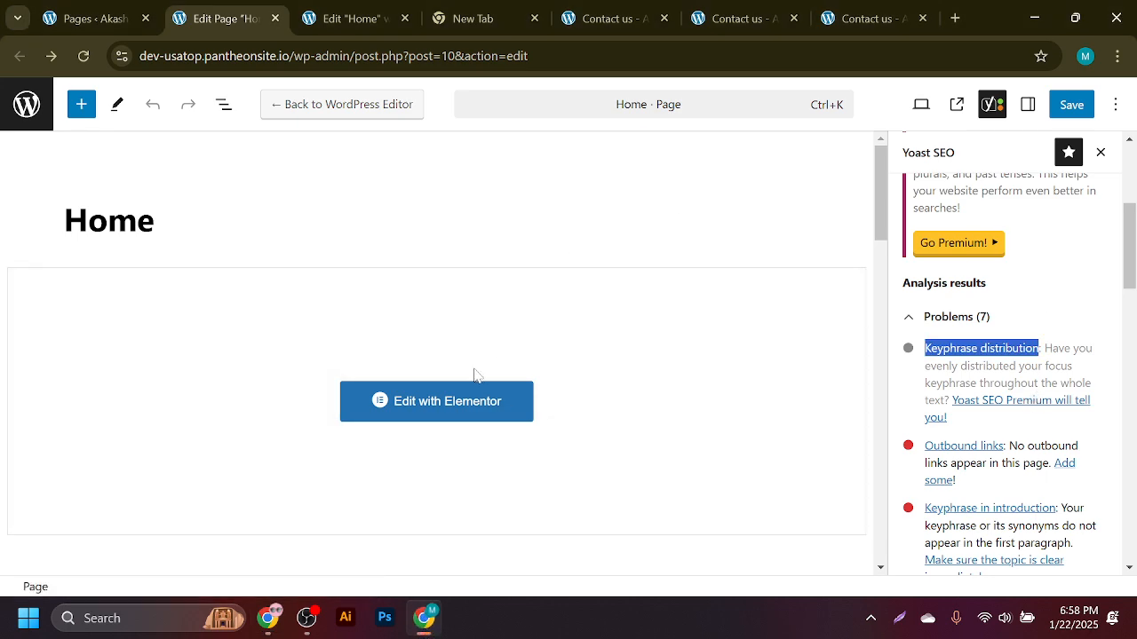
# - Check that the Yoast Focus keyphrase reads 'best digital marketing agency in usa'
pyautogui.scroll(-14, 431, 387)
pyautogui.scroll(11, 425, 388)
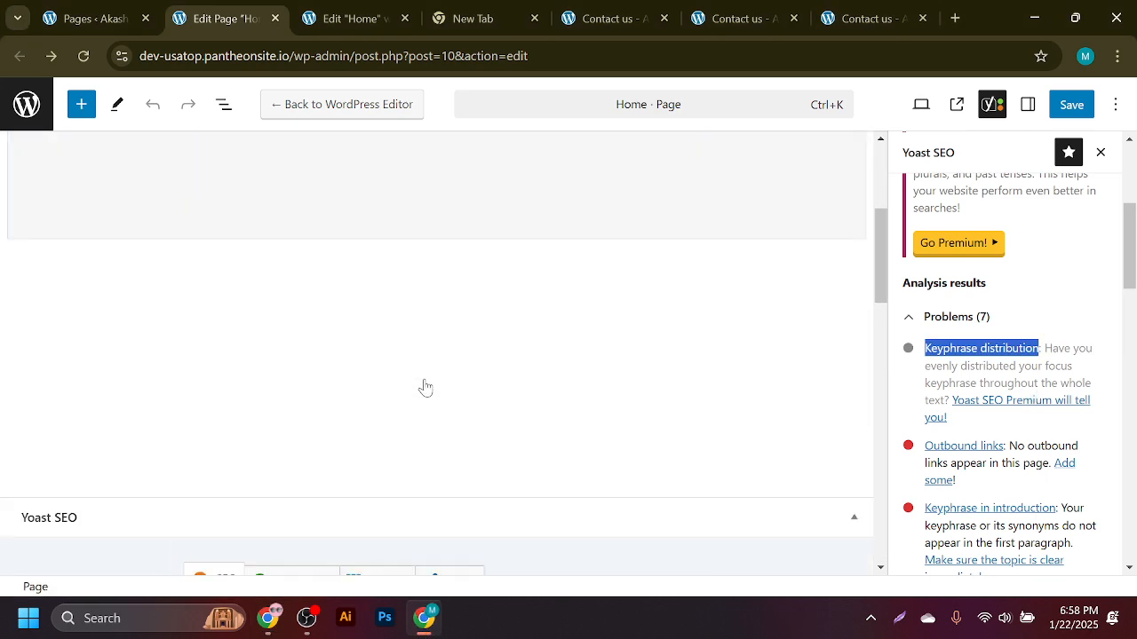
pyautogui.scroll(-8, 425, 387)
pyautogui.scroll(3, 371, 347)
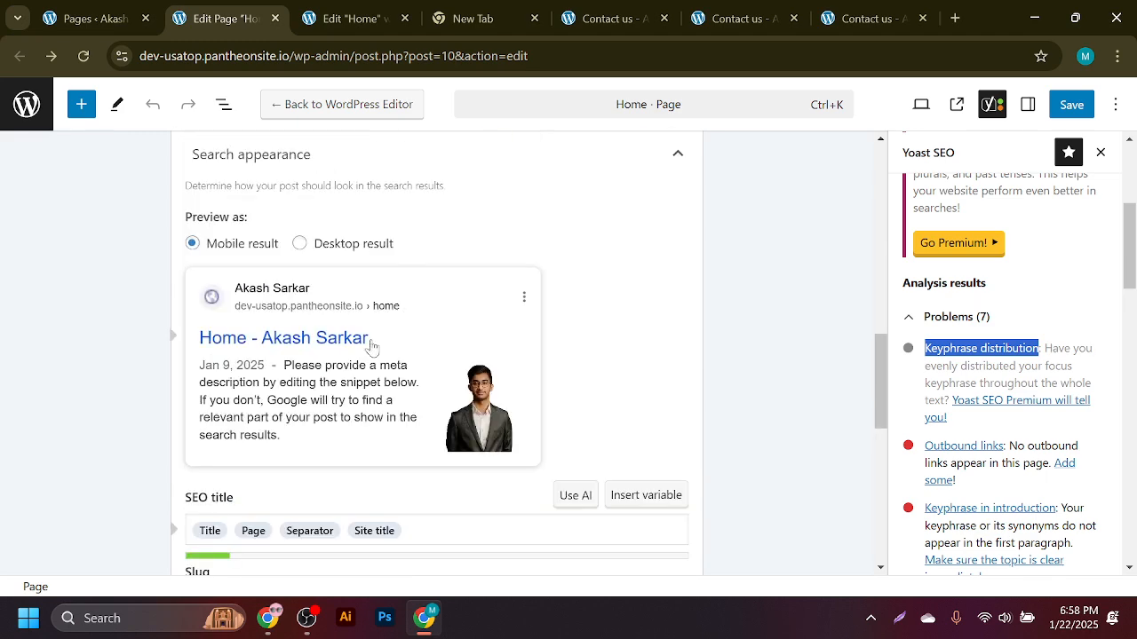
pyautogui.scroll(3, 371, 346)
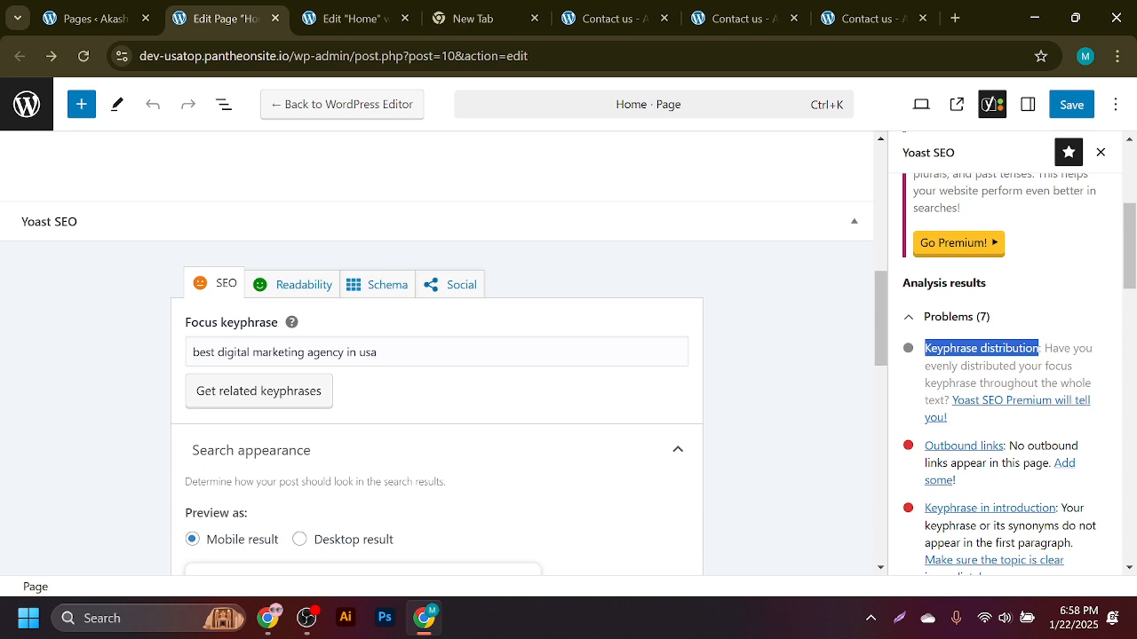
pyautogui.click(376, 351)
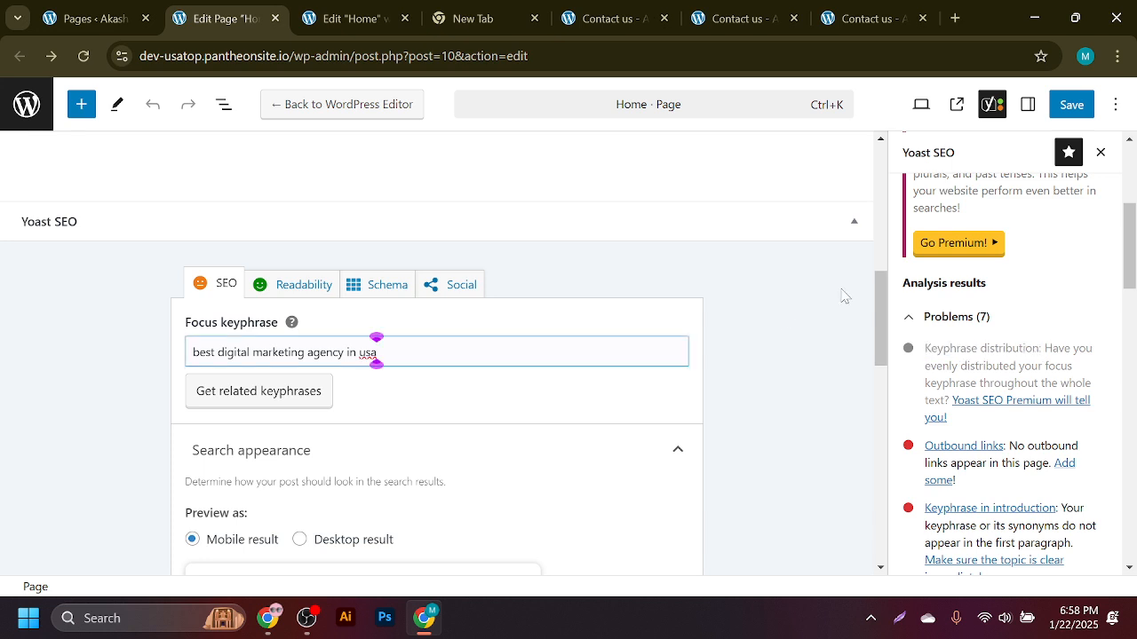
pyautogui.moveTo(884, 322); pyautogui.dragTo(887, 367)
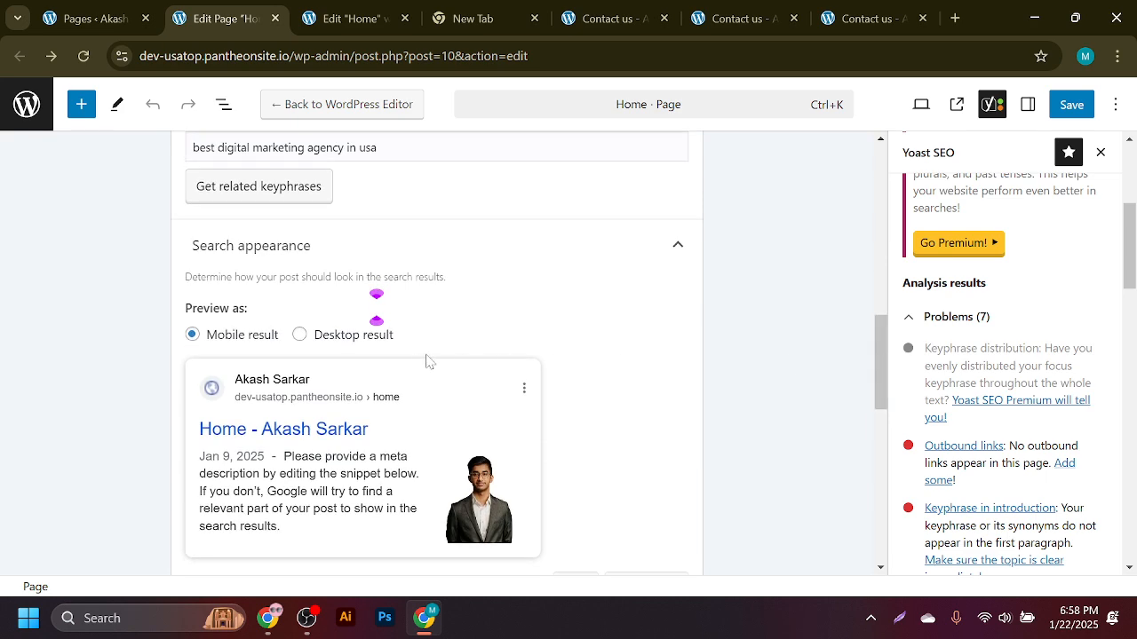
pyautogui.scroll(-3, 426, 360)
pyautogui.scroll(10, 411, 362)
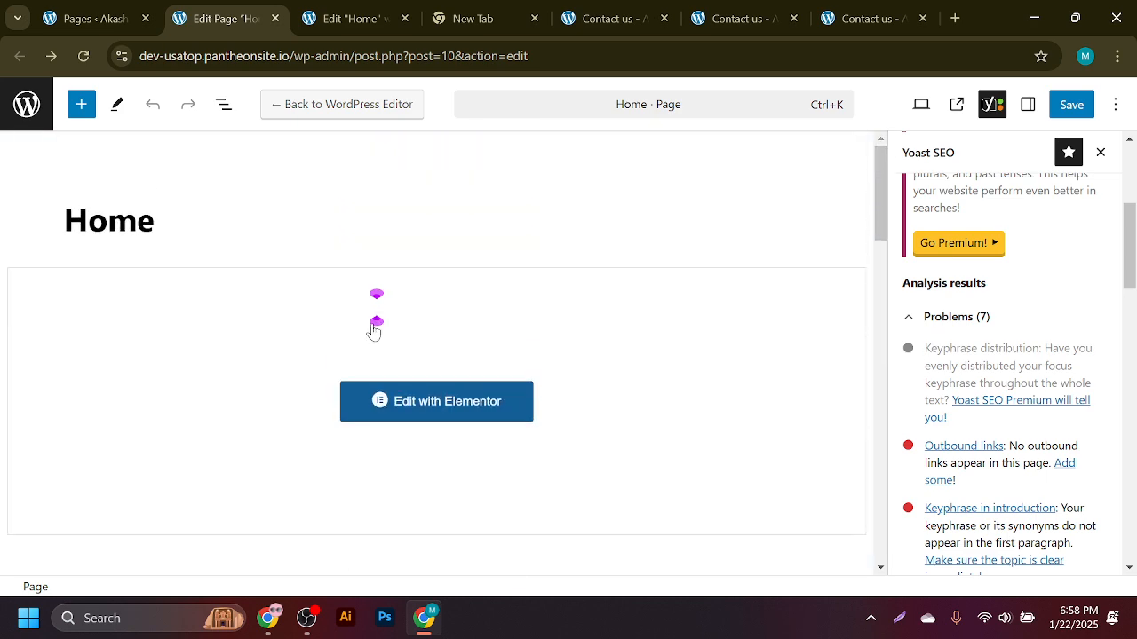
pyautogui.scroll(-10, 520, 322)
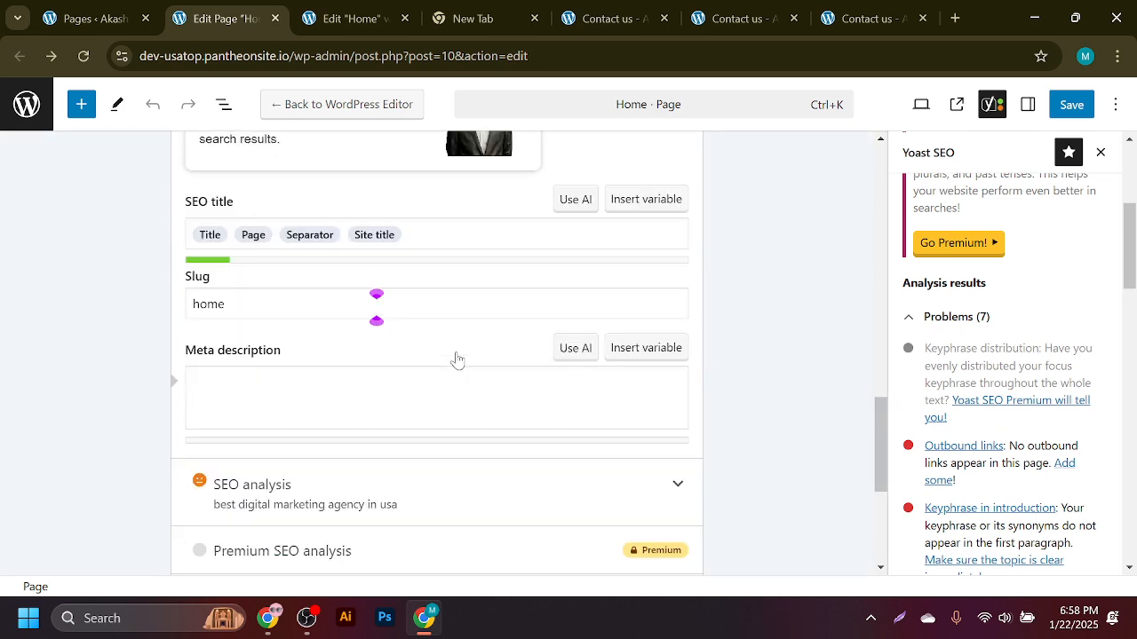
pyautogui.scroll(3, 457, 359)
pyautogui.click(355, 18)
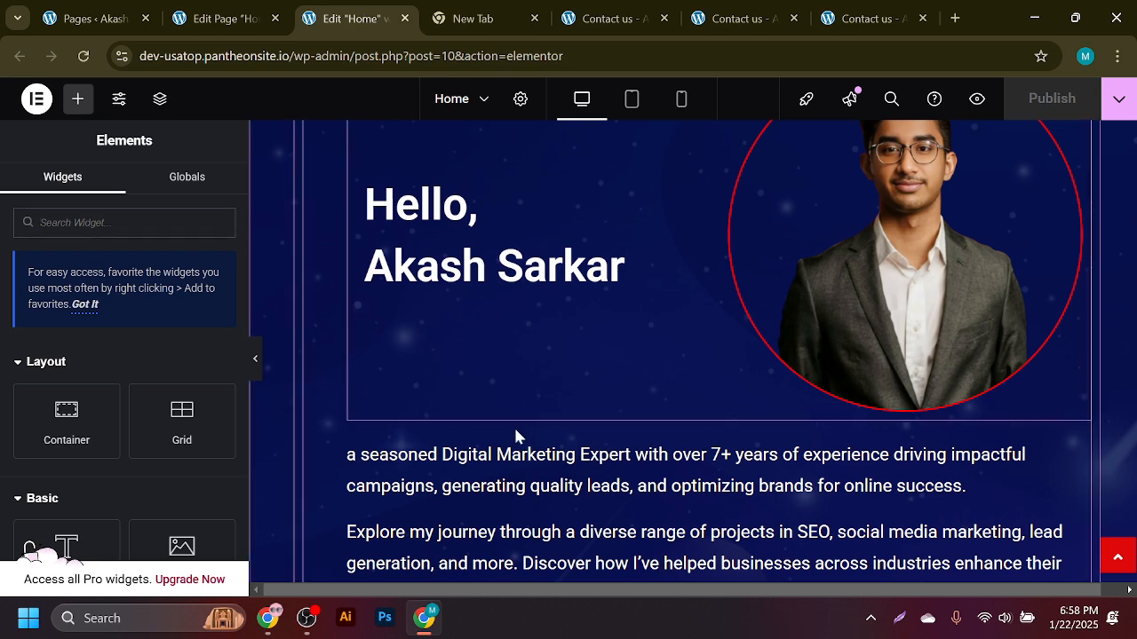
# - Link the words 'online presence' in the intro text to the Fiverr profile URL
pyautogui.click(507, 472)
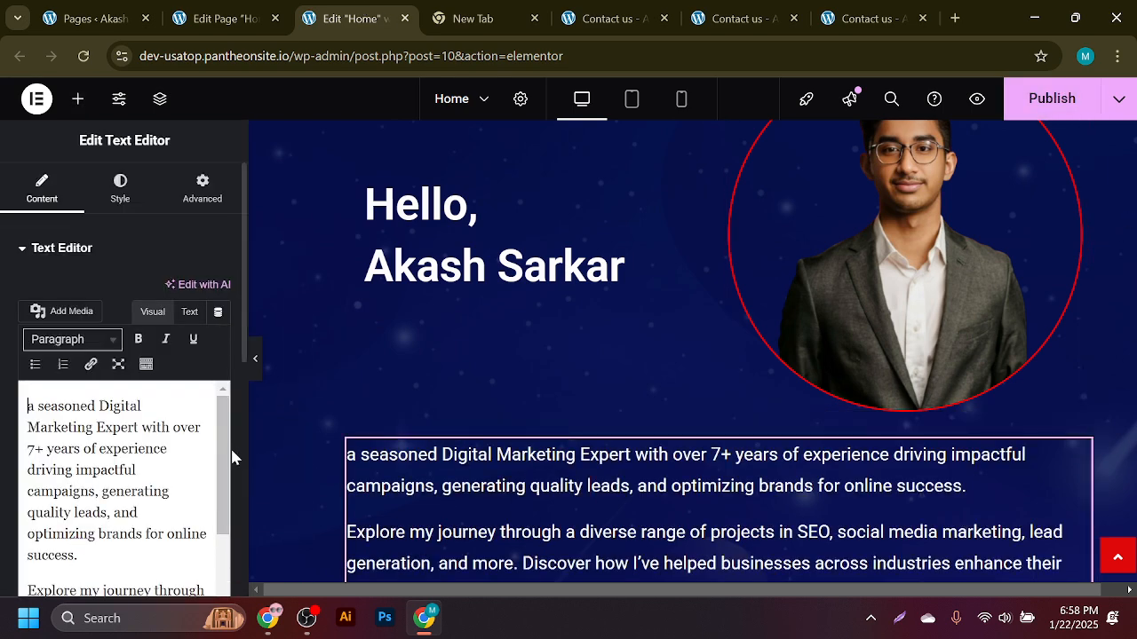
pyautogui.moveTo(223, 457); pyautogui.dragTo(303, 531)
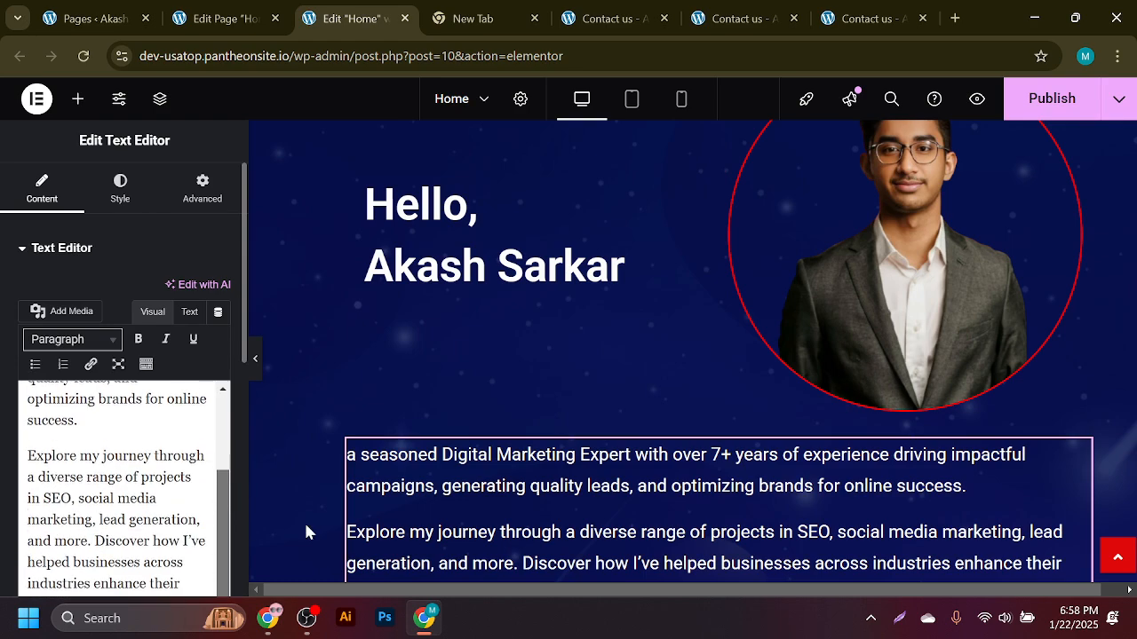
pyautogui.scroll(-3, 639, 471)
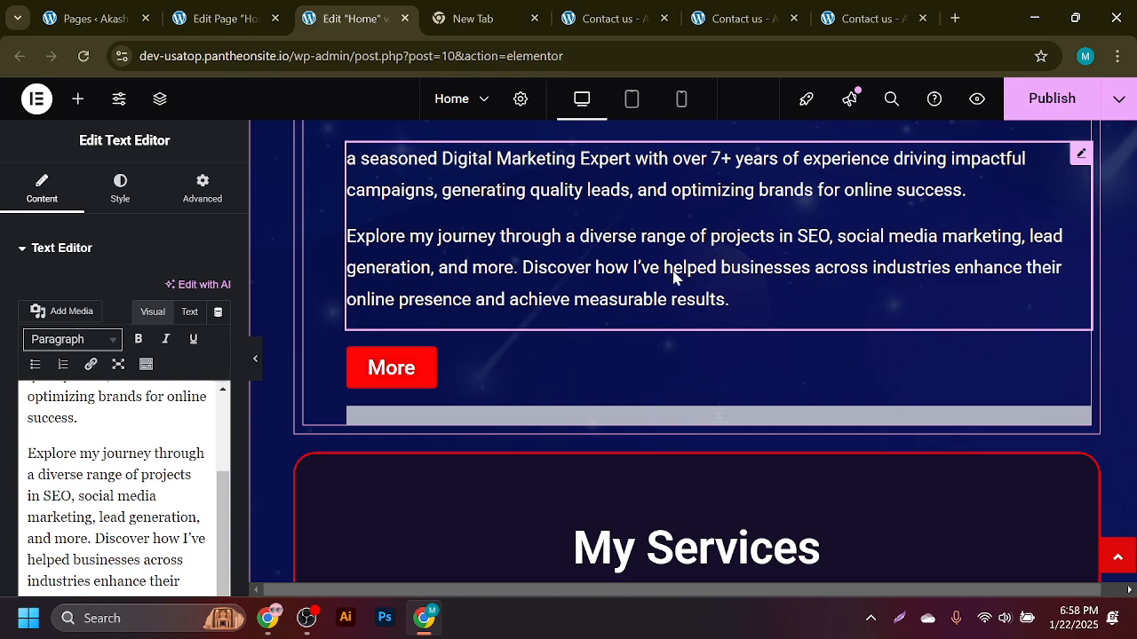
pyautogui.scroll(-12, 670, 279)
pyautogui.scroll(12, 648, 317)
pyautogui.scroll(1, 609, 336)
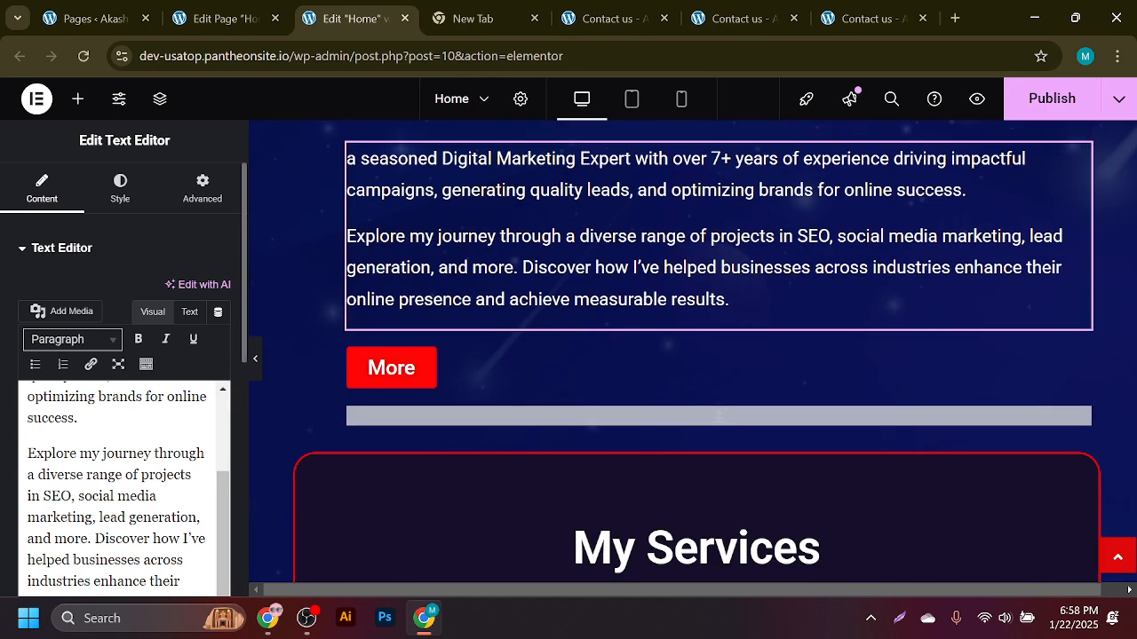
pyautogui.scroll(-1, 220, 514)
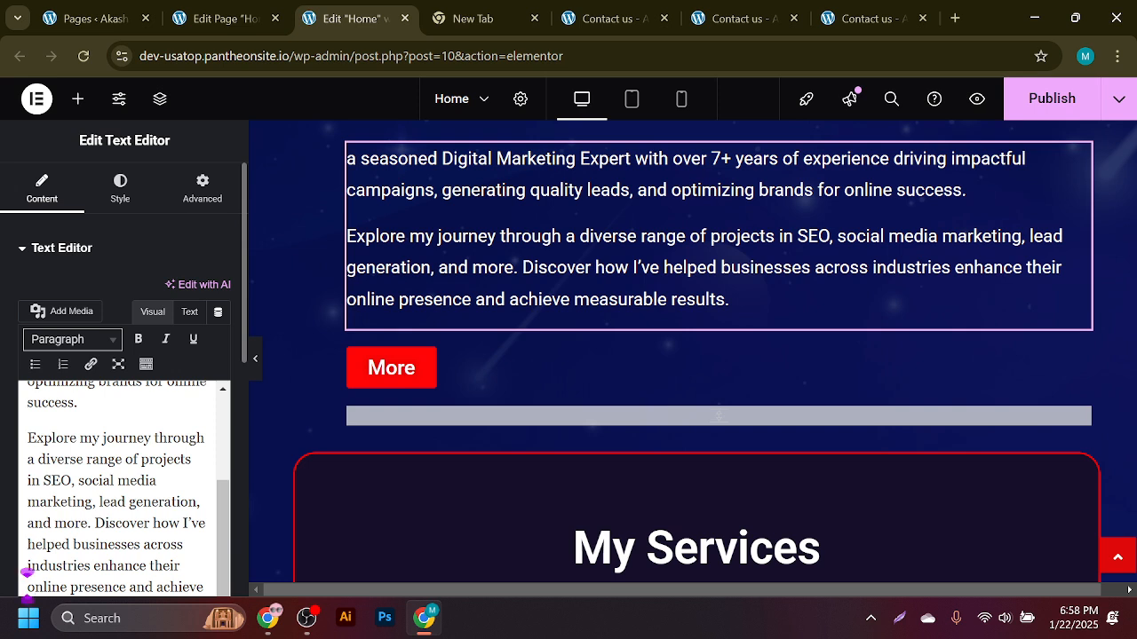
pyautogui.moveTo(129, 587); pyautogui.dragTo(28, 587)
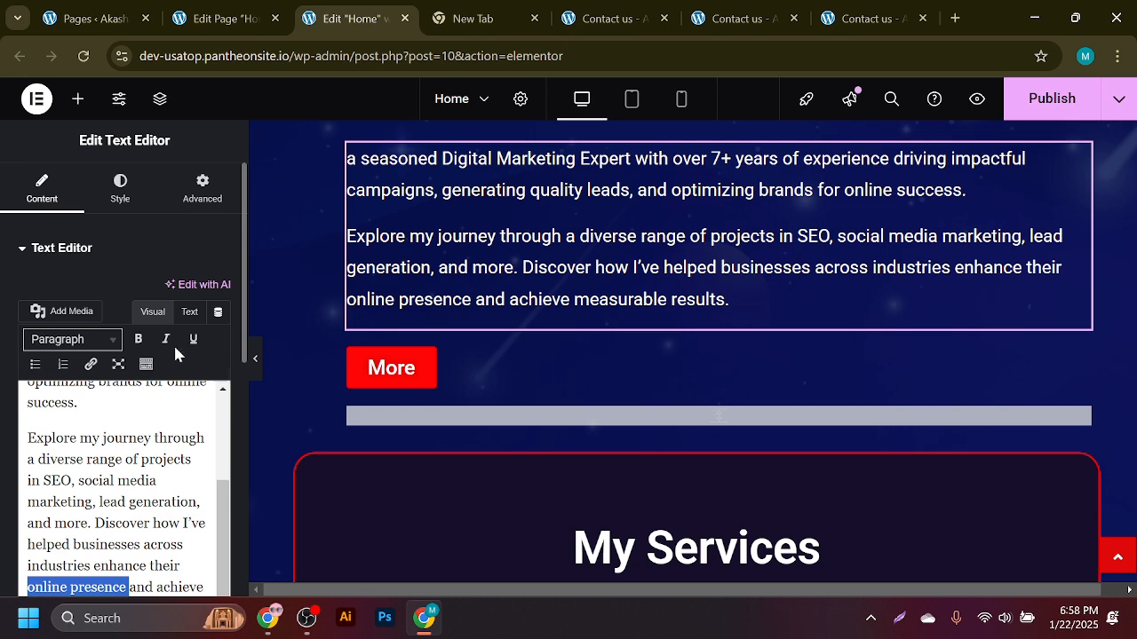
pyautogui.click(90, 365)
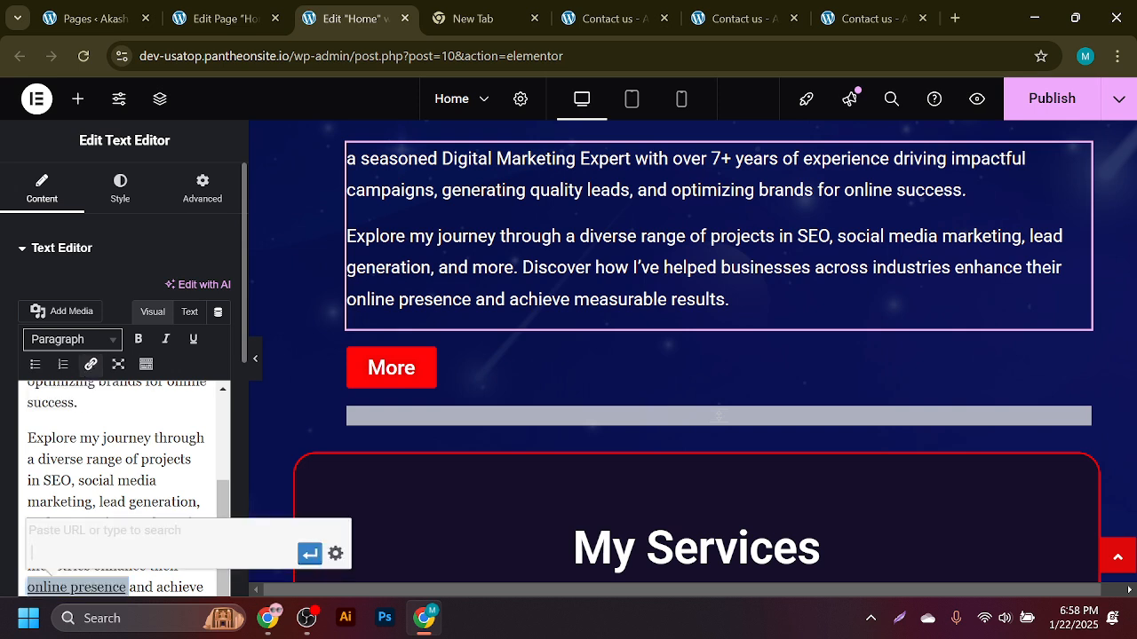
pyautogui.hotkey('ctrl', 'v')
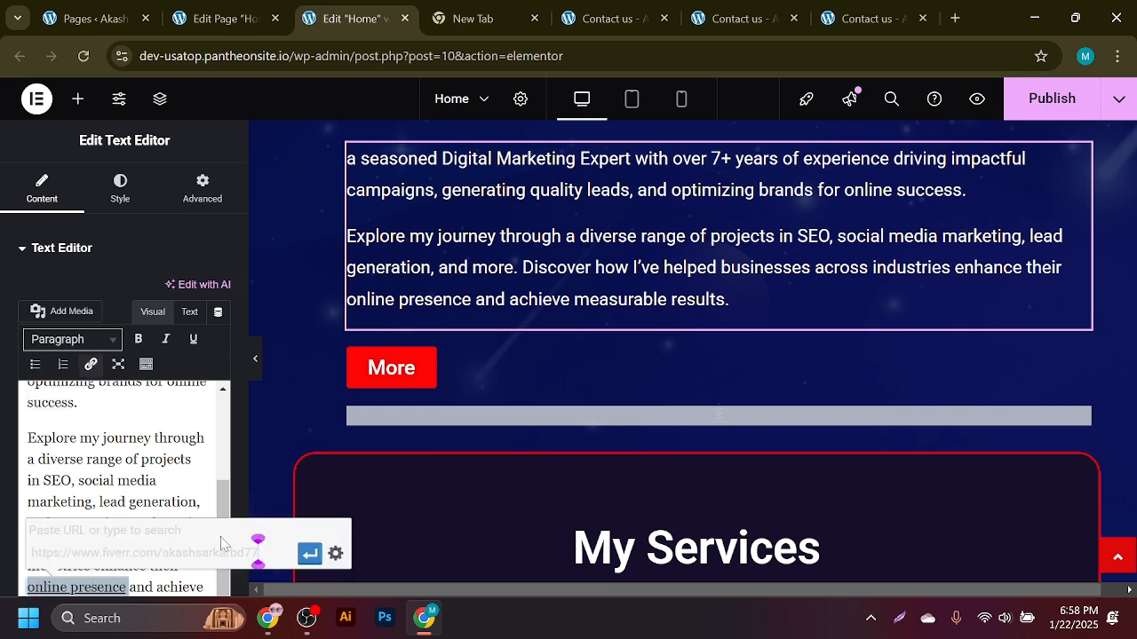
pyautogui.click(309, 554)
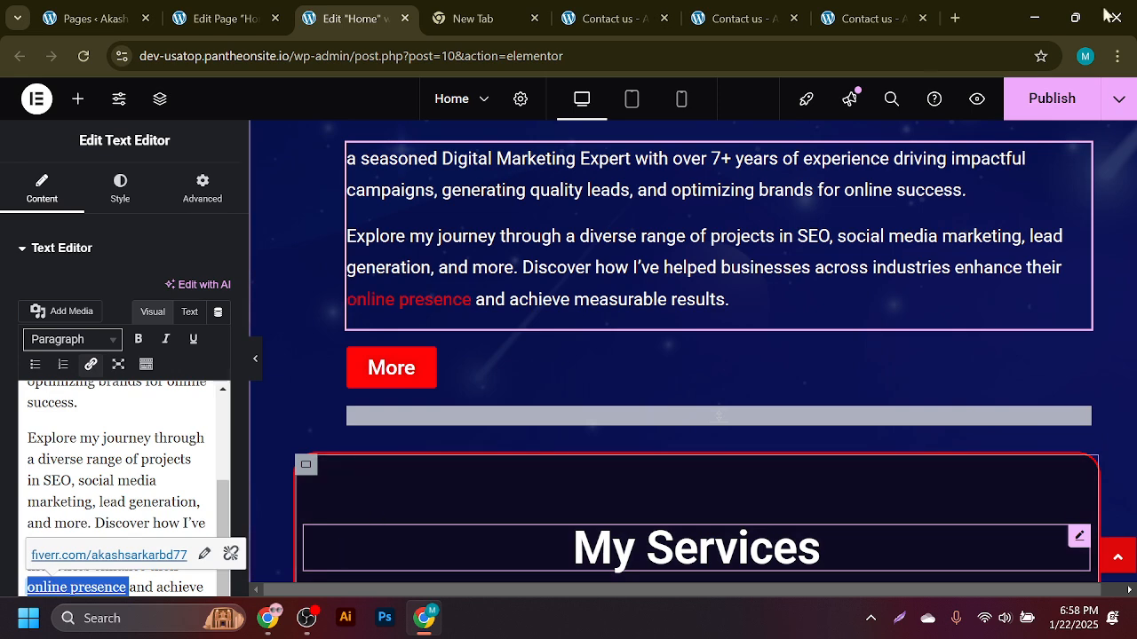
# - Publish the updated Home page and reload the WordPress page editor
pyautogui.click(1069, 111)
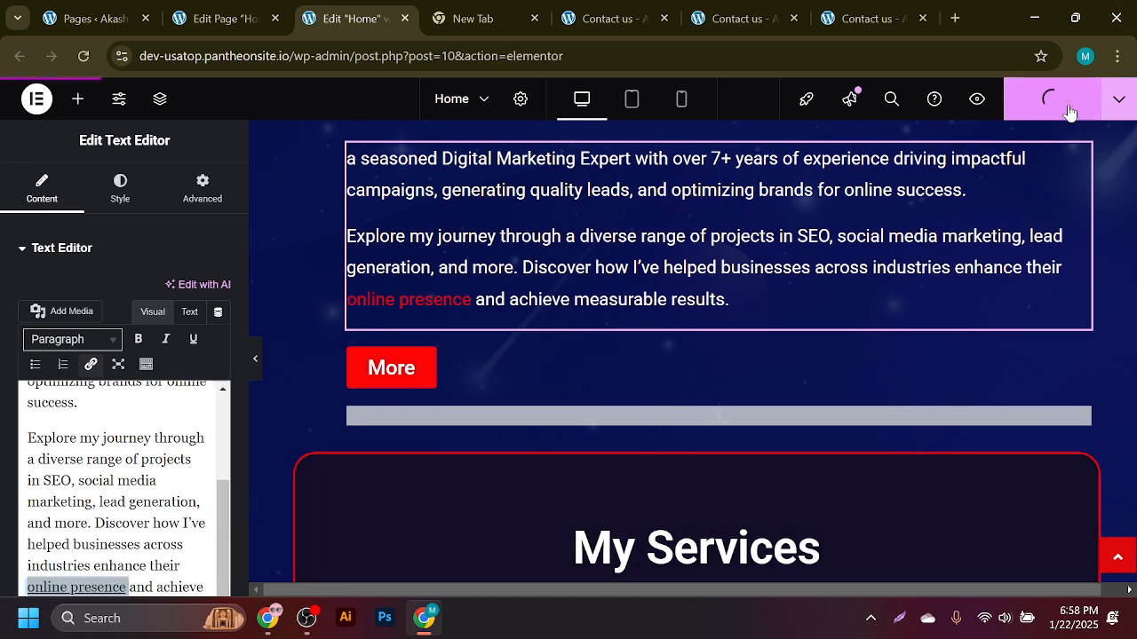
pyautogui.click(222, 18)
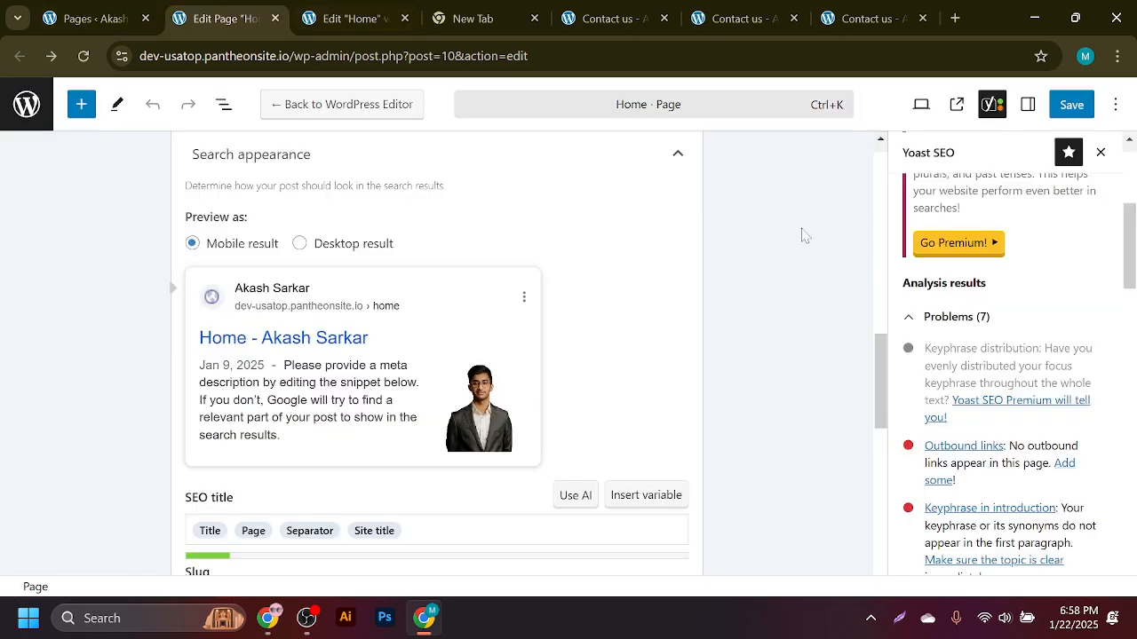
pyautogui.click(83, 56)
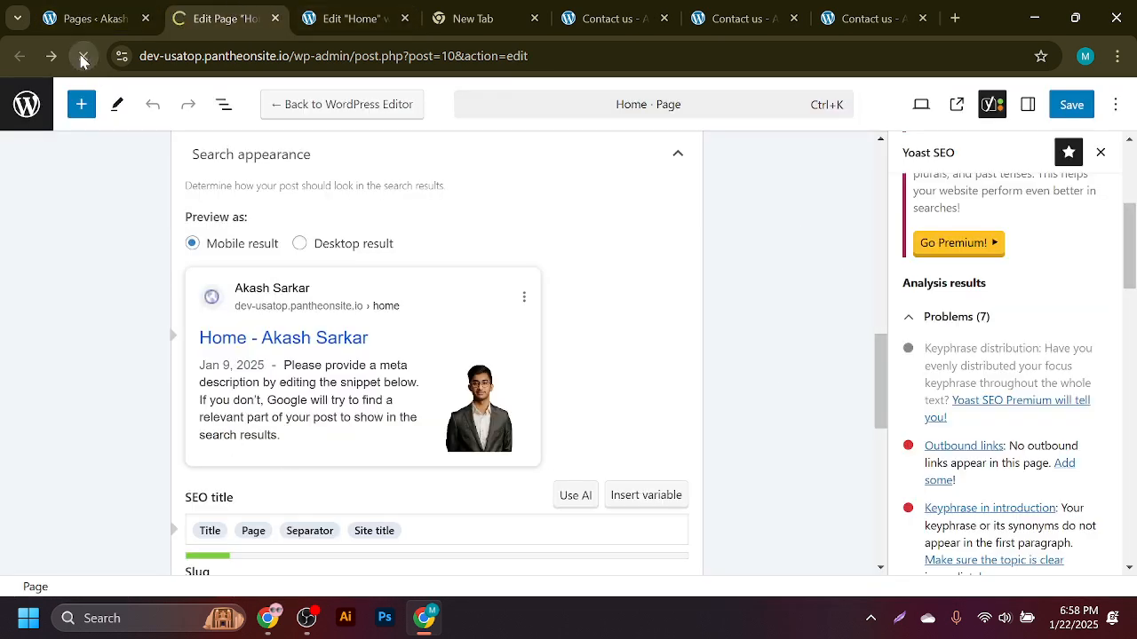
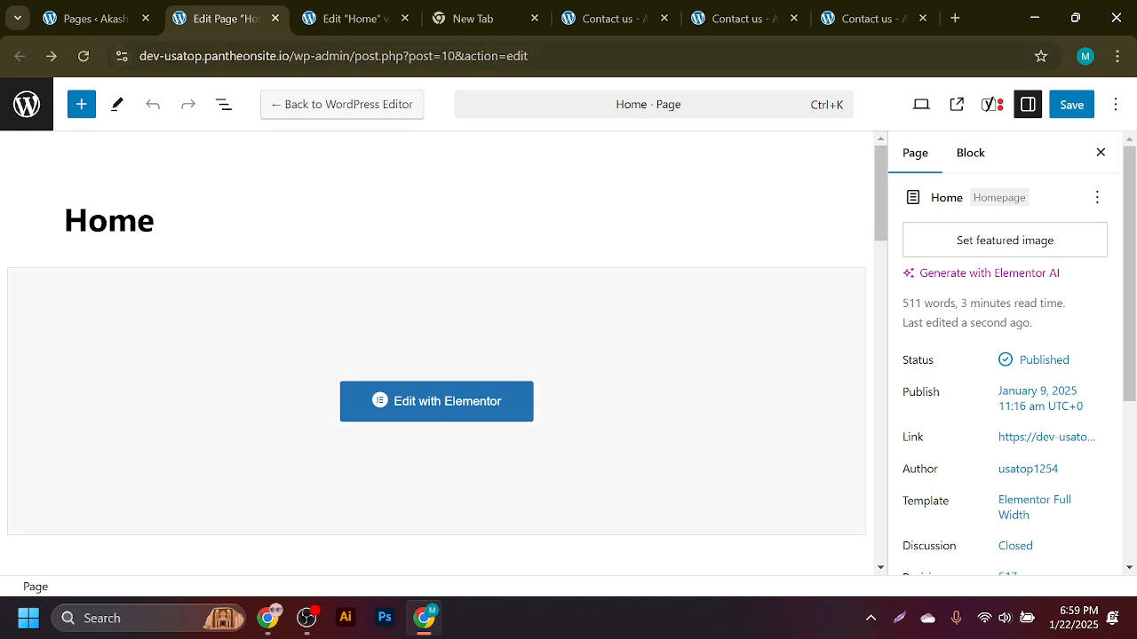
# - Open the Yoast SEO panel for the Home page and expand its SEO analysis problems
pyautogui.click(992, 106)
pyautogui.click(1000, 330)
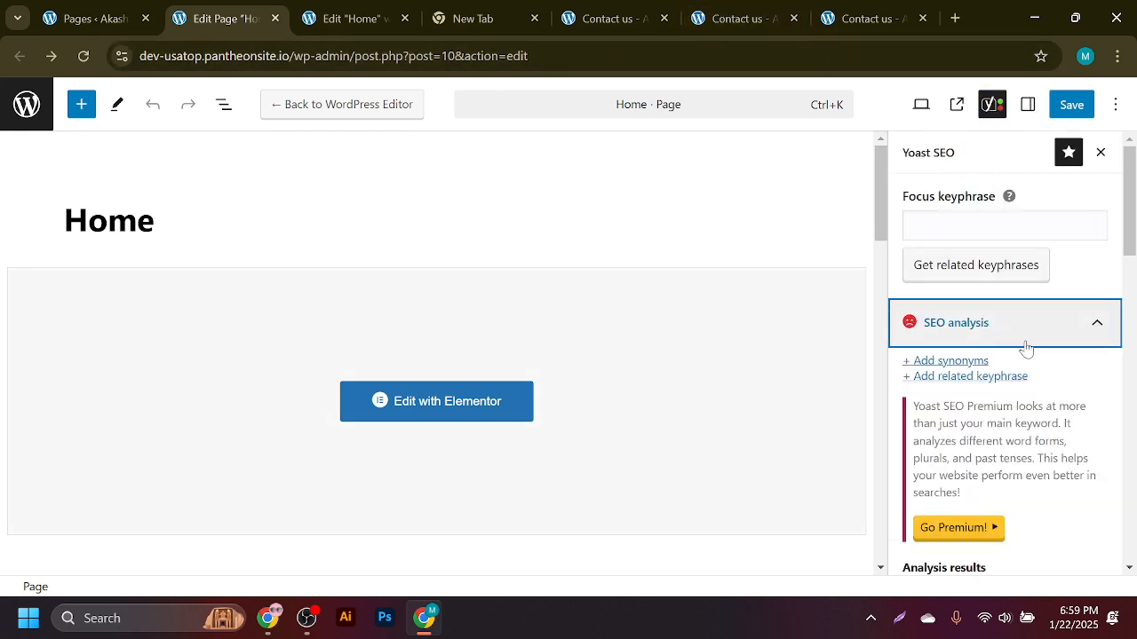
pyautogui.scroll(-5, 1024, 347)
pyautogui.scroll(-3, 1021, 351)
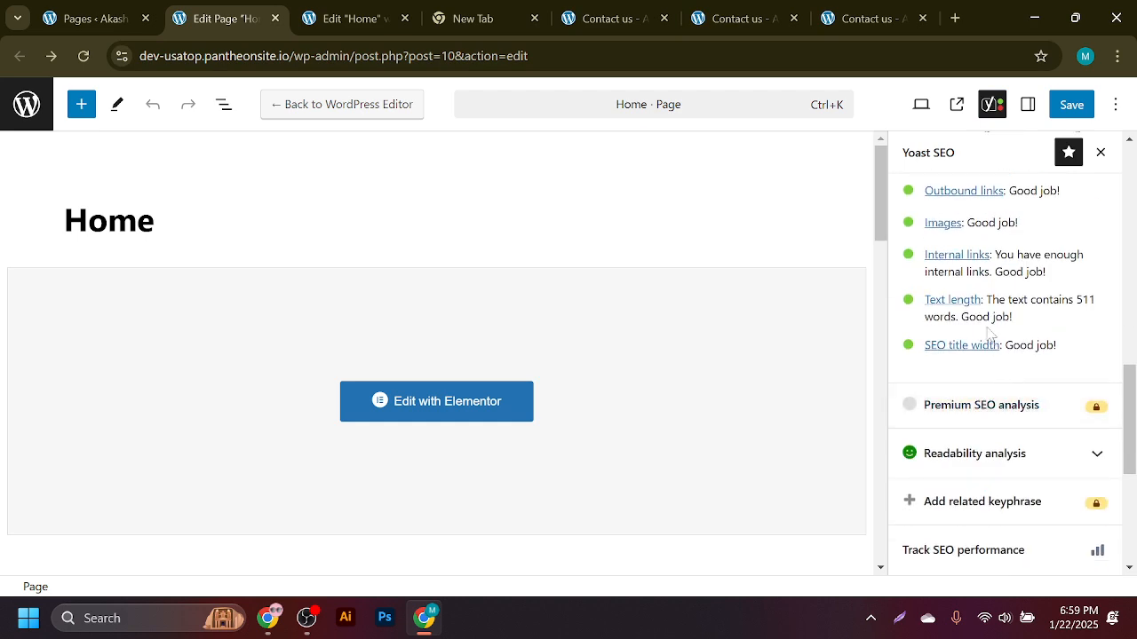
pyautogui.moveTo(1132, 407); pyautogui.dragTo(1134, 296)
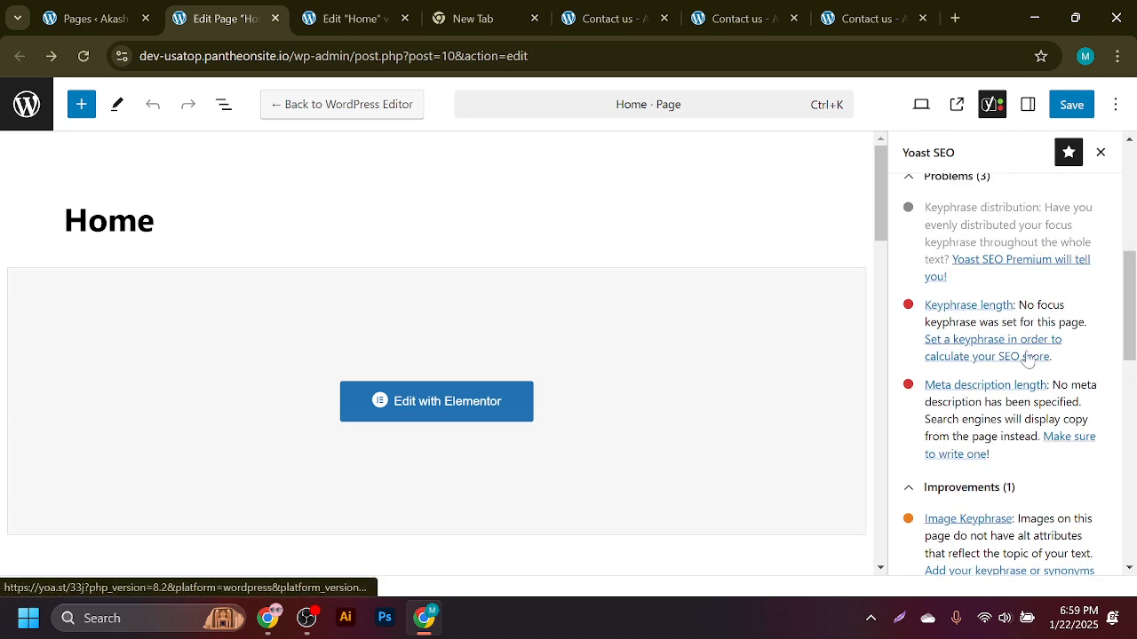
pyautogui.click(968, 306)
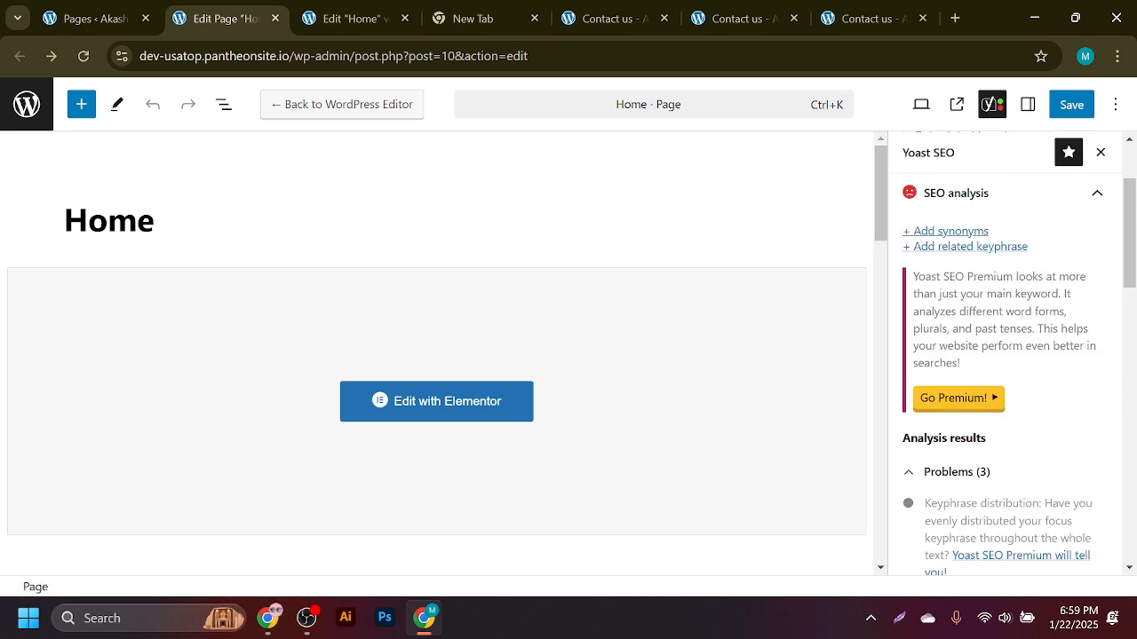
pyautogui.click(915, 478)
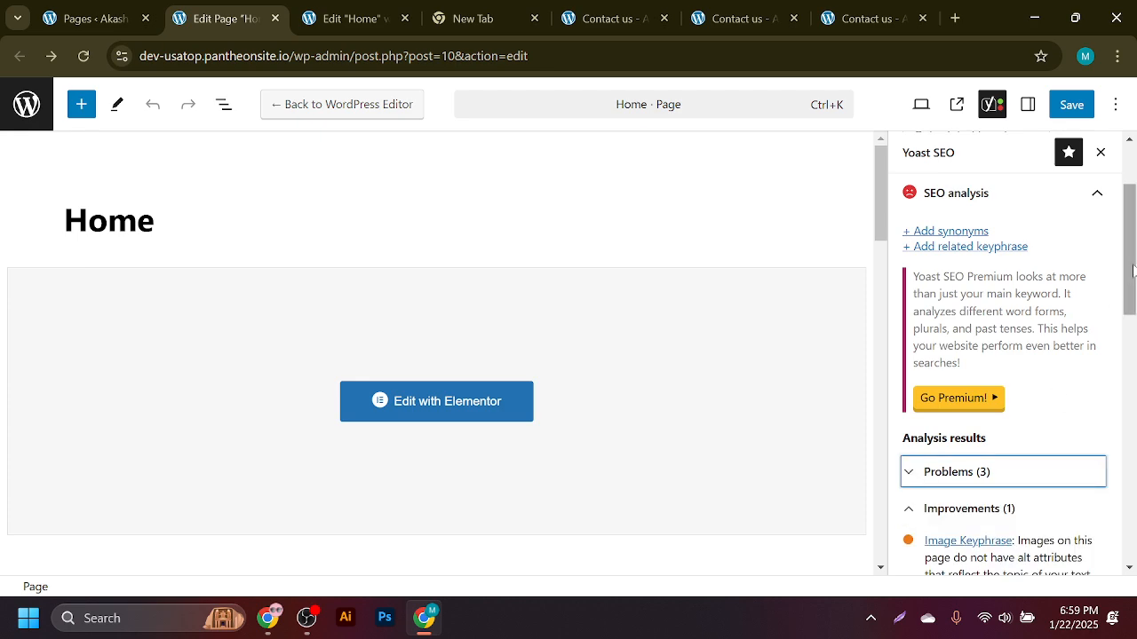
pyautogui.moveTo(1134, 272); pyautogui.dragTo(1135, 394)
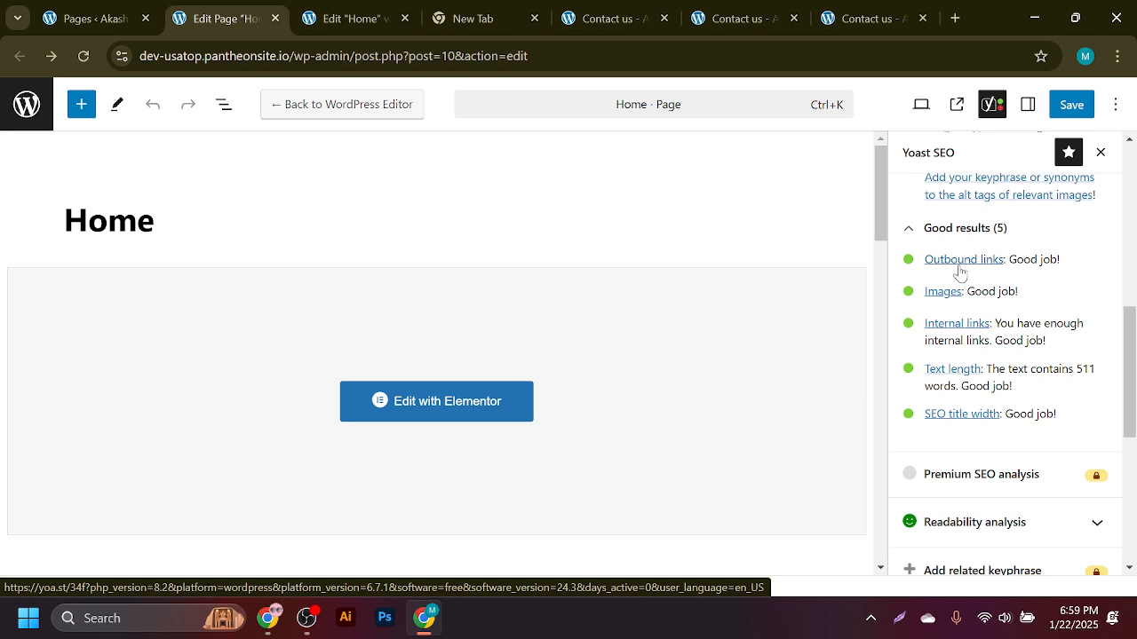
# - Return from the Elementor tab and re-read the three problems, including keyphrase and meta description
pyautogui.click(354, 18)
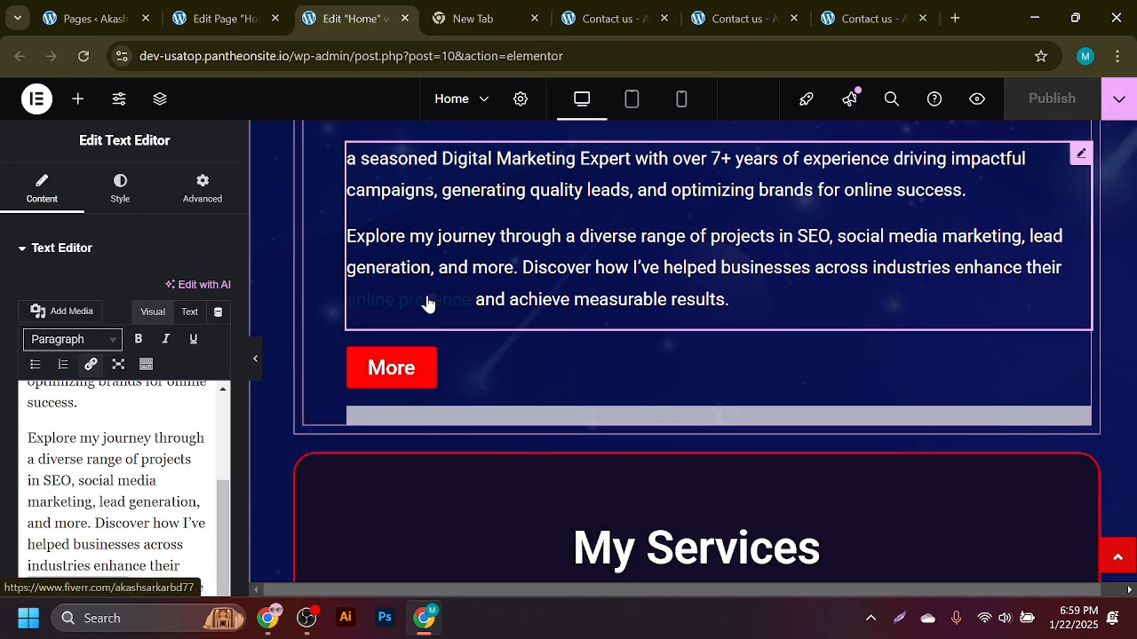
pyautogui.click(219, 12)
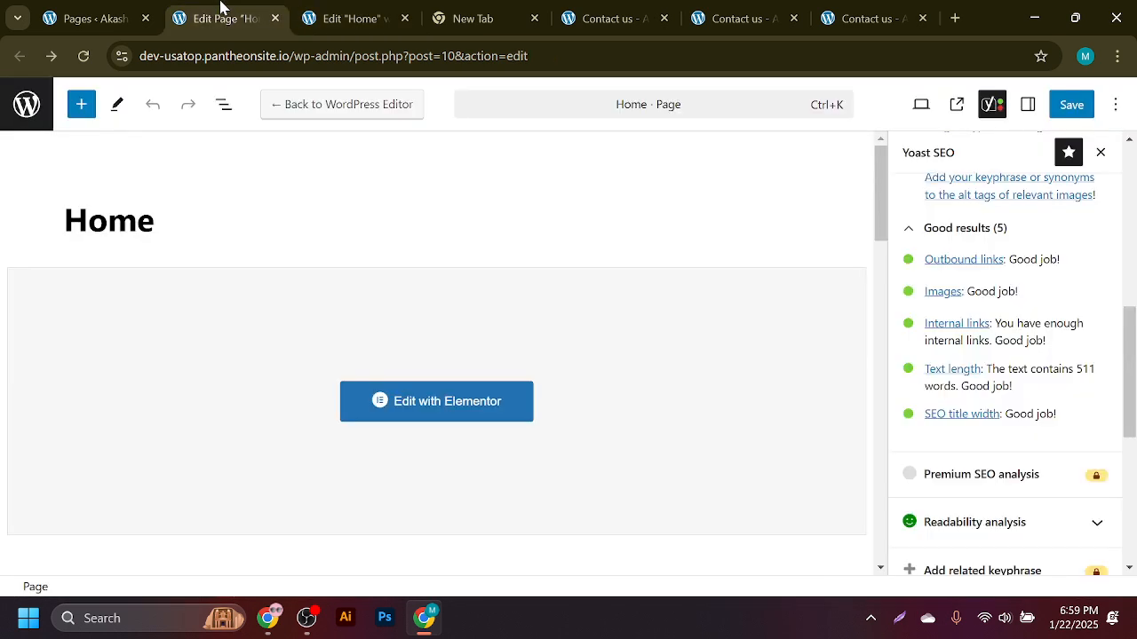
pyautogui.scroll(3, 1134, 364)
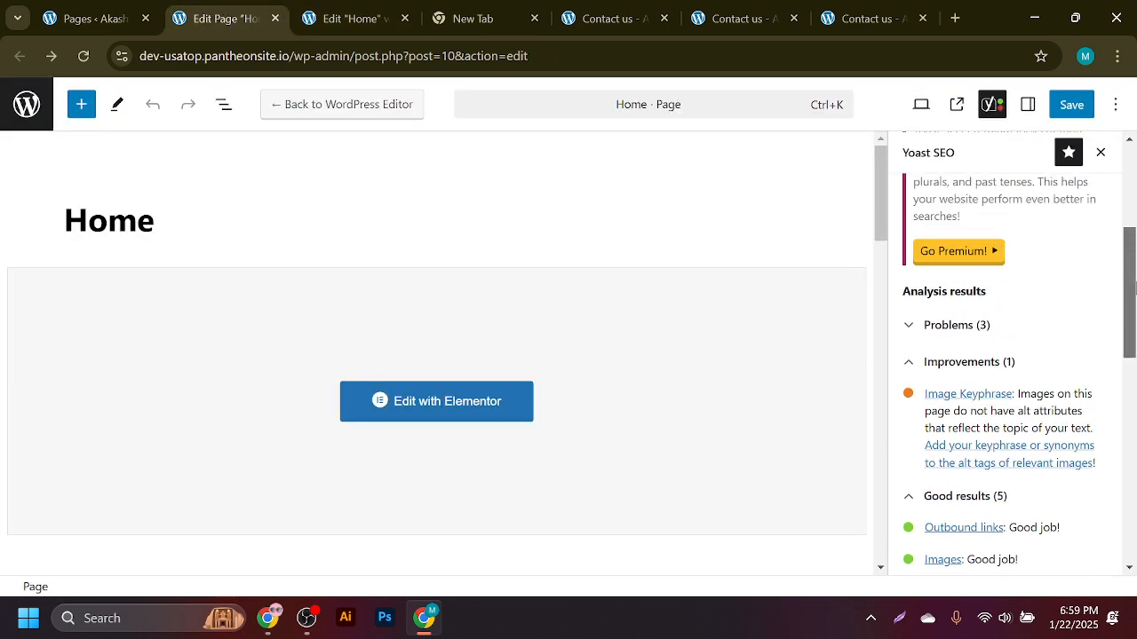
pyautogui.click(939, 335)
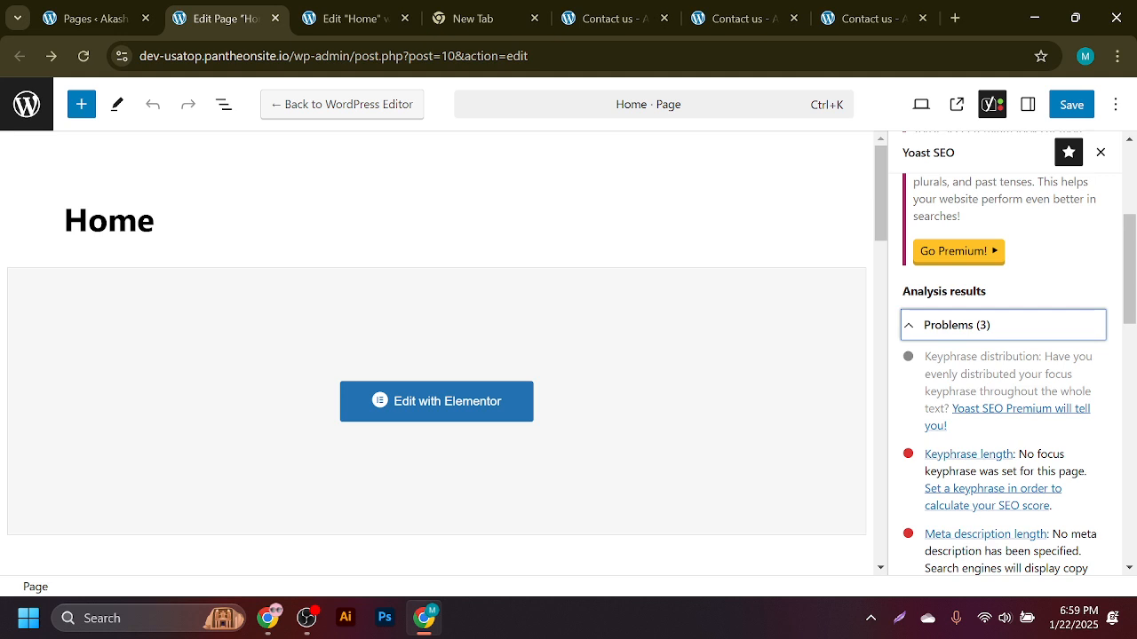
pyautogui.scroll(-1, 1117, 302)
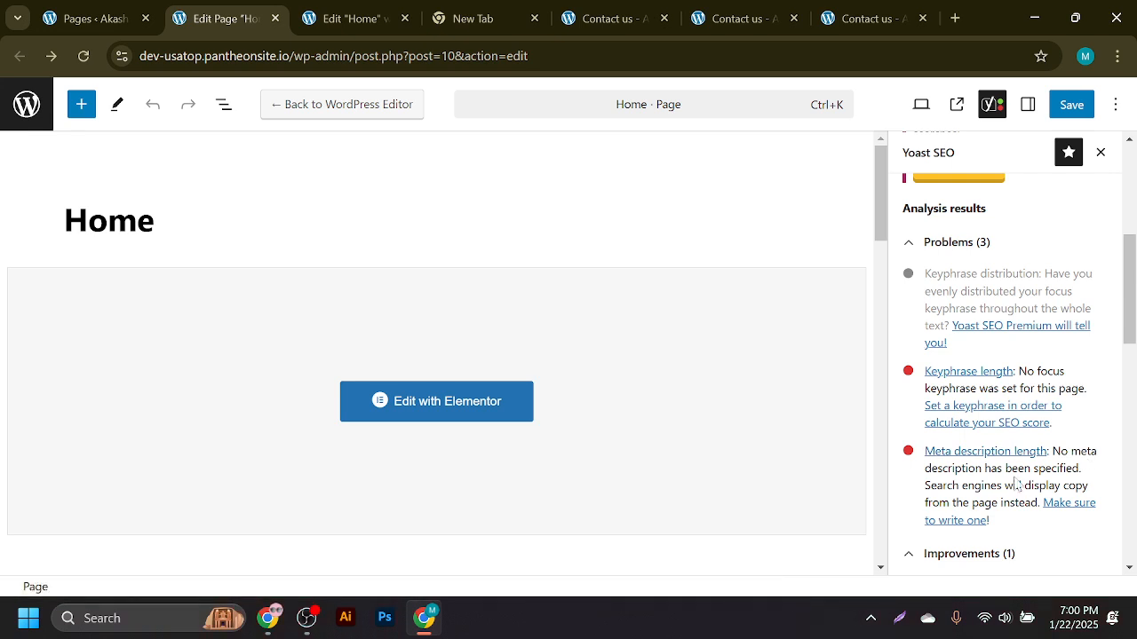
pyautogui.scroll(-7, 713, 411)
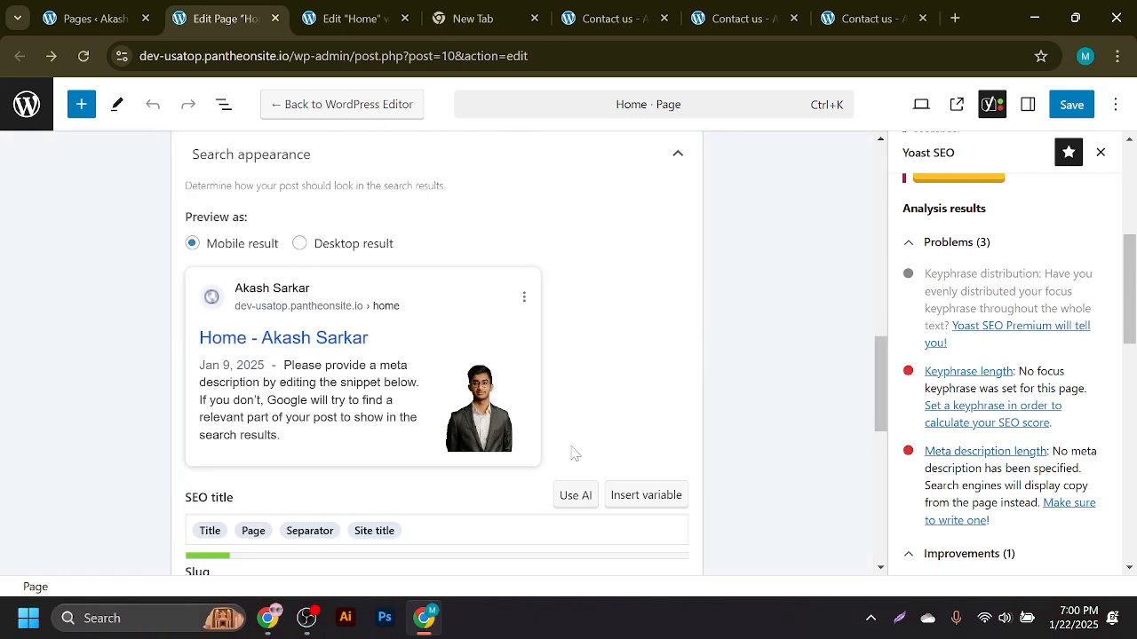
pyautogui.scroll(3, 432, 444)
pyautogui.click(355, 352)
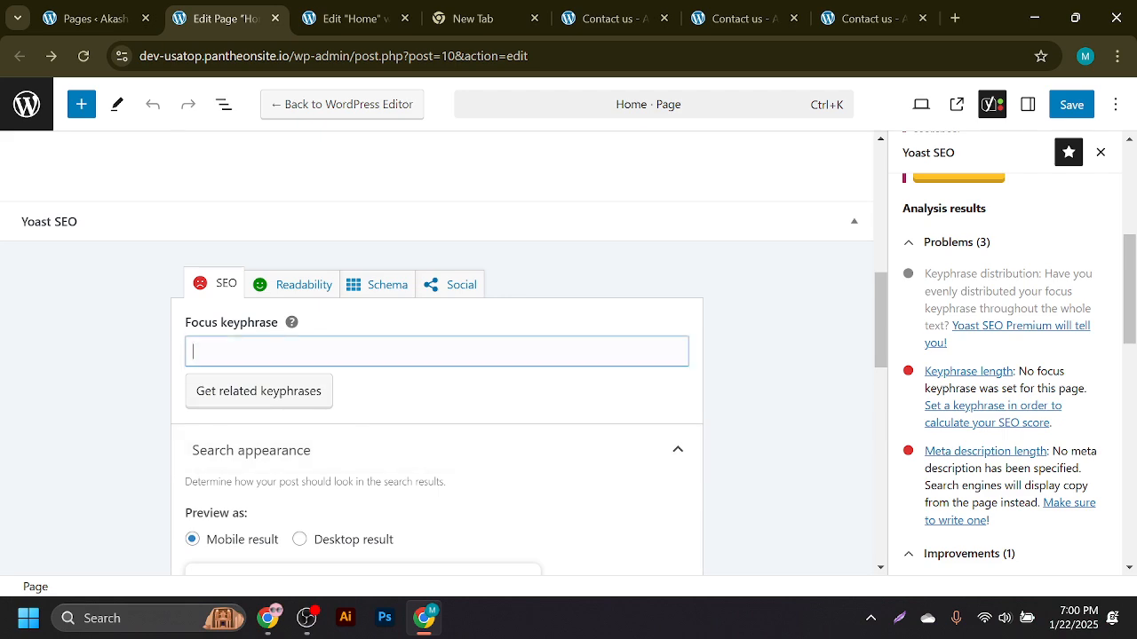
pyautogui.scroll(7, 427, 356)
pyautogui.scroll(4, 985, 308)
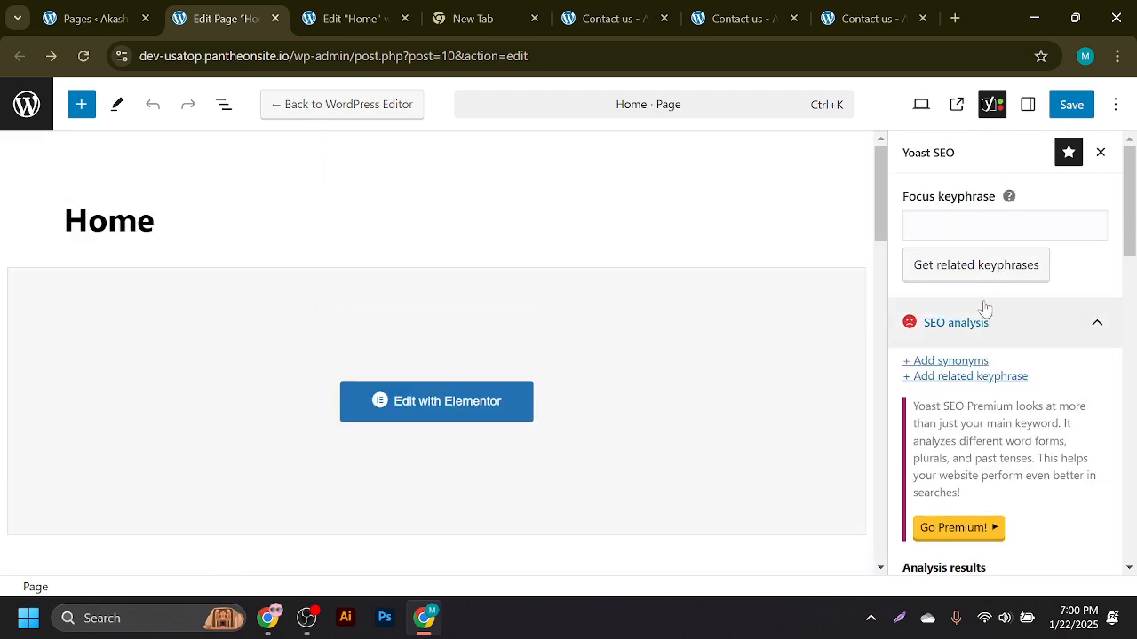
# - Set the focus keyphrase to 'best digital marketing agency in usa' via clipboard history and save
pyautogui.click(977, 225)
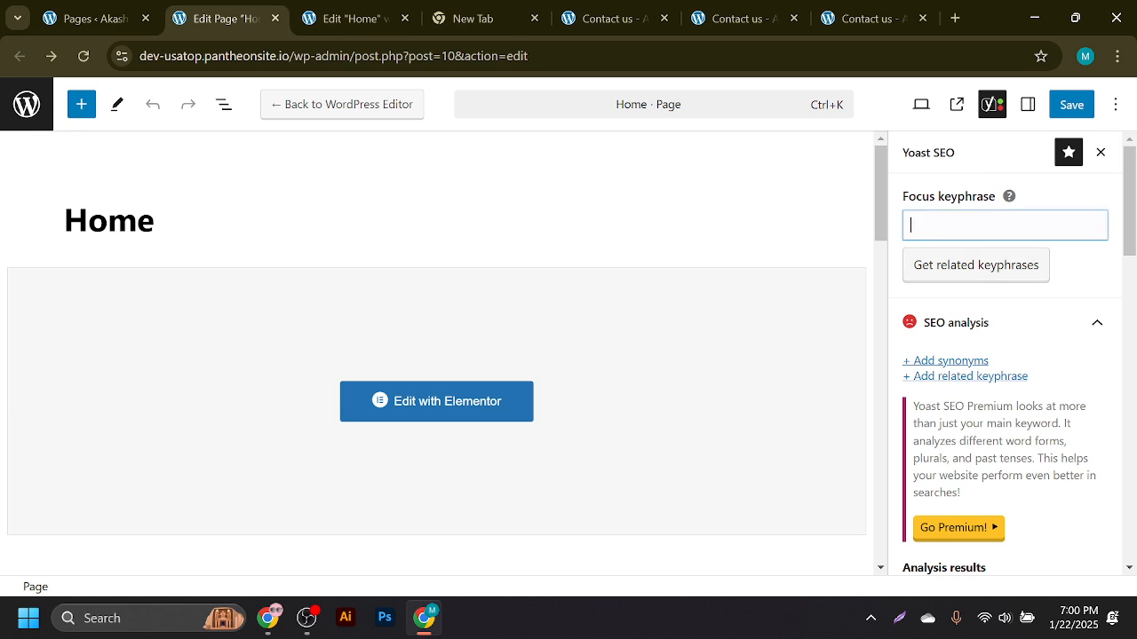
pyautogui.tripleClick(942, 225)
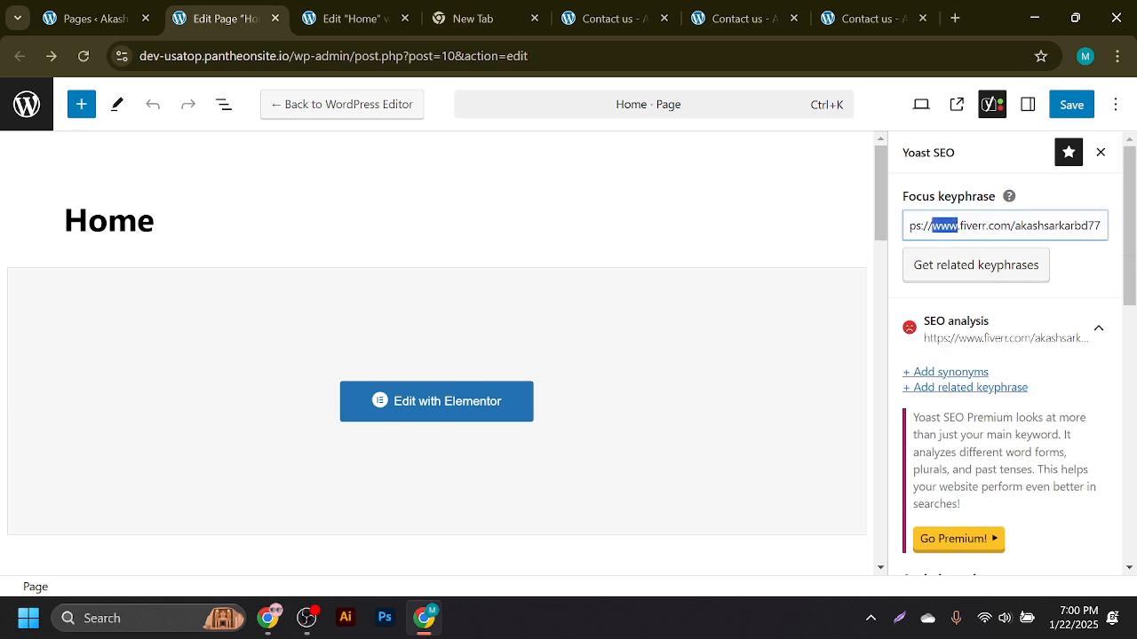
pyautogui.press('super+v')
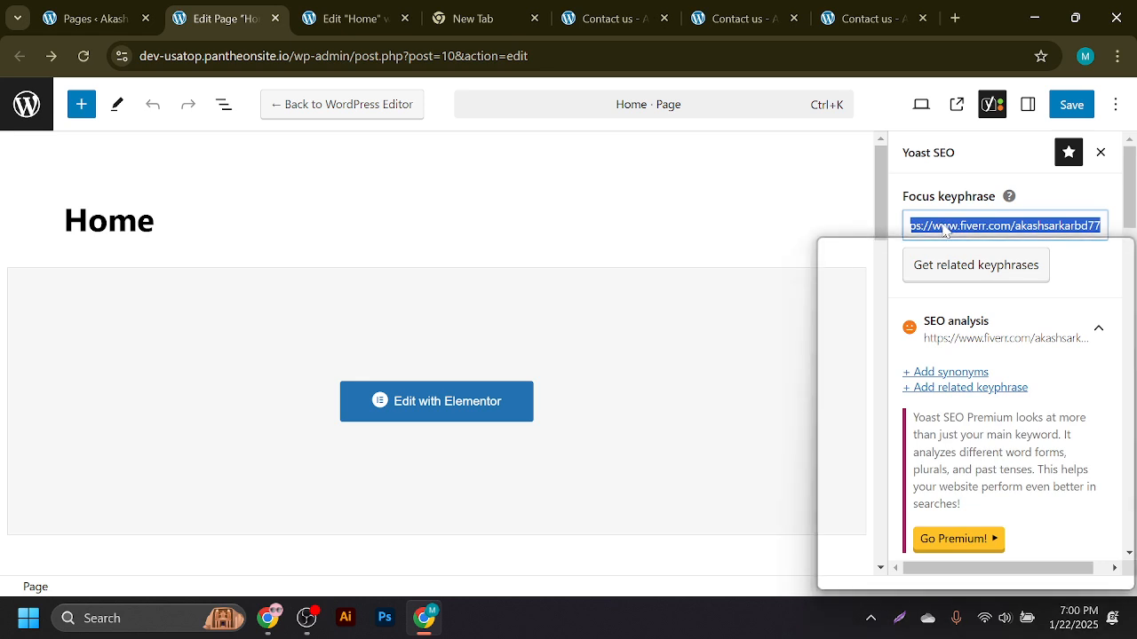
pyautogui.click(955, 463)
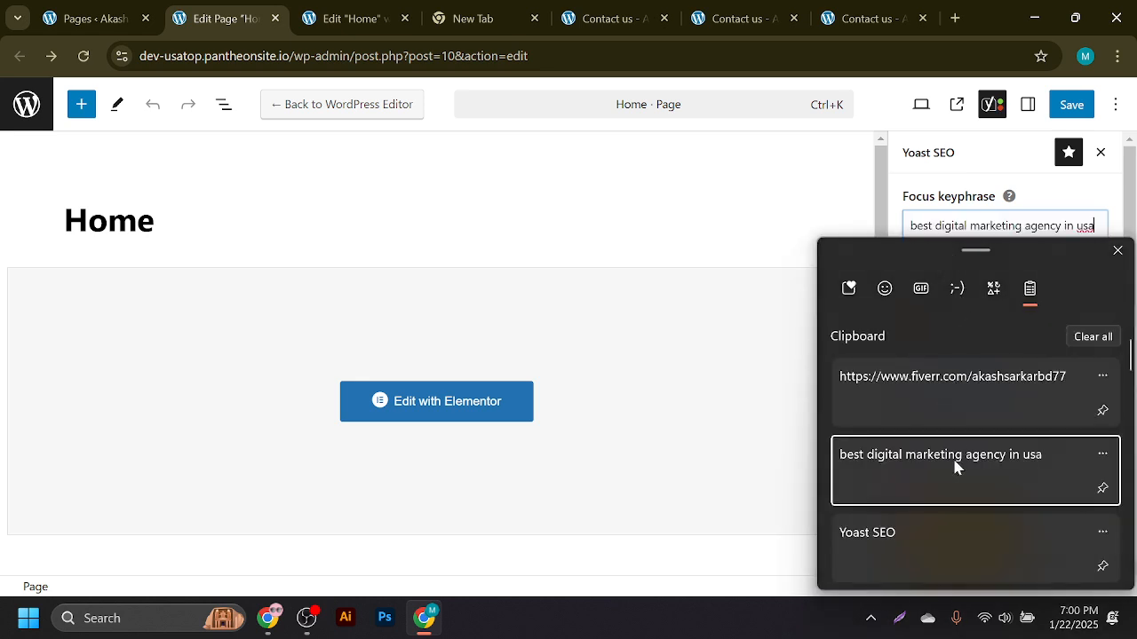
pyautogui.click(1071, 105)
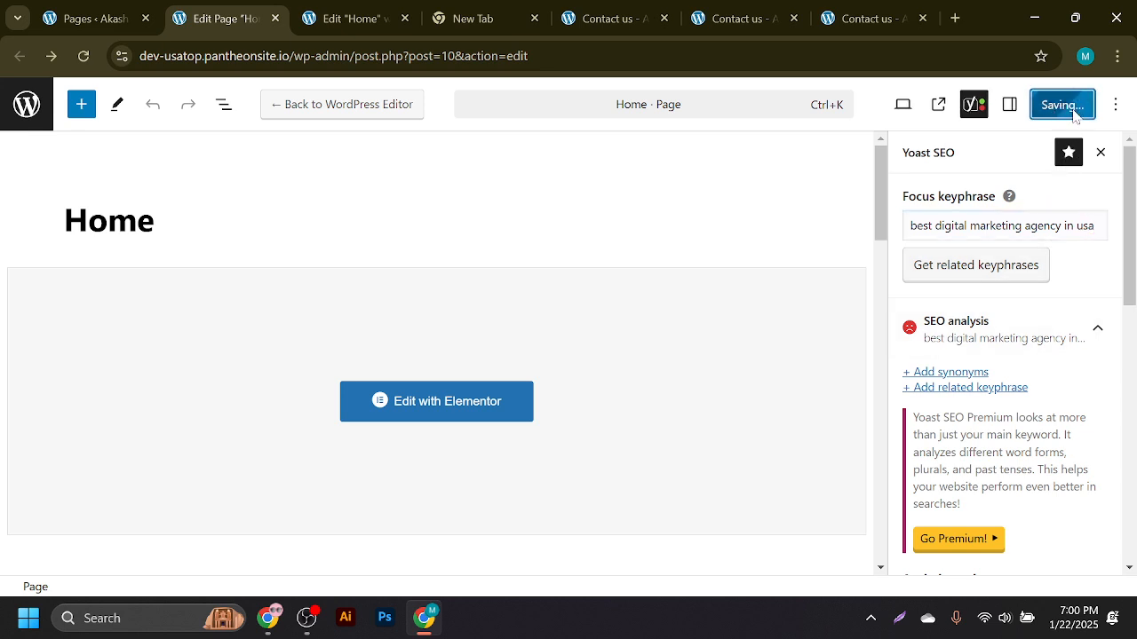
# - Review the Yoast results flagging keyphrase density and title gaps, ending in the Meta description box
pyautogui.scroll(-3, 444, 432)
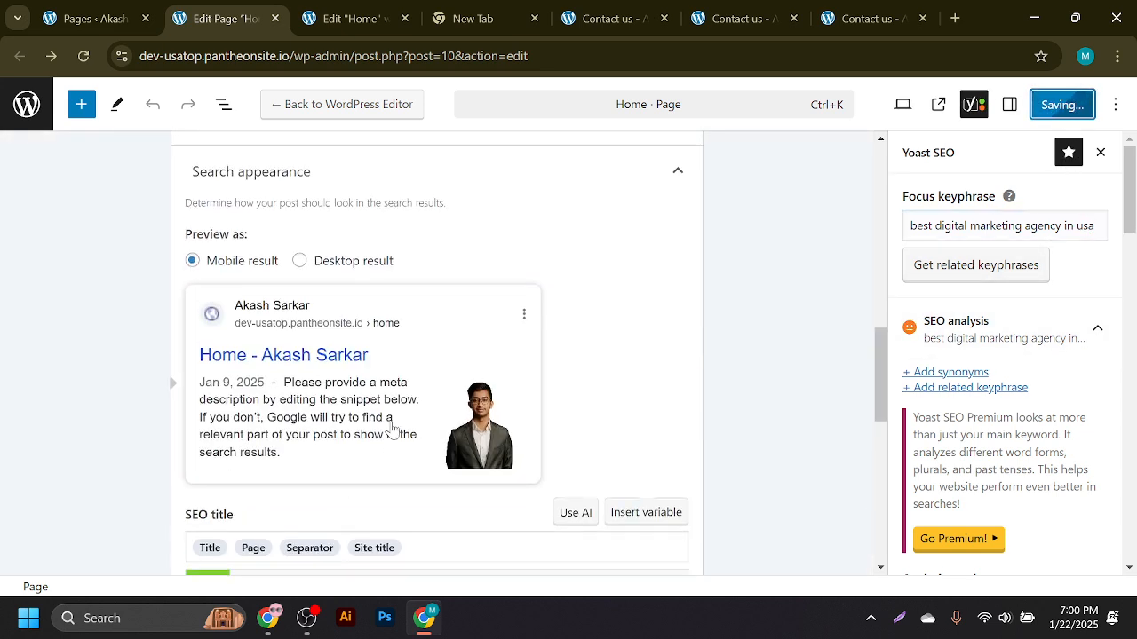
pyautogui.click(377, 351)
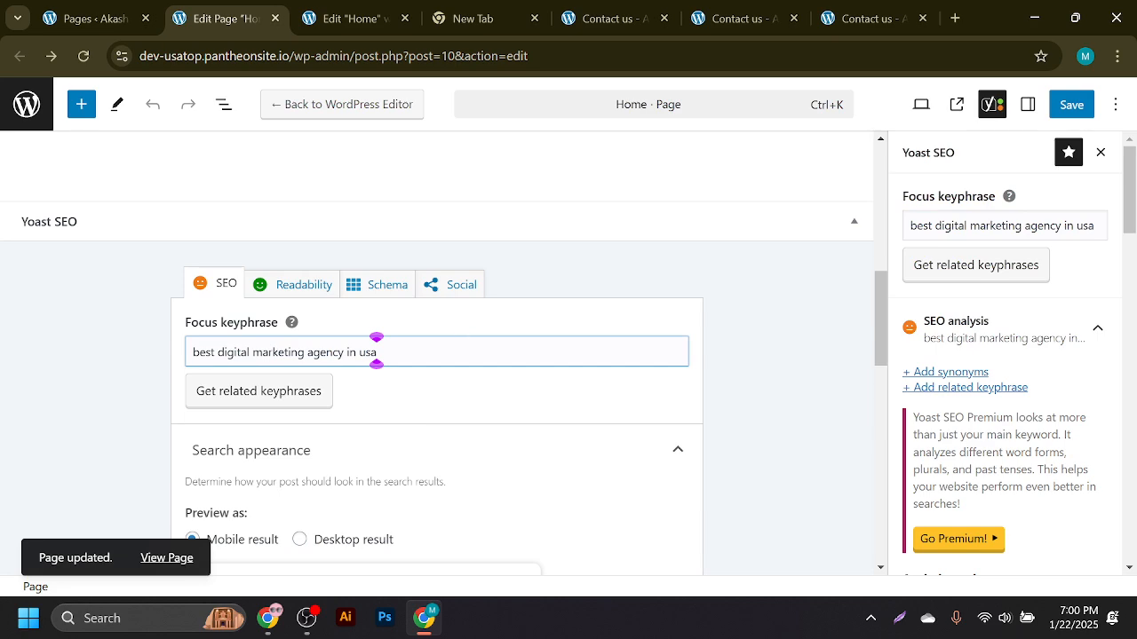
pyautogui.scroll(-3, 409, 391)
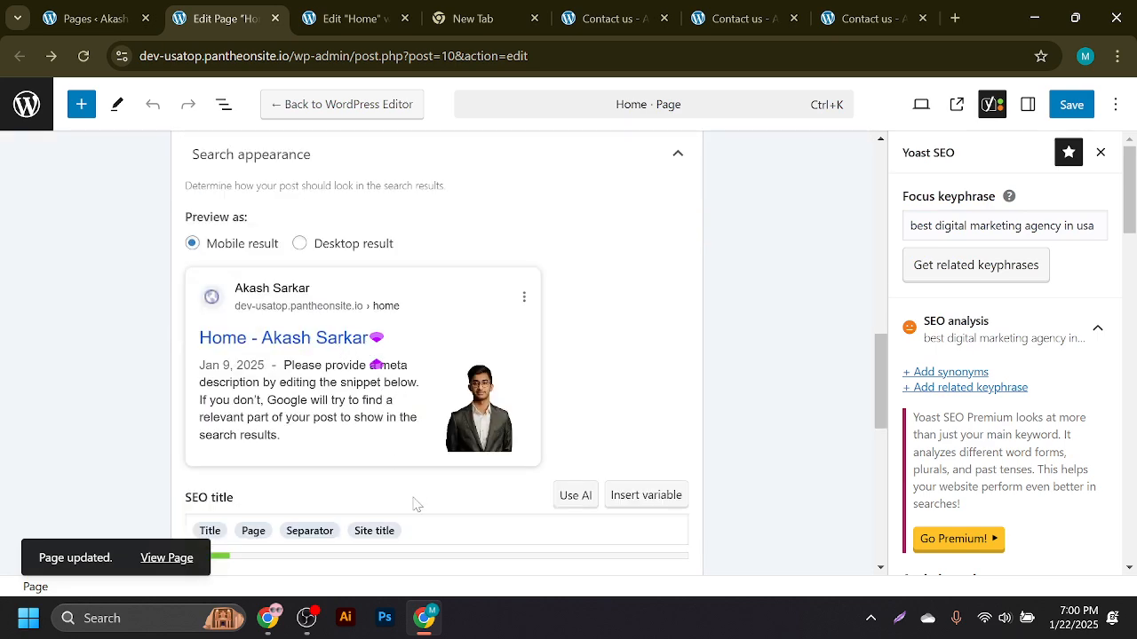
pyautogui.moveTo(877, 383); pyautogui.dragTo(920, 343)
pyautogui.scroll(-6, 959, 364)
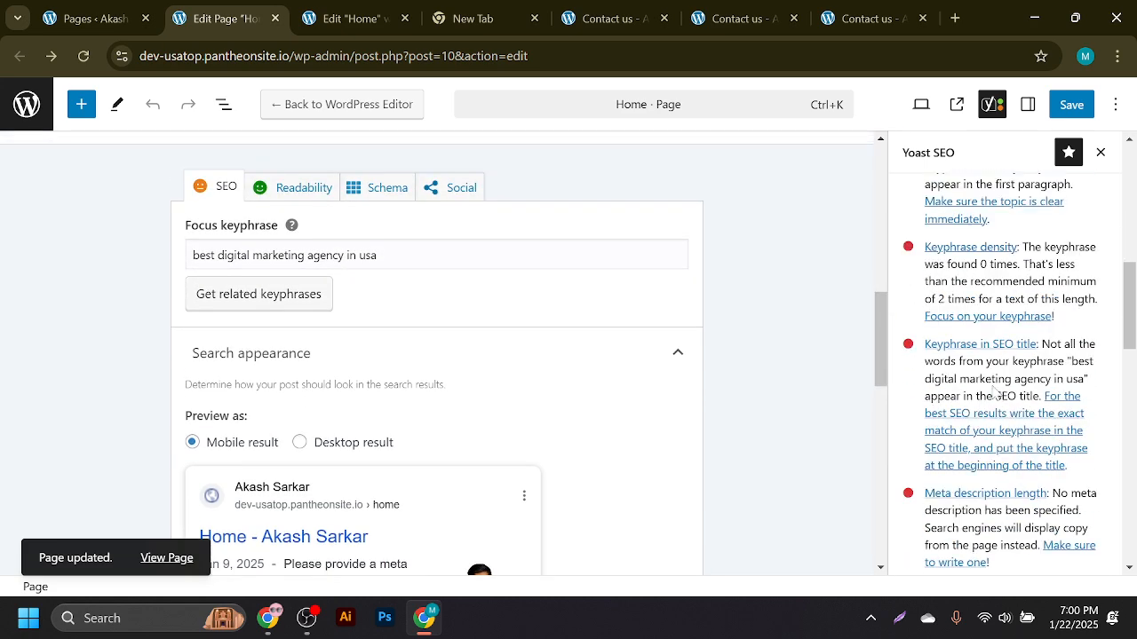
pyautogui.scroll(3, 992, 386)
pyautogui.scroll(-3, 992, 384)
pyautogui.scroll(-3, 991, 384)
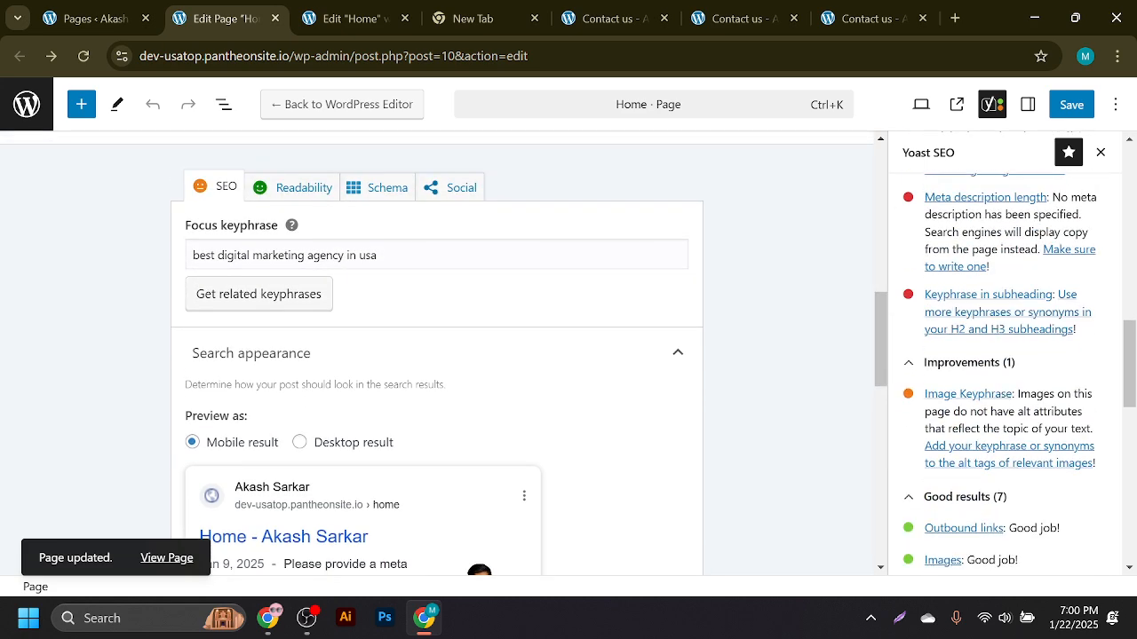
pyautogui.scroll(3, 994, 407)
pyautogui.scroll(-6, 507, 399)
pyautogui.scroll(3, 377, 396)
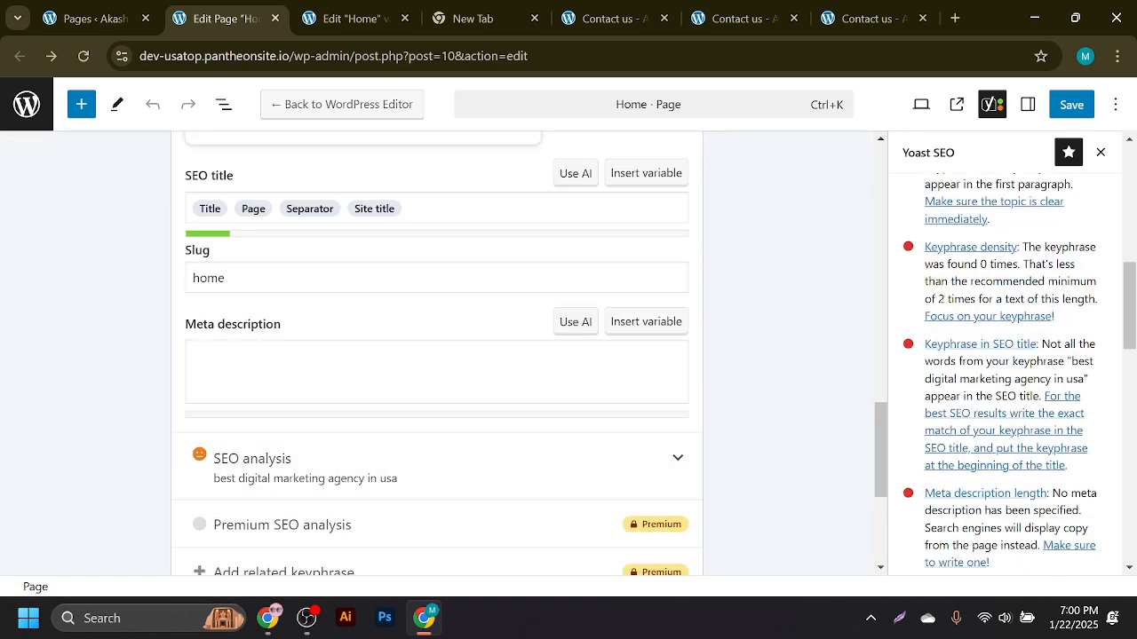
pyautogui.click(190, 355)
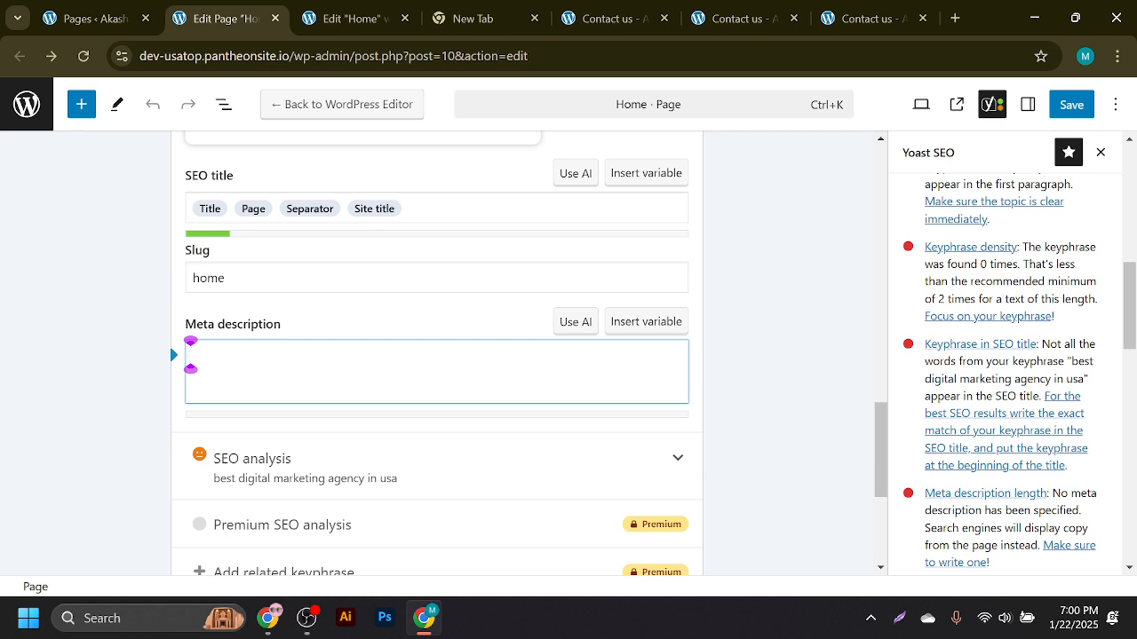
# - Try opening another profile from the Fiverr browser's profile list, then close the lock window
pyautogui.click(267, 620)
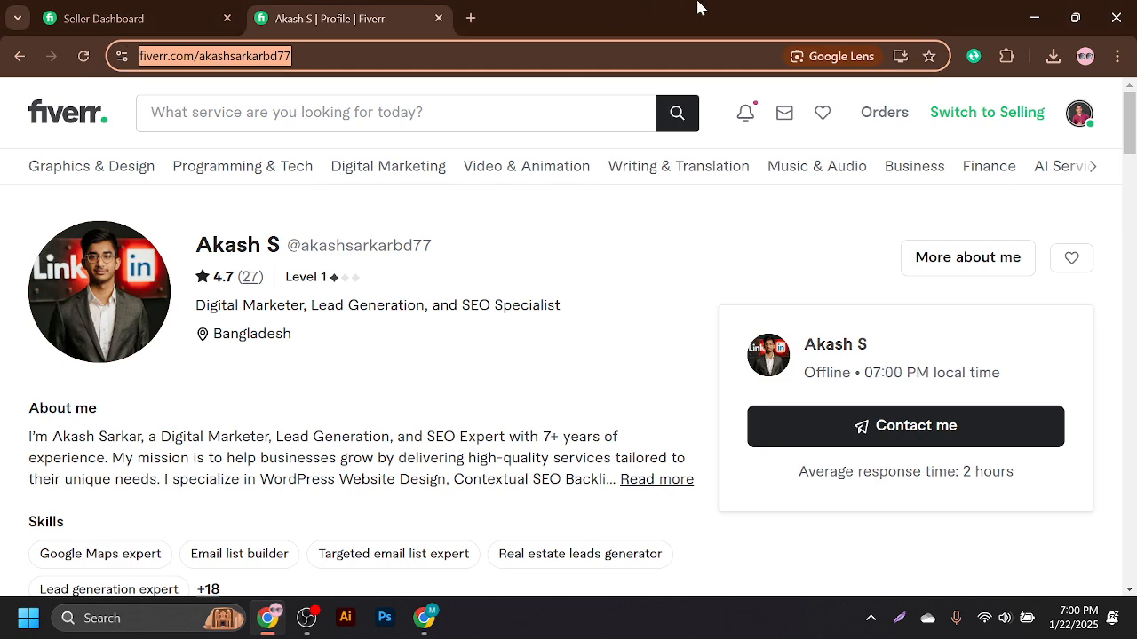
pyautogui.click(1085, 56)
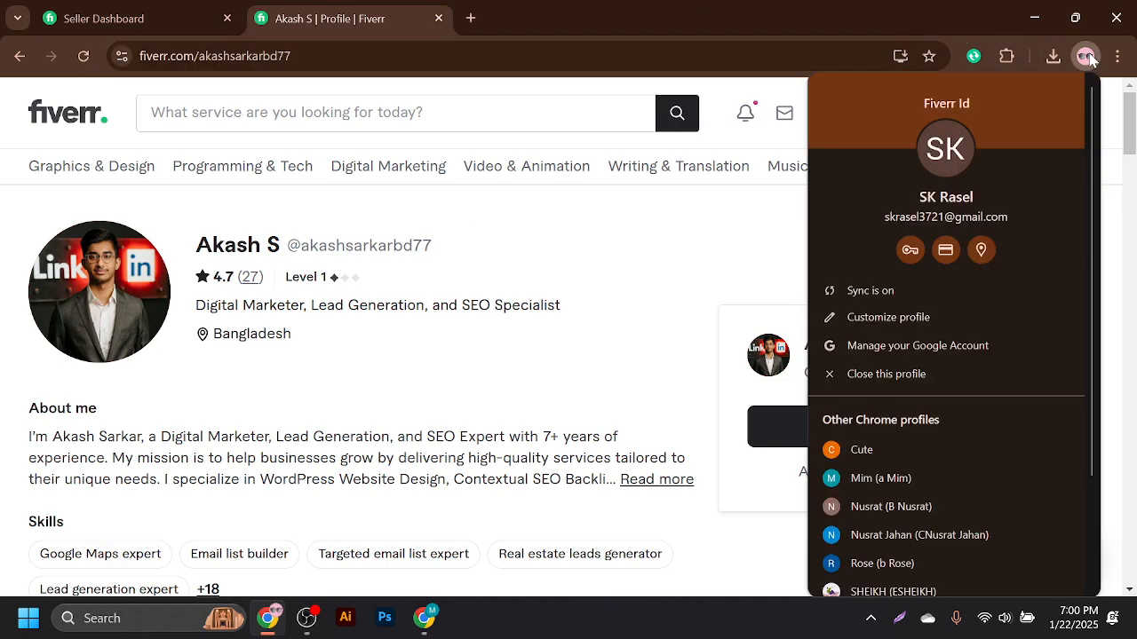
pyautogui.scroll(-1, 874, 464)
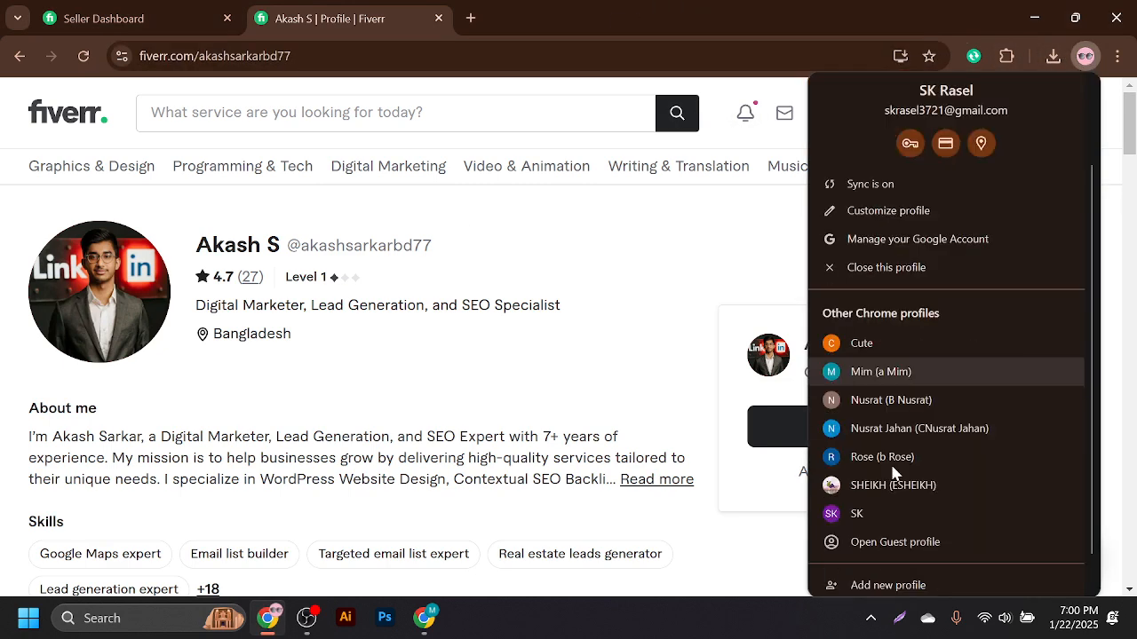
pyautogui.click(865, 513)
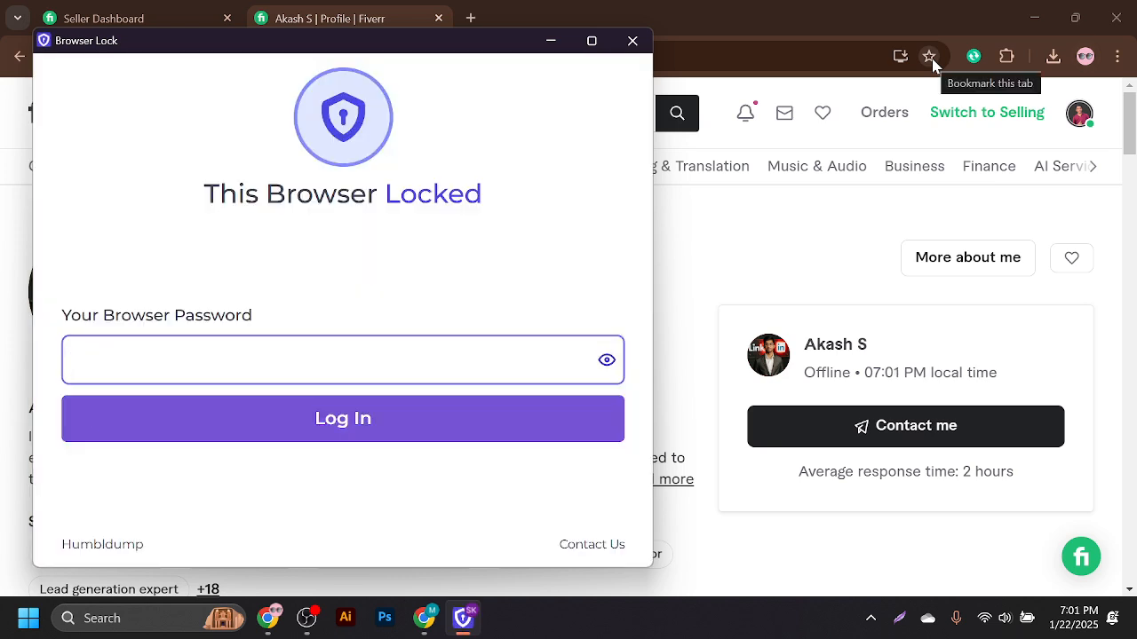
pyautogui.click(632, 40)
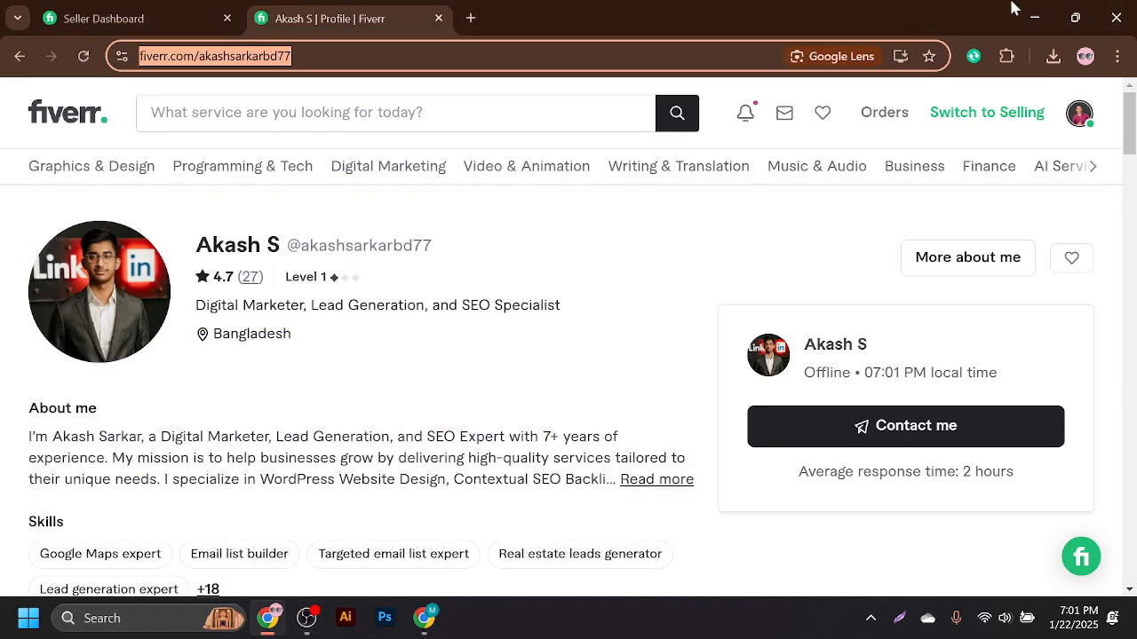
# - Launch Chrome maximized under a different profile, type 'ca' in the address bar, and pause OBS
pyautogui.click(1033, 18)
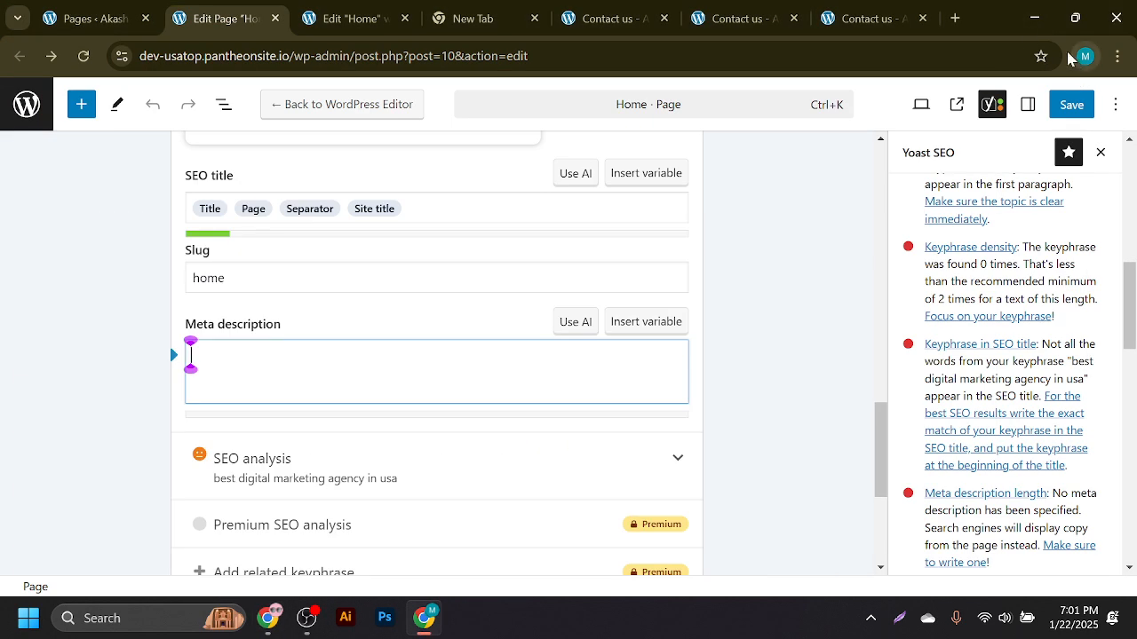
pyautogui.click(1034, 18)
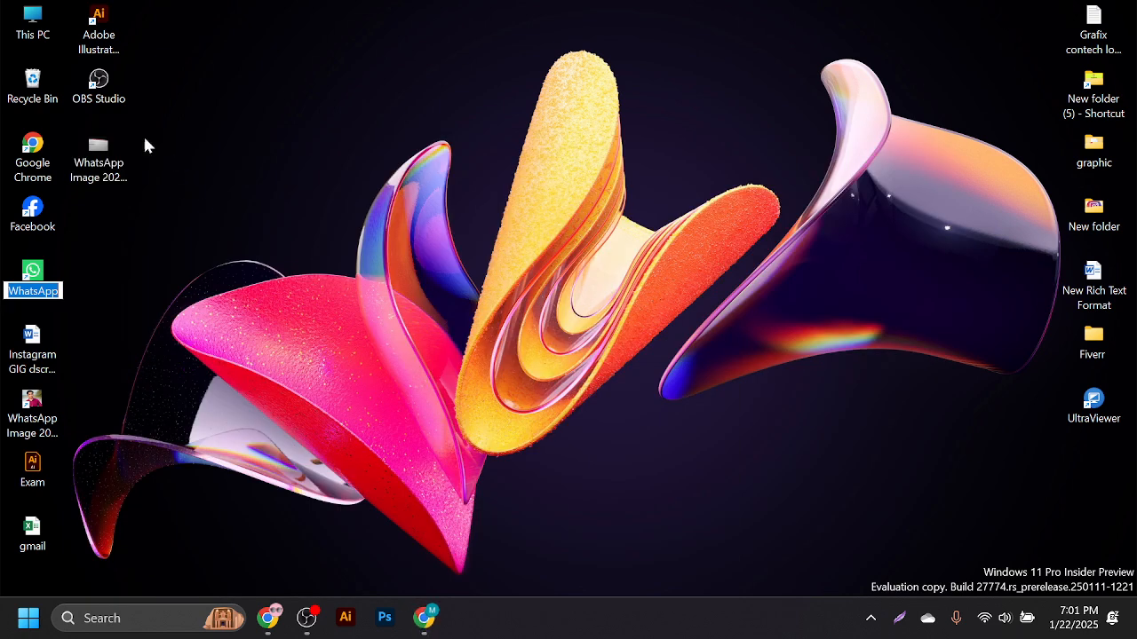
pyautogui.doubleClick(46, 158)
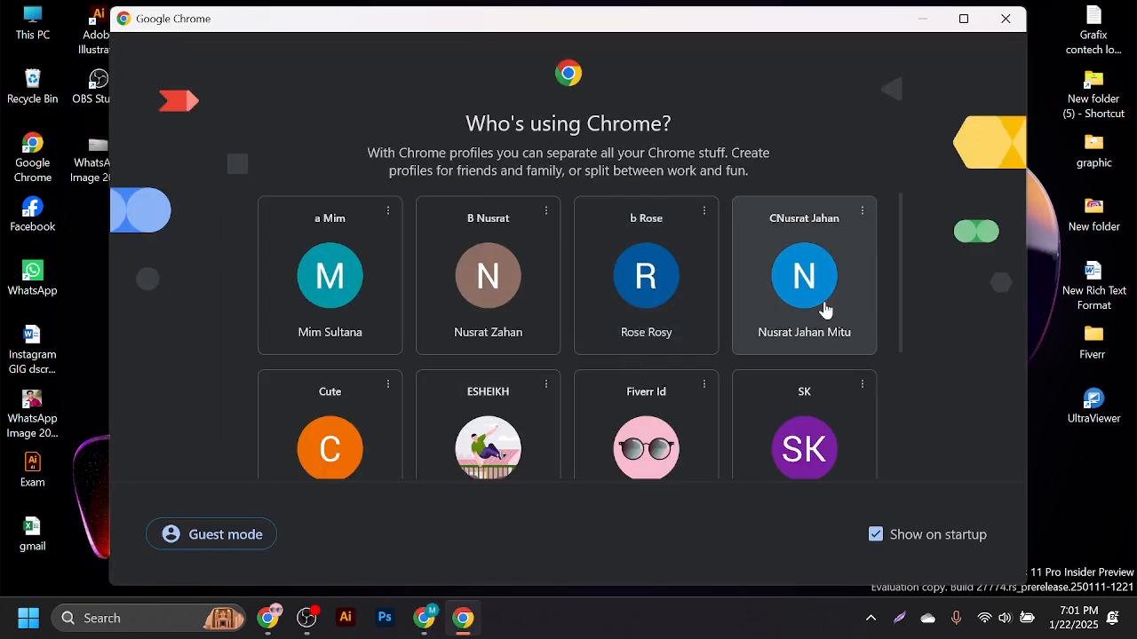
pyautogui.click(755, 308)
pyautogui.click(892, 44)
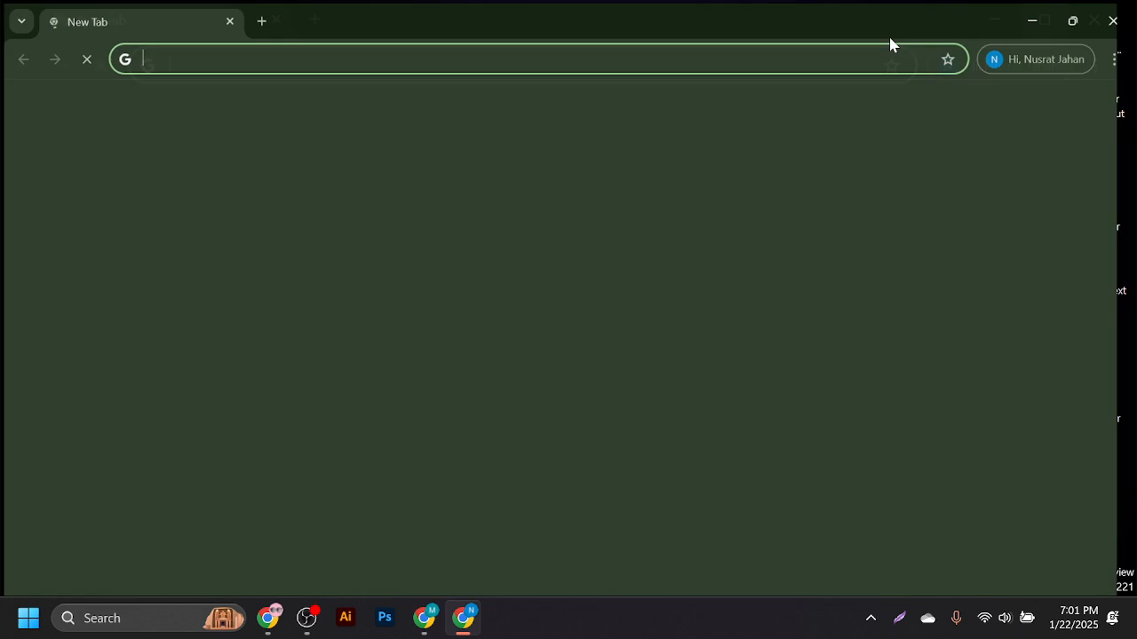
pyautogui.click(355, 56)
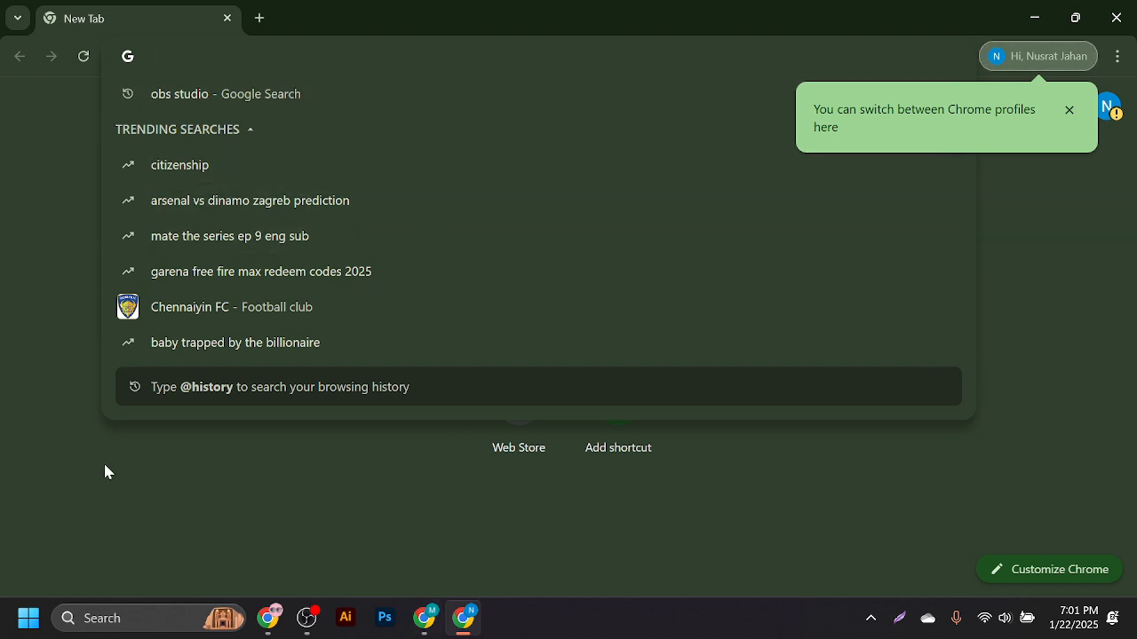
pyautogui.write('ca')
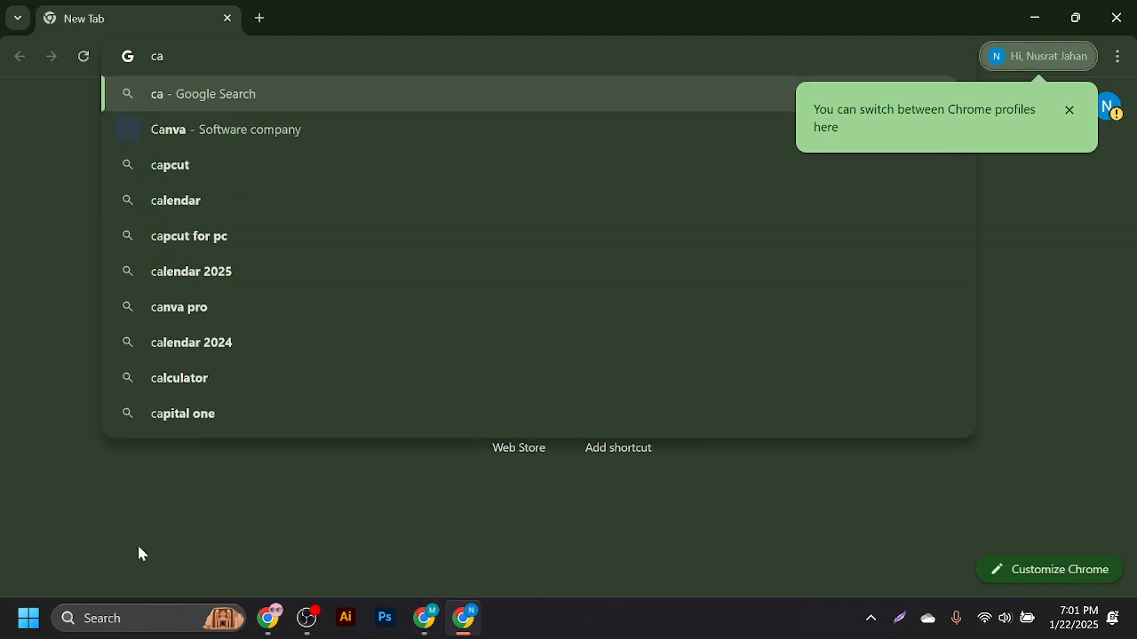
pyautogui.click(302, 628)
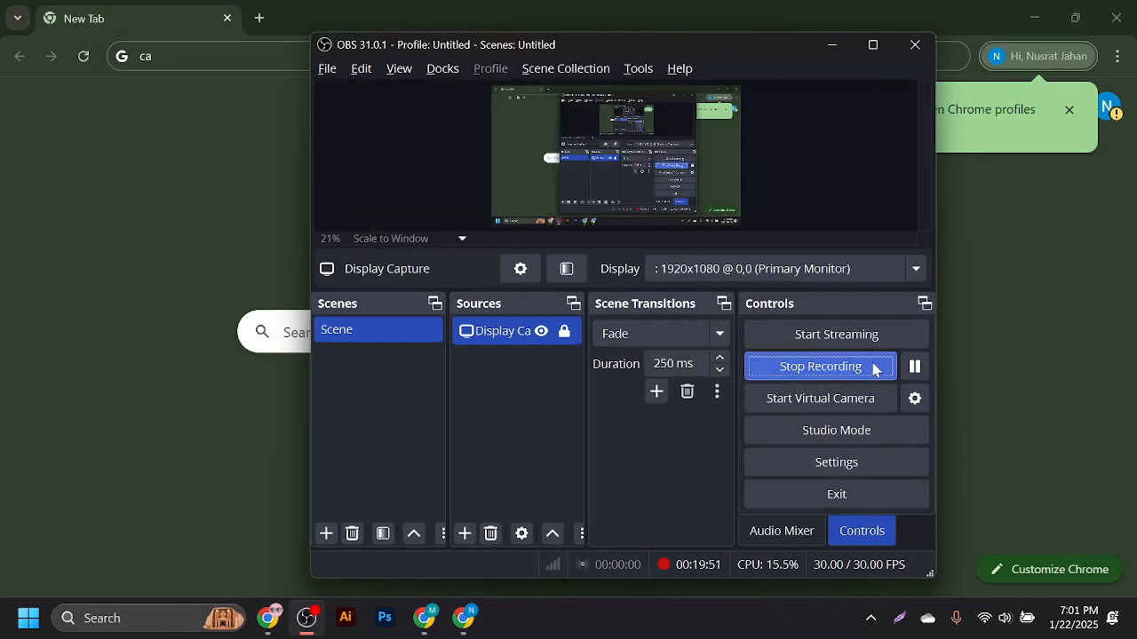
pyautogui.click(915, 368)
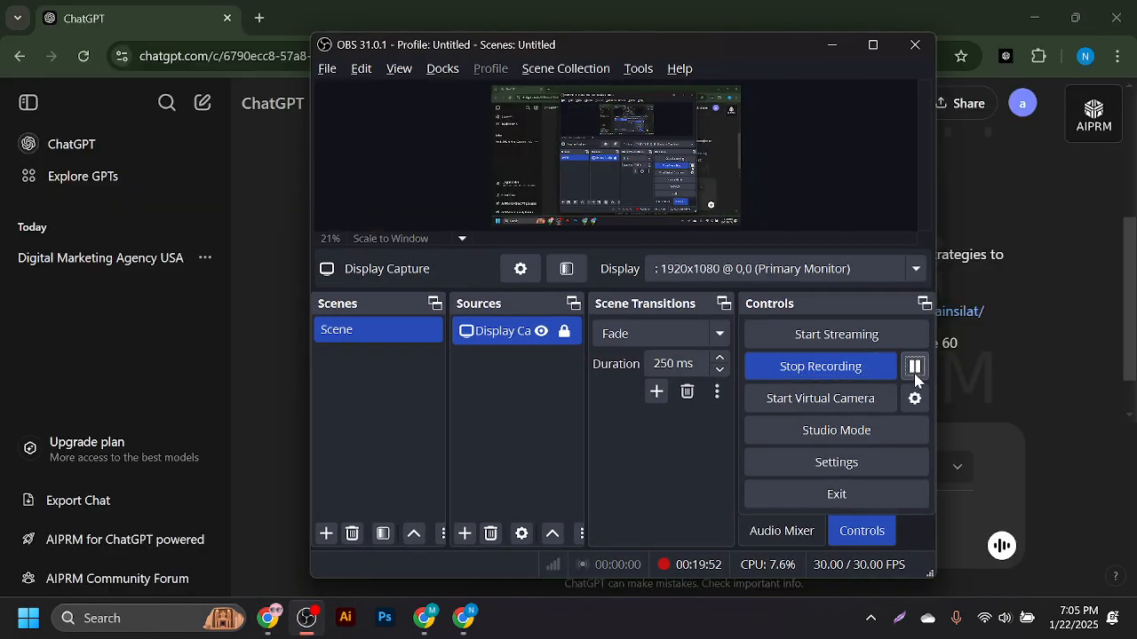
# - Run the AIPRM 'SEO Meta title and Meta Description' prompt for 'best digital marketing agency in usa'
pyautogui.click(831, 45)
pyautogui.scroll(3, 597, 353)
pyautogui.click(1093, 114)
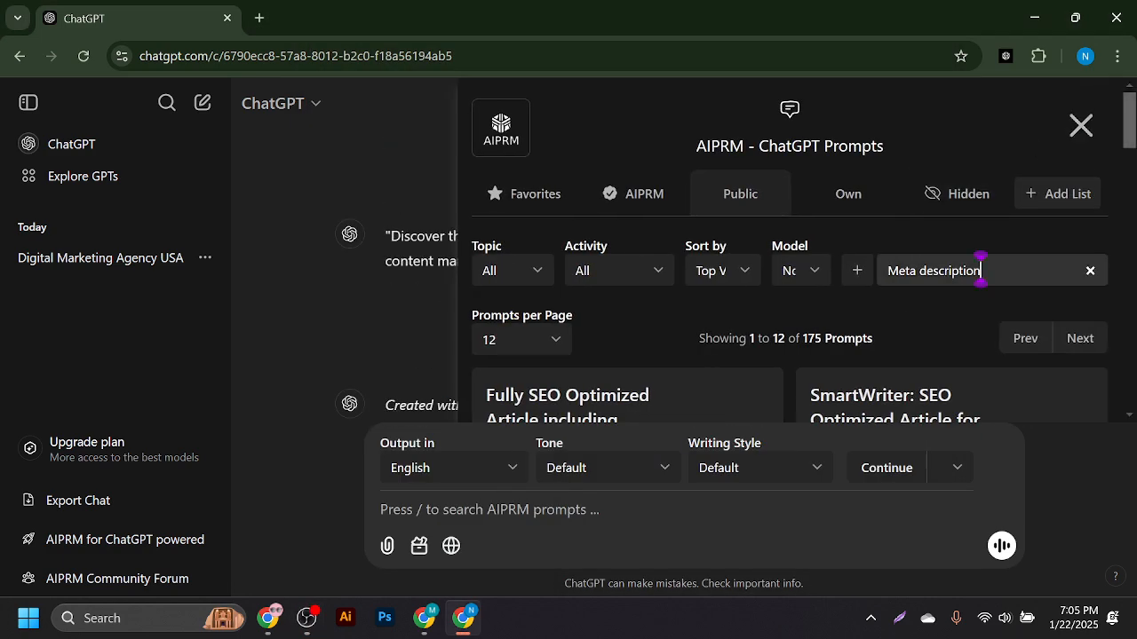
pyautogui.scroll(-3, 706, 306)
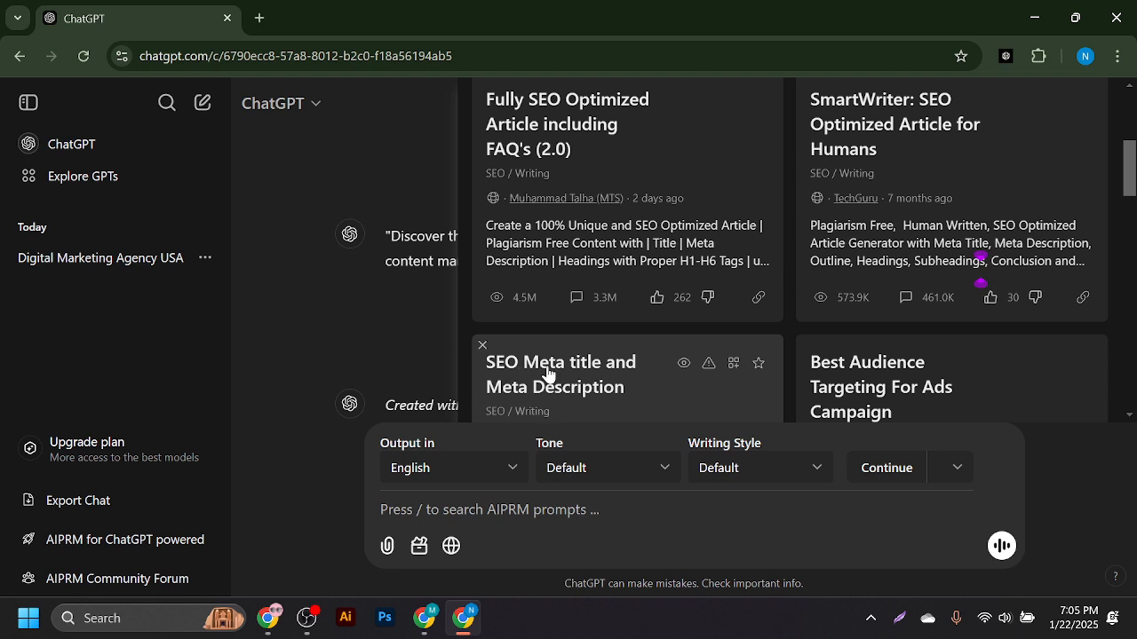
pyautogui.click(603, 395)
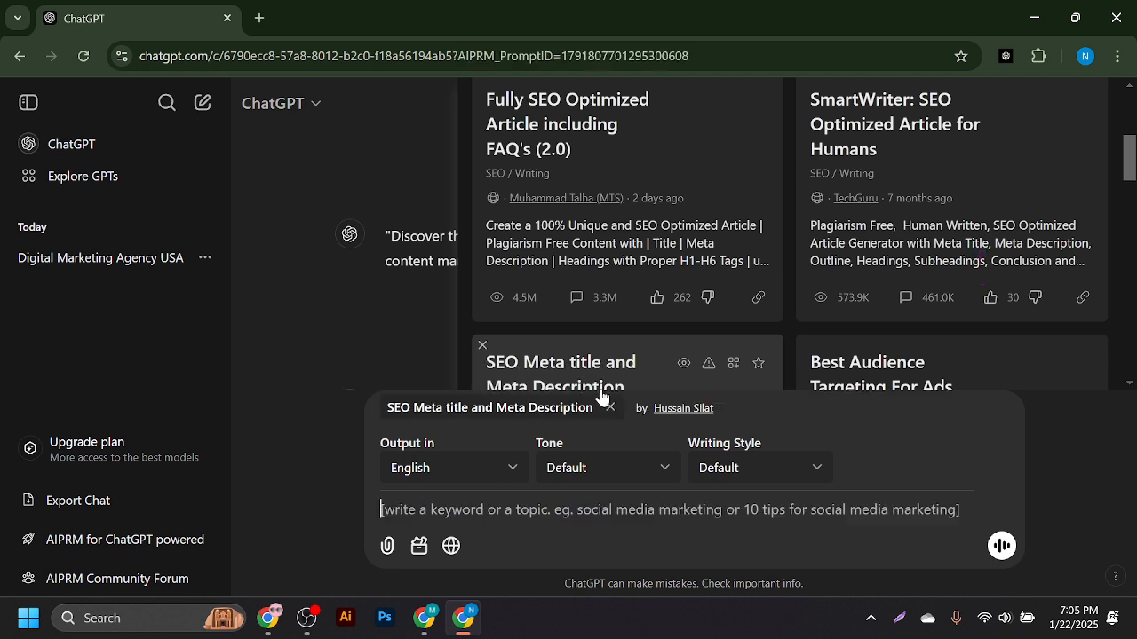
pyautogui.press('super+v')
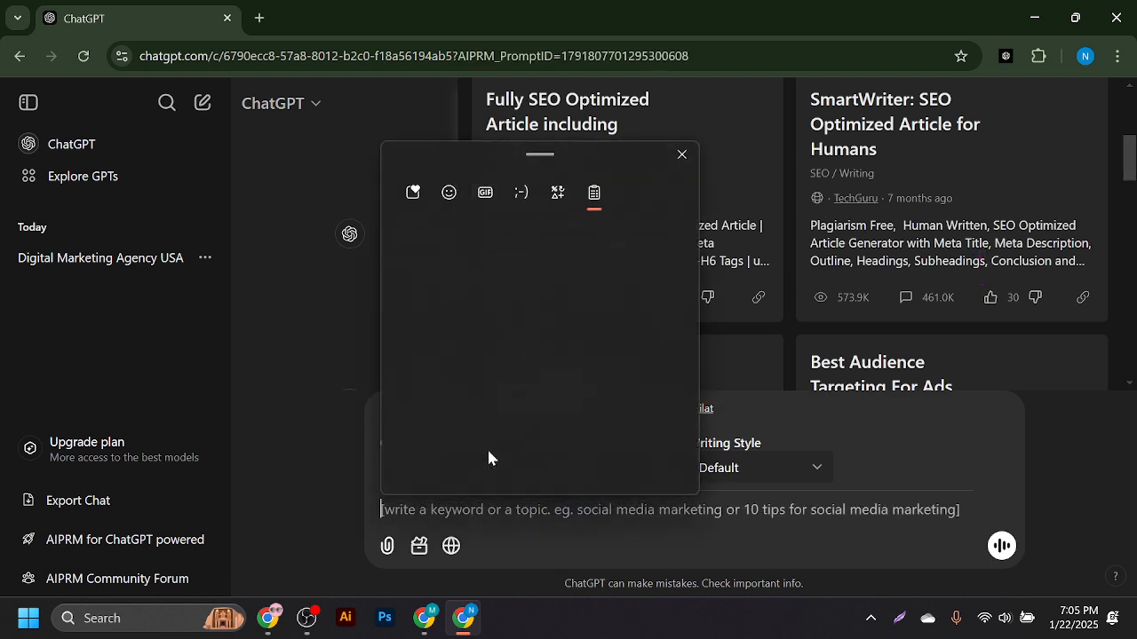
pyautogui.click(521, 437)
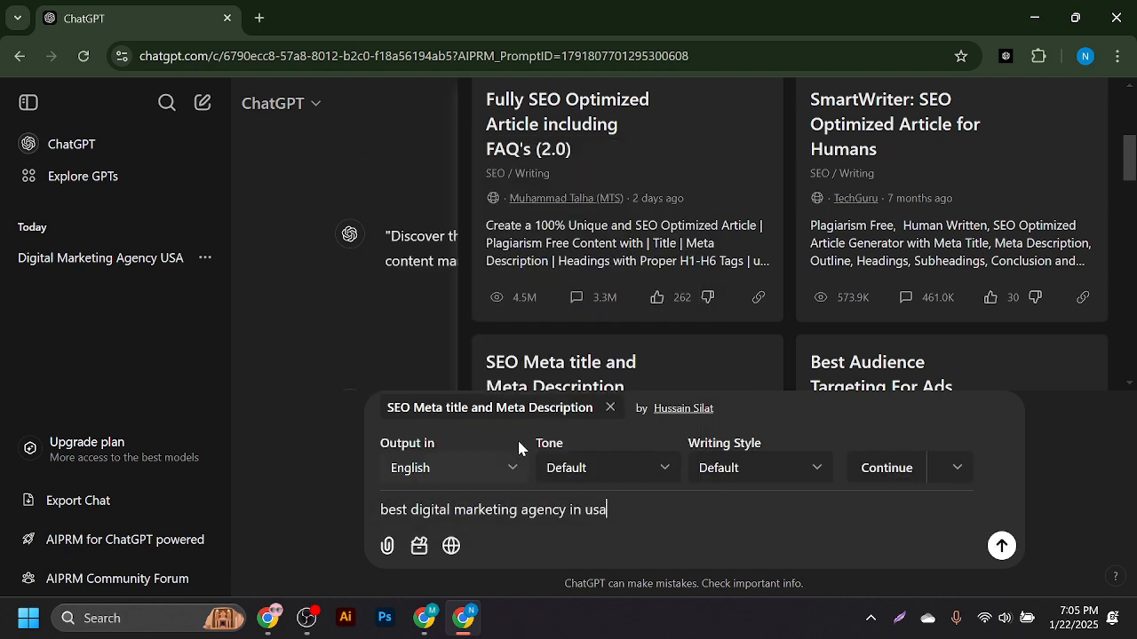
pyautogui.press('Return')
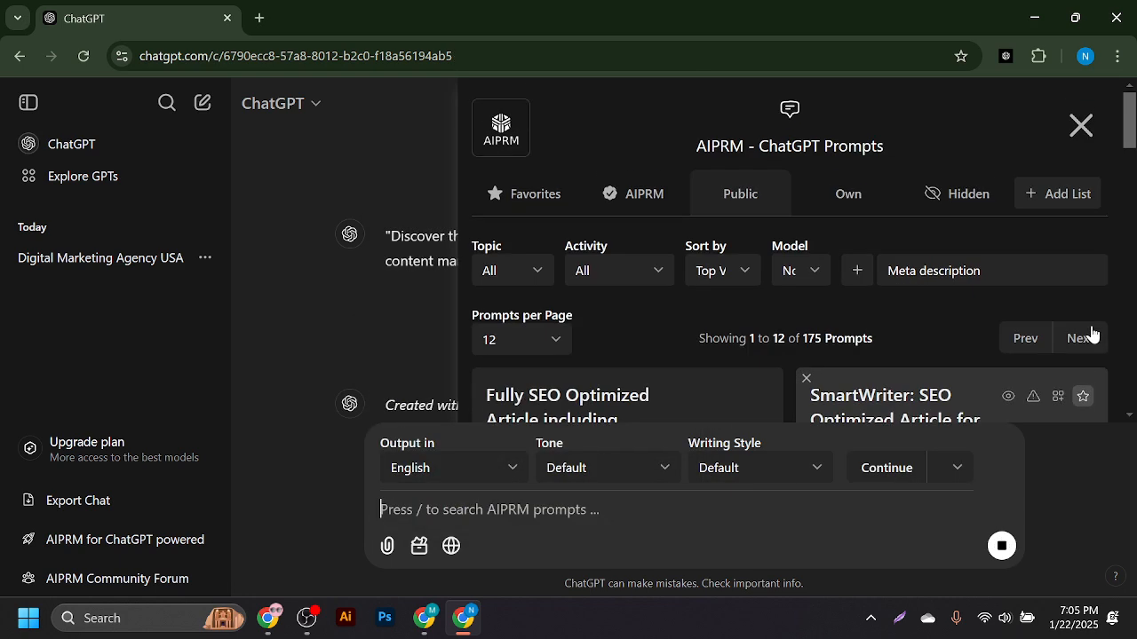
# - Select the generated meta title and return to the WordPress Home page editor
pyautogui.click(1078, 130)
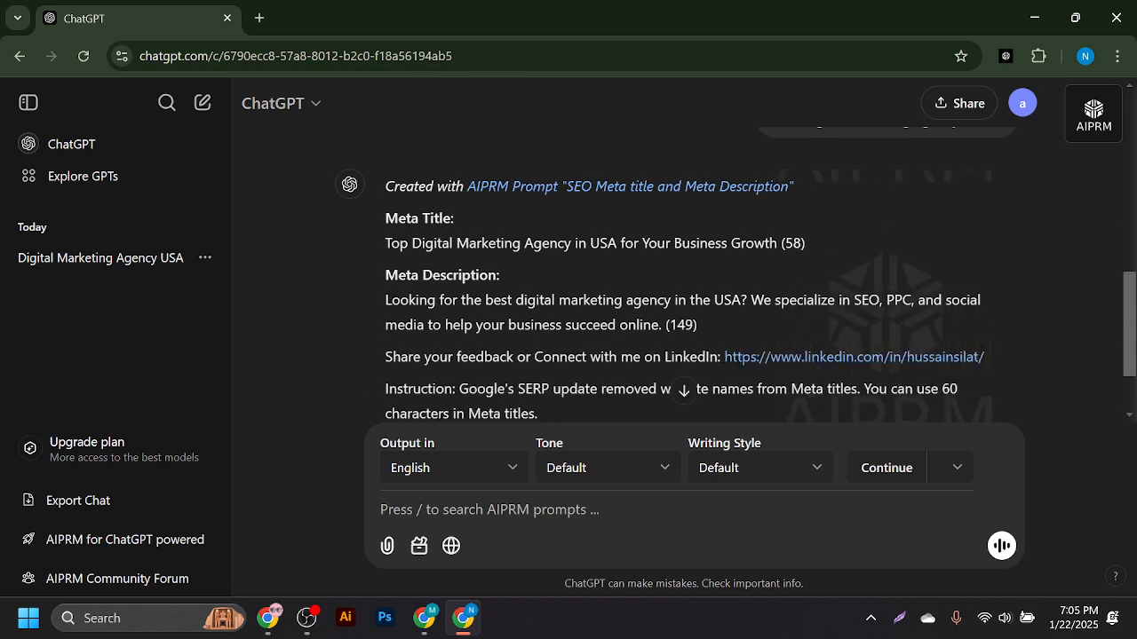
pyautogui.tripleClick(397, 243)
pyautogui.hotkey('ctrl', 'c')
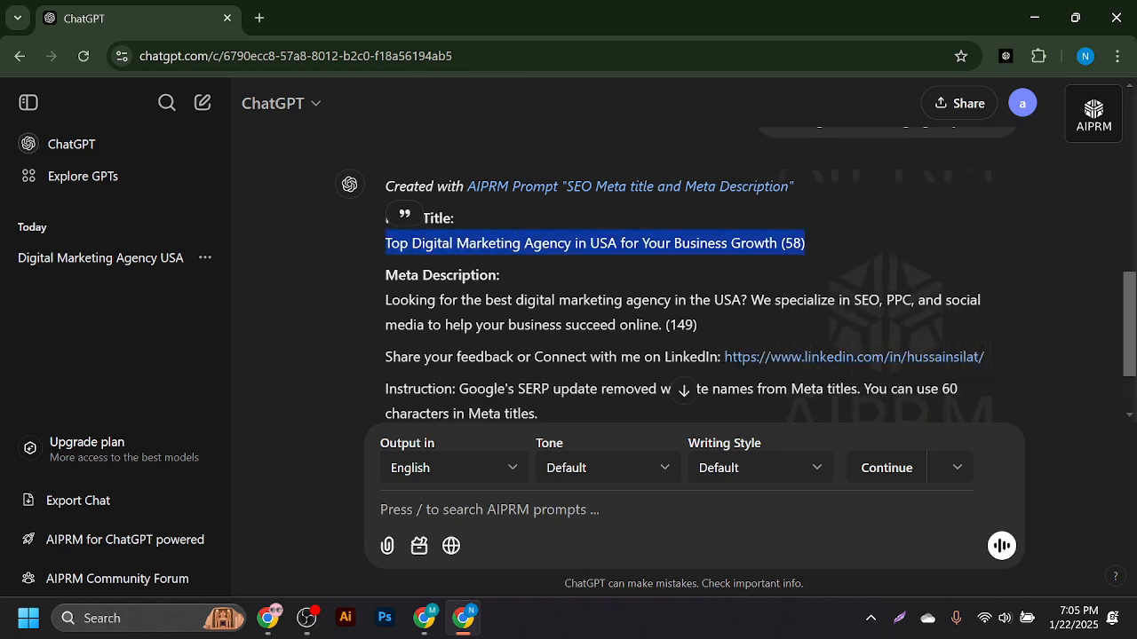
pyautogui.click(423, 618)
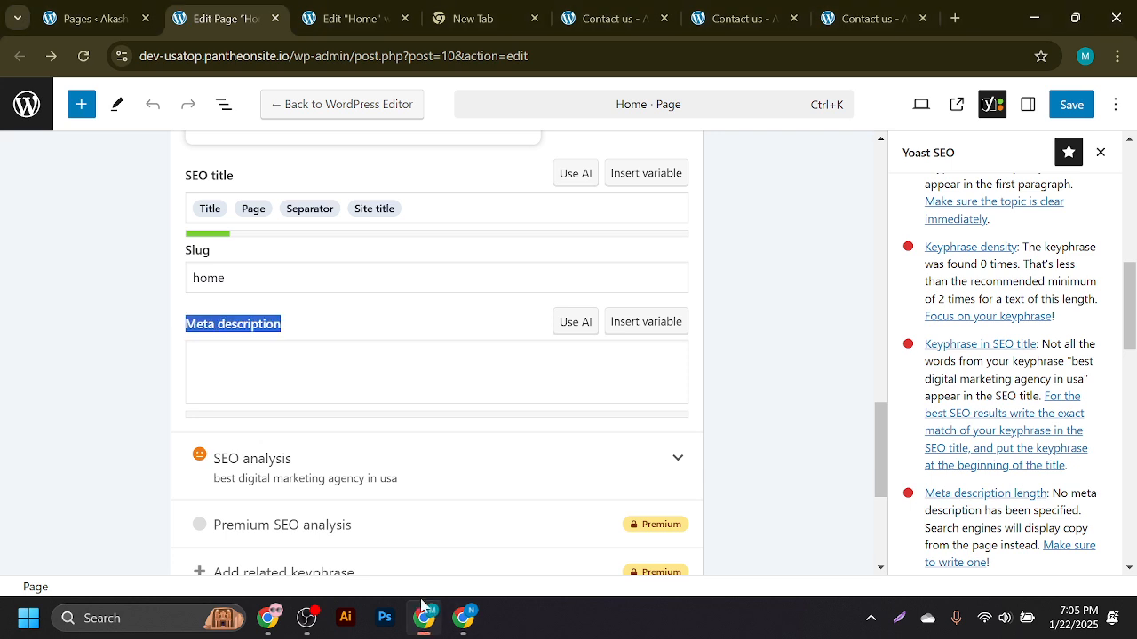
pyautogui.click(266, 281)
# - Replace the SEO title with 'Top Digital Marketing Agency in USA for Your Business Growth', removing '(58)'
pyautogui.click(190, 355)
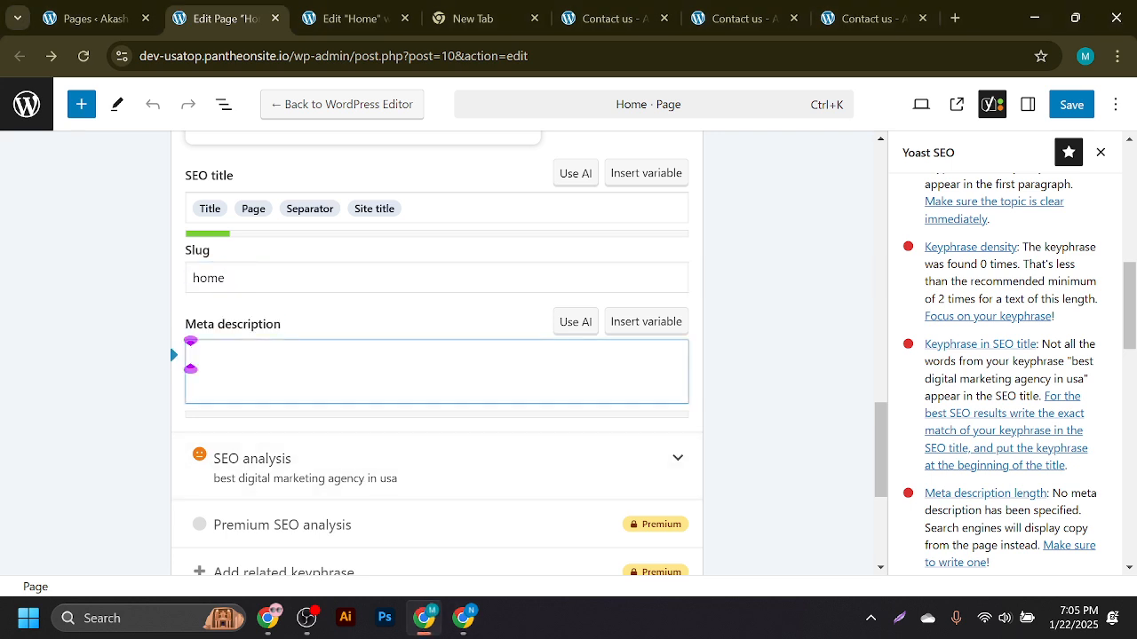
pyautogui.scroll(3, 302, 448)
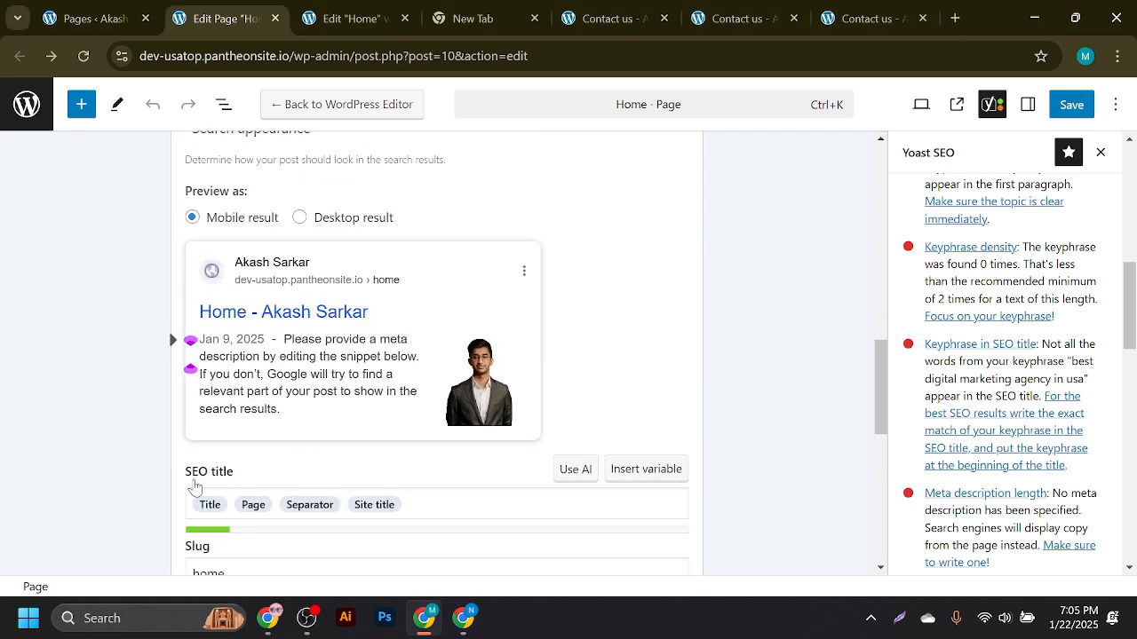
pyautogui.click(444, 494)
pyautogui.hotkey('ctrl', 'a')
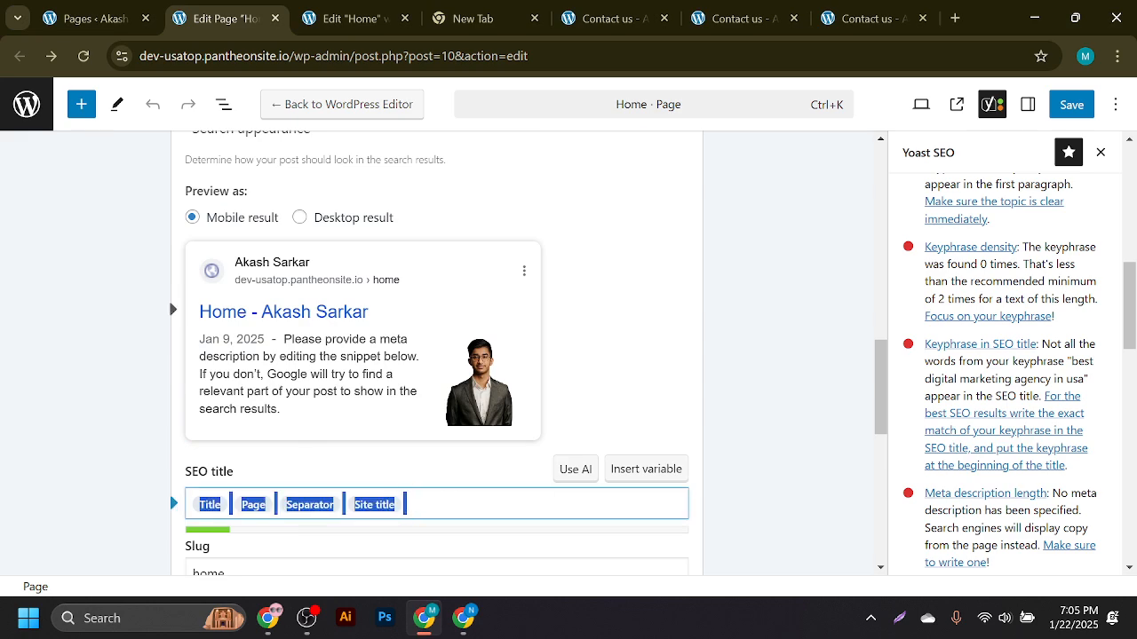
pyautogui.hotkey('ctrl', 'v')
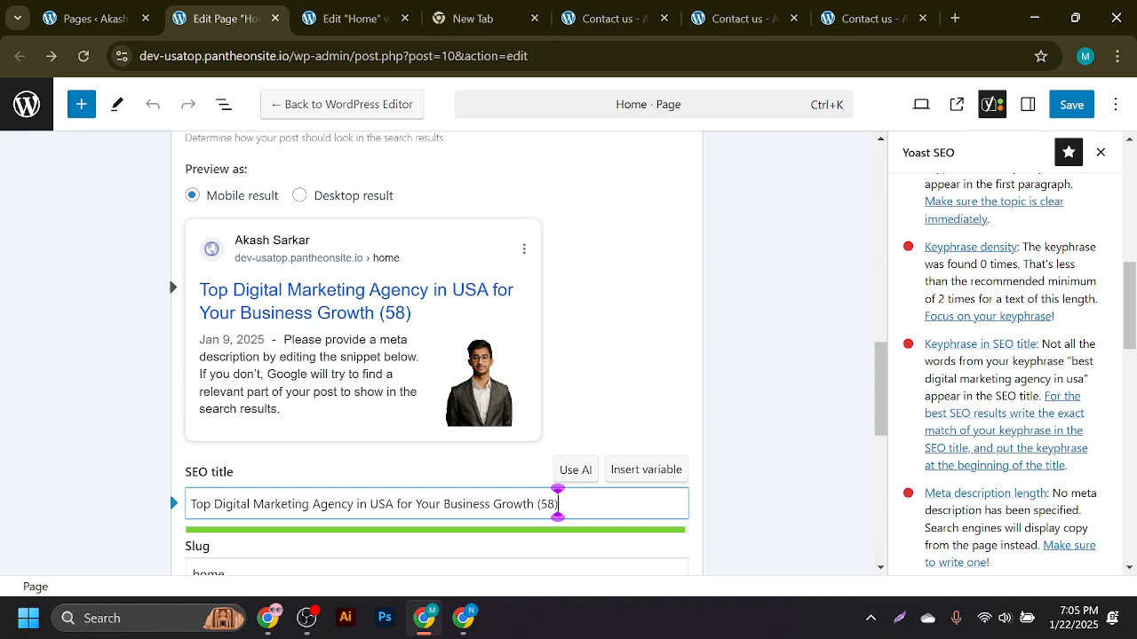
pyautogui.press('BackSpace')
pyautogui.press('BackSpace')
pyautogui.press('BackSpace')
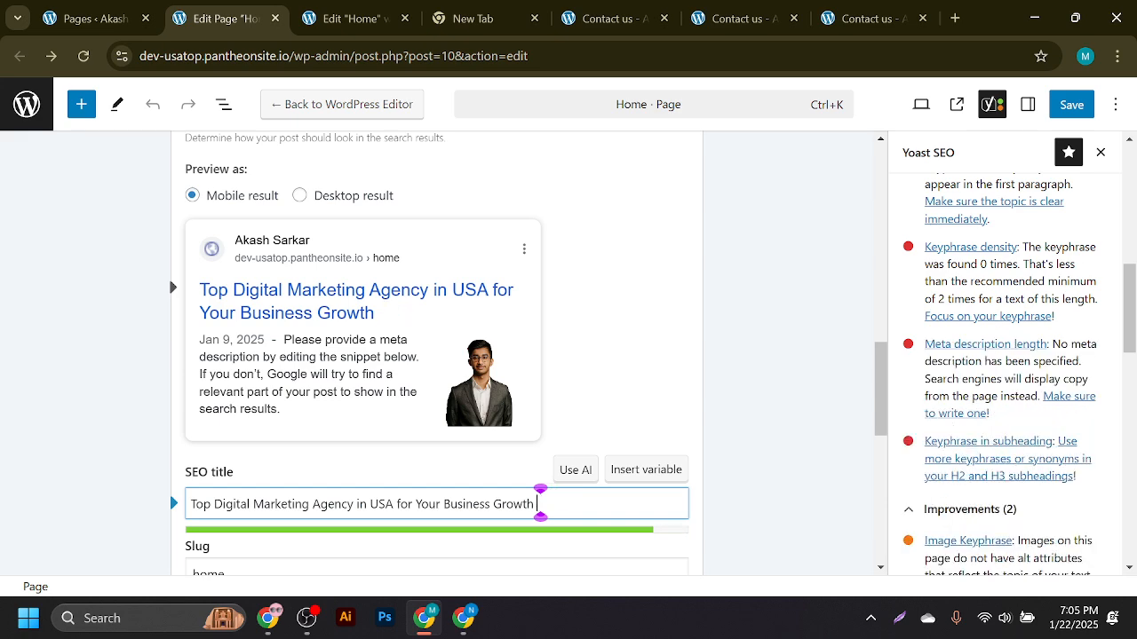
# - Review the updated Yoast SEO analysis and save the Home page
pyautogui.moveTo(1130, 329); pyautogui.dragTo(1136, 213)
pyautogui.scroll(-1, 1134, 207)
pyautogui.click(1116, 254)
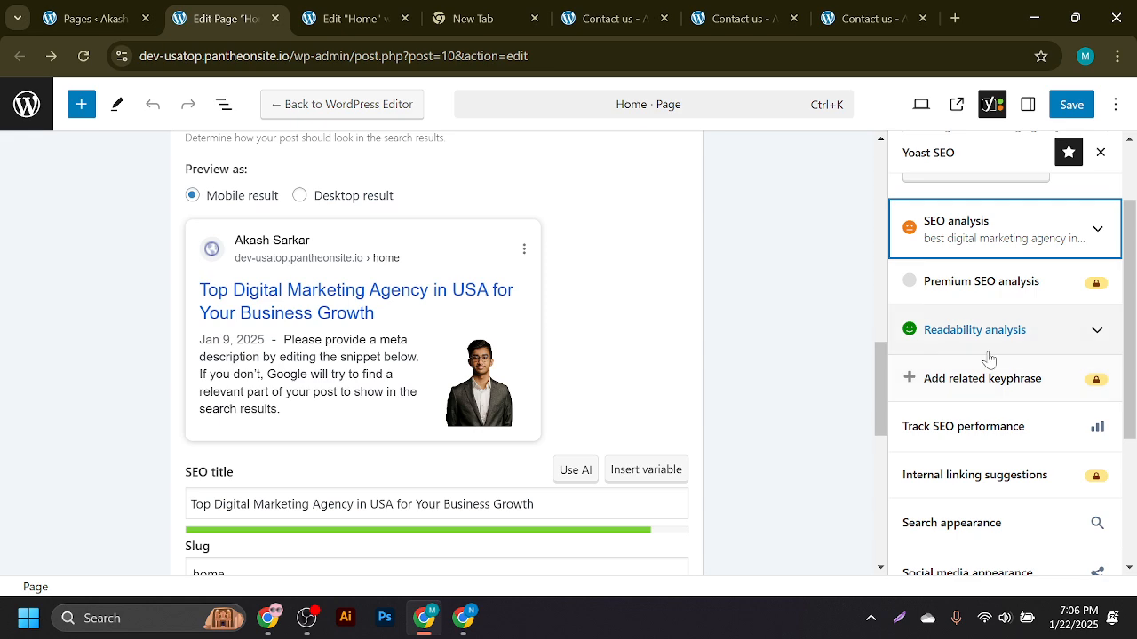
pyautogui.click(977, 233)
pyautogui.scroll(-8, 1021, 364)
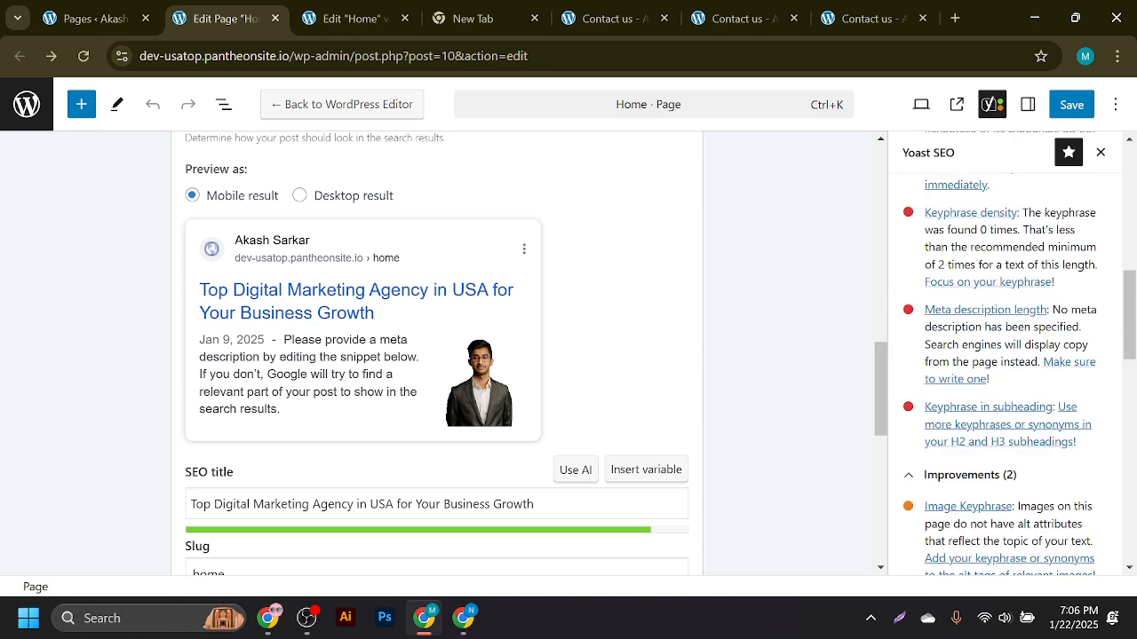
pyautogui.moveTo(1132, 354); pyautogui.dragTo(1134, 289)
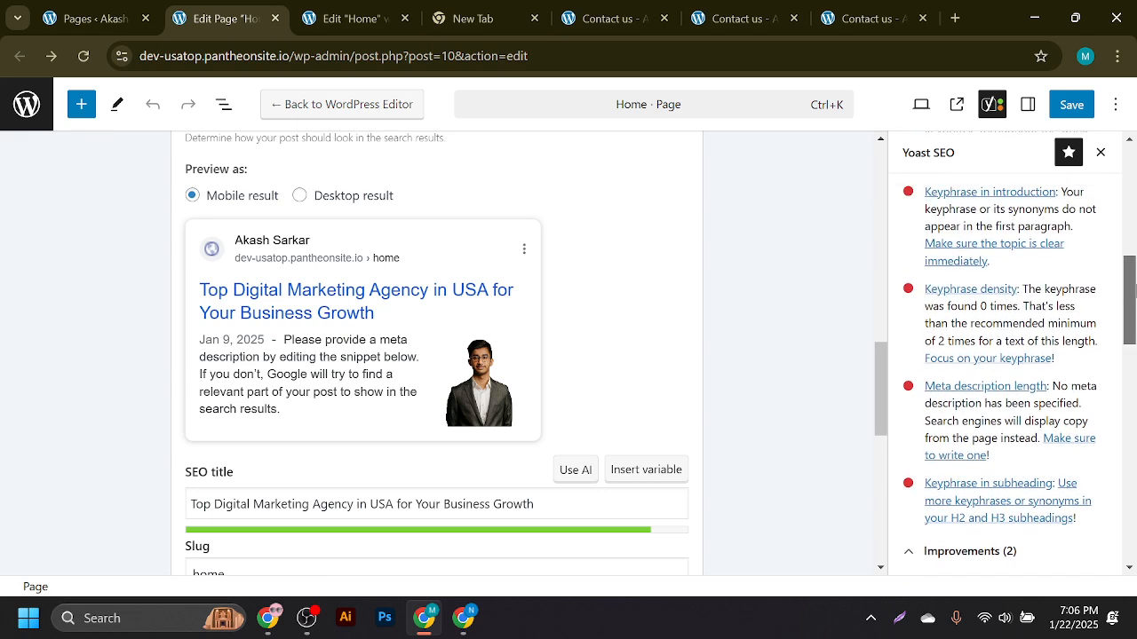
pyautogui.scroll(3, 980, 377)
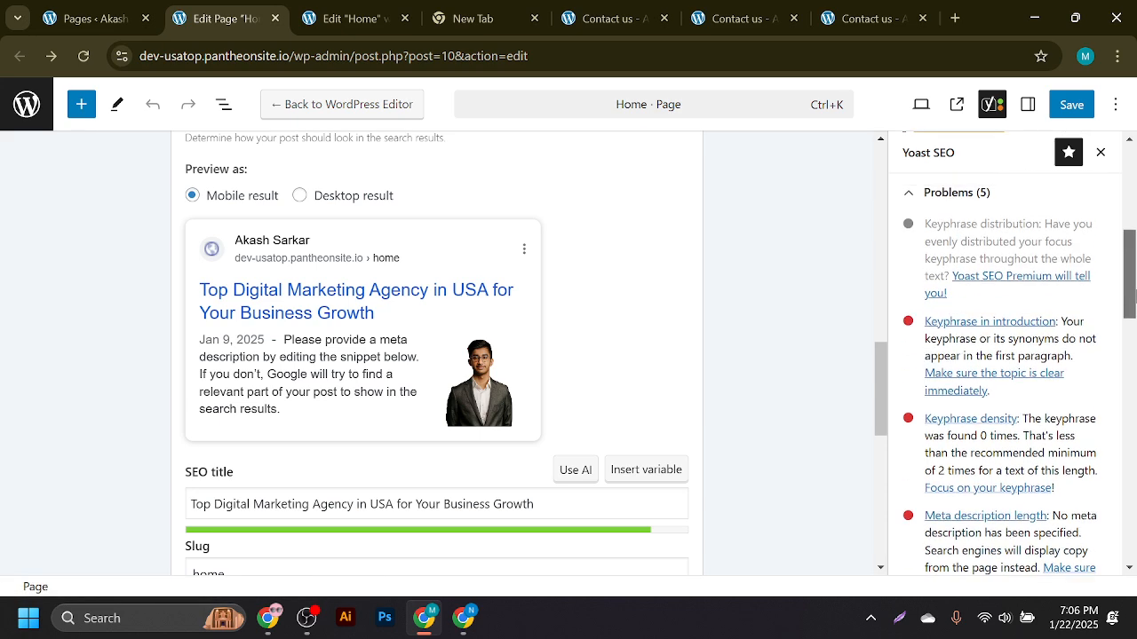
pyautogui.click(1079, 104)
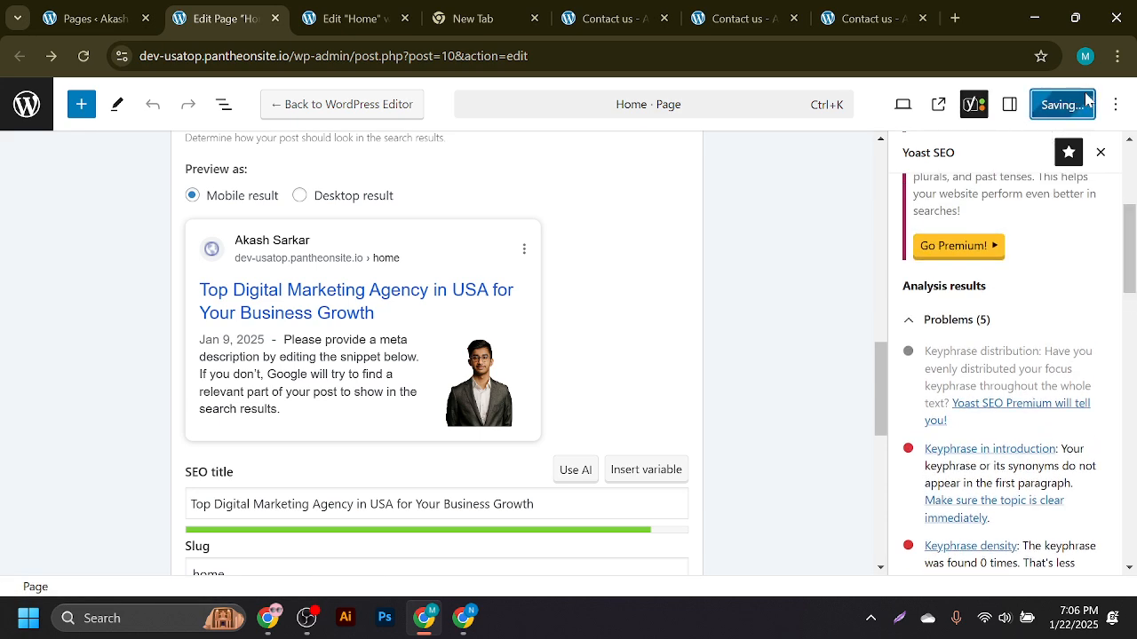
pyautogui.scroll(-3, 506, 391)
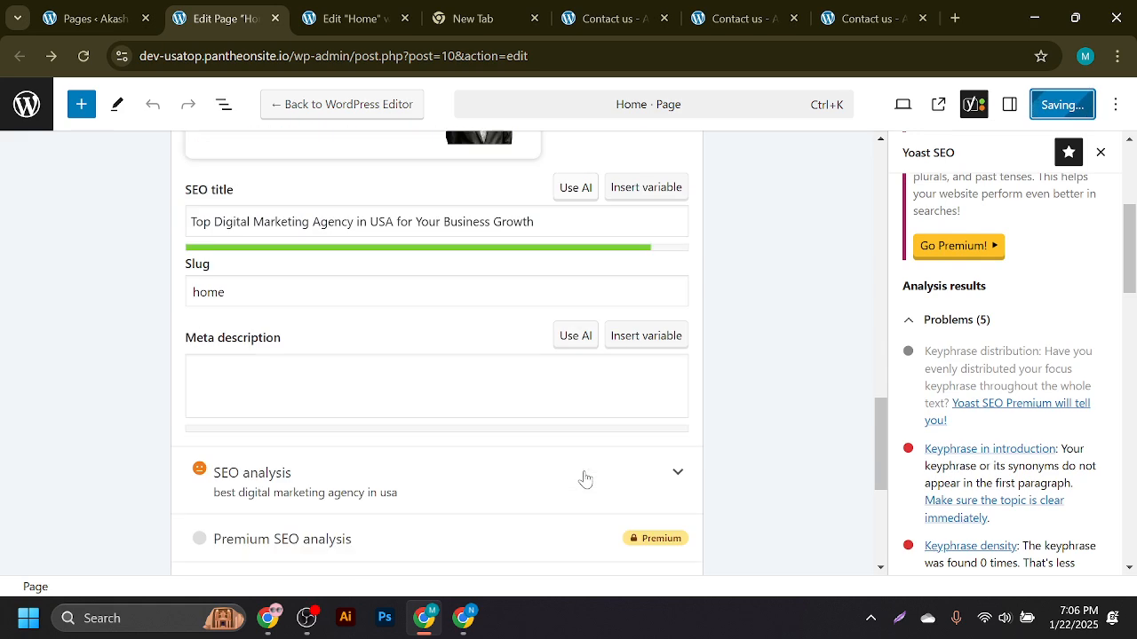
# - Copy the ChatGPT-generated meta description and paste it into Yoast's Meta description field
pyautogui.click(190, 355)
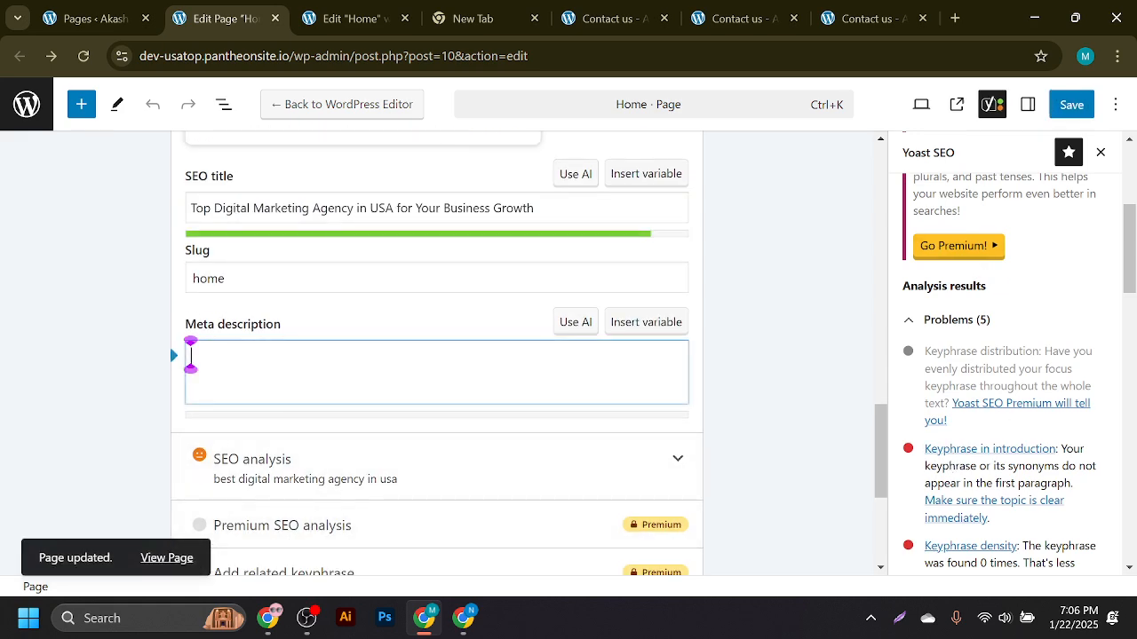
pyautogui.moveTo(1126, 281); pyautogui.dragTo(1115, 334)
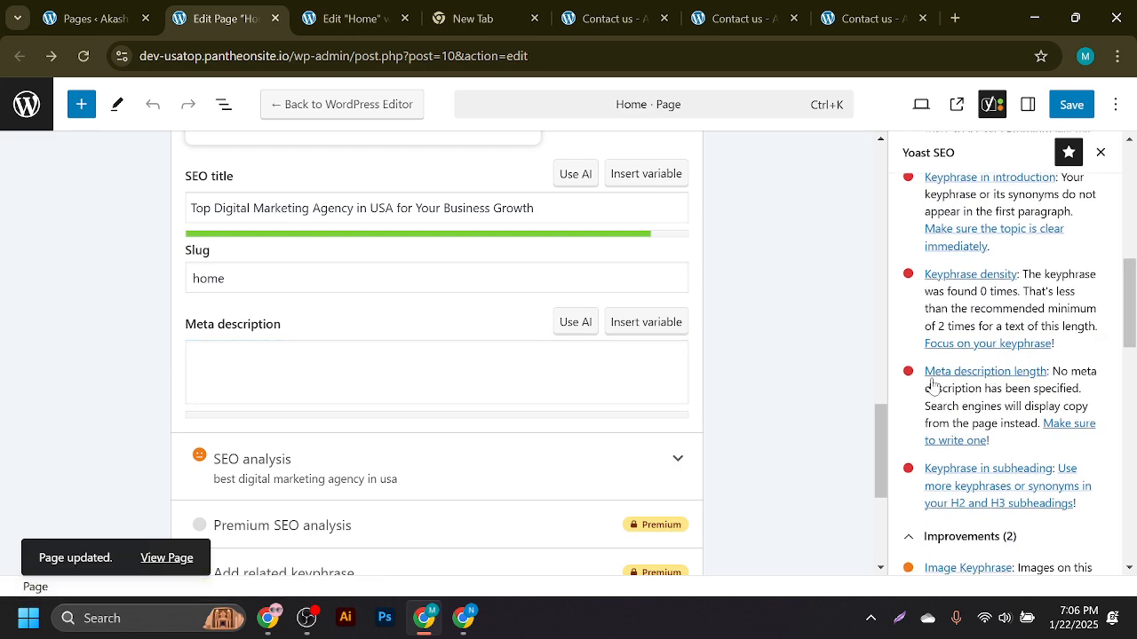
pyautogui.click(462, 619)
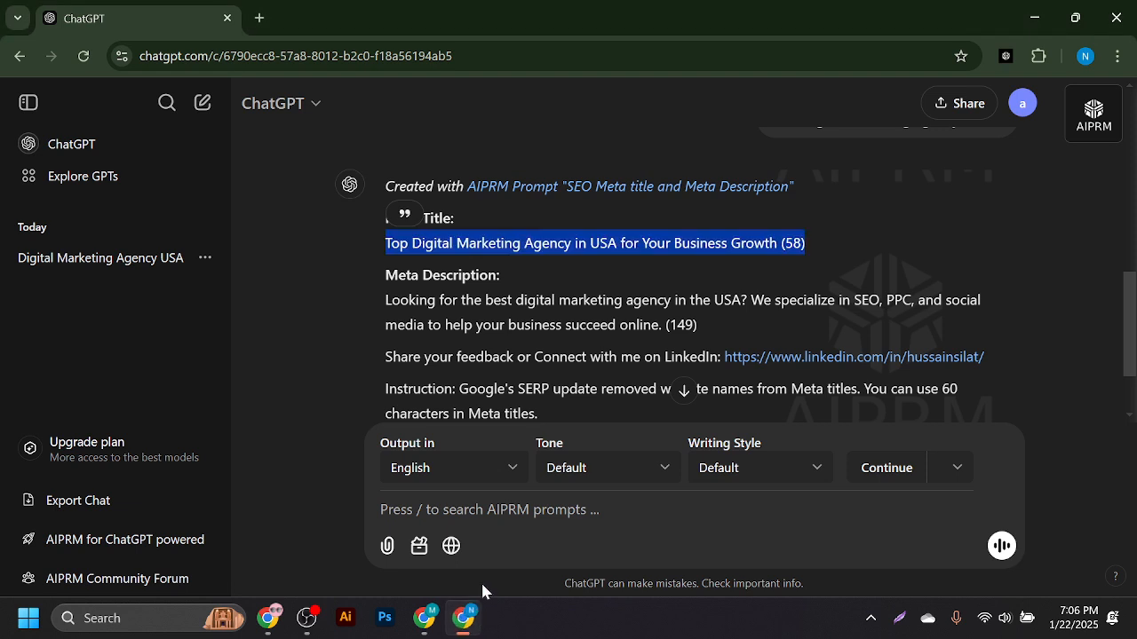
pyautogui.moveTo(385, 310); pyautogui.dragTo(666, 327)
pyautogui.hotkey('ctrl', 'c')
pyautogui.rightClick(700, 336)
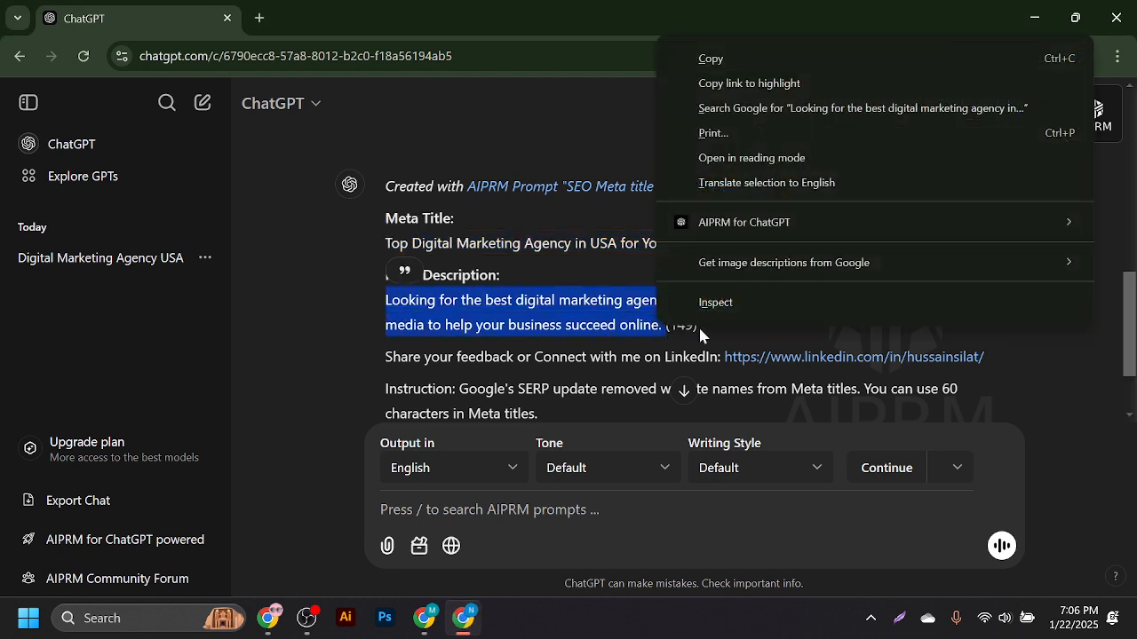
pyautogui.click(716, 62)
pyautogui.click(426, 619)
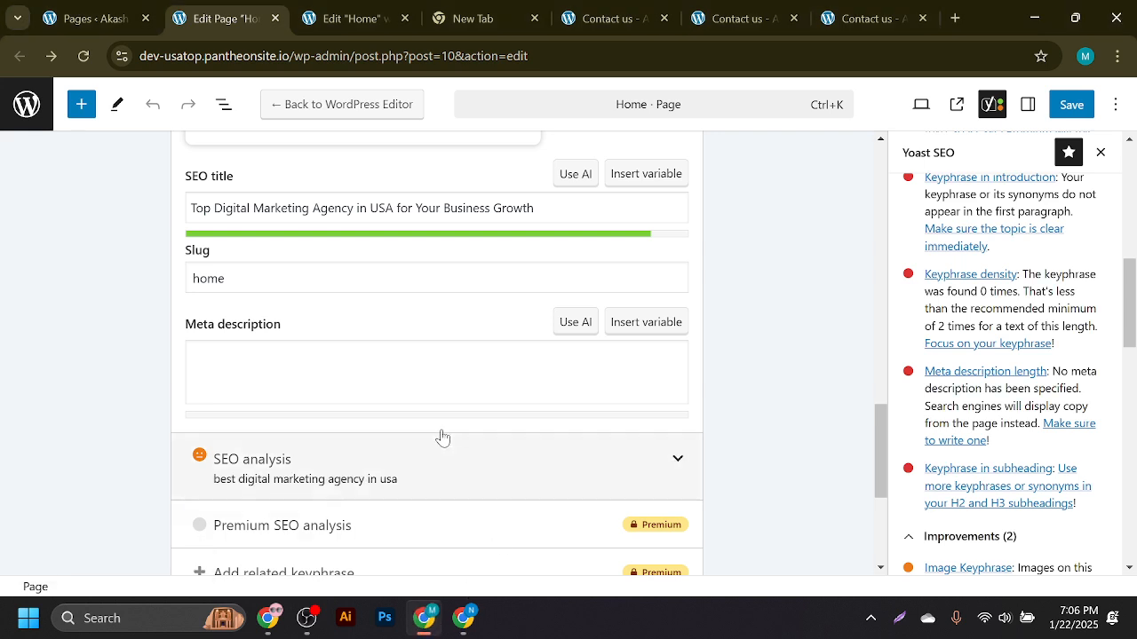
pyautogui.click(190, 355)
pyautogui.hotkey('ctrl', 'v')
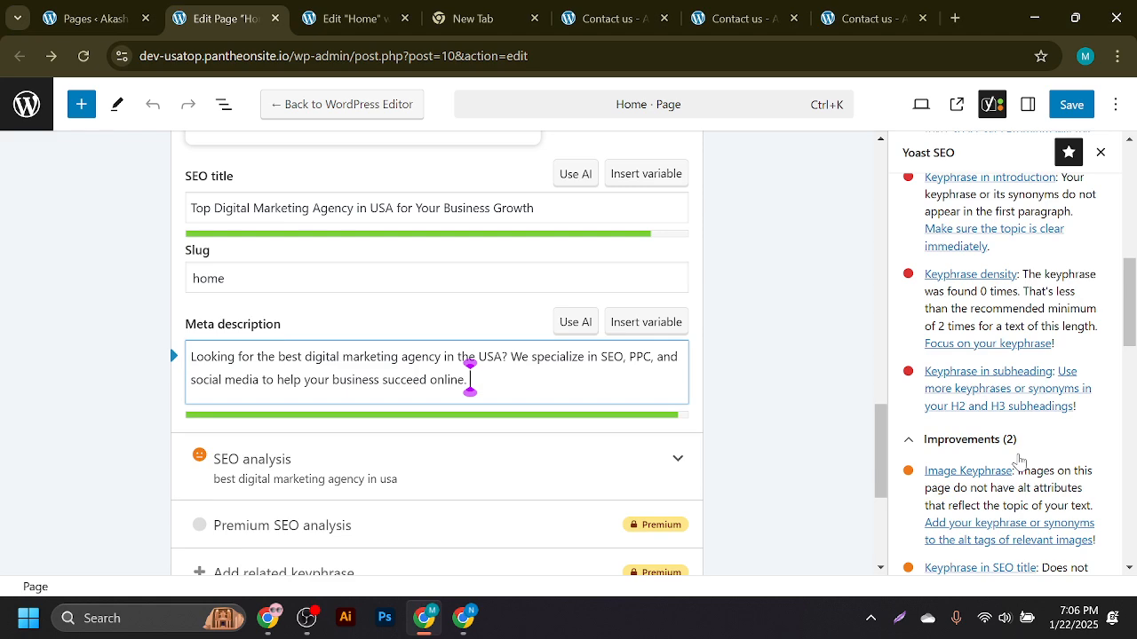
# - Save the Home page with the new meta description and review the Yoast panel
pyautogui.click(1063, 105)
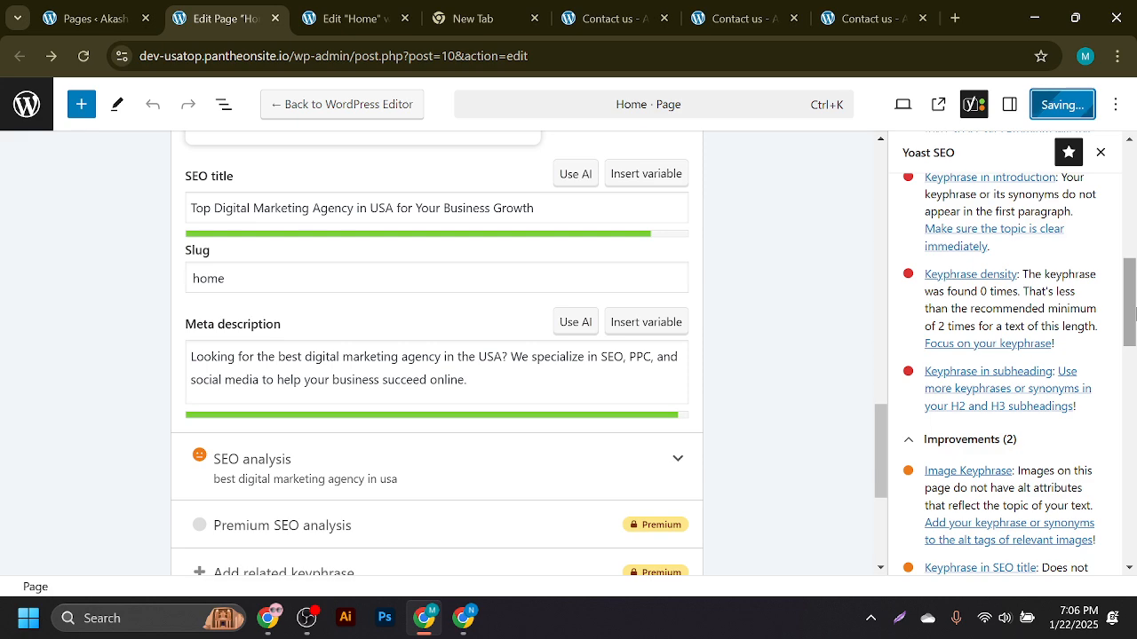
pyautogui.scroll(-2, 1131, 337)
pyautogui.scroll(-5, 1131, 337)
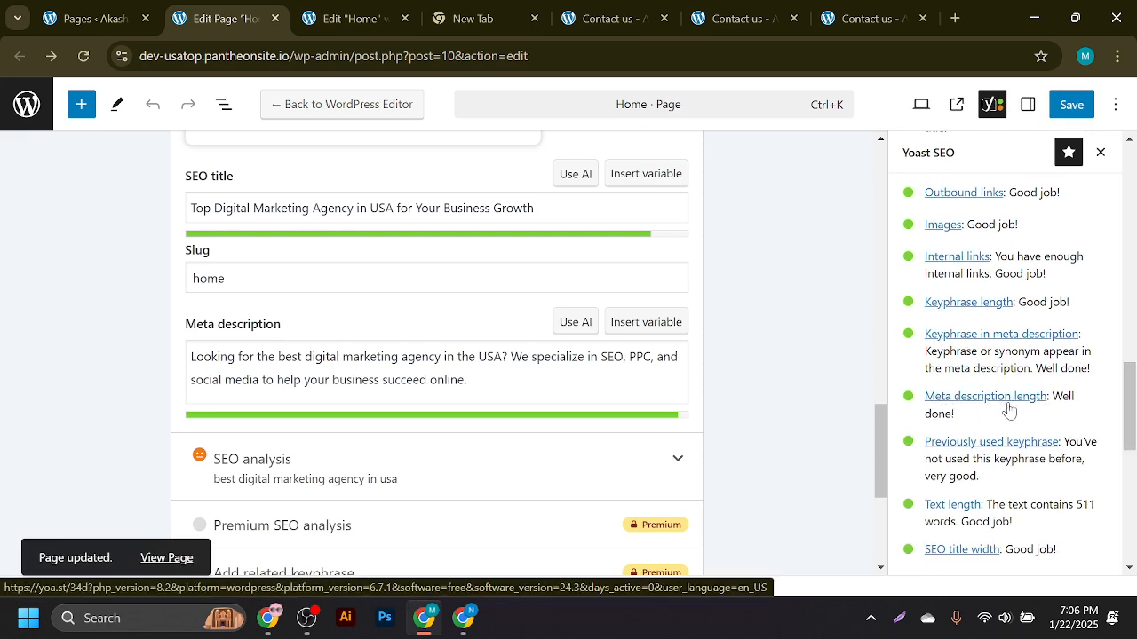
pyautogui.moveTo(1132, 434); pyautogui.dragTo(1129, 373)
pyautogui.scroll(5, 1071, 295)
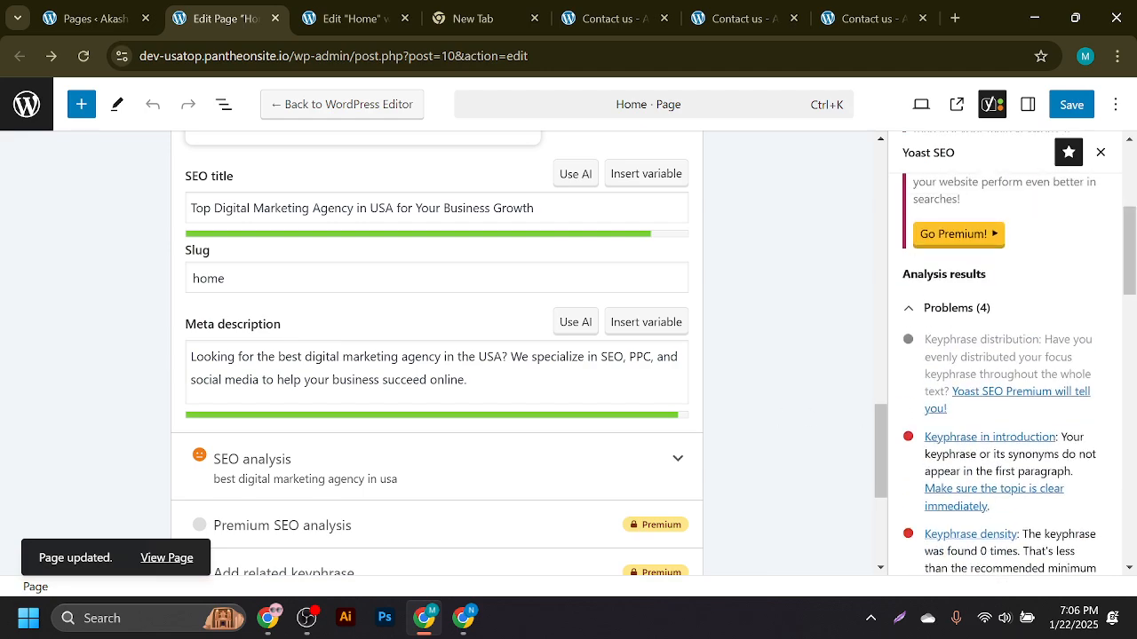
pyautogui.scroll(7, 553, 381)
pyautogui.scroll(-2, 489, 399)
pyautogui.scroll(2, 457, 381)
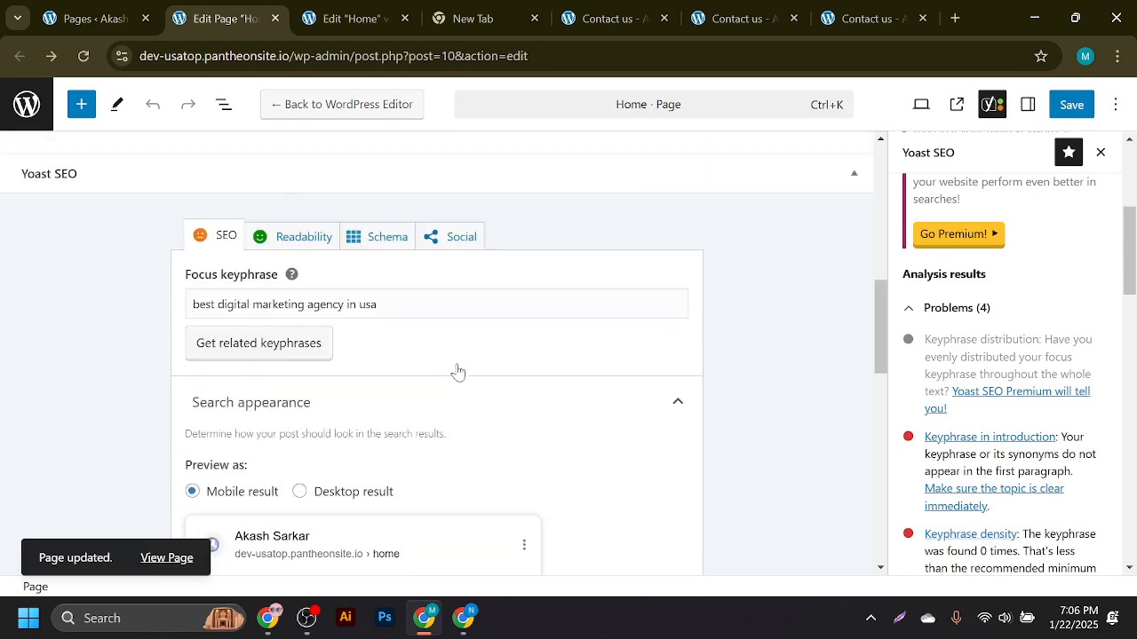
# - Check the focus keyphrase and slug fields, then move to the Pages list and Elementor Home tabs
pyautogui.click(377, 304)
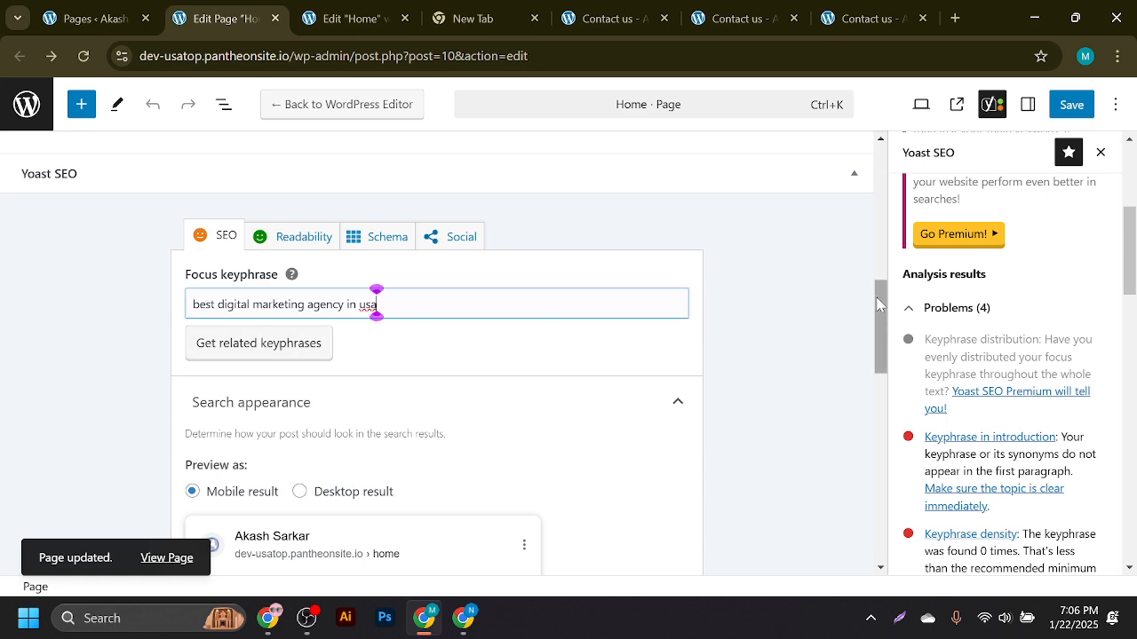
pyautogui.moveTo(882, 306); pyautogui.dragTo(896, 416)
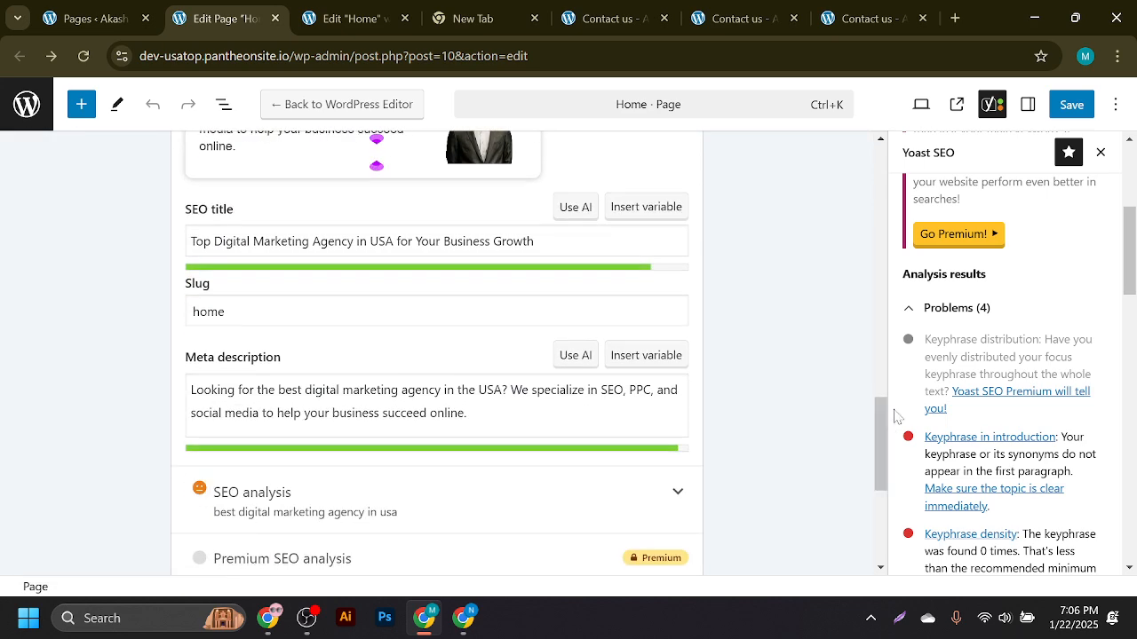
pyautogui.click(224, 310)
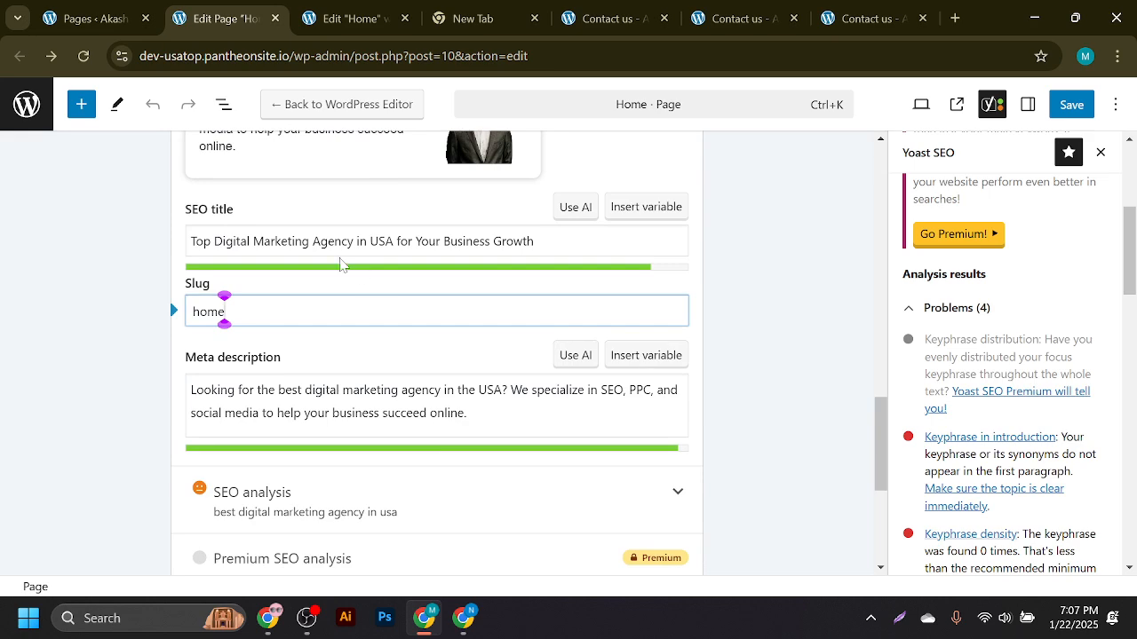
pyautogui.click(93, 18)
pyautogui.click(380, 14)
pyautogui.click(613, 18)
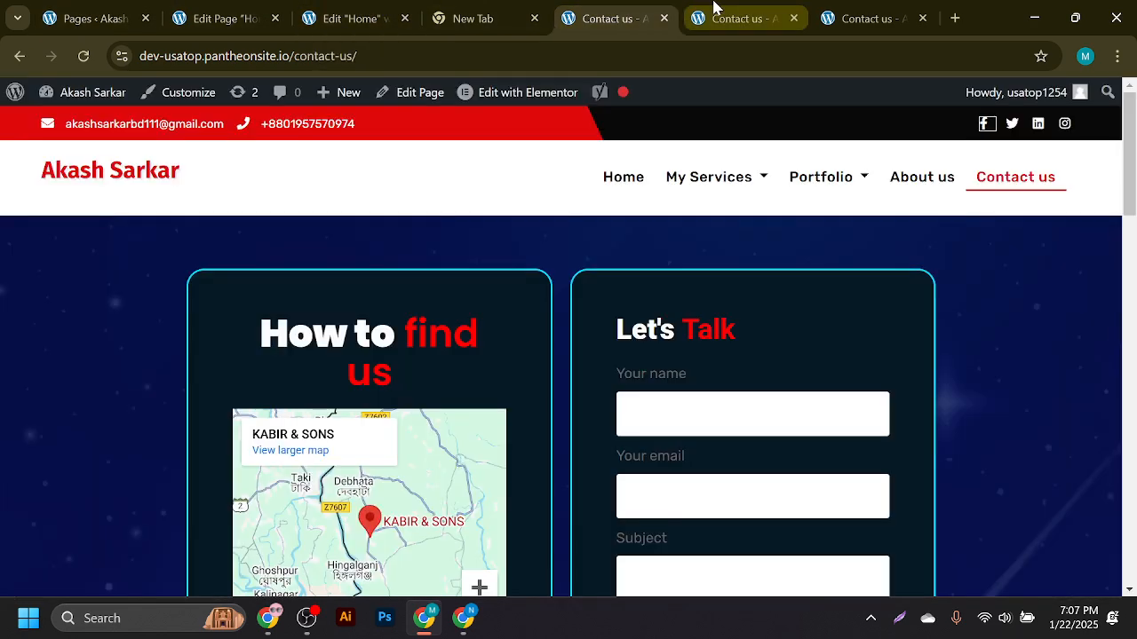
pyautogui.click(713, 7)
pyautogui.click(858, 11)
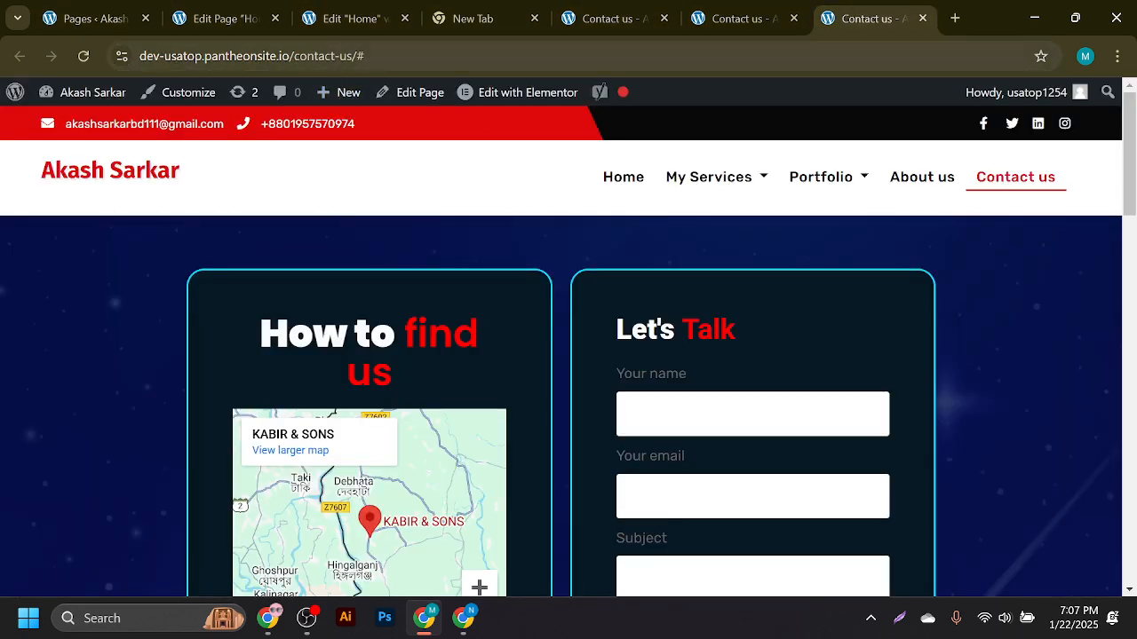
pyautogui.click(127, 167)
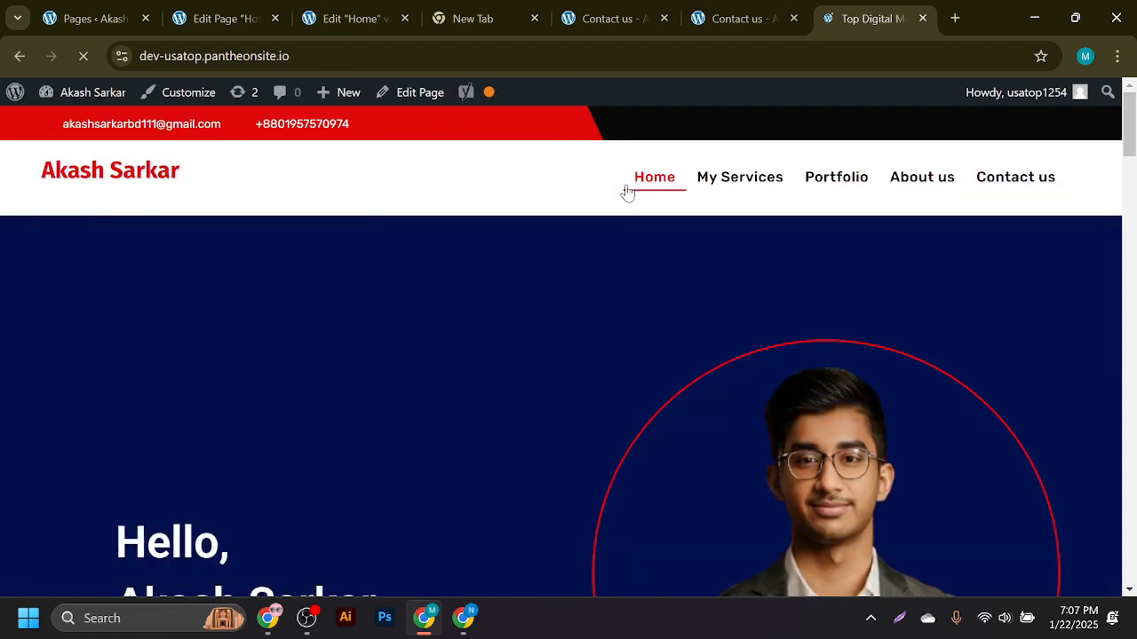
pyautogui.click(627, 188)
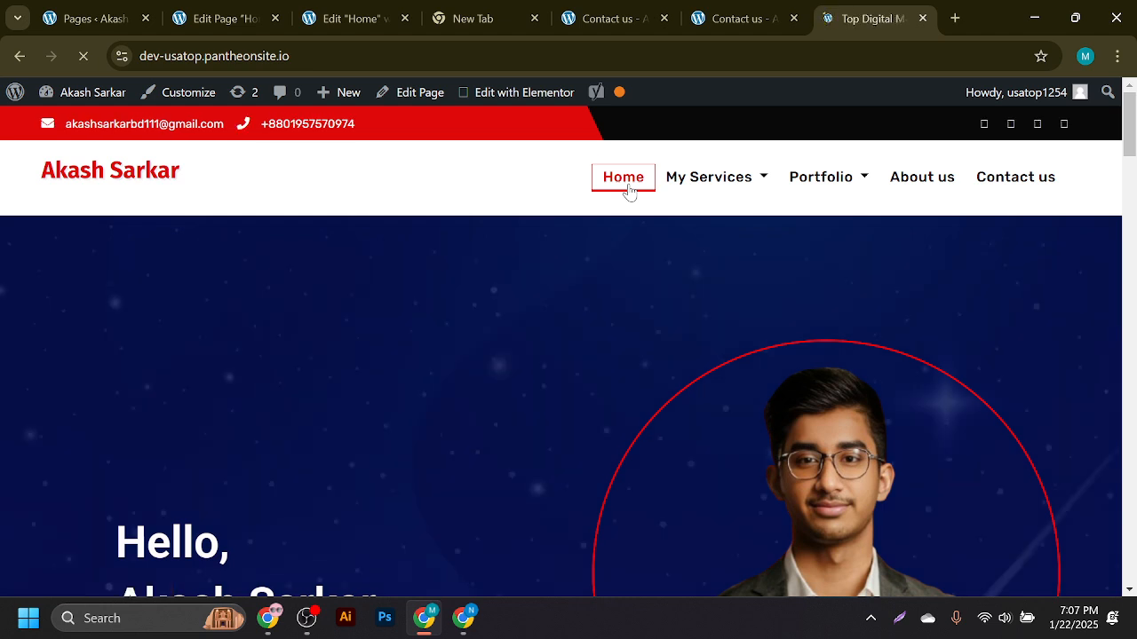
pyautogui.moveTo(711, 178)
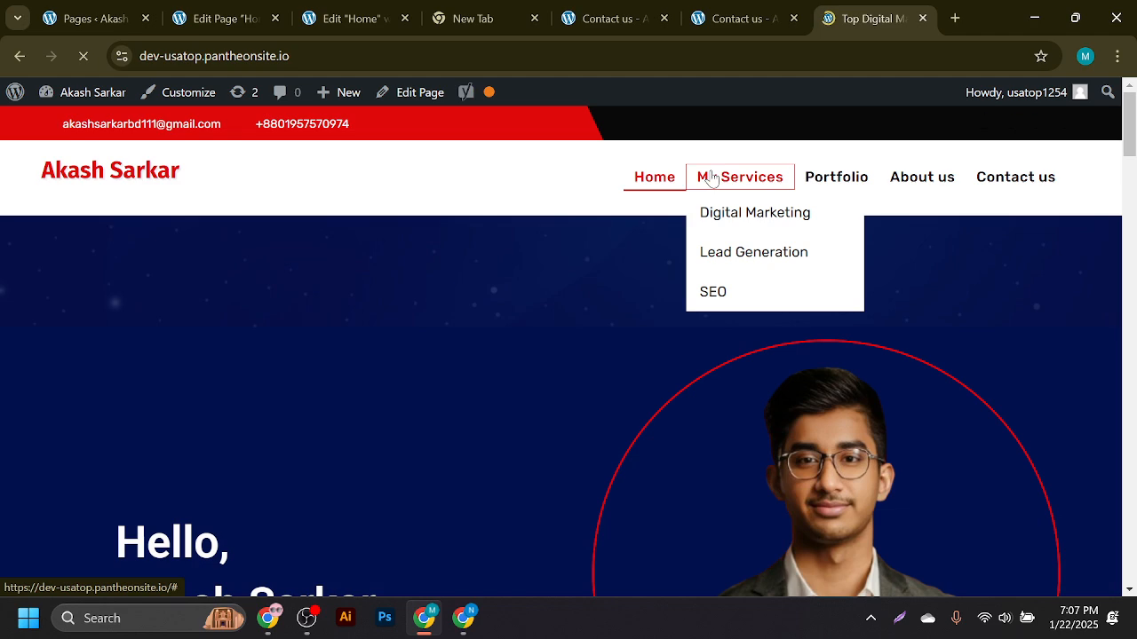
pyautogui.click(922, 178)
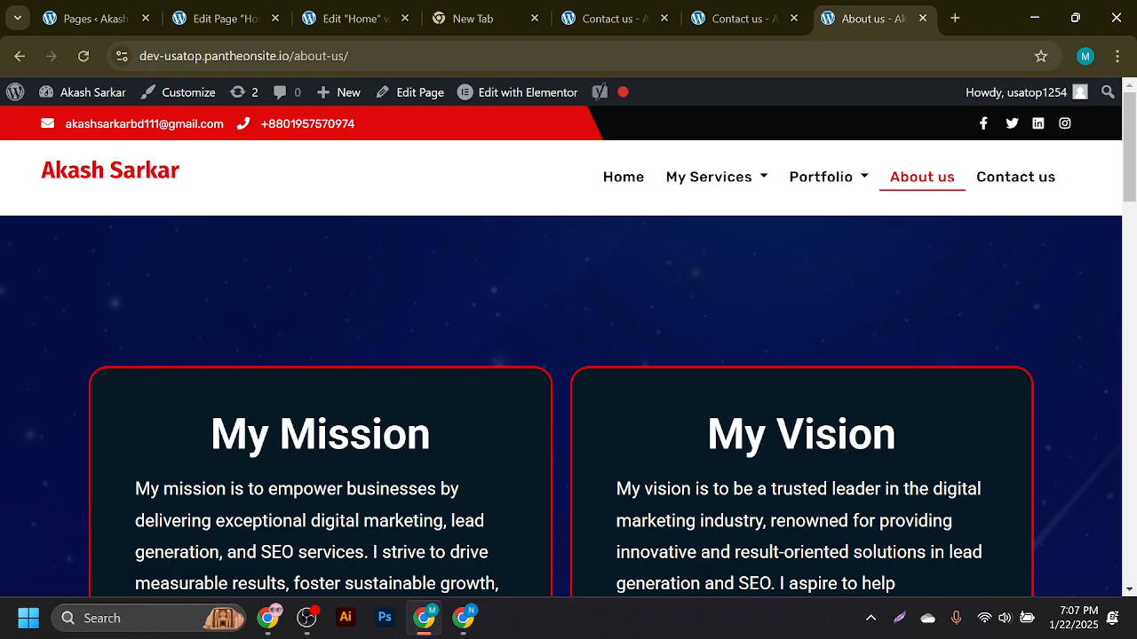
pyautogui.click(311, 56)
pyautogui.click(1011, 178)
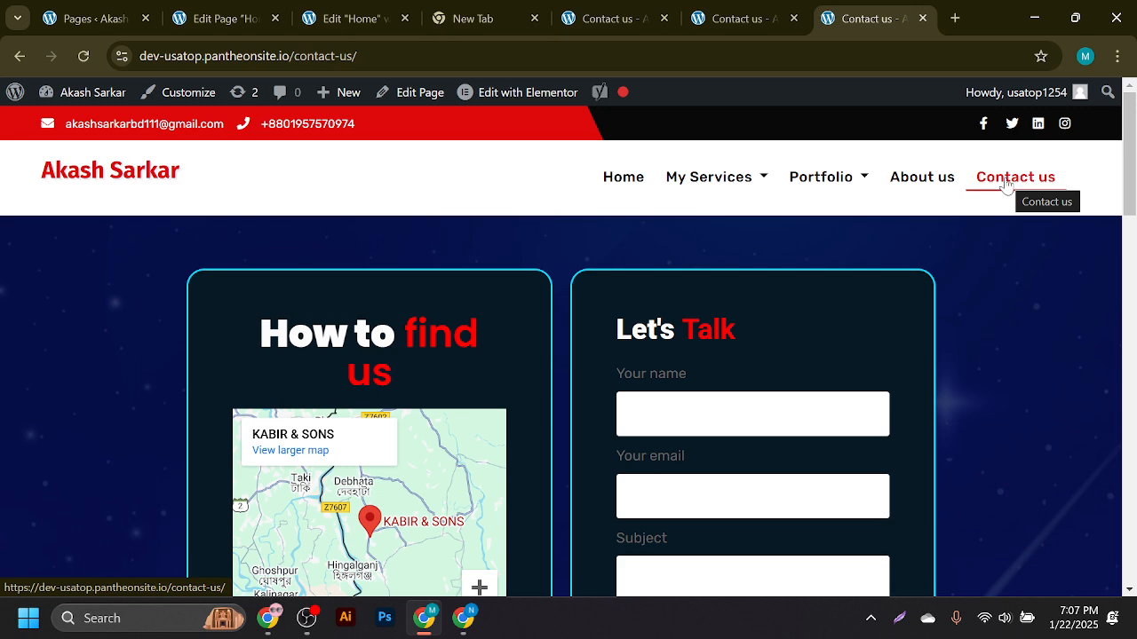
pyautogui.click(450, 622)
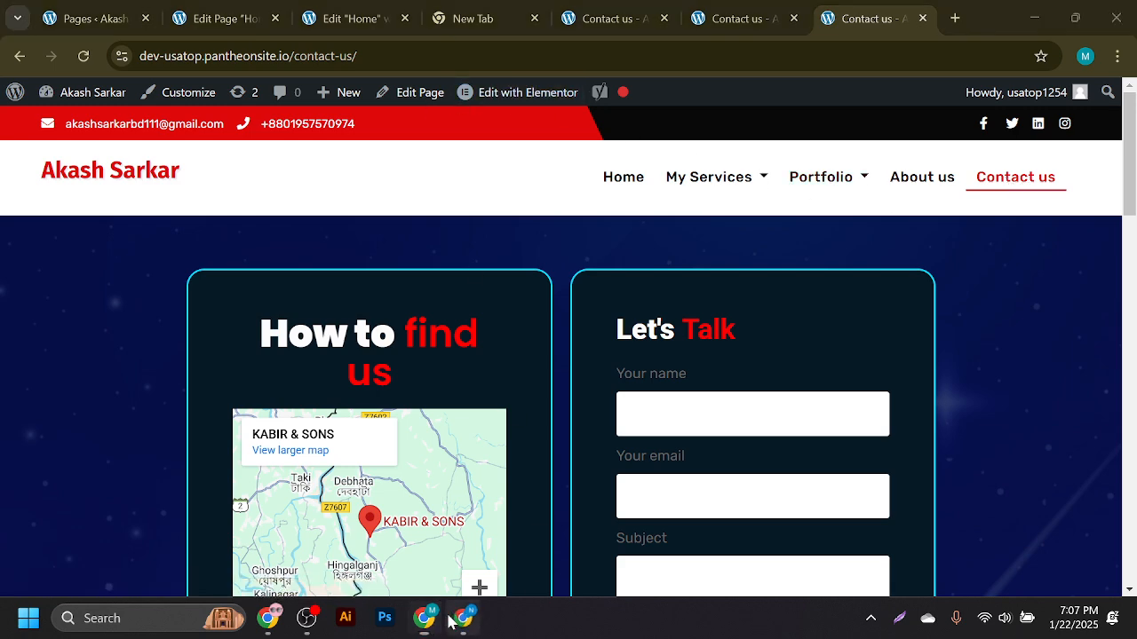
pyautogui.click(424, 618)
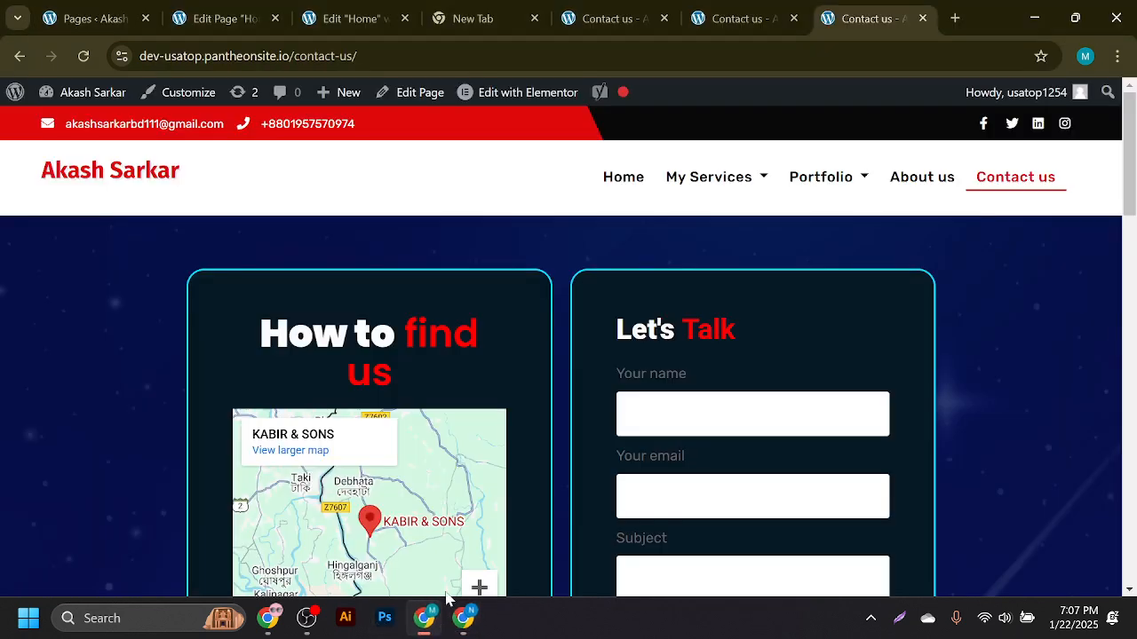
pyautogui.click(401, 9)
# - Replace the slug 'home' with 'best digital marketing agency in usa' picked from clipboard history
pyautogui.click(245, 12)
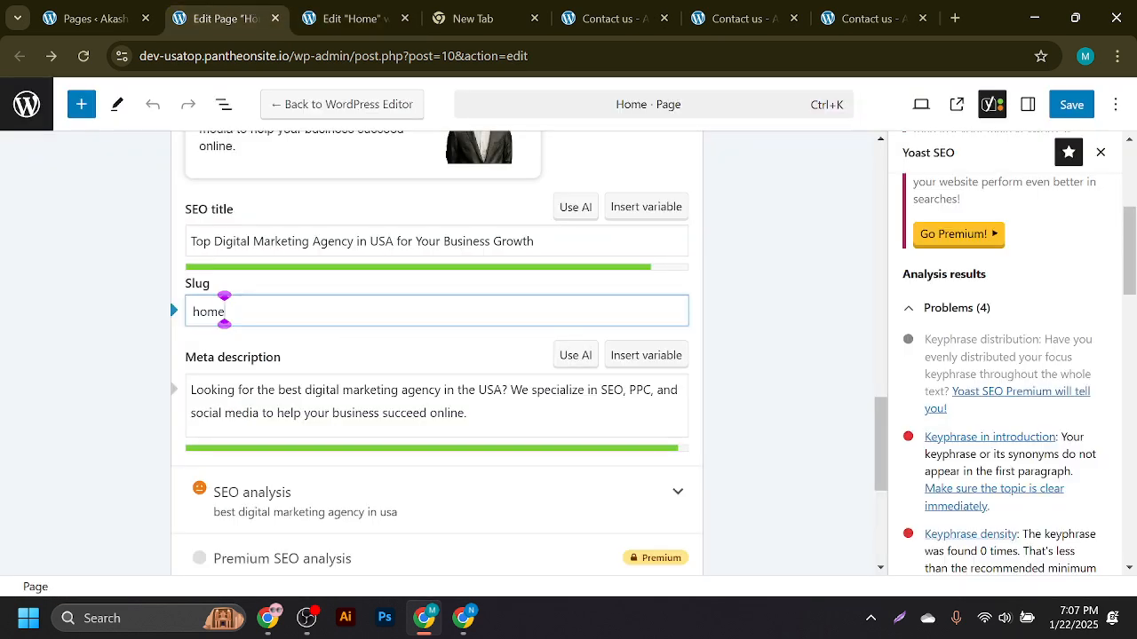
pyautogui.doubleClick(224, 310)
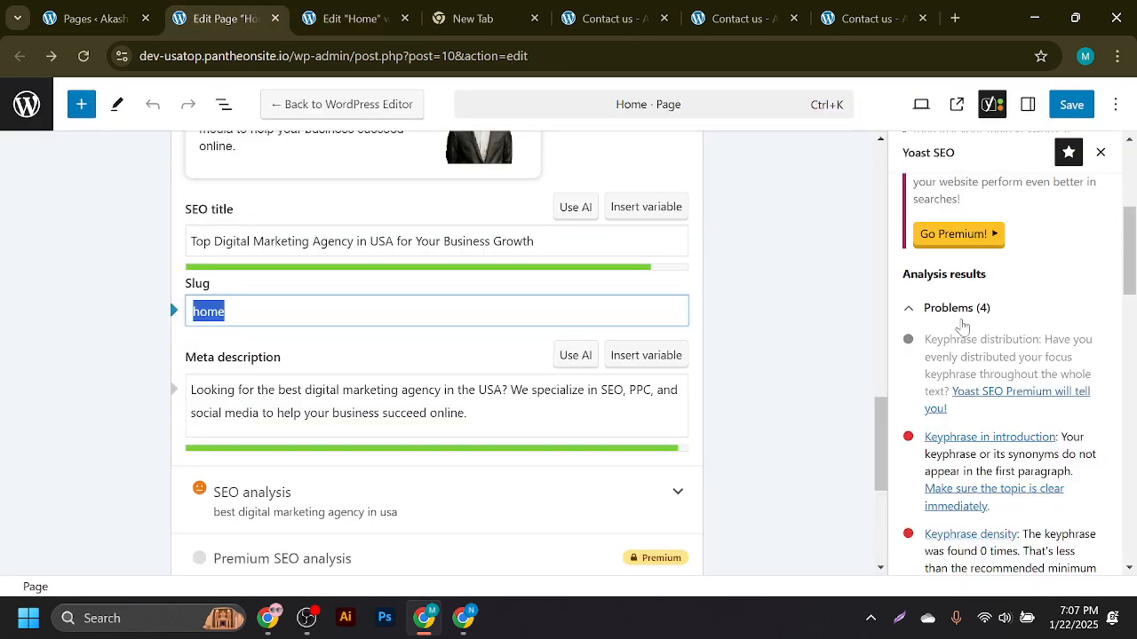
pyautogui.hotkey('ctrl', 'v')
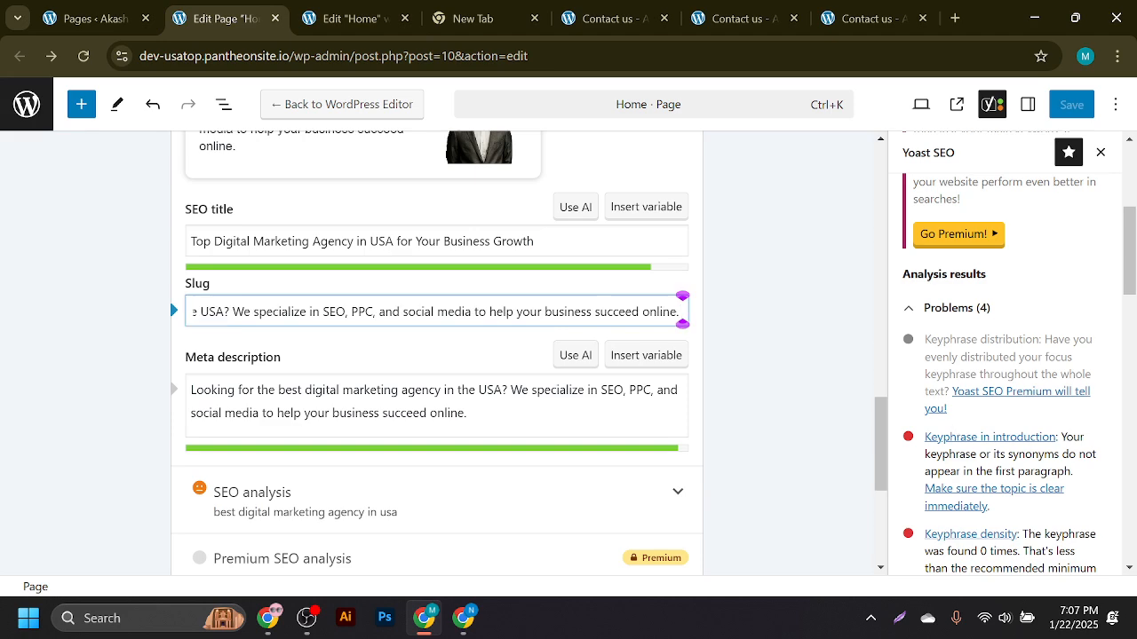
pyautogui.doubleClick(529, 312)
pyautogui.hotkey('ctrl', 'a')
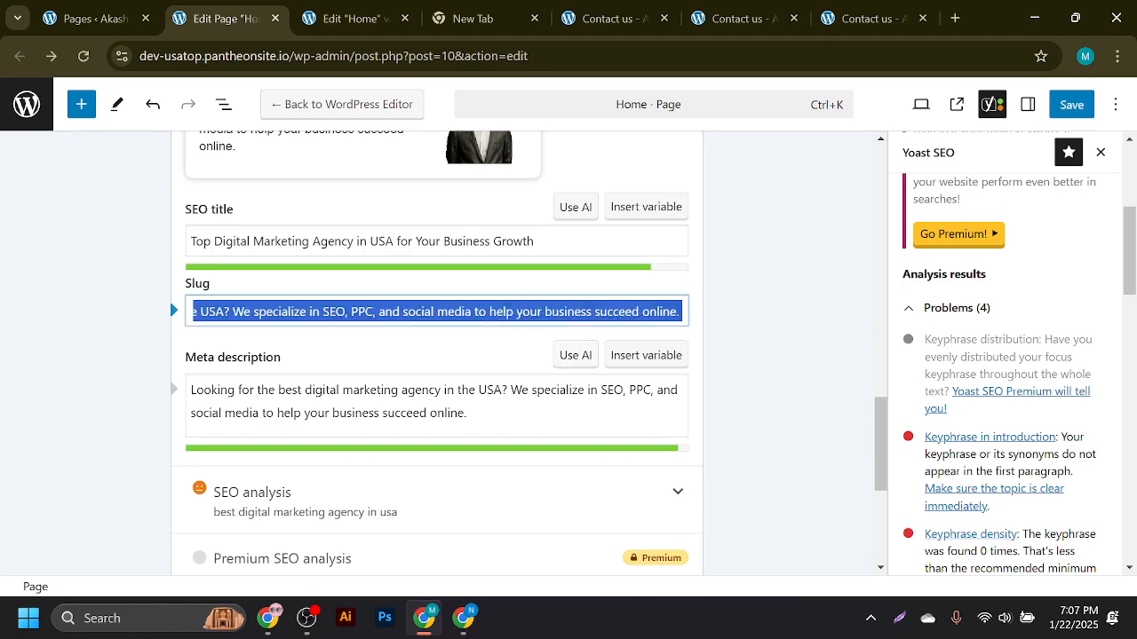
pyautogui.press('super+v')
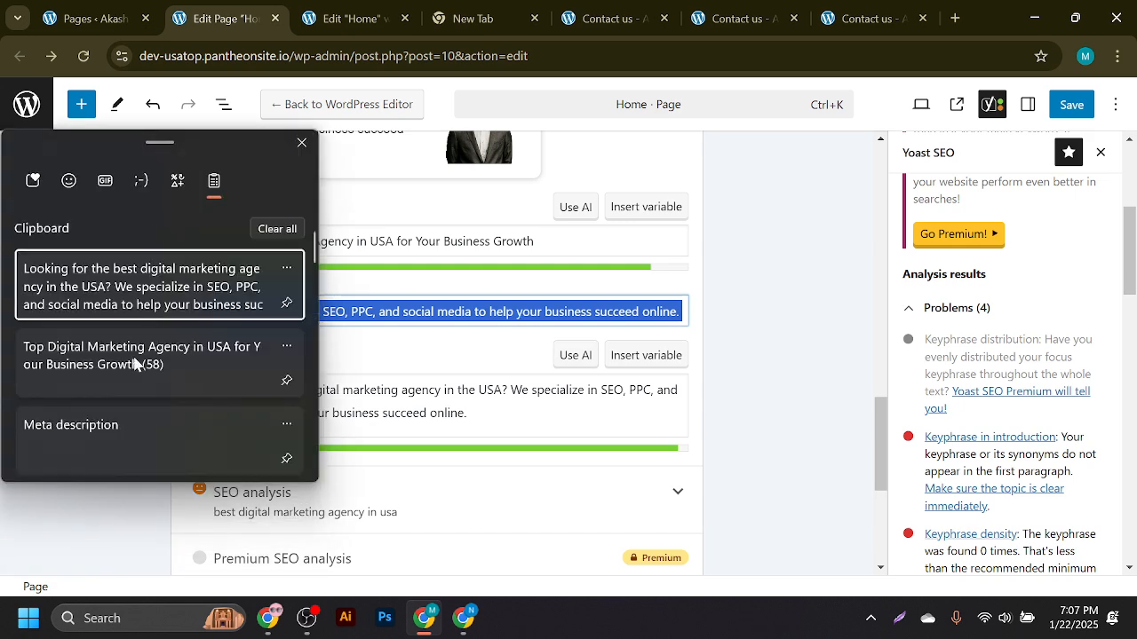
pyautogui.scroll(-3, 131, 414)
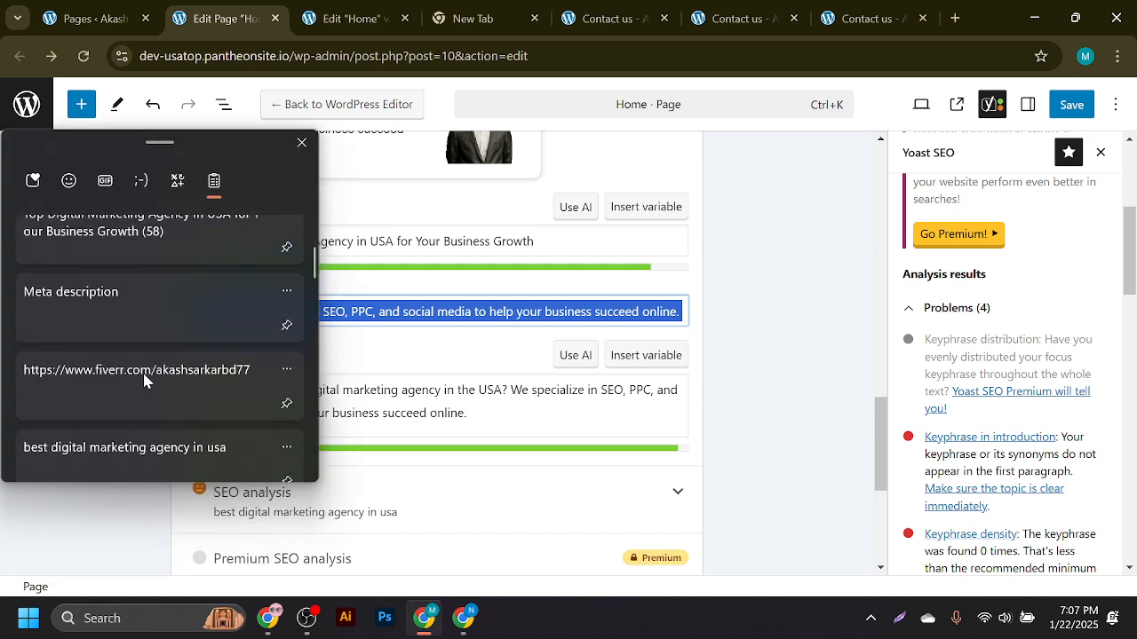
pyautogui.click(161, 437)
pyautogui.scroll(-3, 939, 343)
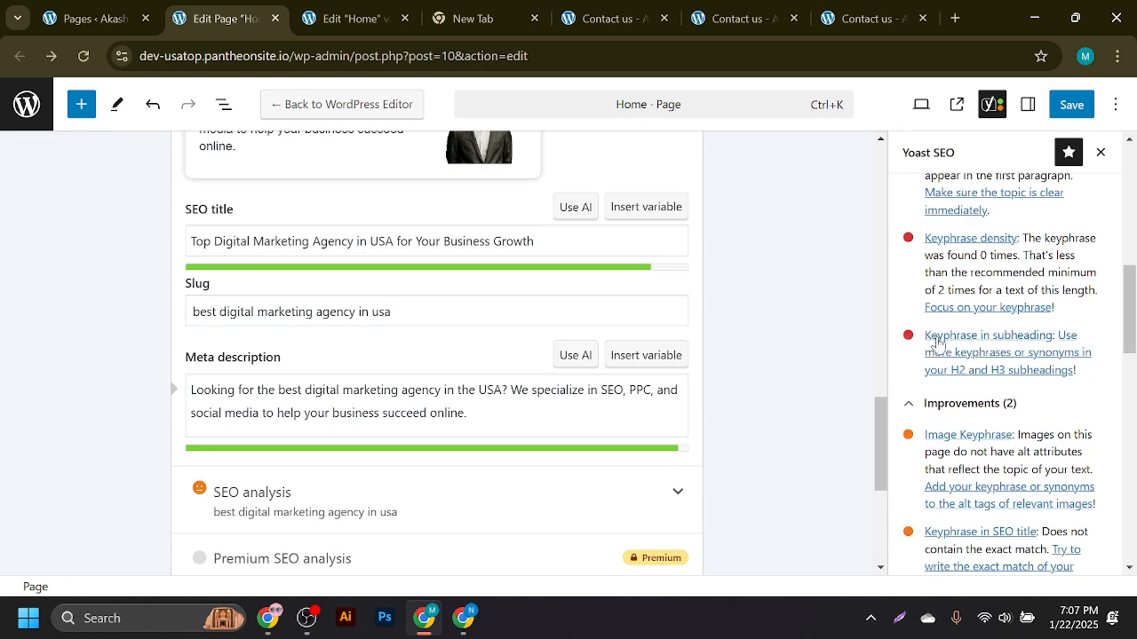
pyautogui.scroll(-5, 986, 378)
pyautogui.scroll(5, 975, 384)
pyautogui.scroll(10, 977, 390)
pyautogui.scroll(-7, 574, 359)
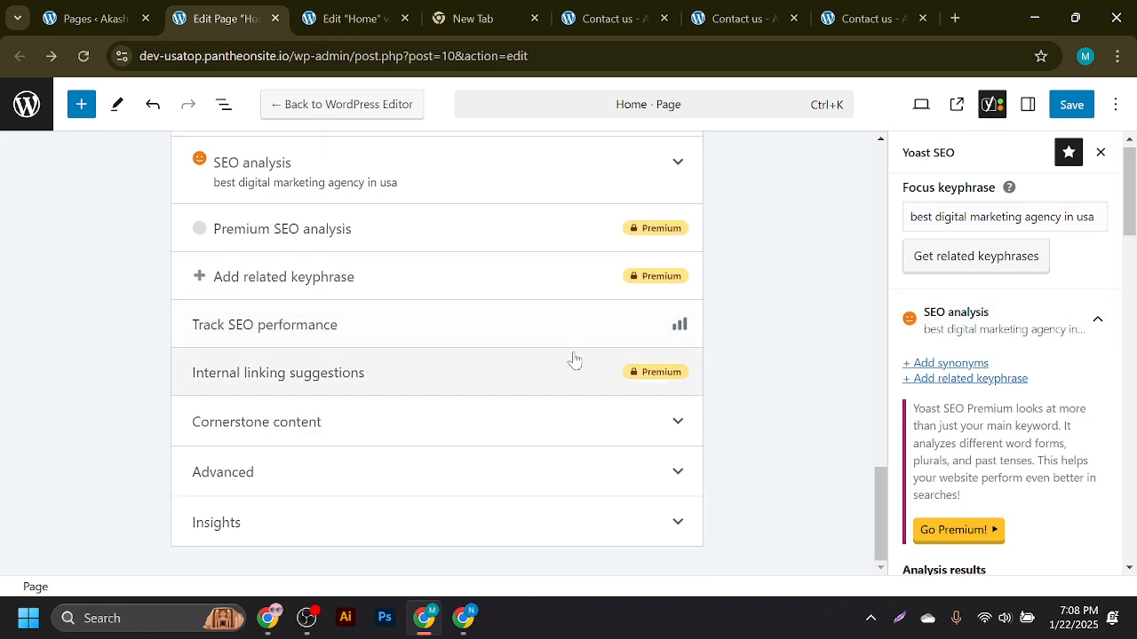
pyautogui.scroll(10, 574, 360)
pyautogui.scroll(-3, 432, 343)
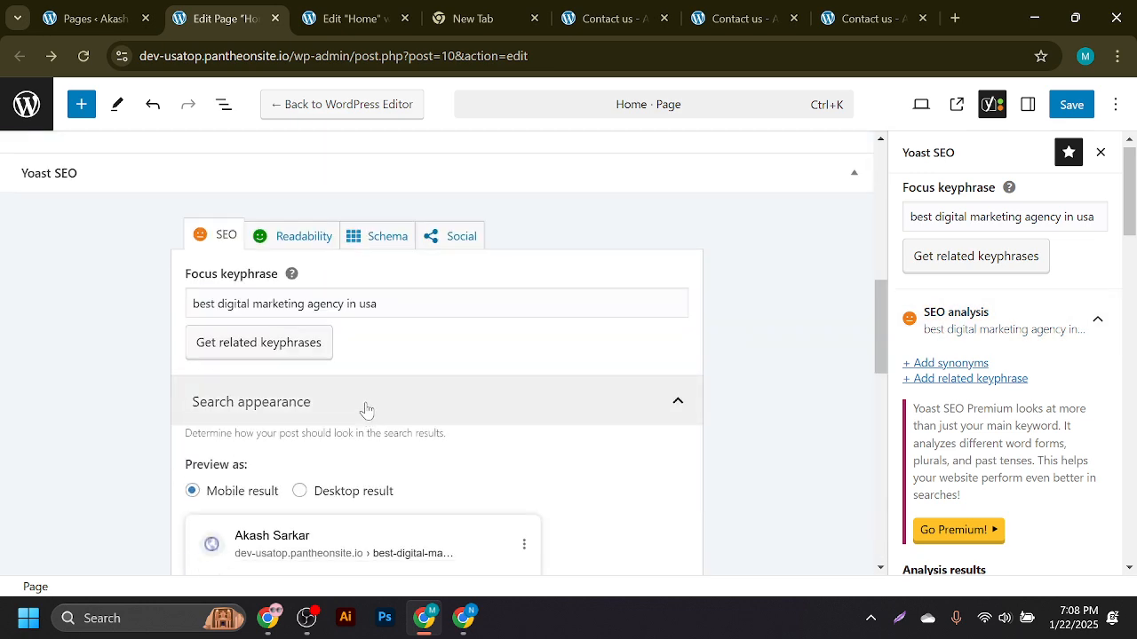
# - Clear the focus keyphrase and reload the editor, confirming the reload despite unsaved changes
pyautogui.doubleClick(366, 304)
pyautogui.hotkey('ctrl', 'a')
pyautogui.press('BackSpace')
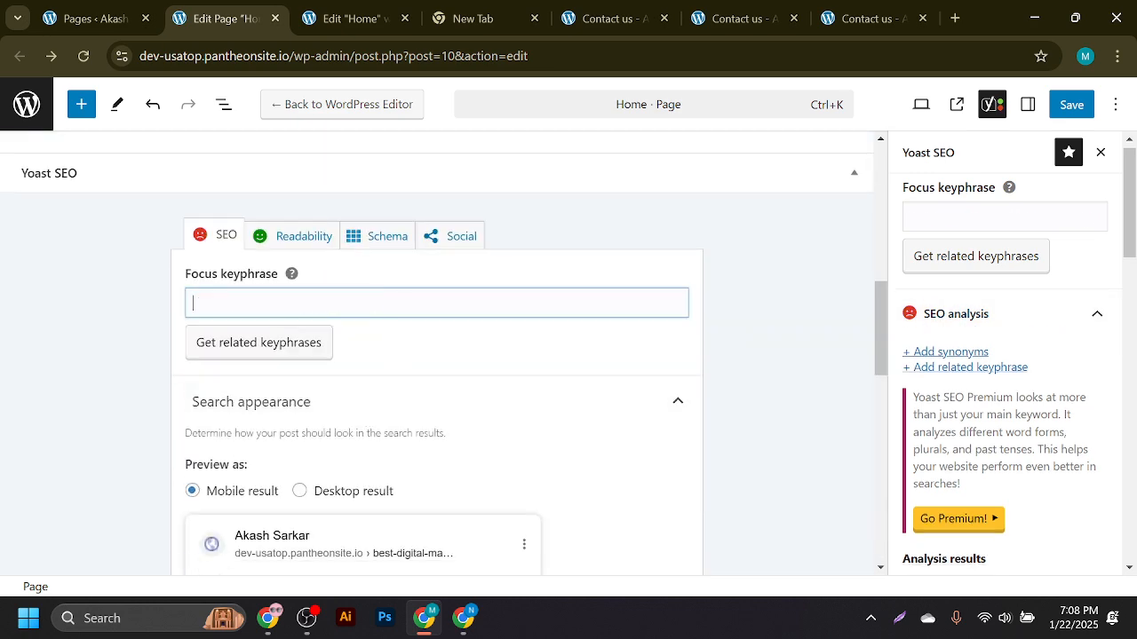
pyautogui.click(83, 56)
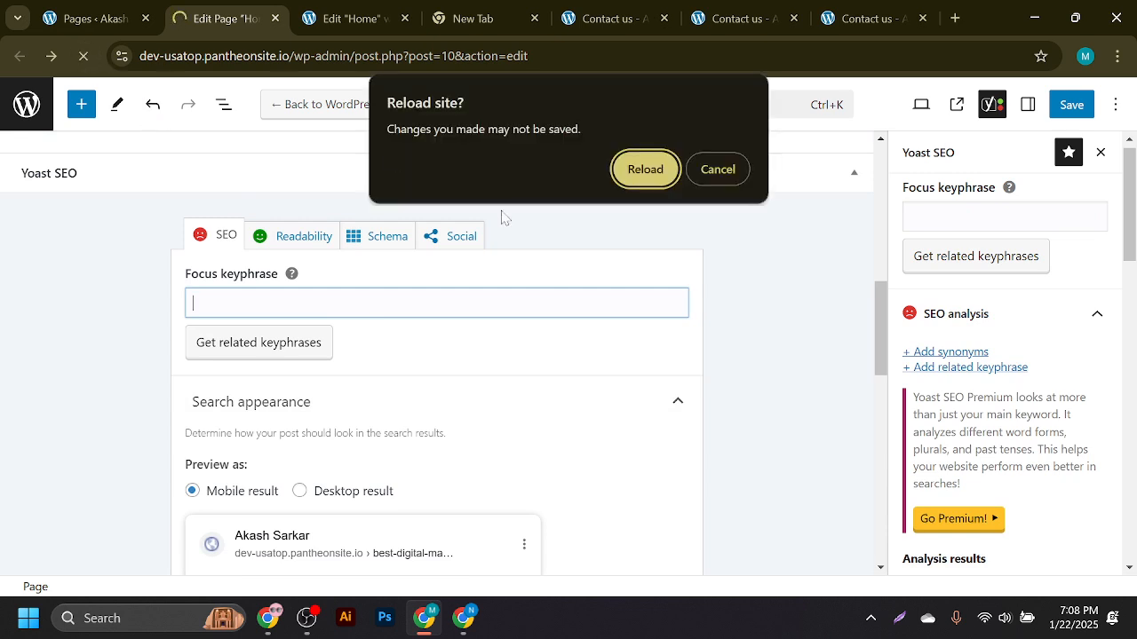
pyautogui.click(645, 170)
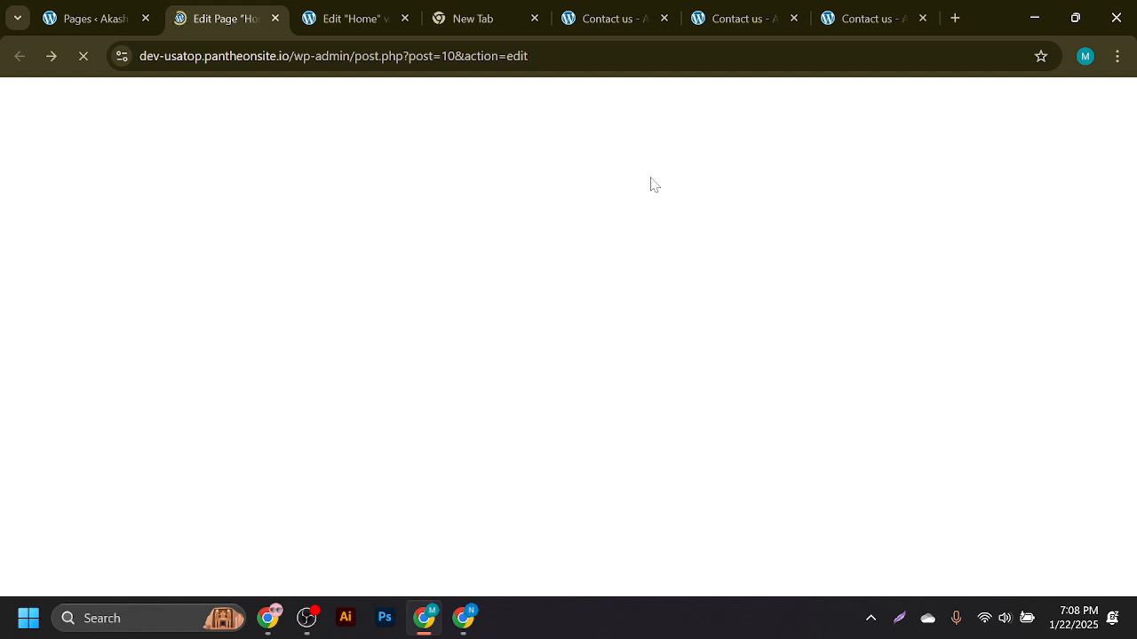
pyautogui.click(224, 49)
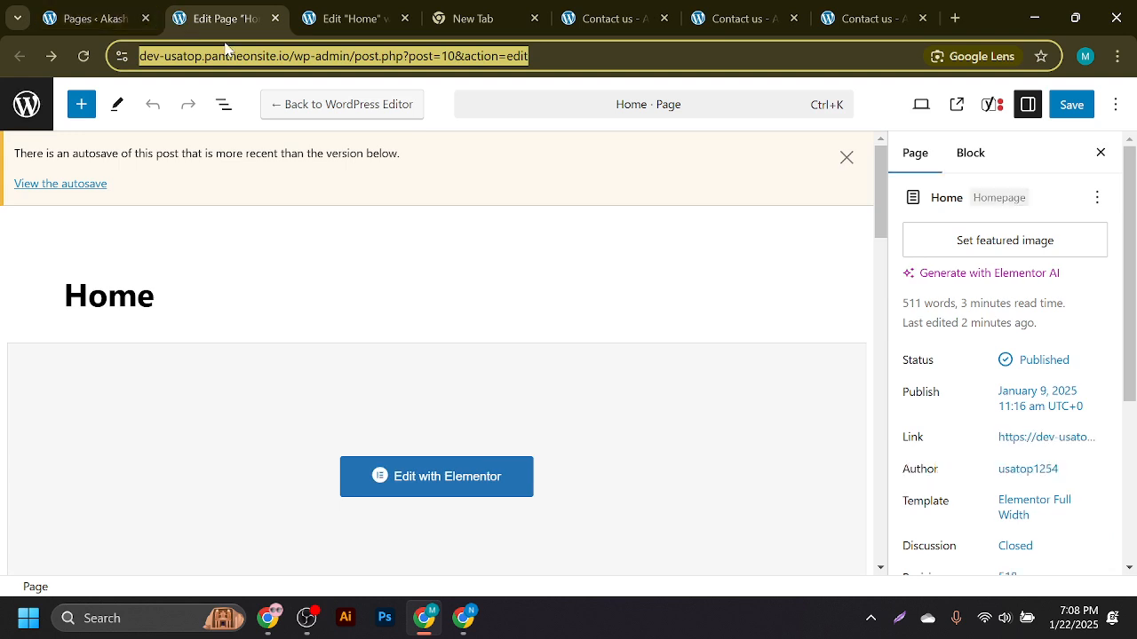
# - Expand the sidebar and metabox SEO analysis to read four problems and two improvements
pyautogui.scroll(-3, 834, 266)
pyautogui.click(1002, 115)
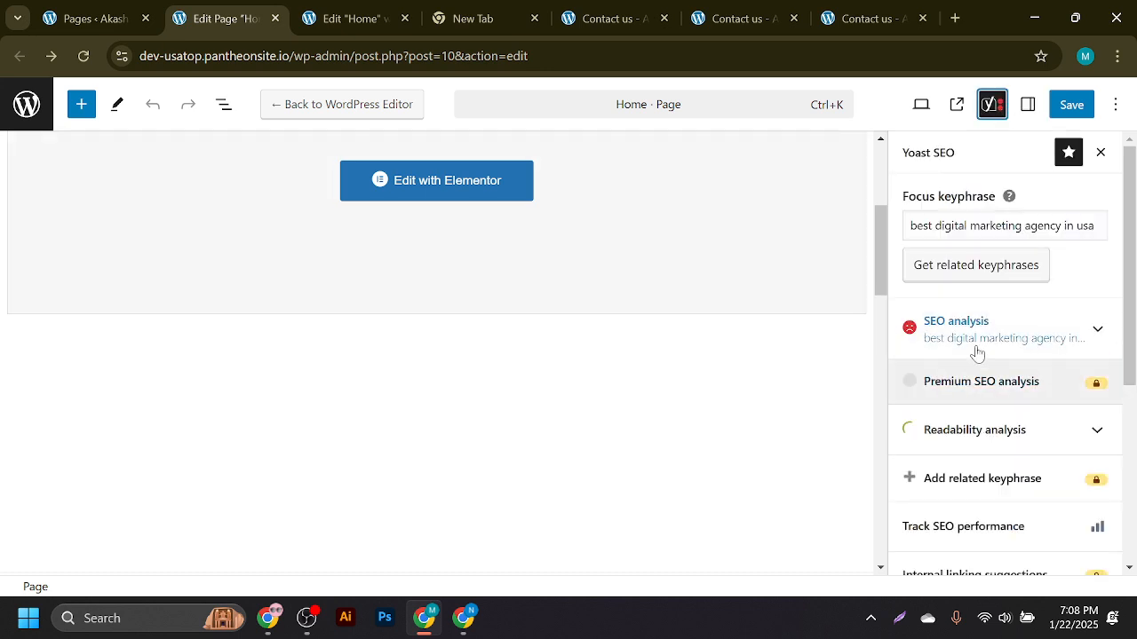
pyautogui.click(975, 338)
pyautogui.scroll(-5, 653, 380)
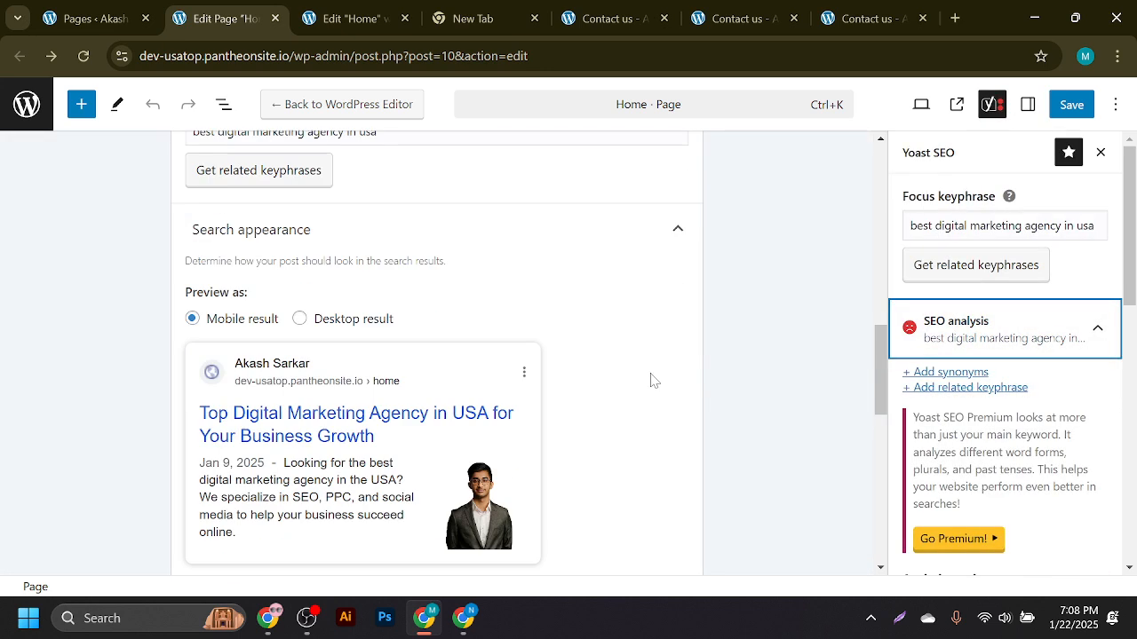
pyautogui.scroll(3, 527, 377)
pyautogui.click(377, 427)
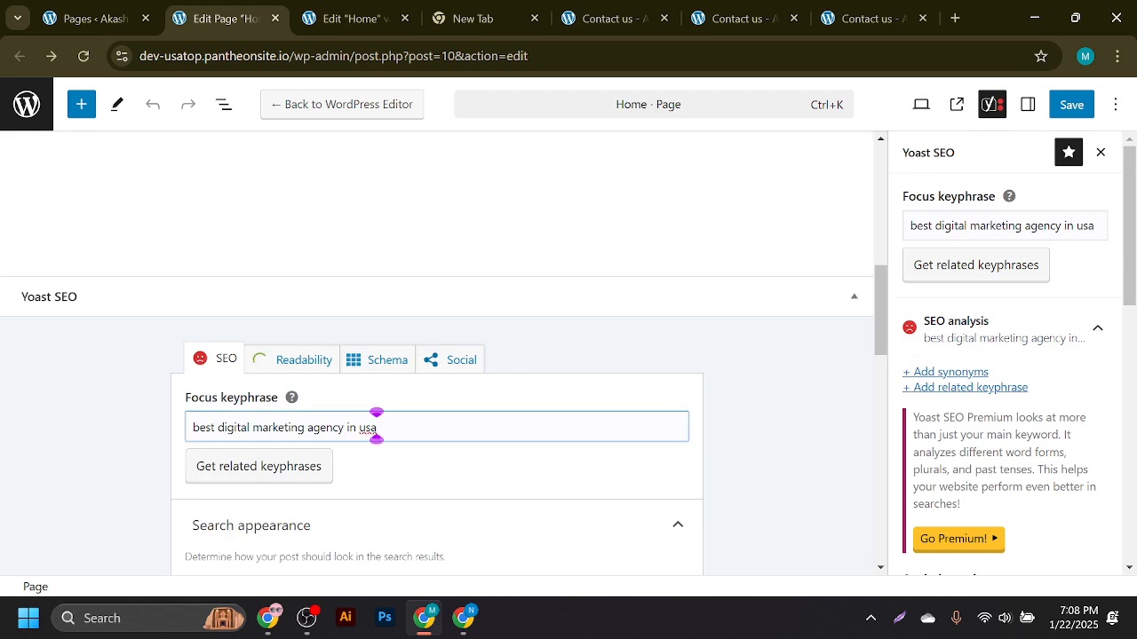
pyautogui.scroll(-3, 488, 452)
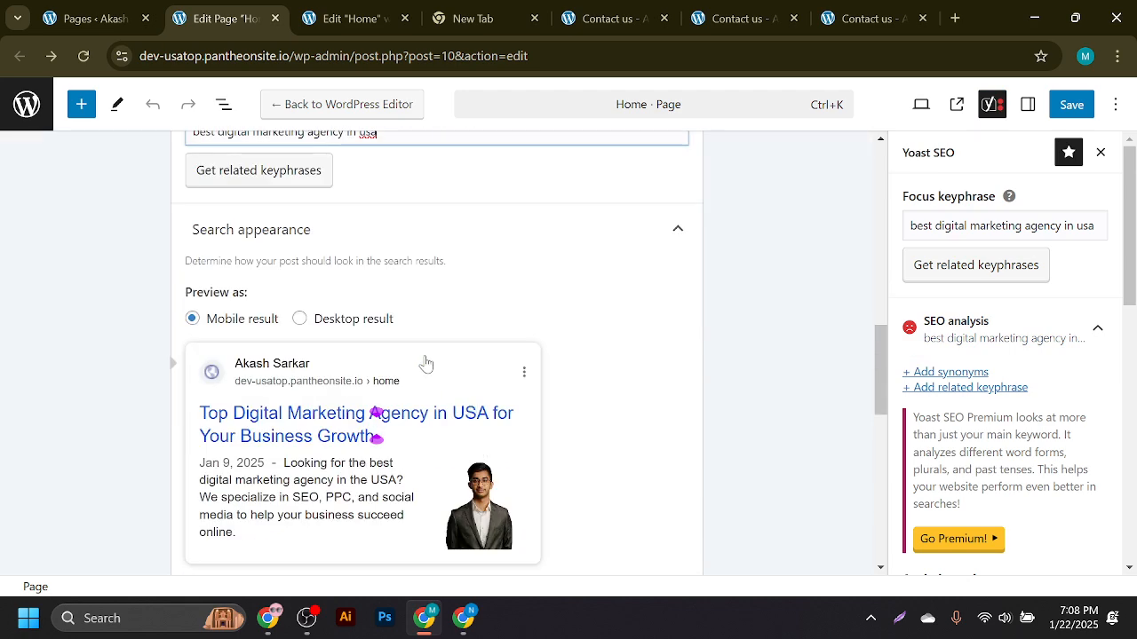
pyautogui.scroll(-3, 533, 312)
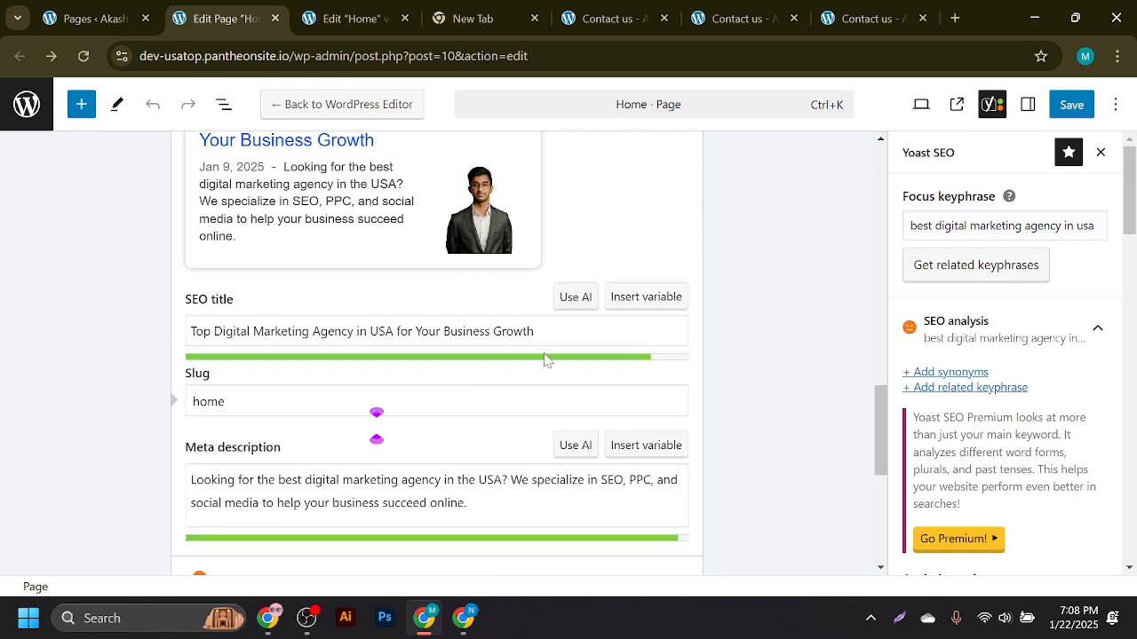
pyautogui.scroll(-3, 546, 359)
pyautogui.click(369, 306)
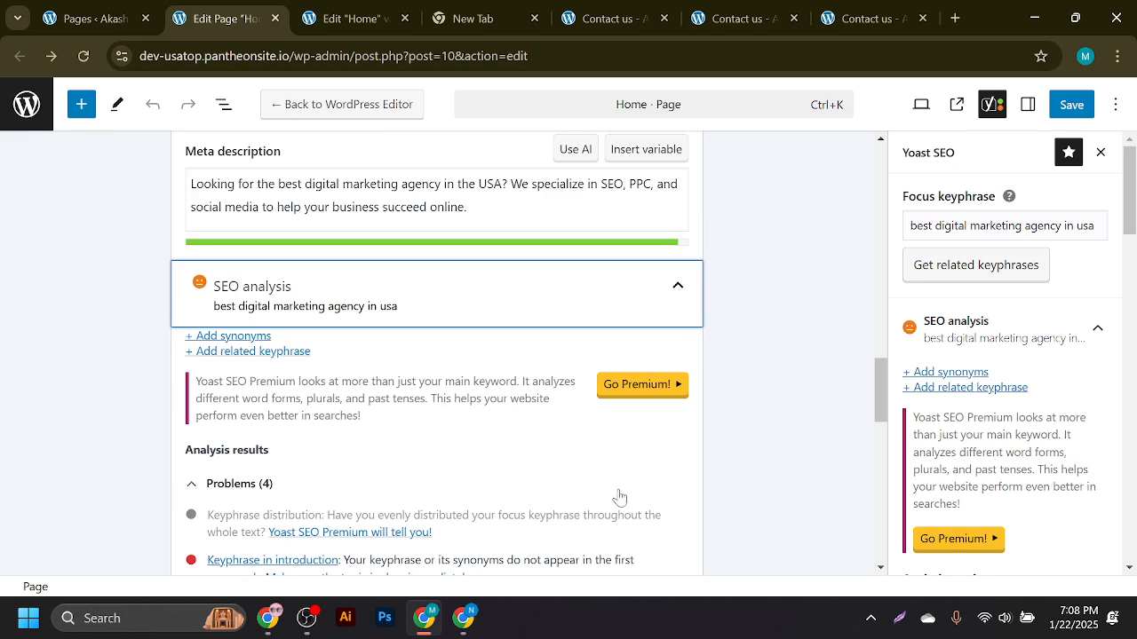
pyautogui.moveTo(872, 390); pyautogui.dragTo(882, 443)
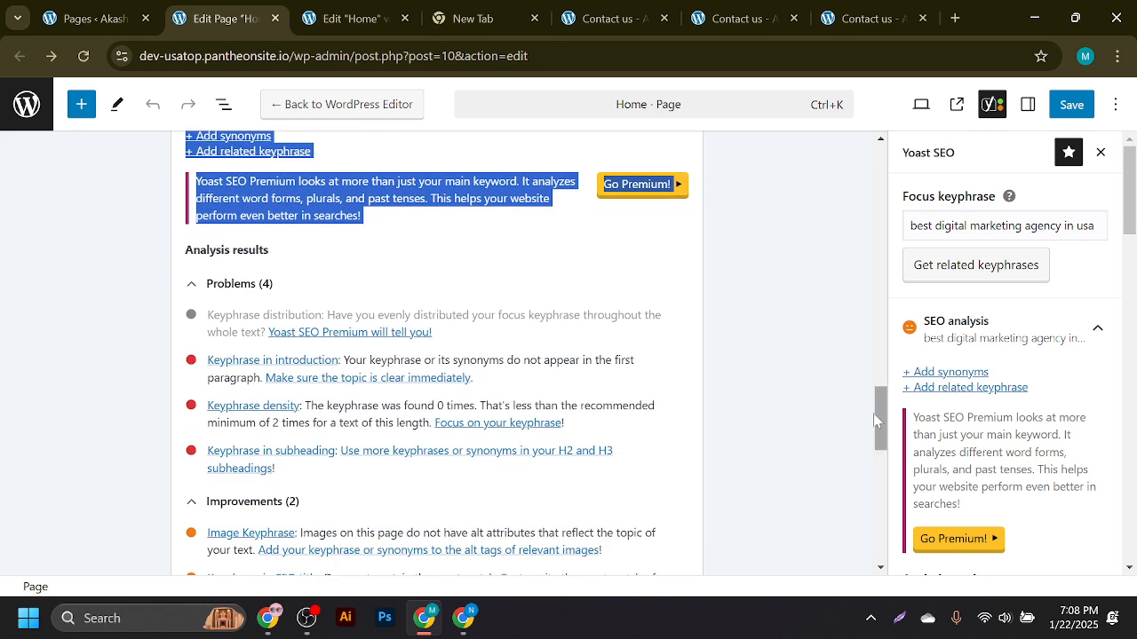
pyautogui.click(524, 377)
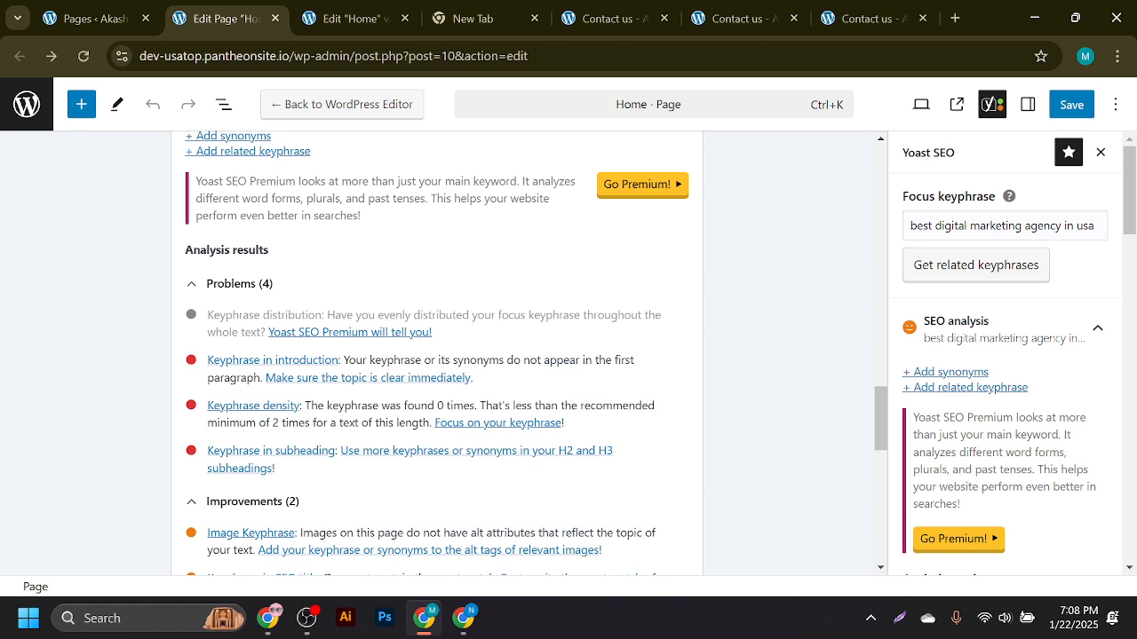
pyautogui.click(336, 5)
pyautogui.click(844, 5)
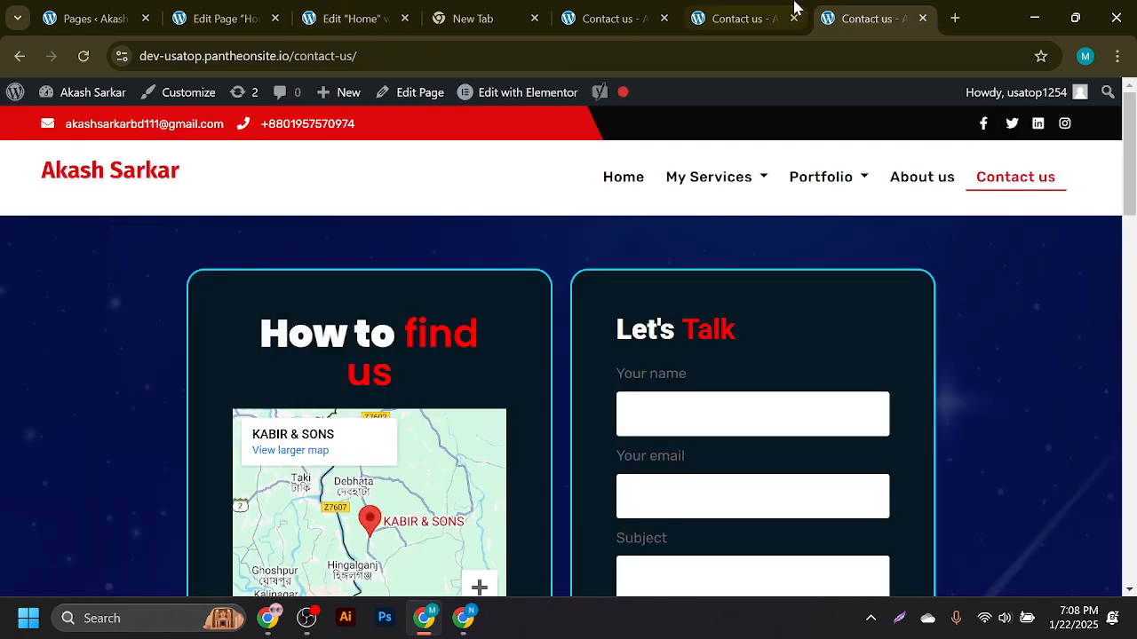
pyautogui.click(789, 5)
pyautogui.click(823, 7)
pyautogui.click(144, 173)
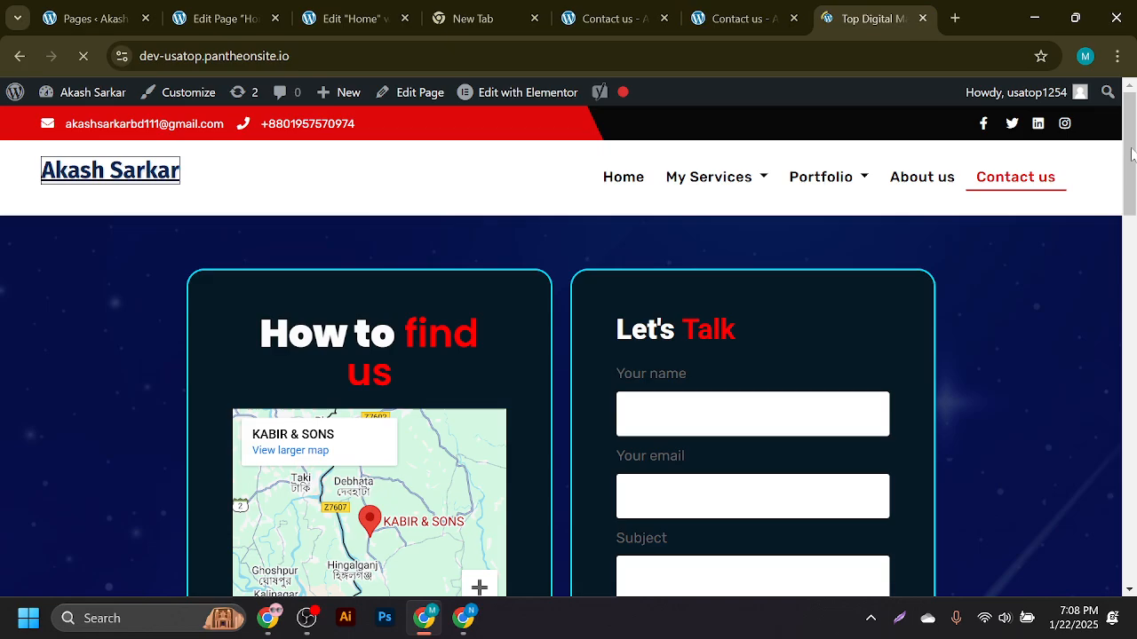
pyautogui.scroll(-4, 1134, 157)
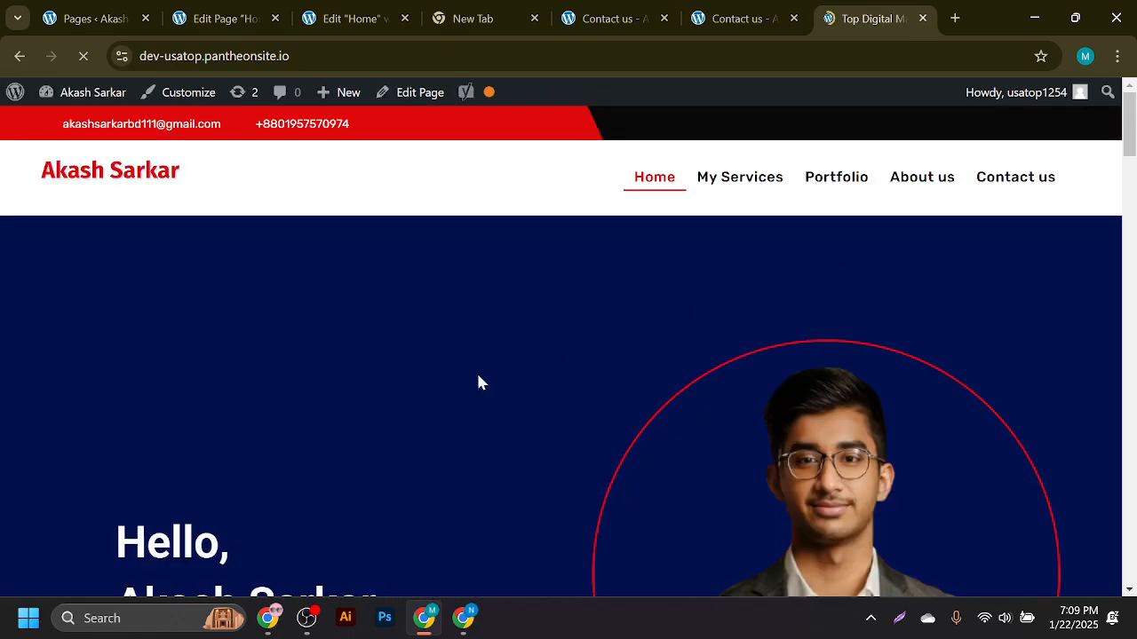
pyautogui.scroll(-13, 436, 396)
pyautogui.scroll(7, 436, 396)
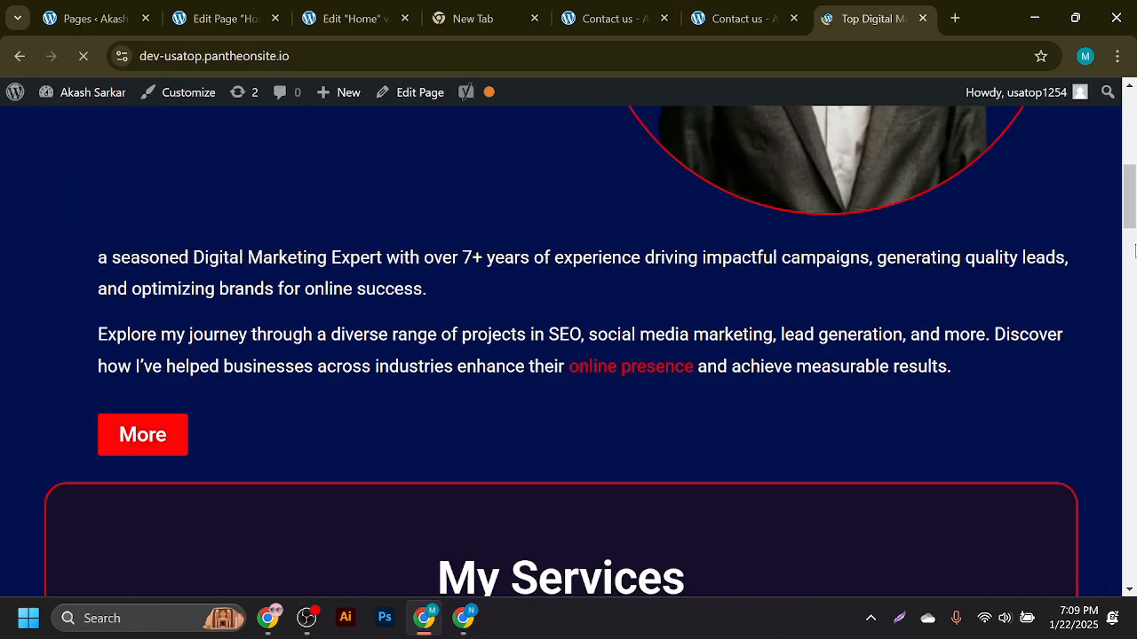
pyautogui.scroll(-20, 1134, 251)
pyautogui.scroll(20, 1134, 307)
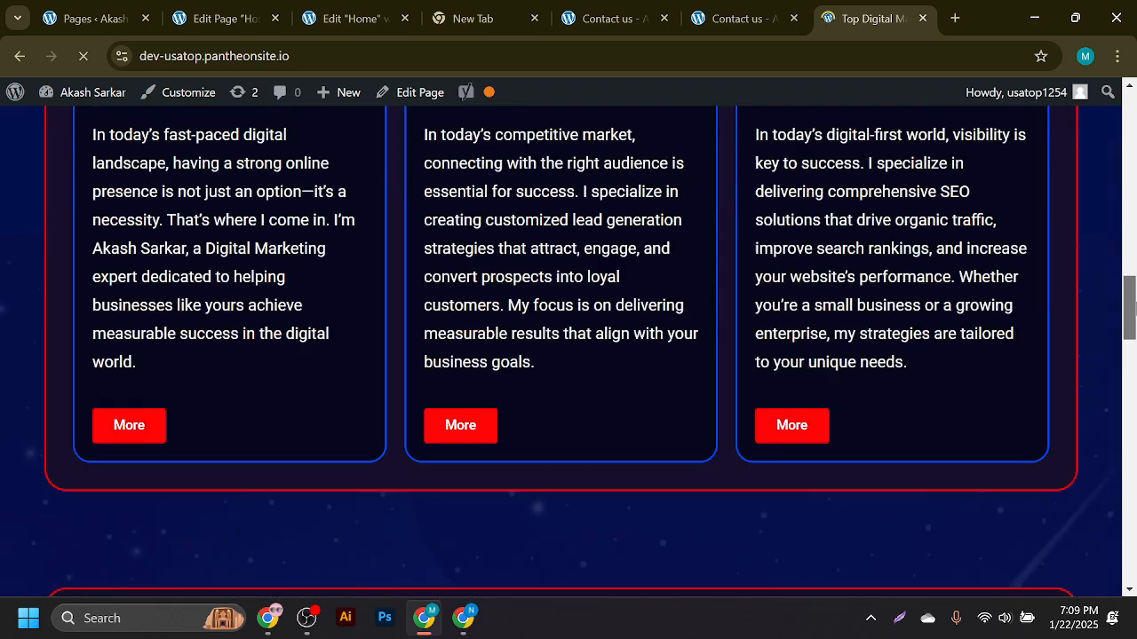
pyautogui.click(219, 12)
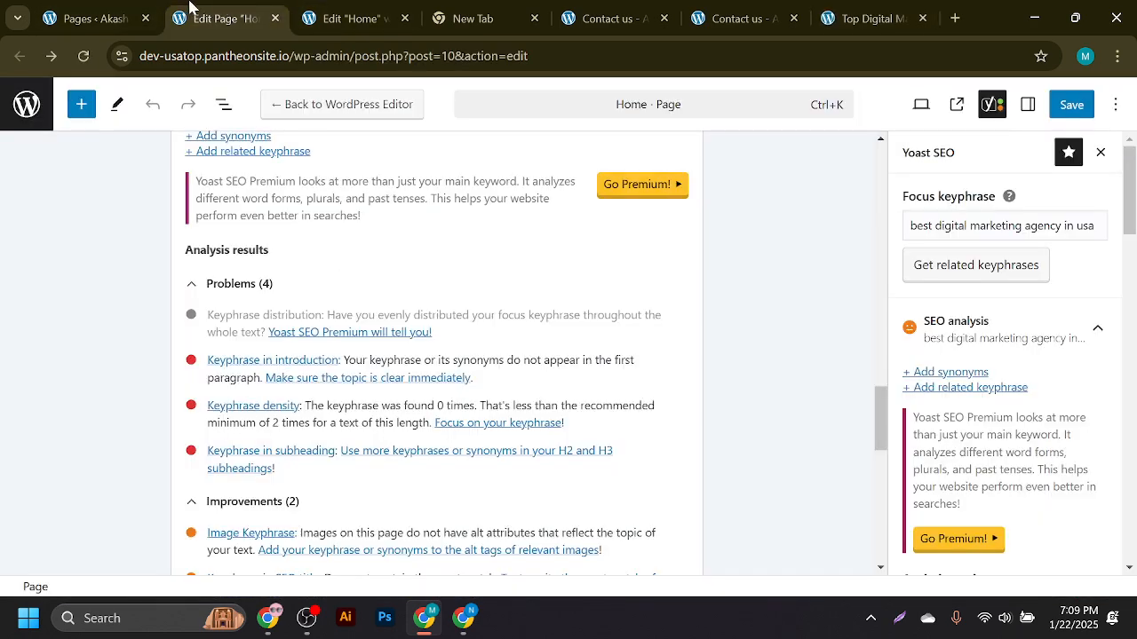
# - Review the intro paragraph's 'Digital Marketing' wording, then look over the My Services text
pyautogui.click(350, 18)
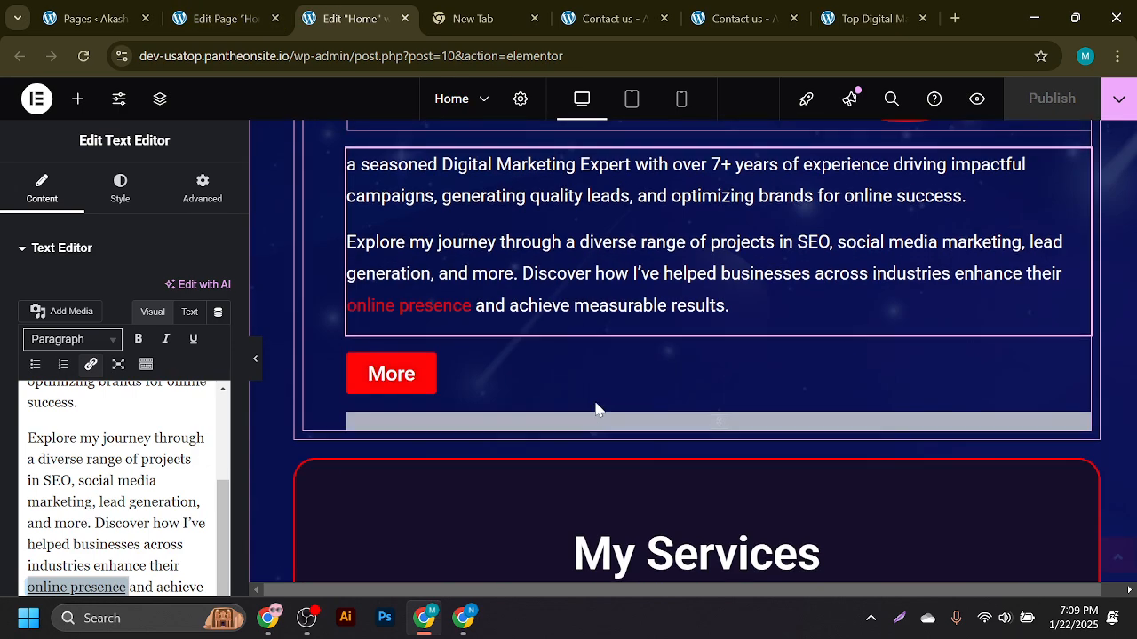
pyautogui.scroll(-5, 595, 408)
pyautogui.scroll(-3, 569, 404)
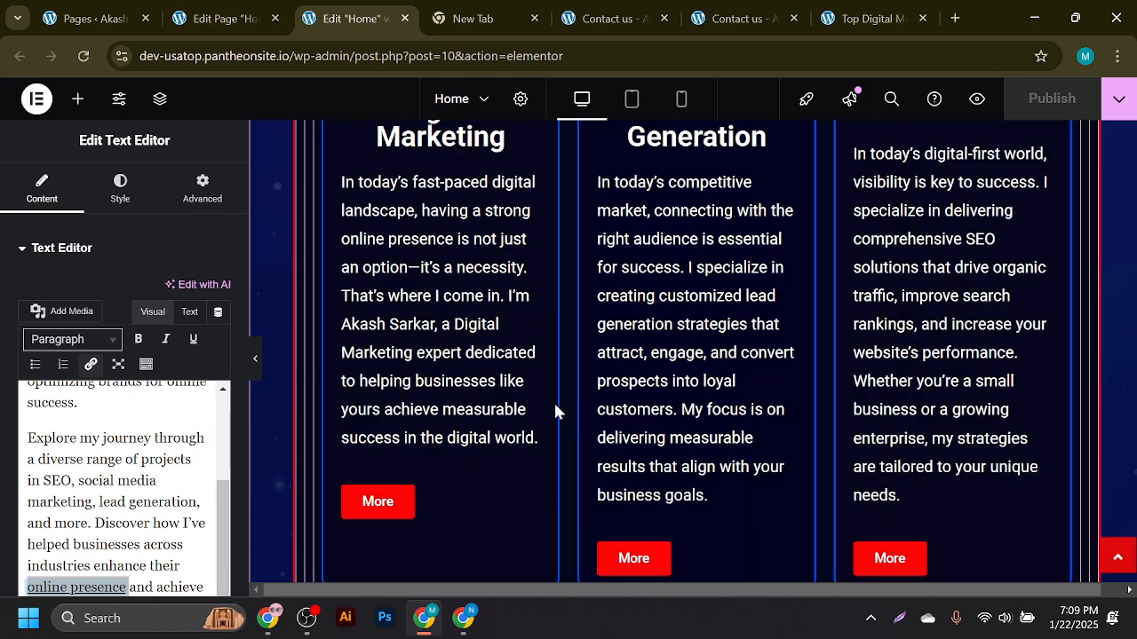
pyautogui.scroll(8, 488, 373)
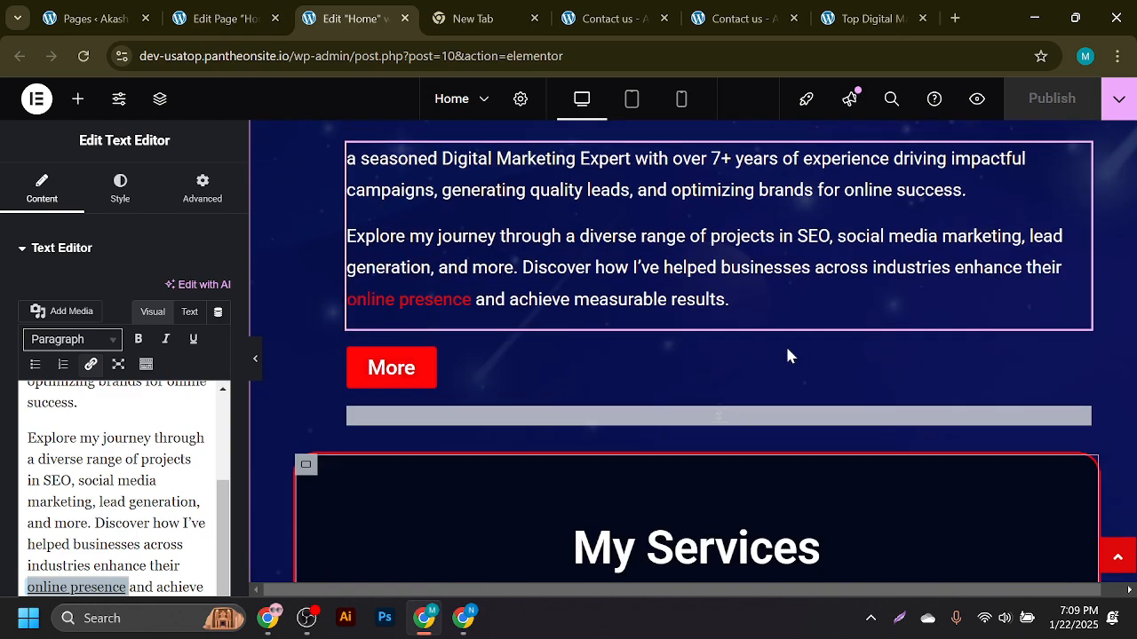
pyautogui.scroll(3, 557, 302)
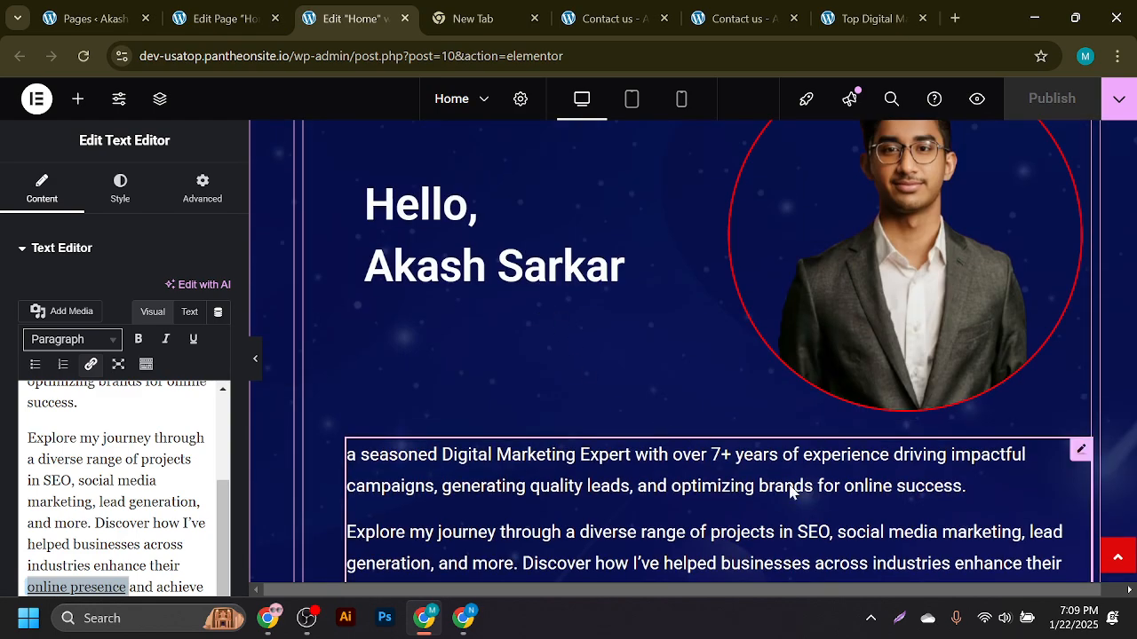
pyautogui.scroll(-3, 786, 492)
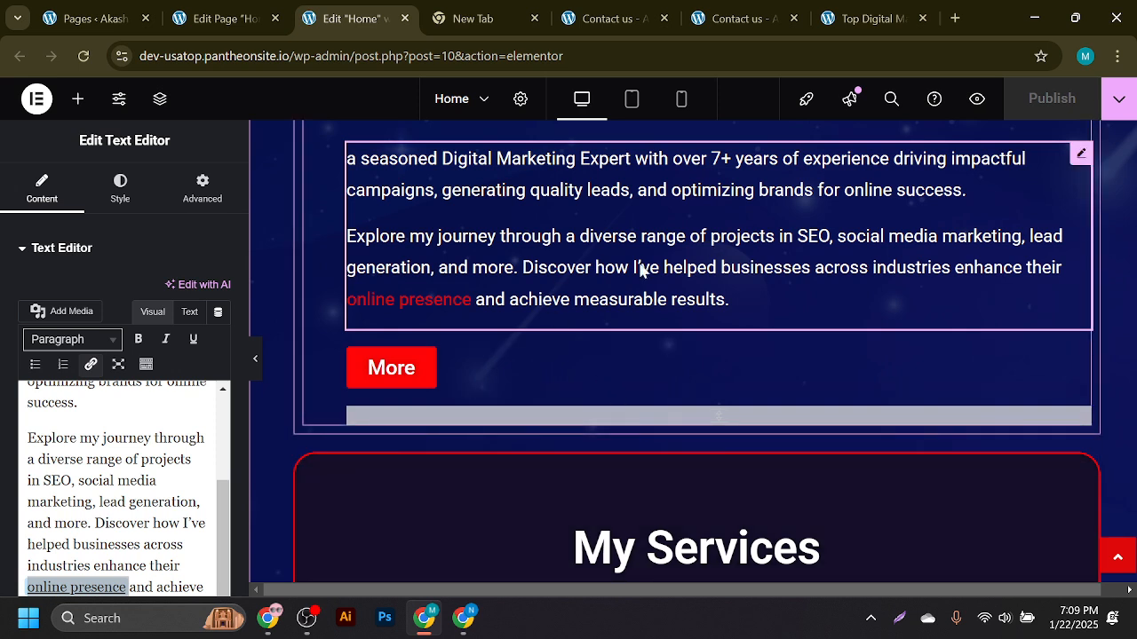
pyautogui.click(755, 281)
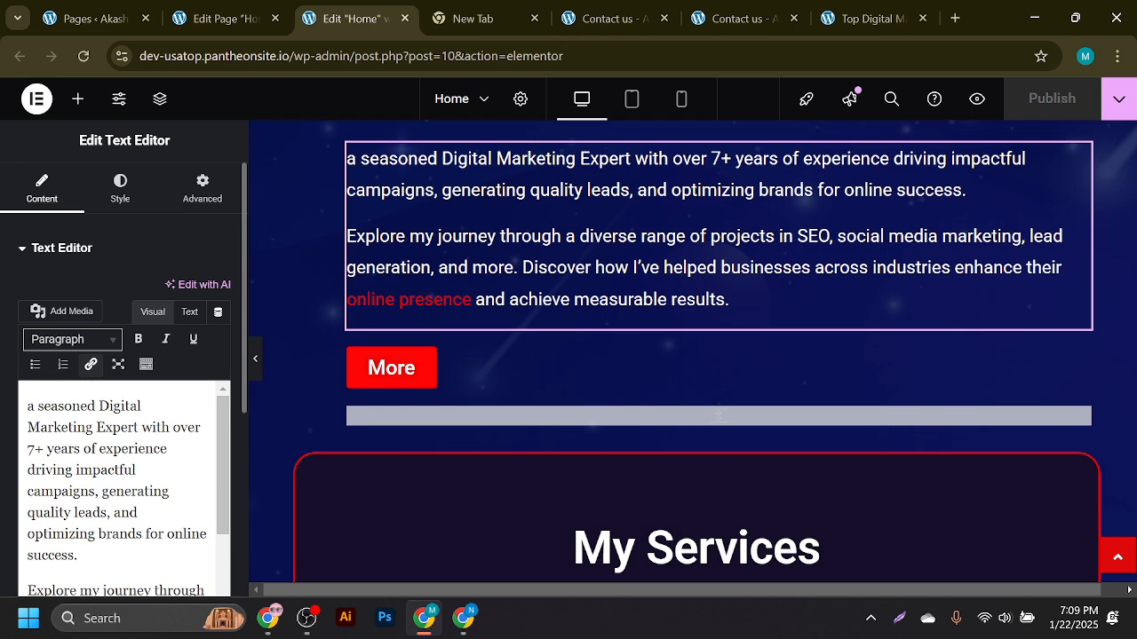
pyautogui.moveTo(99, 406)
pyautogui.mouseDown()
pyautogui.moveTo(141, 406)
pyautogui.moveTo(122, 427)
pyautogui.moveTo(95, 427)
pyautogui.mouseUp()
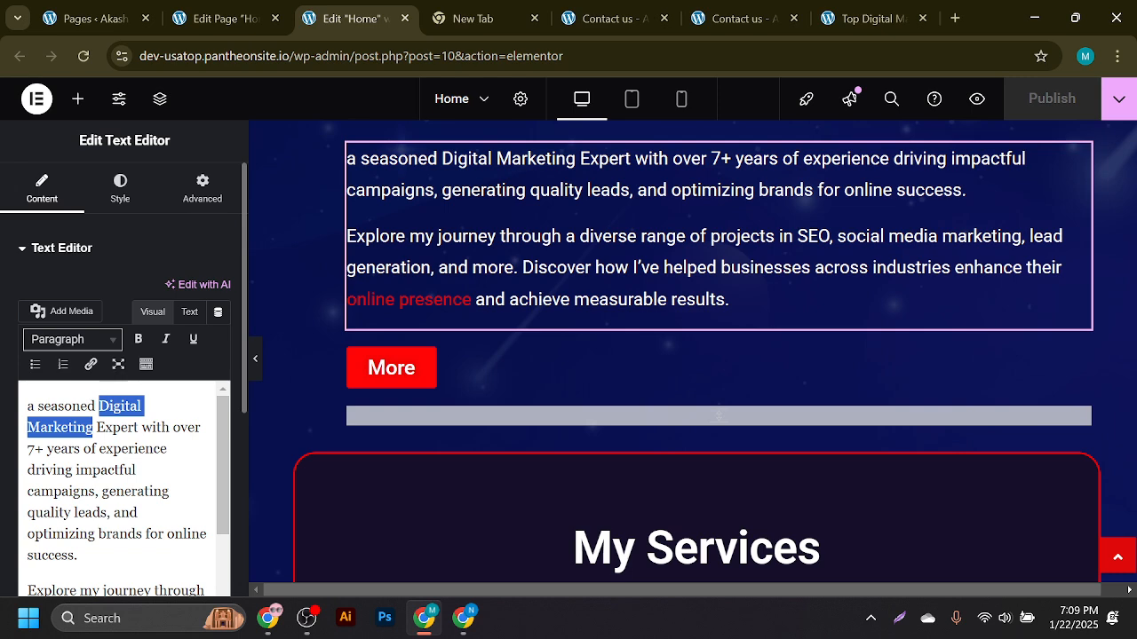
pyautogui.scroll(-3, 124, 488)
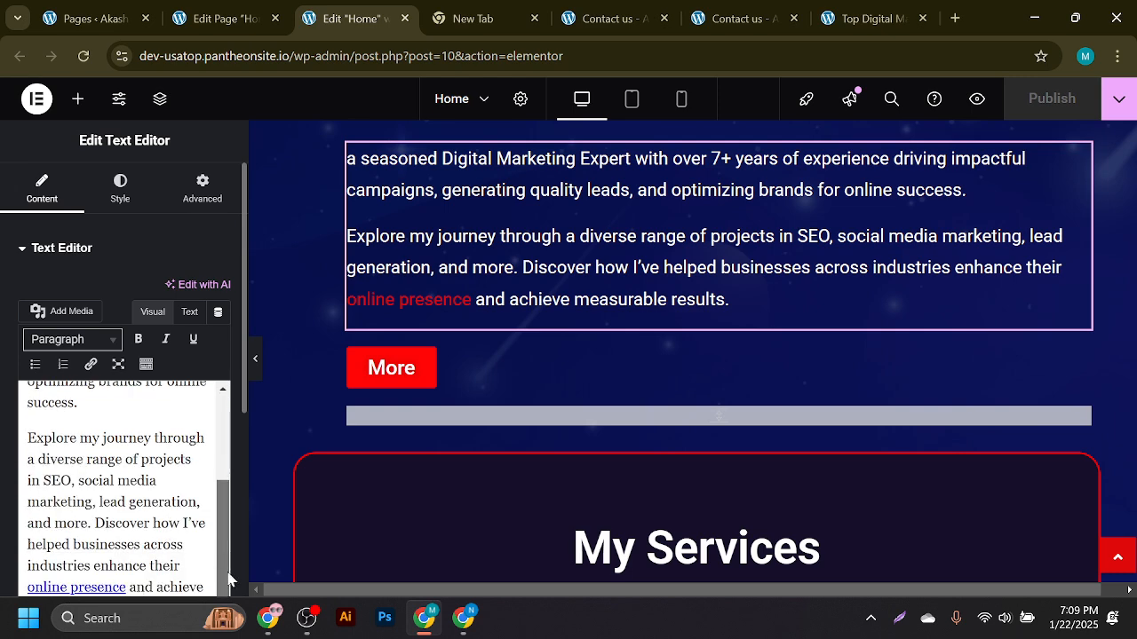
pyautogui.scroll(3, 573, 305)
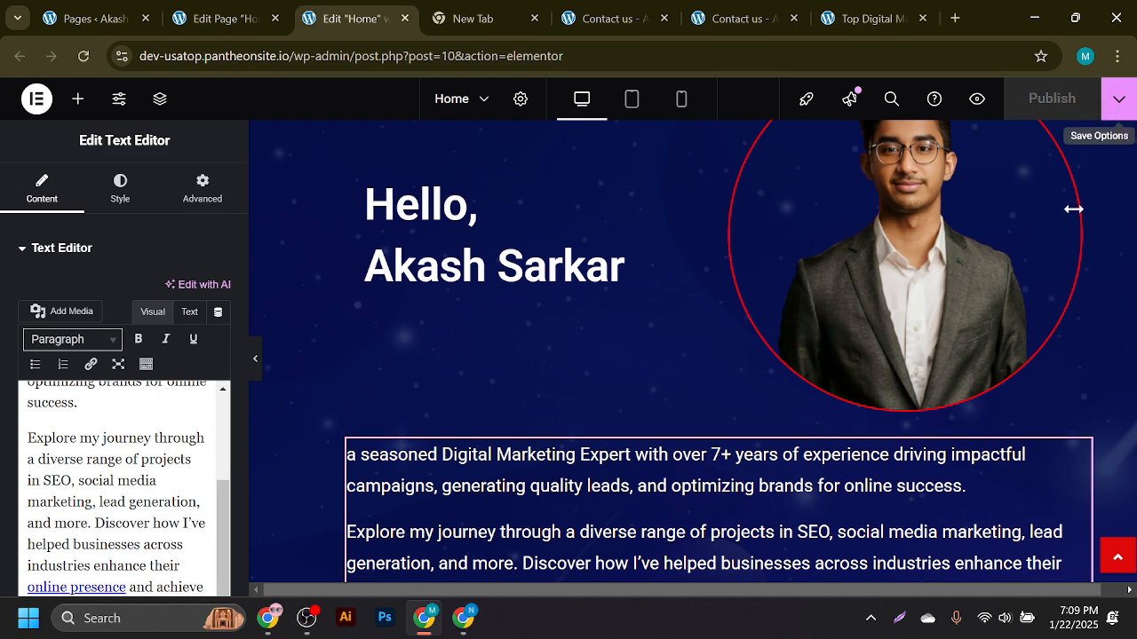
pyautogui.scroll(-3, 905, 389)
pyautogui.scroll(-6, 888, 390)
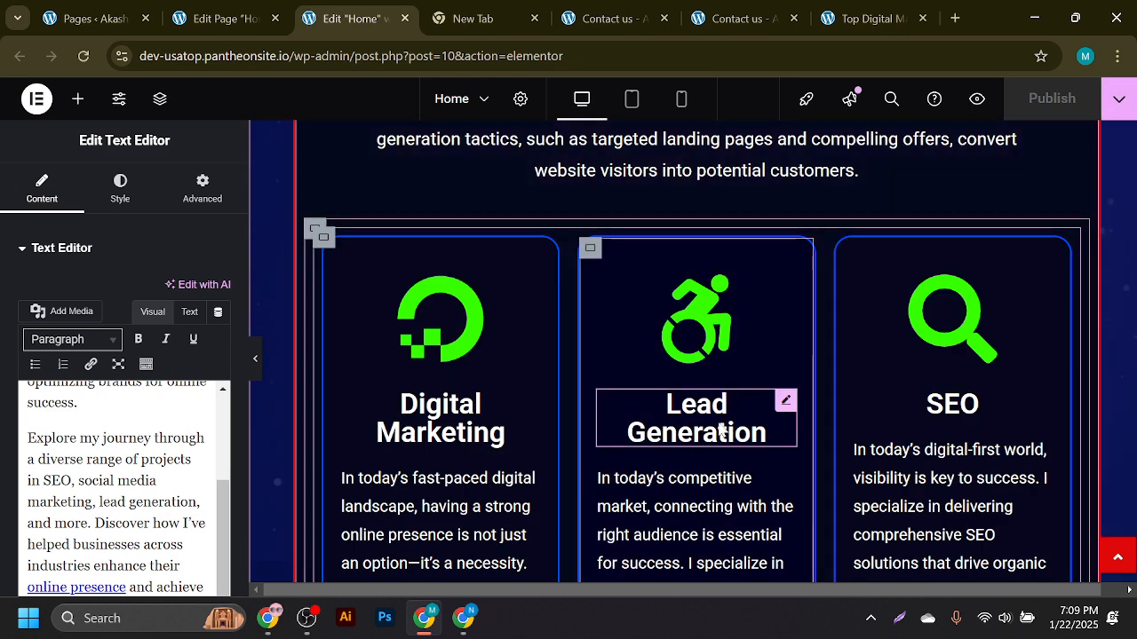
pyautogui.scroll(3, 728, 402)
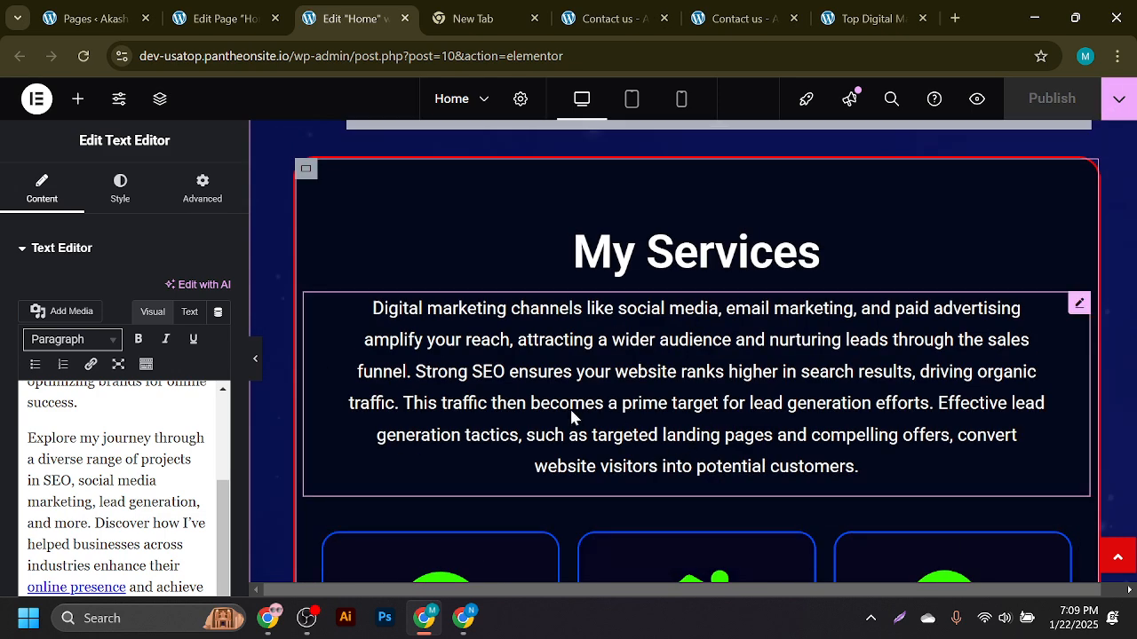
# - Replace 'Digital marketing' at the start of My Services with the saved keyphrase
pyautogui.click(1077, 305)
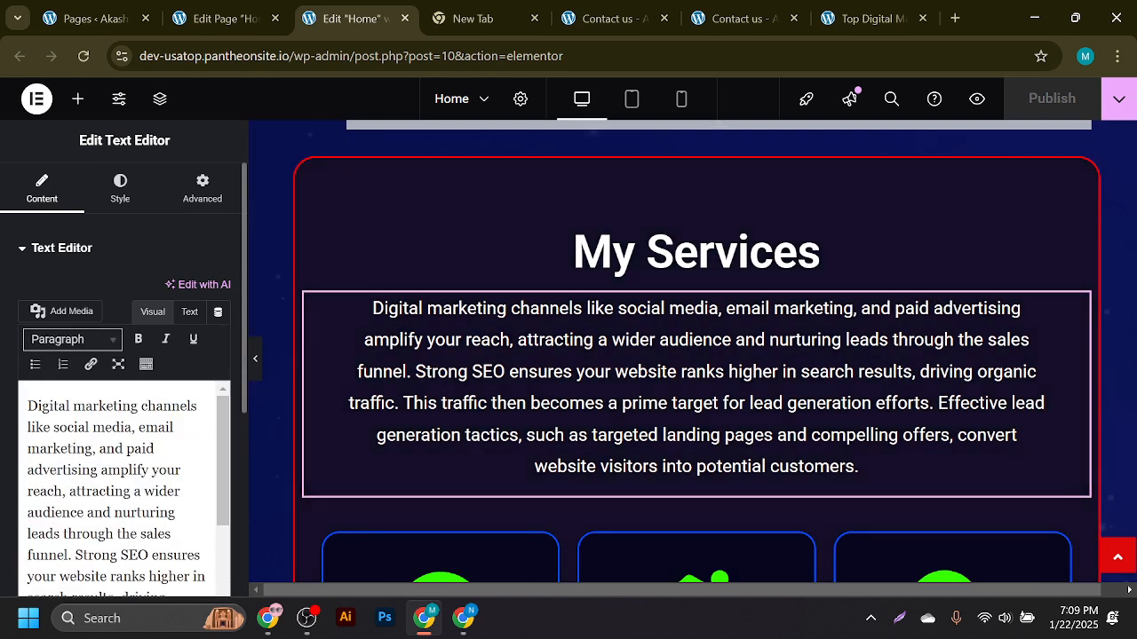
pyautogui.moveTo(139, 406); pyautogui.dragTo(28, 406)
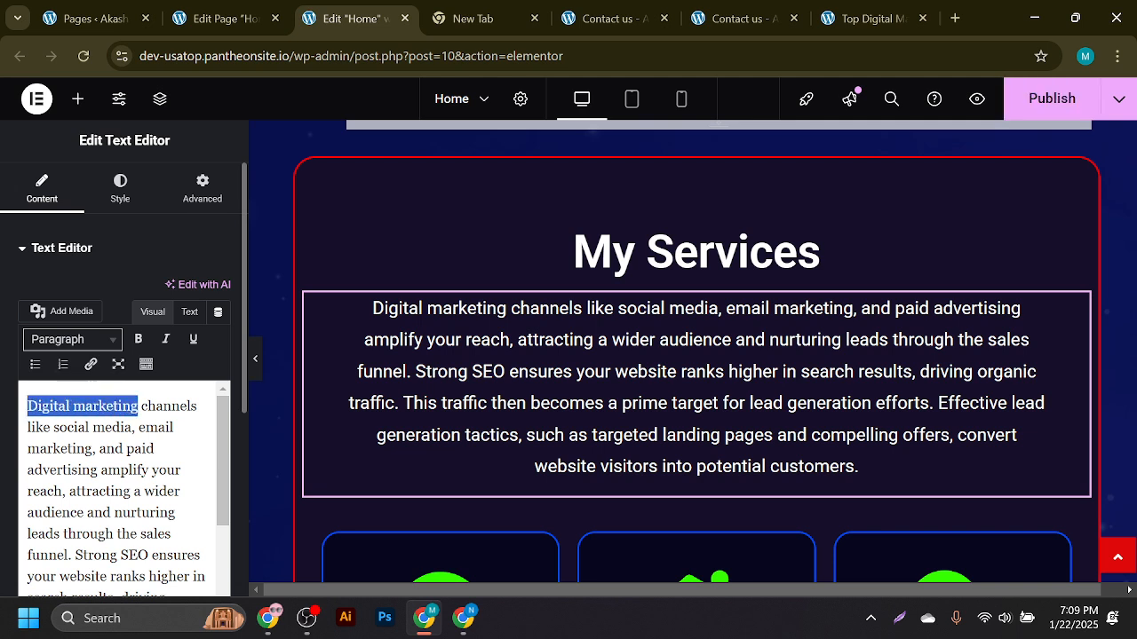
pyautogui.press('super+v')
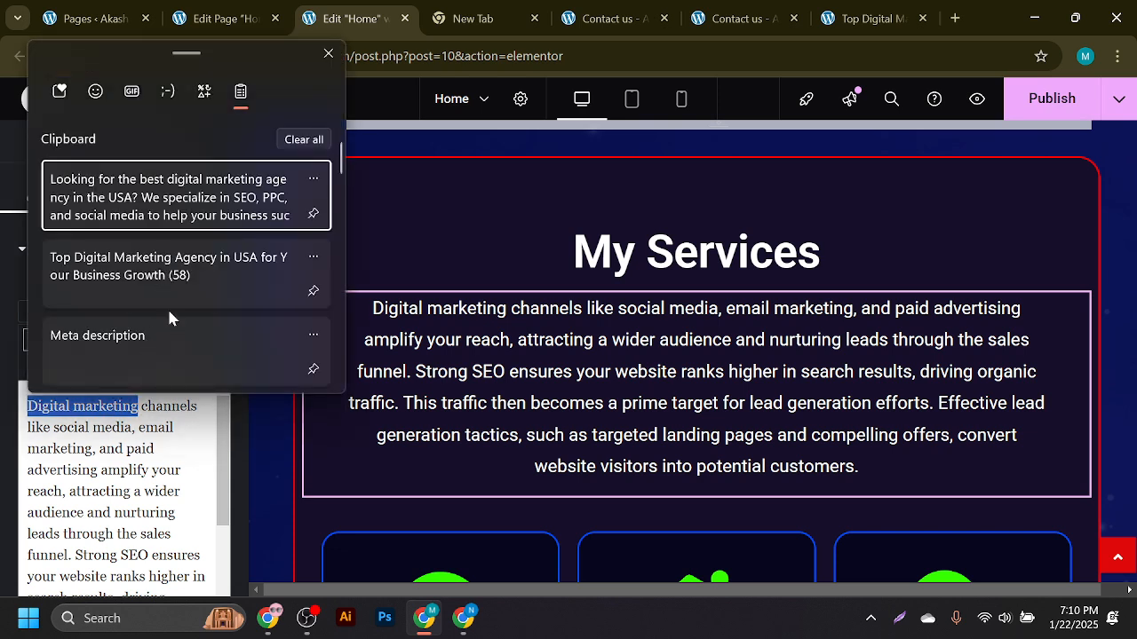
pyautogui.scroll(-3, 167, 306)
pyautogui.click(172, 361)
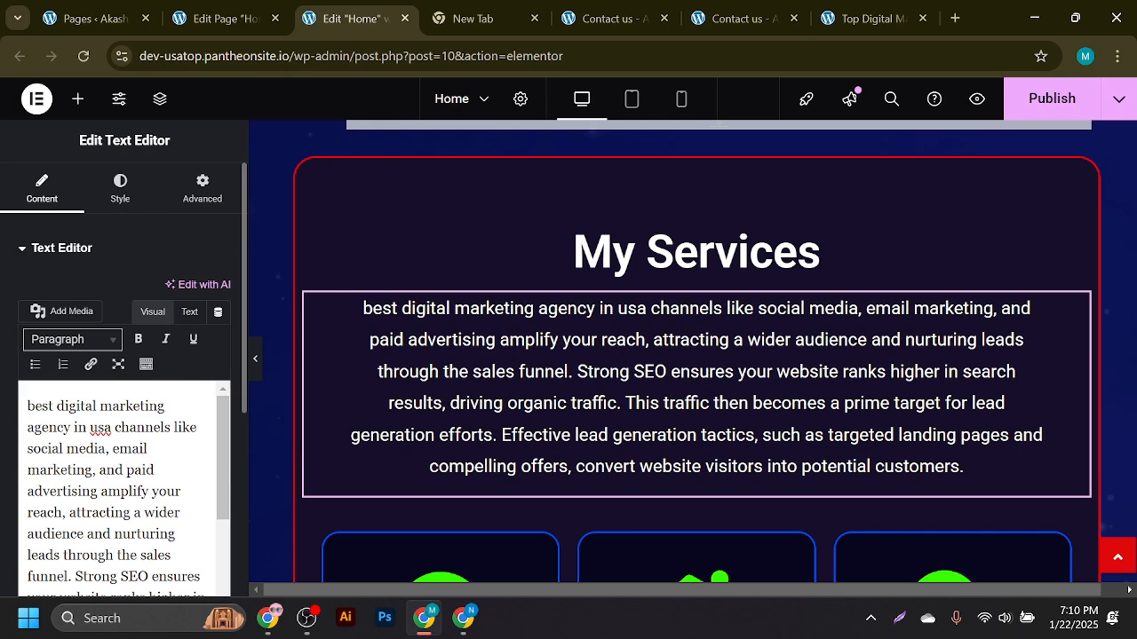
# - Capitalise 'USA' and the leading 'B', then publish the Home page
pyautogui.doubleClick(101, 427)
pyautogui.write('USA')
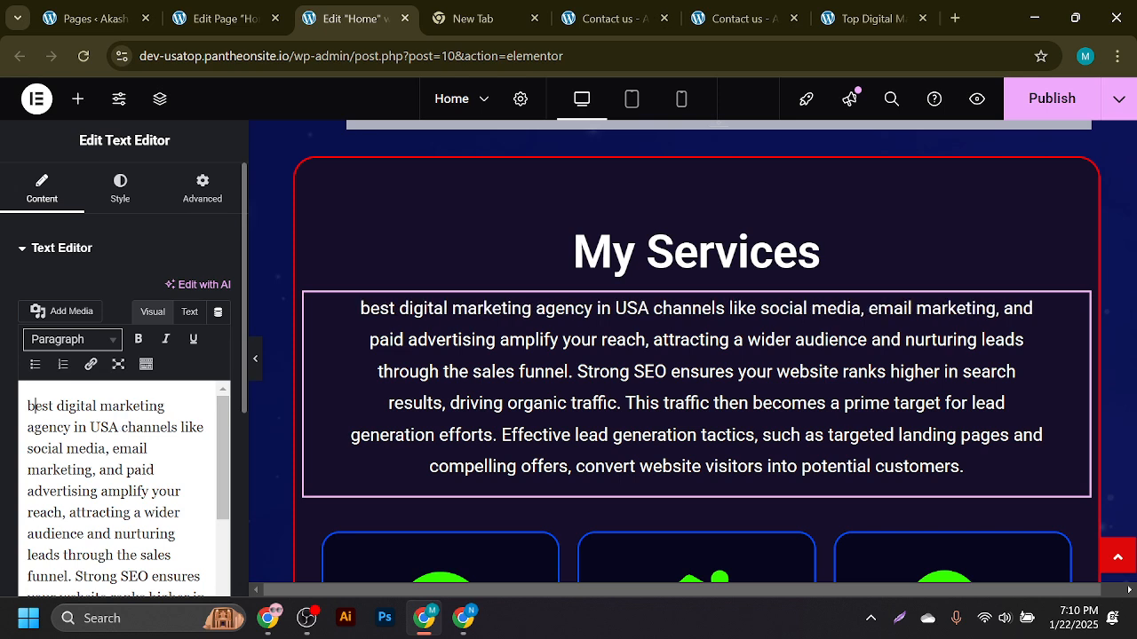
pyautogui.press('BackSpace')
pyautogui.write('B')
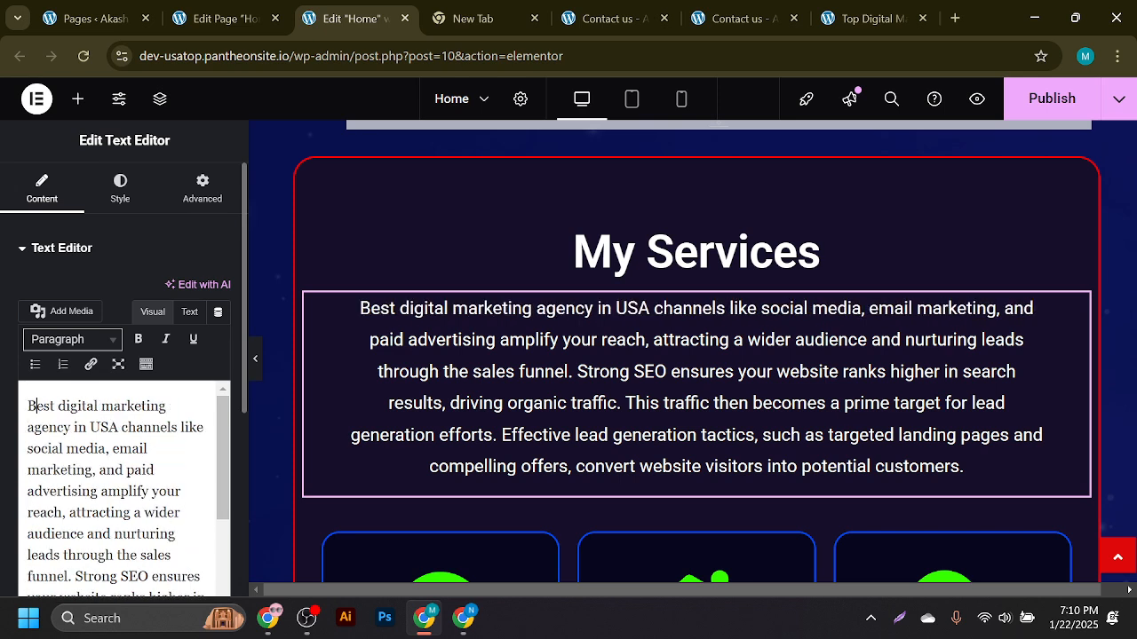
pyautogui.click(1041, 112)
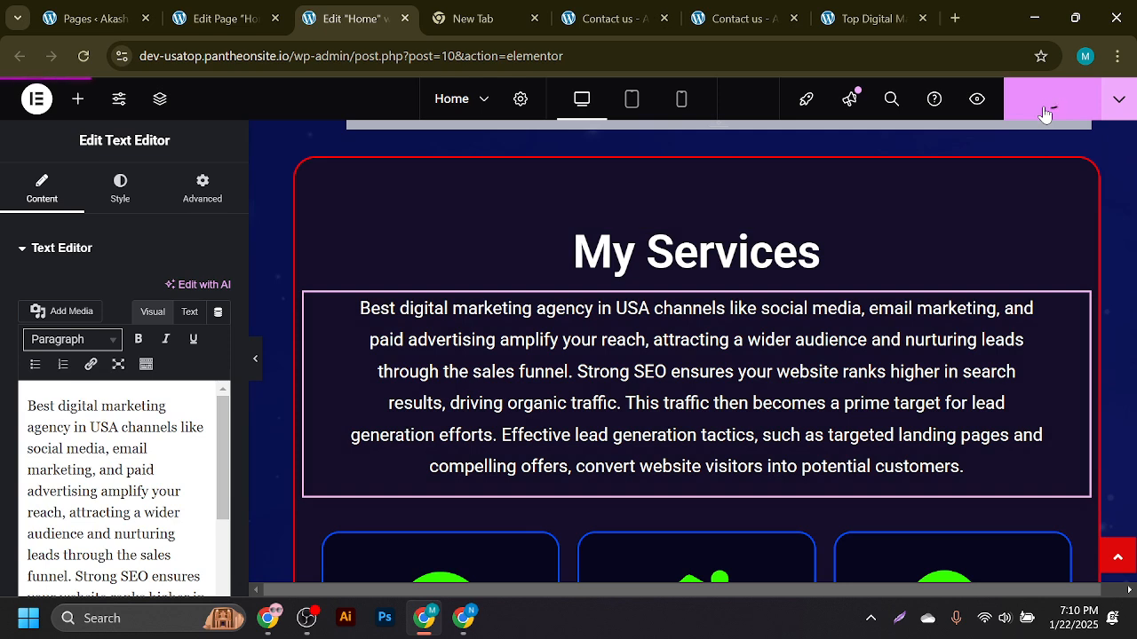
pyautogui.click(202, 9)
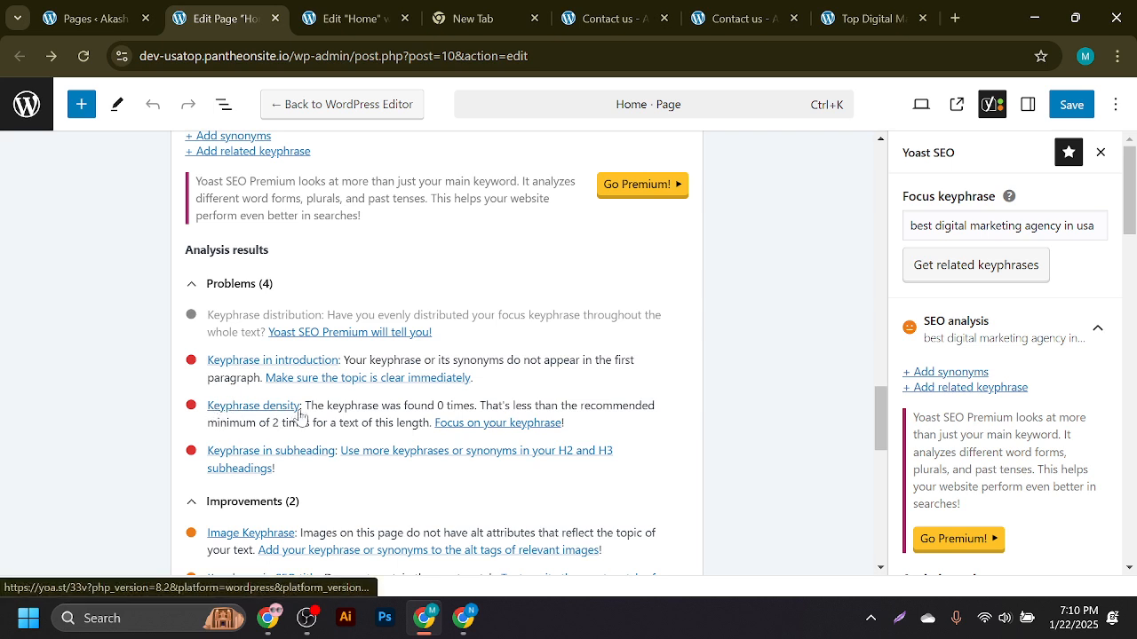
# - Reload the Home page editor to refresh the Yoast SEO analysis
pyautogui.click(82, 58)
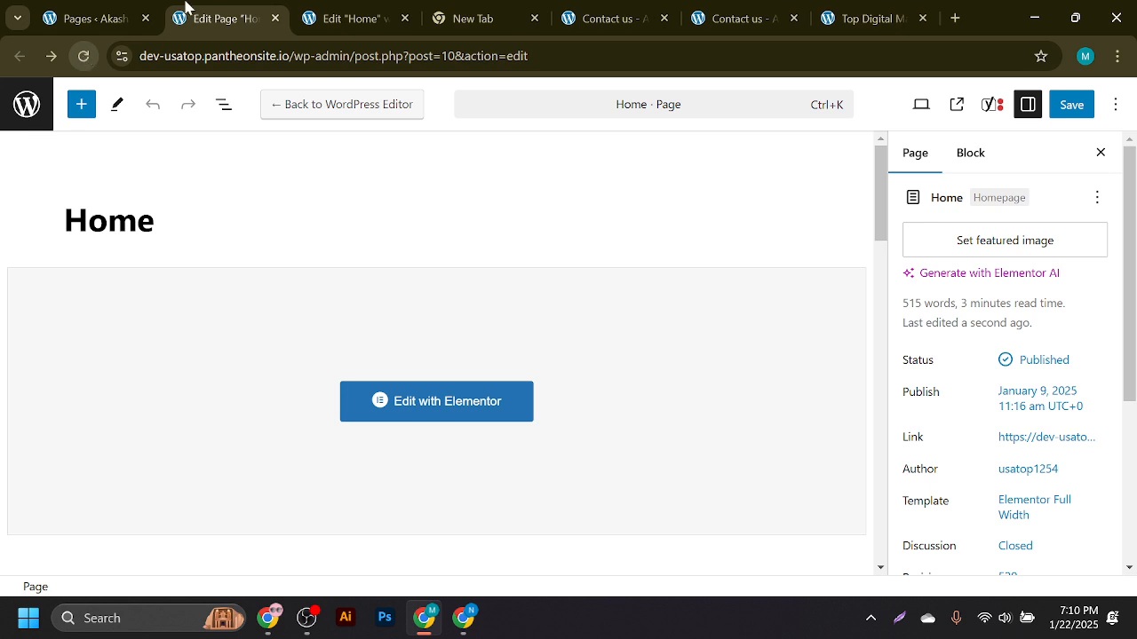
# - Set the Yoast focus keyphrase to 'best digital marketing agency in usa'
pyautogui.click(989, 110)
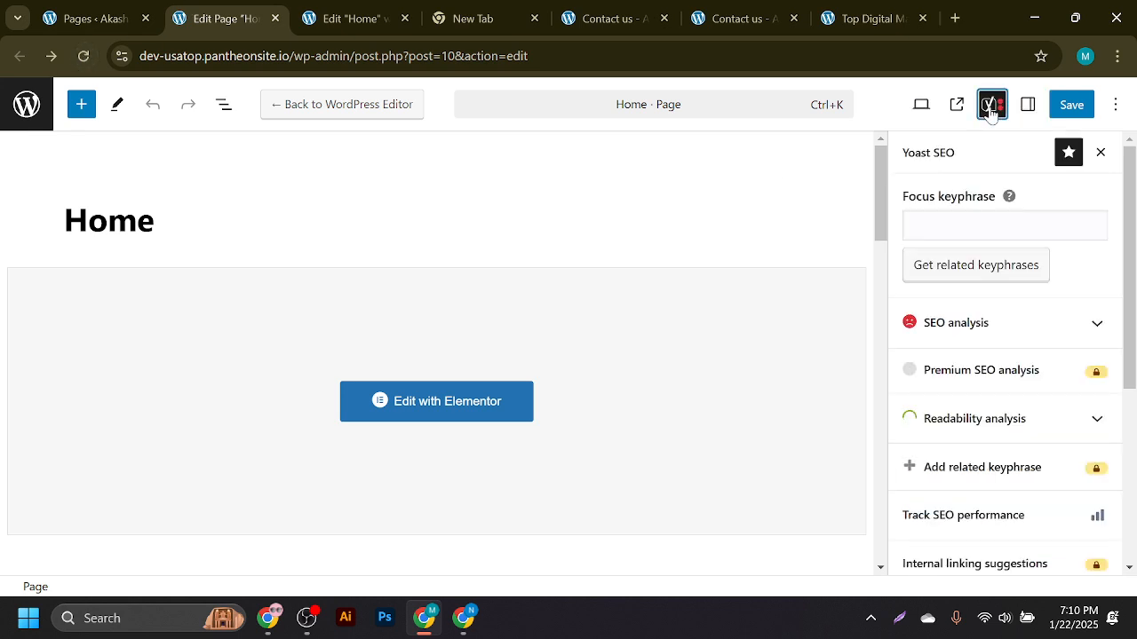
pyautogui.scroll(-6, 622, 310)
pyautogui.scroll(-3, 333, 385)
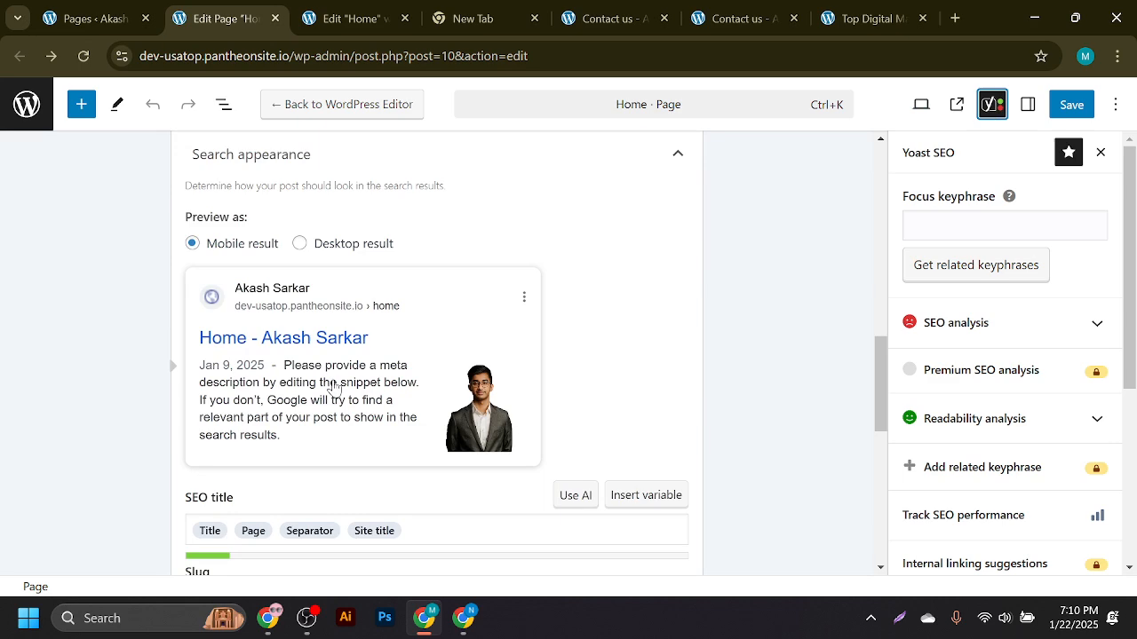
pyautogui.scroll(3, 334, 386)
pyautogui.click(333, 355)
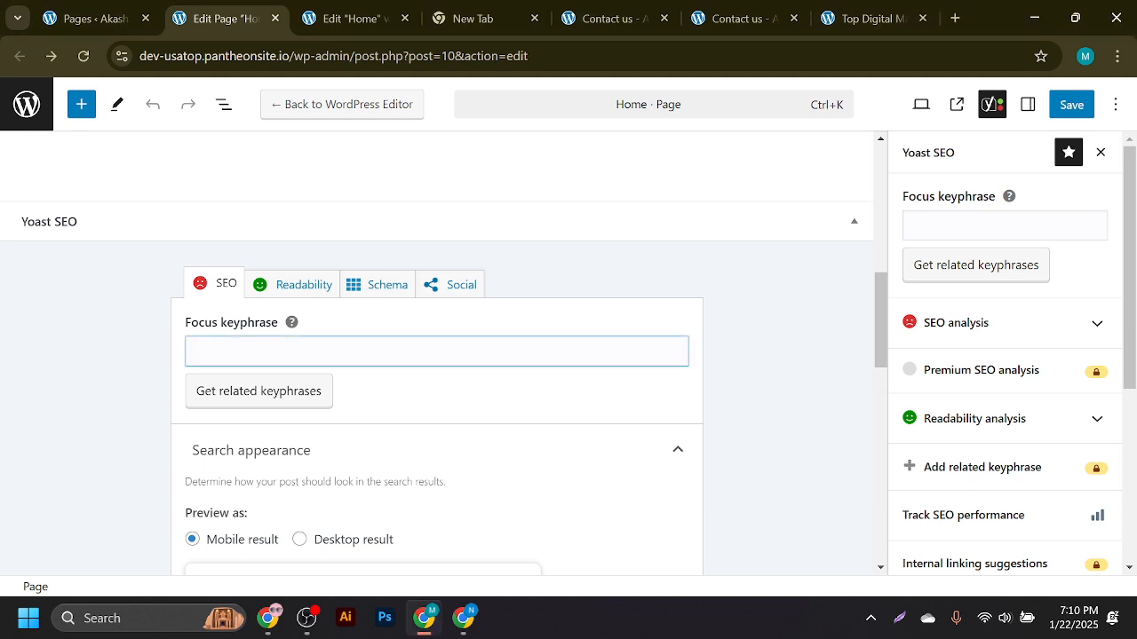
pyautogui.press('super+v')
pyautogui.scroll(-5, 315, 360)
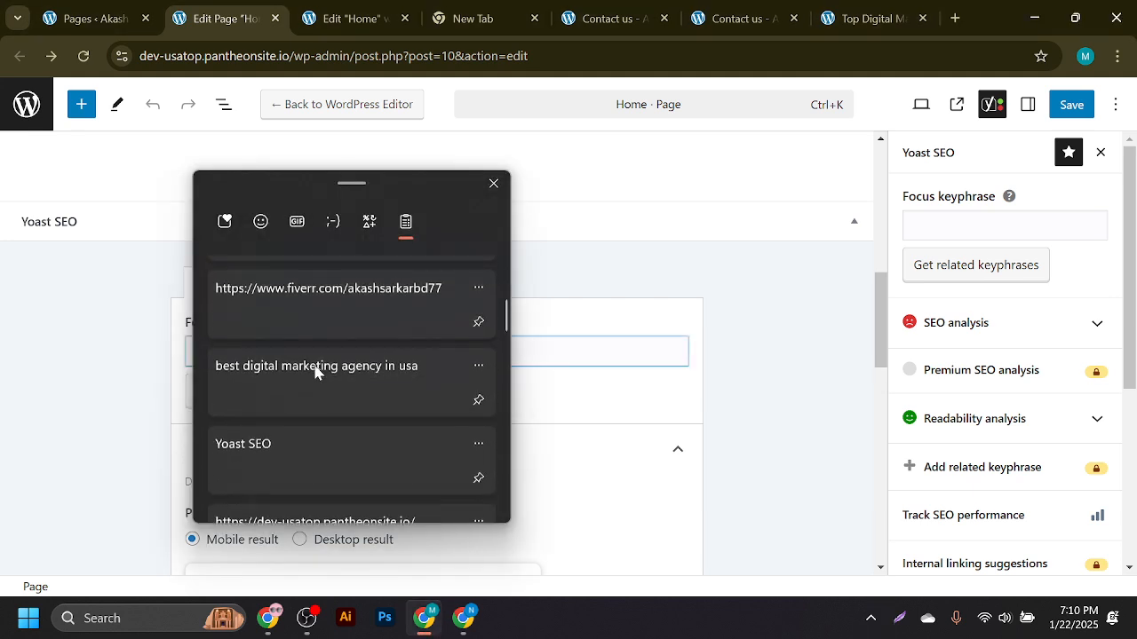
pyautogui.click(326, 357)
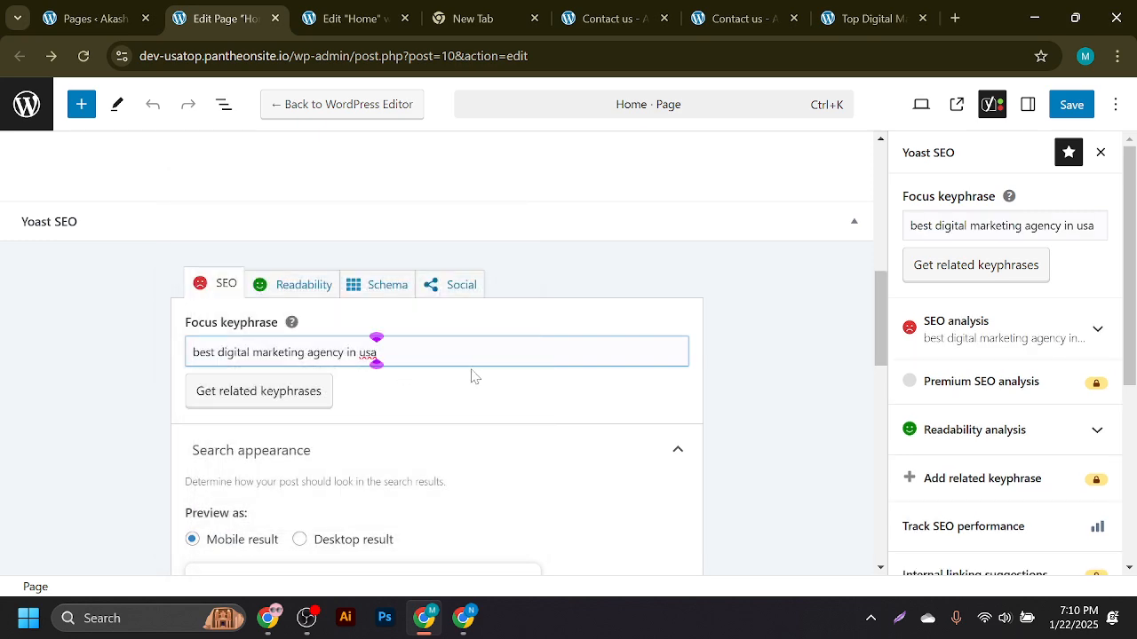
# - Fill the Yoast meta description with the prepared description text
pyautogui.scroll(-3, 469, 376)
pyautogui.scroll(-3, 451, 382)
pyautogui.click(302, 306)
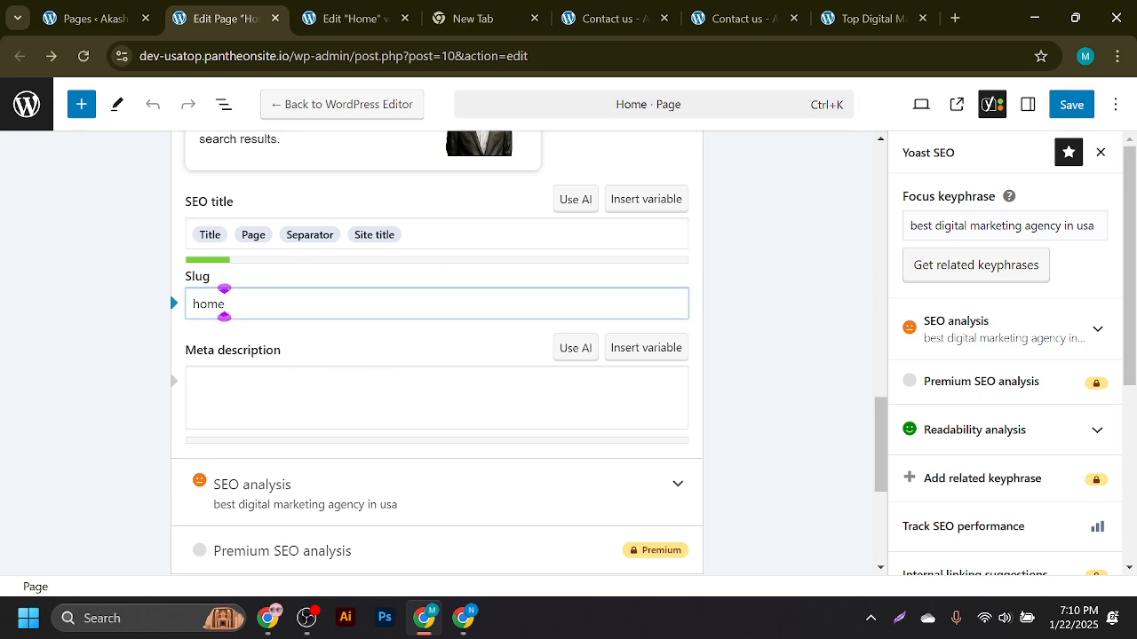
pyautogui.click(190, 380)
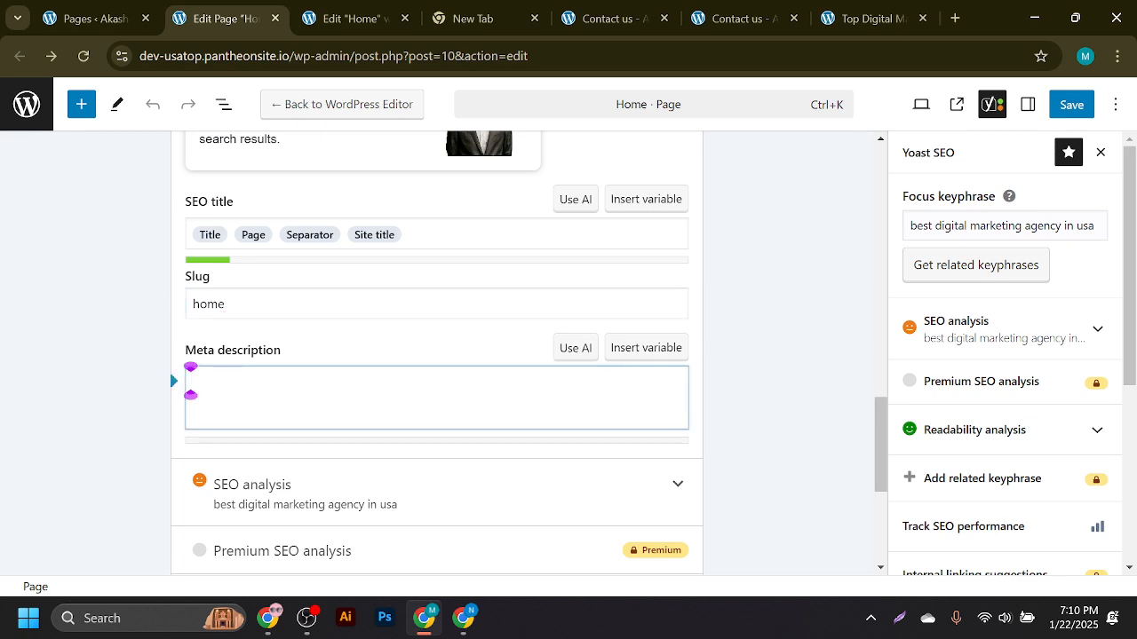
pyautogui.press('super+v')
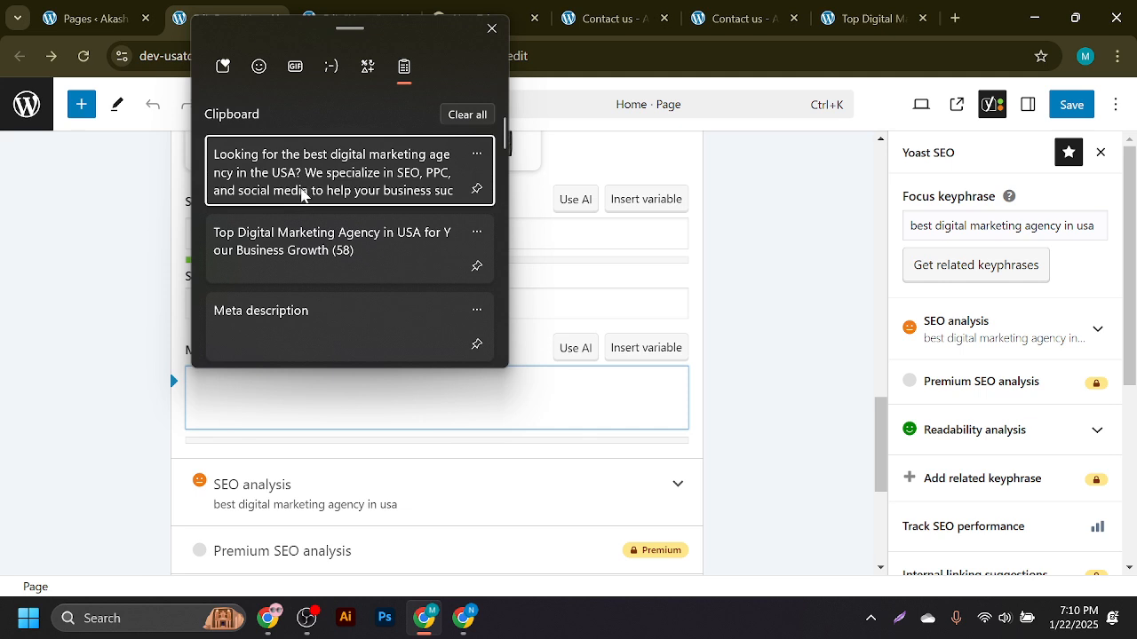
pyautogui.click(301, 192)
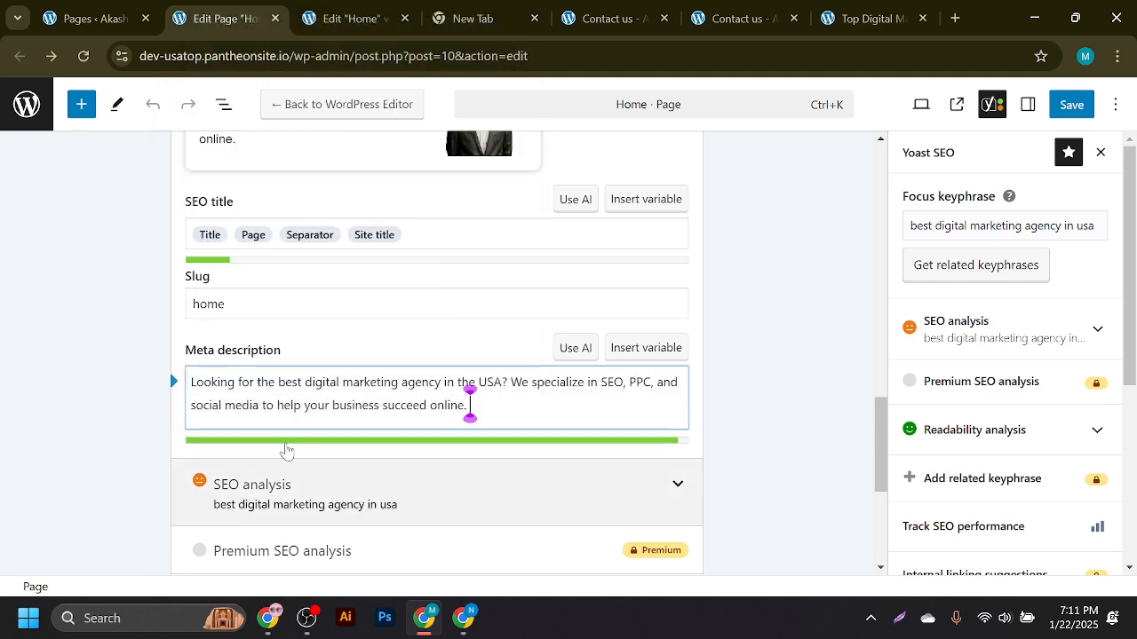
# - Replace the SEO title with 'Top Digital Marketing Agency in USA for Your Business Growth'
pyautogui.click(310, 235)
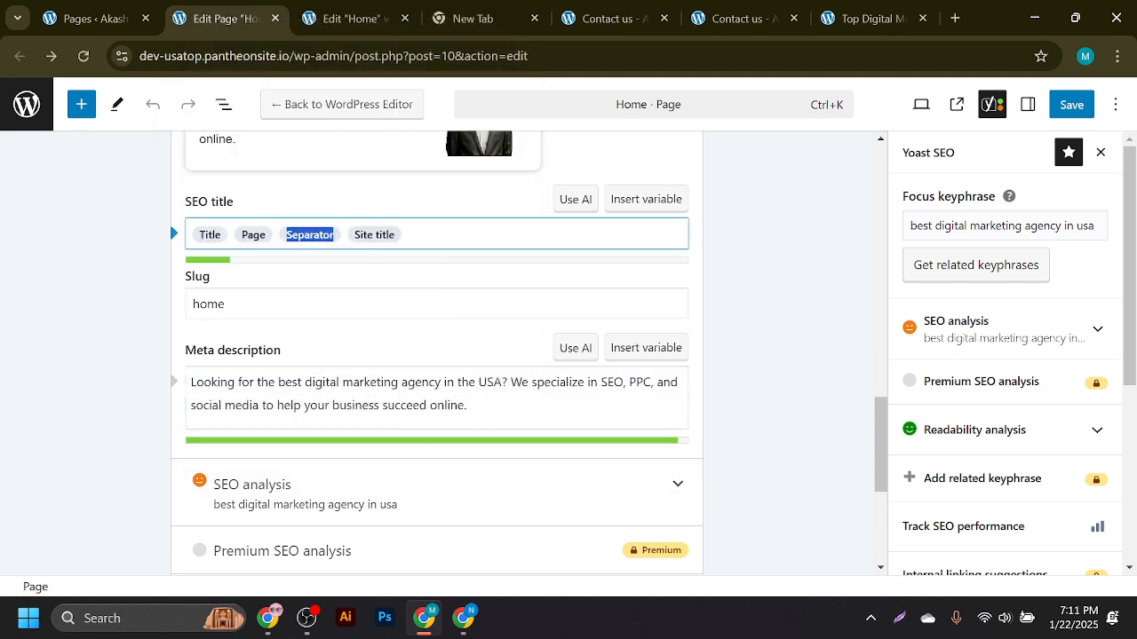
pyautogui.hotkey('ctrl', 'a')
pyautogui.press('super+v')
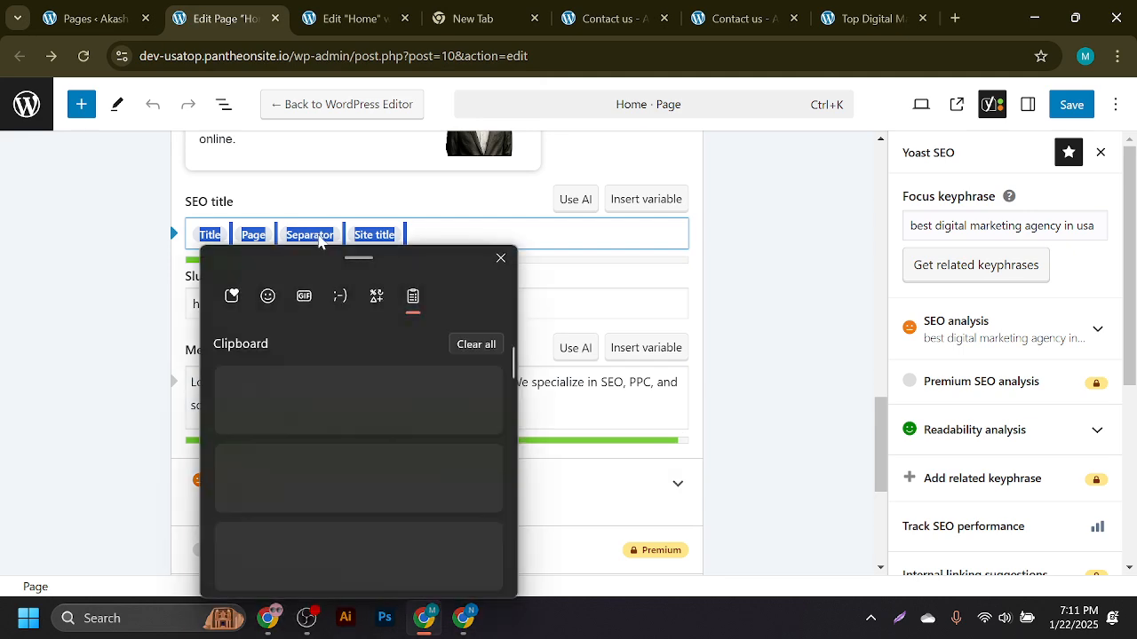
pyautogui.click(333, 471)
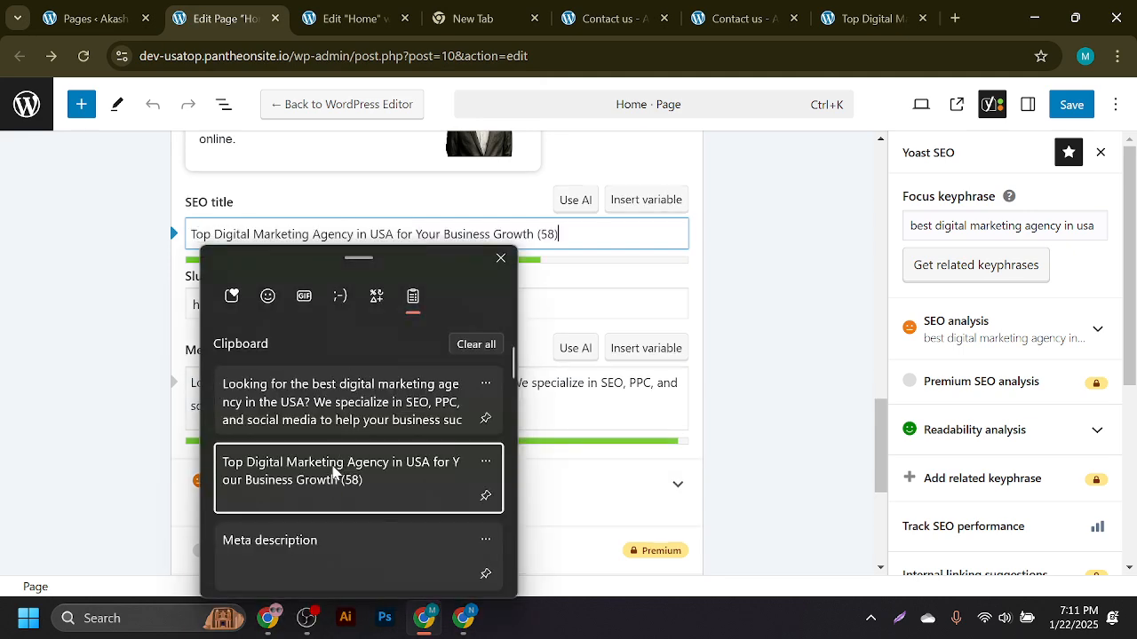
pyautogui.press('BackSpace')
pyautogui.press('BackSpace')
pyautogui.press('BackSpace')
pyautogui.press('BackSpace')
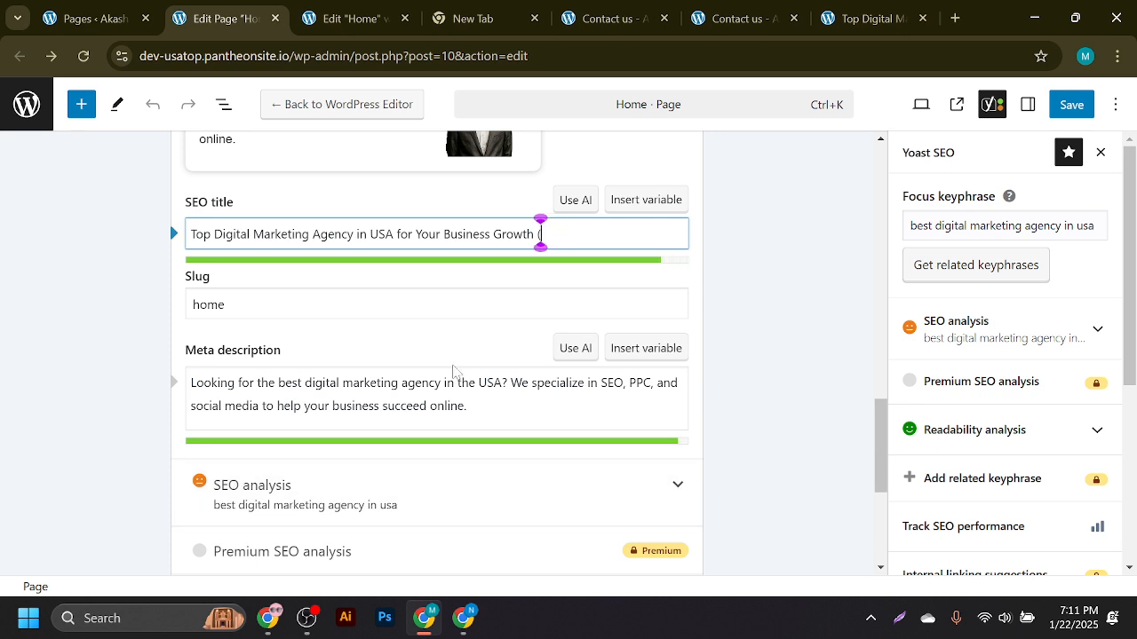
# - Save the page and review Yoast's SEO analysis, which still flags four problems
pyautogui.click(1077, 107)
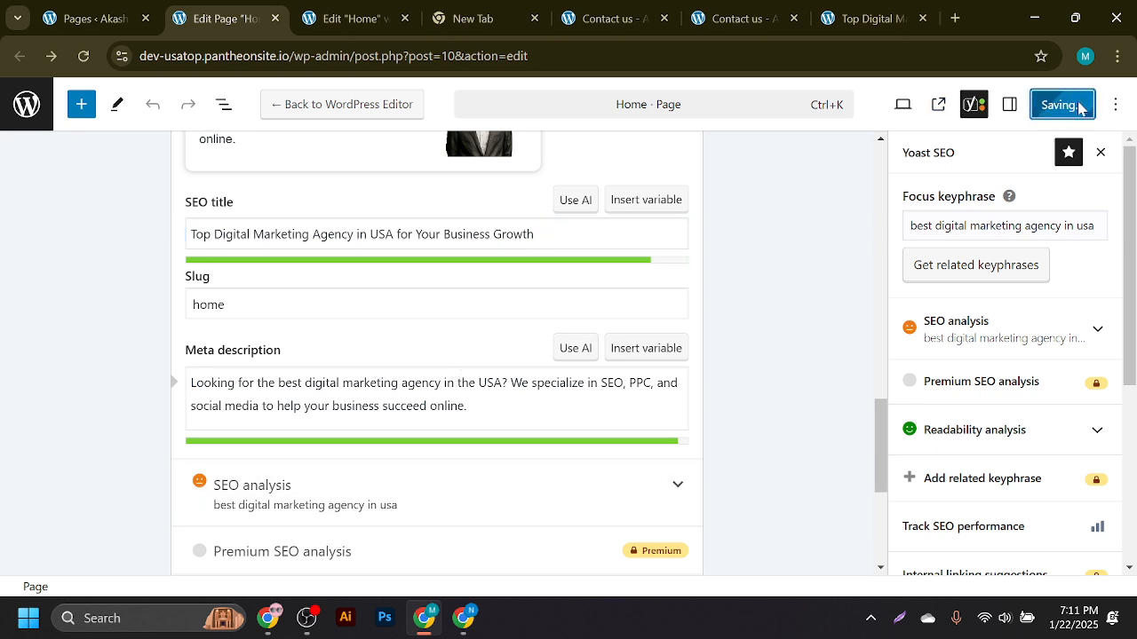
pyautogui.scroll(-3, 460, 298)
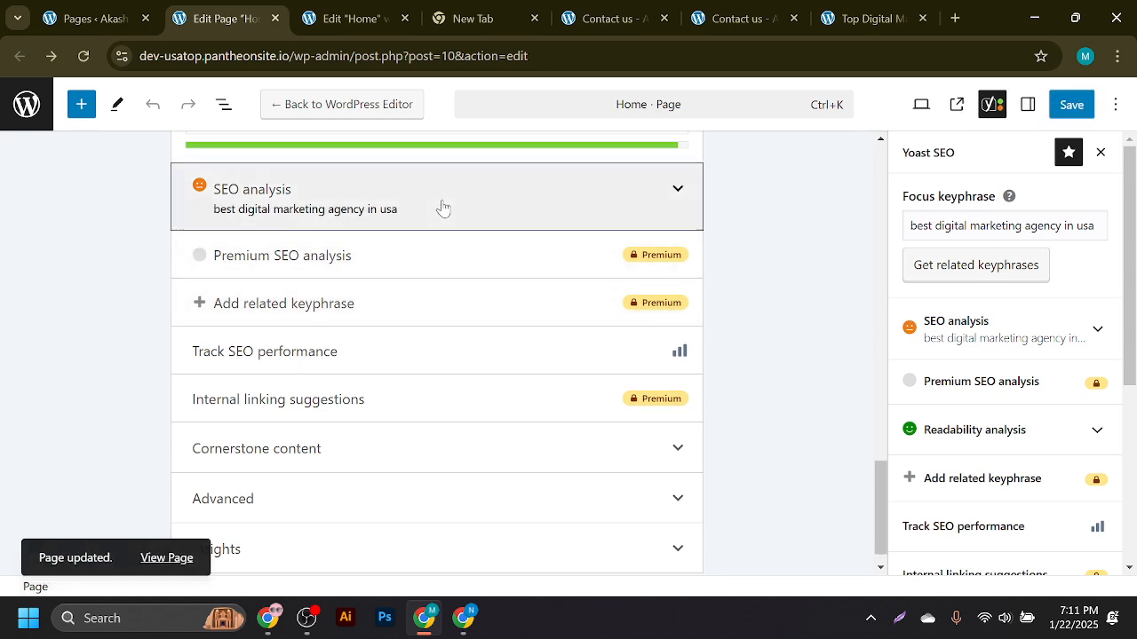
pyautogui.click(439, 204)
pyautogui.scroll(-3, 444, 233)
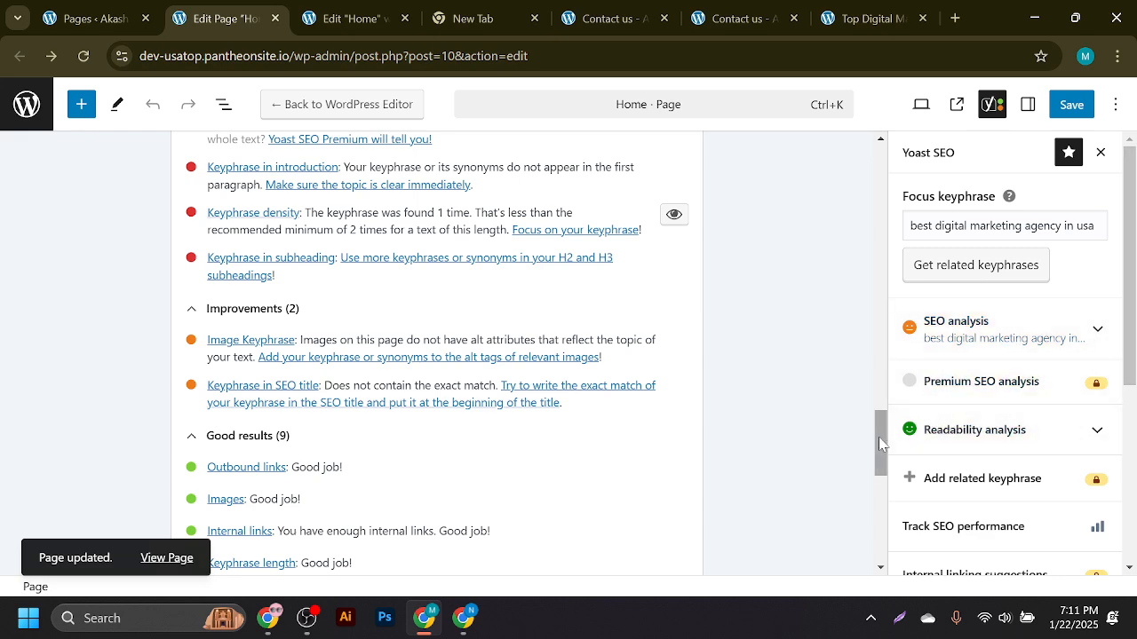
pyautogui.moveTo(878, 437); pyautogui.dragTo(891, 429)
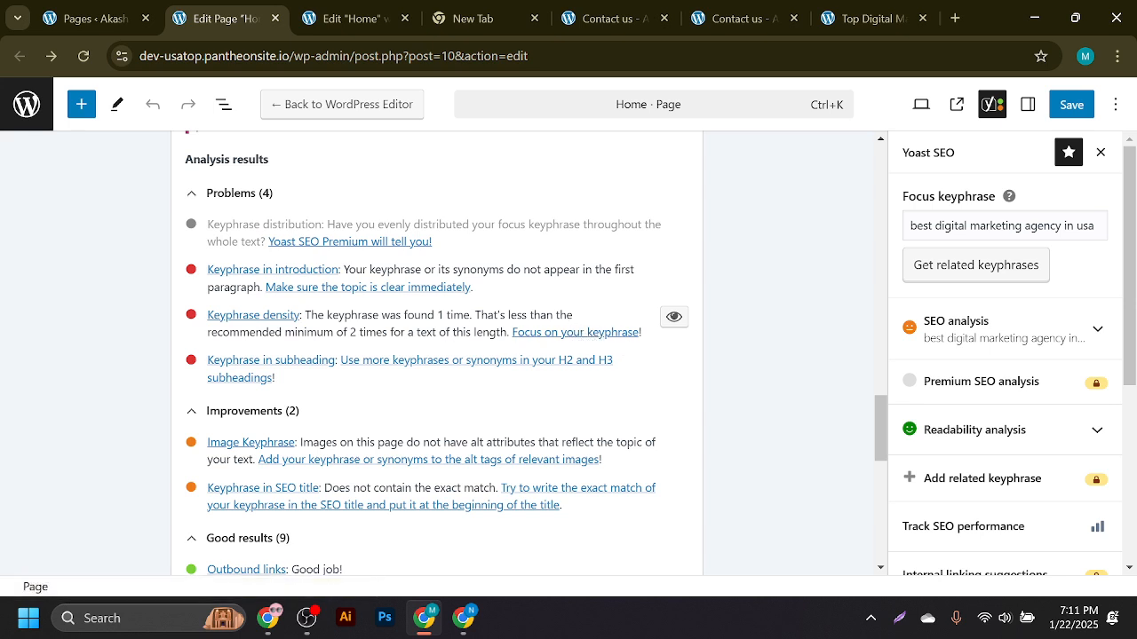
pyautogui.click(350, 18)
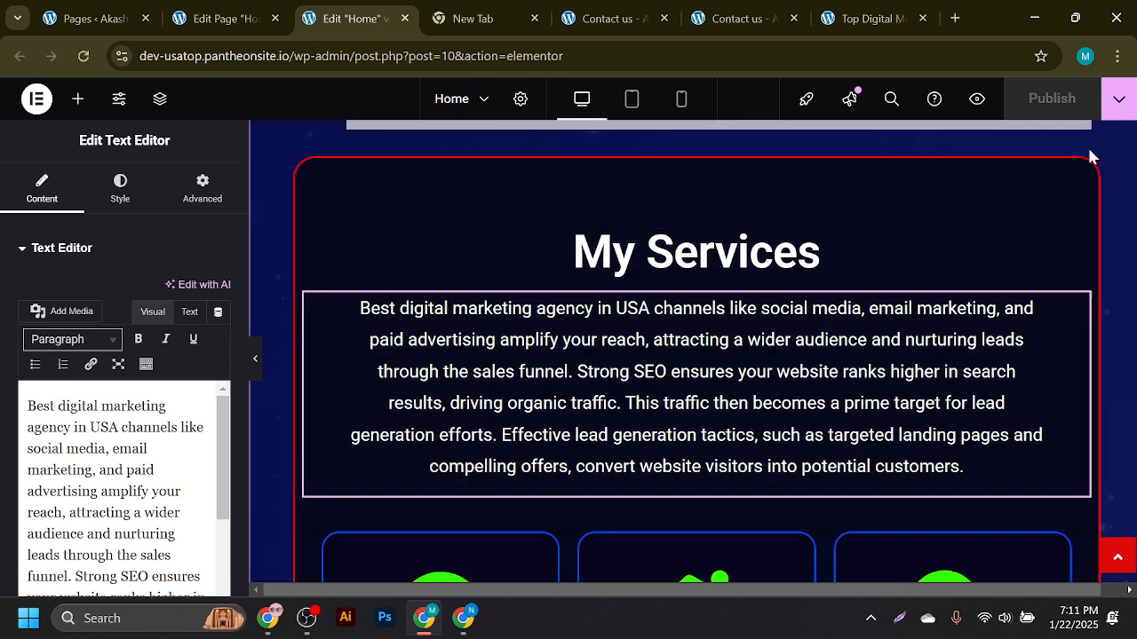
# - Replace 'Digital Marketing expert' in the first service card with 'best digital marketing agency in usa'
pyautogui.scroll(-6, 1092, 347)
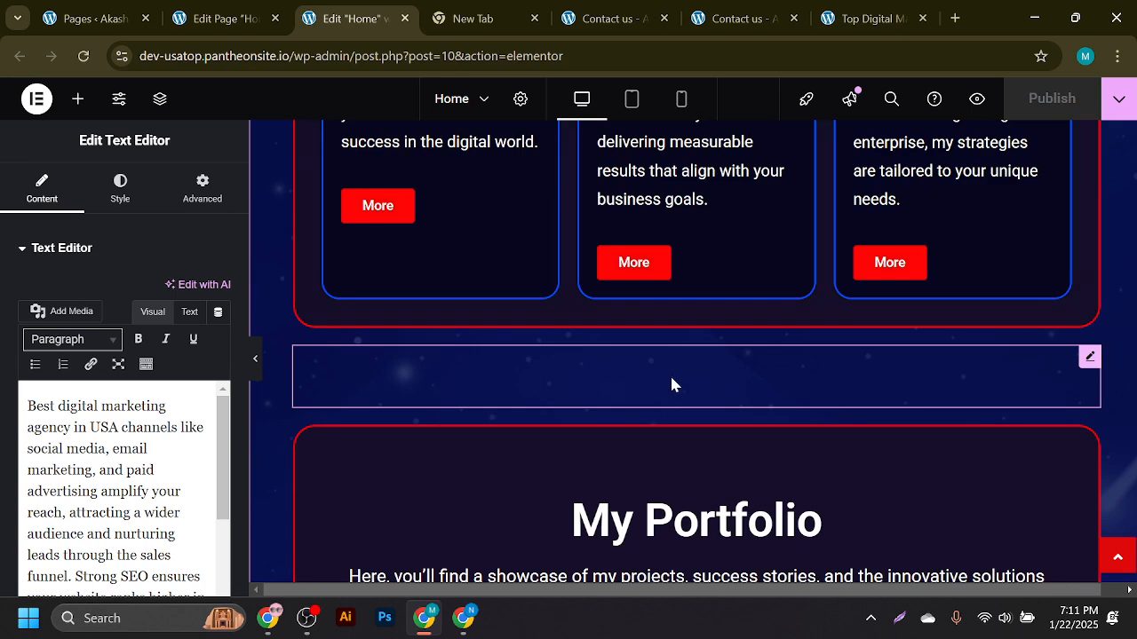
pyautogui.scroll(3, 671, 383)
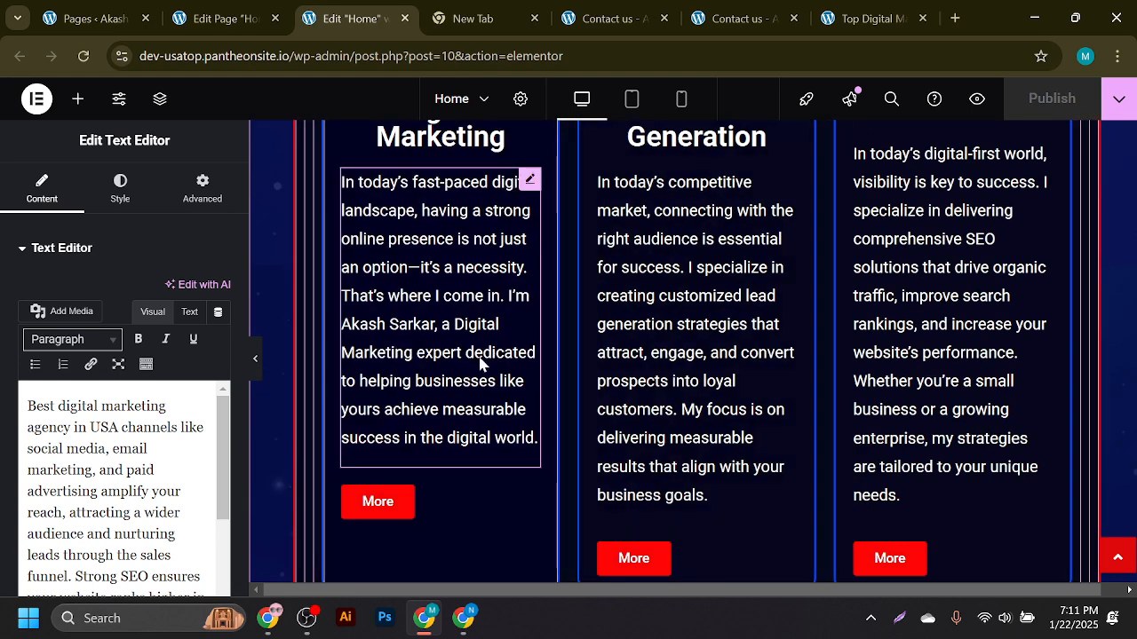
pyautogui.click(531, 182)
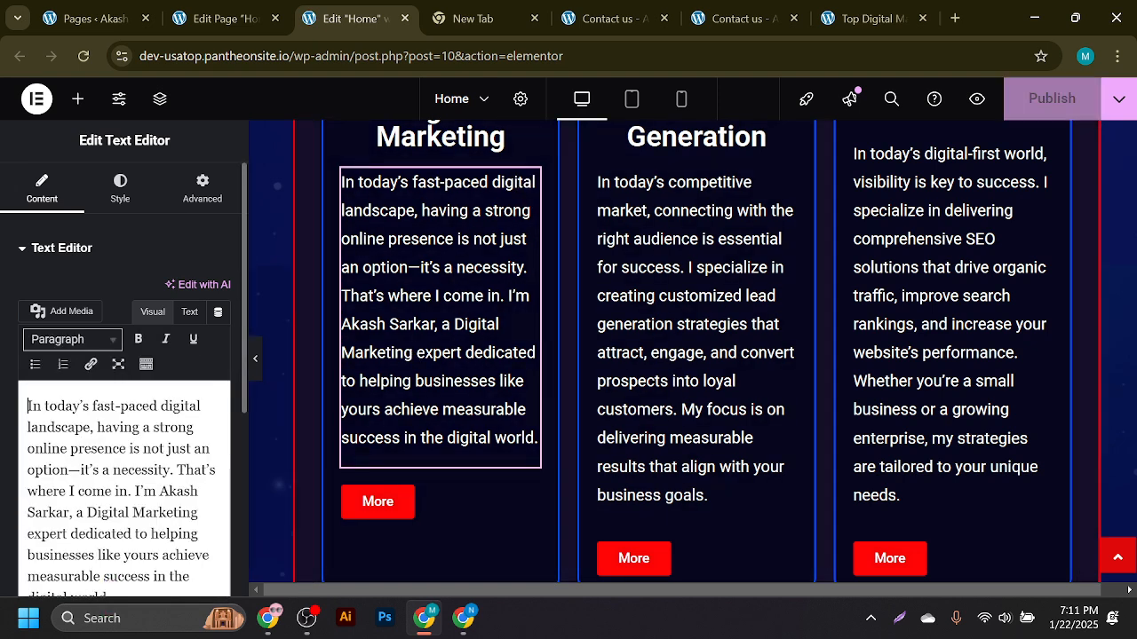
pyautogui.moveTo(86, 512); pyautogui.dragTo(198, 512)
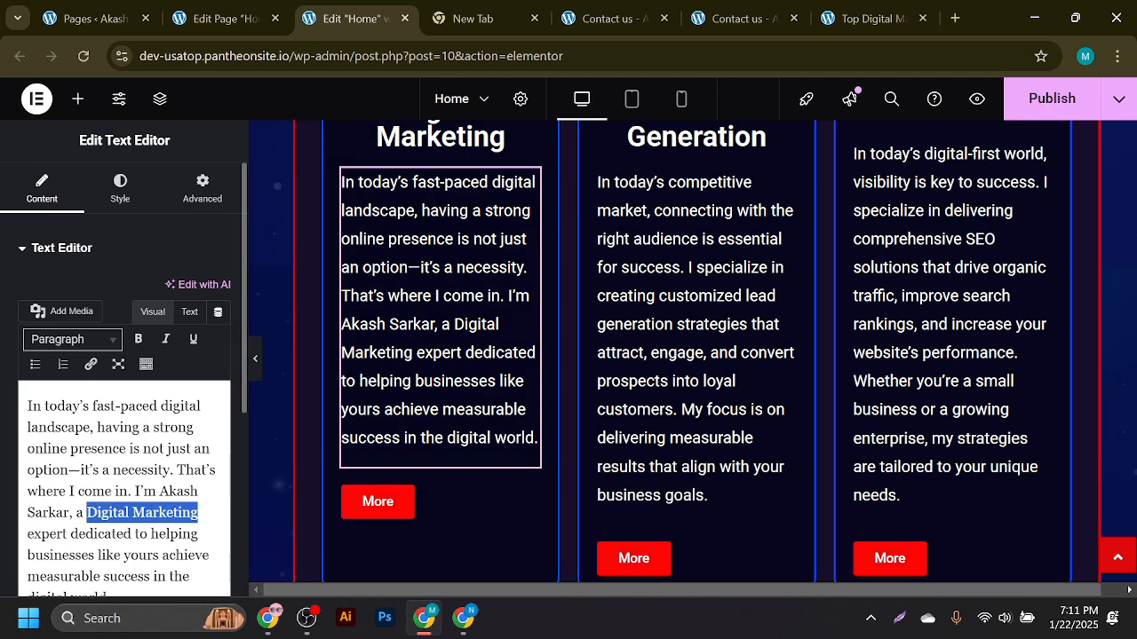
pyautogui.click(70, 534)
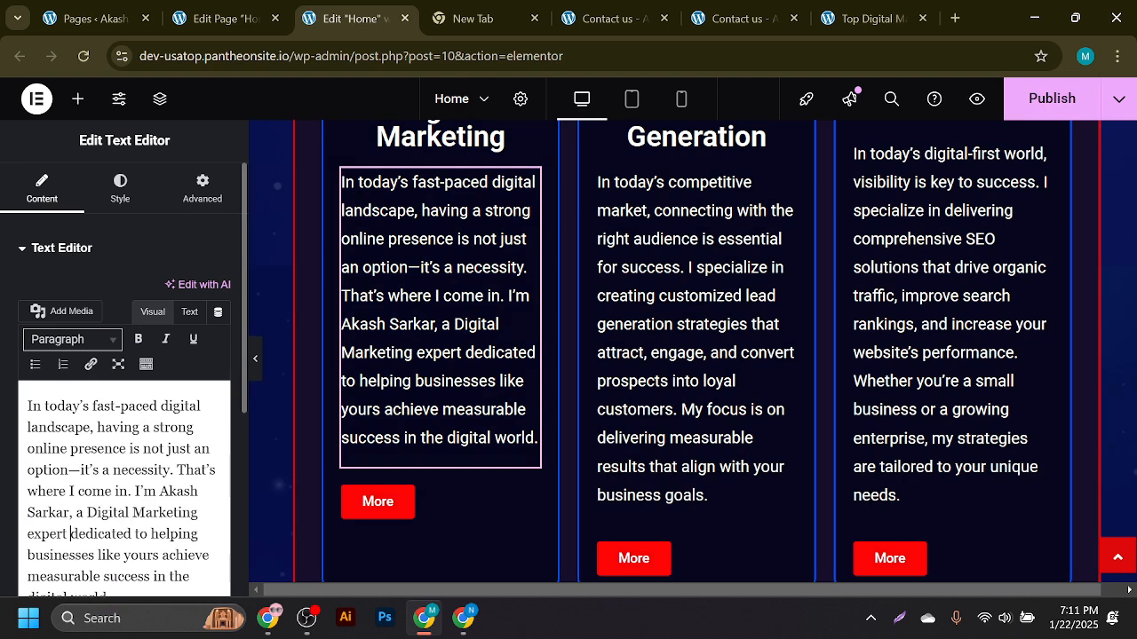
pyautogui.moveTo(86, 512); pyautogui.dragTo(77, 555)
pyautogui.click(70, 555)
pyautogui.moveTo(87, 513); pyautogui.dragTo(67, 533)
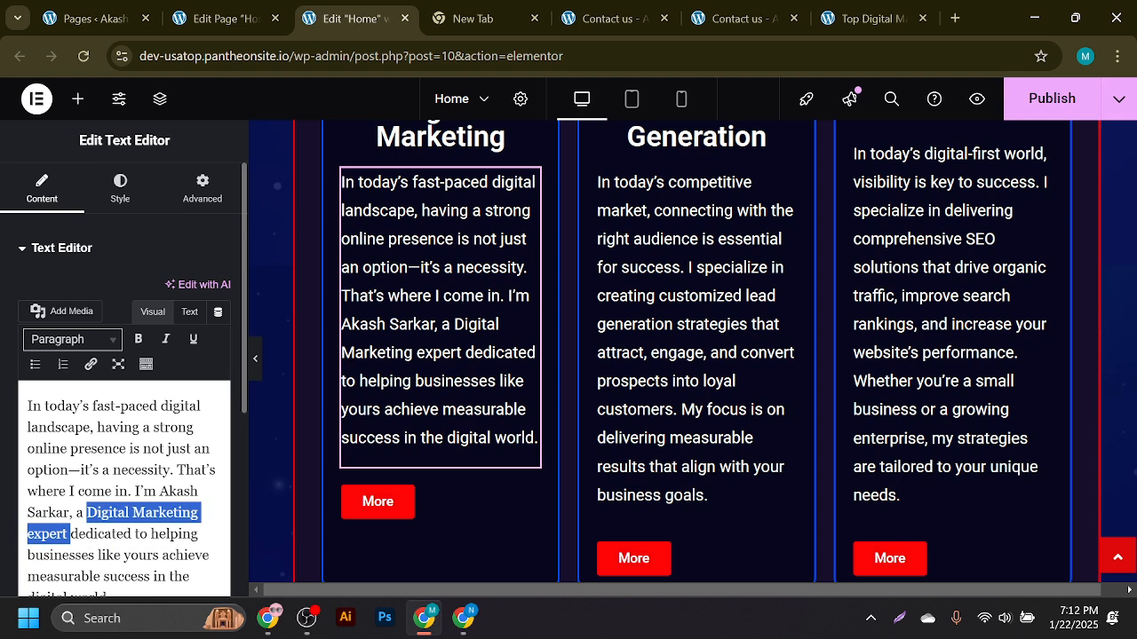
pyautogui.press('super+v')
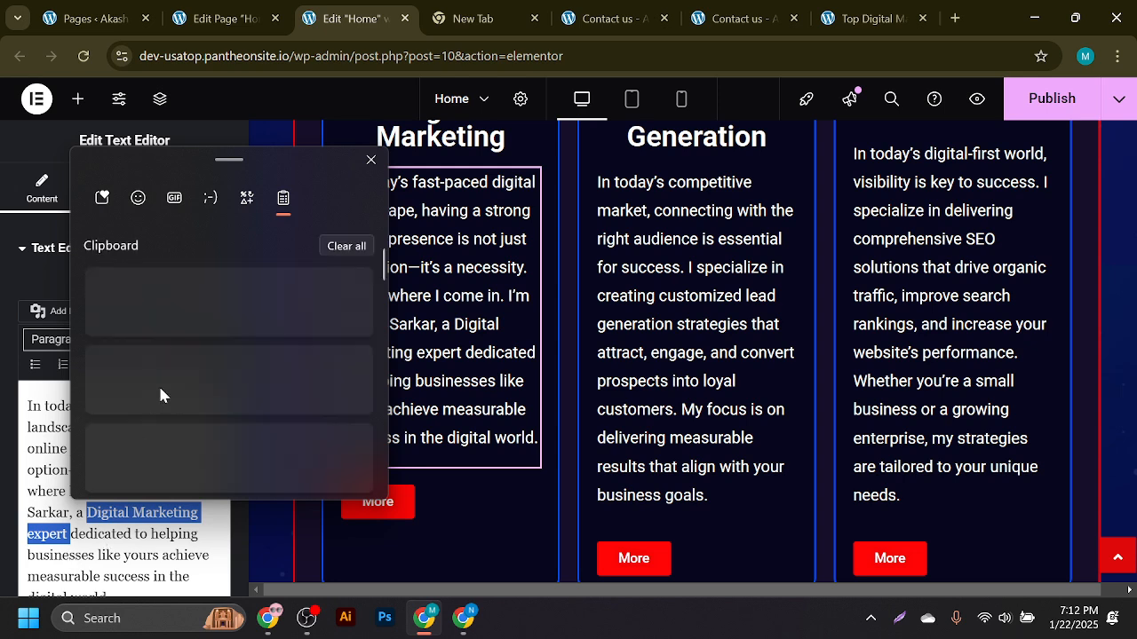
pyautogui.scroll(-3, 197, 399)
pyautogui.click(211, 464)
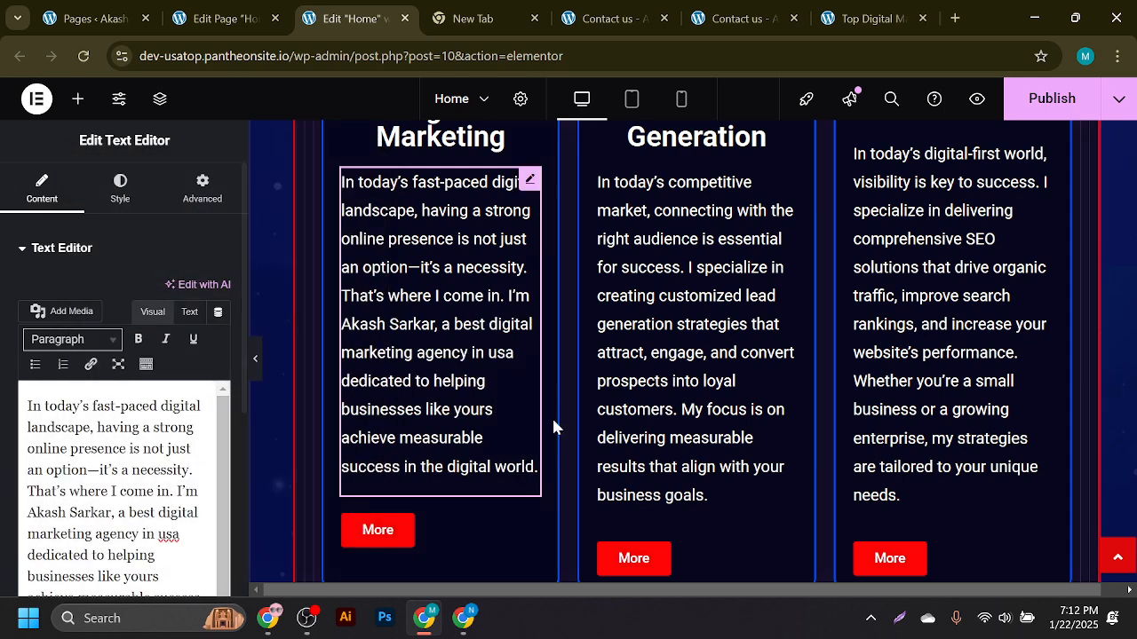
# - Publish the Elementor change and save the page in the WordPress editor
pyautogui.click(1052, 100)
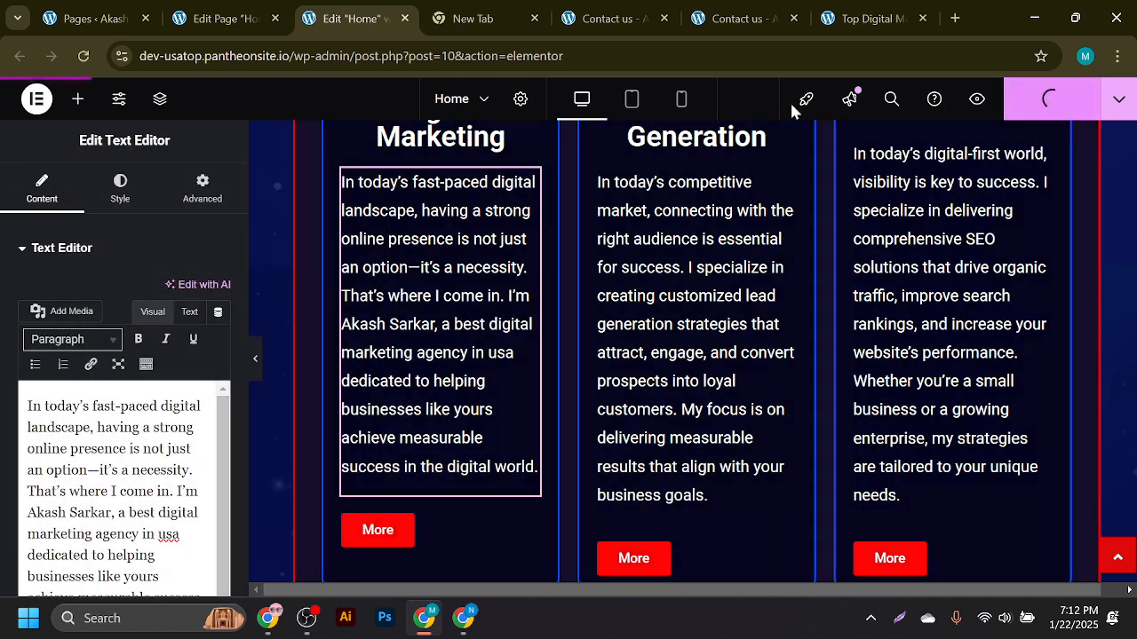
pyautogui.click(255, 9)
pyautogui.click(1071, 105)
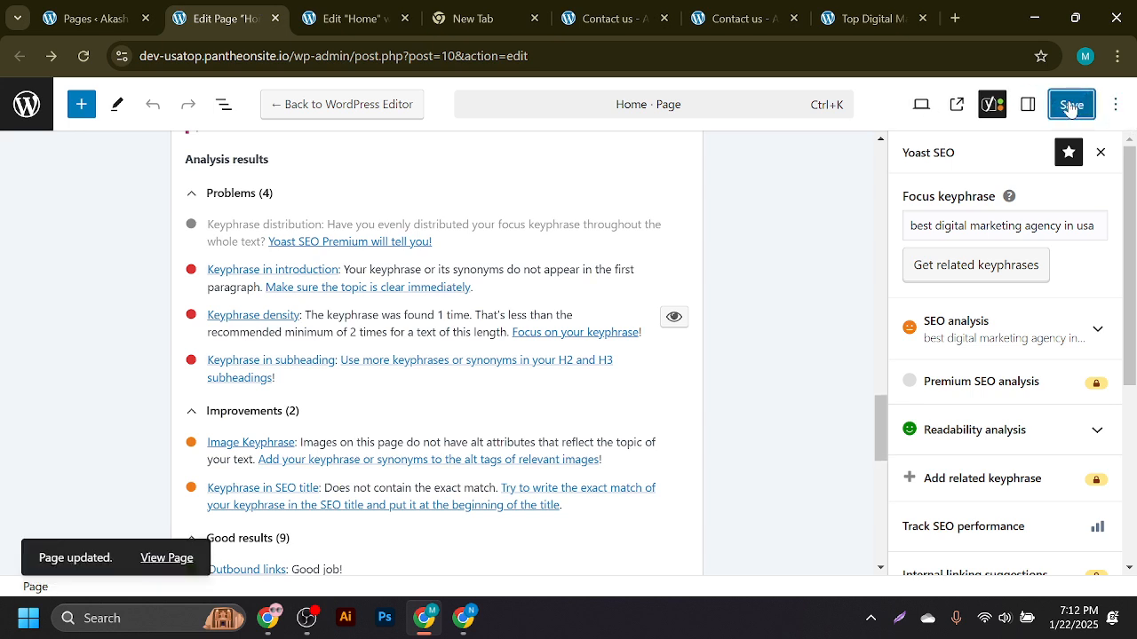
# - Reload the page editor and bring up the Yoast SEO settings again
pyautogui.click(84, 57)
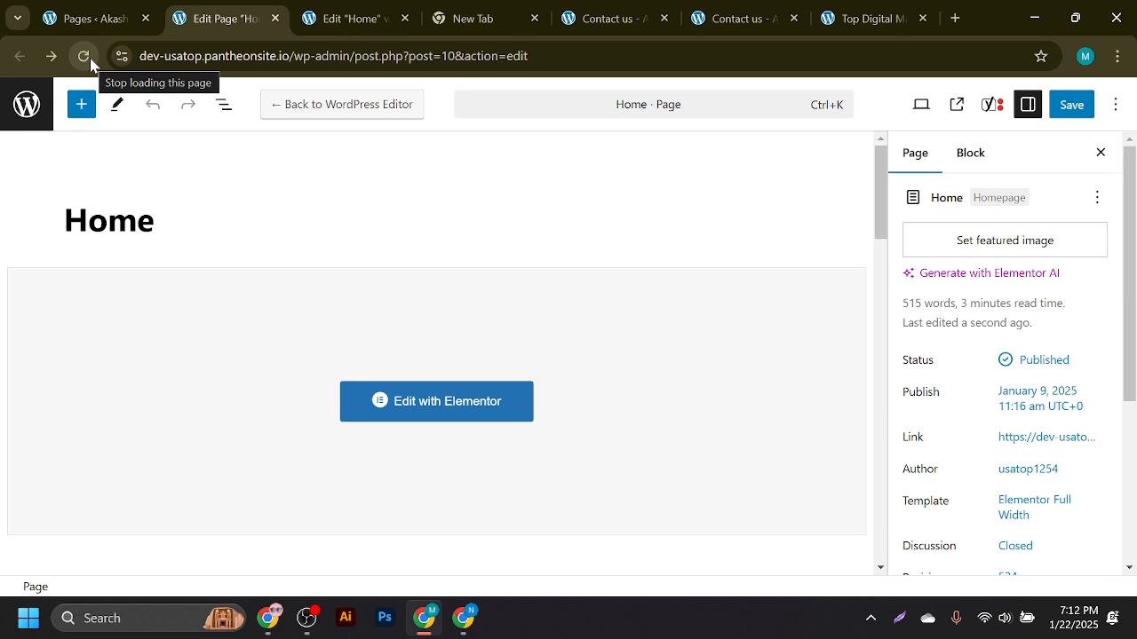
pyautogui.click(993, 111)
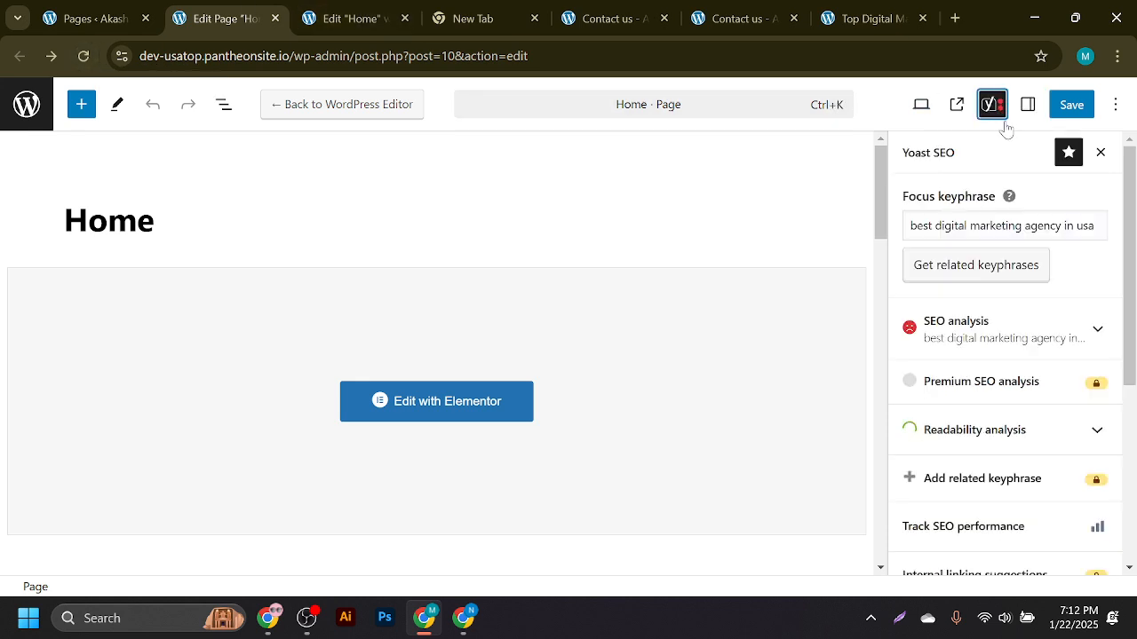
pyautogui.scroll(-2, 1133, 238)
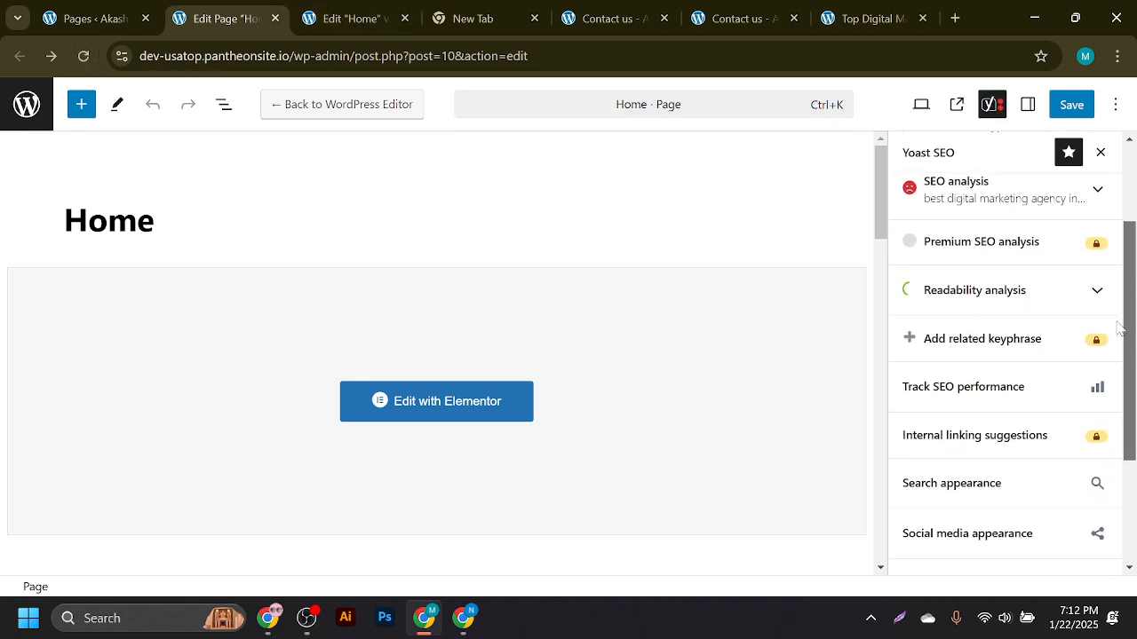
pyautogui.scroll(-6, 660, 328)
pyautogui.scroll(3, 546, 353)
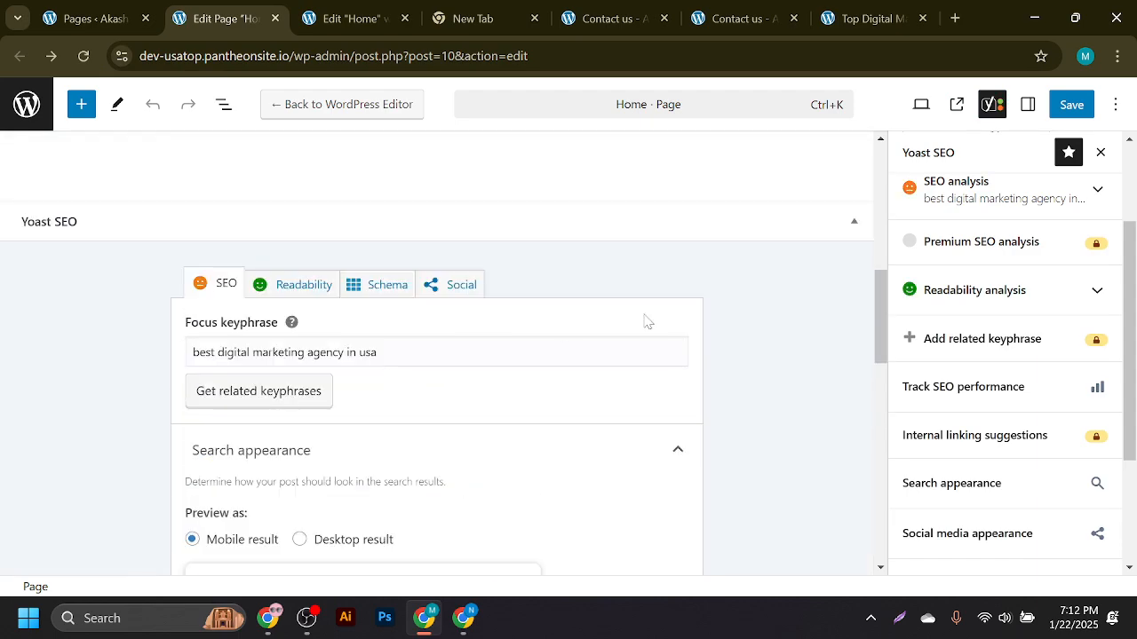
pyautogui.moveTo(882, 300); pyautogui.dragTo(897, 440)
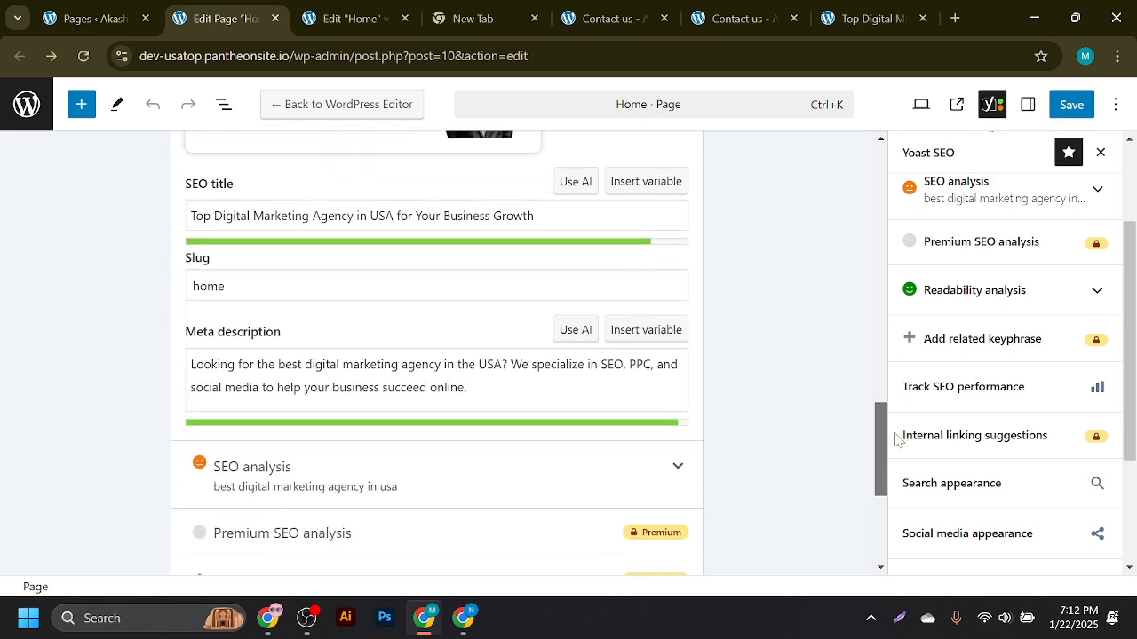
pyautogui.scroll(-2, 451, 362)
# - Expand the SEO analysis and highlight the keyphrase occurrences in the page text
pyautogui.click(519, 369)
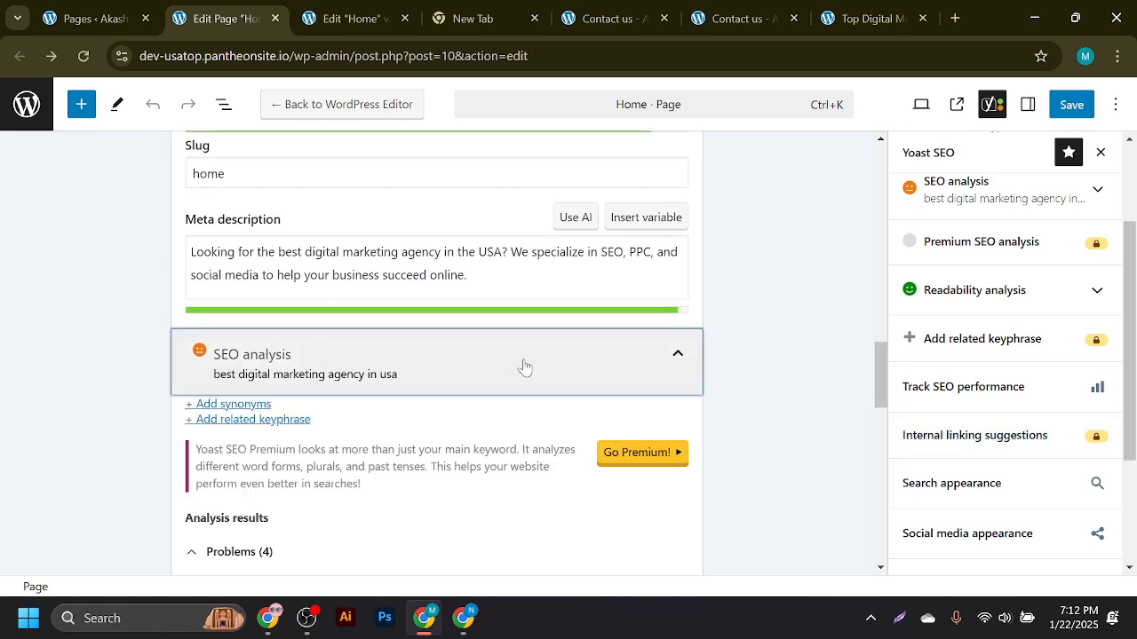
pyautogui.scroll(-3, 524, 367)
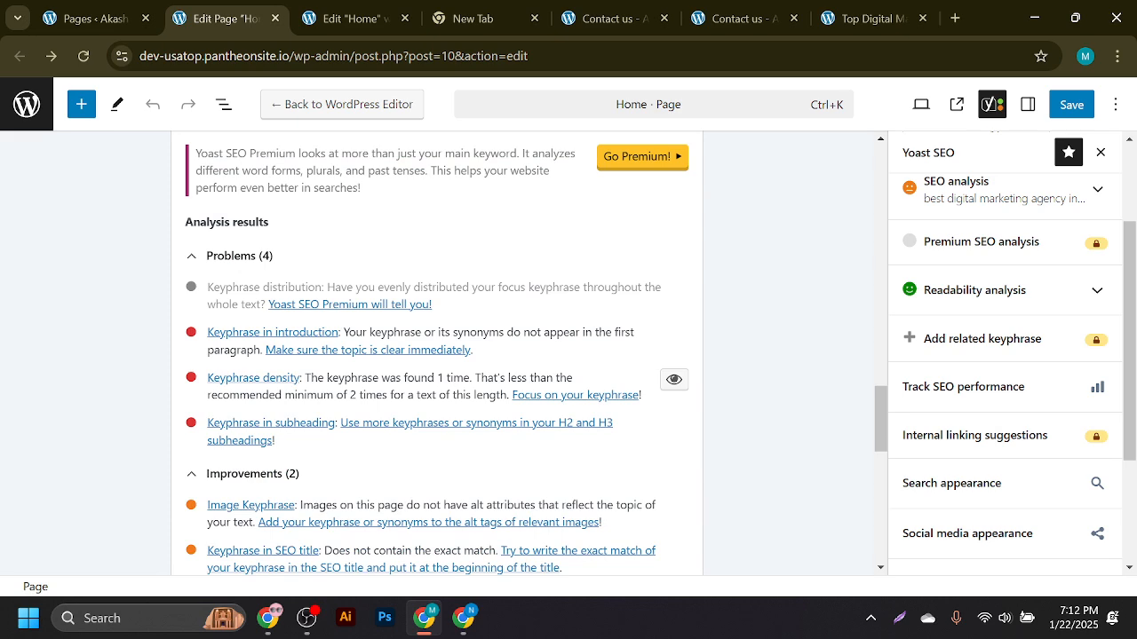
pyautogui.click(674, 380)
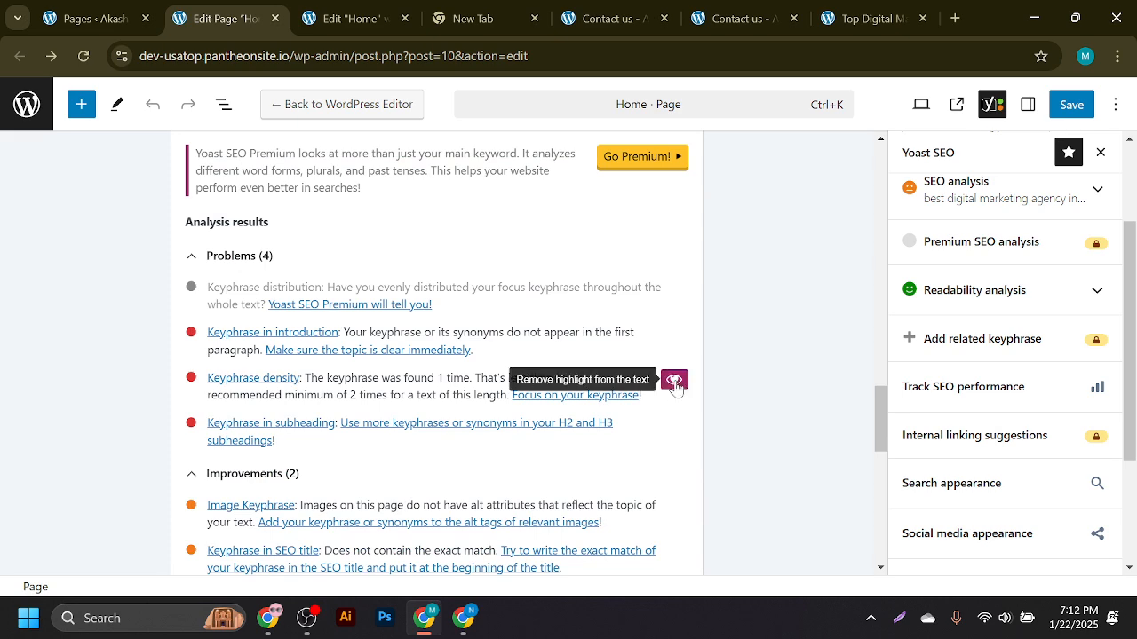
pyautogui.scroll(10, 612, 403)
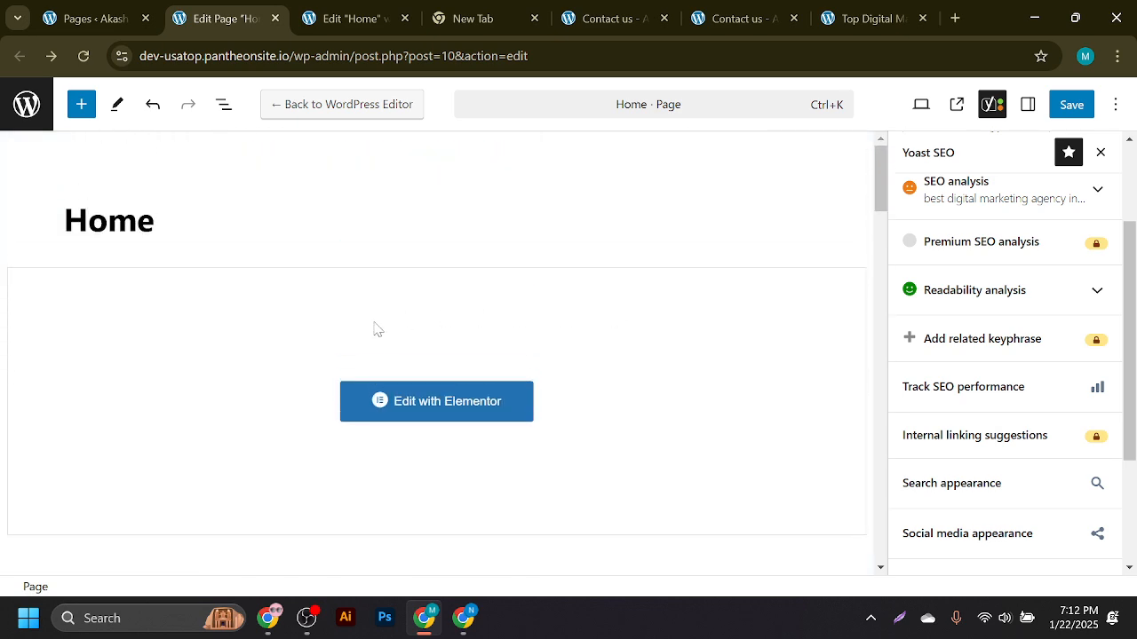
pyautogui.click(360, 9)
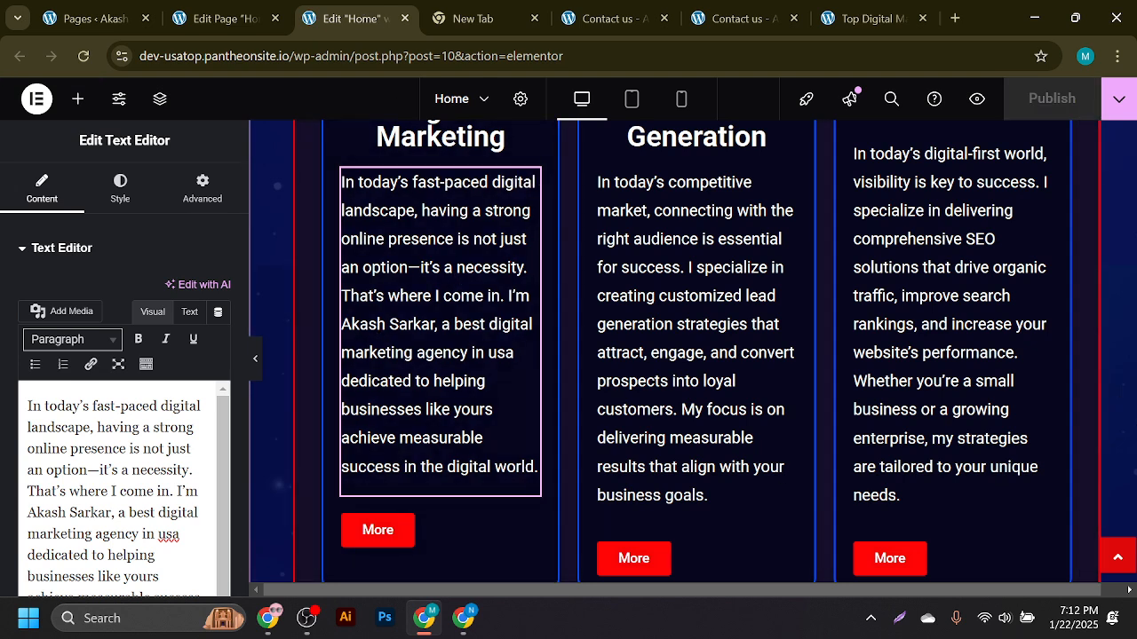
# - Search the Elementor page for 'best digital marketing agency in usa' and scroll through the matches
pyautogui.click(1133, 542)
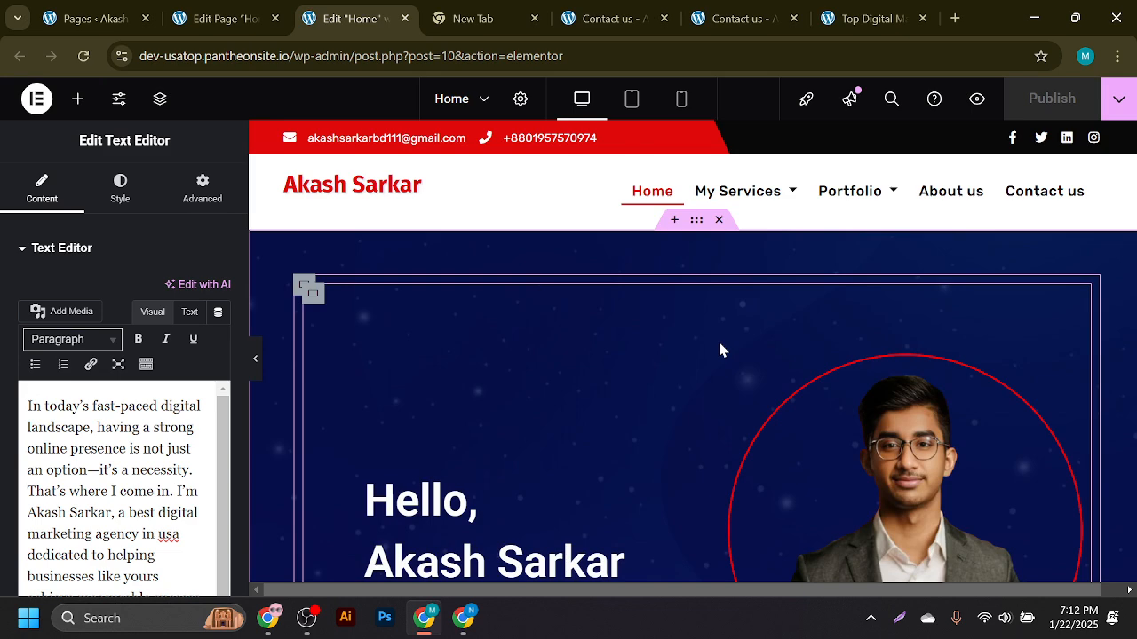
pyautogui.hotkey('ctrl', 'f')
pyautogui.press('super+v')
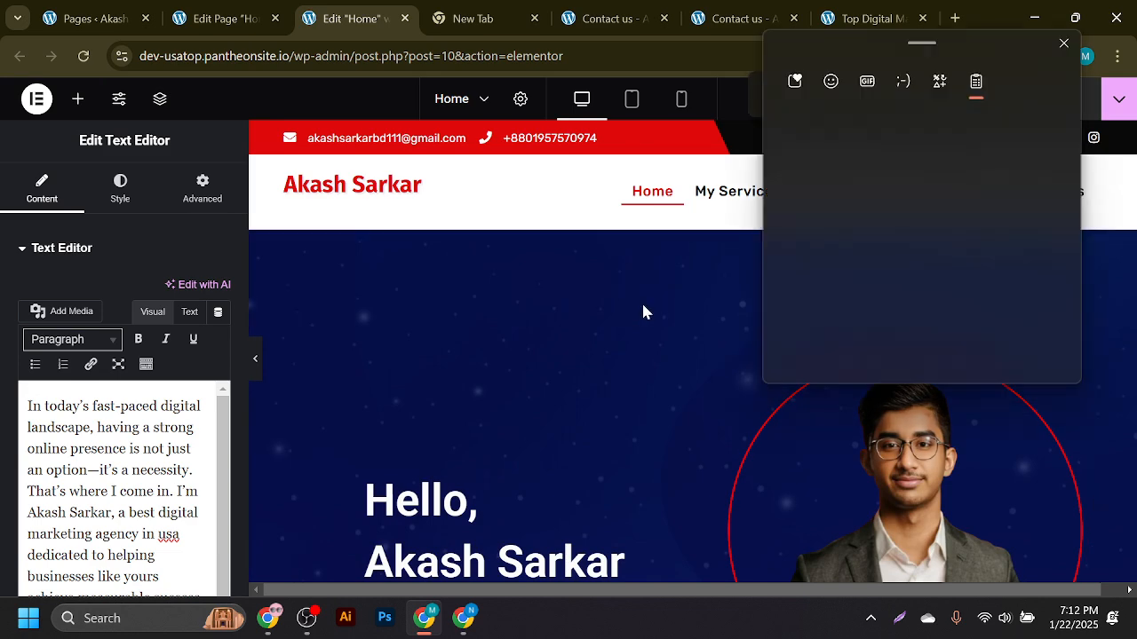
pyautogui.click(870, 228)
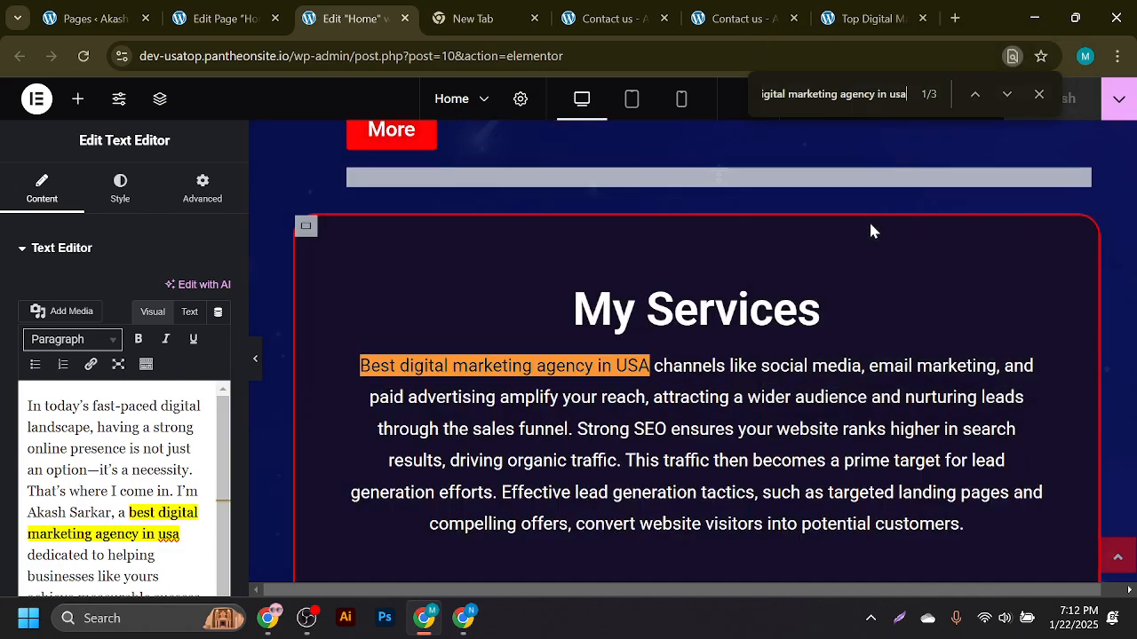
pyautogui.scroll(-5, 553, 350)
pyautogui.scroll(-5, 675, 329)
pyautogui.scroll(12, 664, 329)
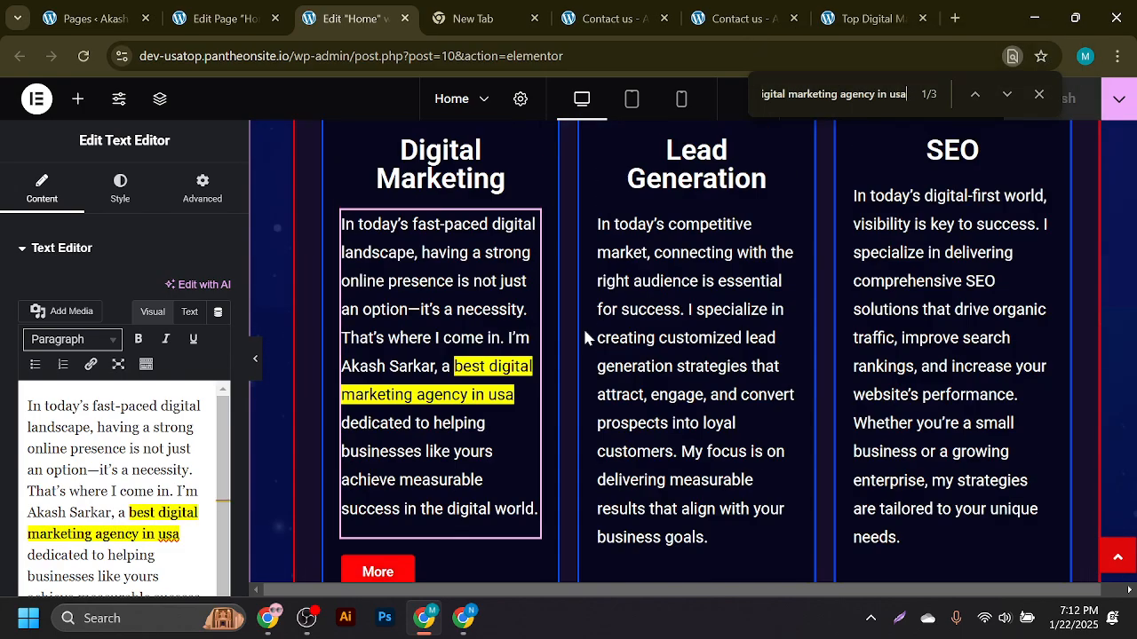
pyautogui.scroll(2, 675, 340)
pyautogui.scroll(-10, 689, 346)
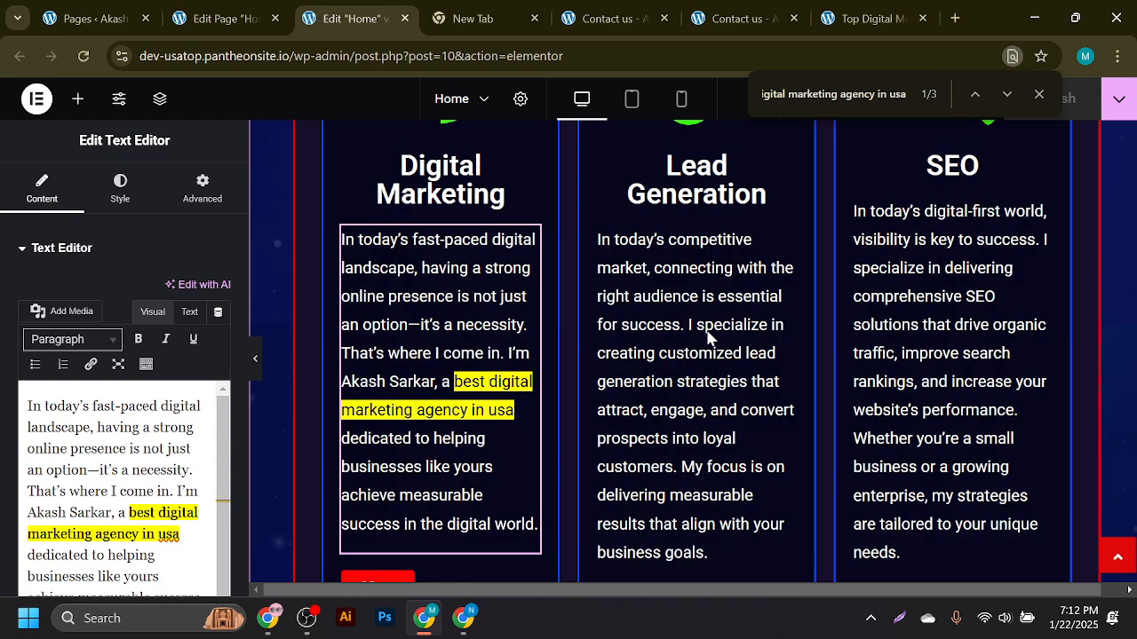
pyautogui.scroll(-5, 697, 353)
pyautogui.scroll(8, 687, 360)
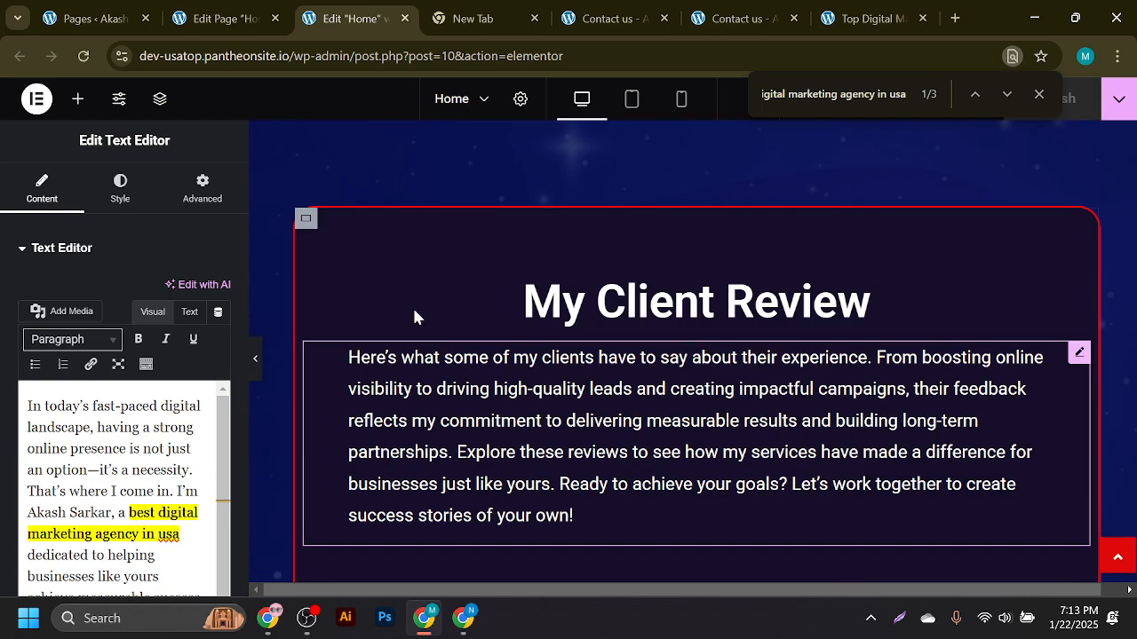
# - Compare with the WordPress editor, then review the three keyphrase matches in Elementor
pyautogui.click(269, 9)
pyautogui.scroll(-3, 562, 392)
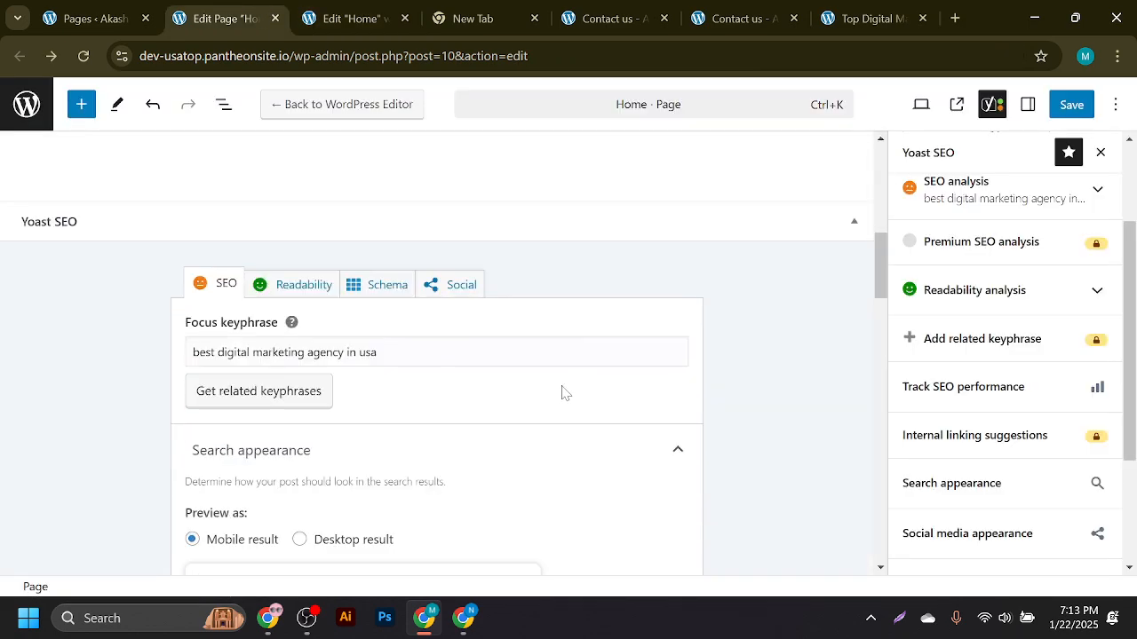
pyautogui.scroll(3, 411, 406)
pyautogui.click(323, 15)
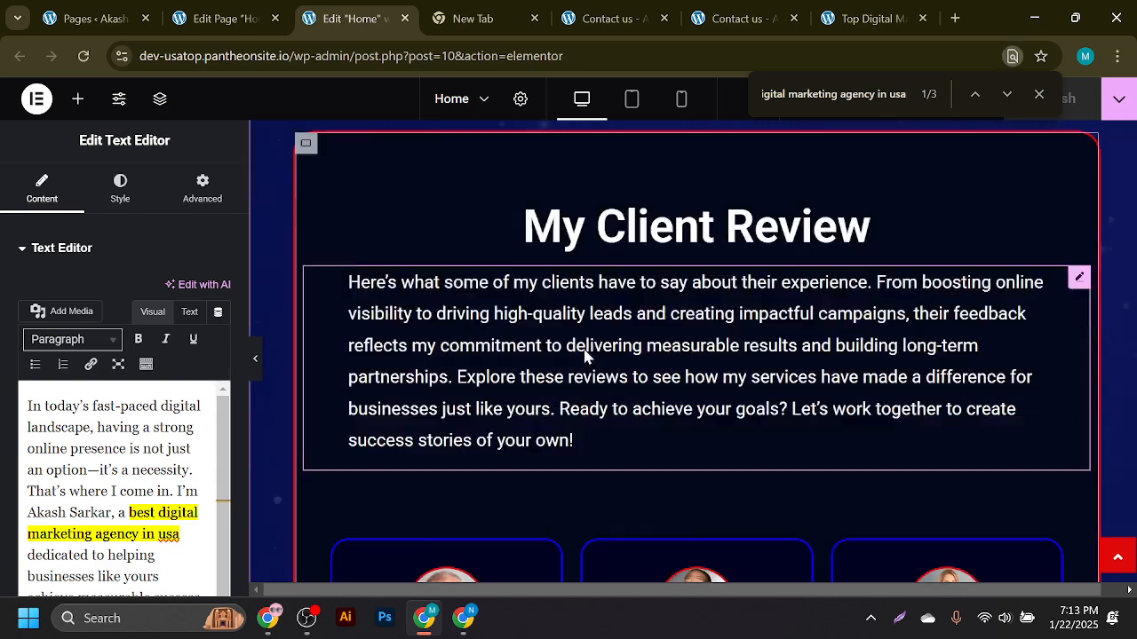
pyautogui.scroll(-5, 586, 351)
pyautogui.scroll(-2, 657, 353)
pyautogui.scroll(6, 738, 320)
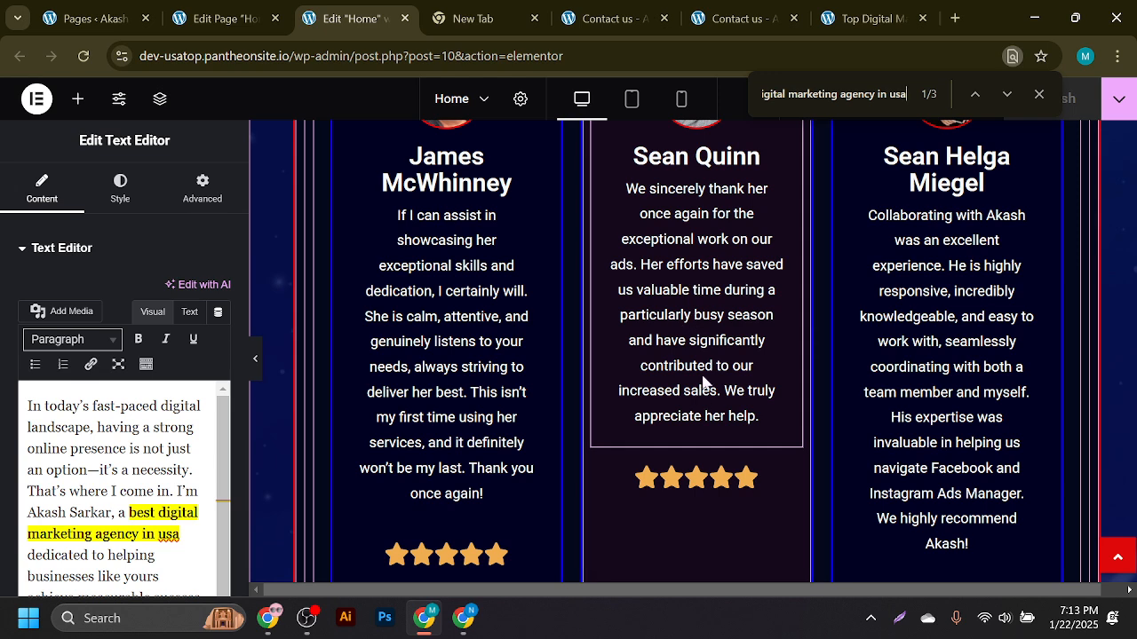
pyautogui.scroll(3, 542, 416)
pyautogui.scroll(3, 529, 422)
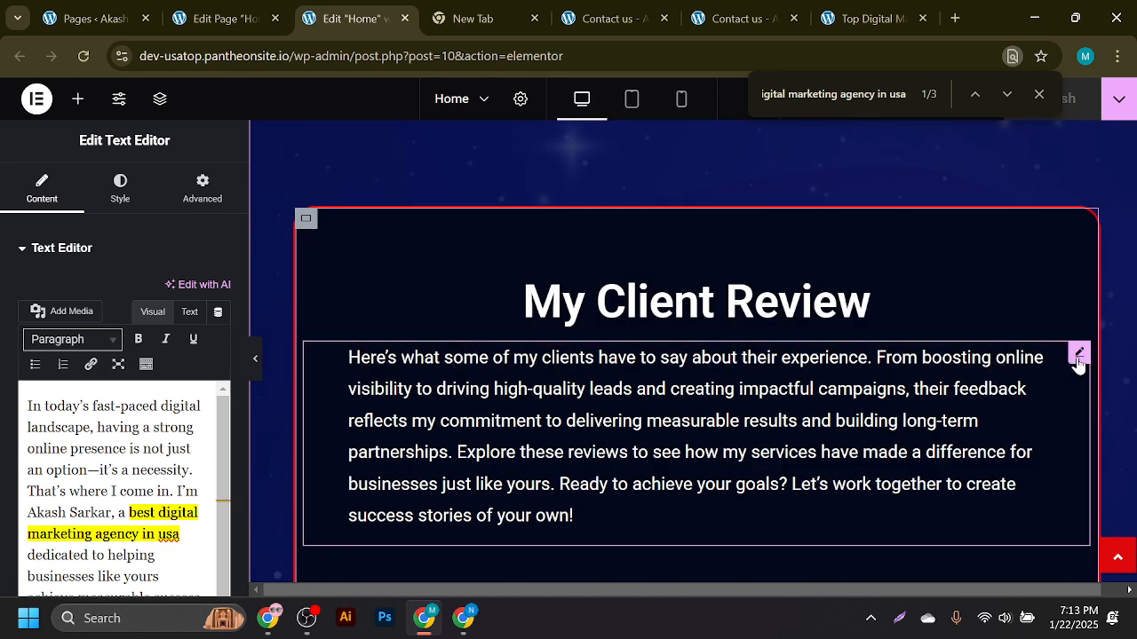
# - Open the My Client Review paragraph and read its wording, scrolling down toward My Portfolio
pyautogui.click(1078, 354)
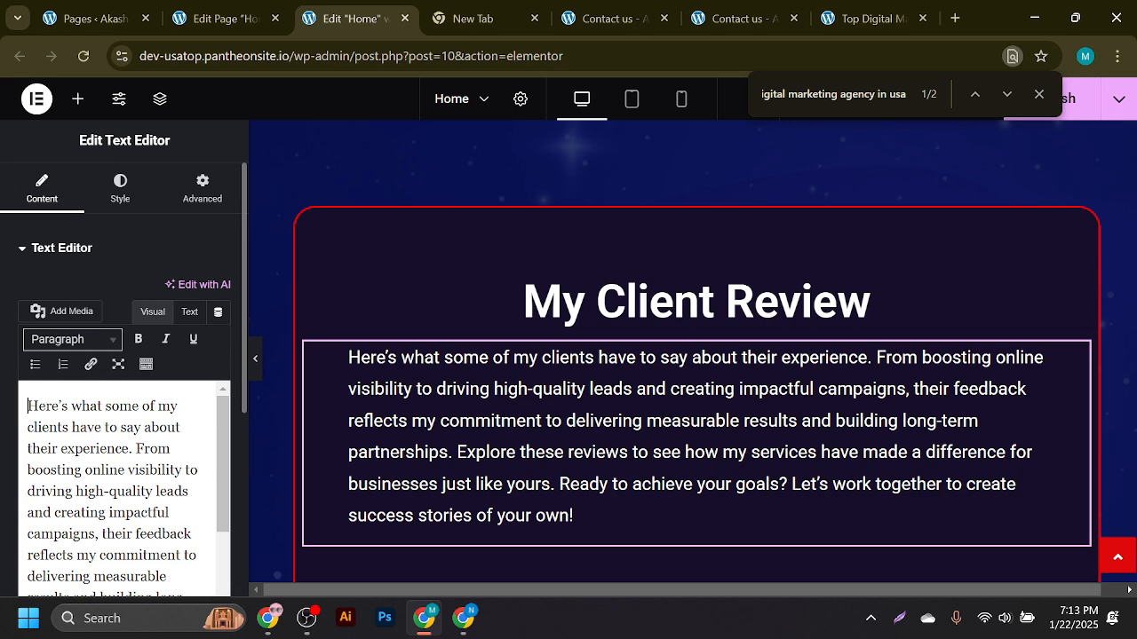
pyautogui.scroll(-2, 125, 489)
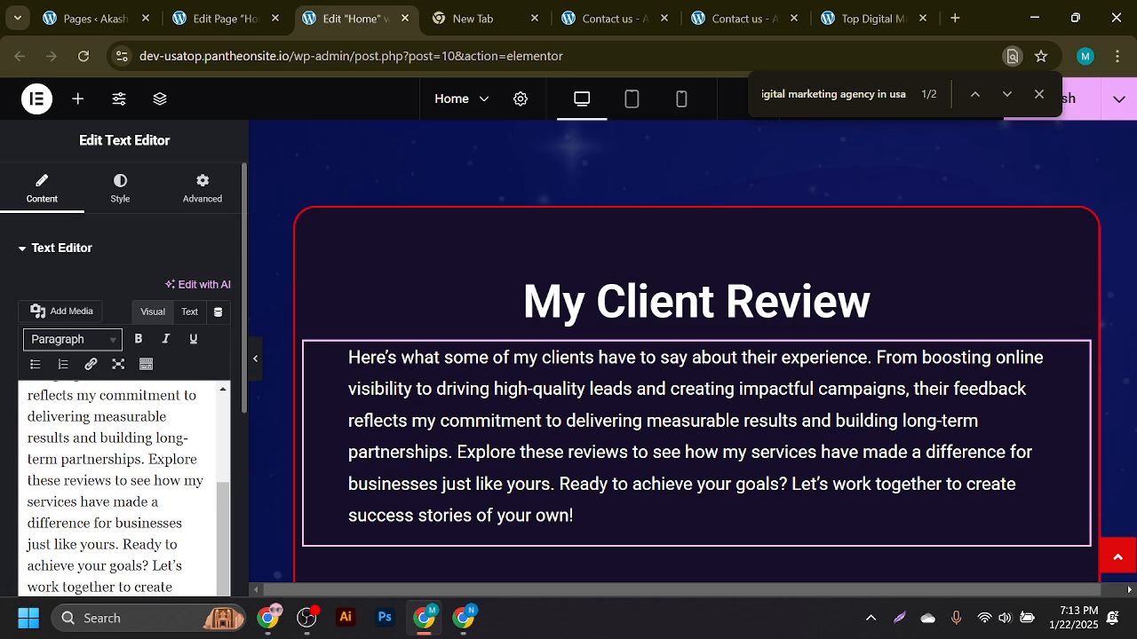
pyautogui.scroll(2, 124, 488)
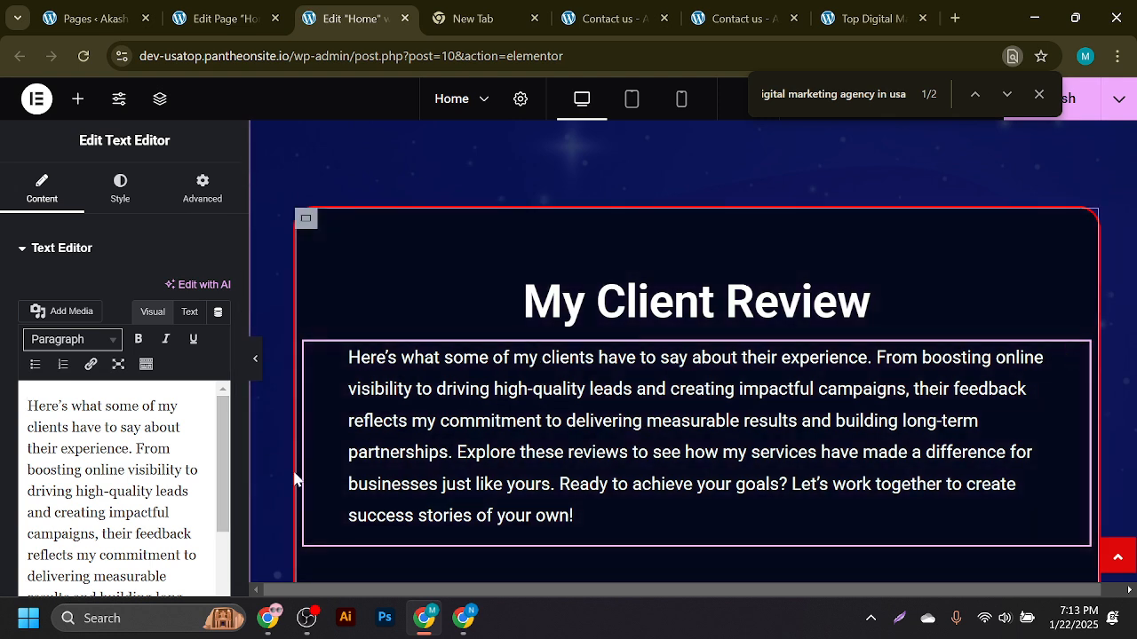
pyautogui.moveTo(222, 490); pyautogui.dragTo(220, 580)
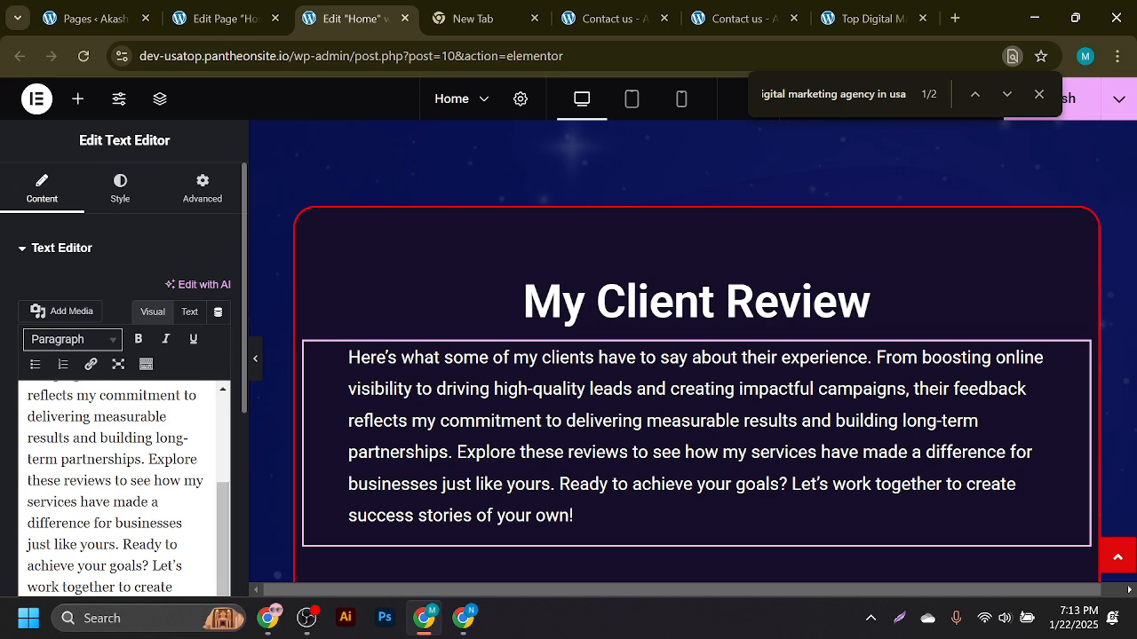
pyautogui.scroll(3, 125, 488)
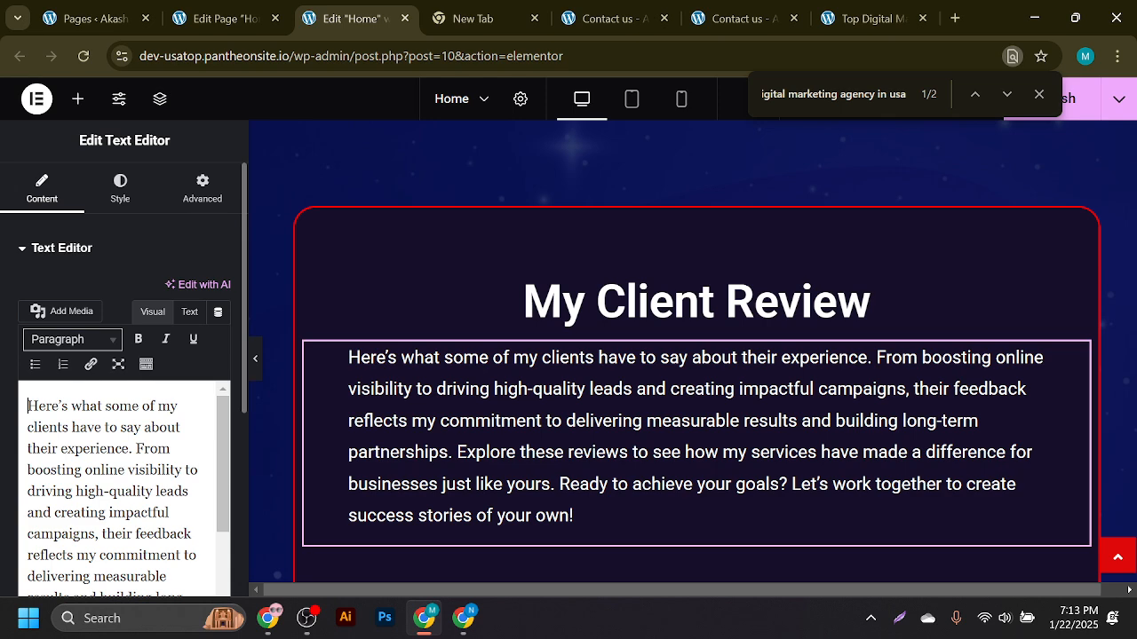
pyautogui.scroll(-3, 124, 488)
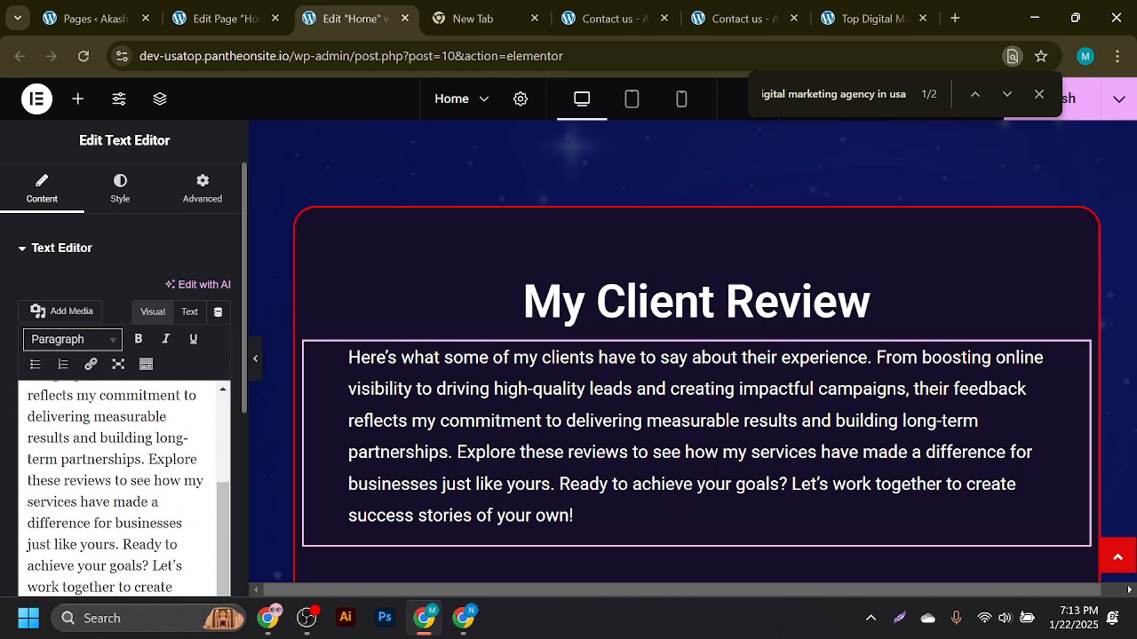
pyautogui.scroll(-5, 447, 435)
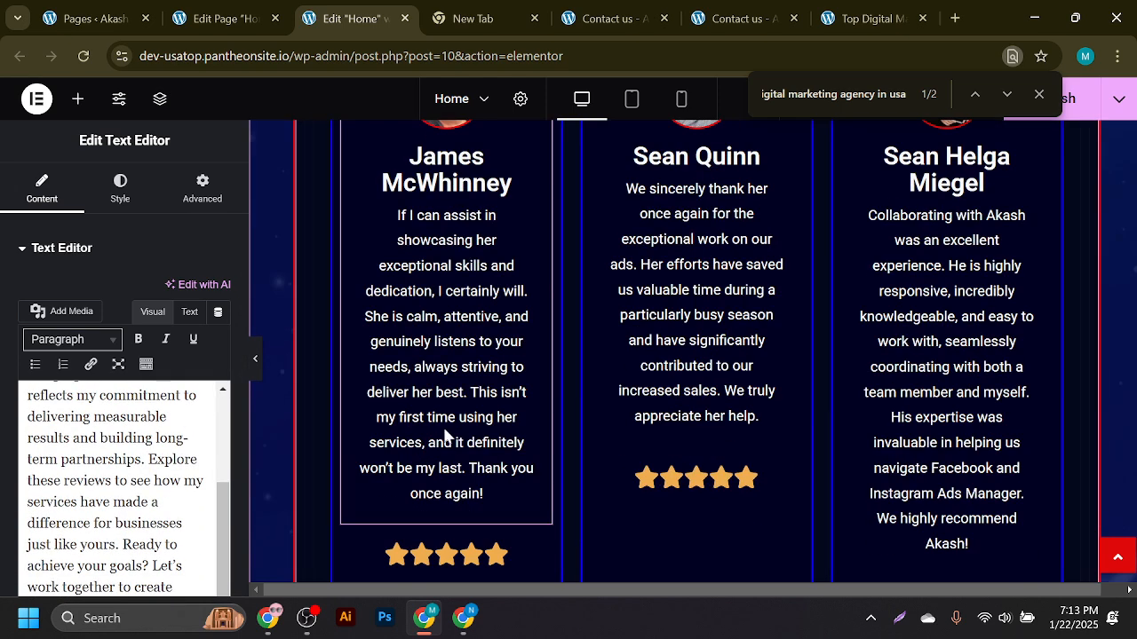
pyautogui.scroll(15, 446, 434)
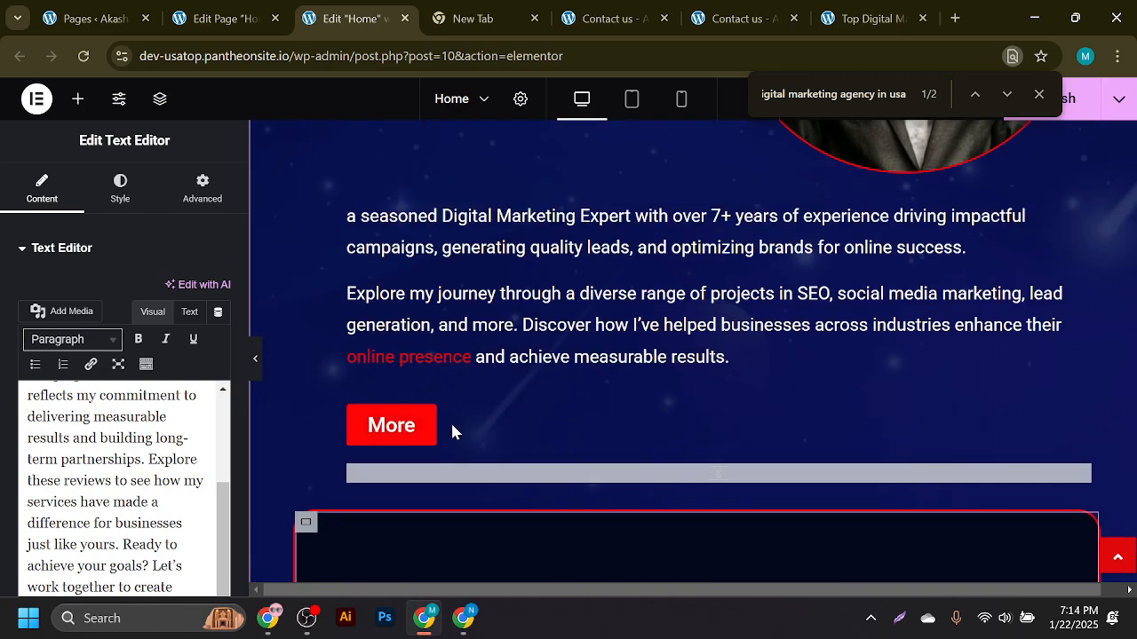
pyautogui.scroll(-3, 451, 421)
pyautogui.scroll(3, 603, 412)
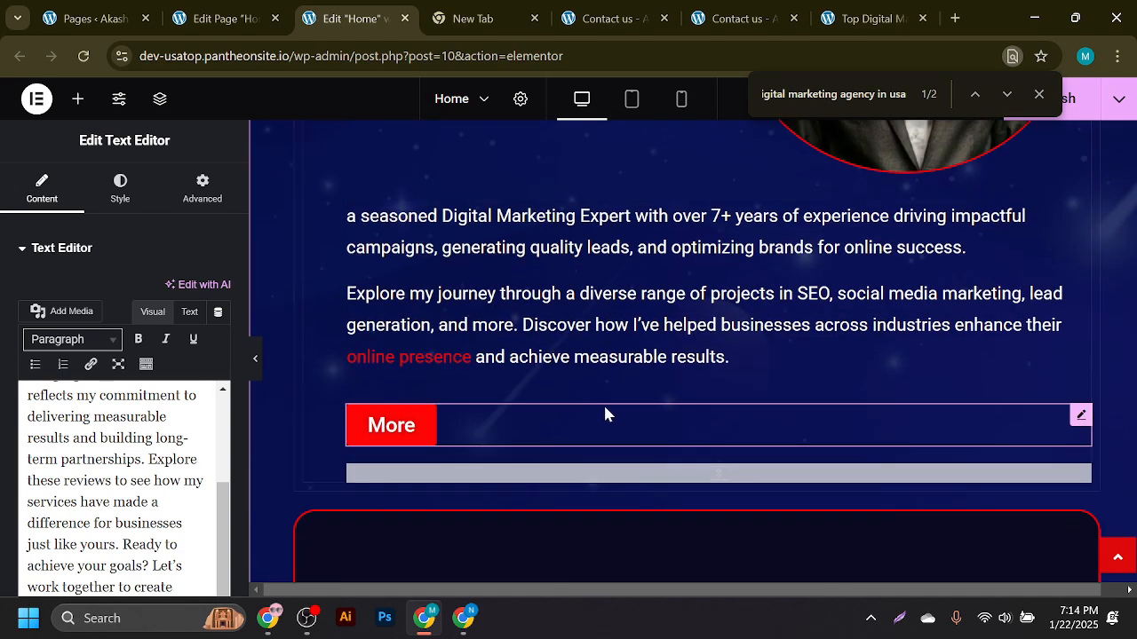
pyautogui.scroll(4, 586, 411)
pyautogui.scroll(-7, 586, 410)
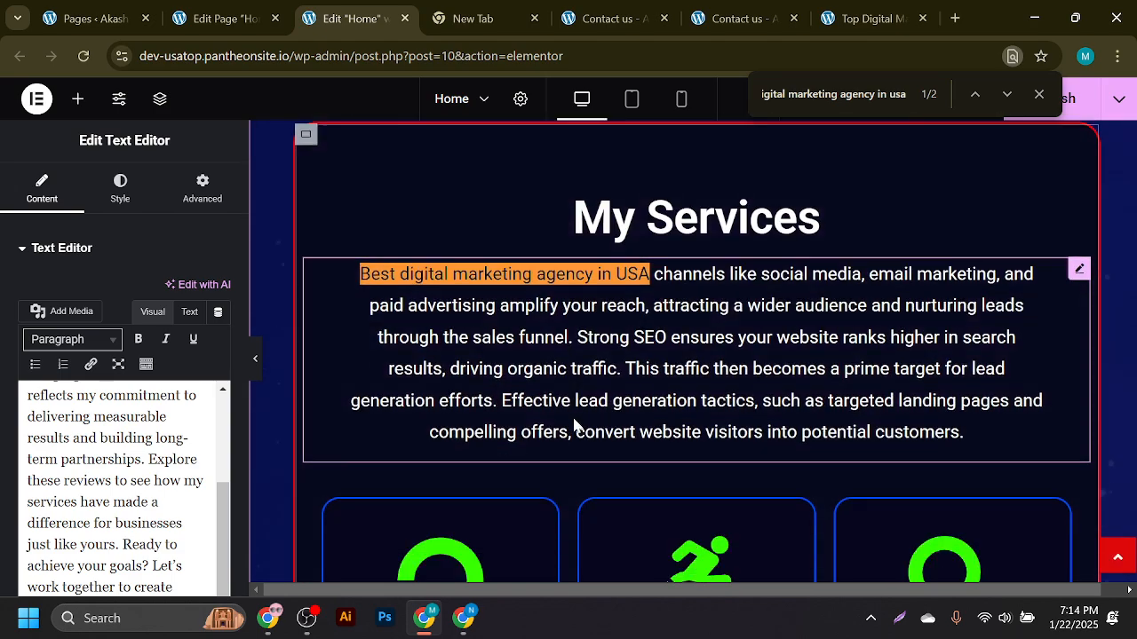
pyautogui.scroll(-8, 575, 426)
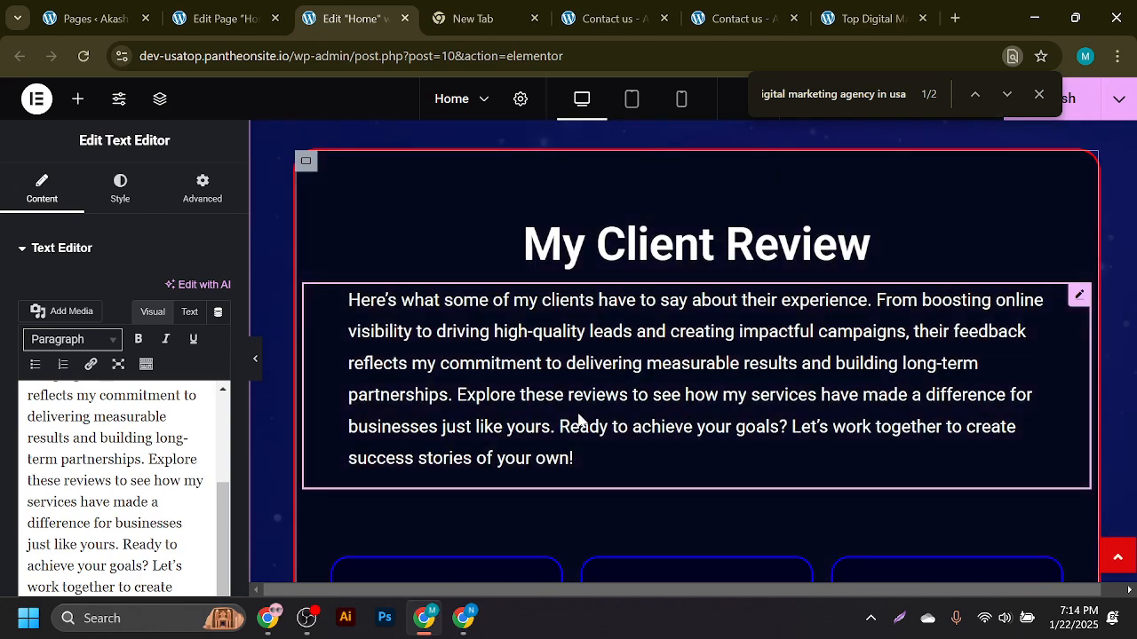
pyautogui.scroll(-8, 578, 418)
pyautogui.scroll(15, 578, 421)
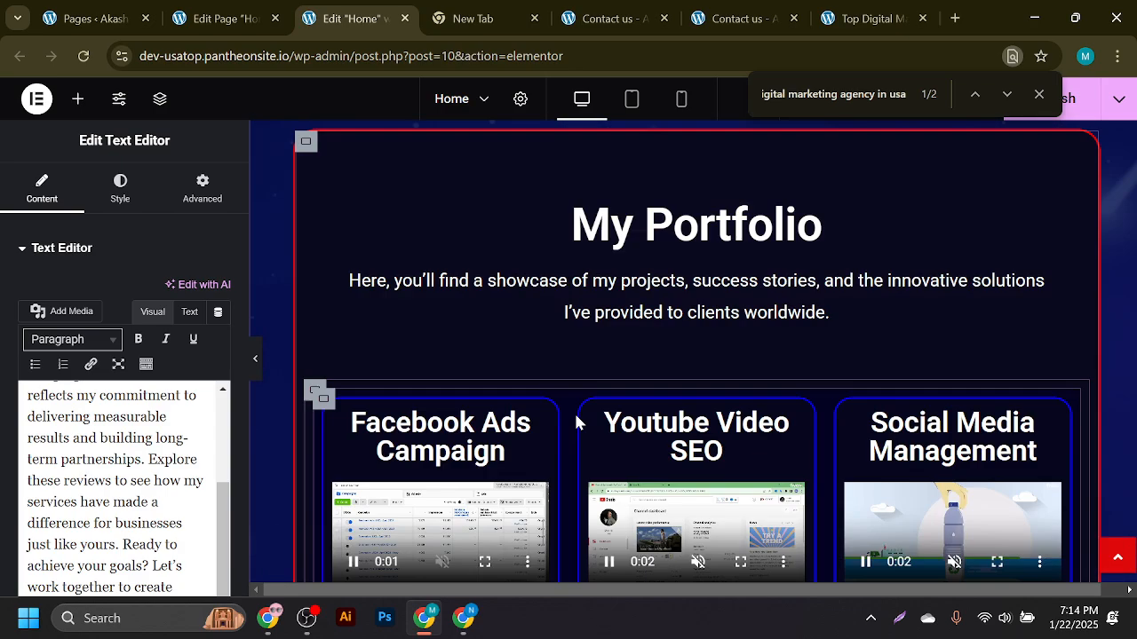
# - Insert 'best digital marketing agency in usa' before 'success' in the My Portfolio paragraph
pyautogui.click(824, 224)
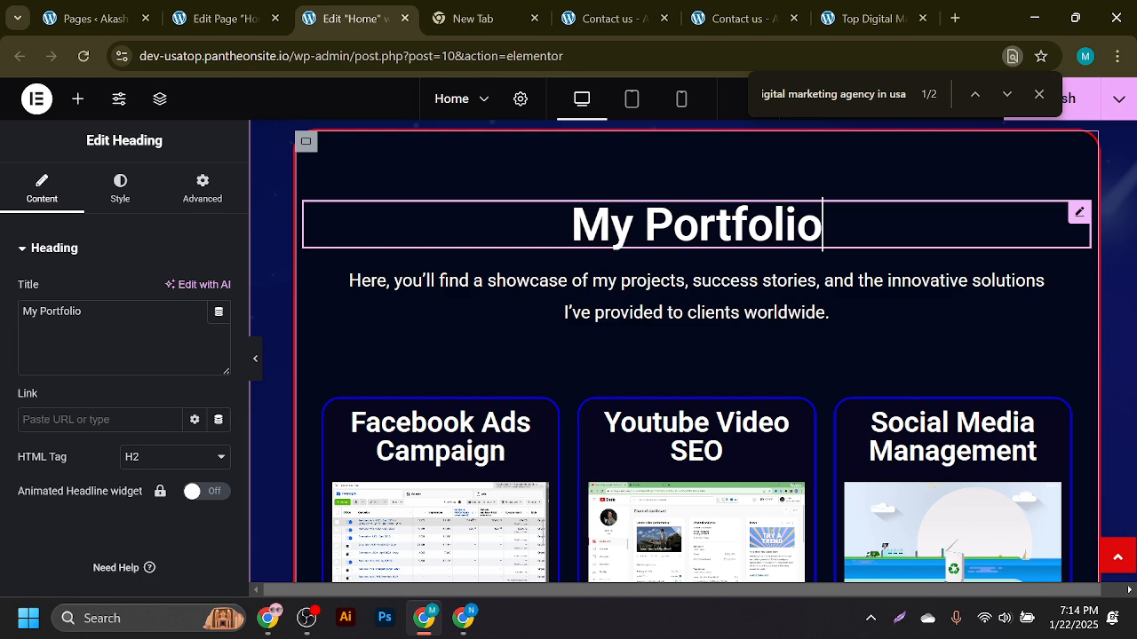
pyautogui.click(503, 291)
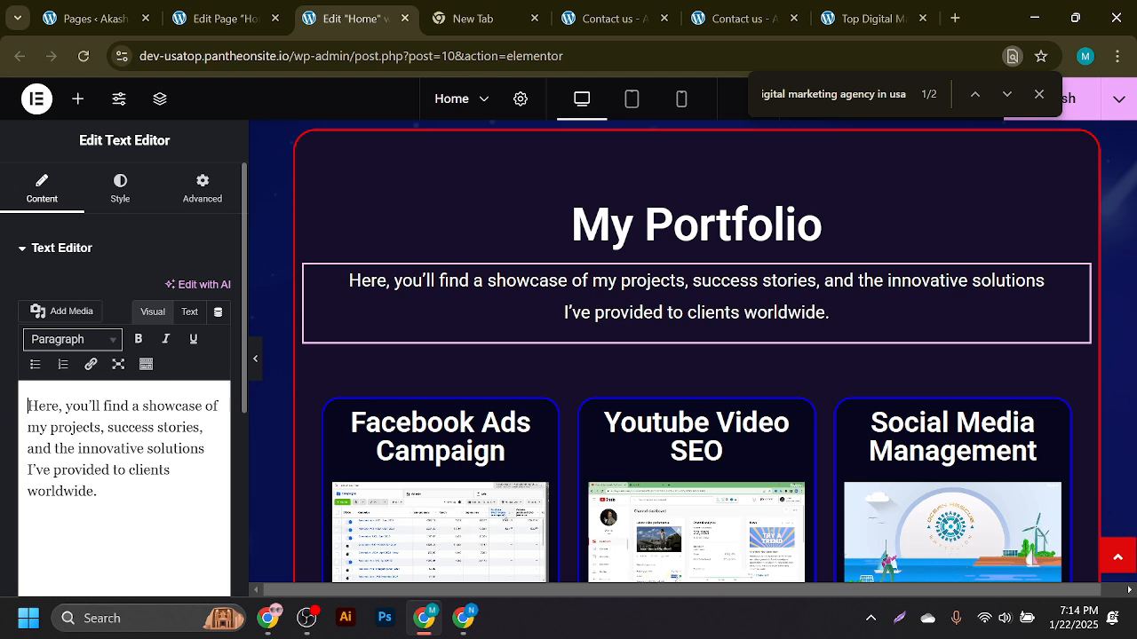
pyautogui.click(108, 428)
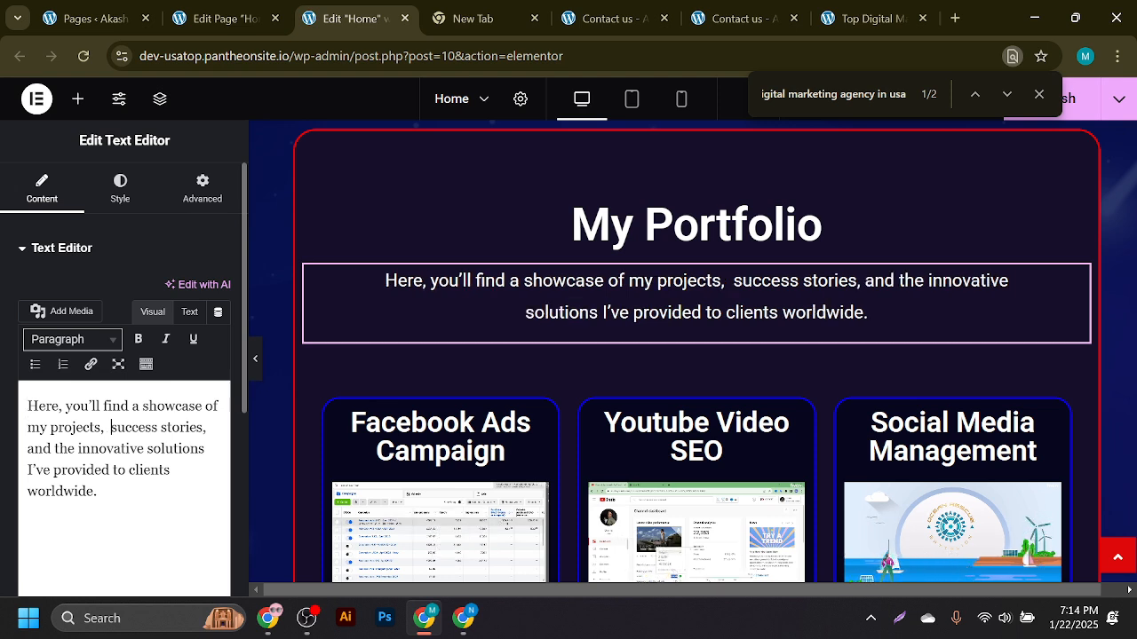
pyautogui.write('best digital marketing agency in usa')
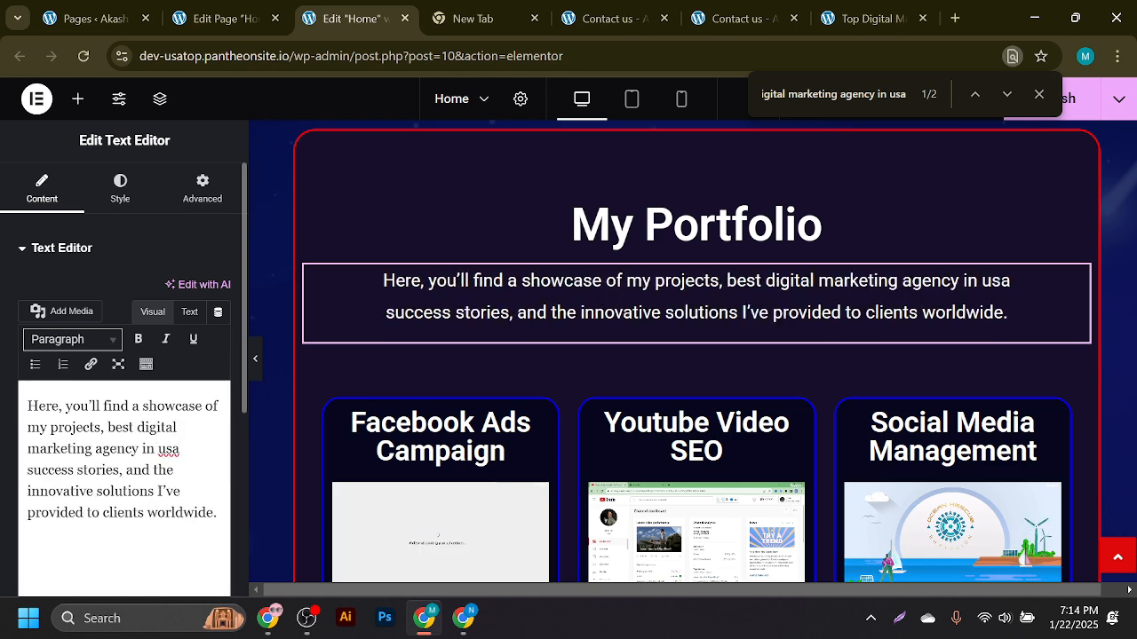
pyautogui.press('BackSpace')
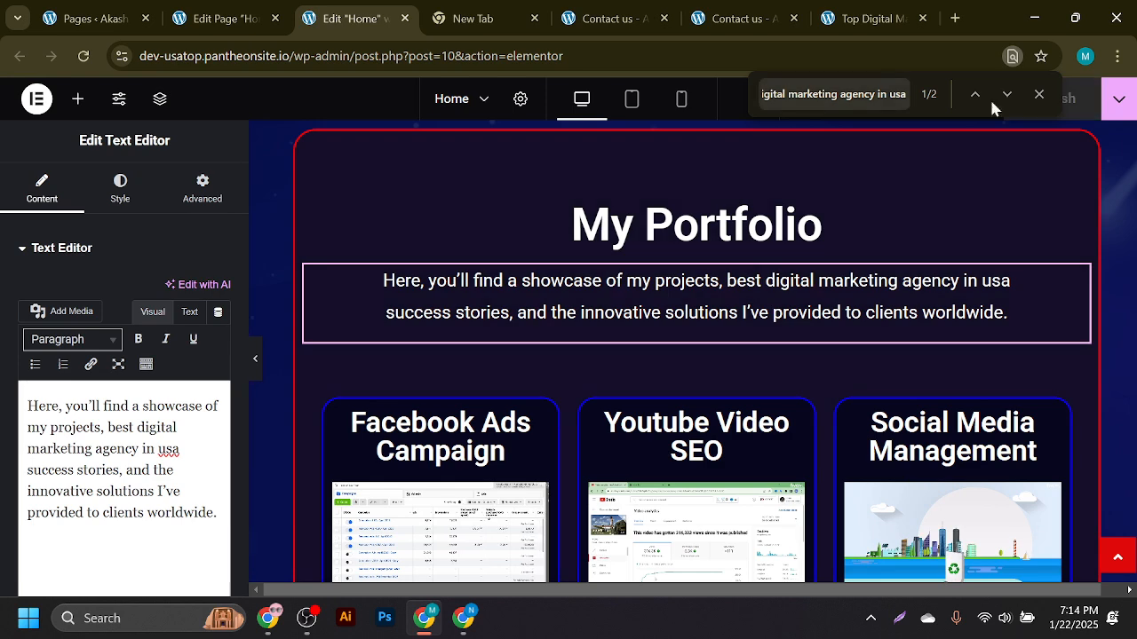
pyautogui.click(217, 18)
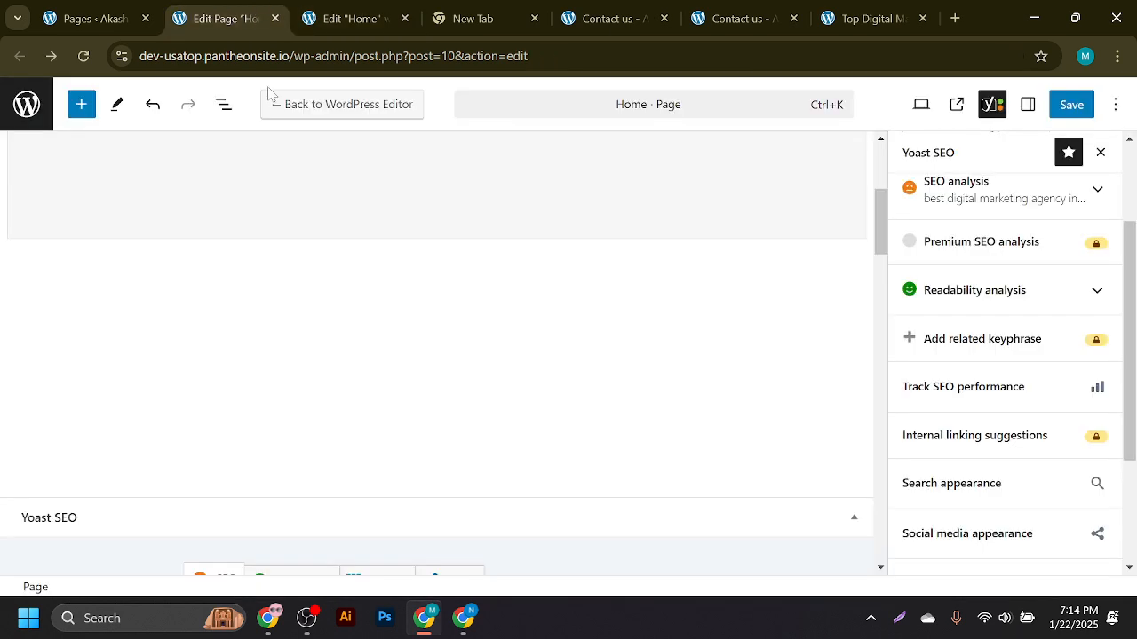
# - Reload the editor and enter 'best digital marketing agency in usa' as the Yoast focus keyphrase
pyautogui.click(84, 56)
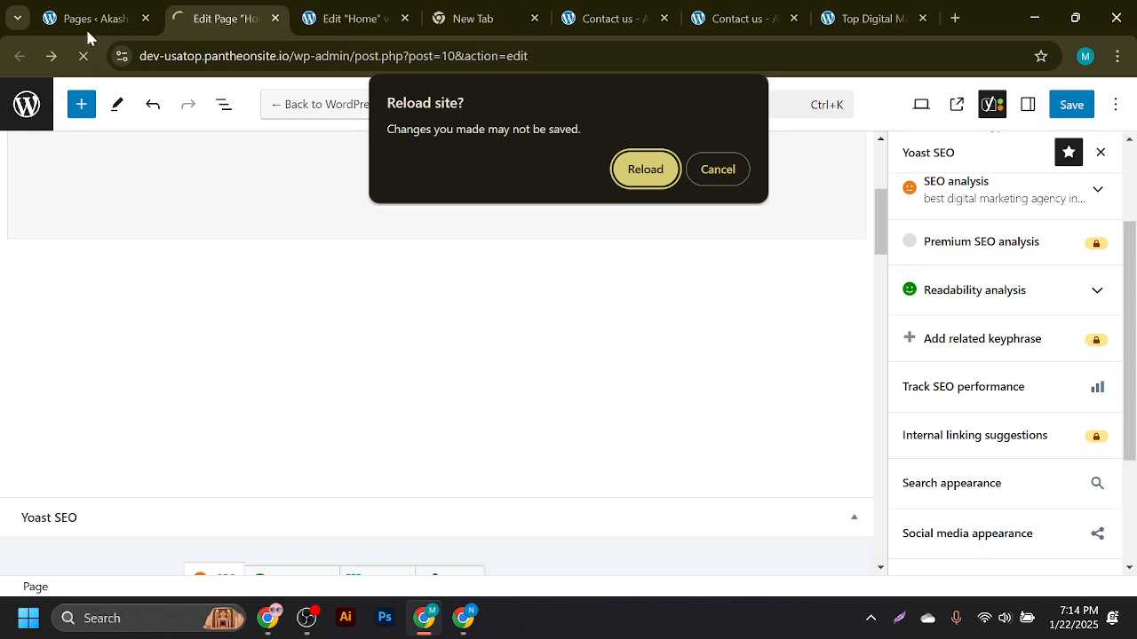
pyautogui.click(646, 169)
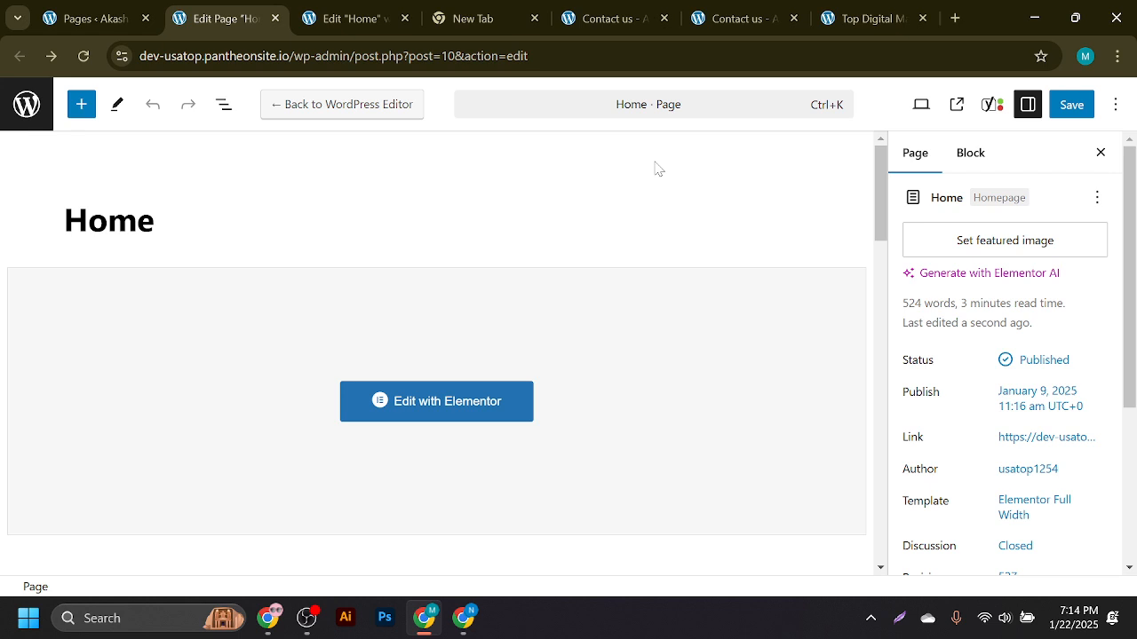
pyautogui.click(990, 104)
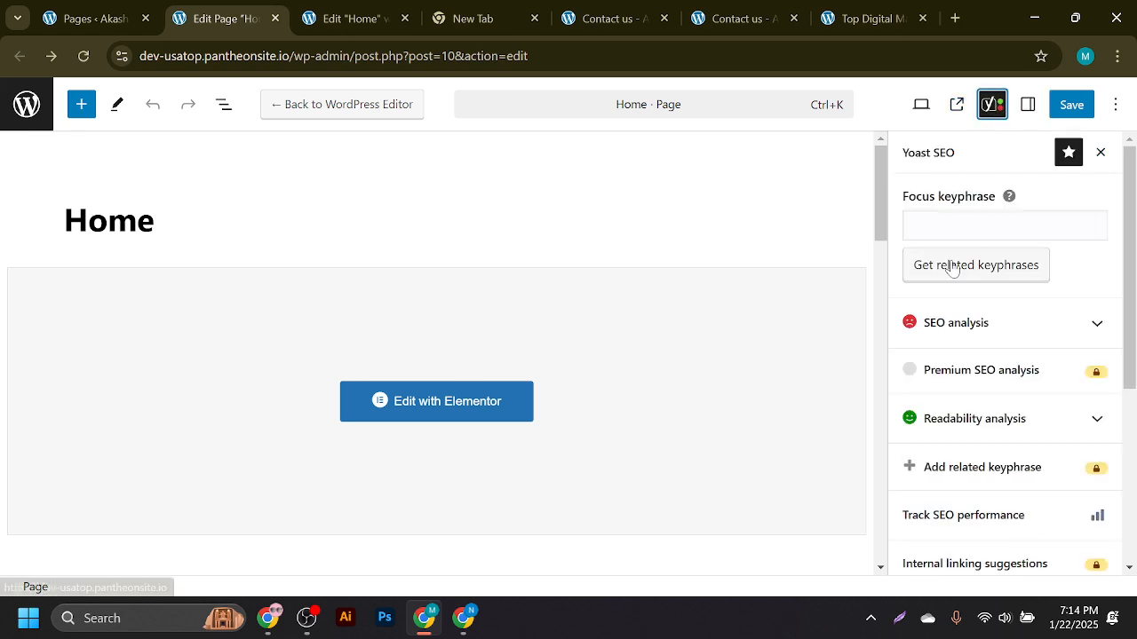
pyautogui.scroll(-5, 478, 380)
pyautogui.click(436, 351)
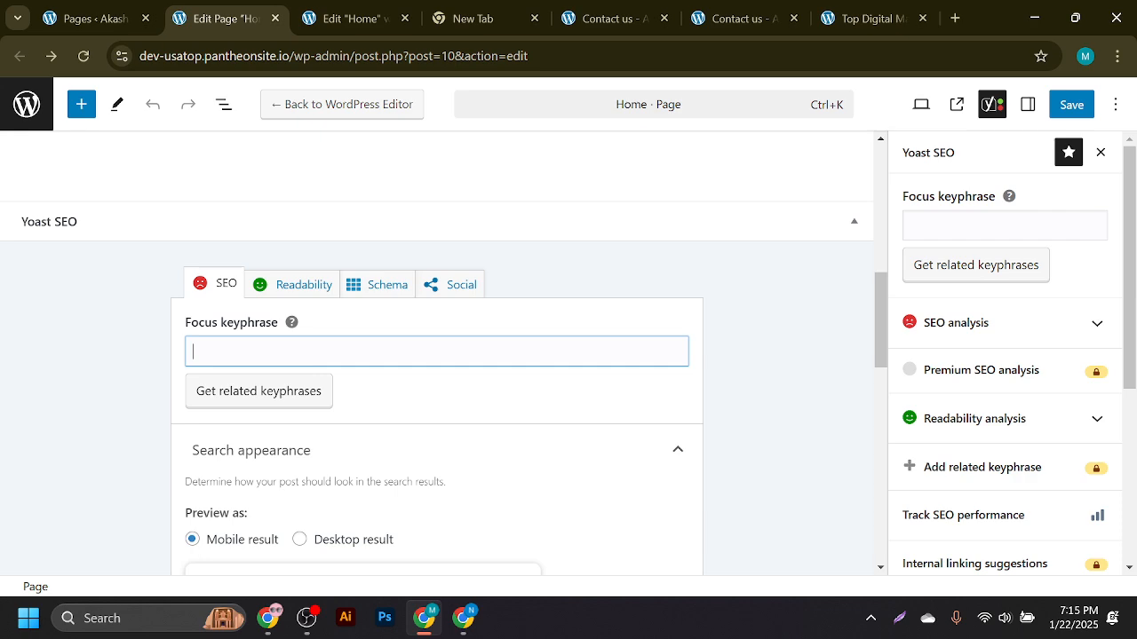
pyautogui.press('super+v')
pyautogui.press('Escape')
pyautogui.write('best digital marketing agency in usa')
# - Replace the SEO title variables with the keyphrase and paste the prepared meta description
pyautogui.scroll(-3, 375, 373)
pyautogui.scroll(-3, 347, 429)
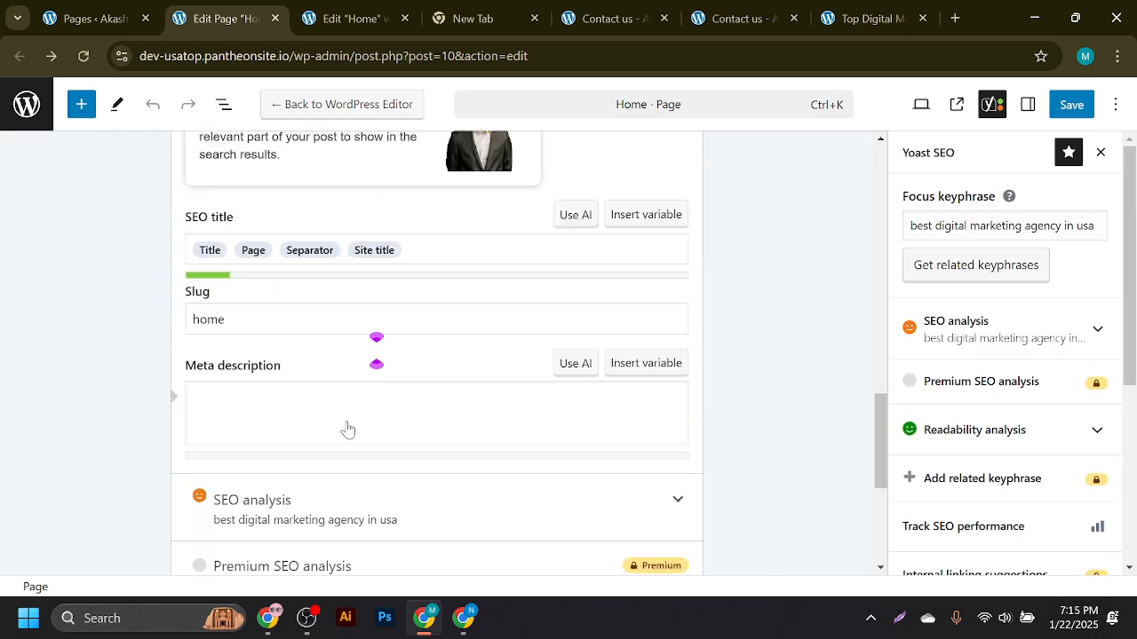
pyautogui.click(405, 232)
pyautogui.hotkey('ctrl', 'a')
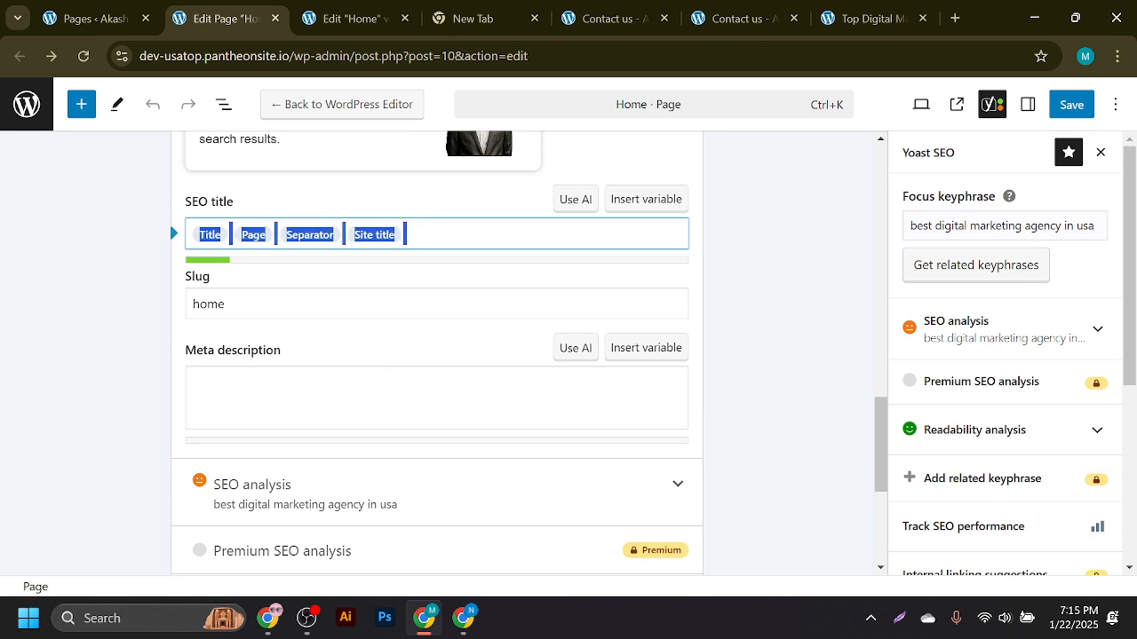
pyautogui.write('best digital marketing agency in usa')
pyautogui.click(355, 394)
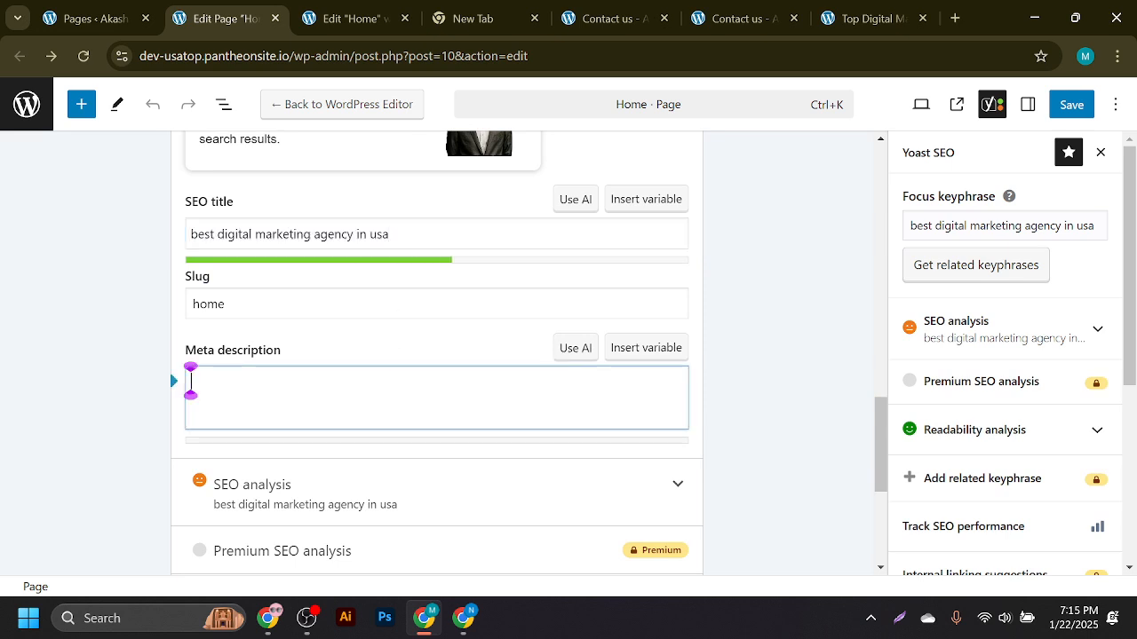
pyautogui.press('super+v')
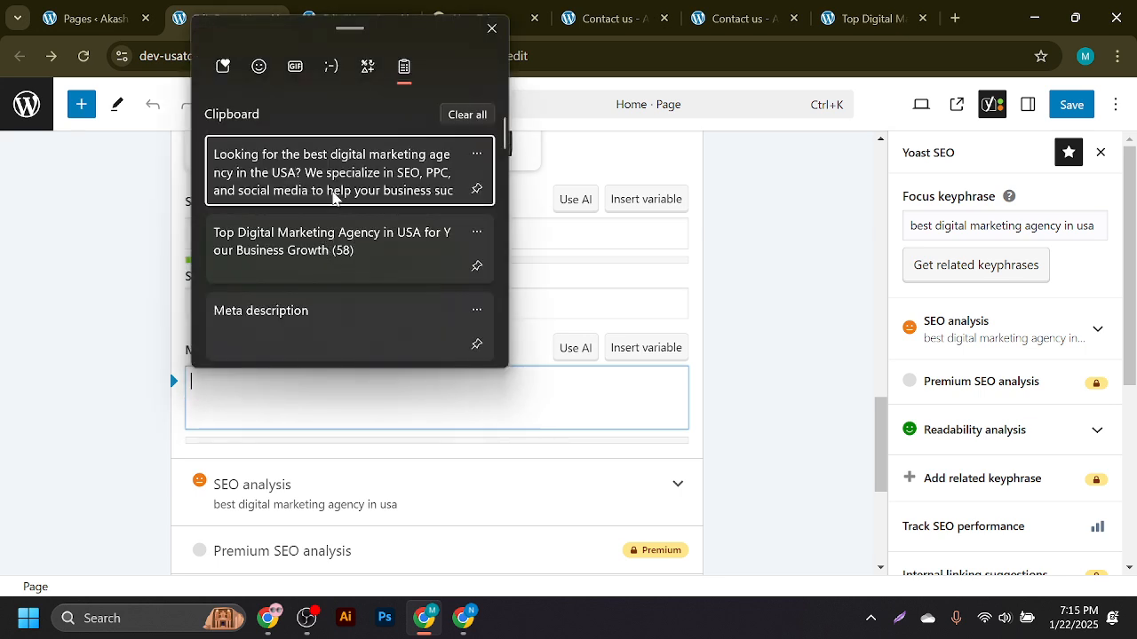
pyautogui.click(331, 194)
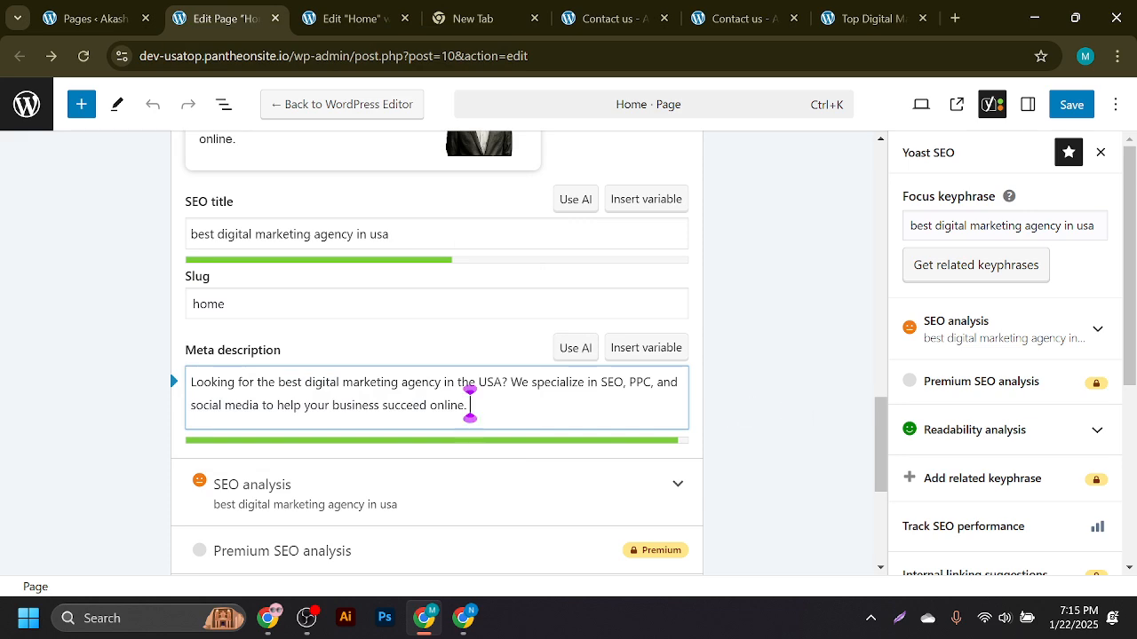
pyautogui.scroll(-3, 436, 393)
pyautogui.scroll(3, 389, 254)
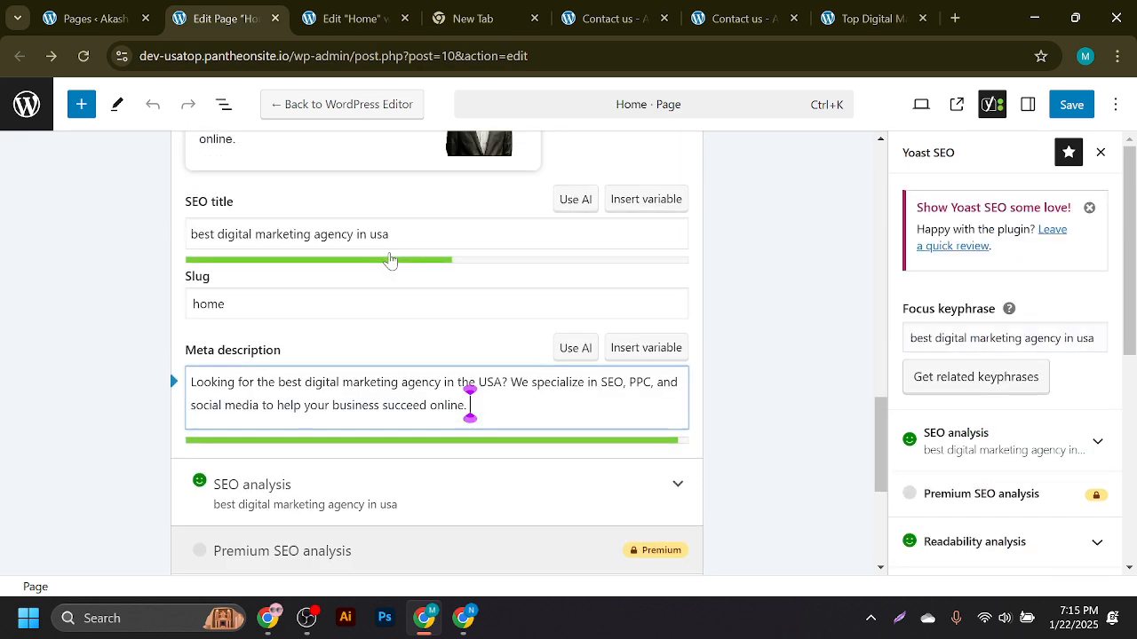
# - Save the page and expand Yoast's SEO analysis results
pyautogui.click(1072, 105)
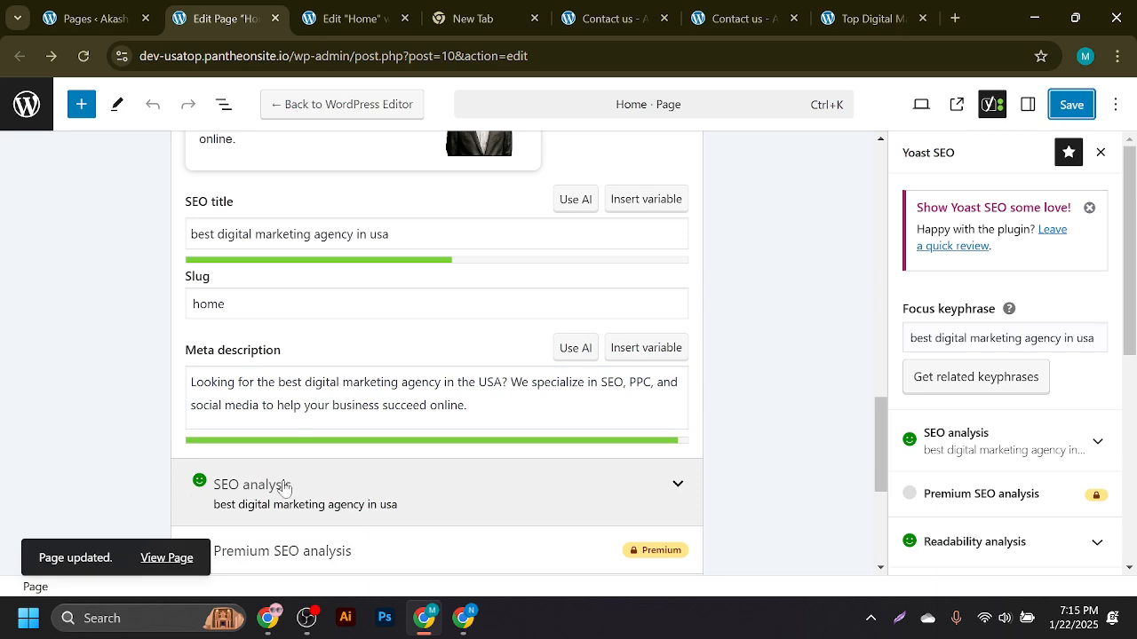
pyautogui.click(959, 435)
pyautogui.scroll(-6, 977, 399)
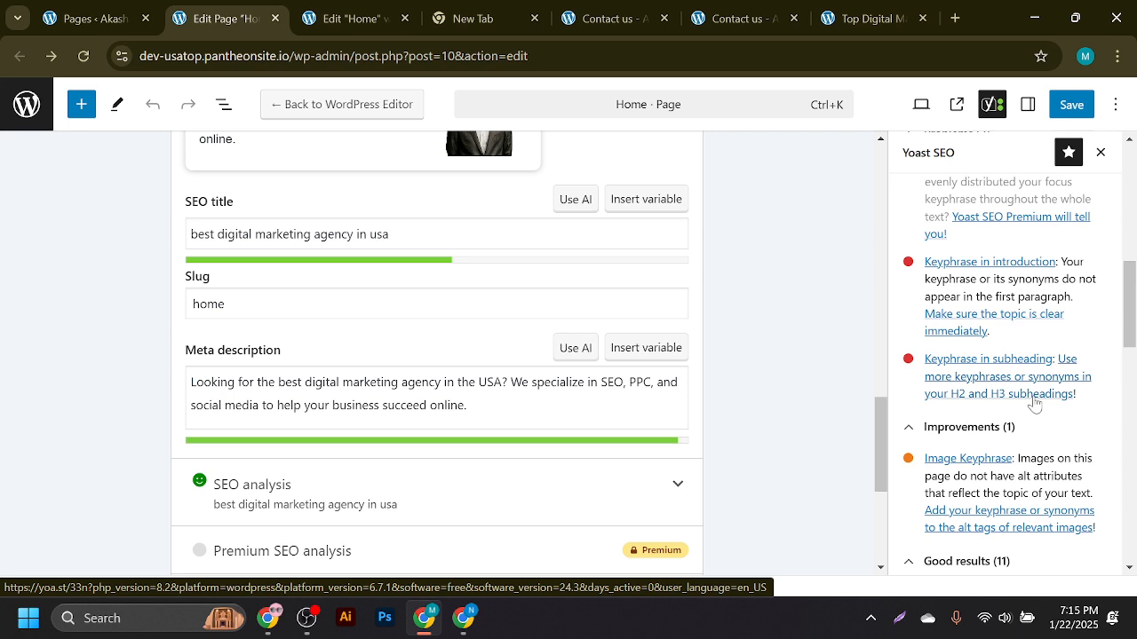
# - Start editing the My Portfolio heading in Elementor, trying a paste, then restore the original text
pyautogui.click(346, 18)
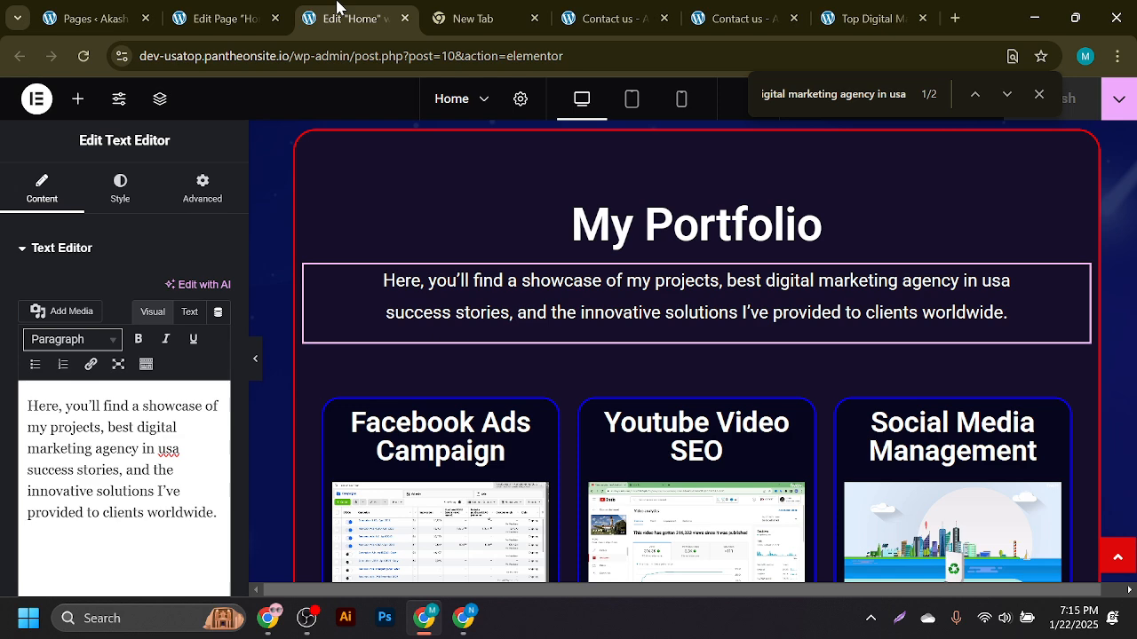
pyautogui.scroll(-5, 602, 275)
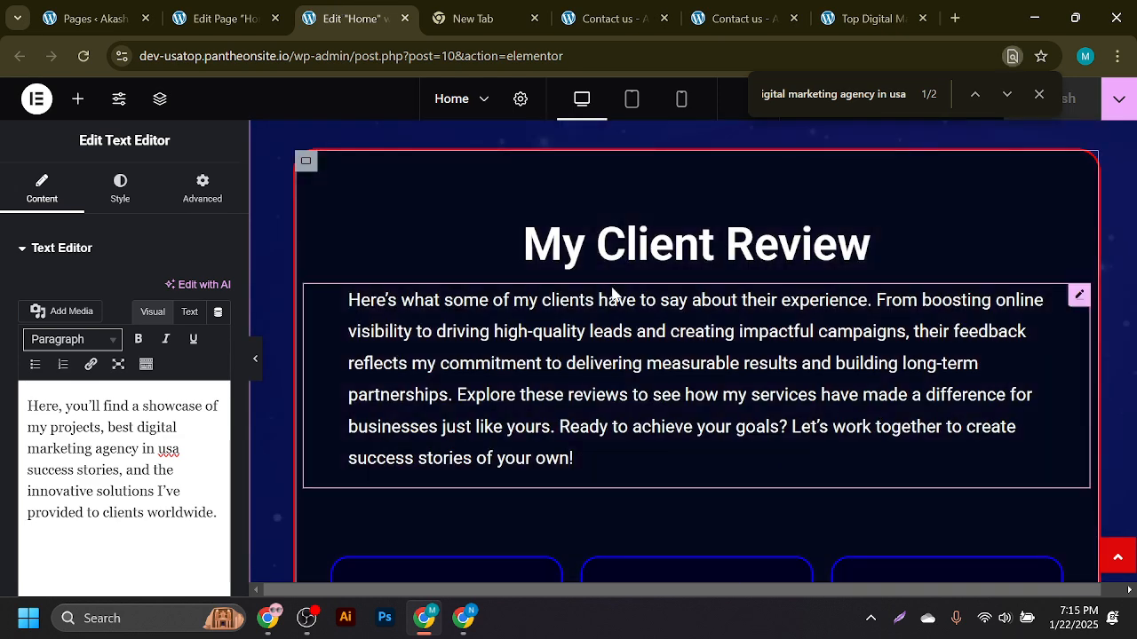
pyautogui.scroll(-5, 609, 286)
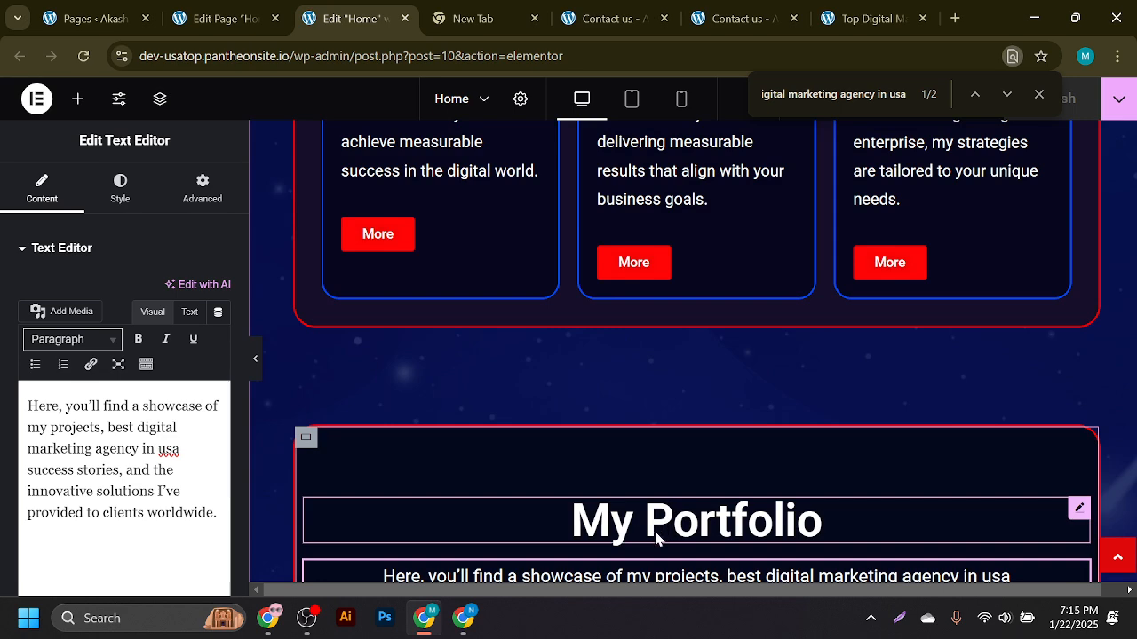
pyautogui.click(568, 533)
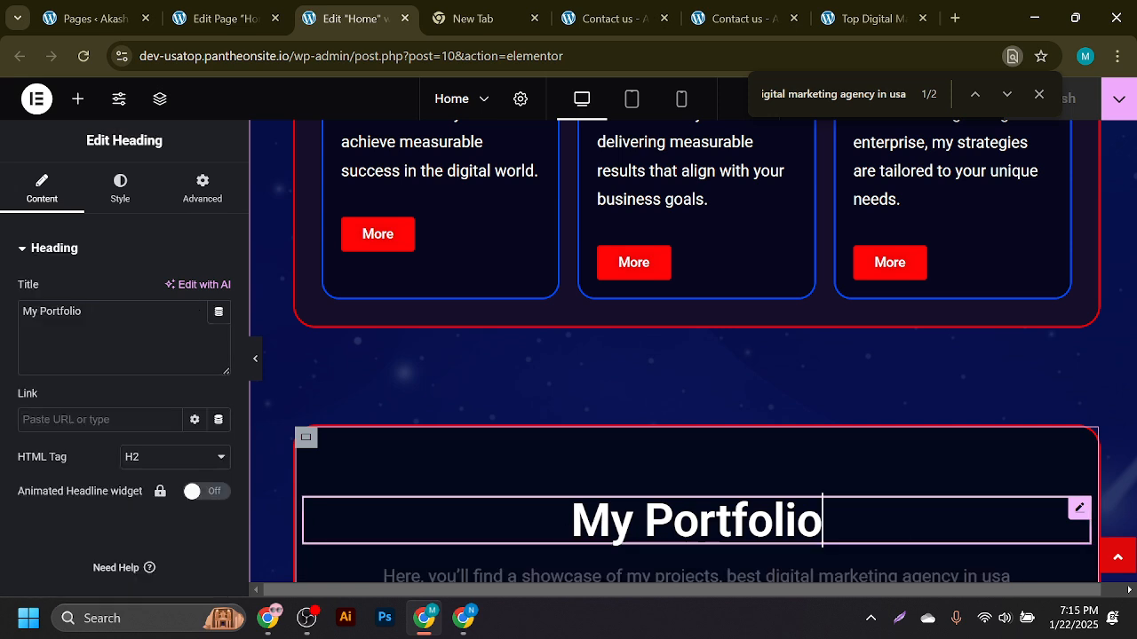
pyautogui.click(572, 521)
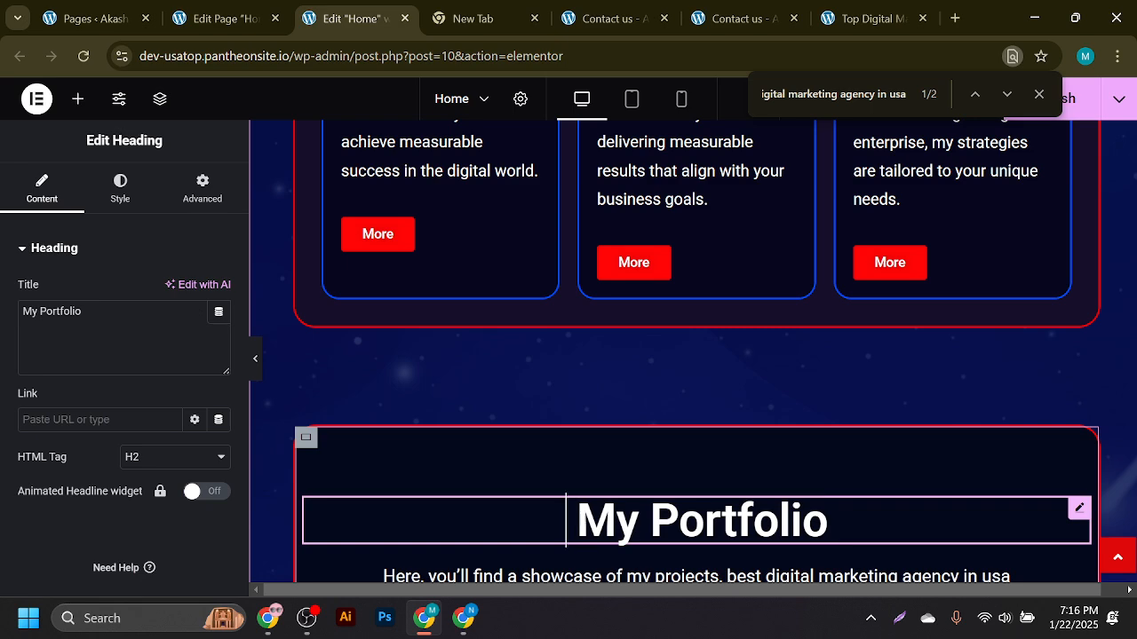
pyautogui.write('Looking for the best digital marketing agency in the USA? We specialize in SEO, PPC, and social media to help your business succeed online.')
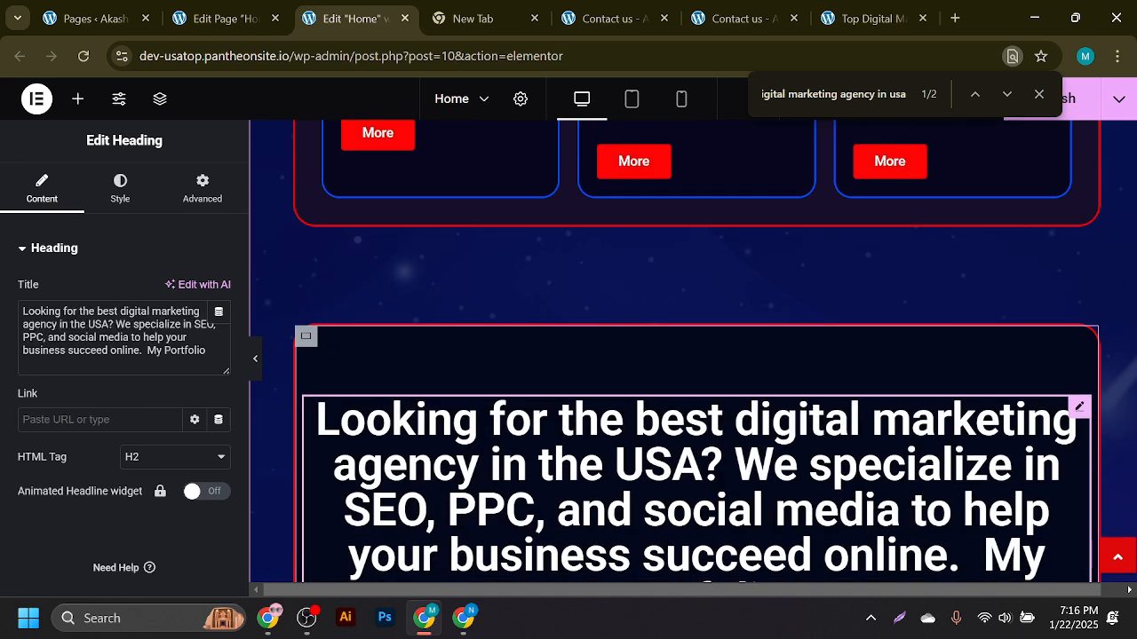
pyautogui.hotkey('ctrl', 'a')
pyautogui.press('super+c')
pyautogui.press('BackSpace')
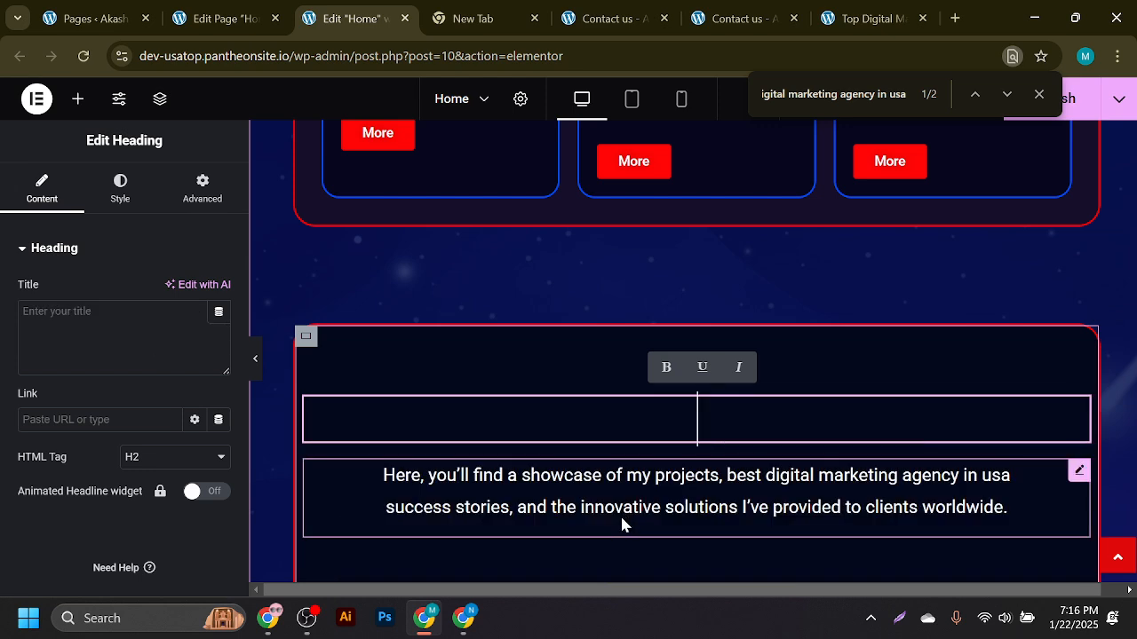
pyautogui.hotkey('ctrl', 'z')
pyautogui.hotkey('ctrl', 'z')
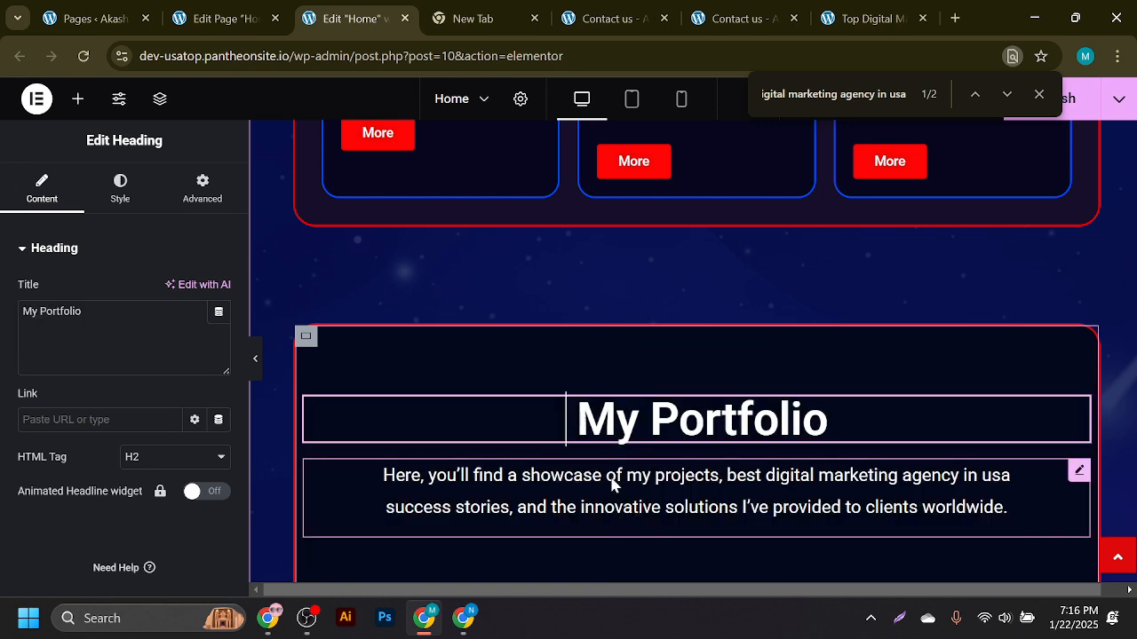
# - Insert the keyphrase before My Portfolio, capitalizing 'Best' and 'Digital'
pyautogui.press('super+v')
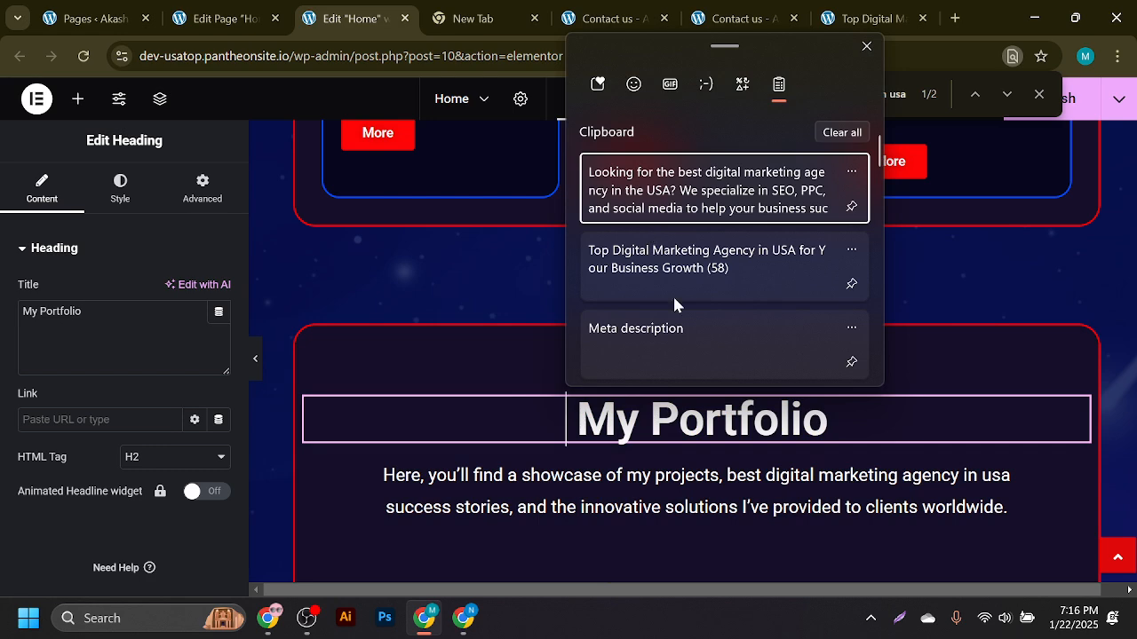
pyautogui.scroll(-2, 674, 294)
pyautogui.scroll(-2, 690, 306)
pyautogui.click(657, 225)
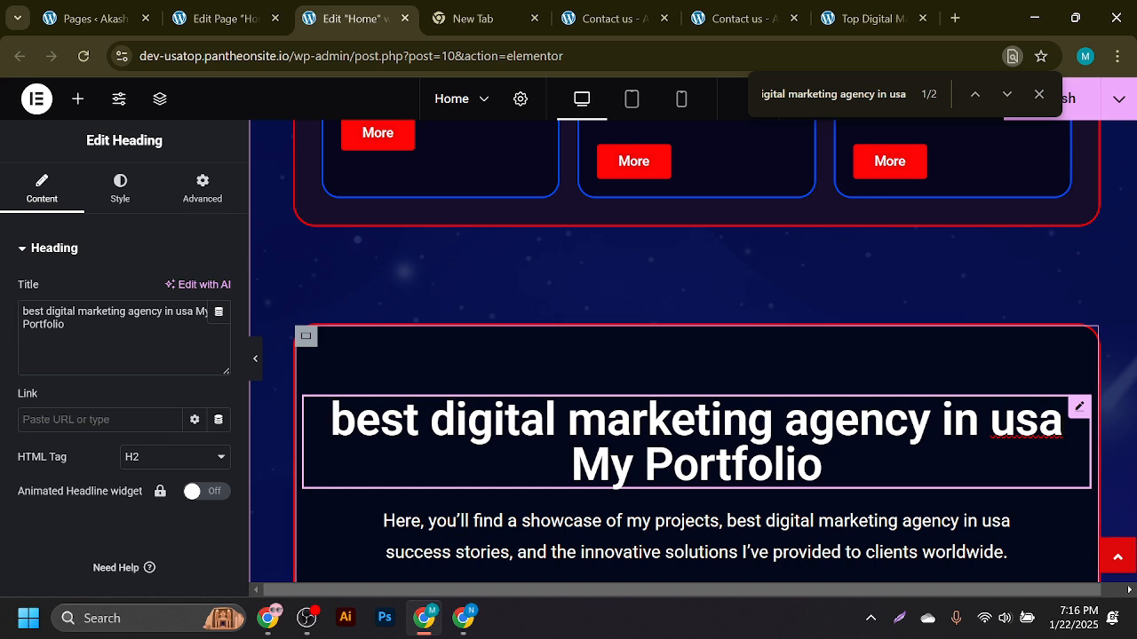
pyautogui.press('BackSpace')
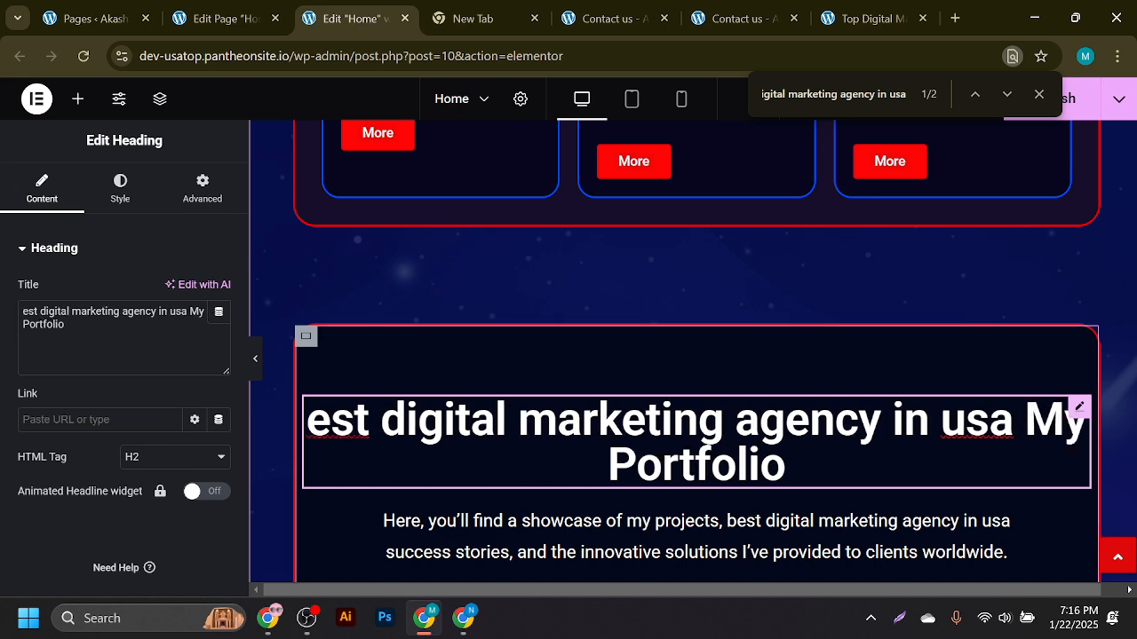
pyautogui.write('B')
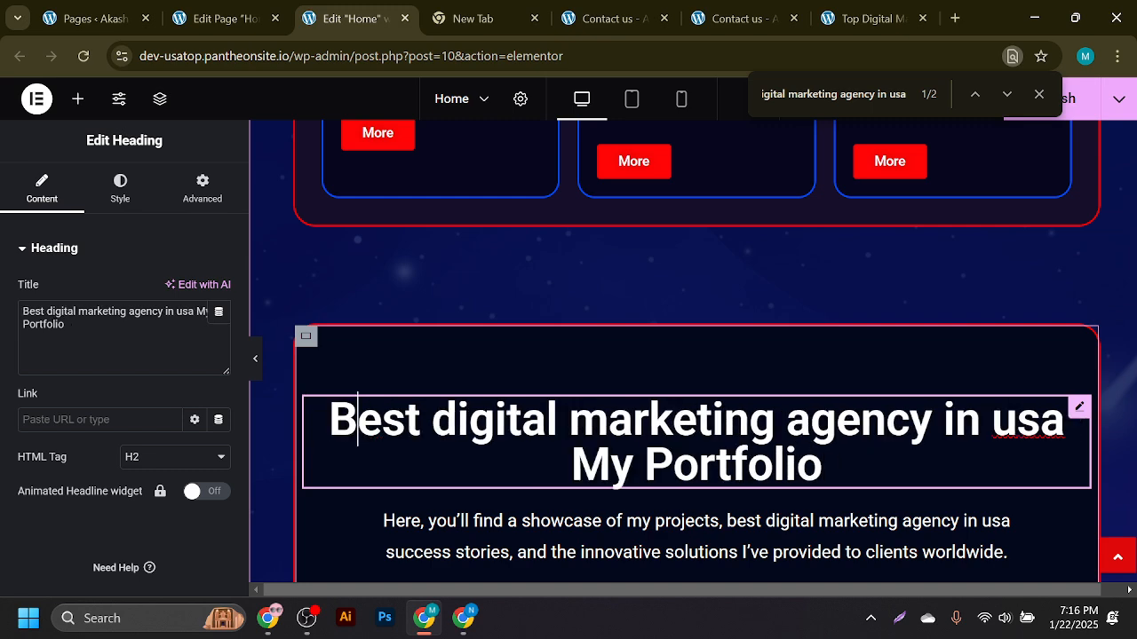
pyautogui.press('BackSpace')
pyautogui.write('G')
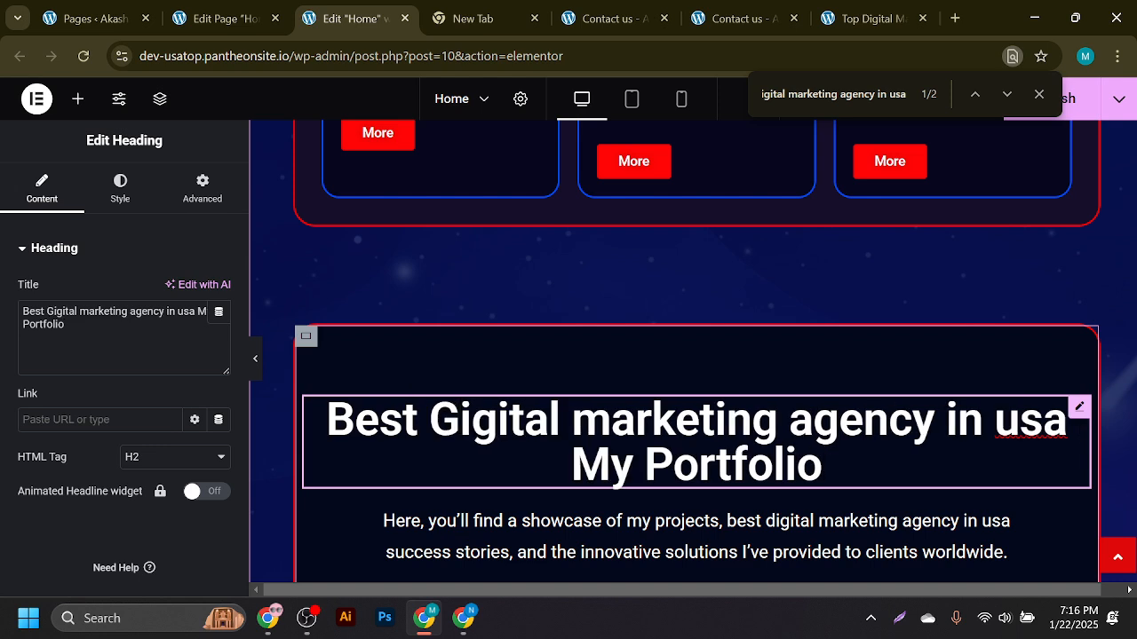
pyautogui.press('BackSpace')
pyautogui.write('D')
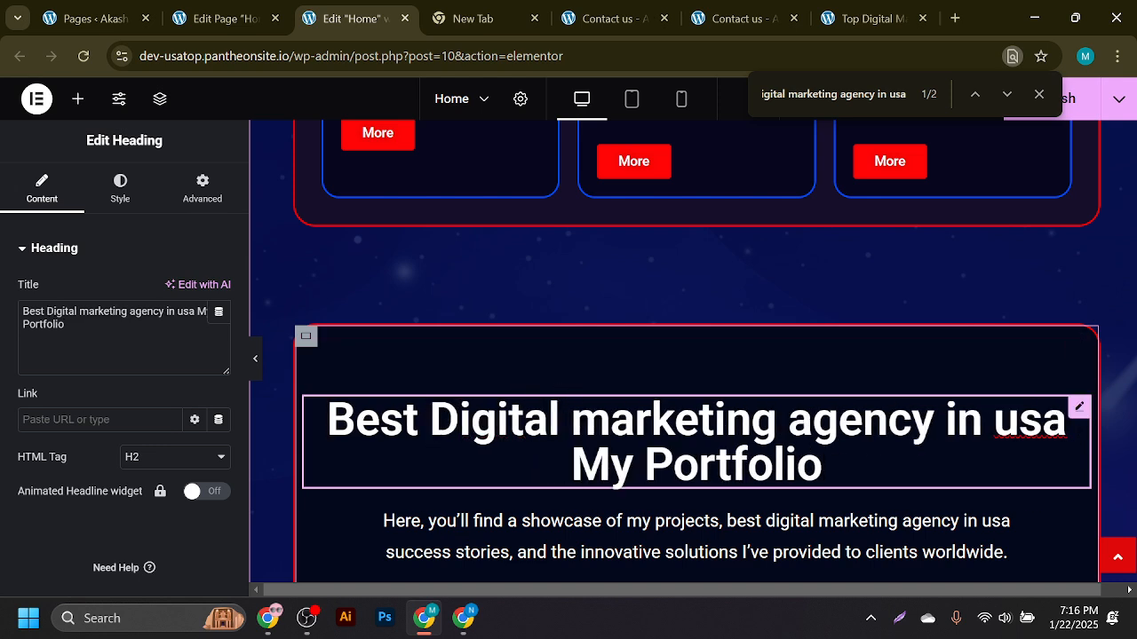
# - Capitalize 'Marketing', 'Agency' and 'USA' in the heading, then return to the WordPress editor
pyautogui.press('BackSpace')
pyautogui.write('M')
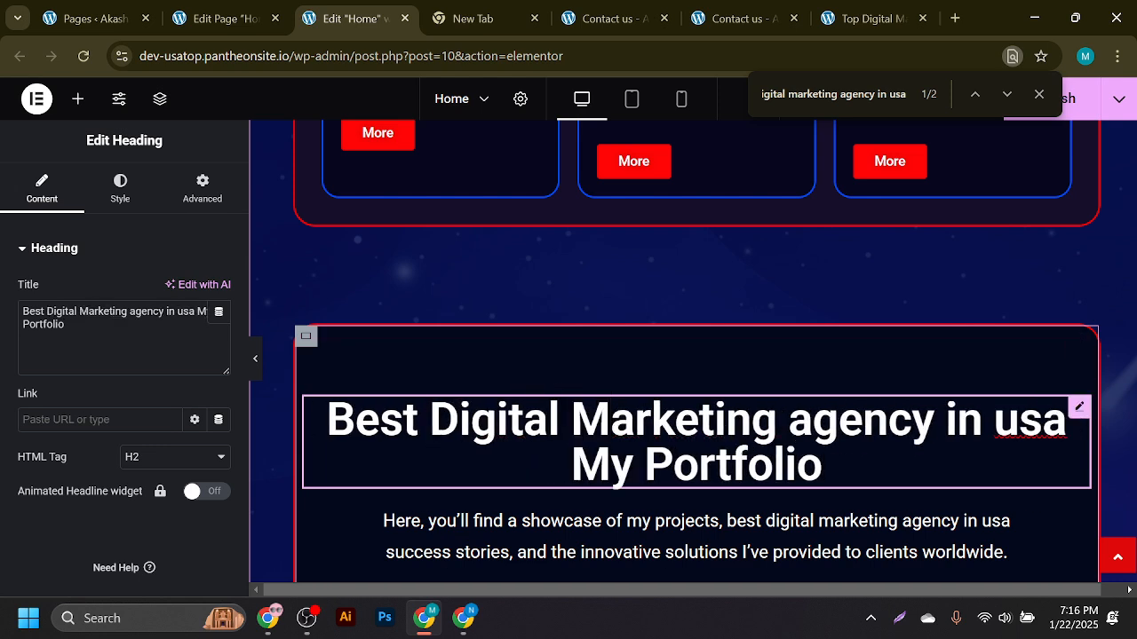
pyautogui.press('BackSpace')
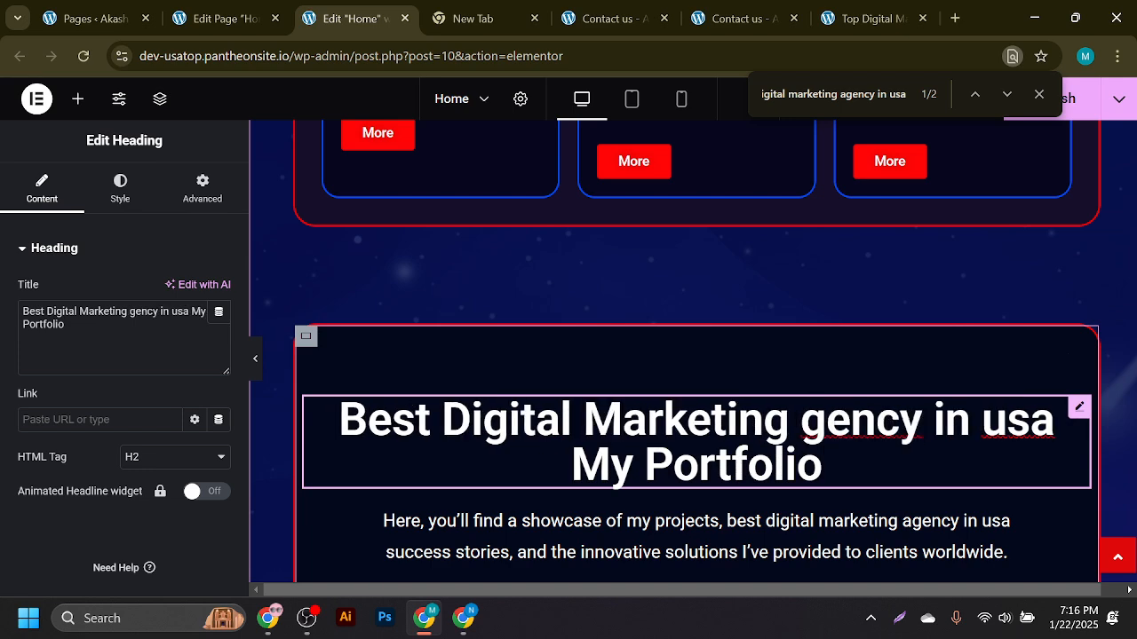
pyautogui.write('A')
pyautogui.doubleClick(1033, 421)
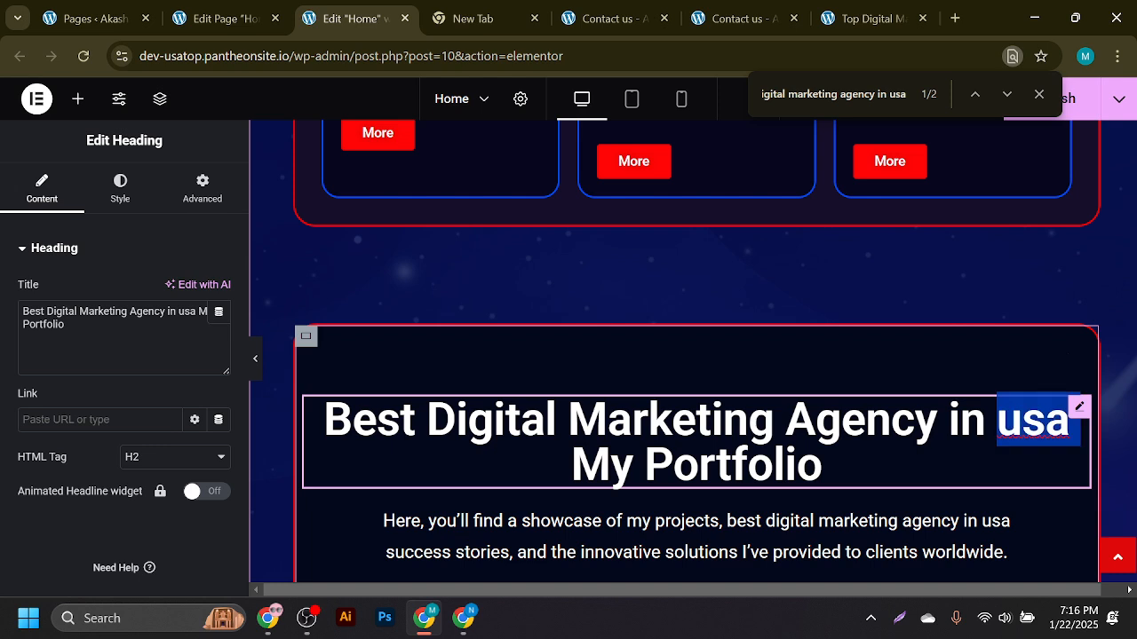
pyautogui.write('USA')
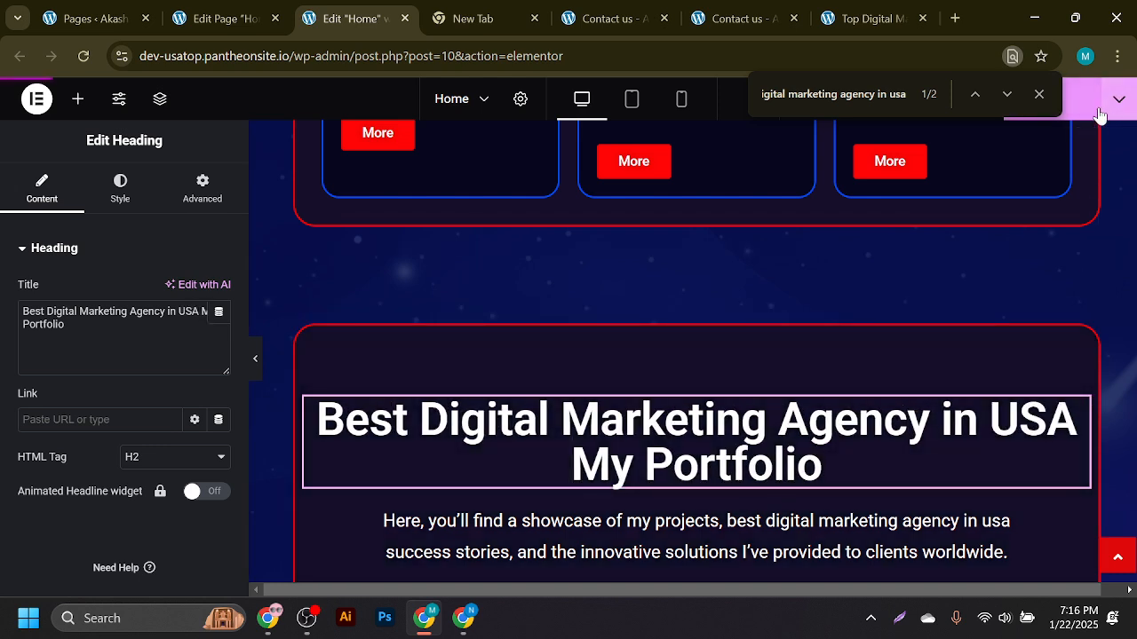
pyautogui.click(227, 18)
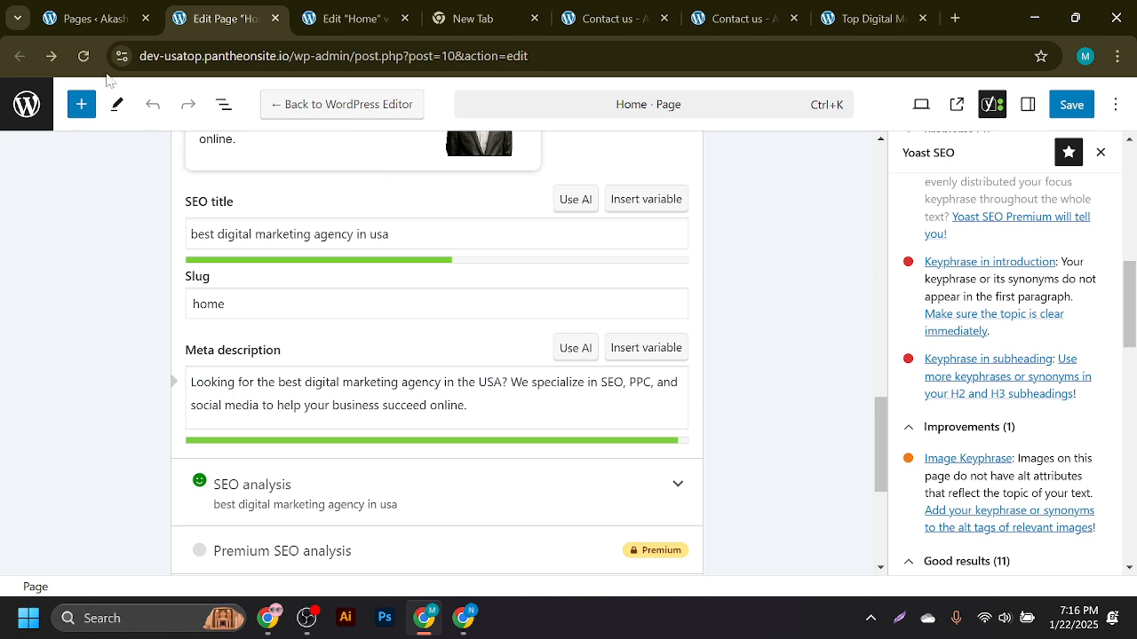
# - Reload the editor and fill the focus keyphrase with 'best digital marketing agency in usa'
pyautogui.click(84, 56)
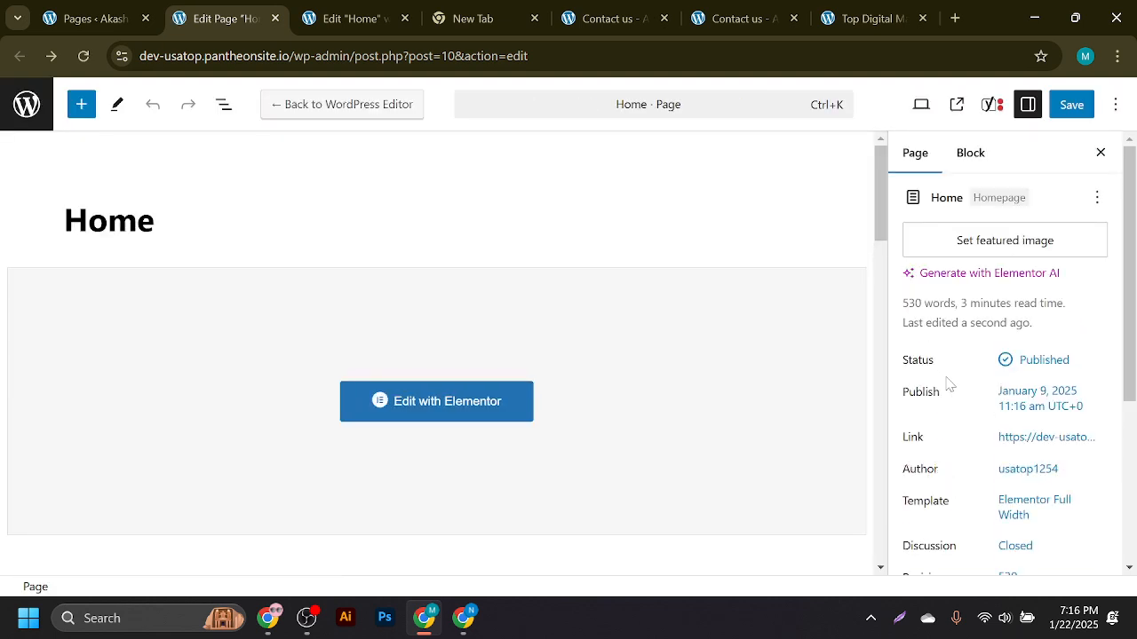
pyautogui.scroll(-5, 794, 456)
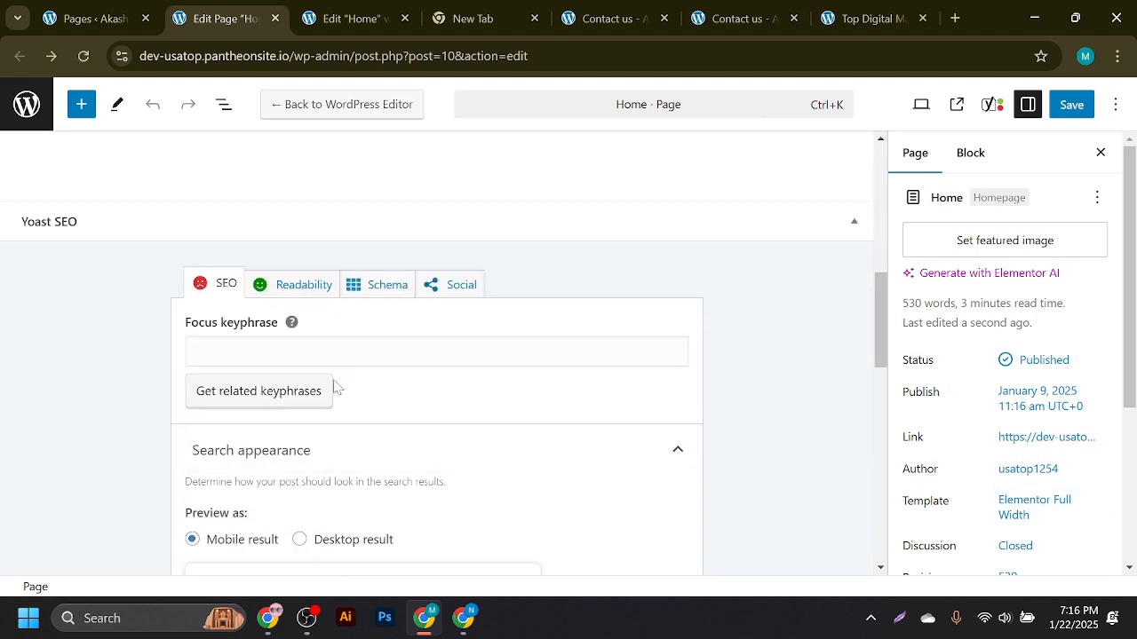
pyautogui.click(338, 352)
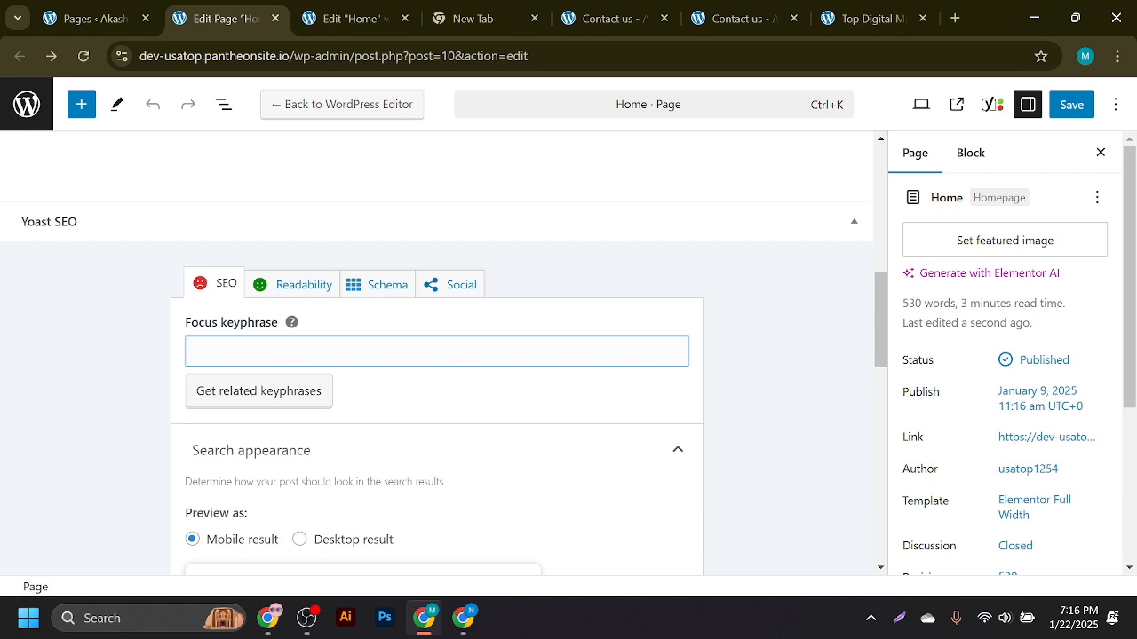
pyautogui.write('best digital marketing agency in usa')
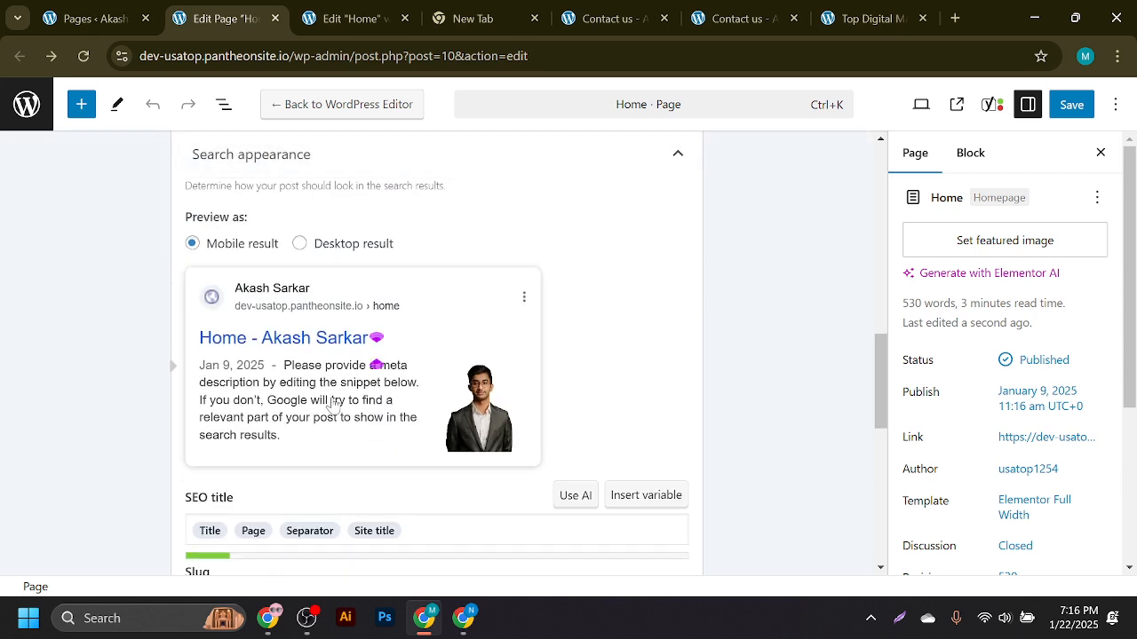
# - Replace the SEO title with the saved headline and paste the saved meta description
pyautogui.scroll(-3, 363, 450)
pyautogui.scroll(-3, 355, 425)
pyautogui.click(407, 233)
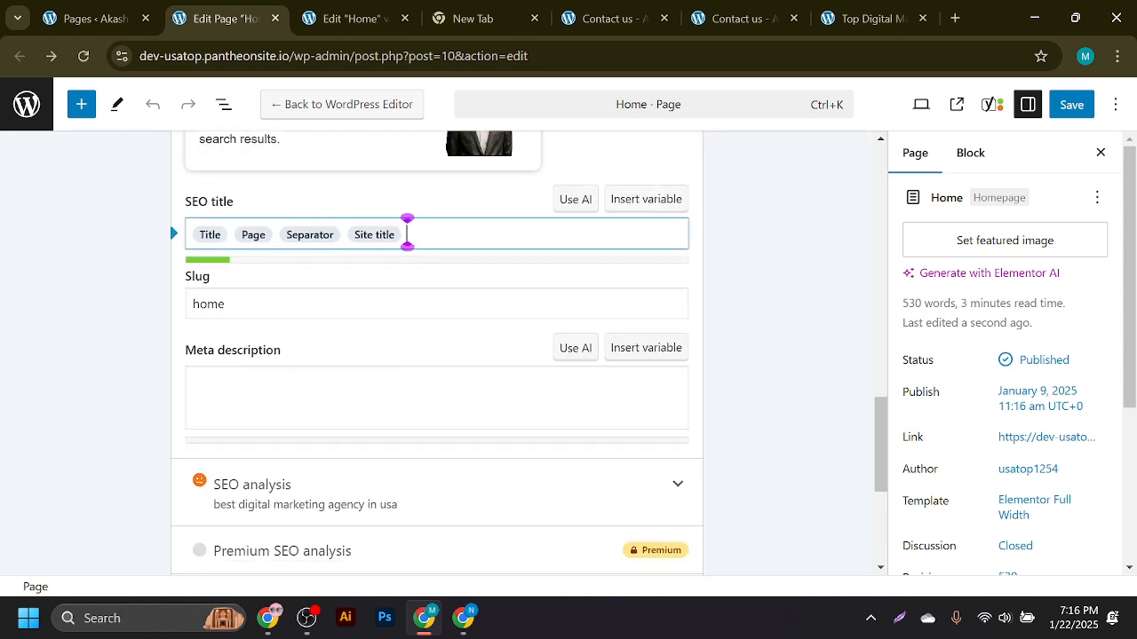
pyautogui.hotkey('ctrl', 'a')
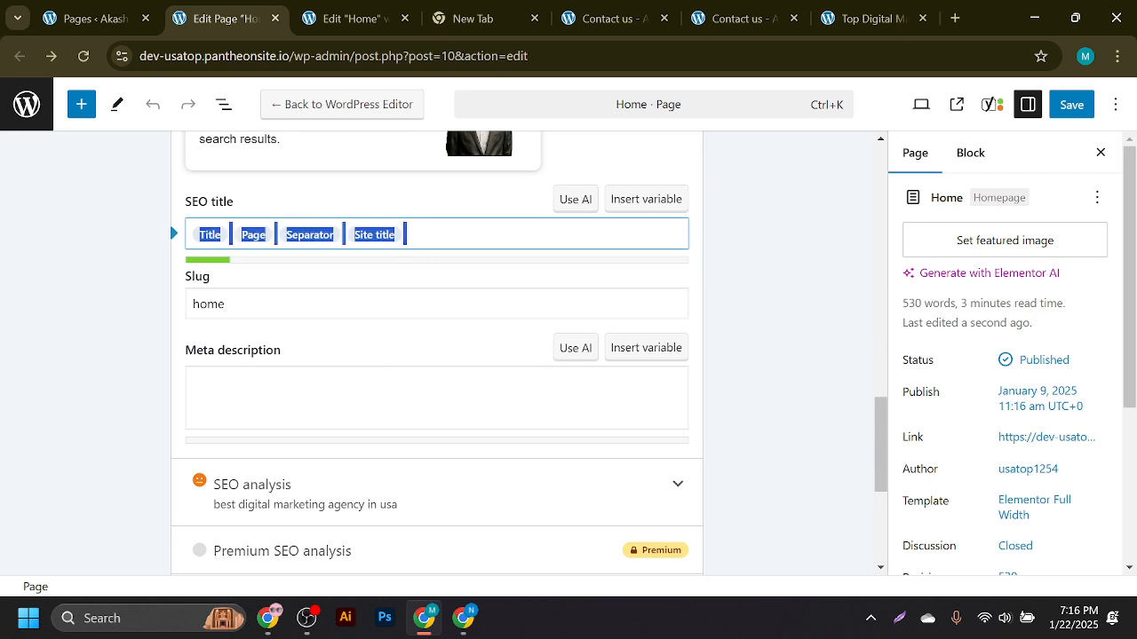
pyautogui.press('super+v')
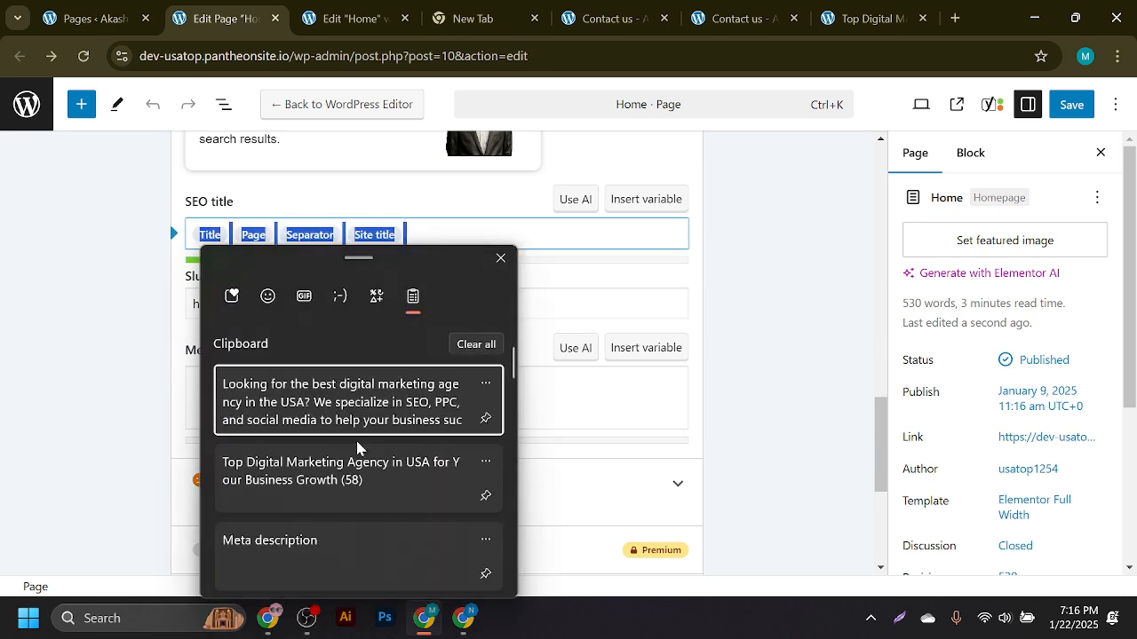
pyautogui.click(359, 480)
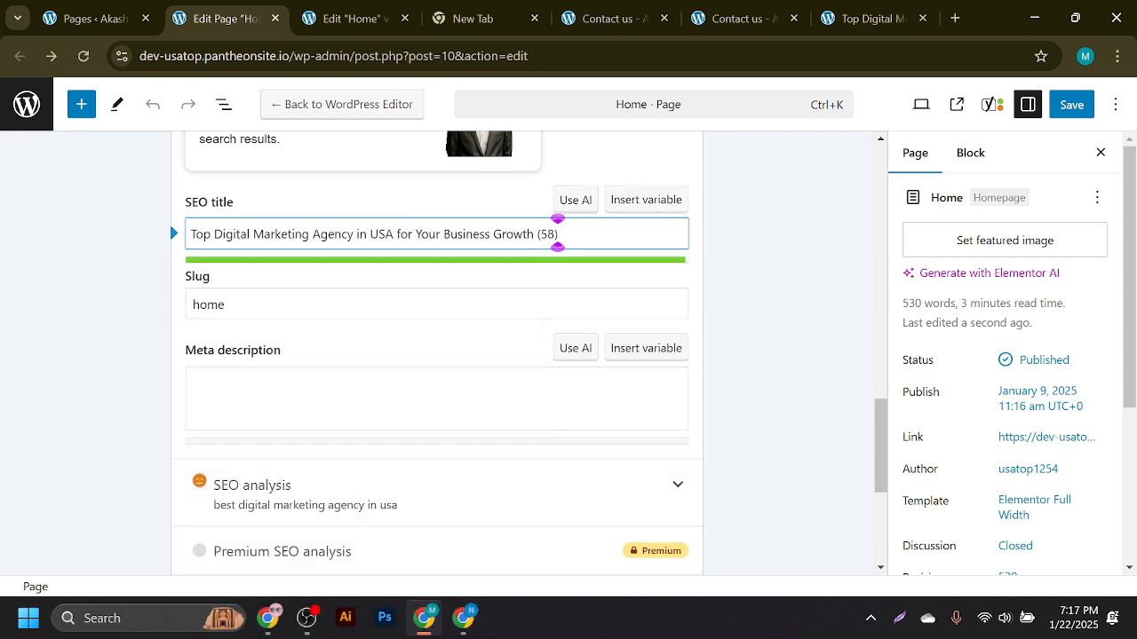
pyautogui.click(355, 398)
pyautogui.press('super+v')
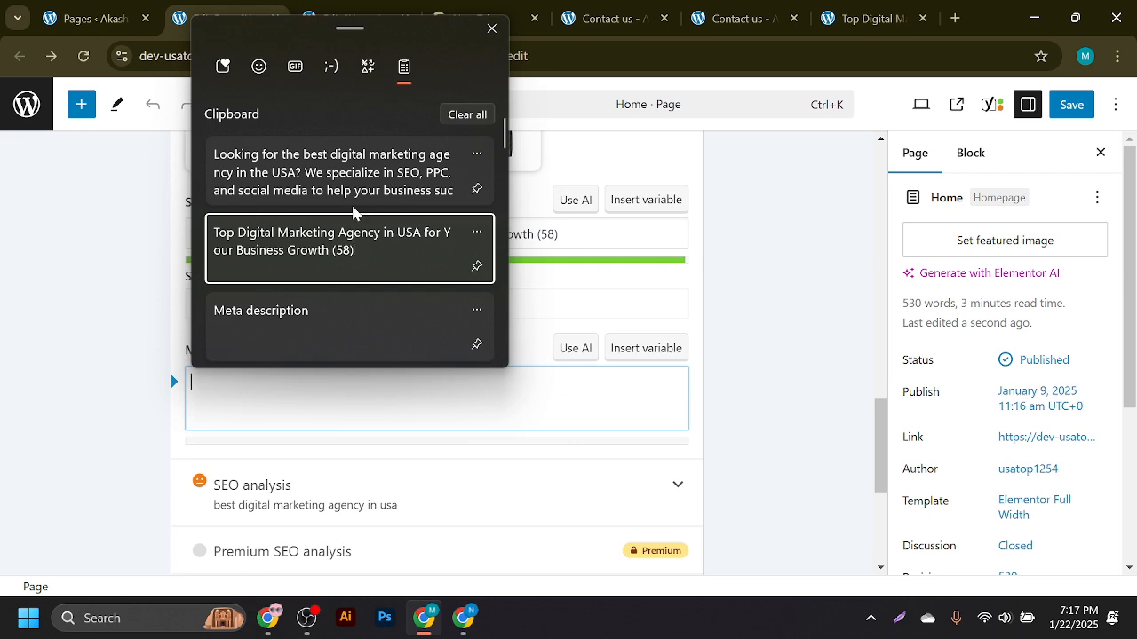
pyautogui.click(349, 195)
# - Trim the trailing '(58)' character count from the end of the SEO title
pyautogui.scroll(-3, 645, 467)
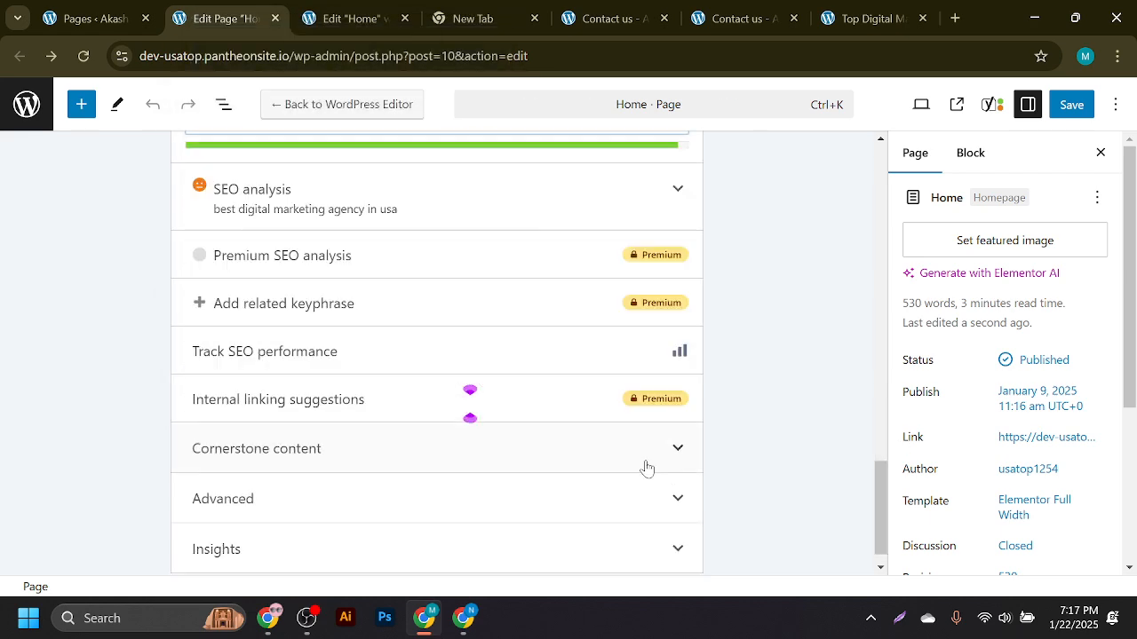
pyautogui.scroll(6, 533, 257)
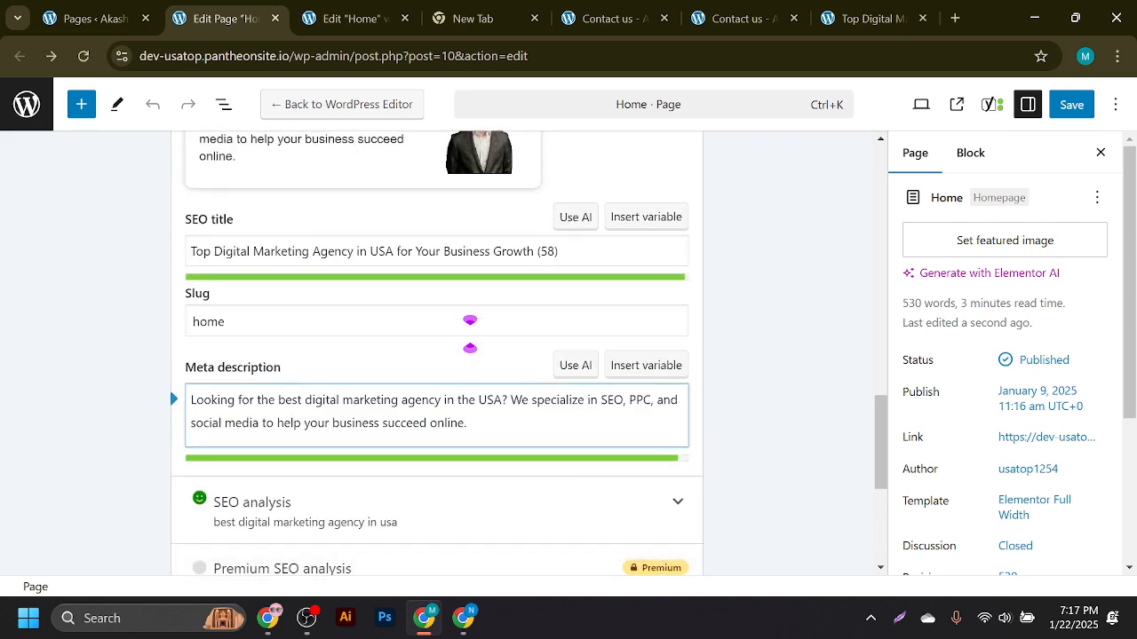
pyautogui.click(558, 530)
pyautogui.press('BackSpace')
pyautogui.press('BackSpace')
pyautogui.press('BackSpace')
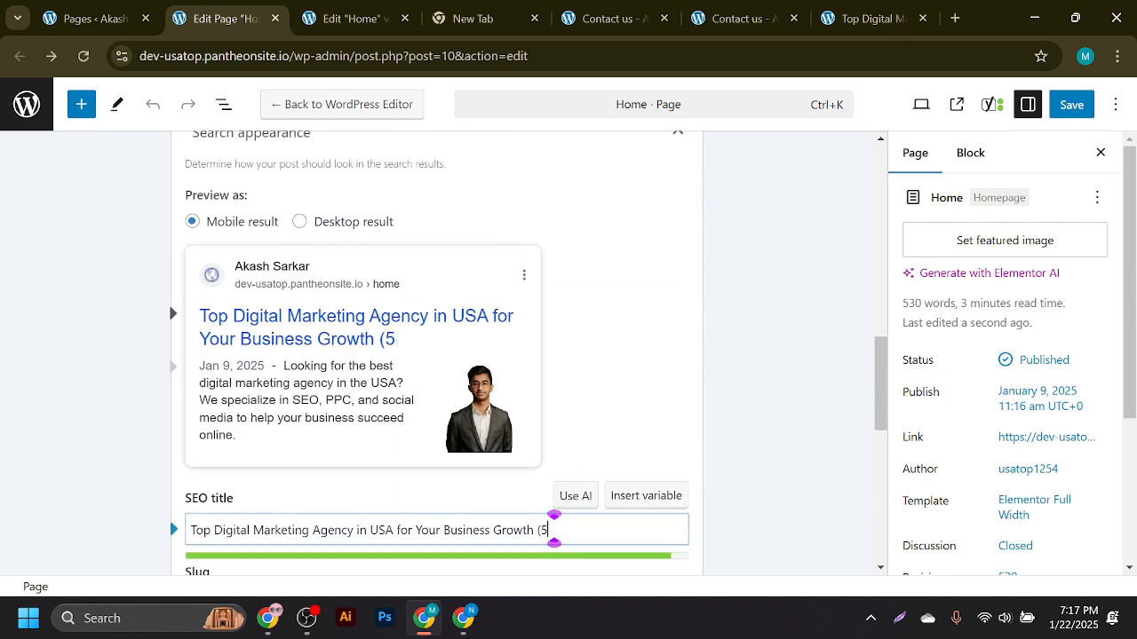
pyautogui.press('BackSpace')
# - Save the page and bring up the Yoast SEO sidebar
pyautogui.scroll(3, 764, 348)
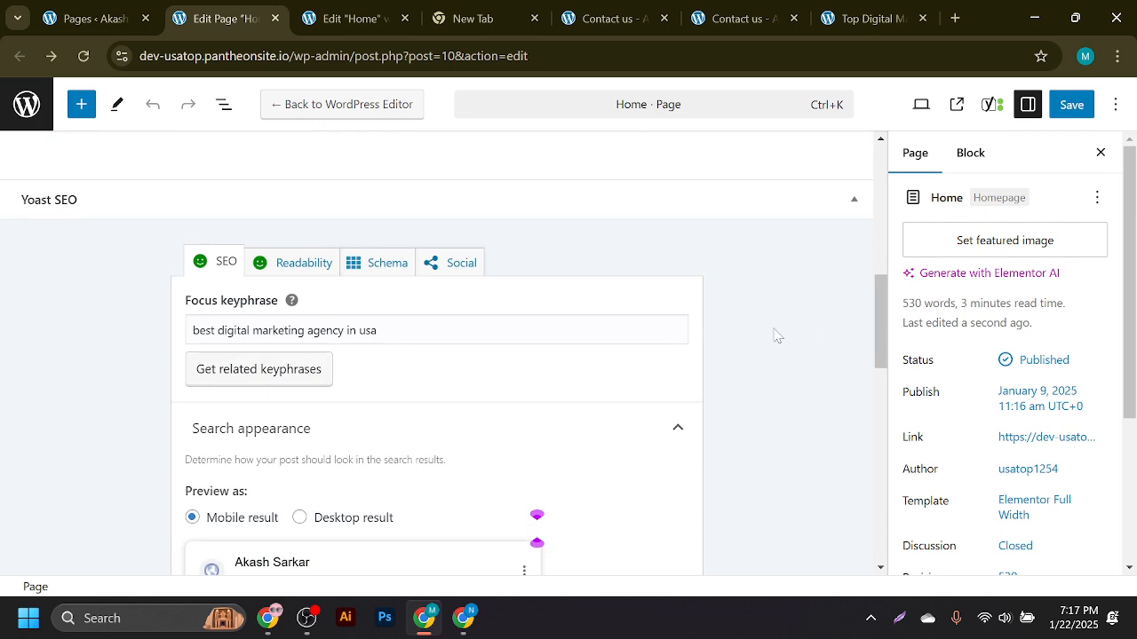
pyautogui.scroll(-6, 778, 336)
pyautogui.scroll(-3, 433, 487)
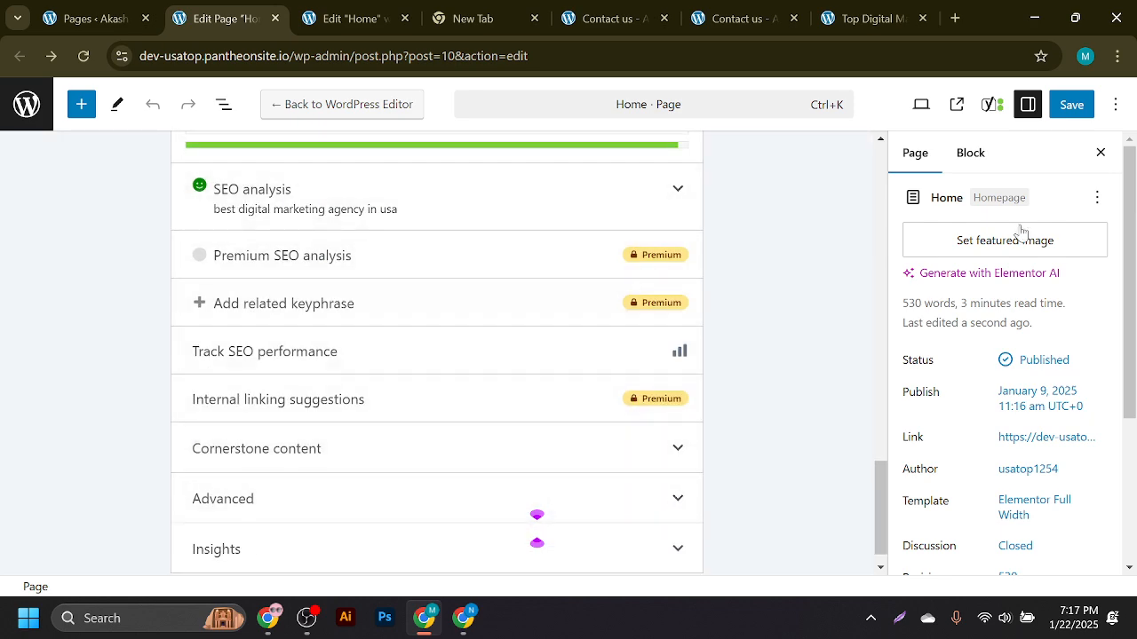
pyautogui.click(1053, 108)
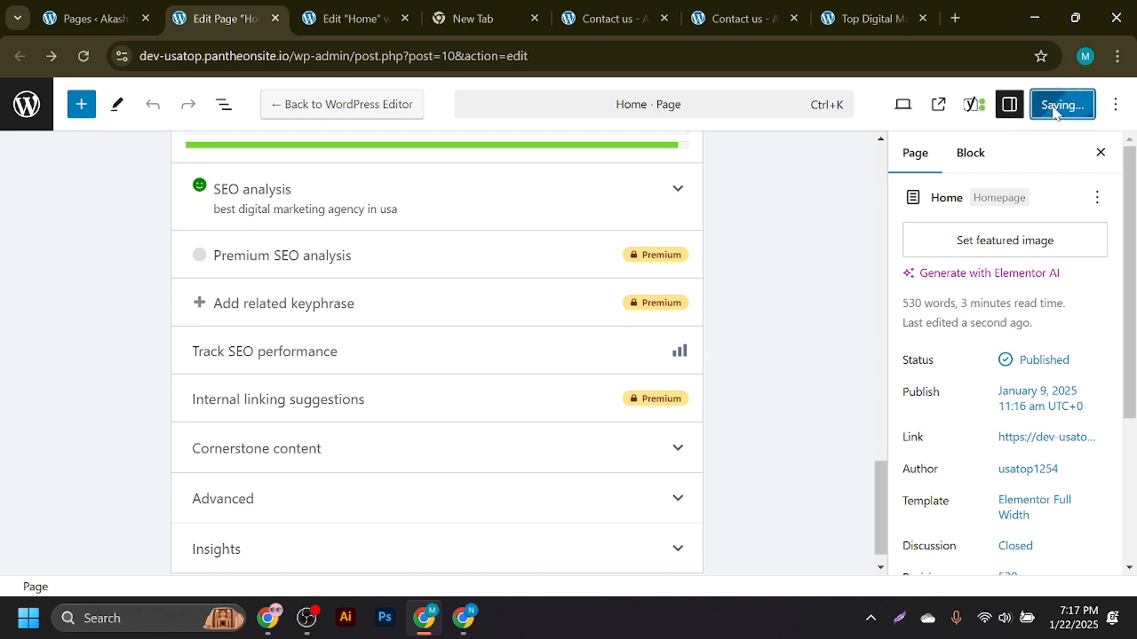
pyautogui.scroll(5, 802, 312)
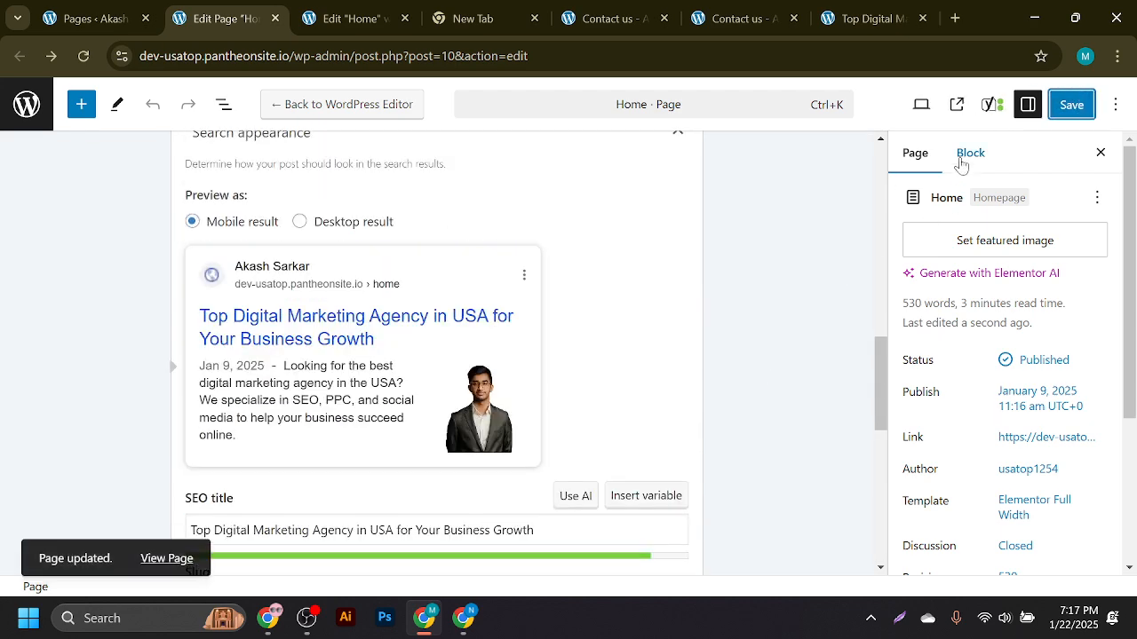
pyautogui.click(986, 108)
# - Set the keyphrase heading's HTML tag to H3 in Elementor, update it, and save the WordPress page
pyautogui.click(977, 435)
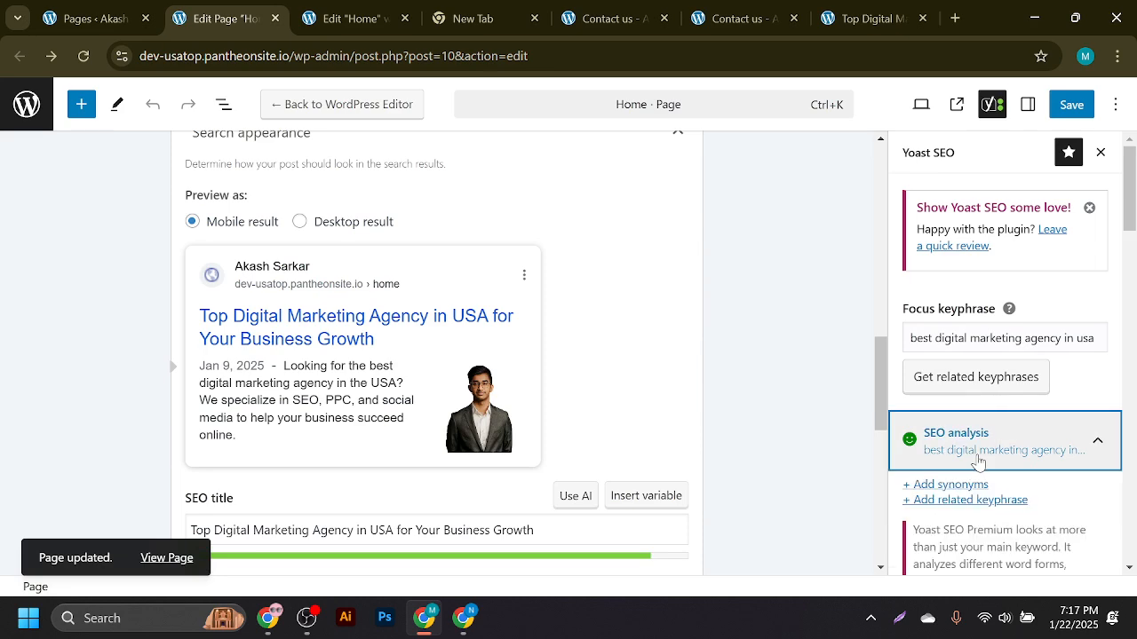
pyautogui.scroll(-5, 981, 381)
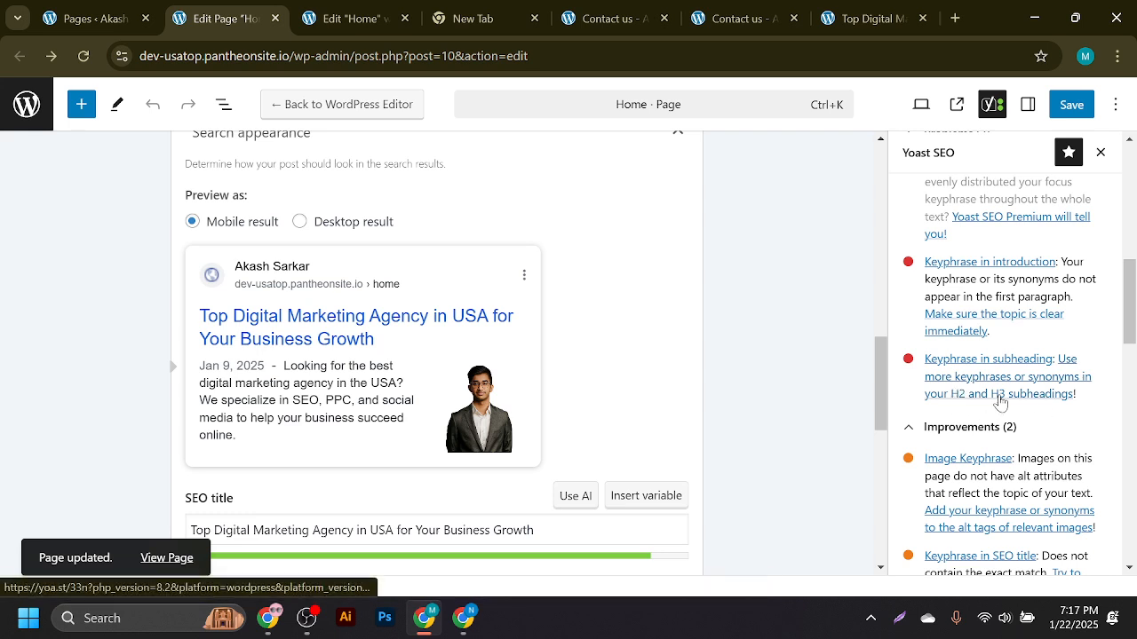
pyautogui.click(364, 18)
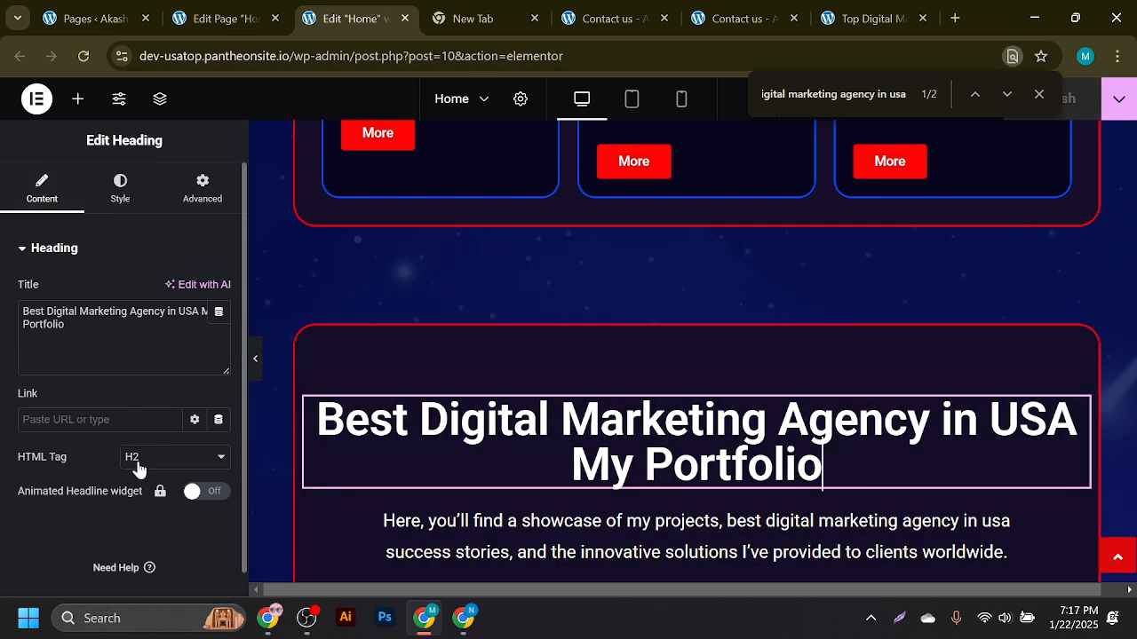
pyautogui.click(137, 468)
pyautogui.click(144, 308)
pyautogui.click(1078, 116)
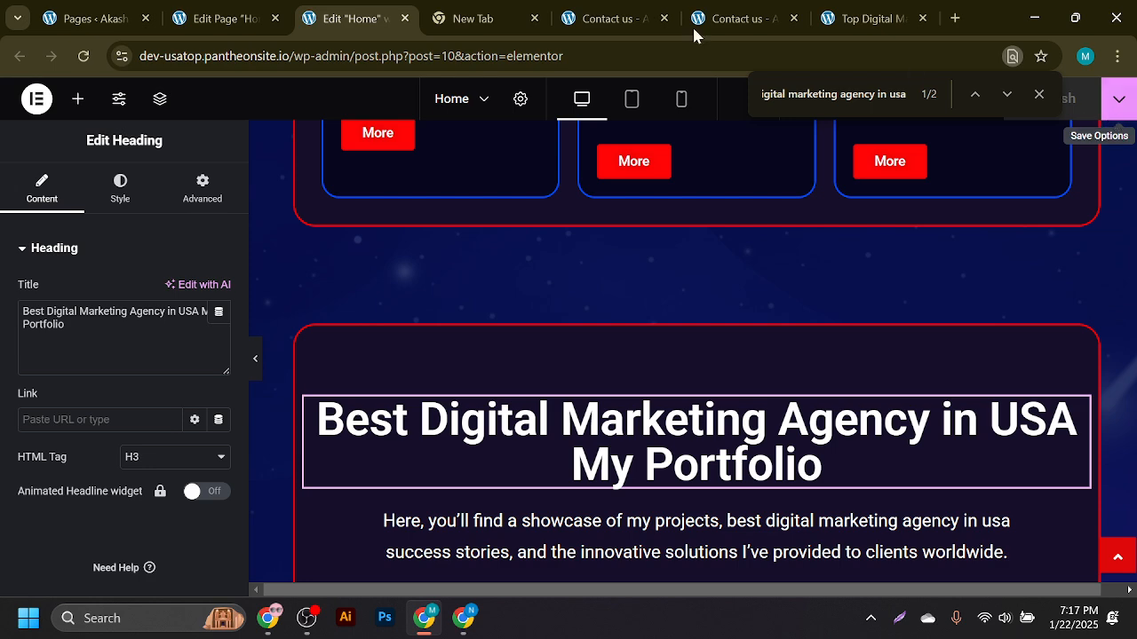
pyautogui.click(222, 18)
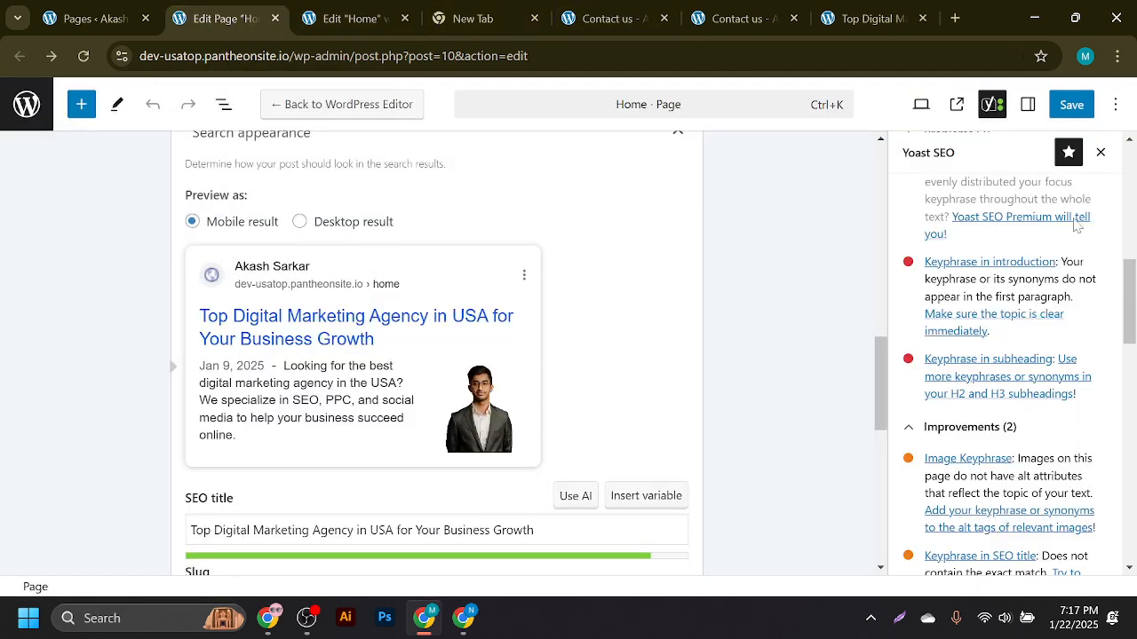
pyautogui.click(1066, 110)
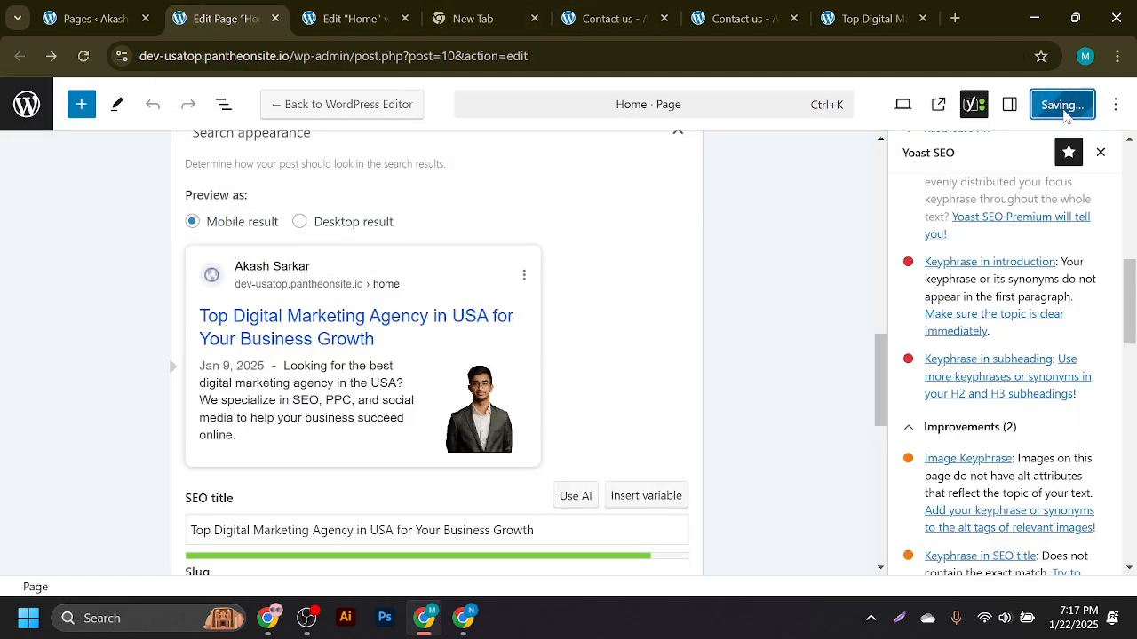
# - Reload the editor and review Yoast's SEO analysis, including the missing image alt keyphrase
pyautogui.click(84, 58)
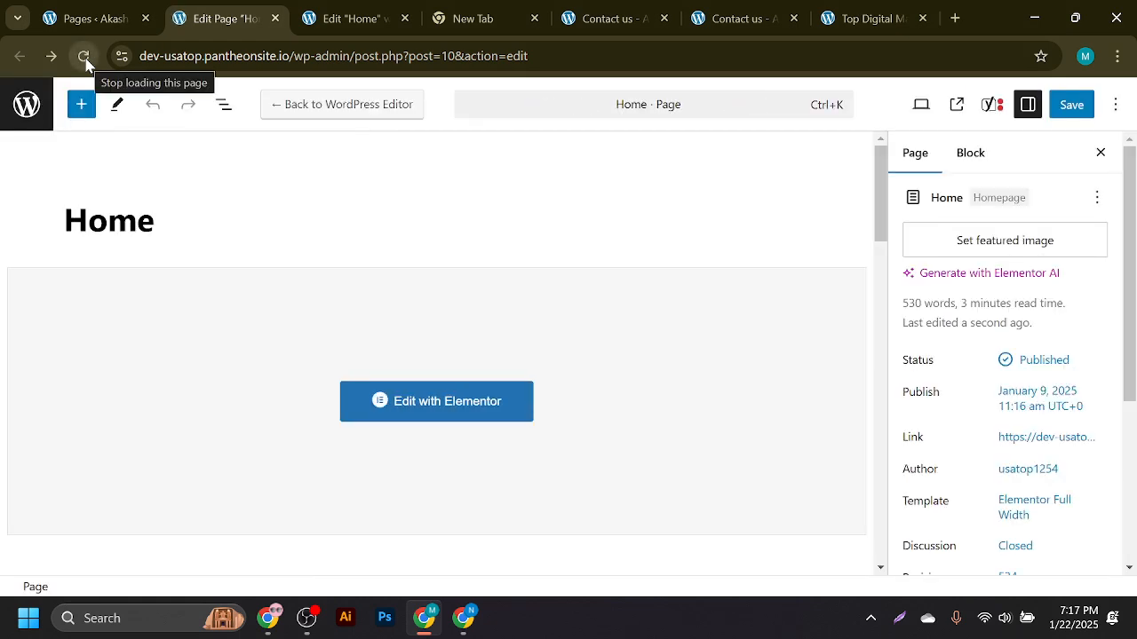
pyautogui.click(992, 104)
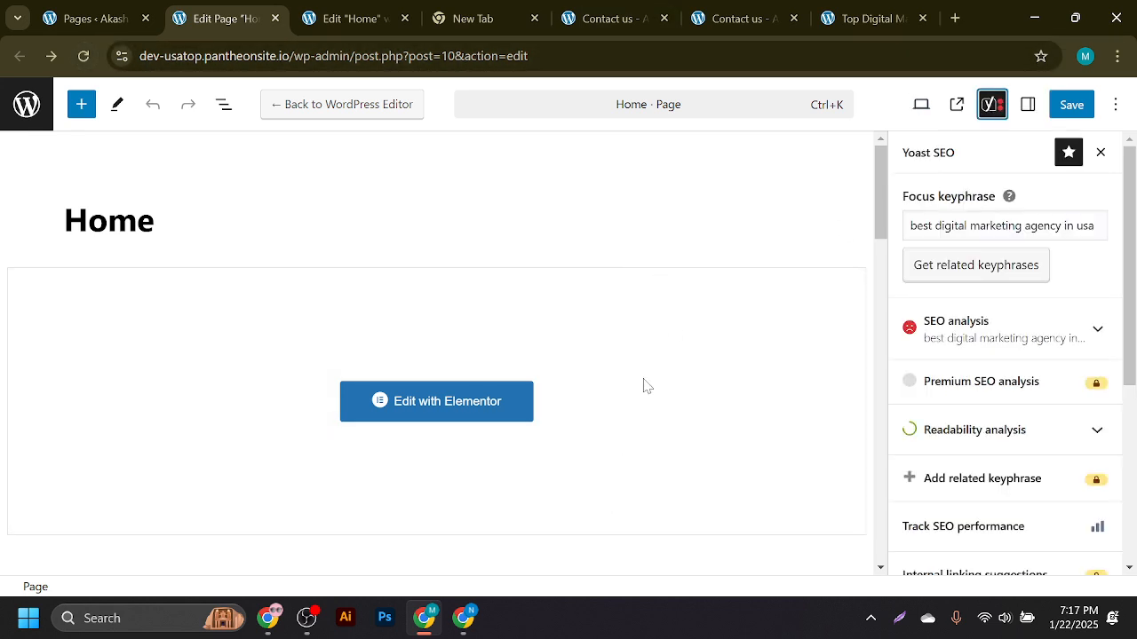
pyautogui.scroll(-6, 646, 386)
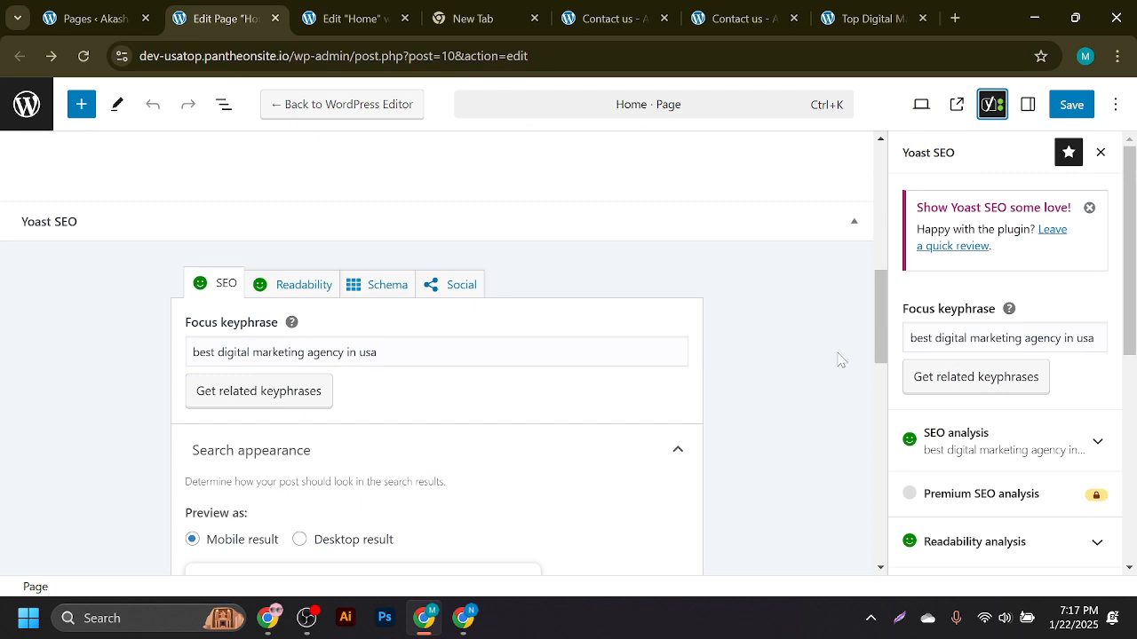
pyautogui.scroll(-8, 604, 368)
pyautogui.click(971, 449)
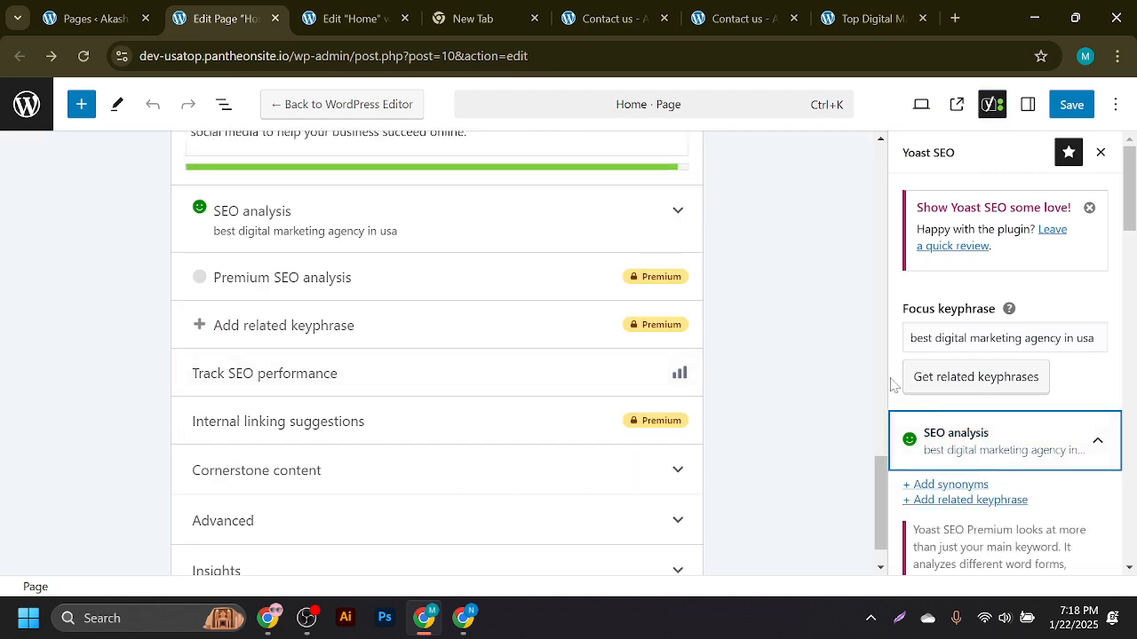
pyautogui.scroll(-5, 1012, 400)
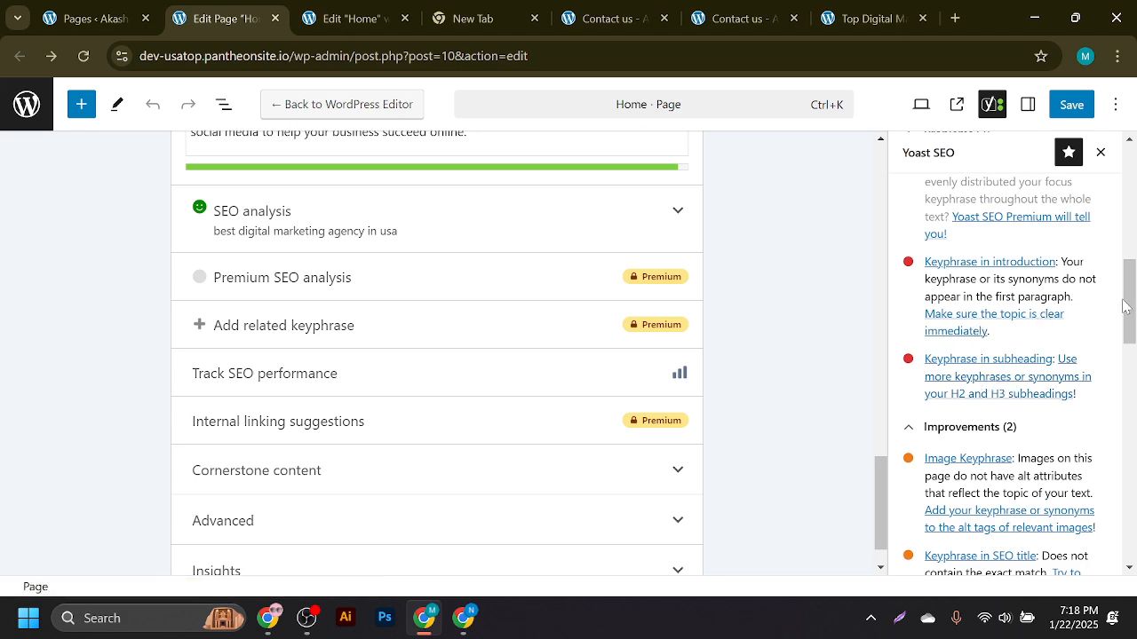
pyautogui.scroll(-3, 1124, 307)
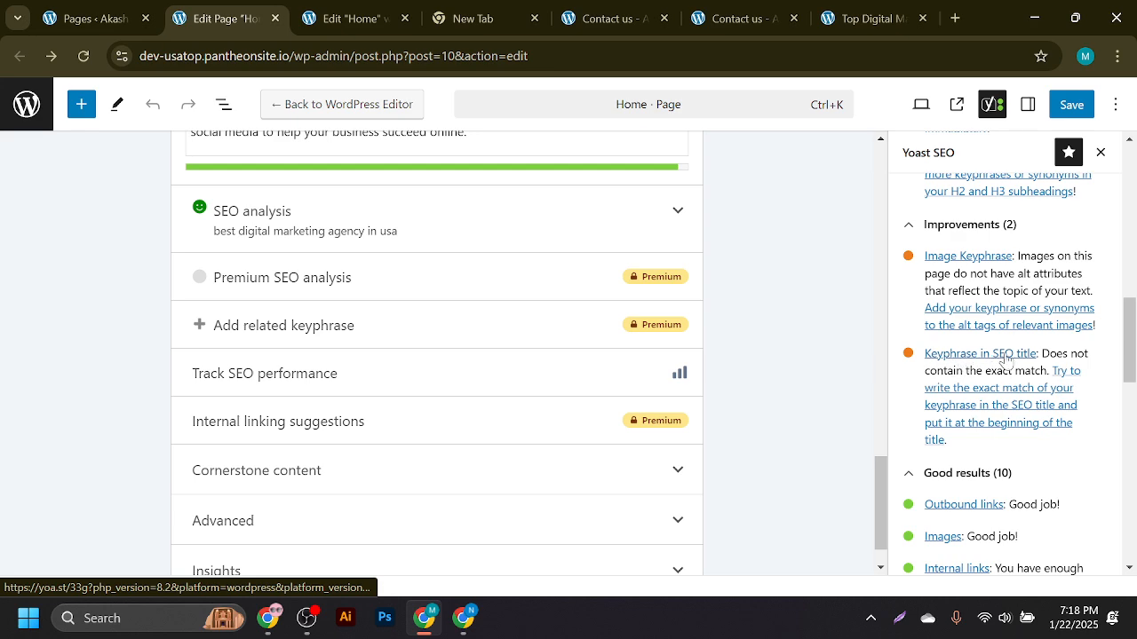
pyautogui.scroll(16, 409, 417)
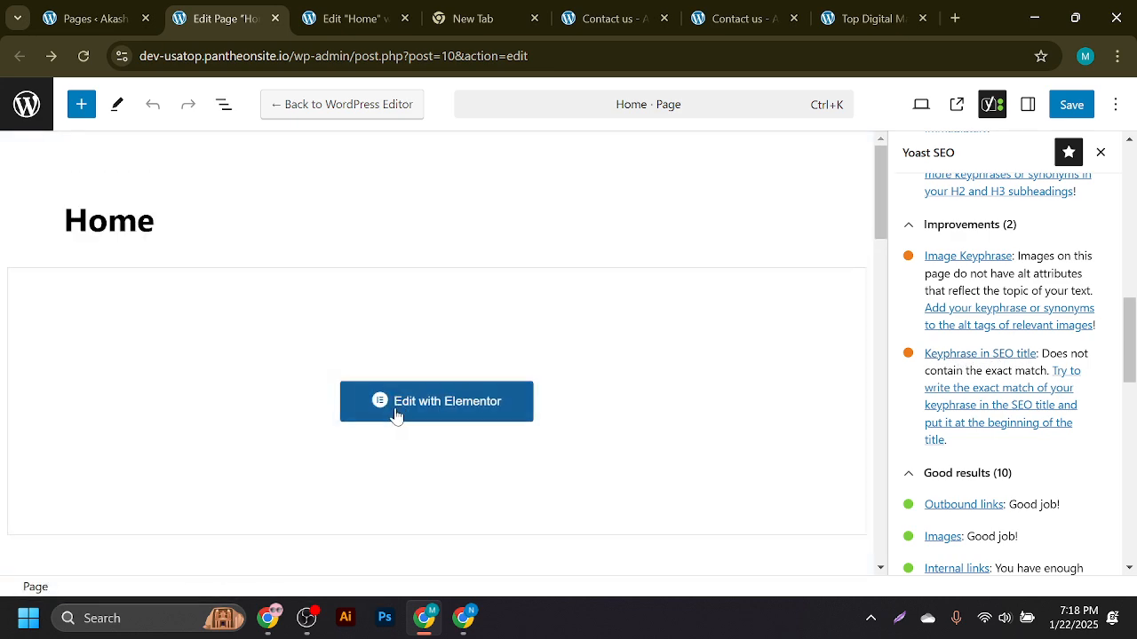
pyautogui.scroll(-6, 384, 414)
pyautogui.scroll(6, 384, 413)
# - Compare the Elementor page against Yoast's results, ending back in the Elementor editor
pyautogui.click(308, 16)
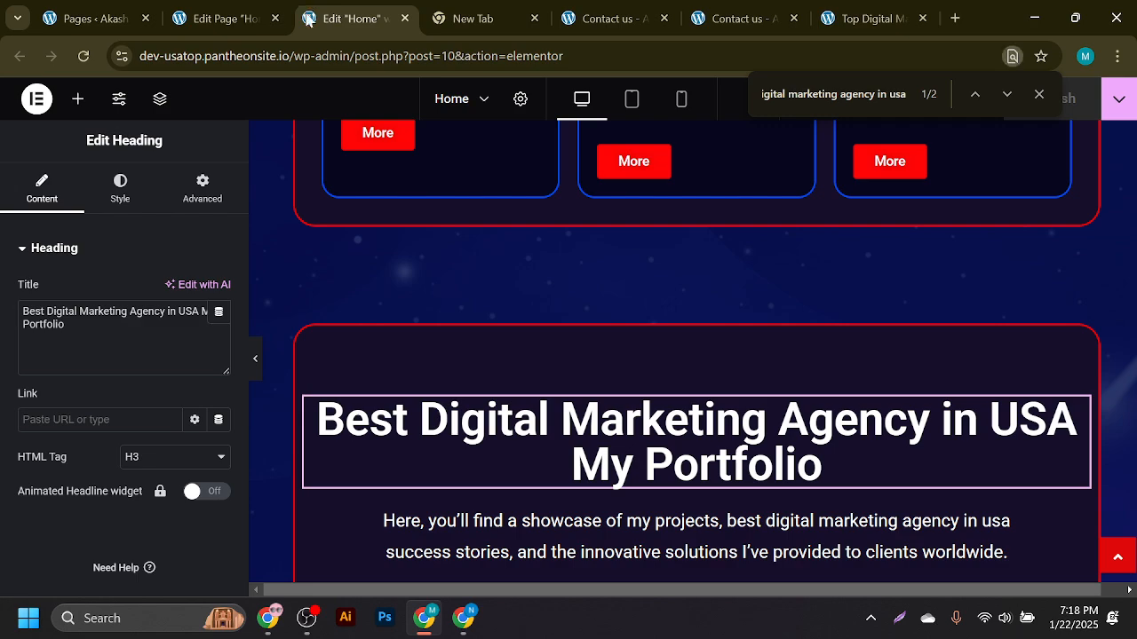
pyautogui.scroll(6, 552, 305)
pyautogui.scroll(10, 550, 304)
pyautogui.scroll(-6, 419, 226)
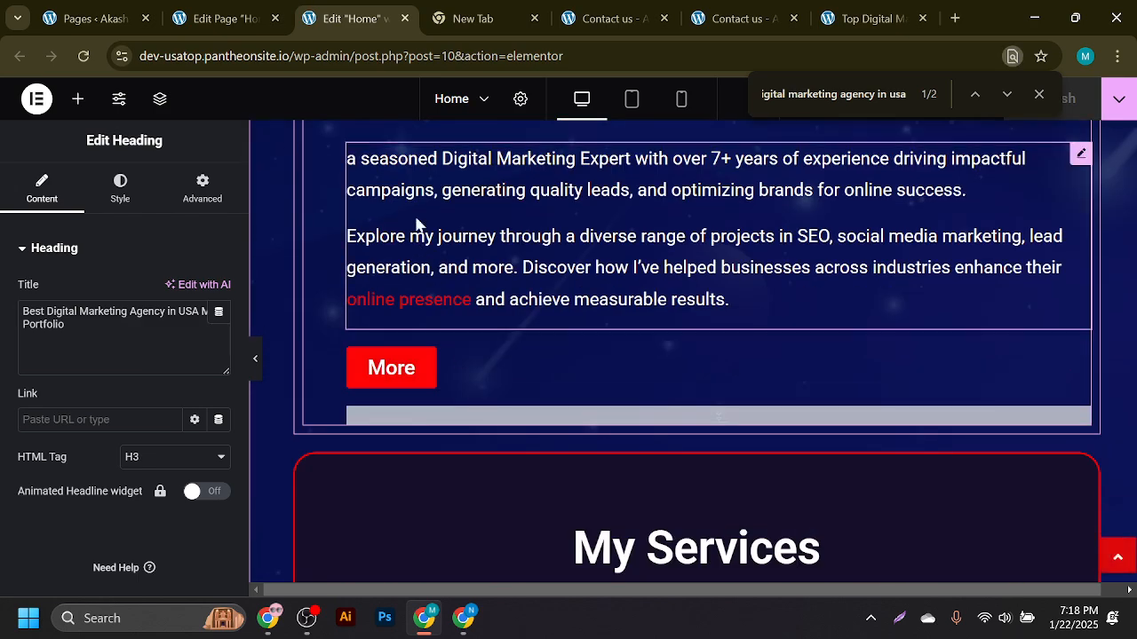
pyautogui.scroll(6, 484, 329)
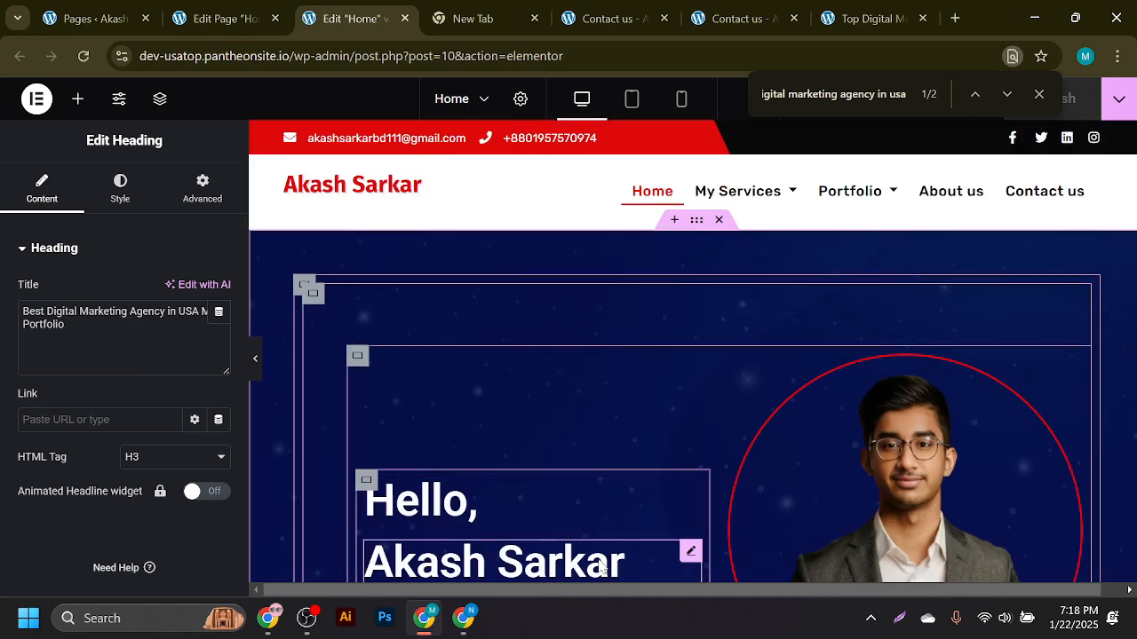
pyautogui.scroll(-3, 601, 568)
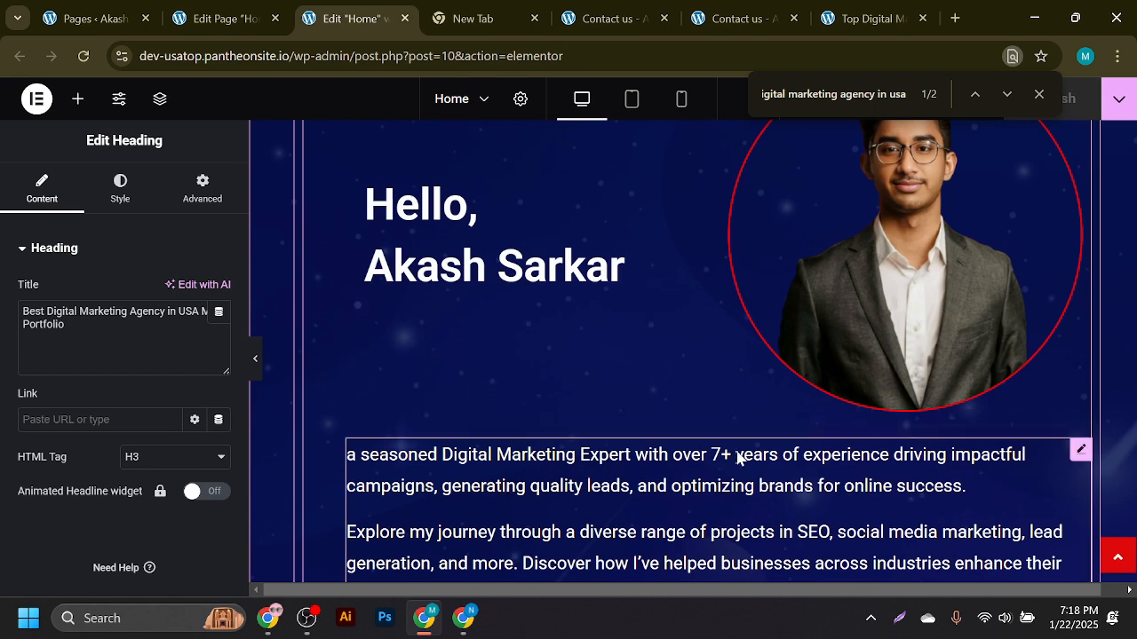
pyautogui.click(223, 16)
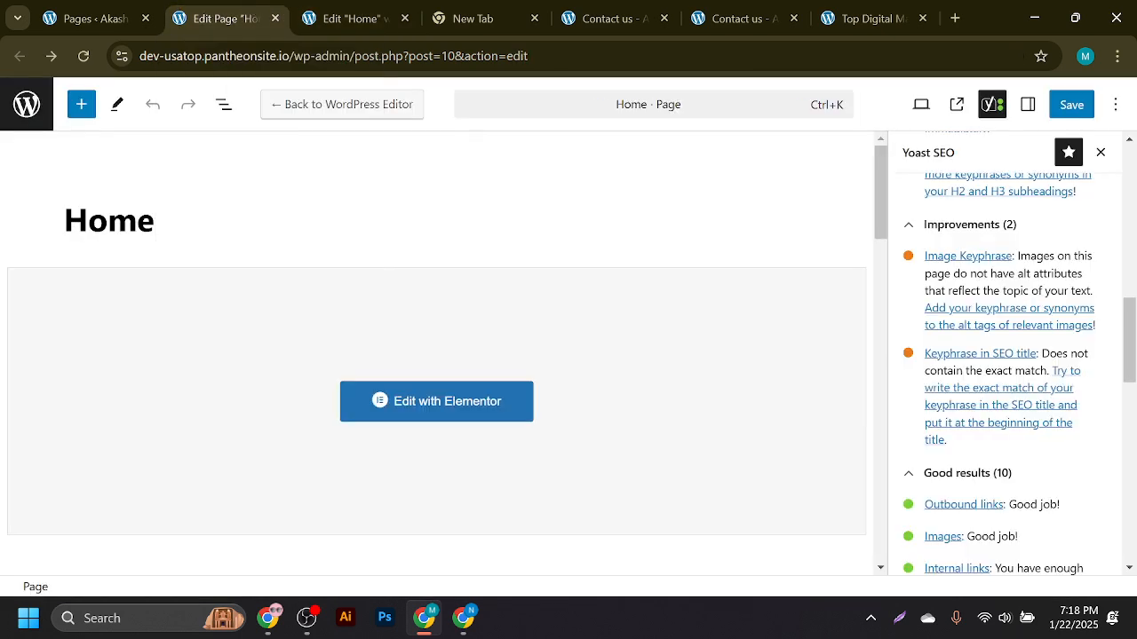
pyautogui.scroll(10, 982, 267)
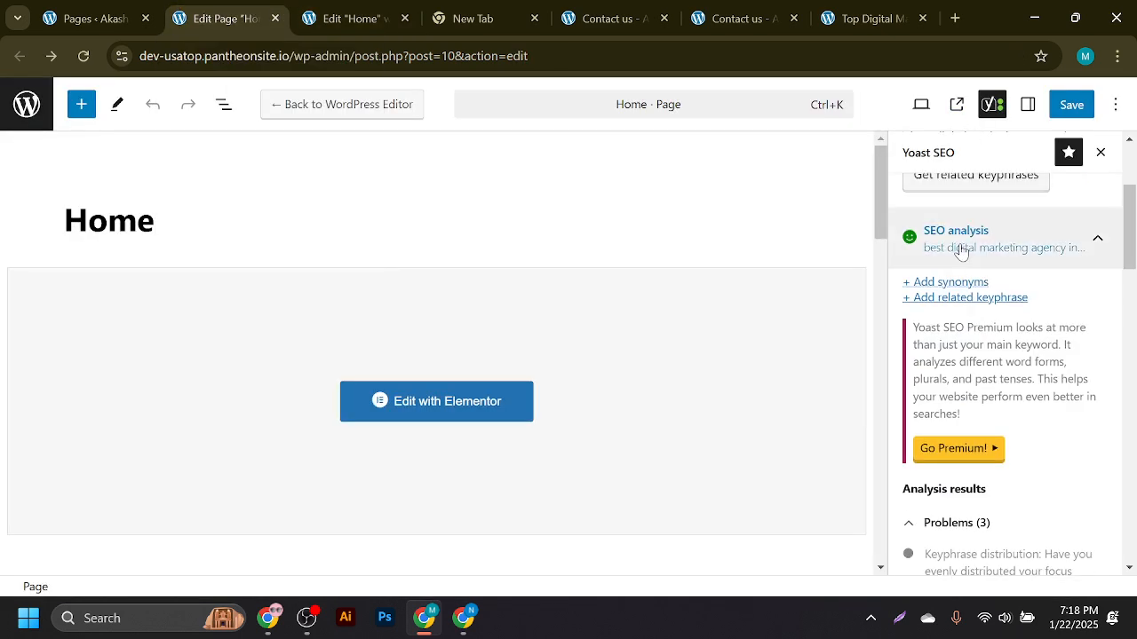
pyautogui.scroll(-7, 968, 253)
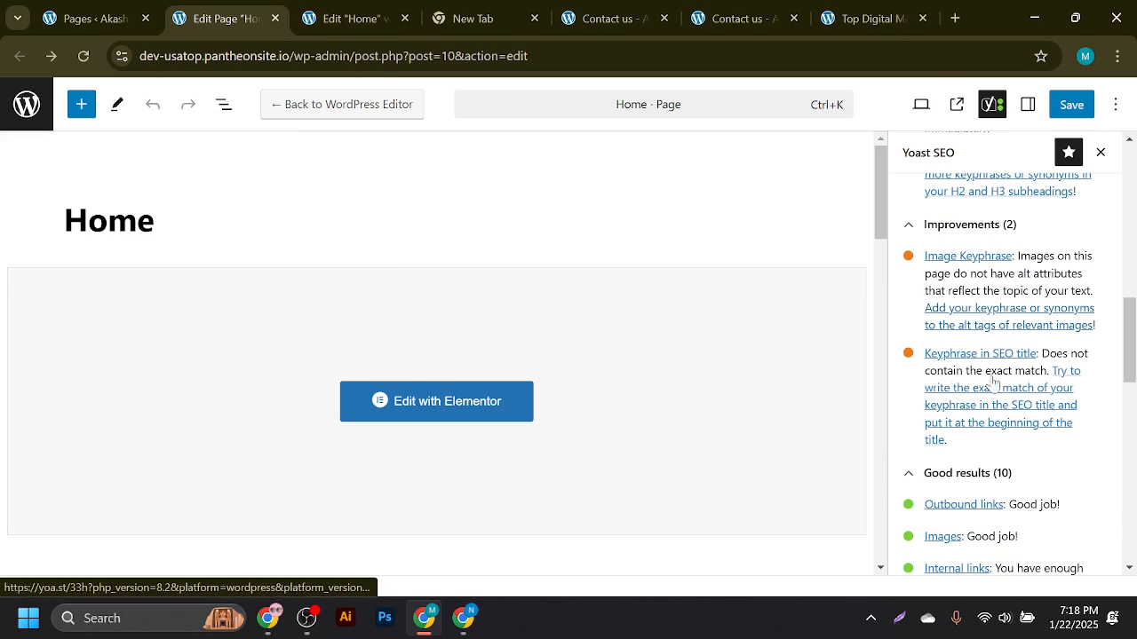
pyautogui.click(306, 16)
# - Bring up the hero portrait image in the media library
pyautogui.click(812, 269)
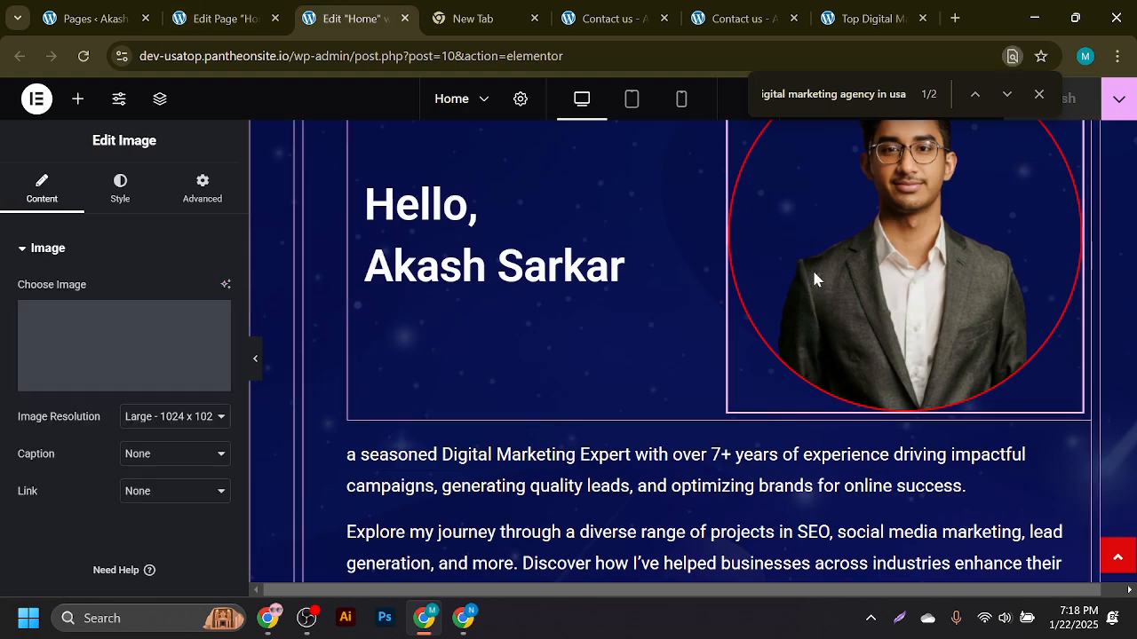
pyautogui.scroll(3, 373, 364)
pyautogui.click(158, 350)
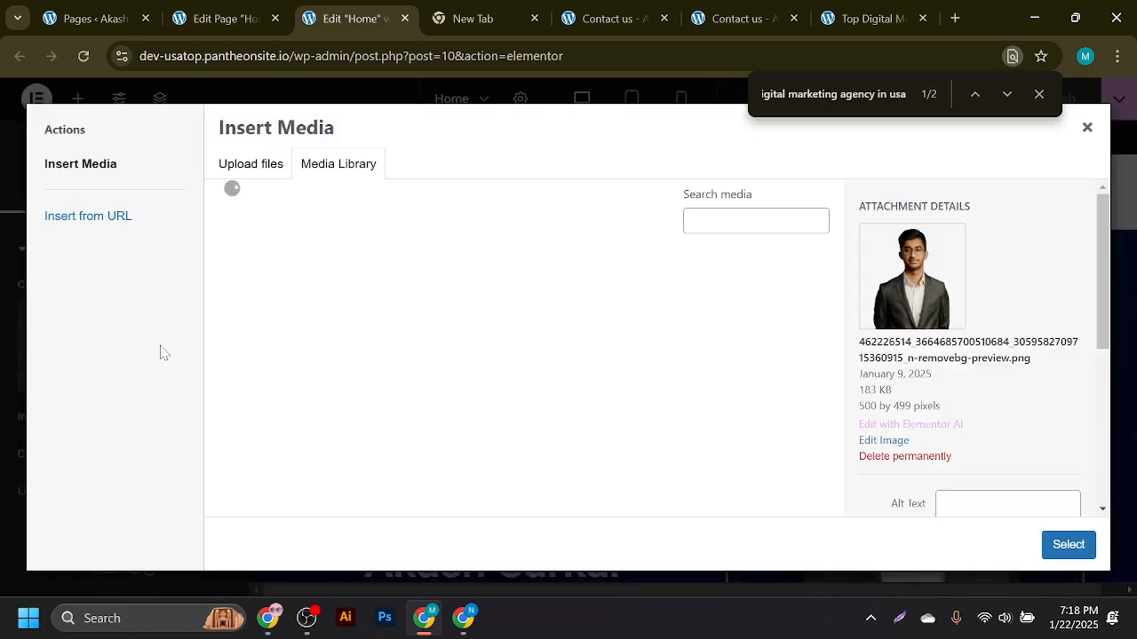
pyautogui.moveTo(1102, 266); pyautogui.dragTo(1129, 402)
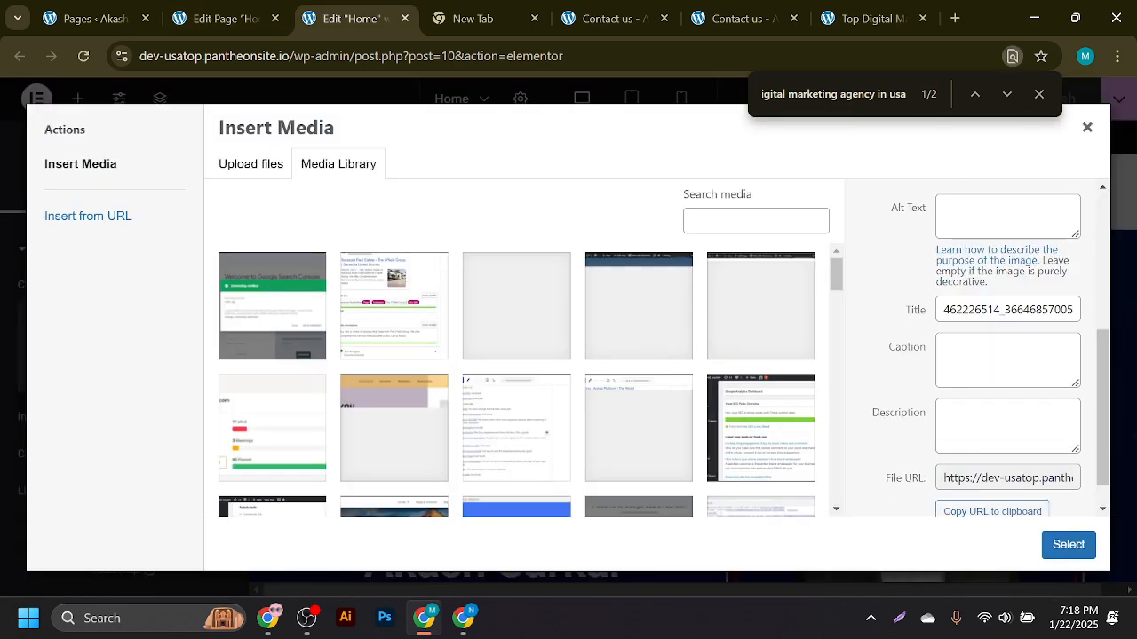
pyautogui.click(1126, 418)
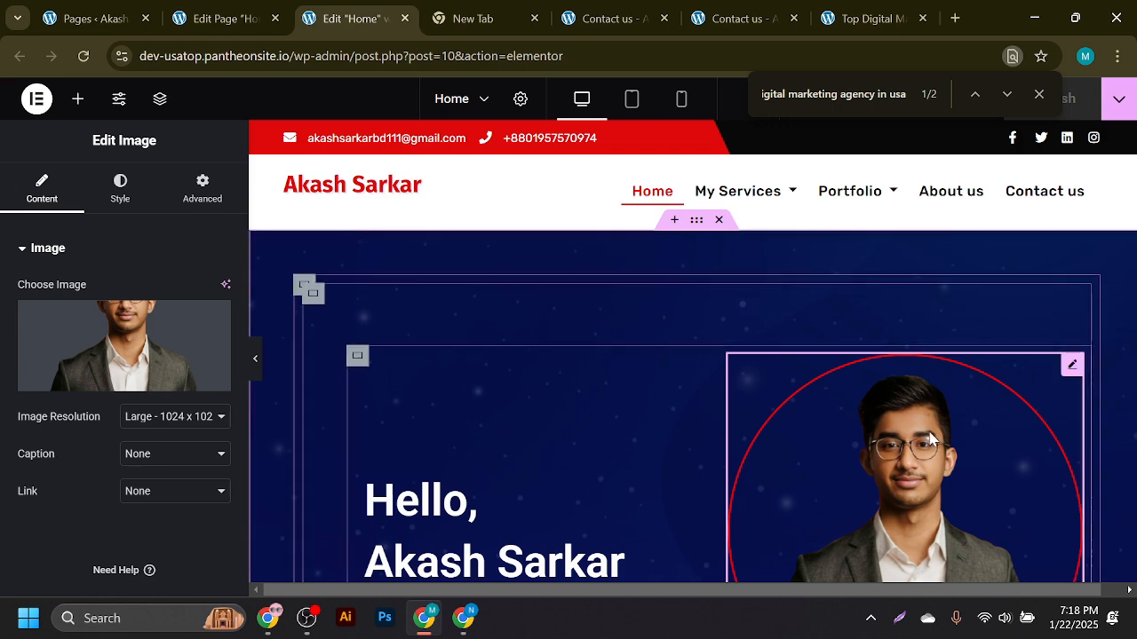
pyautogui.click(114, 333)
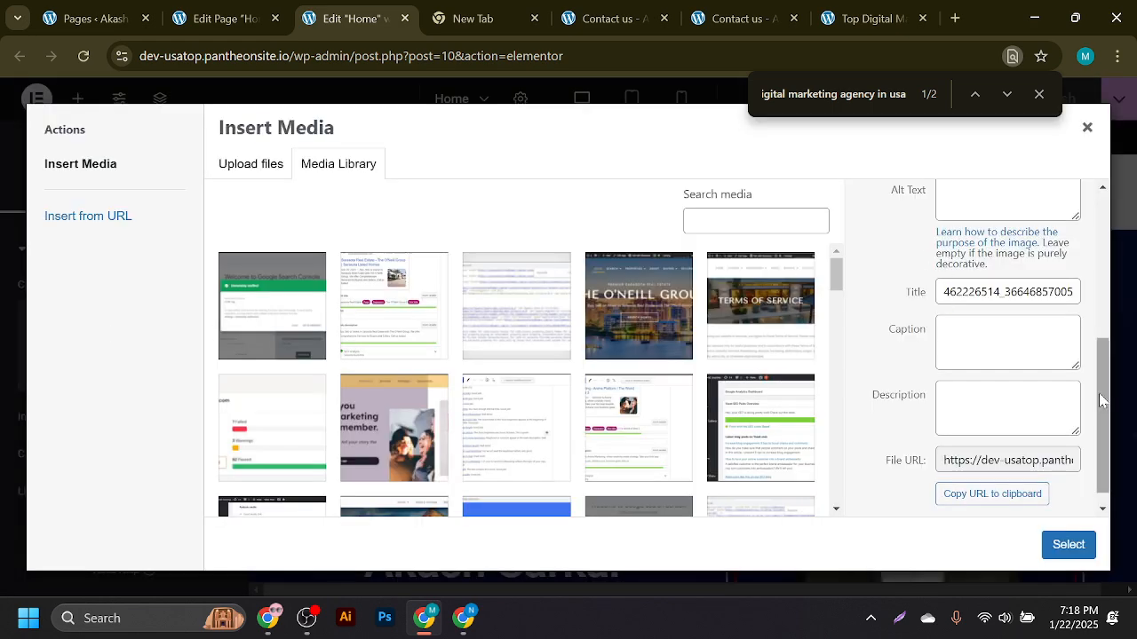
pyautogui.moveTo(1103, 410); pyautogui.dragTo(1116, 352)
pyautogui.moveTo(1119, 291); pyautogui.dragTo(1118, 290)
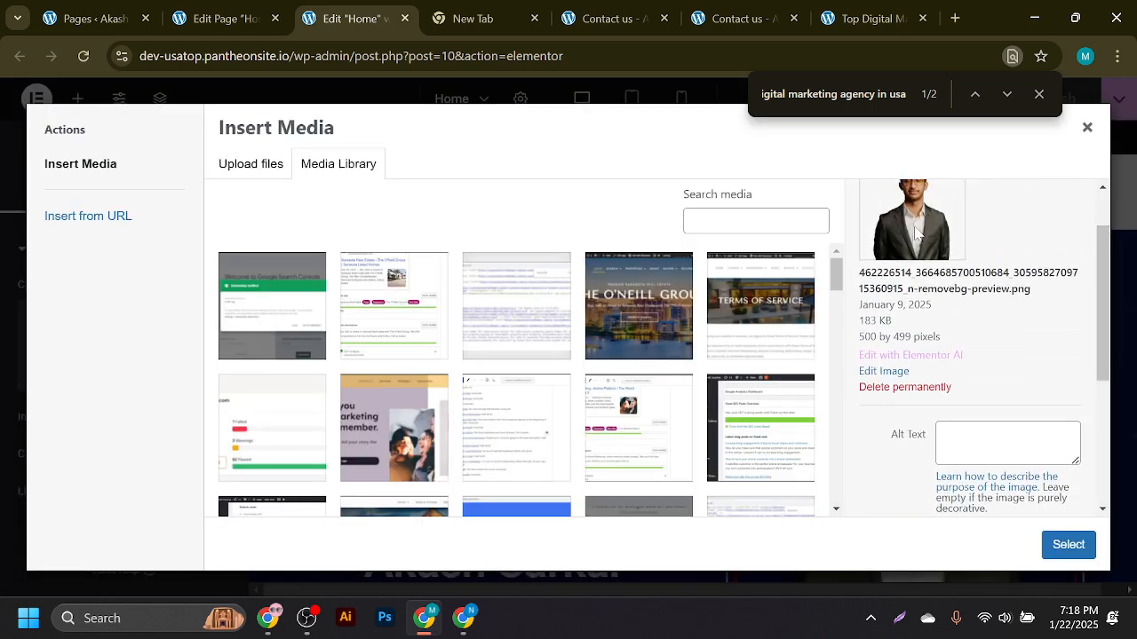
# - Set the portrait's alt text and title to 'best digital marketing agency in usa'
pyautogui.click(965, 435)
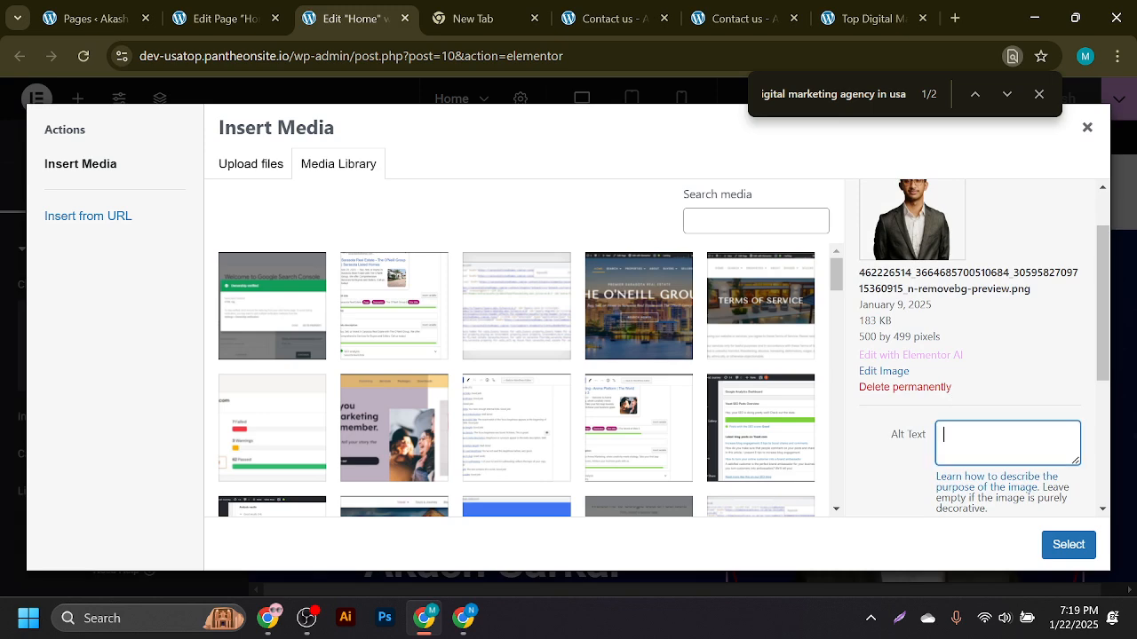
pyautogui.press('super+v')
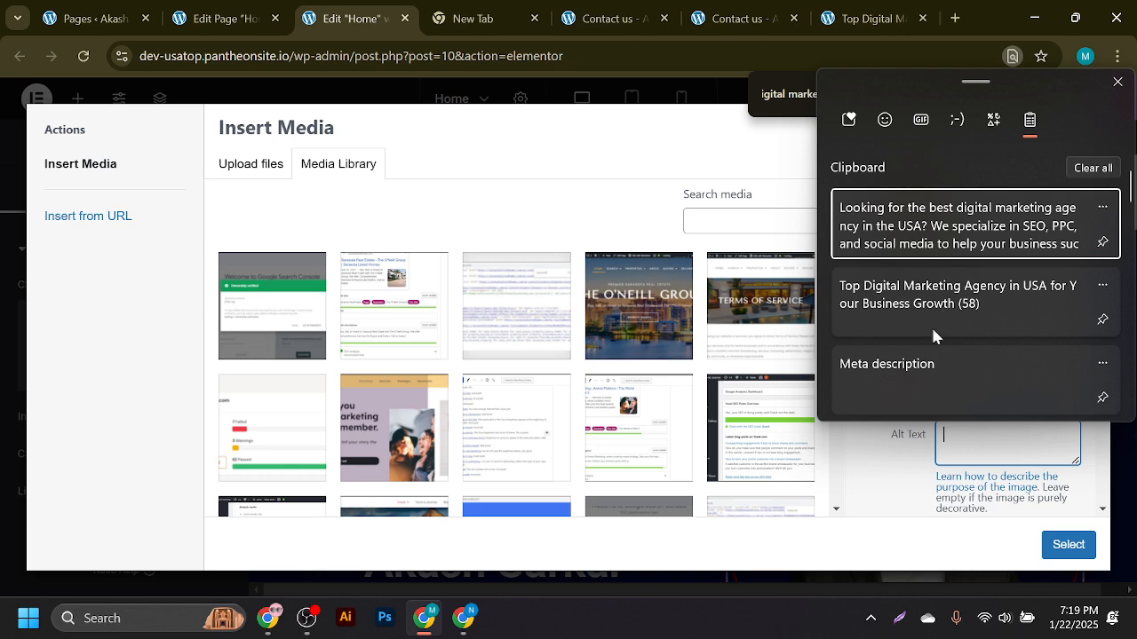
pyautogui.scroll(-3, 964, 327)
pyautogui.click(966, 386)
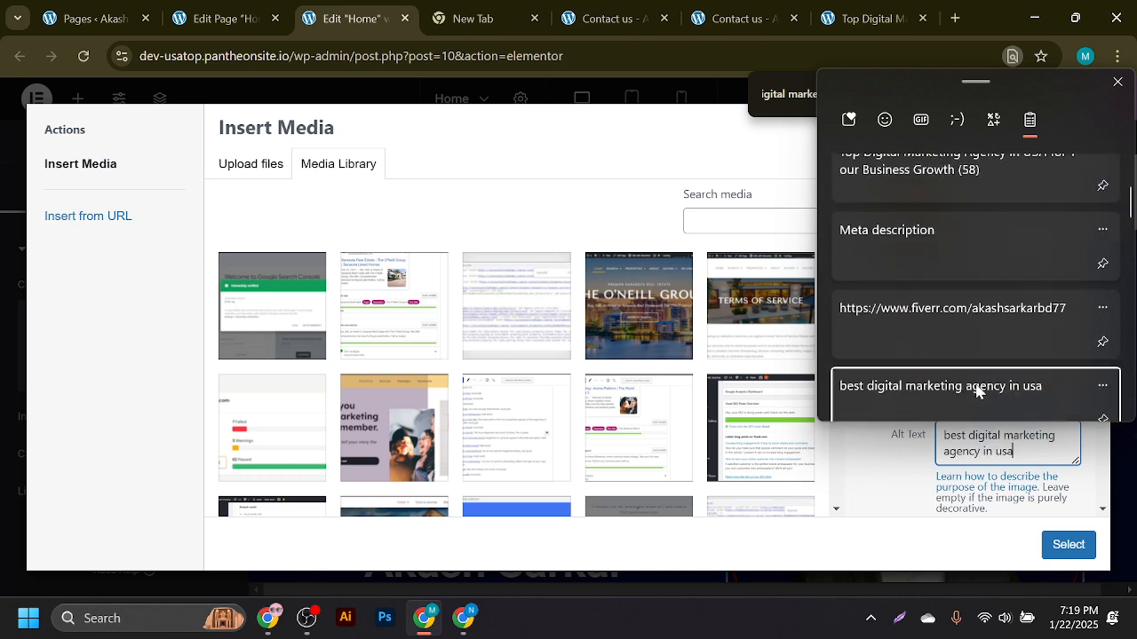
pyautogui.tripleClick(1002, 444)
pyautogui.hotkey('ctrl', 'c')
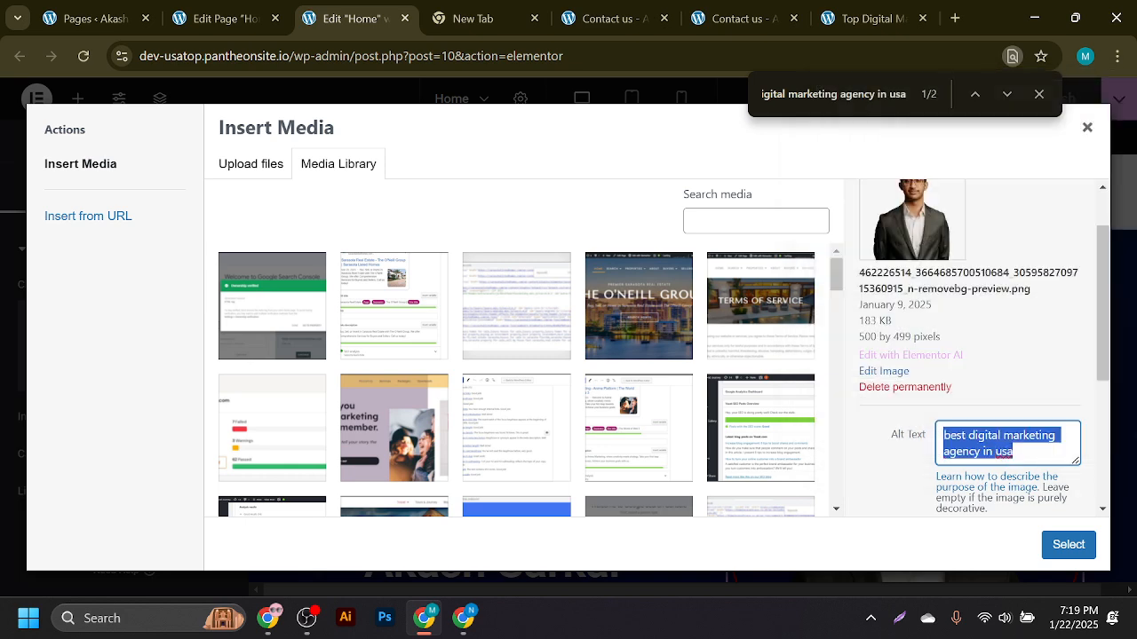
pyautogui.moveTo(1111, 334); pyautogui.dragTo(1106, 391)
pyautogui.click(1022, 408)
pyautogui.tripleClick(1022, 407)
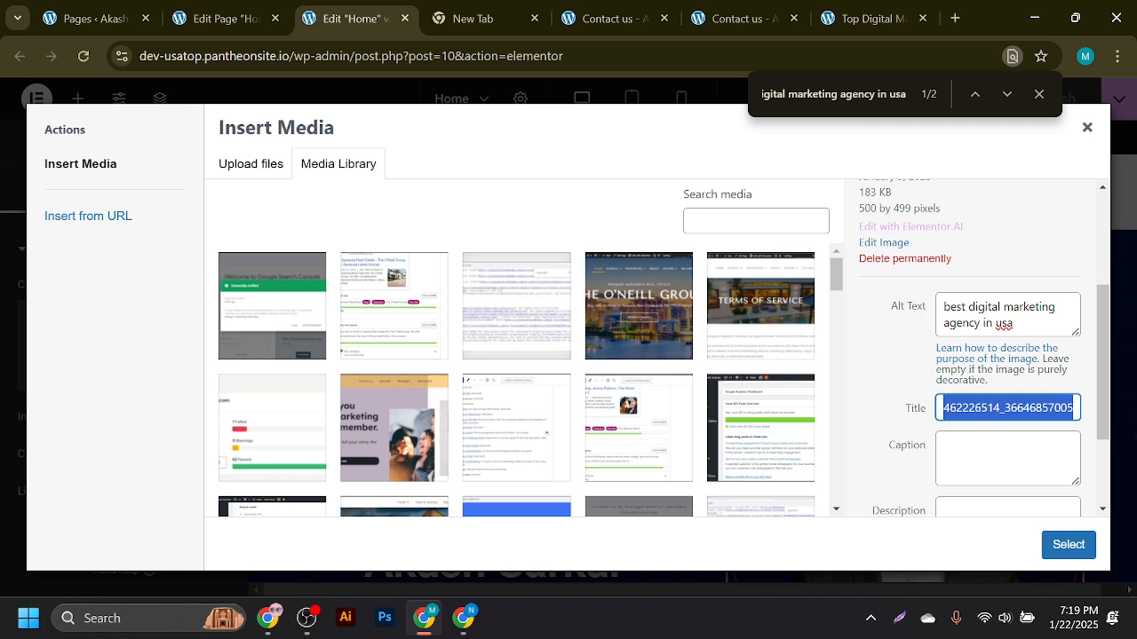
pyautogui.hotkey('ctrl', 'v')
# - Paste the marketing blurb as the caption and description, then apply the image
pyautogui.press('Tab')
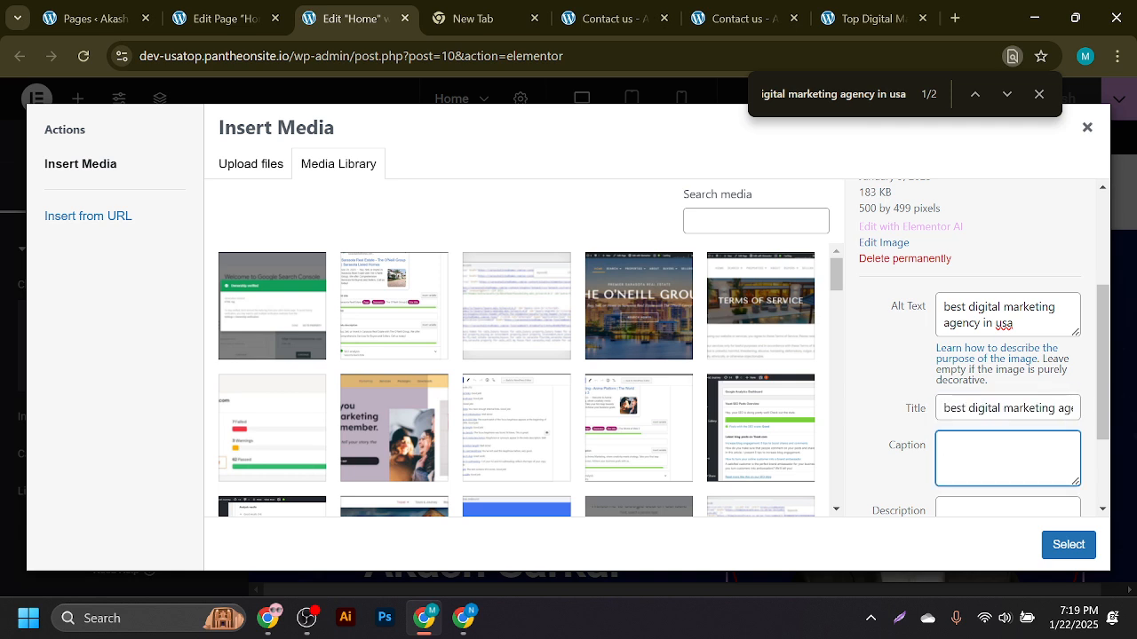
pyautogui.press('super+v')
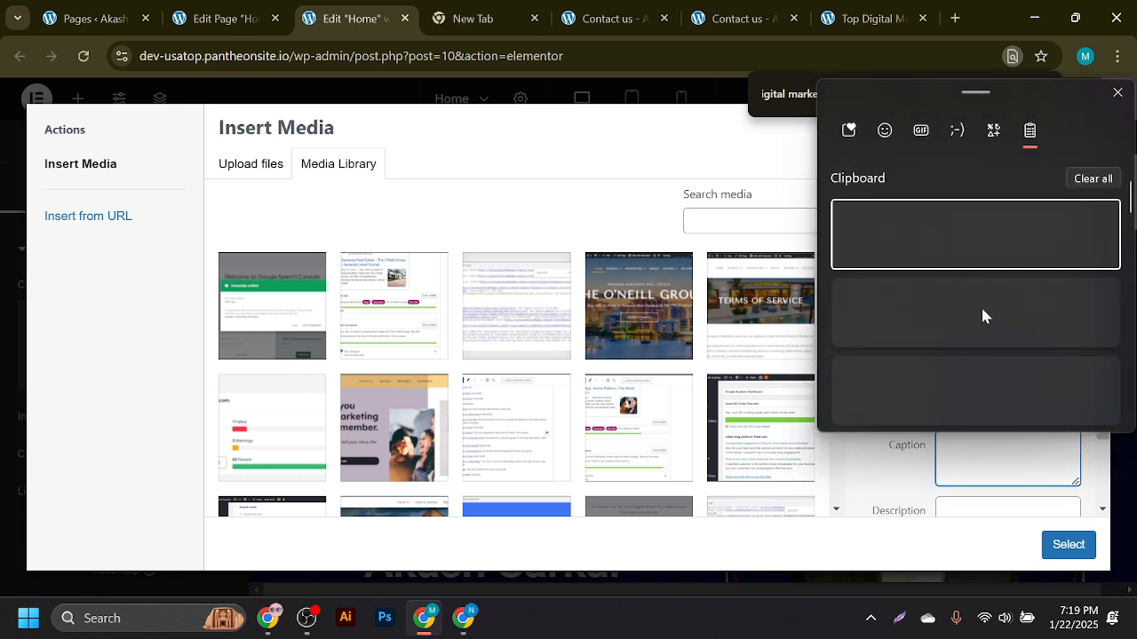
pyautogui.click(977, 348)
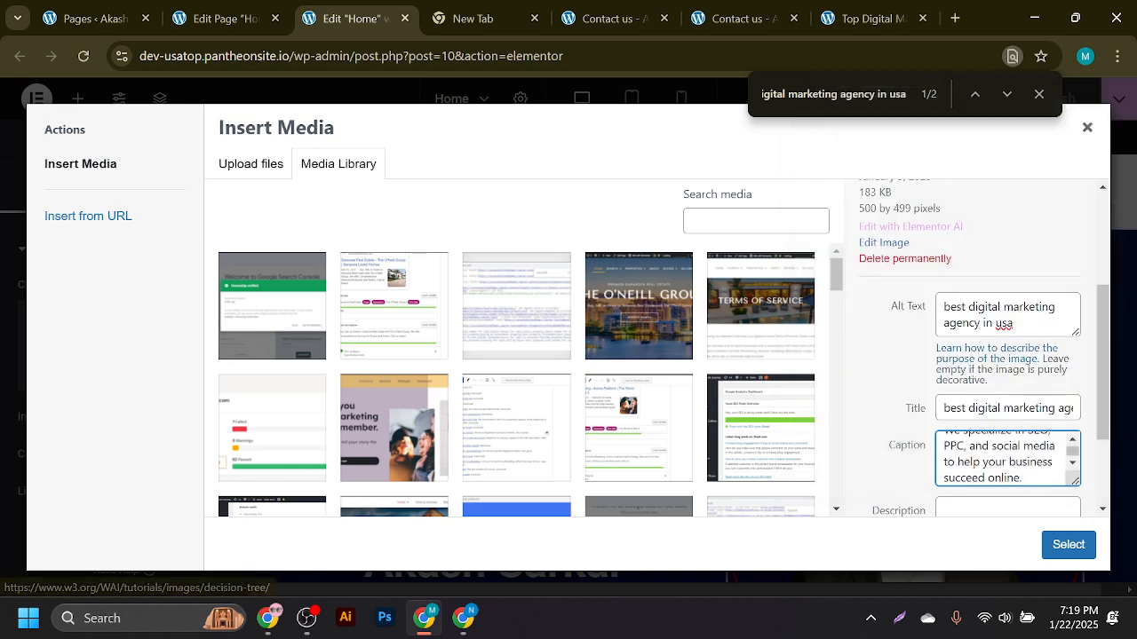
pyautogui.scroll(-3, 1024, 471)
pyautogui.press('Tab')
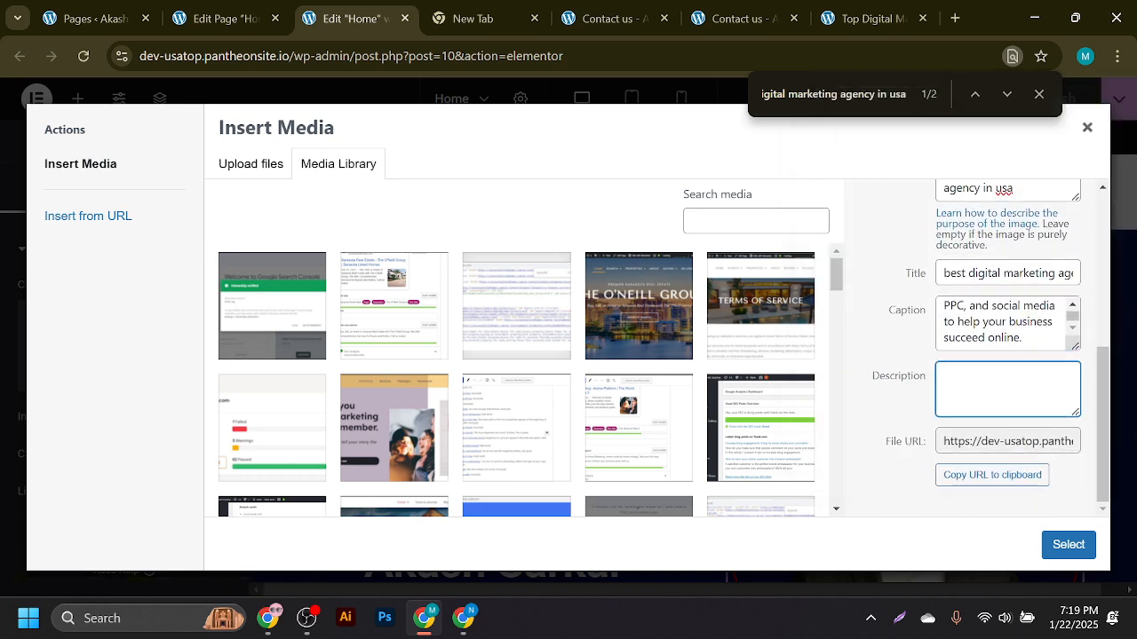
pyautogui.press('super+v')
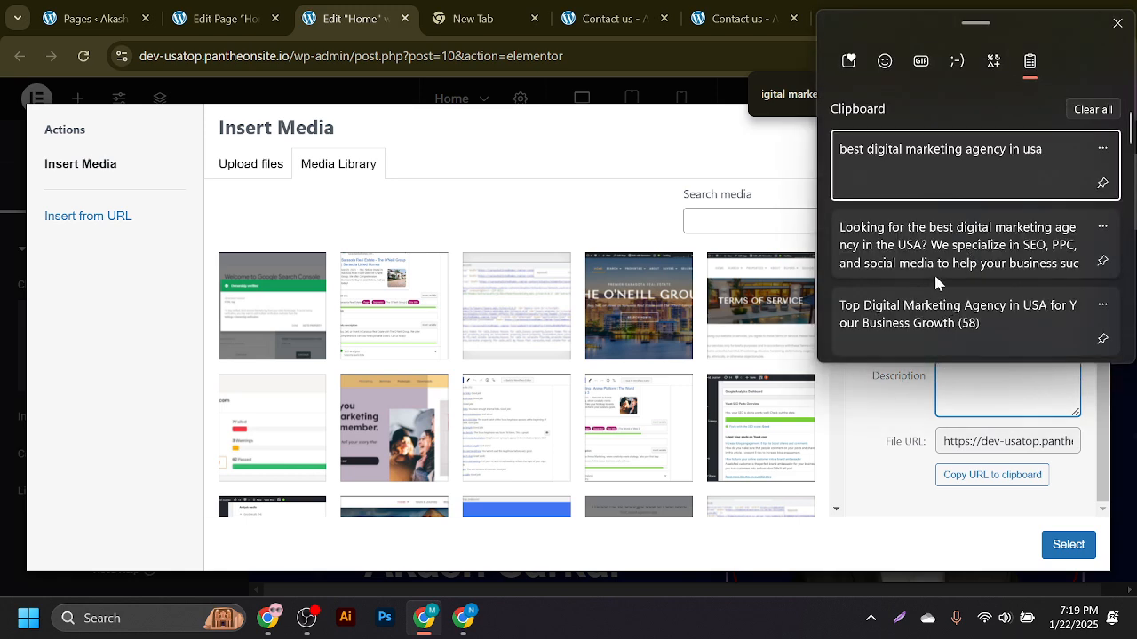
pyautogui.click(929, 256)
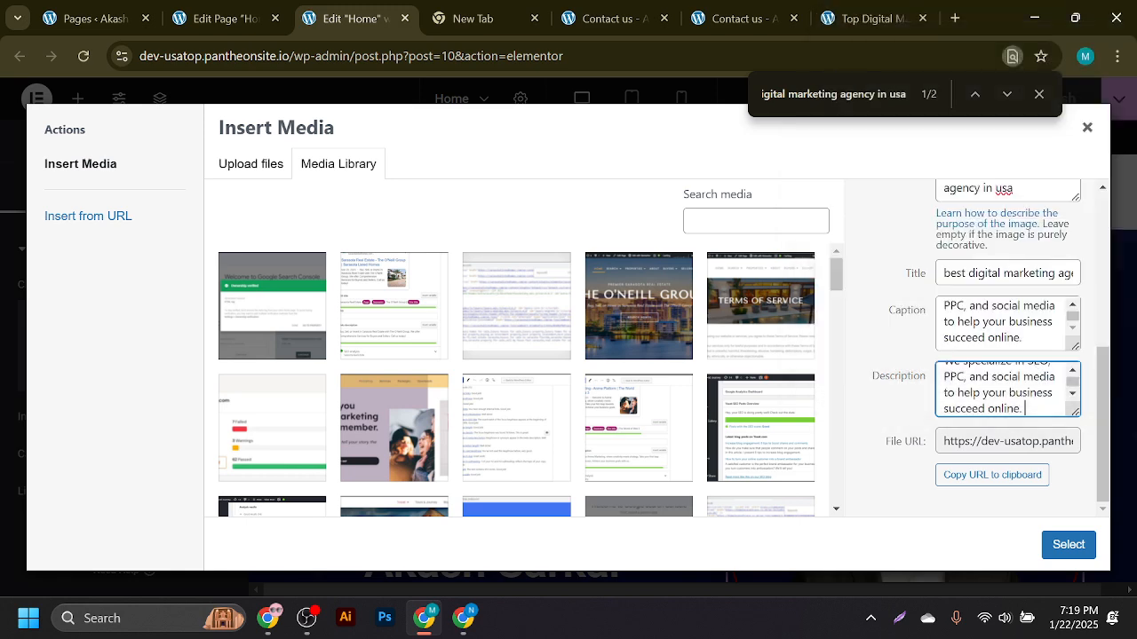
pyautogui.click(1061, 548)
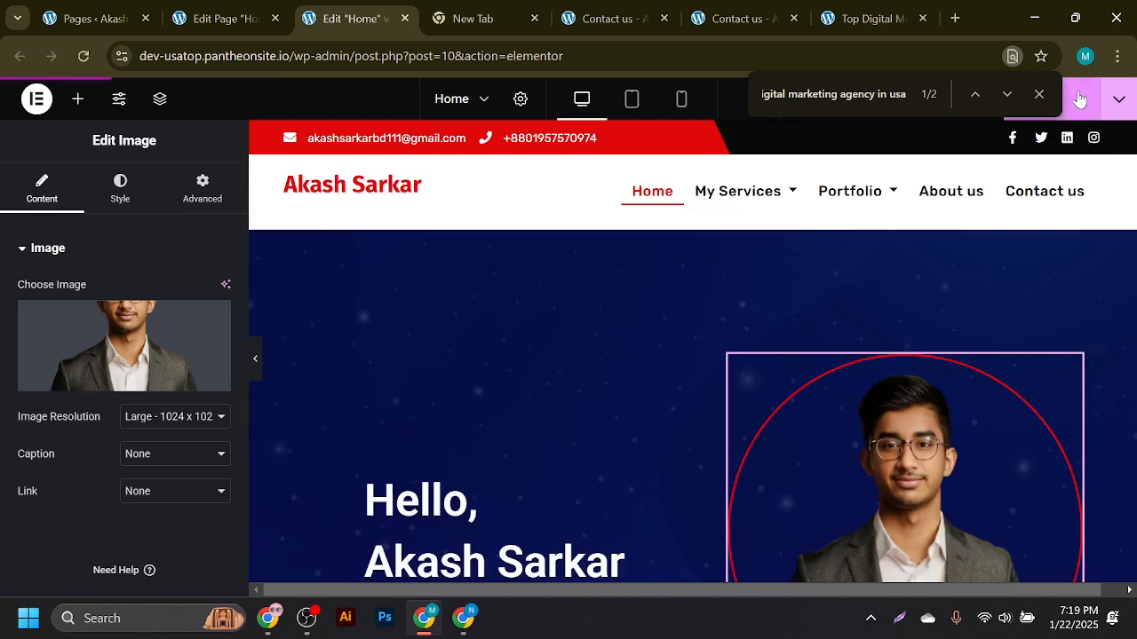
# - Return to the WordPress page editor and save the Home page
pyautogui.click(221, 18)
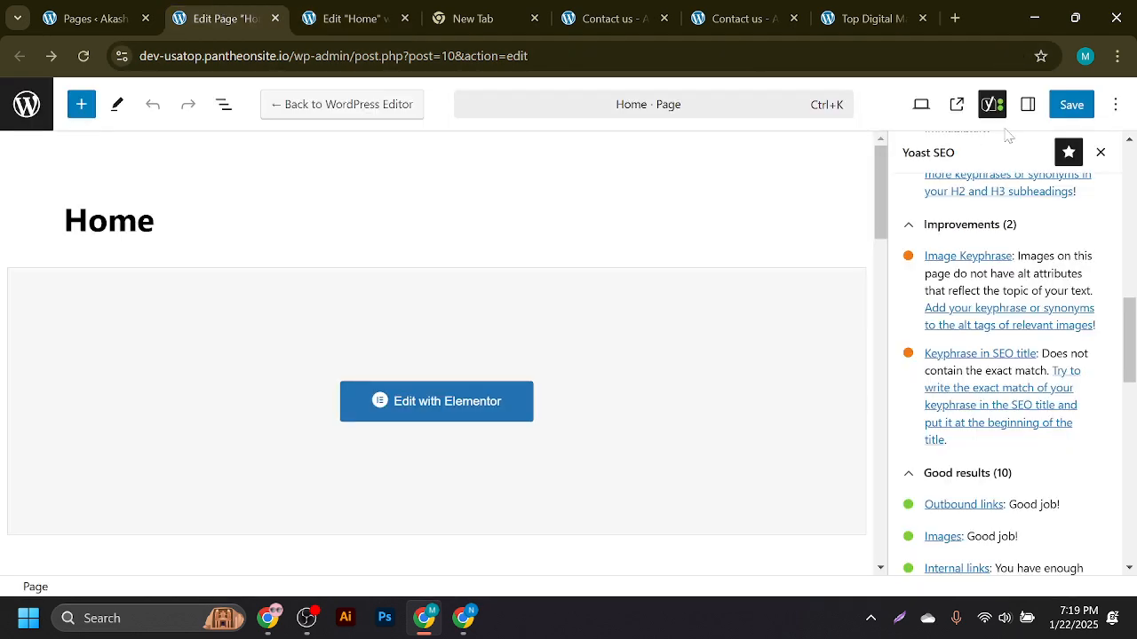
pyautogui.click(1072, 105)
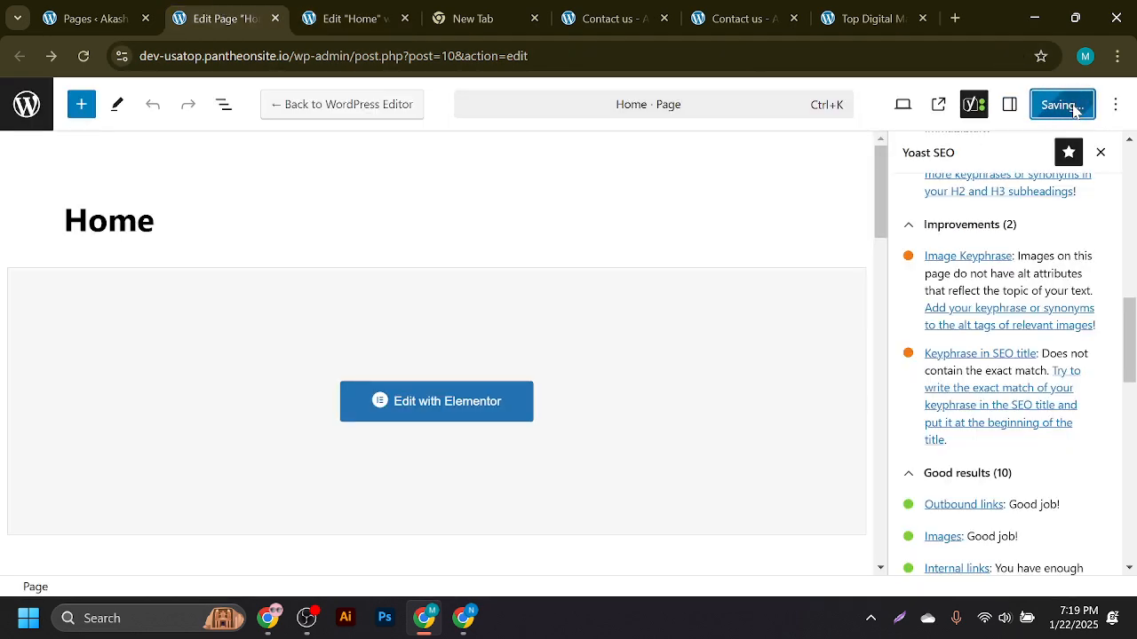
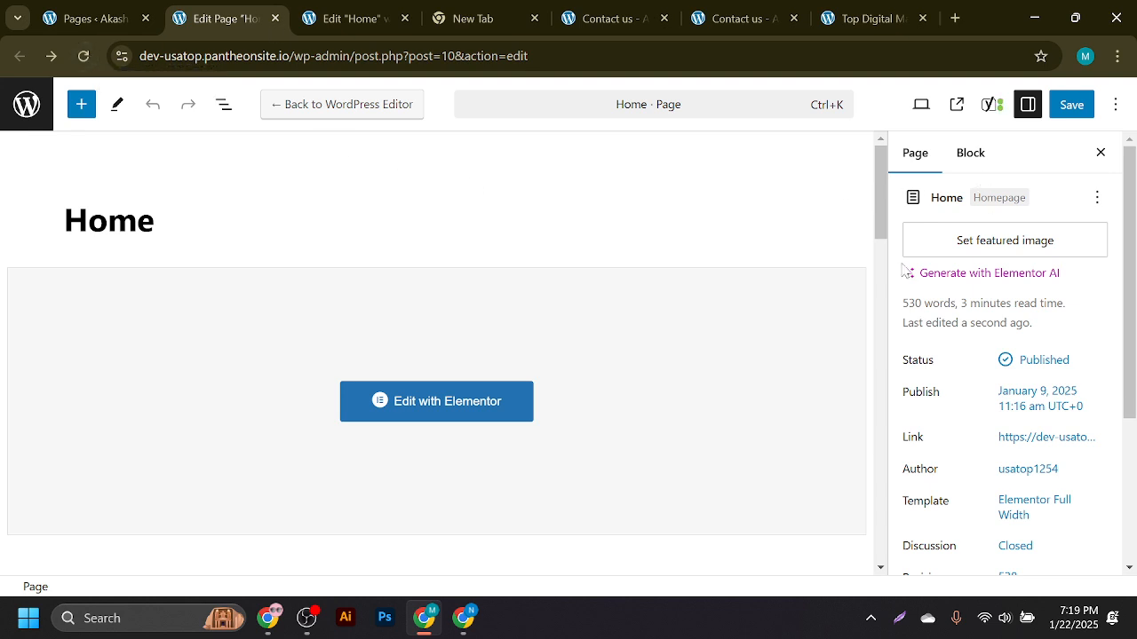
# - Open the Yoast SEO sidebar and expand the Home page's SEO analysis results
pyautogui.scroll(-5, 807, 292)
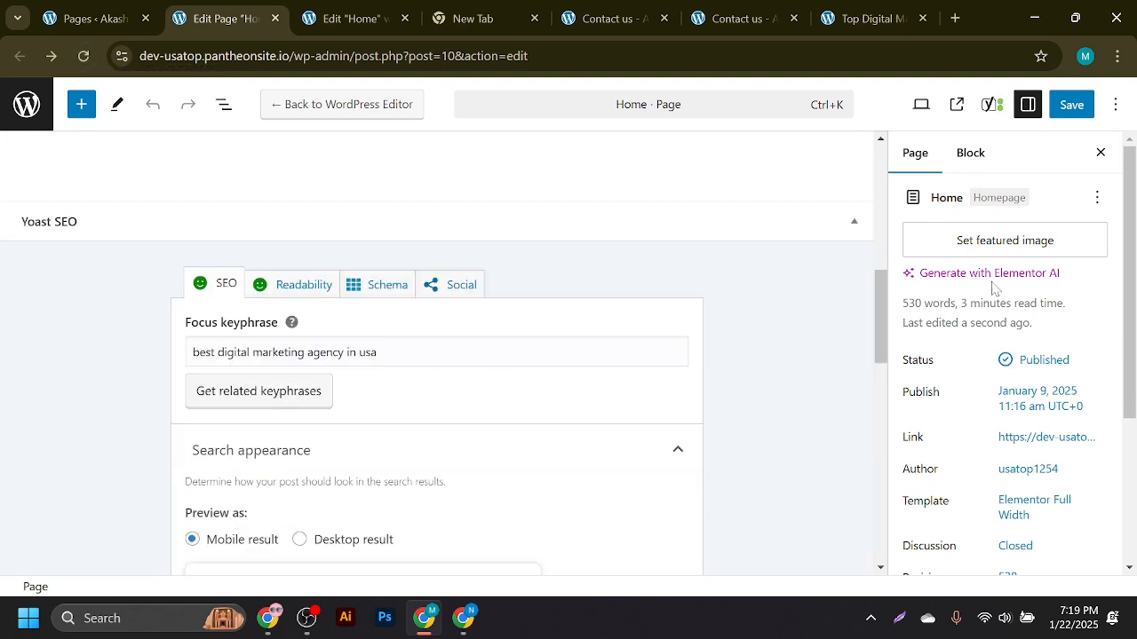
pyautogui.moveTo(1129, 265); pyautogui.dragTo(1136, 446)
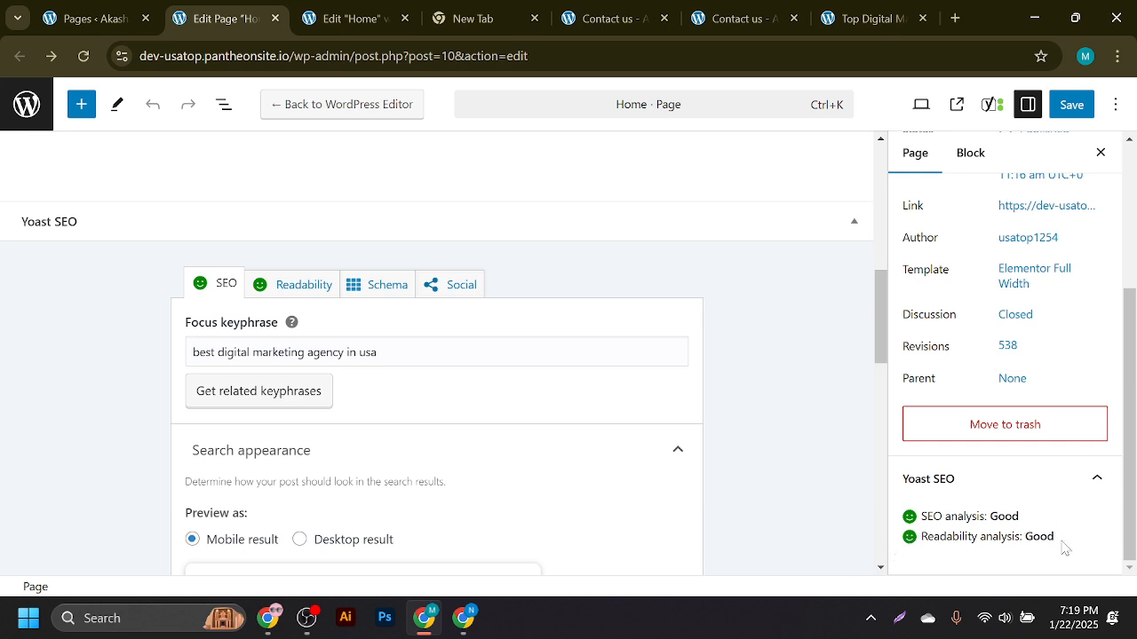
pyautogui.scroll(3, 908, 533)
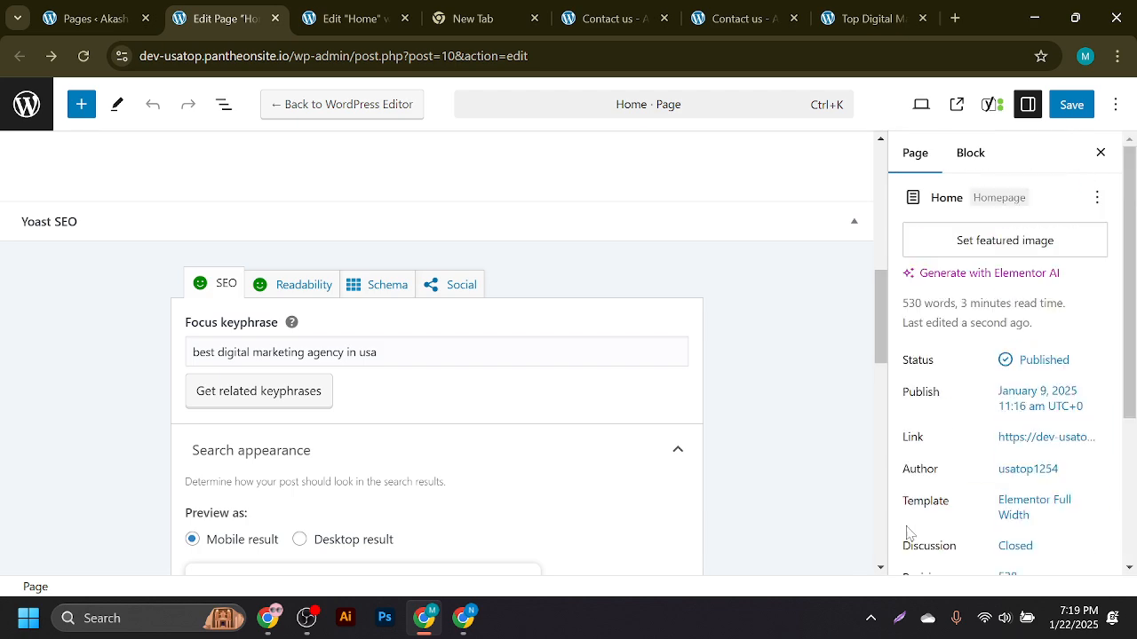
pyautogui.click(981, 113)
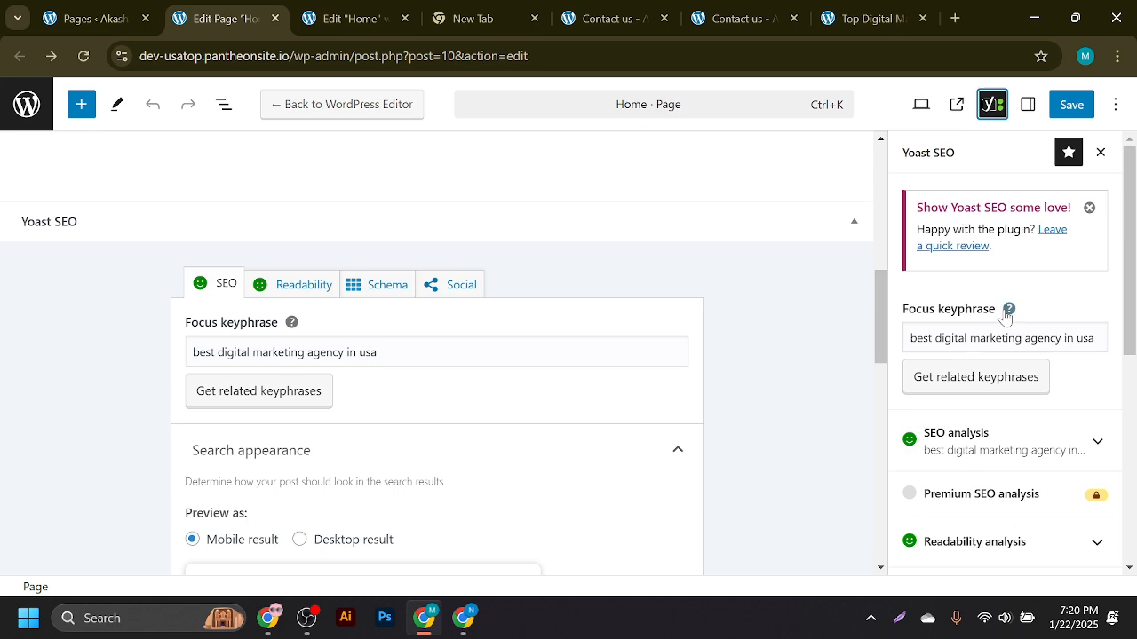
pyautogui.scroll(-3, 1002, 293)
pyautogui.scroll(3, 1004, 285)
pyautogui.click(1010, 448)
pyautogui.scroll(-4, 1022, 426)
pyautogui.scroll(-6, 1012, 404)
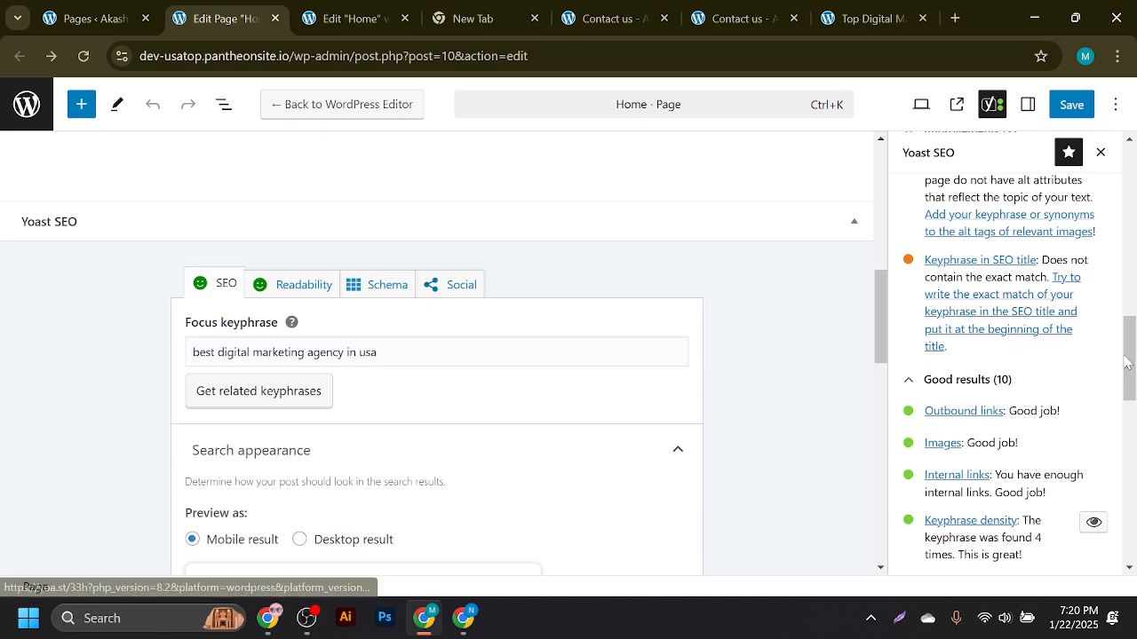
pyautogui.scroll(1, 1030, 336)
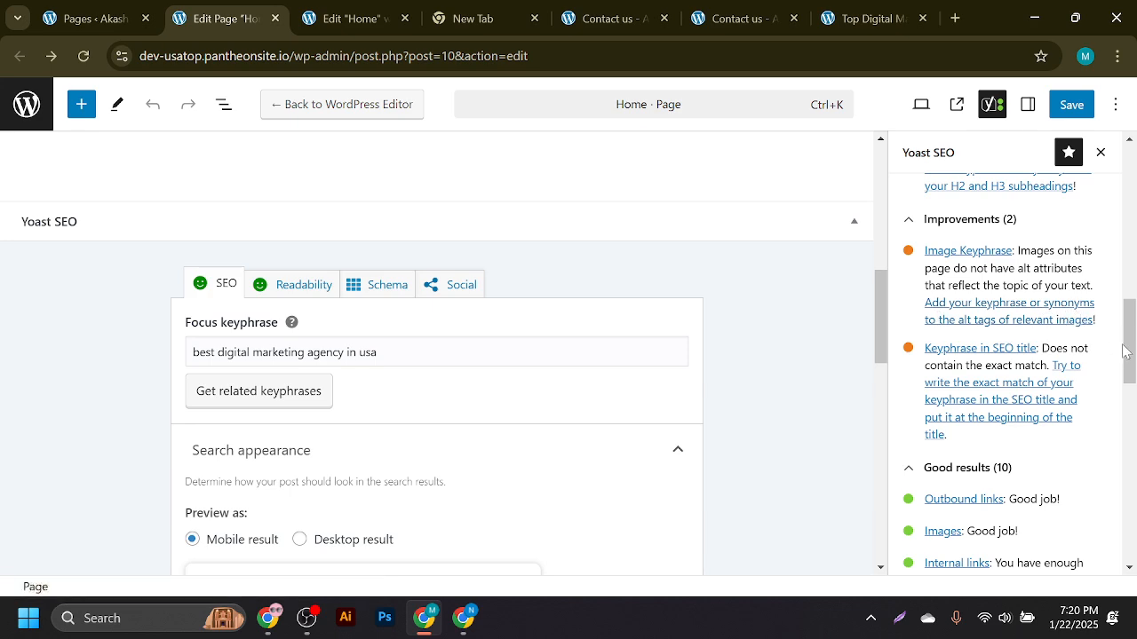
# - Review the SEO analysis in the meta box below the page, then move to the Elementor Home tab
pyautogui.moveTo(1121, 346); pyautogui.dragTo(1126, 369)
pyautogui.scroll(-7, 986, 428)
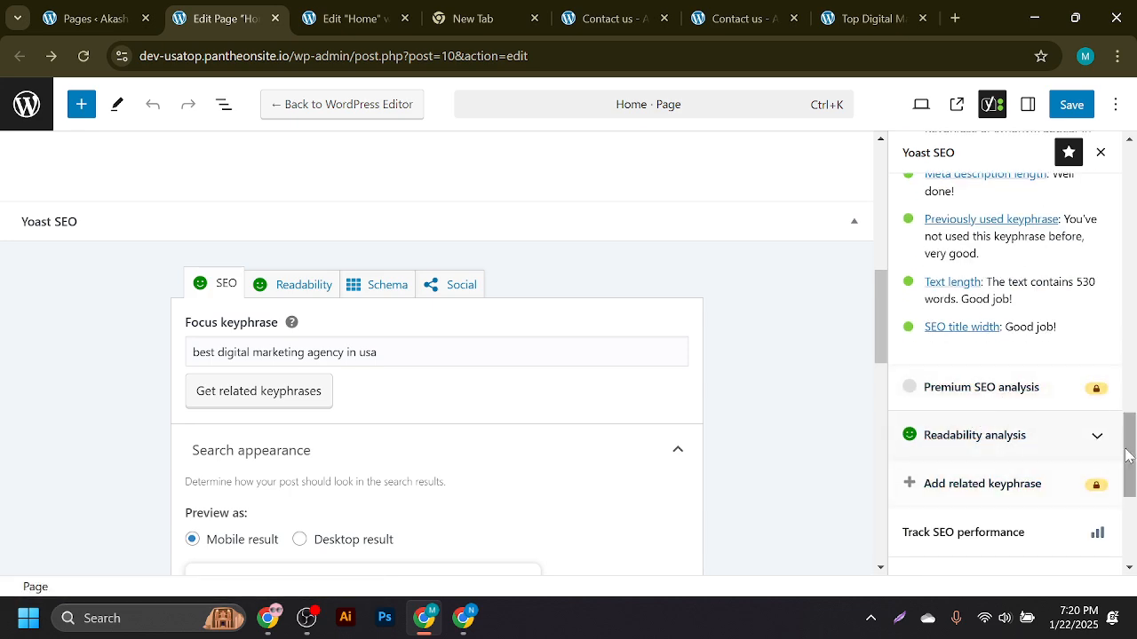
pyautogui.moveTo(1126, 455); pyautogui.dragTo(1128, 295)
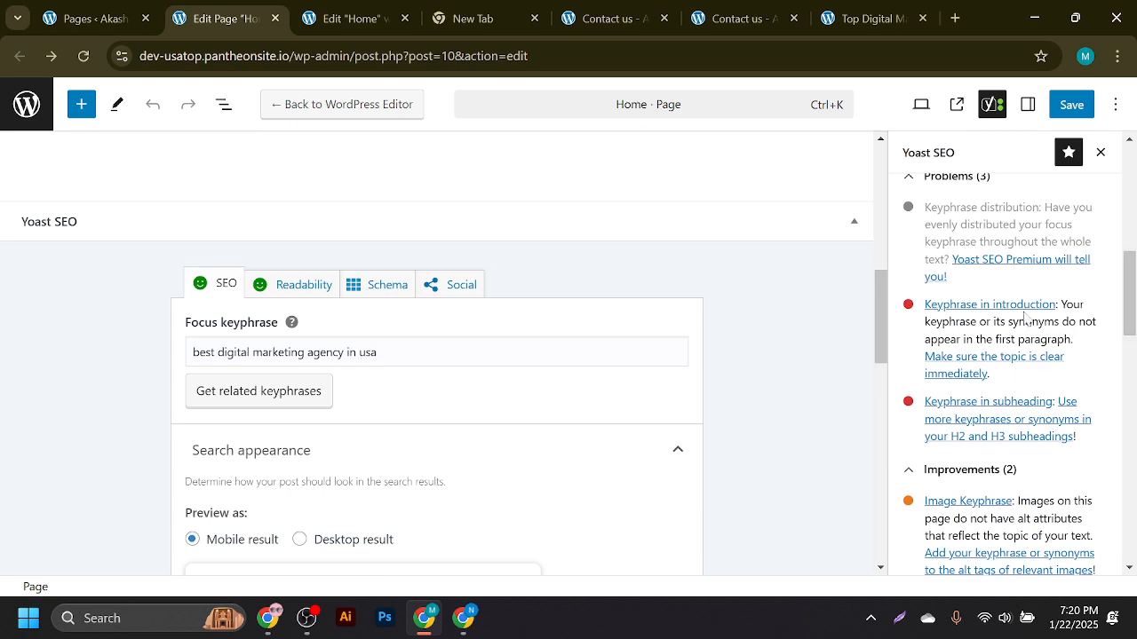
pyautogui.scroll(-7, 470, 405)
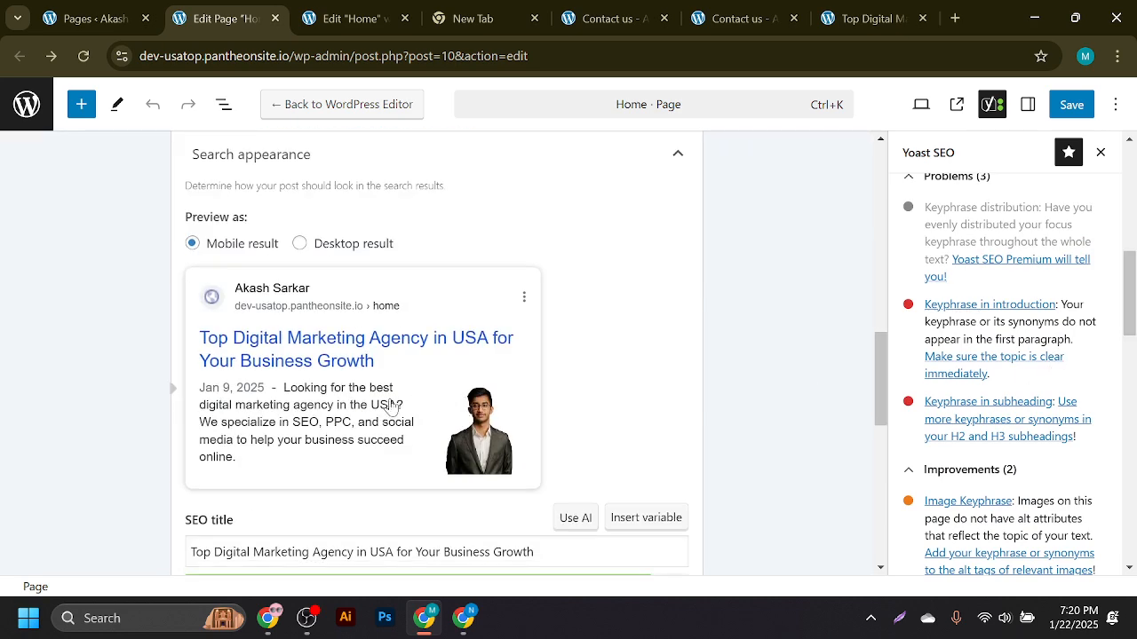
pyautogui.scroll(-3, 343, 332)
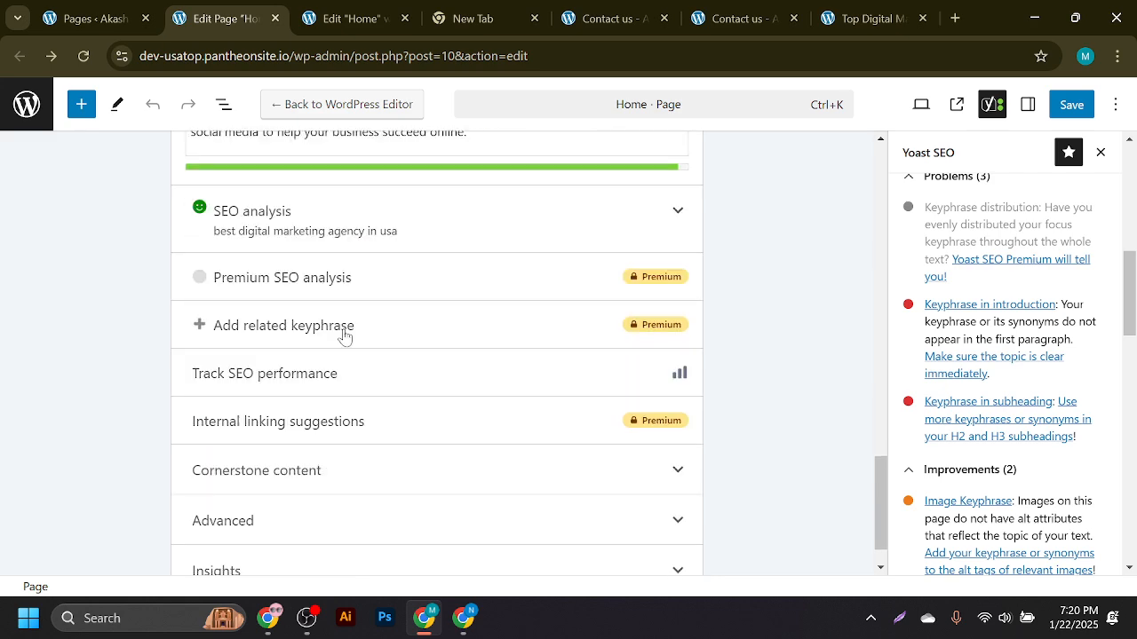
pyautogui.click(414, 236)
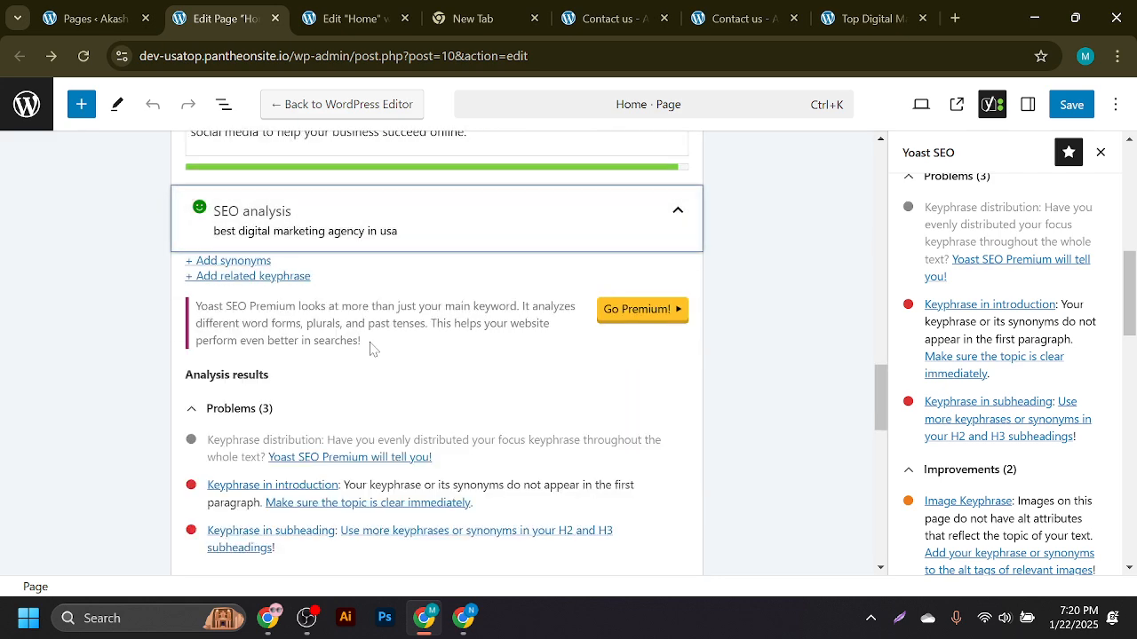
pyautogui.scroll(-3, 394, 364)
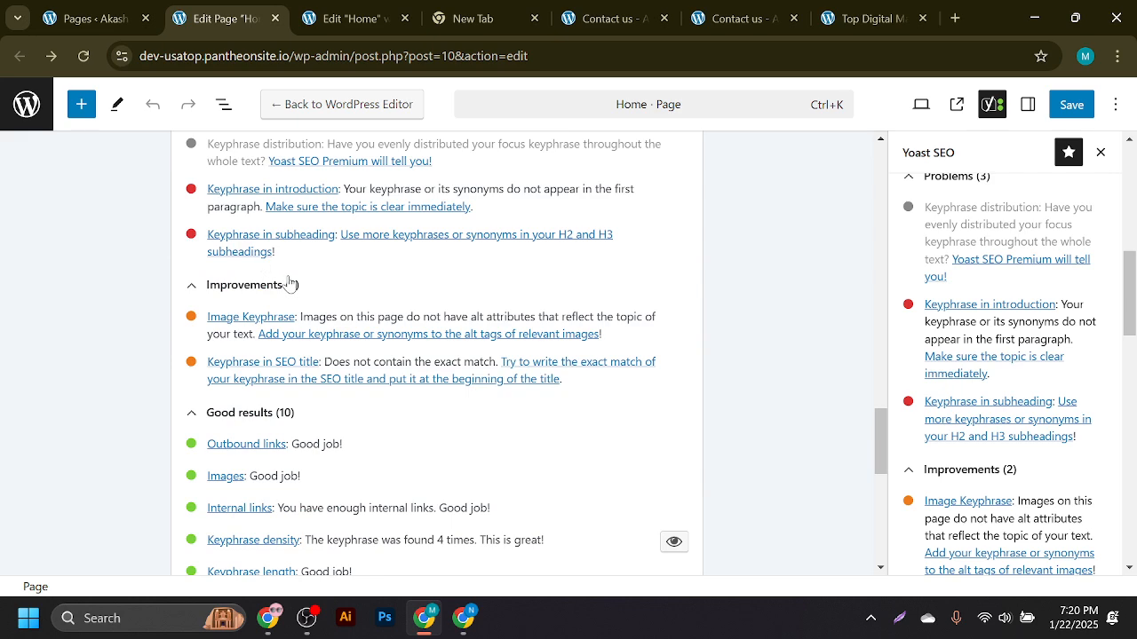
pyautogui.scroll(8, 462, 399)
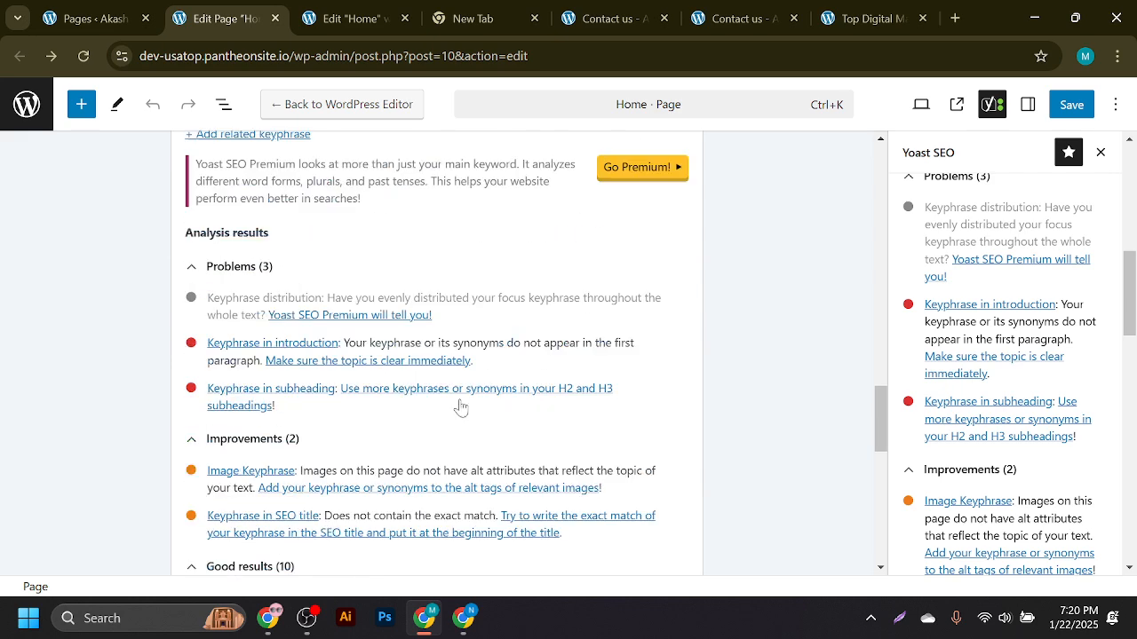
pyautogui.click(311, 9)
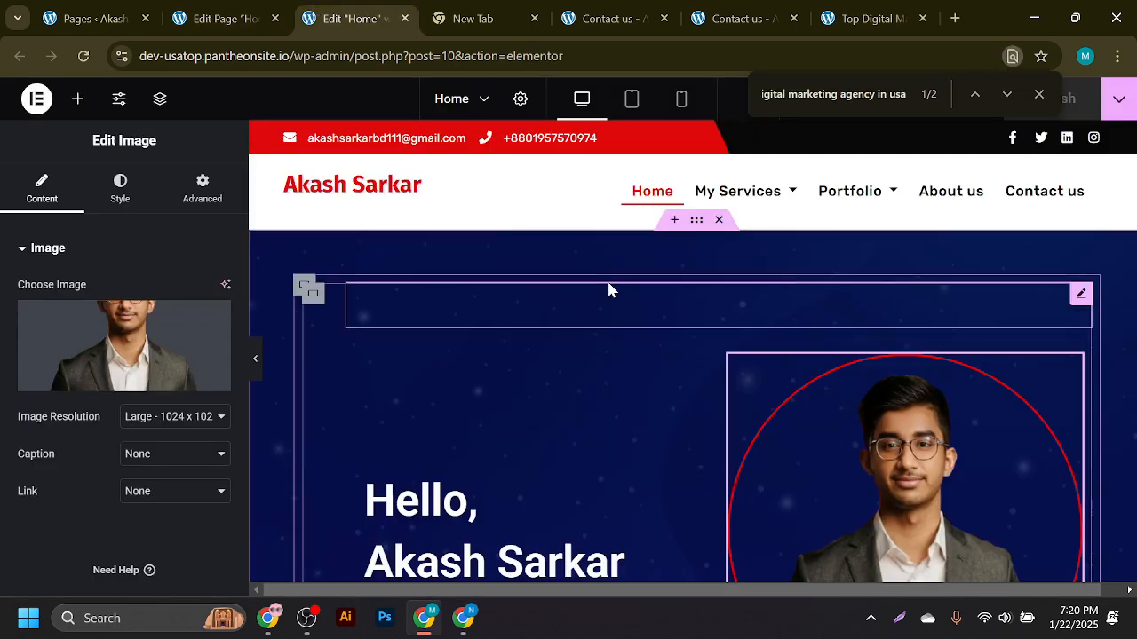
# - Reload the live Contact us page and check the Yoast SEO dashboard, then go back
pyautogui.click(156, 9)
pyautogui.click(241, 7)
pyautogui.click(737, 17)
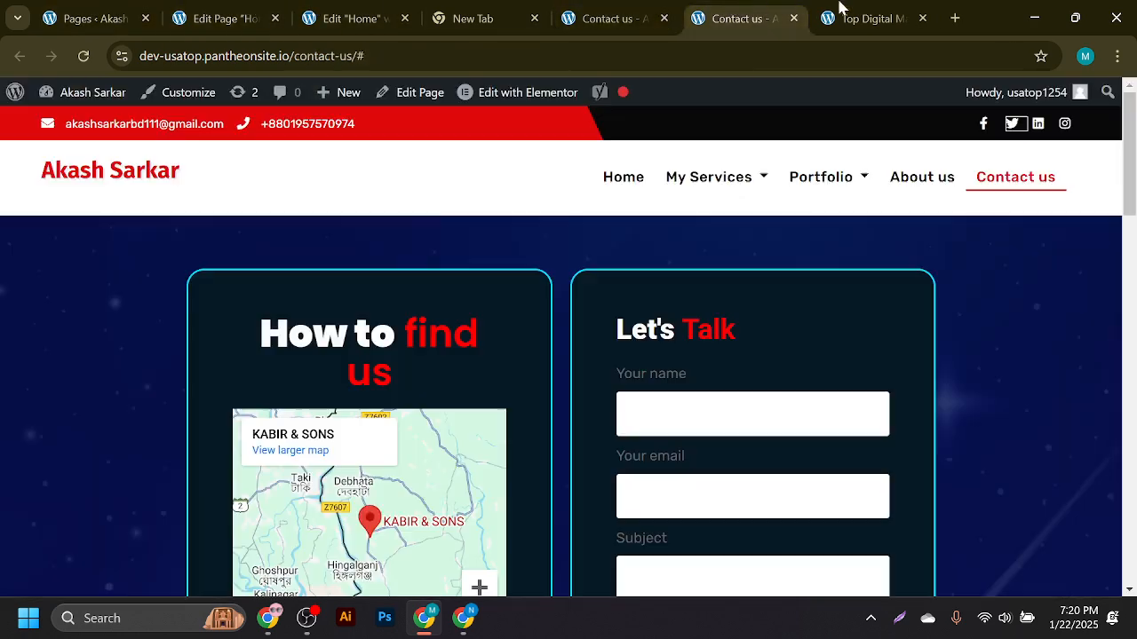
pyautogui.moveTo(619, 98)
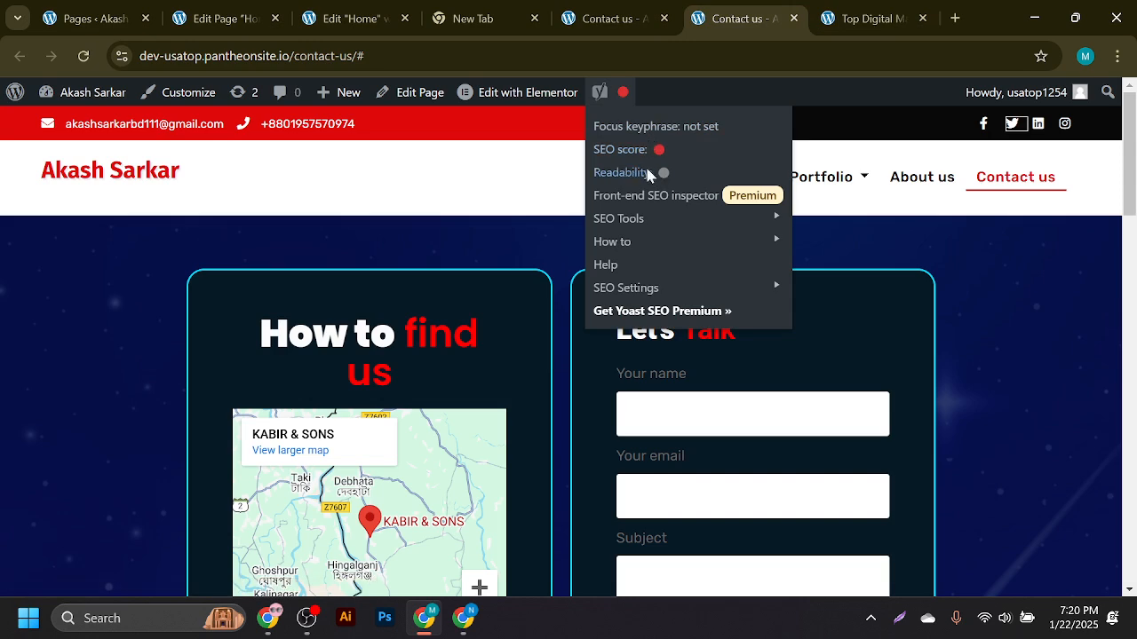
pyautogui.click(85, 57)
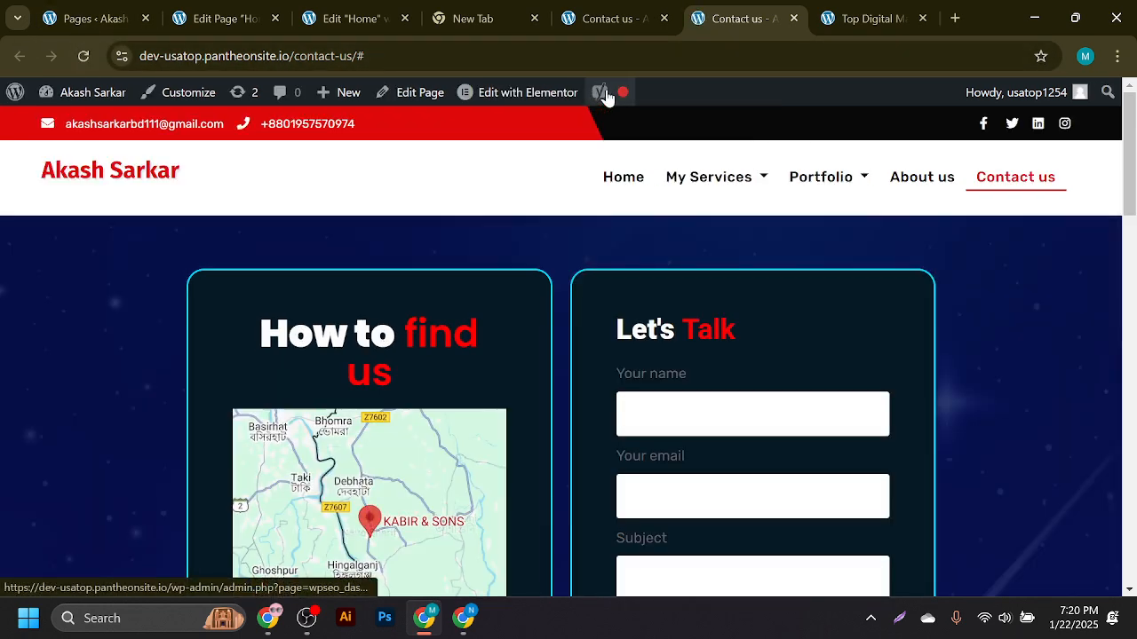
pyautogui.click(626, 95)
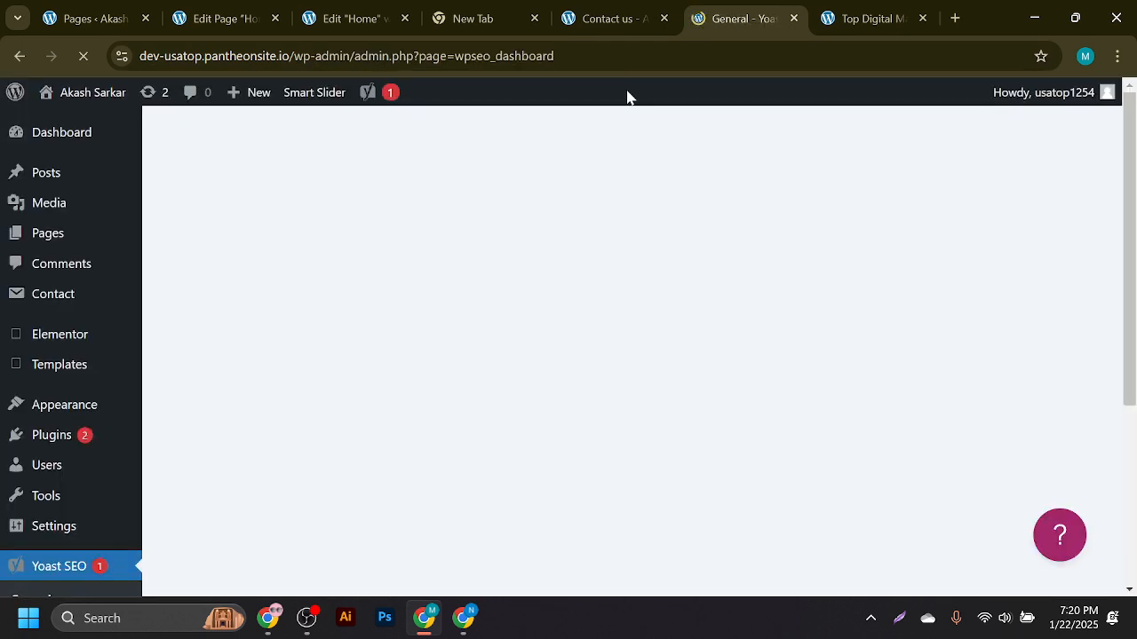
pyautogui.click(19, 57)
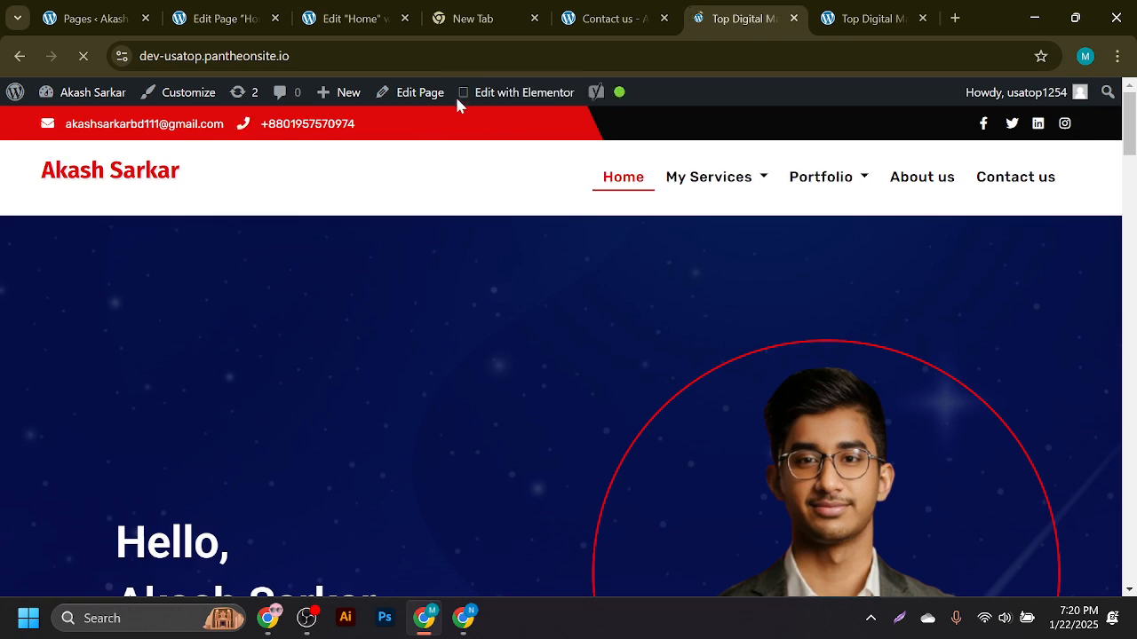
# - Scroll the live page, then return to the Home page's block editor with its Yoast analysis
pyautogui.moveTo(601, 94)
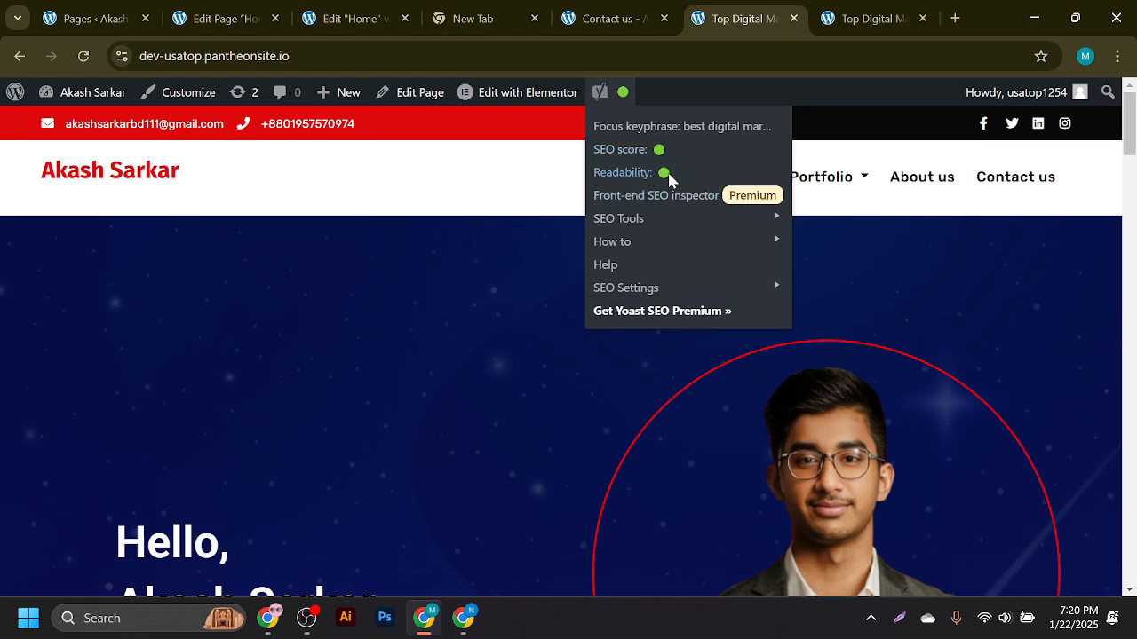
pyautogui.moveTo(668, 178)
pyautogui.scroll(-5, 535, 287)
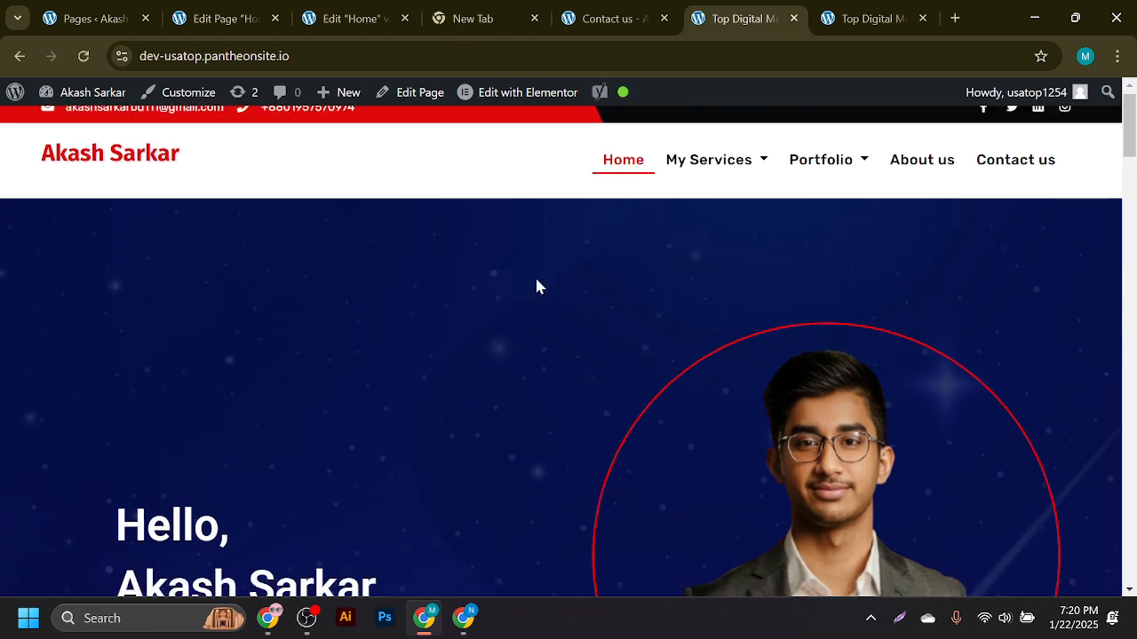
pyautogui.scroll(5, 479, 333)
pyautogui.scroll(-10, 478, 333)
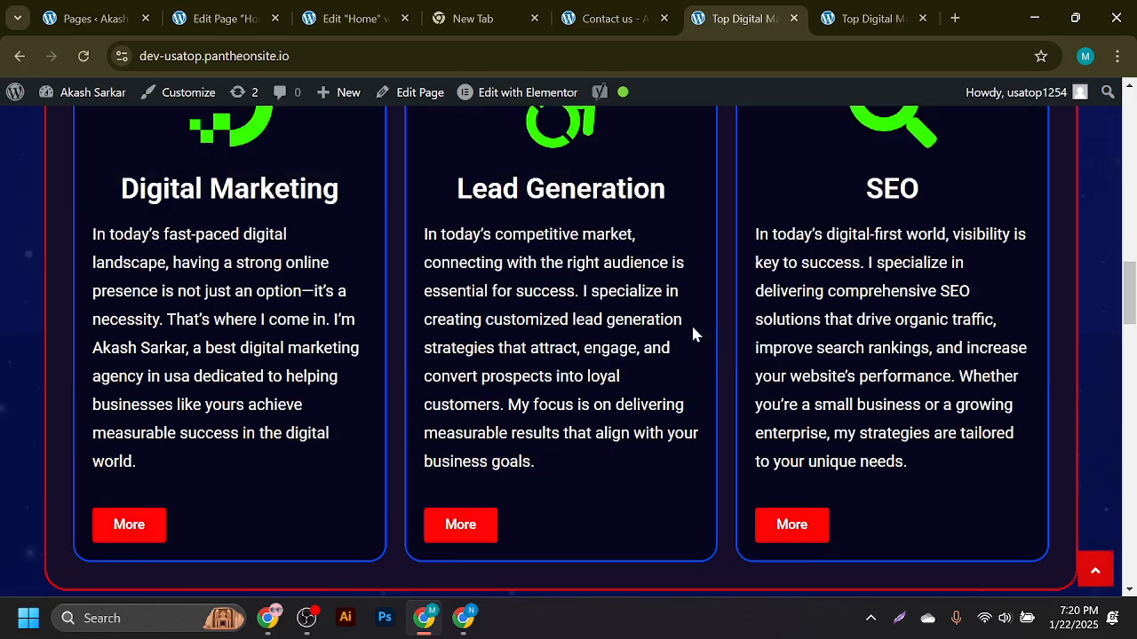
pyautogui.scroll(6, 673, 333)
pyautogui.scroll(5, 655, 351)
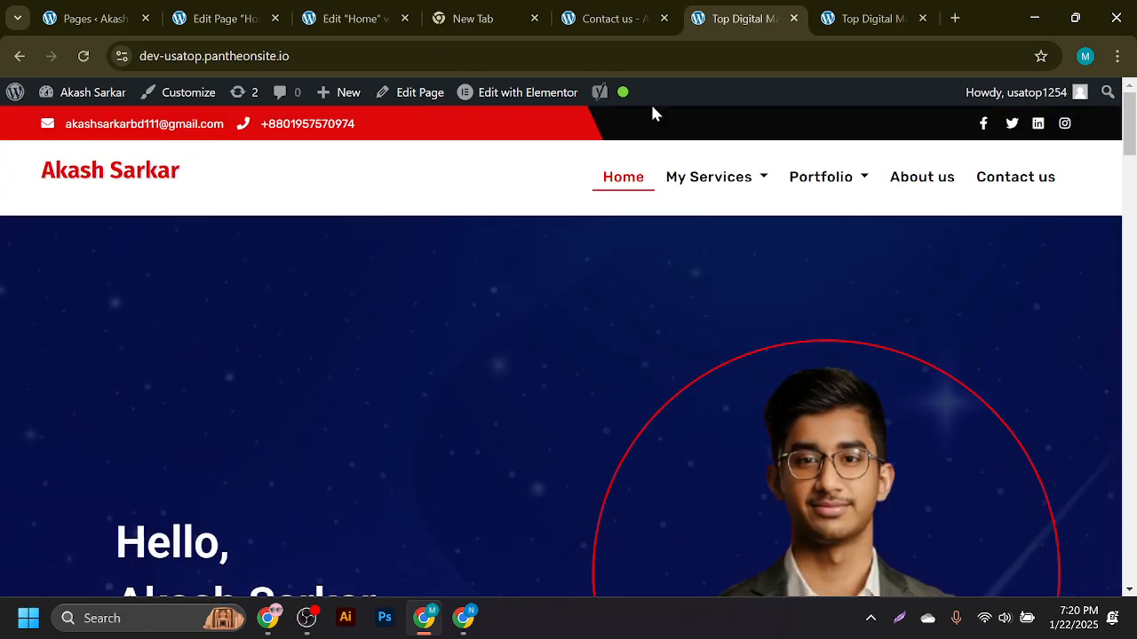
pyautogui.click(178, 13)
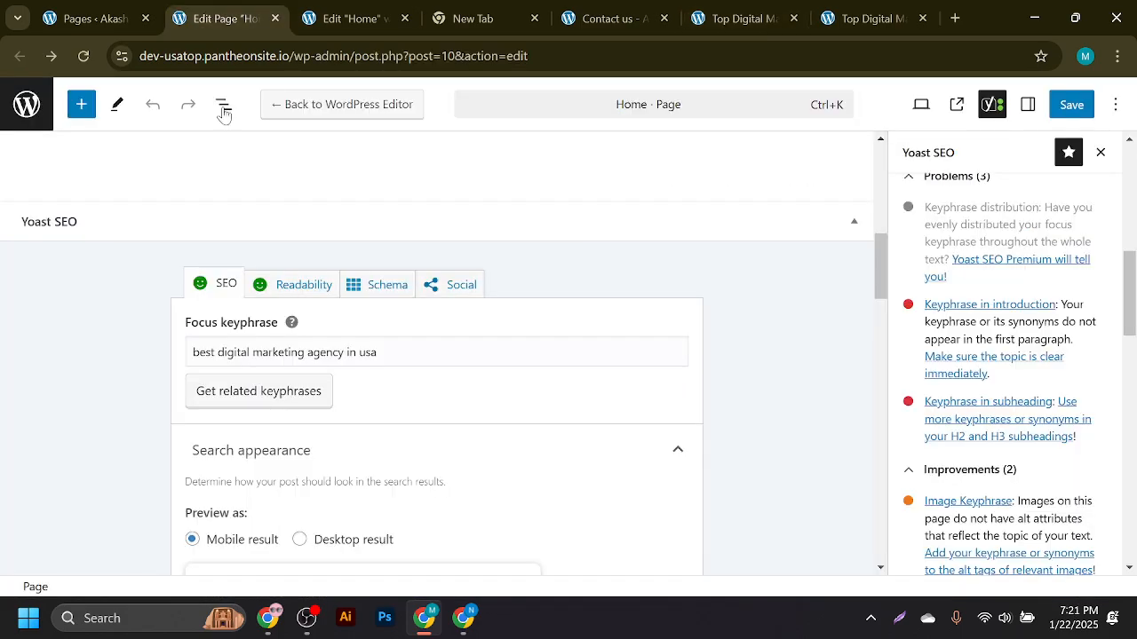
# - Reload the pages list twice until Yoast SEO and readability scores show, then return to Home in Elementor
pyautogui.click(91, 8)
pyautogui.scroll(9, 505, 329)
pyautogui.scroll(-15, 622, 333)
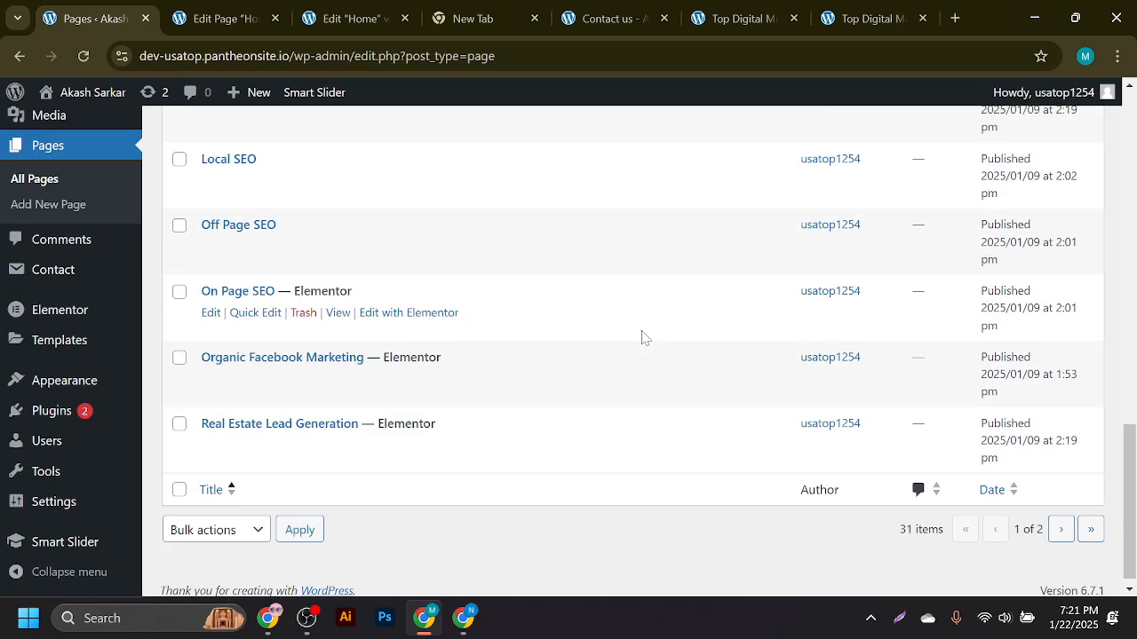
pyautogui.scroll(8, 545, 335)
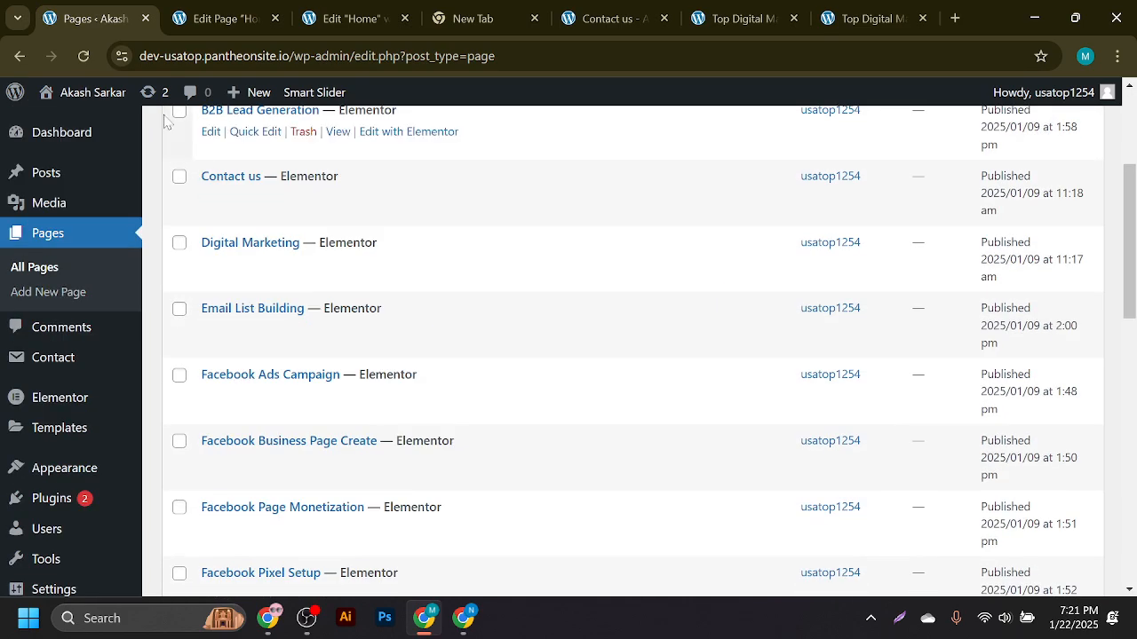
pyautogui.click(93, 59)
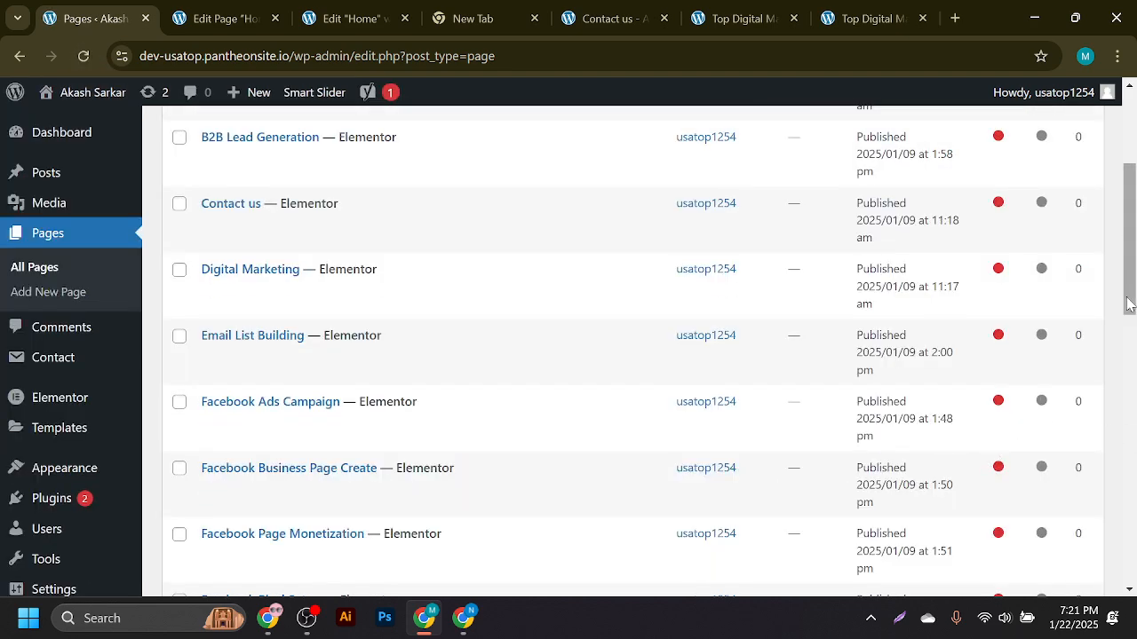
pyautogui.moveTo(1129, 304); pyautogui.dragTo(1129, 226)
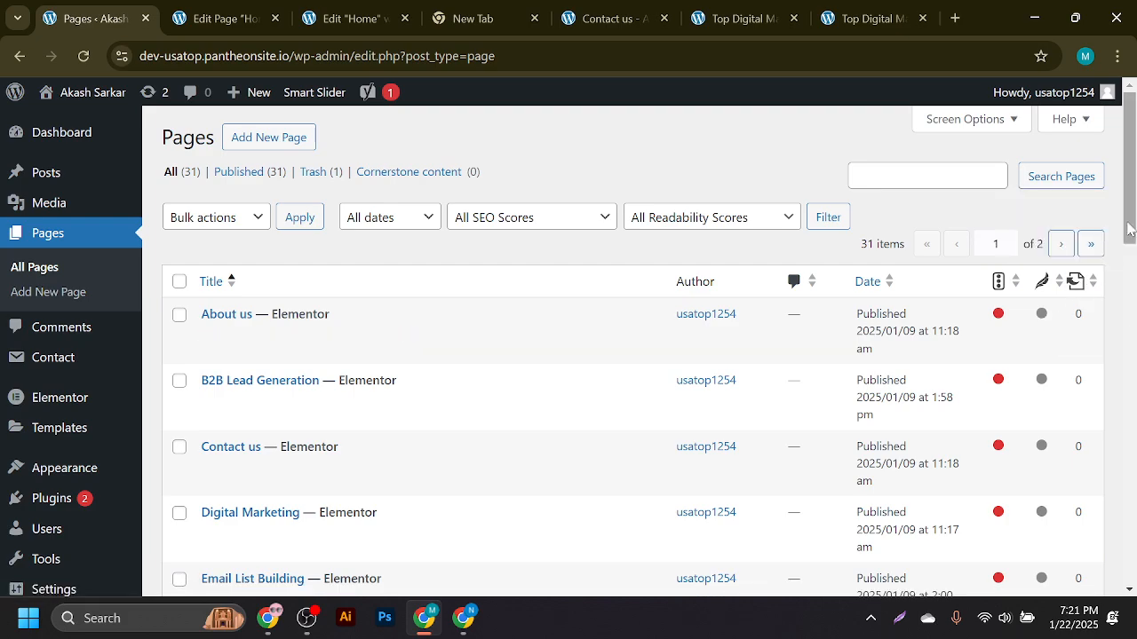
pyautogui.moveTo(1131, 205); pyautogui.dragTo(1132, 393)
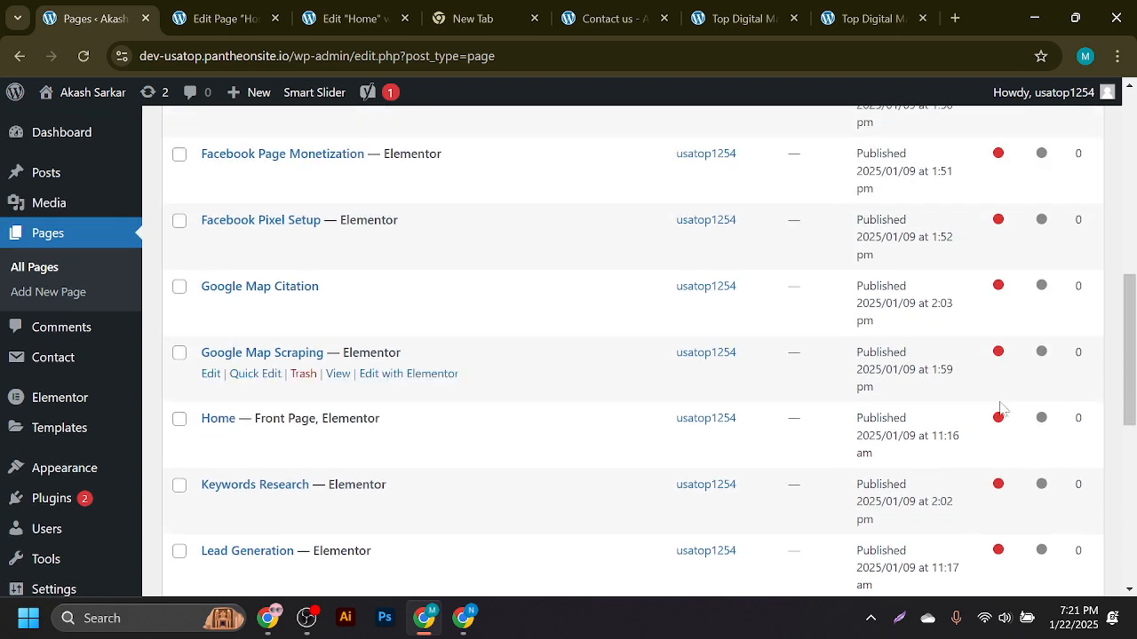
pyautogui.click(84, 56)
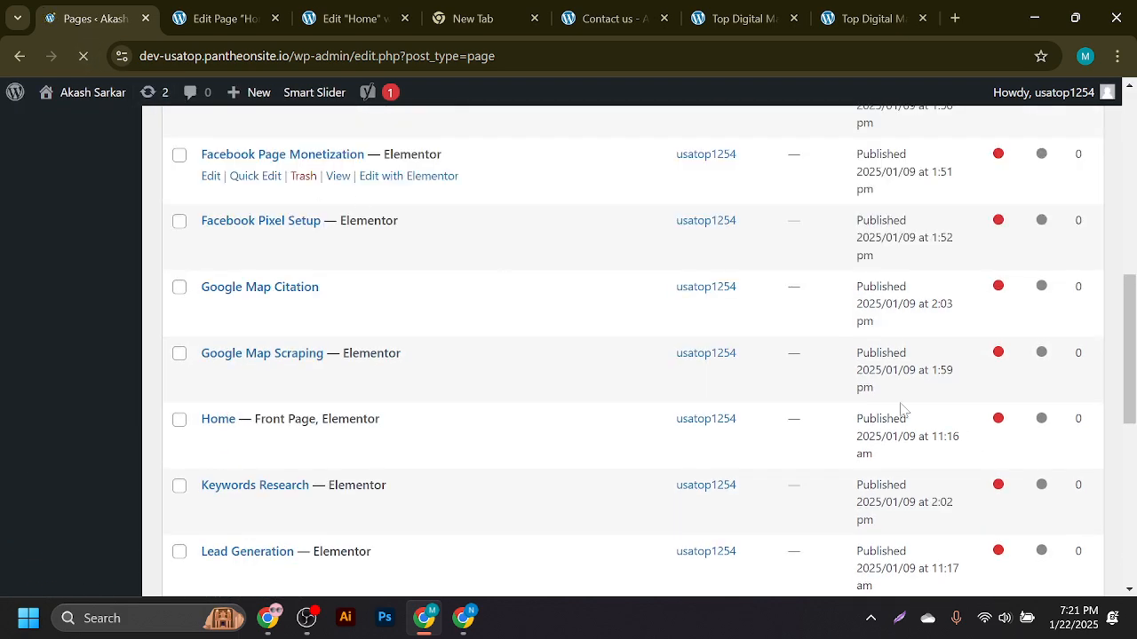
pyautogui.click(197, 7)
# - Lower the Home hero spacer from 50 to 49 px in Elementor and publish the page
pyautogui.click(346, 16)
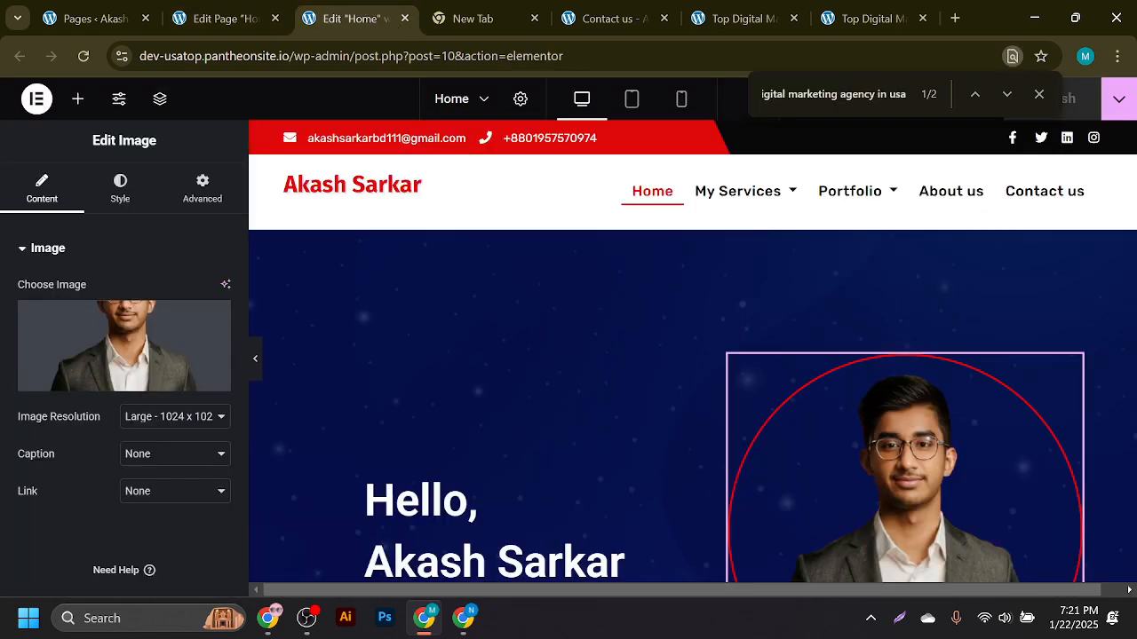
pyautogui.scroll(-3, 586, 338)
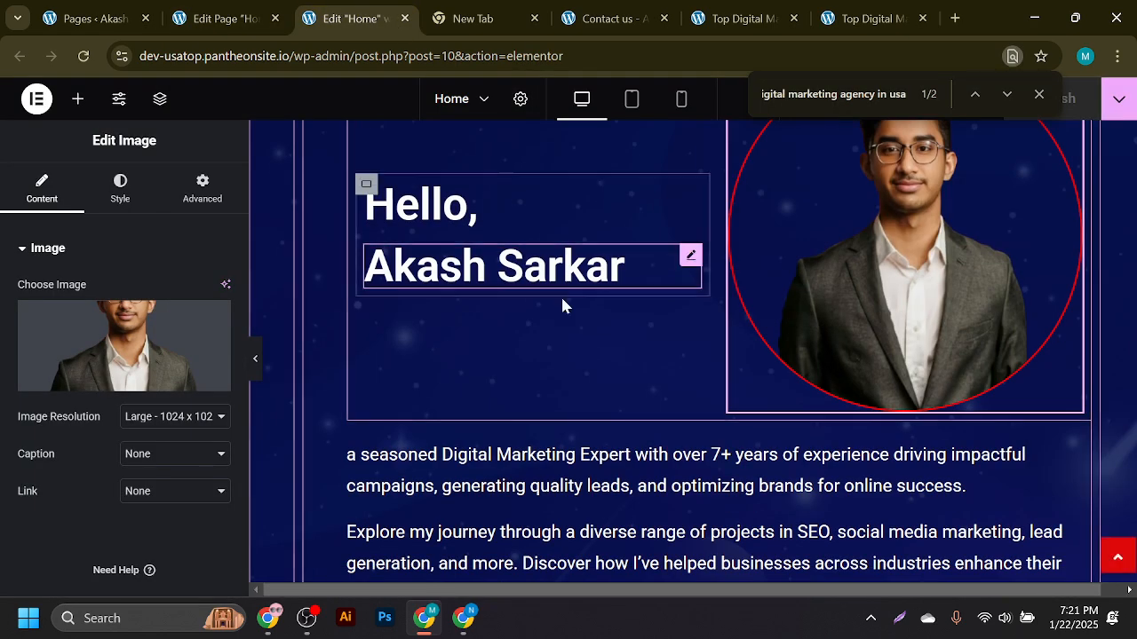
pyautogui.scroll(3, 566, 311)
pyautogui.click(569, 317)
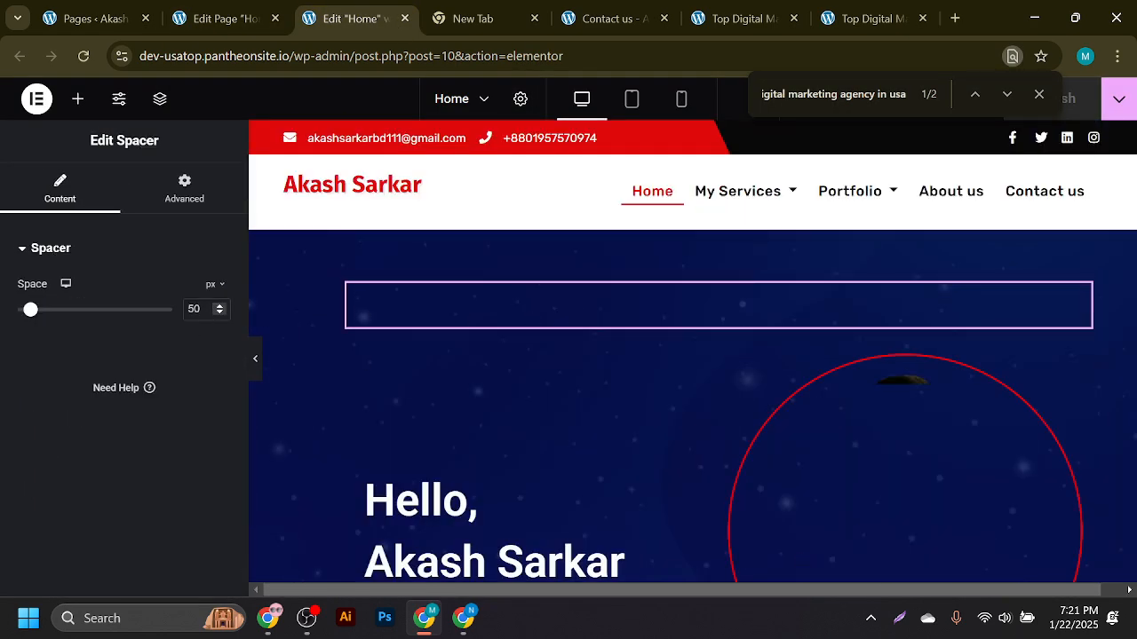
pyautogui.click(220, 313)
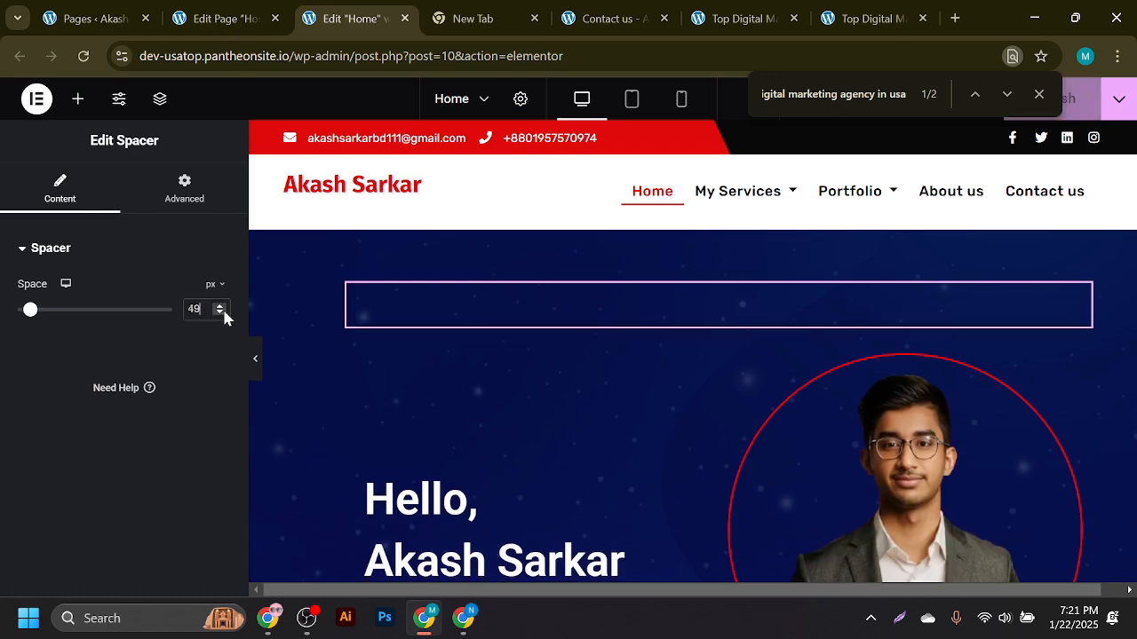
pyautogui.click(1038, 94)
pyautogui.click(1051, 108)
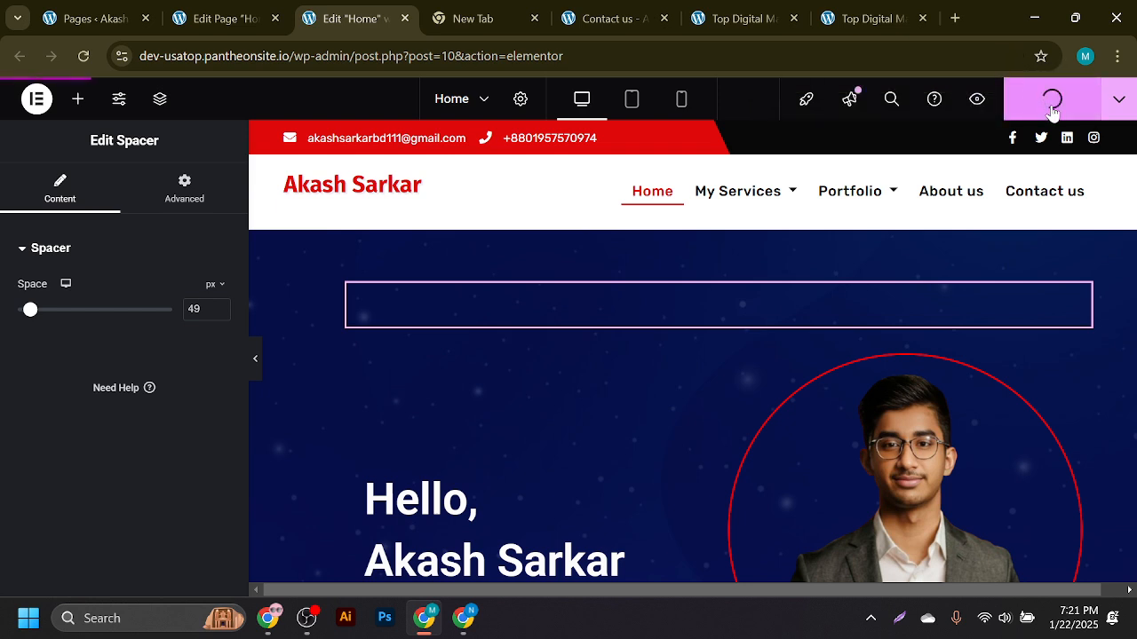
pyautogui.click(226, 19)
pyautogui.click(337, 16)
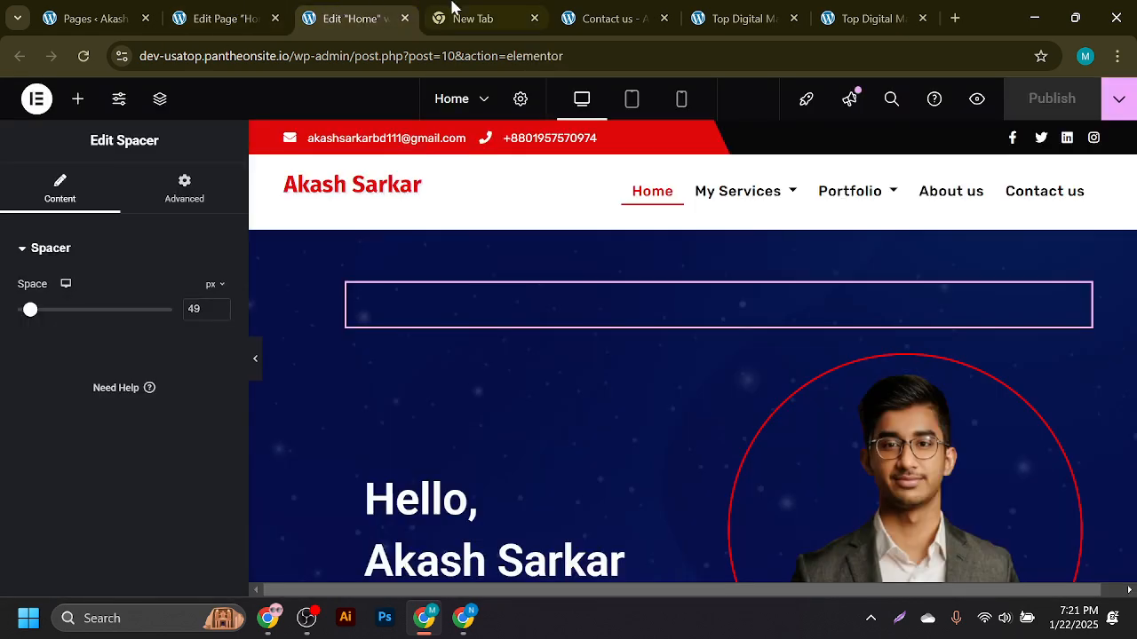
pyautogui.click(94, 18)
# - Reload the pages list and view the published Home page
pyautogui.click(96, 58)
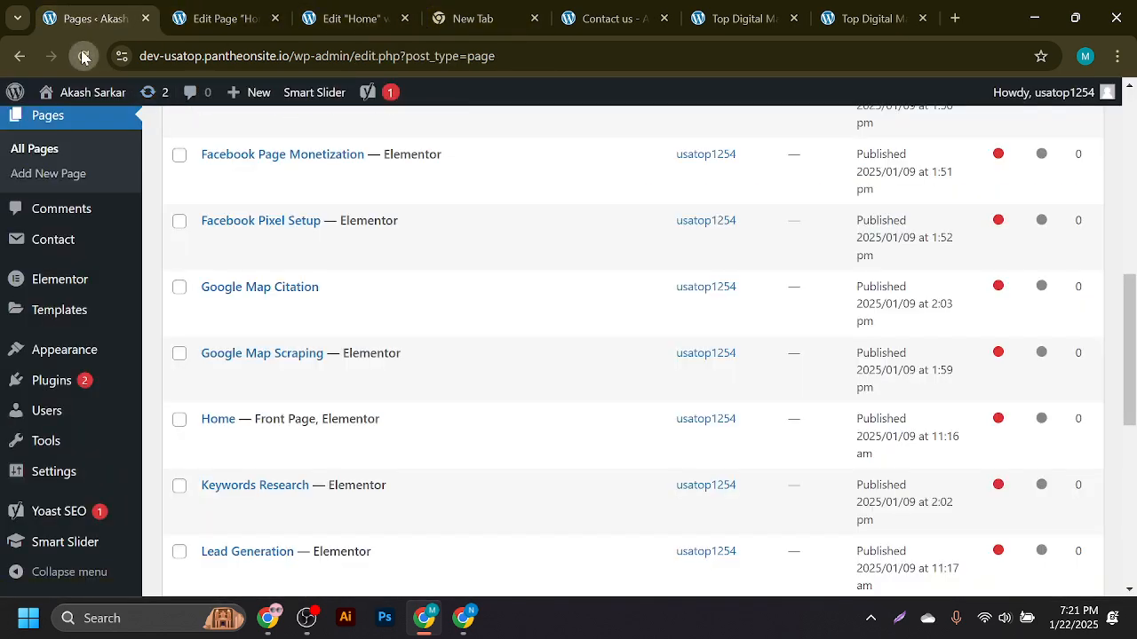
pyautogui.moveTo(121, 94)
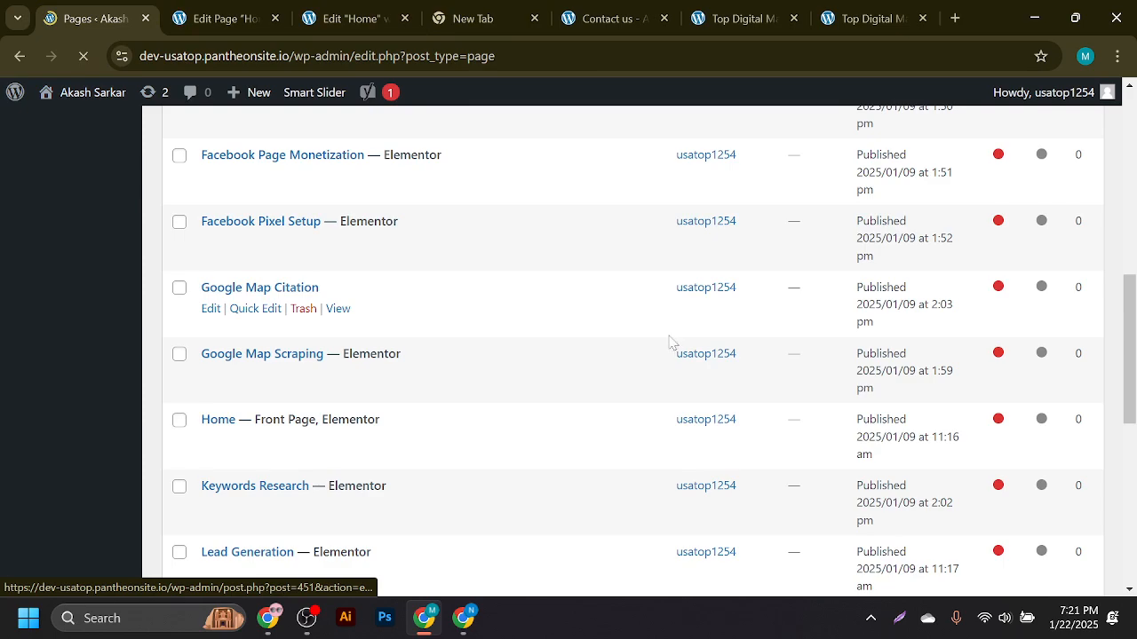
pyautogui.scroll(-5, 1003, 384)
pyautogui.scroll(10, 857, 388)
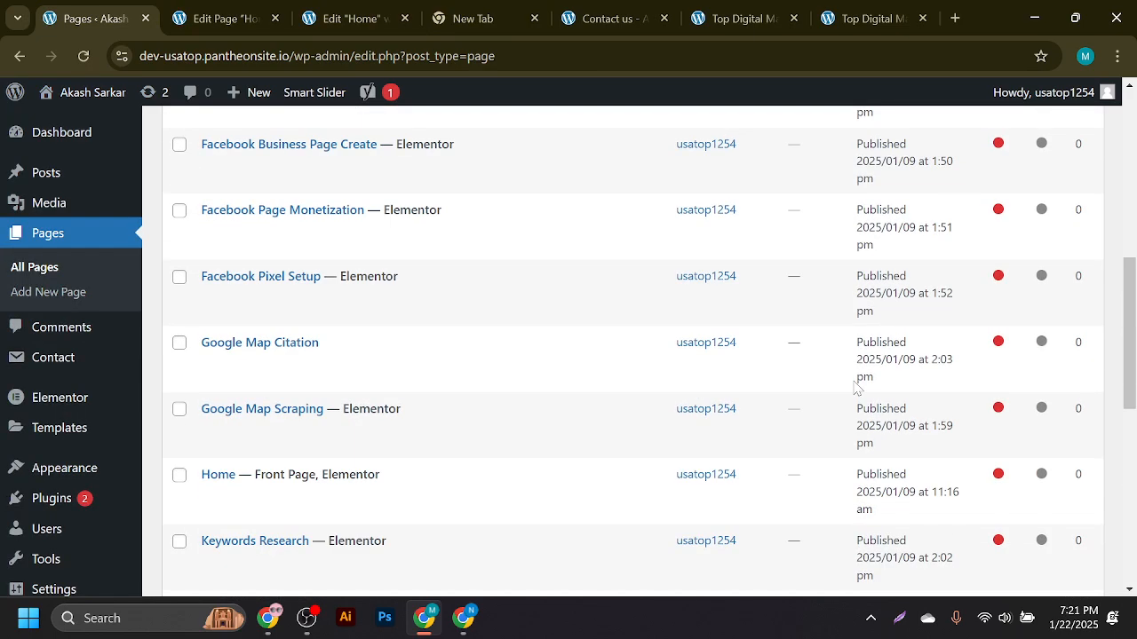
pyautogui.moveTo(1133, 204); pyautogui.dragTo(1133, 397)
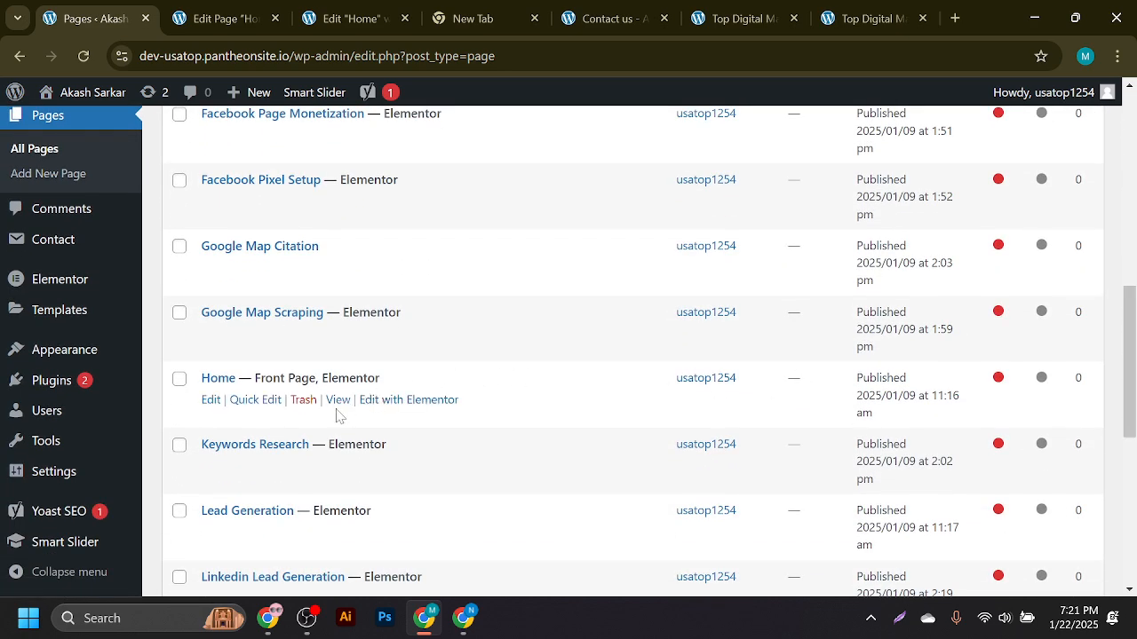
pyautogui.click(338, 401)
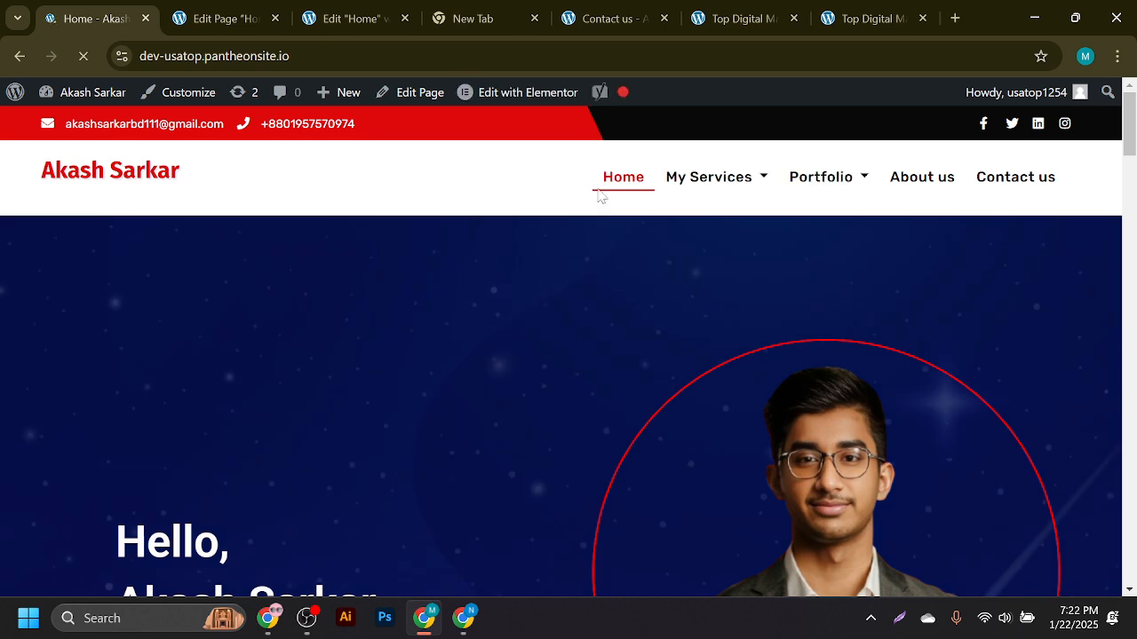
# - Check the SEO score in the Yoast dashboard, then return to the Home page editor
pyautogui.moveTo(621, 98)
pyautogui.click(655, 153)
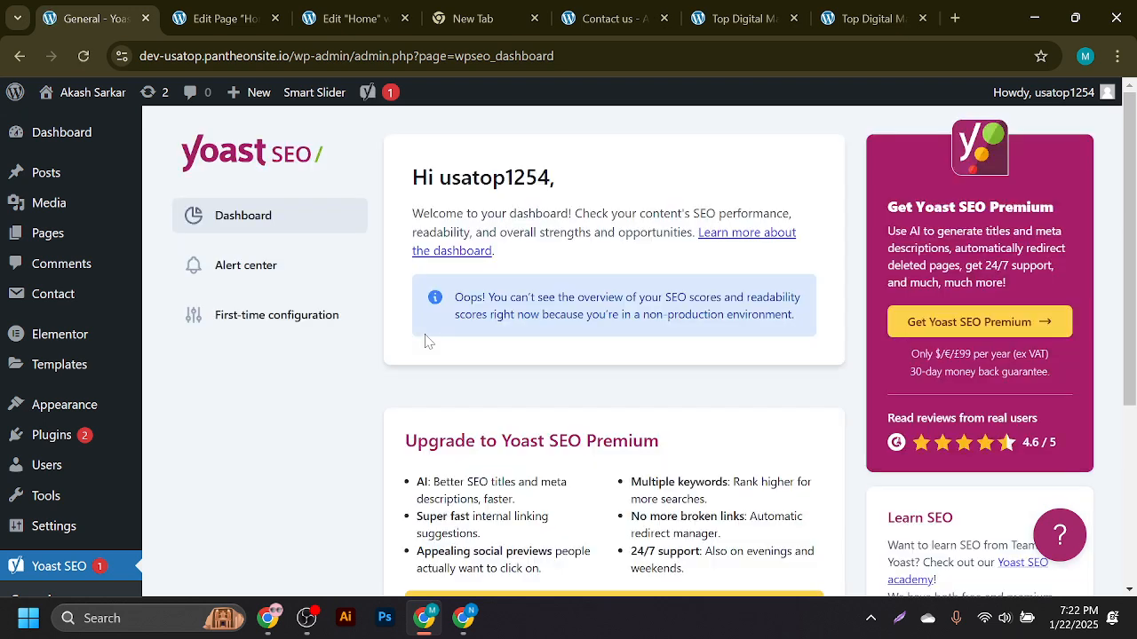
pyautogui.click(15, 55)
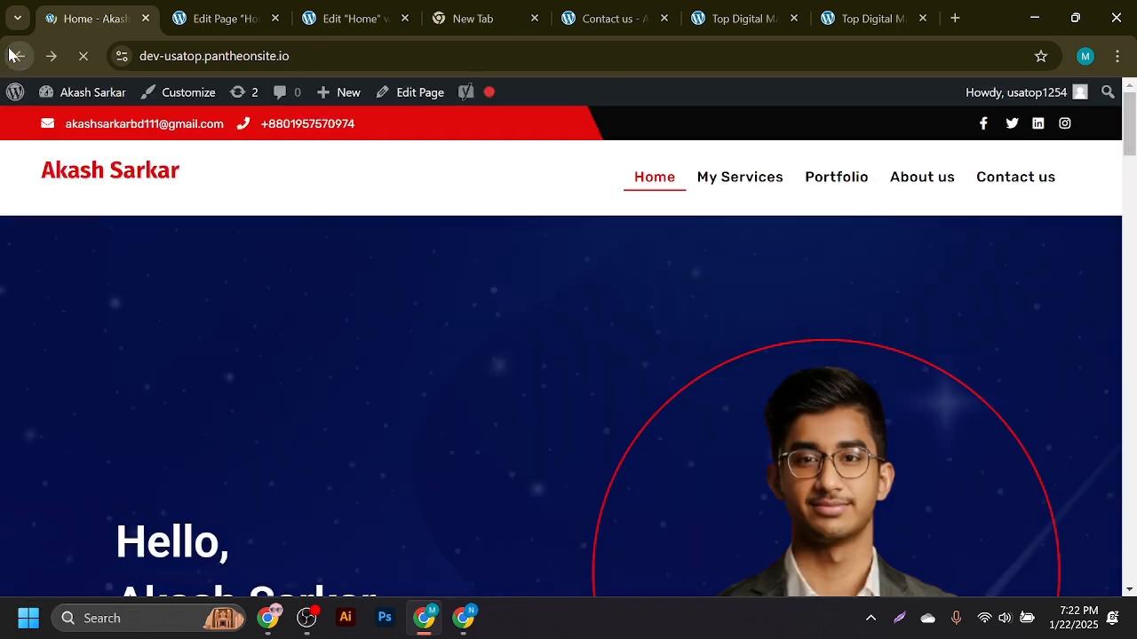
pyautogui.click(245, 7)
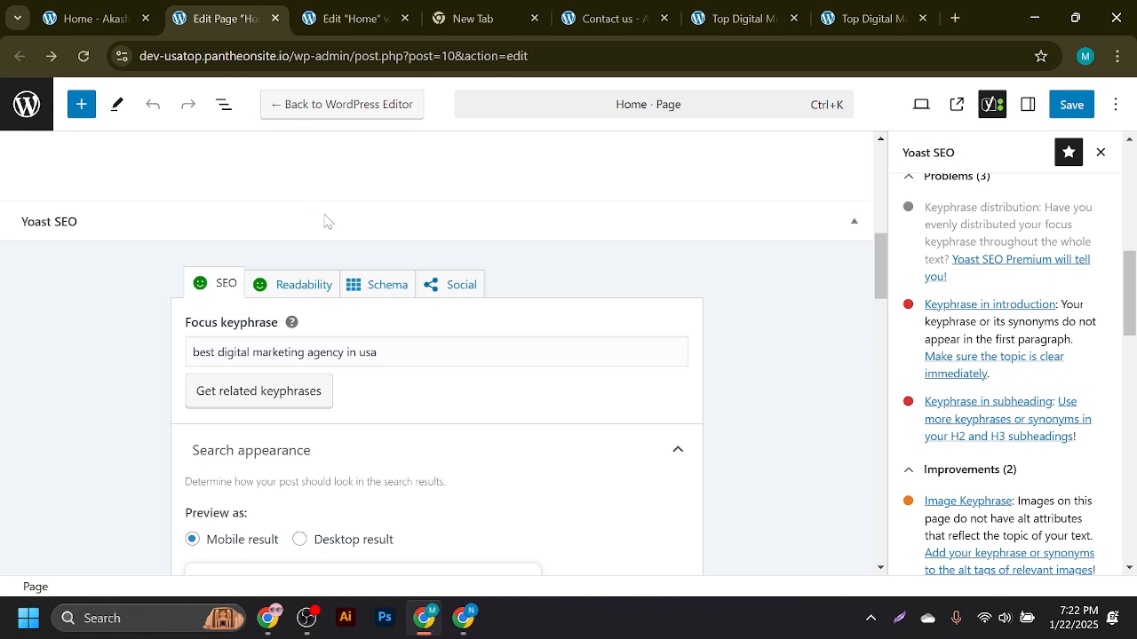
# - Save the Home page and reload the live Home page to see the updates
pyautogui.click(1073, 106)
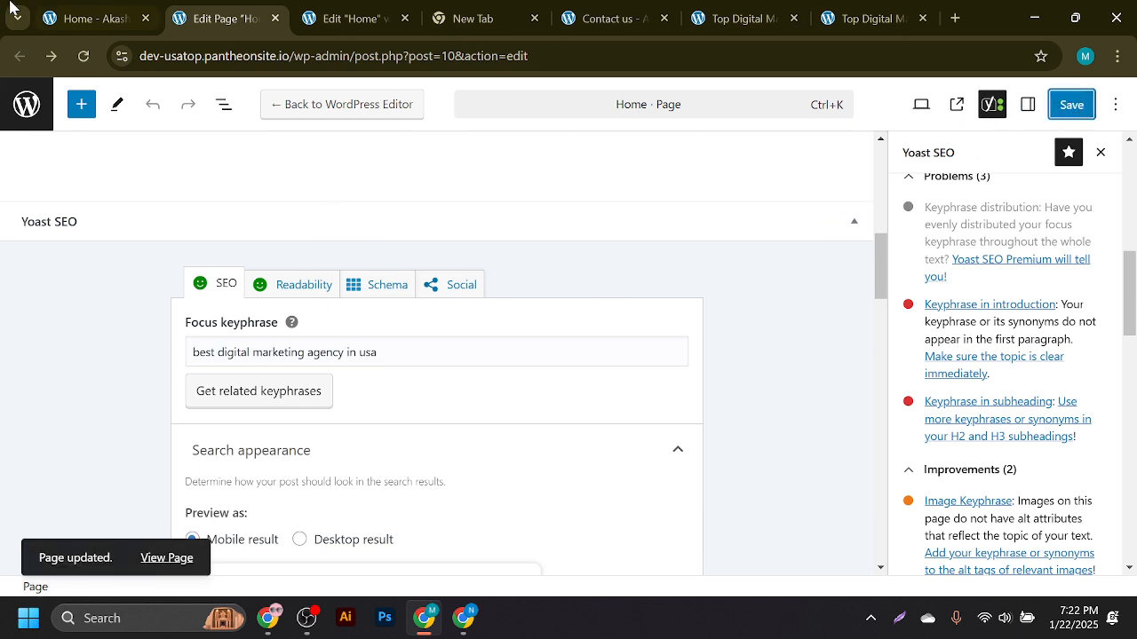
pyautogui.click(71, 7)
pyautogui.click(79, 60)
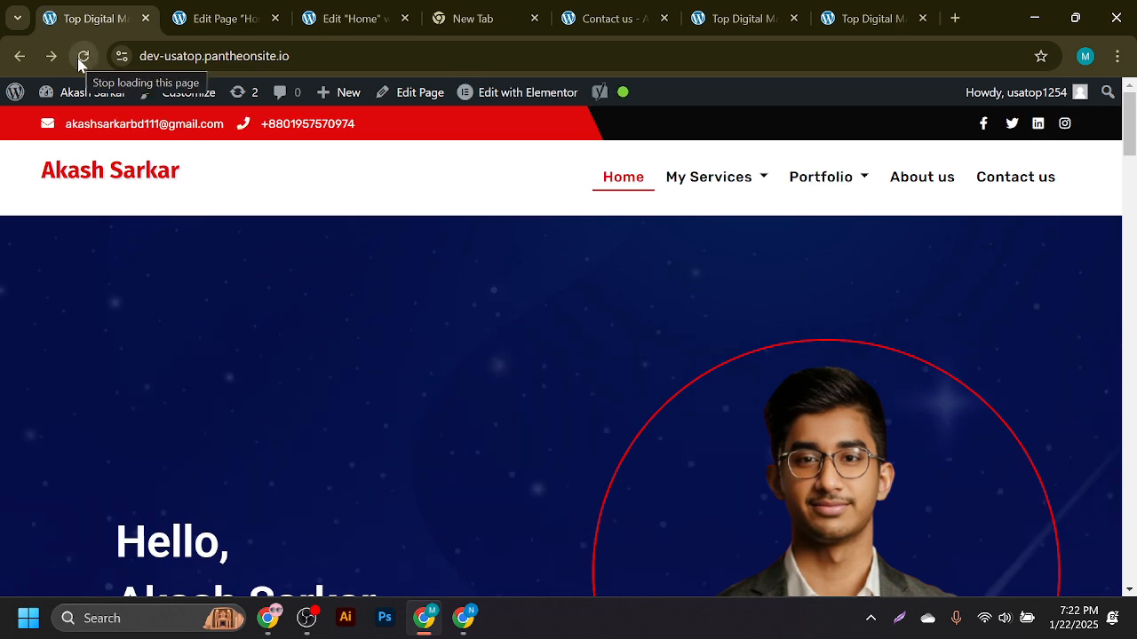
# - Look through the open Elementor, Contact us and home page tabs, ending on the last home page tab
pyautogui.click(178, 16)
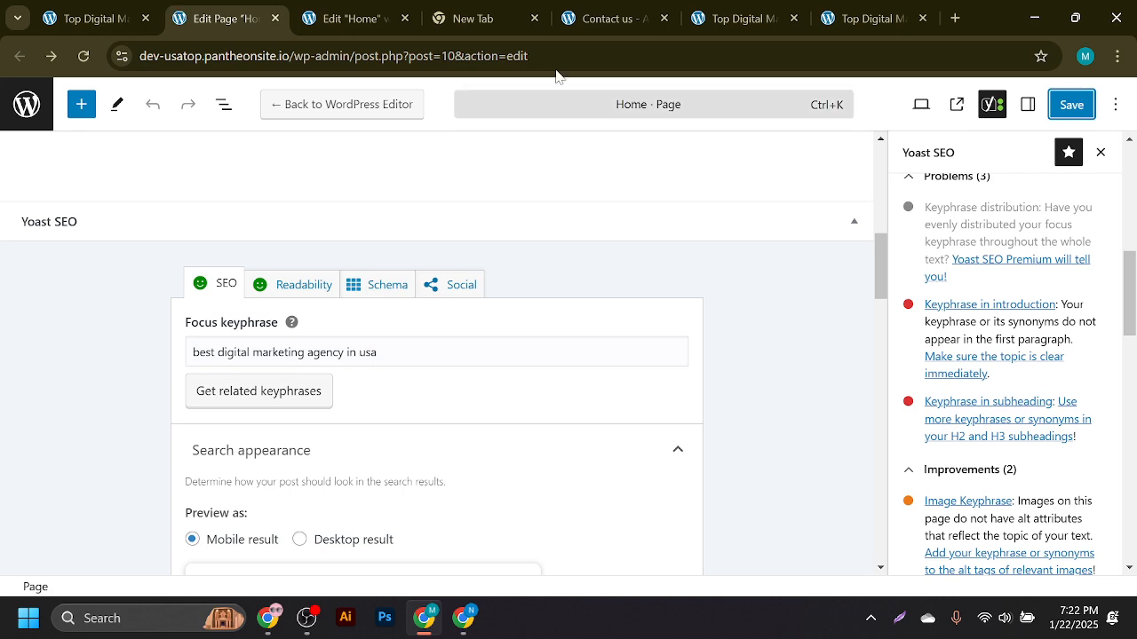
pyautogui.click(534, 8)
pyautogui.click(355, 8)
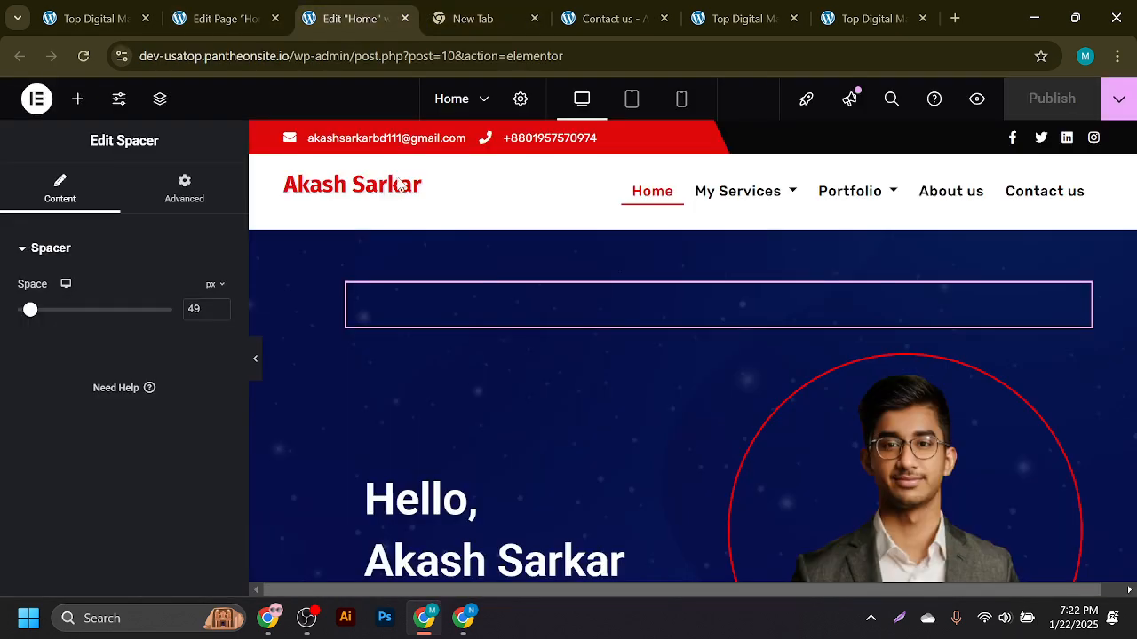
pyautogui.click(535, 7)
pyautogui.click(588, 14)
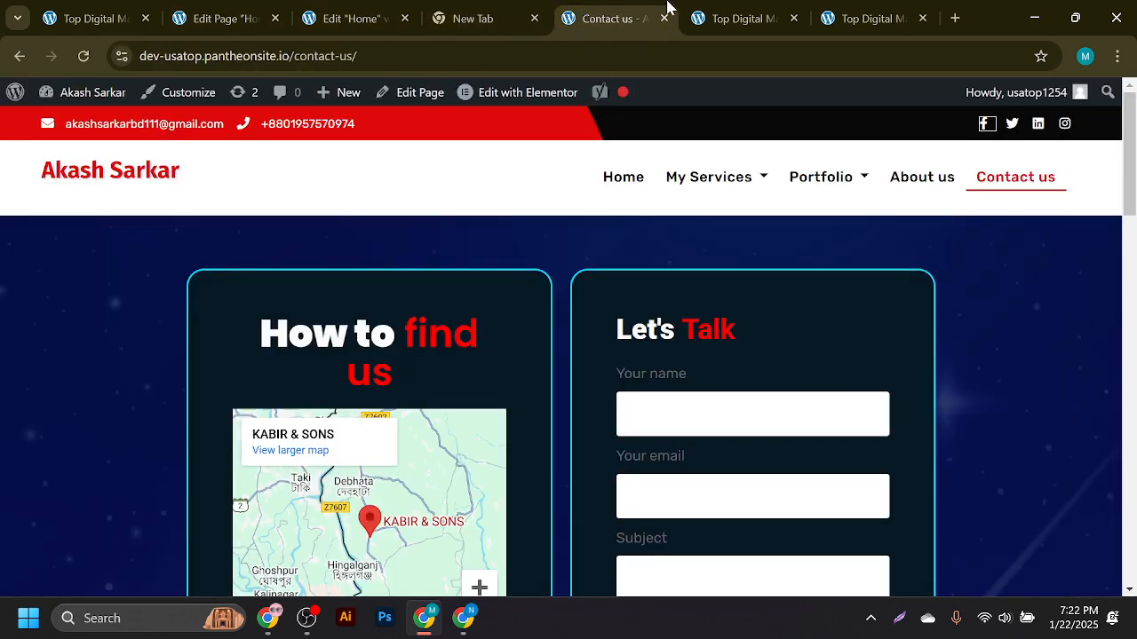
pyautogui.click(719, 11)
pyautogui.click(336, 9)
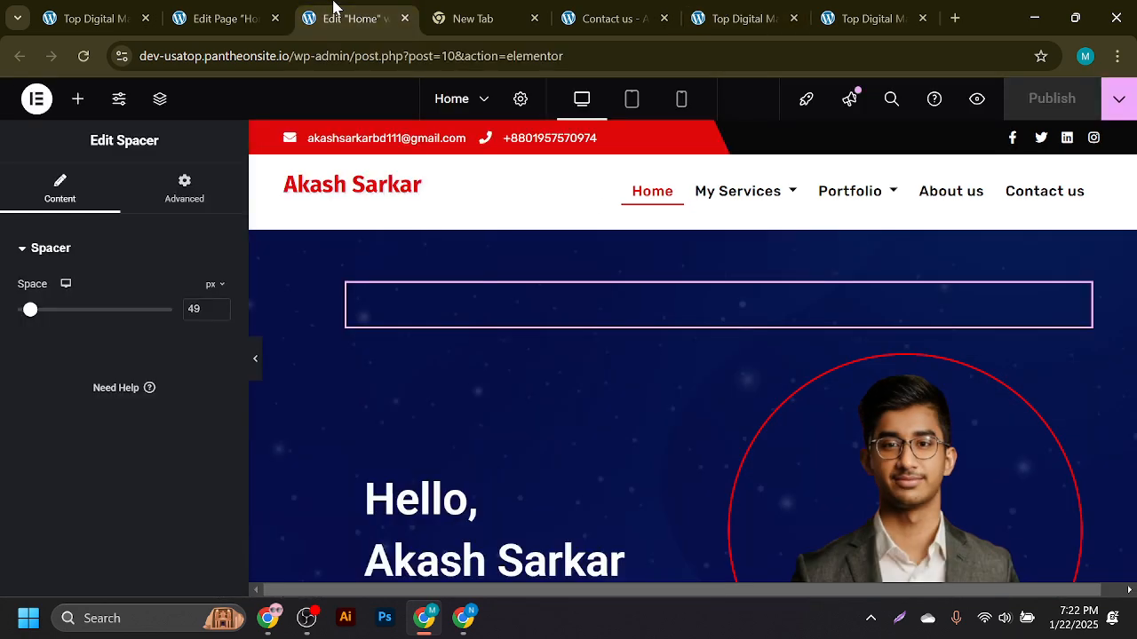
pyautogui.click(112, 11)
pyautogui.click(255, 7)
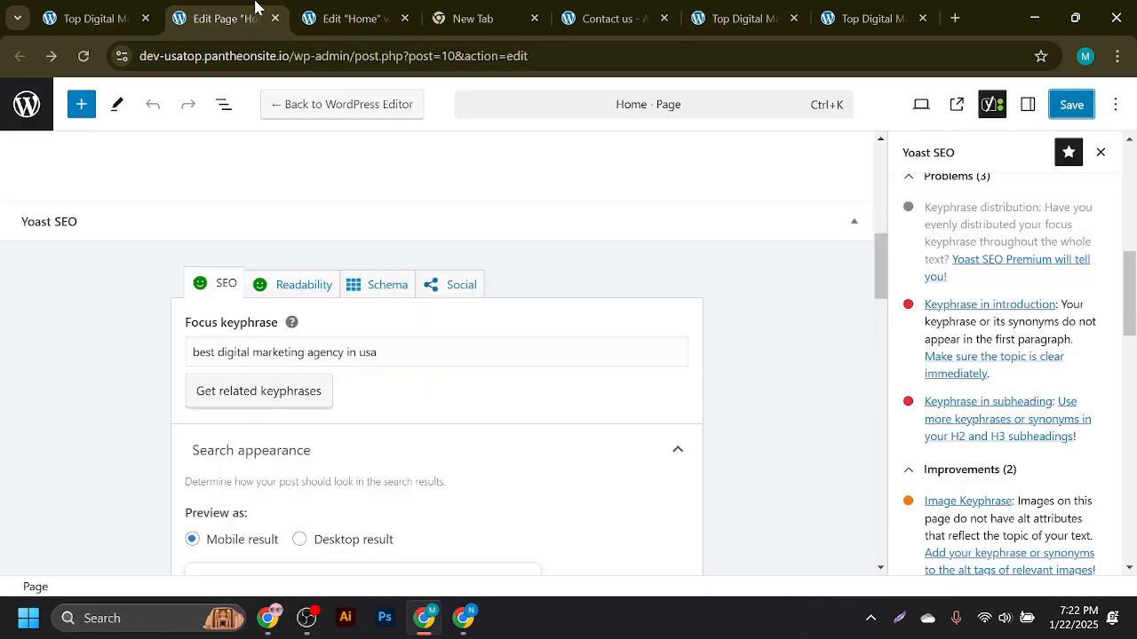
pyautogui.click(385, 9)
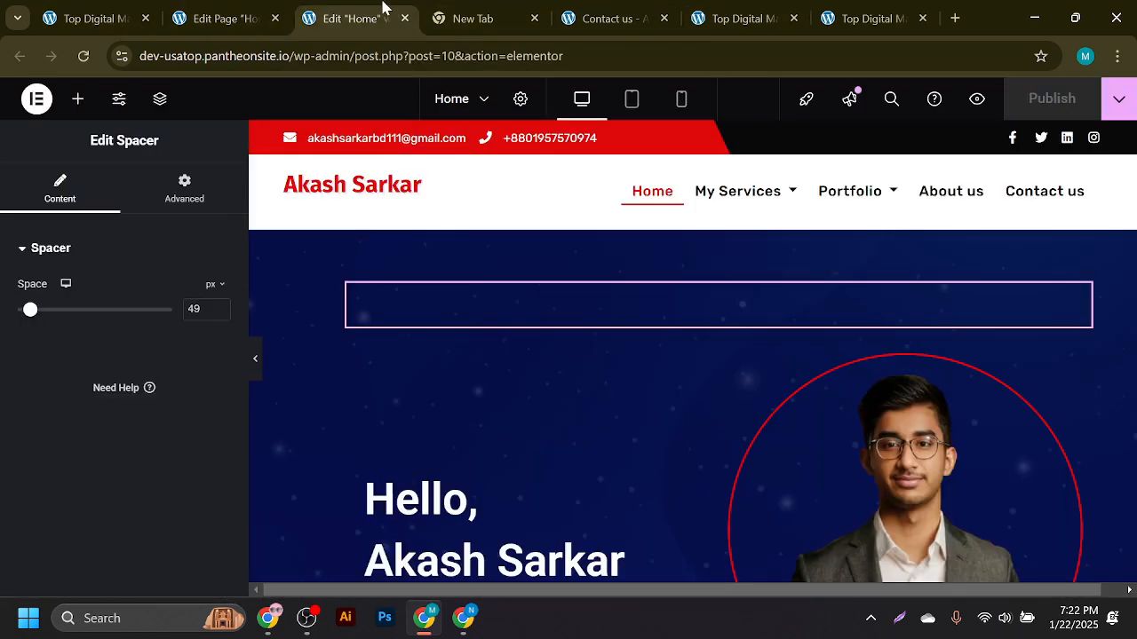
pyautogui.click(710, 10)
pyautogui.click(853, 11)
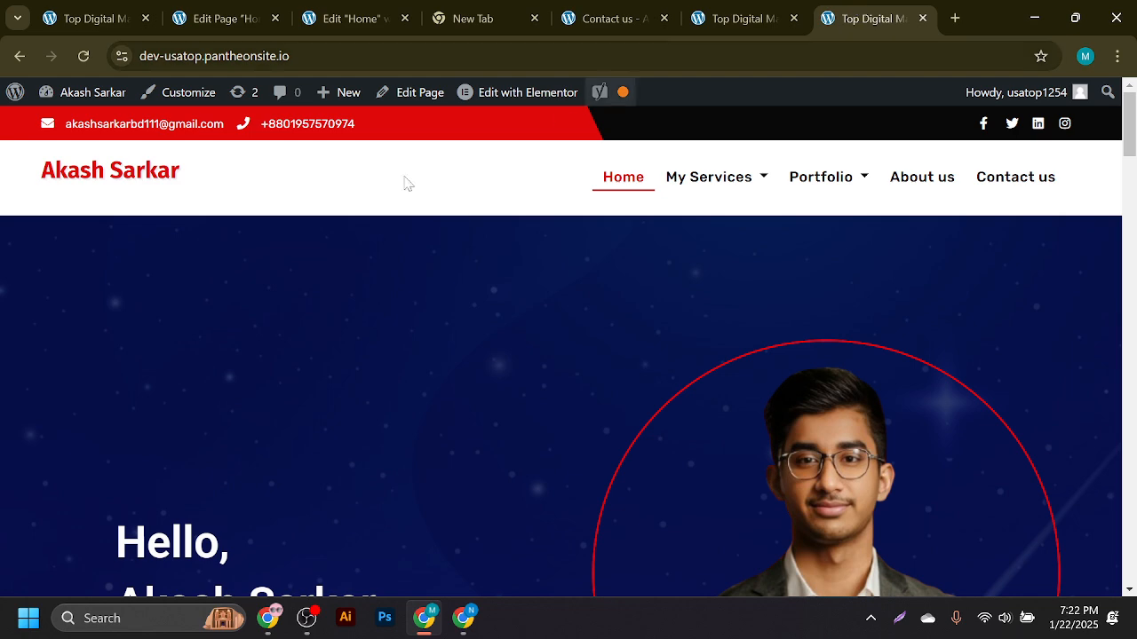
pyautogui.moveTo(76, 87)
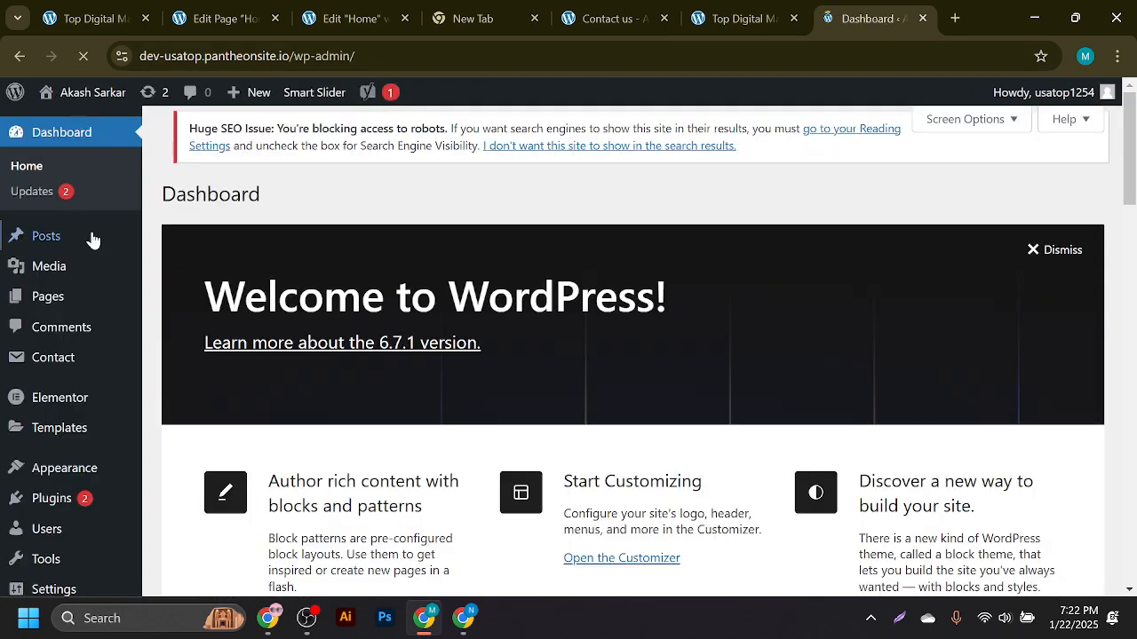
# - Open Pages > All Pages, scroll the list to find Home, then return to its editor
pyautogui.moveTo(67, 499)
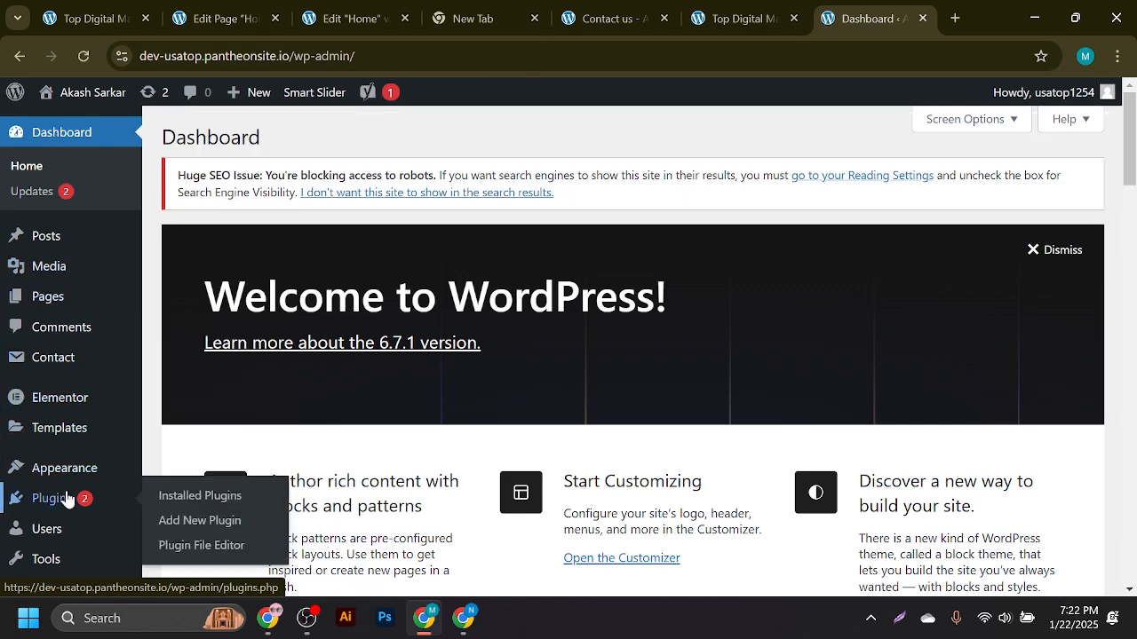
pyautogui.click(119, 297)
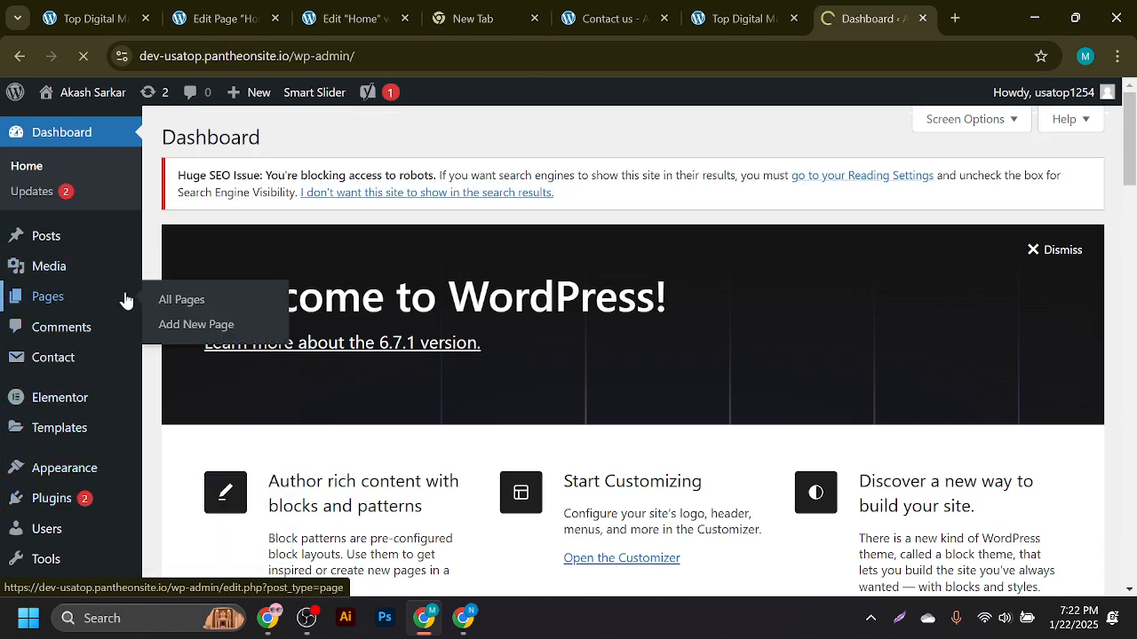
pyautogui.scroll(-4, 888, 333)
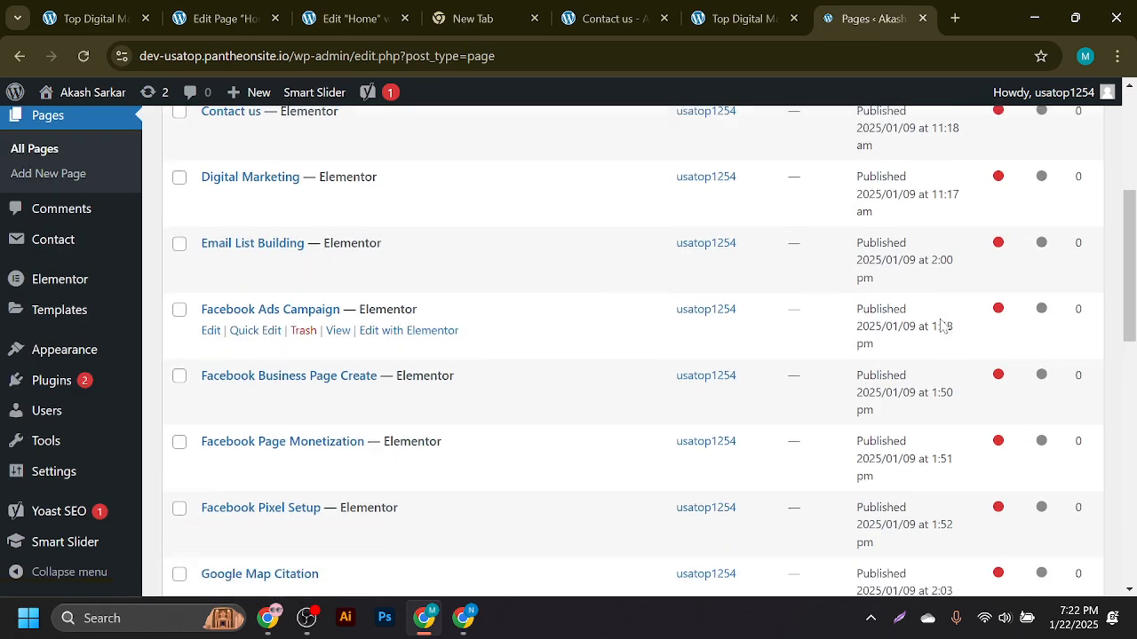
pyautogui.scroll(-8, 944, 326)
pyautogui.scroll(3, 933, 386)
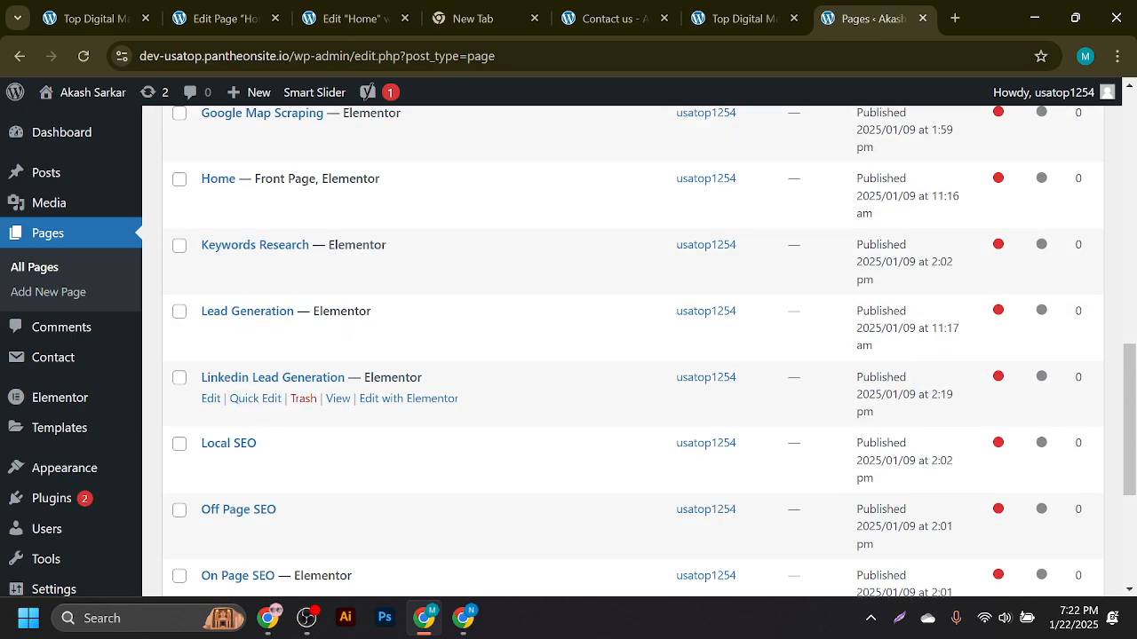
pyautogui.scroll(-3, 926, 406)
pyautogui.scroll(12, 989, 387)
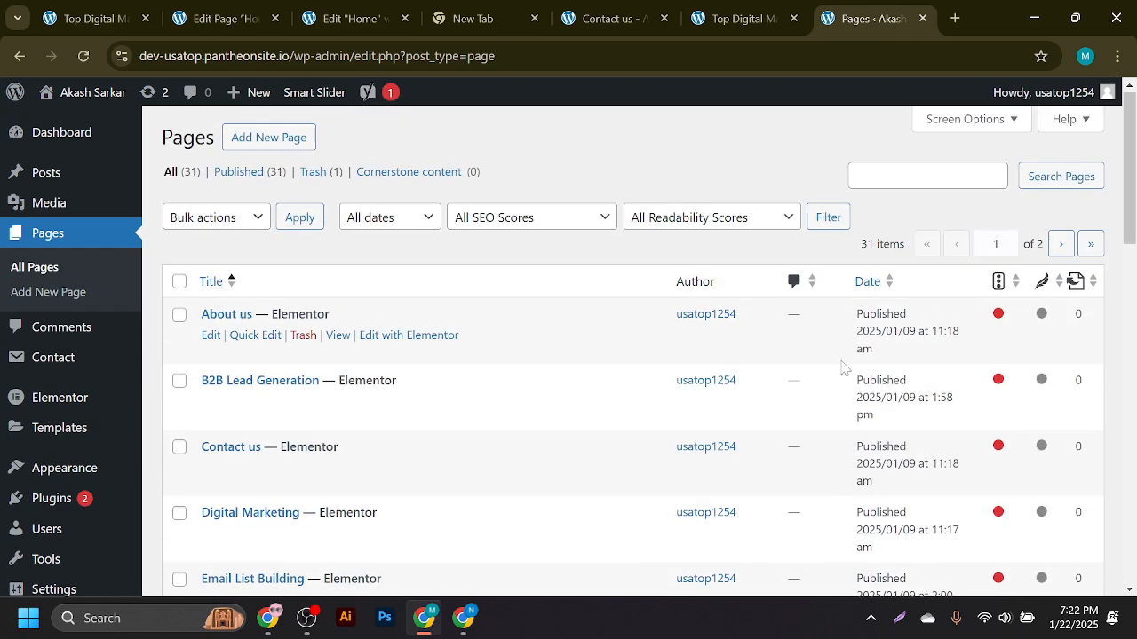
pyautogui.scroll(-3, 533, 391)
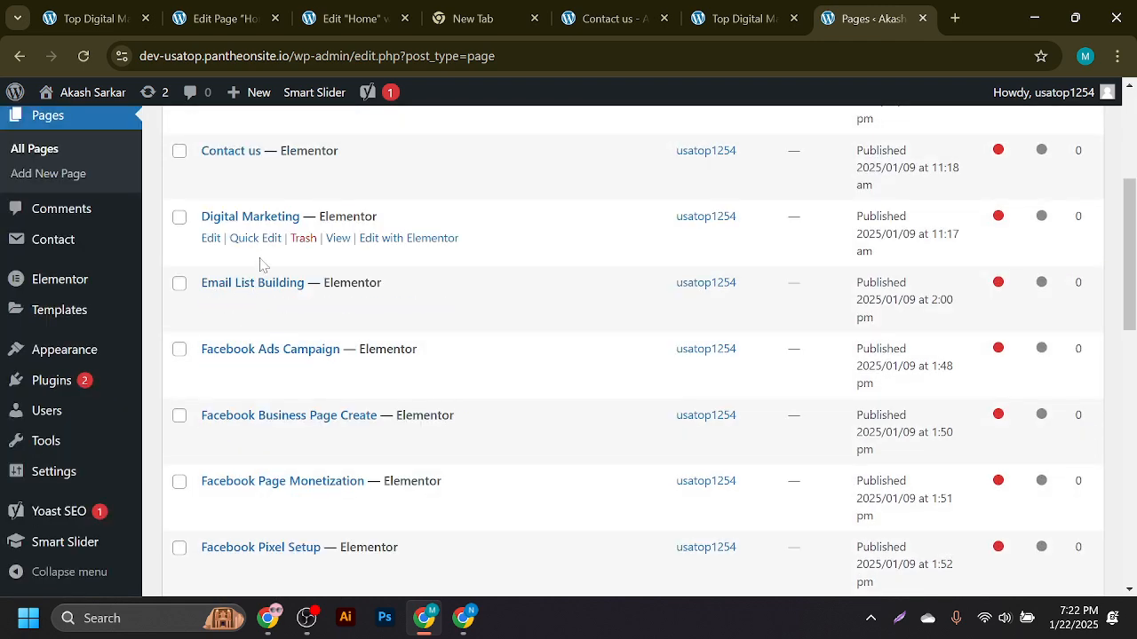
pyautogui.scroll(-3, 770, 380)
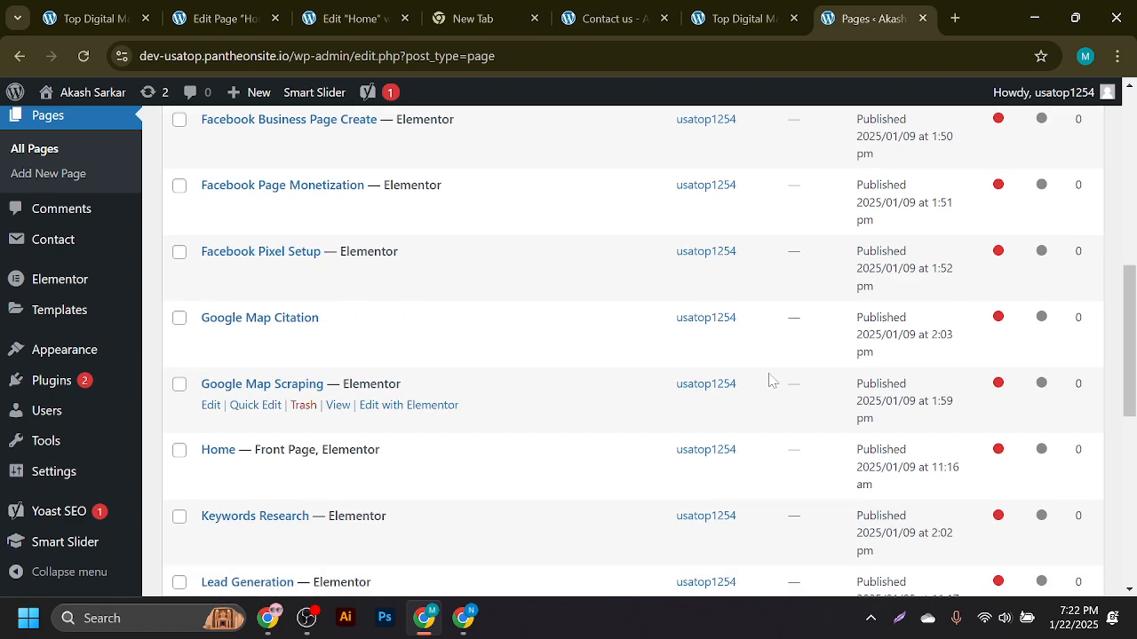
pyautogui.scroll(-3, 450, 364)
pyautogui.click(258, 7)
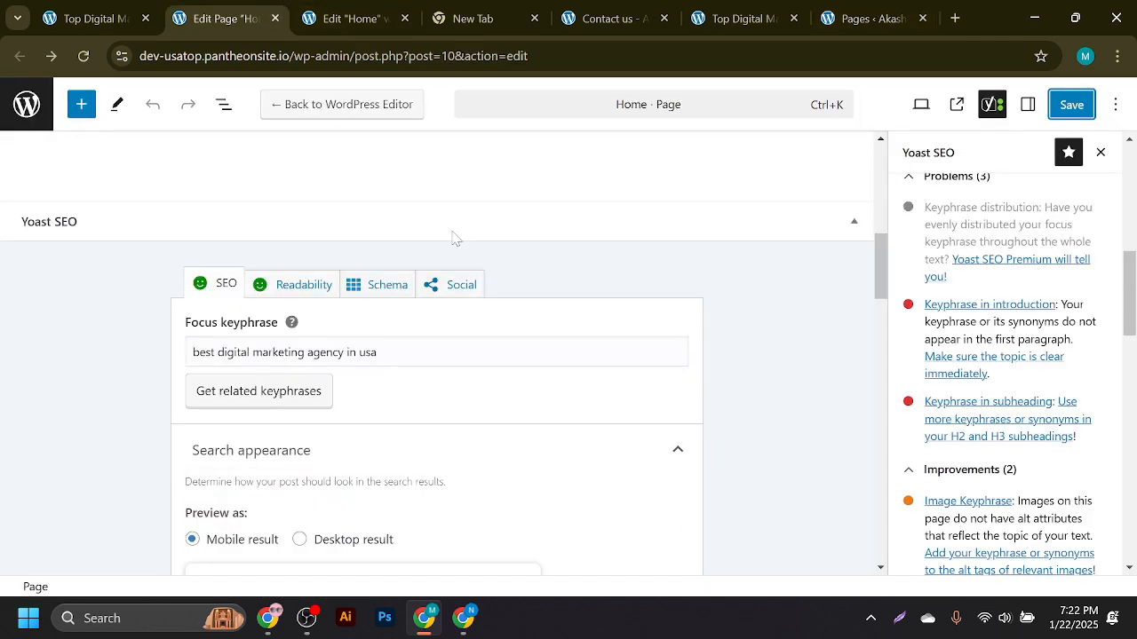
# - Save the Home page and review its Yoast analysis against the Elementor editor
pyautogui.click(1071, 104)
pyautogui.scroll(-3, 419, 321)
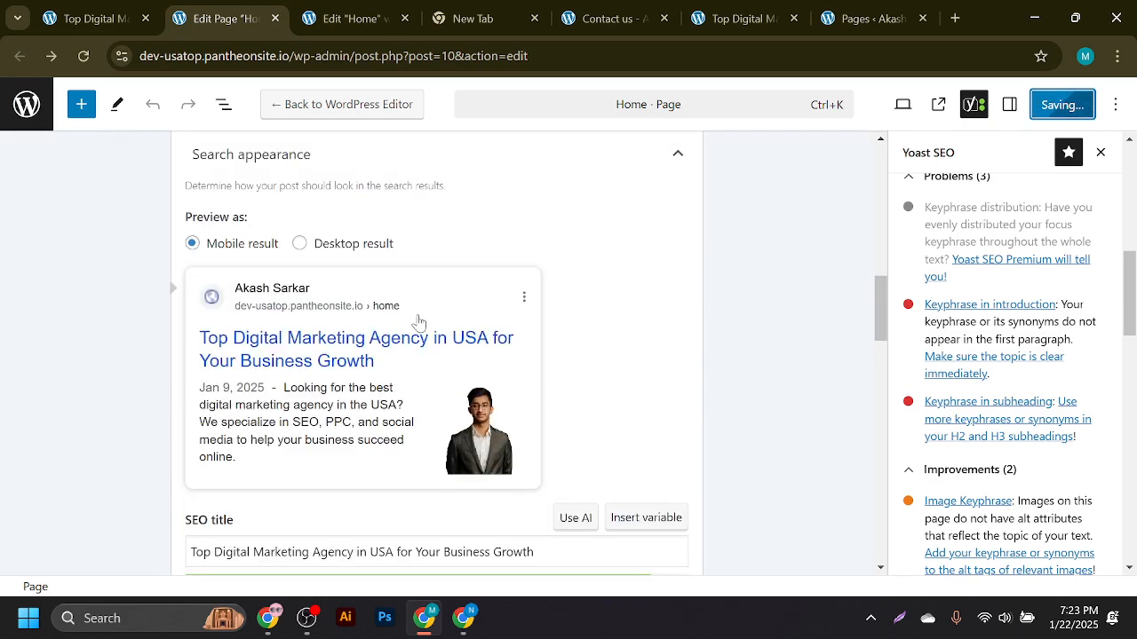
pyautogui.scroll(-6, 418, 321)
pyautogui.scroll(-3, 298, 388)
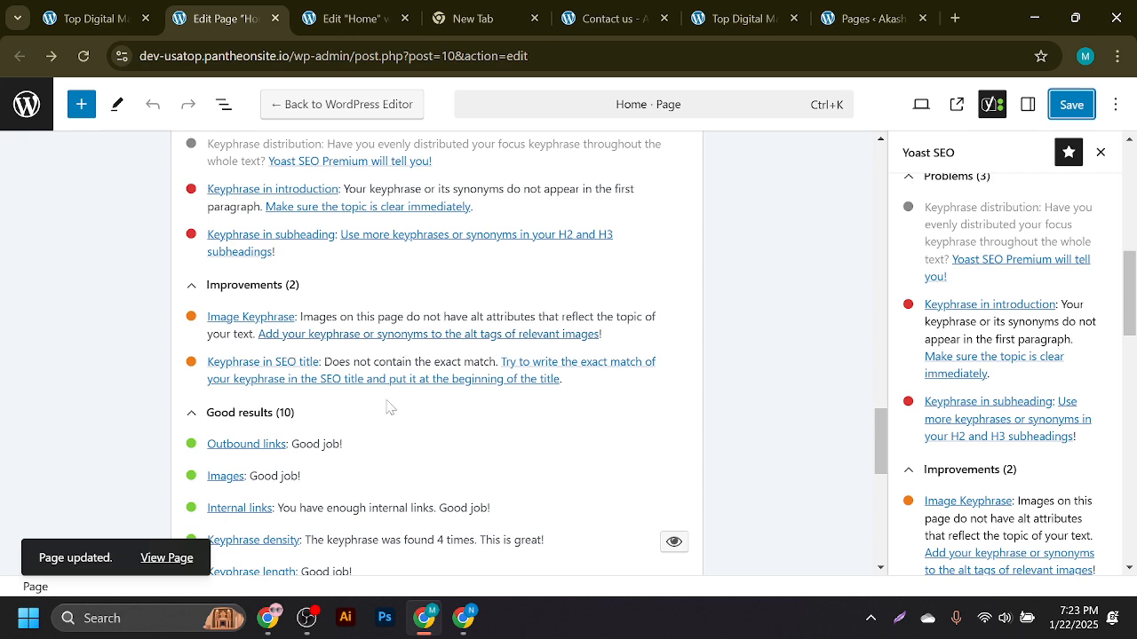
pyautogui.scroll(10, 672, 381)
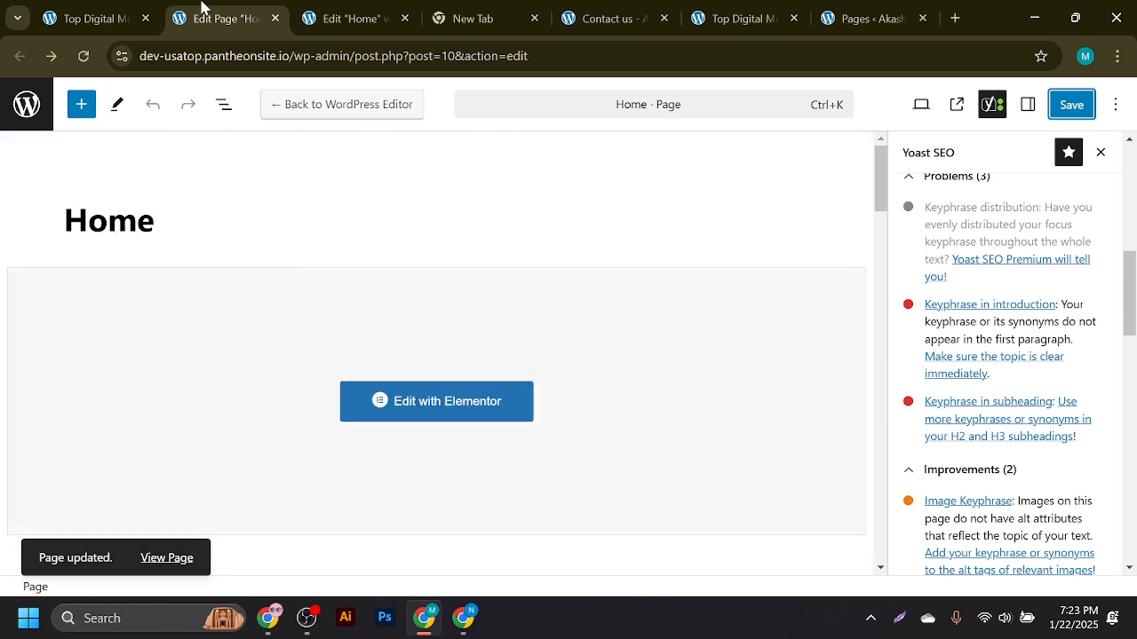
pyautogui.click(330, 10)
pyautogui.click(219, 10)
pyautogui.click(341, 9)
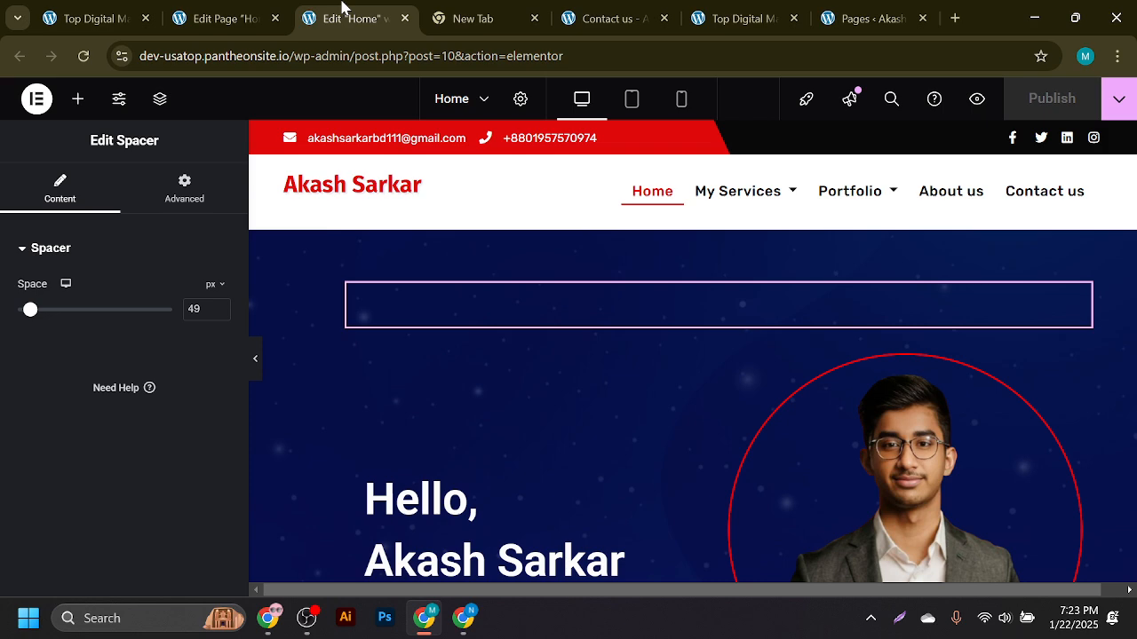
# - Close the Elementor, new tab, Contact us, extra home page and Pages browser tabs
pyautogui.click(405, 18)
pyautogui.click(405, 19)
pyautogui.click(405, 18)
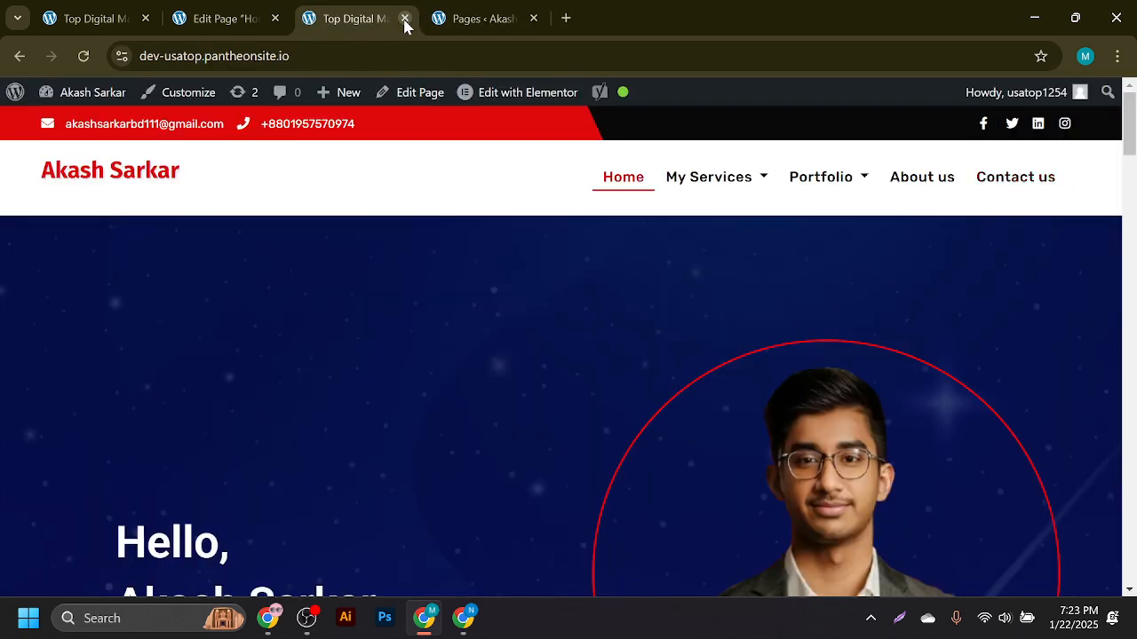
pyautogui.click(405, 19)
pyautogui.click(405, 19)
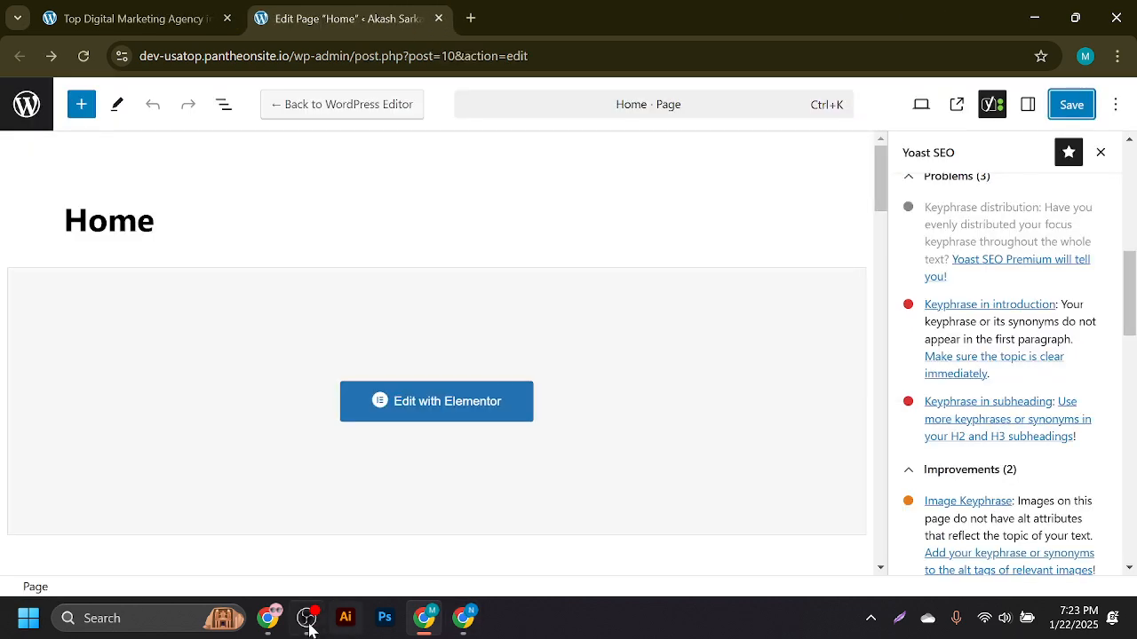